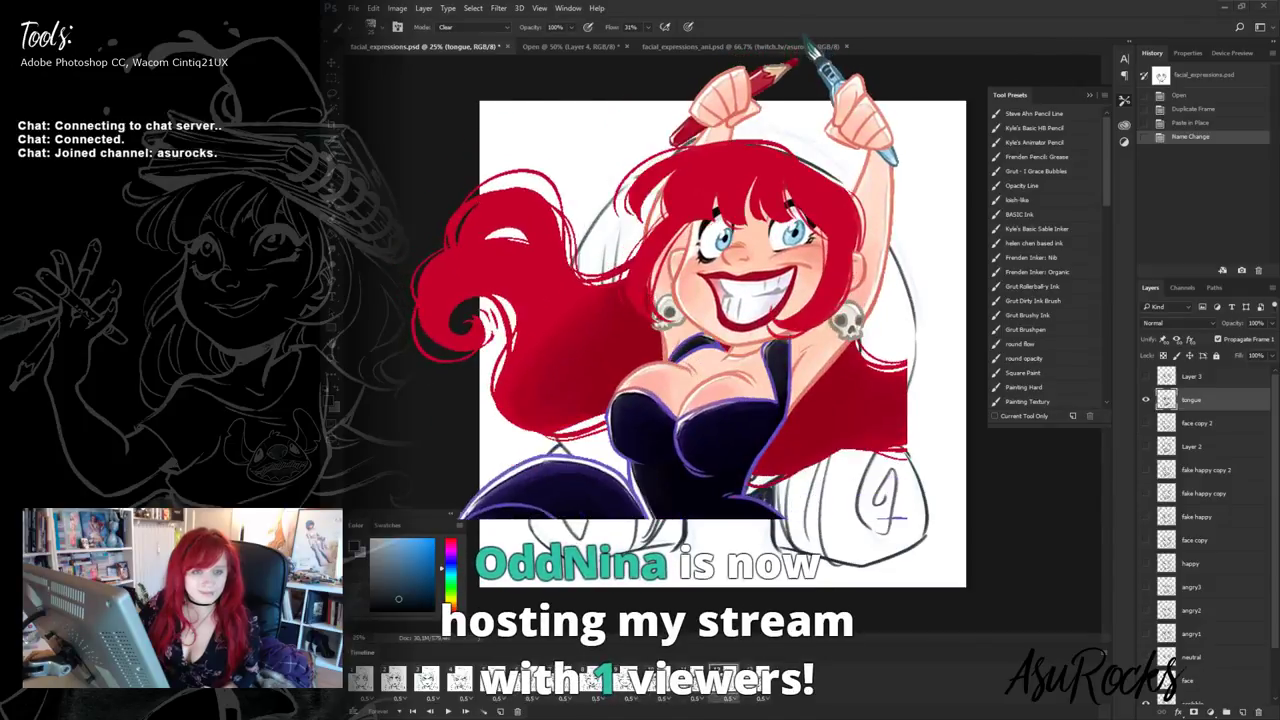
- Review animation frames 1 to 4, comparing the neutral face with the three angry expressions
key("space")
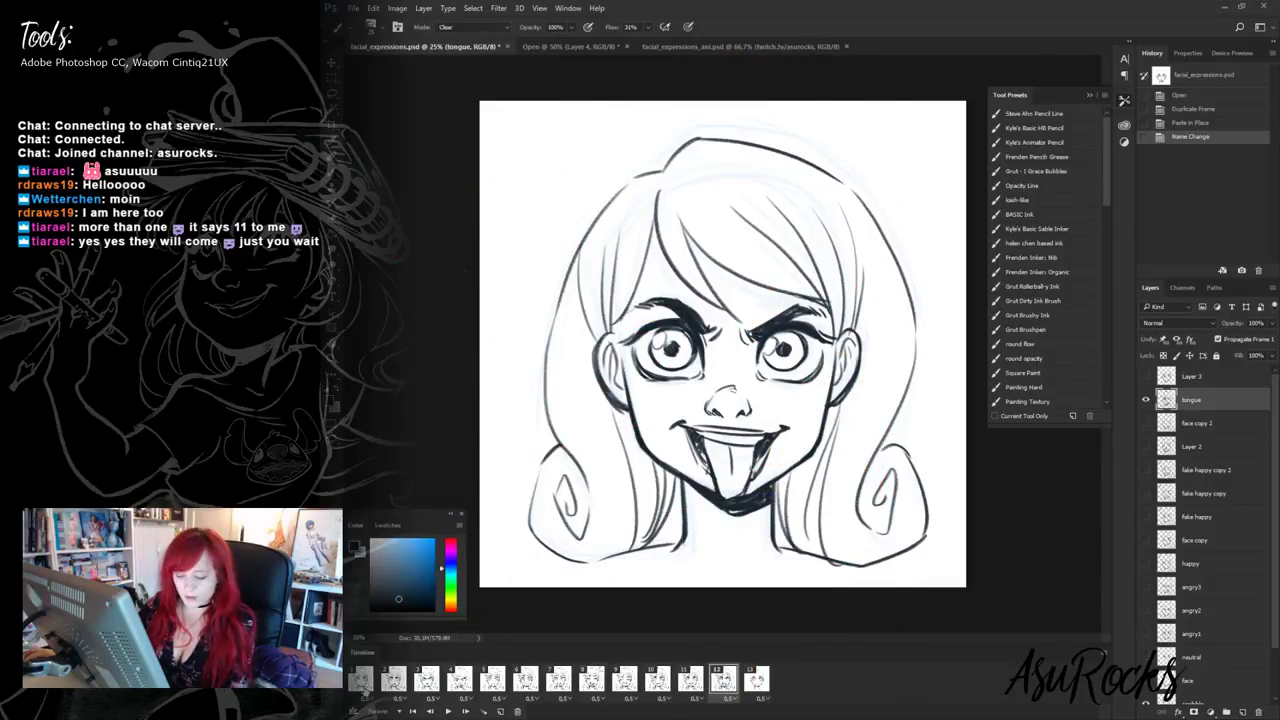
left_click(362, 684)
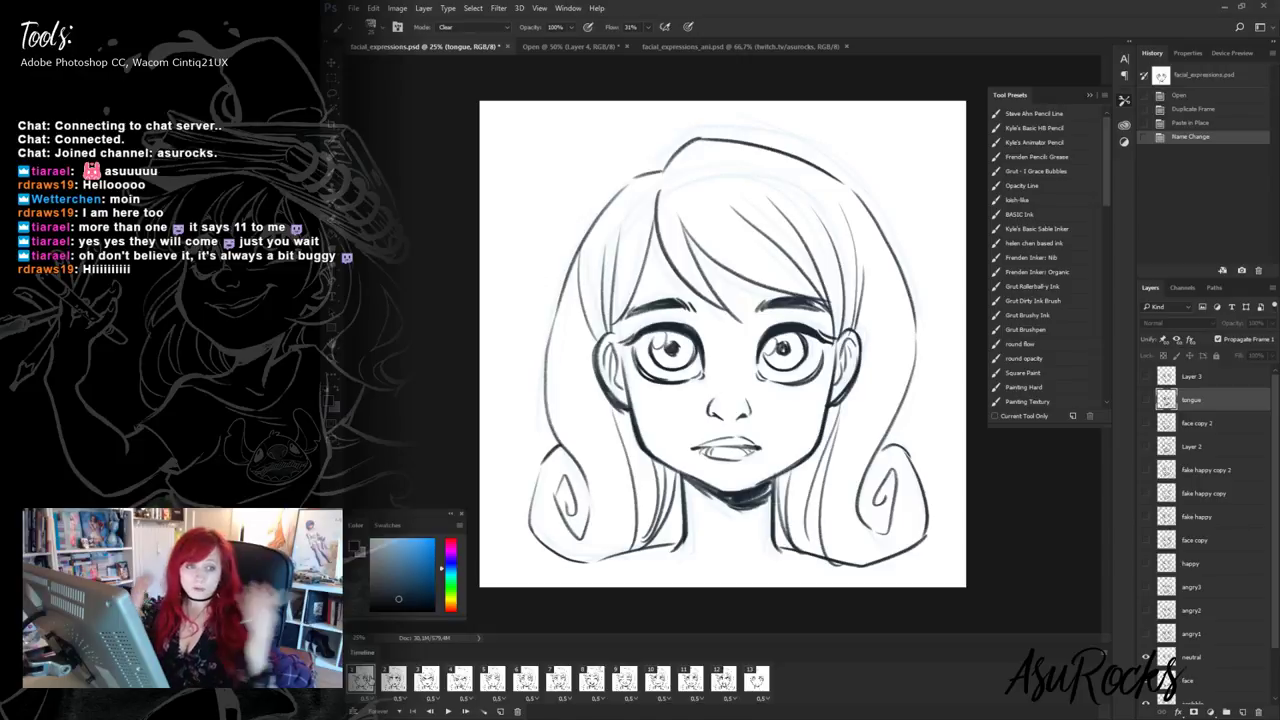
left_click(394, 680)
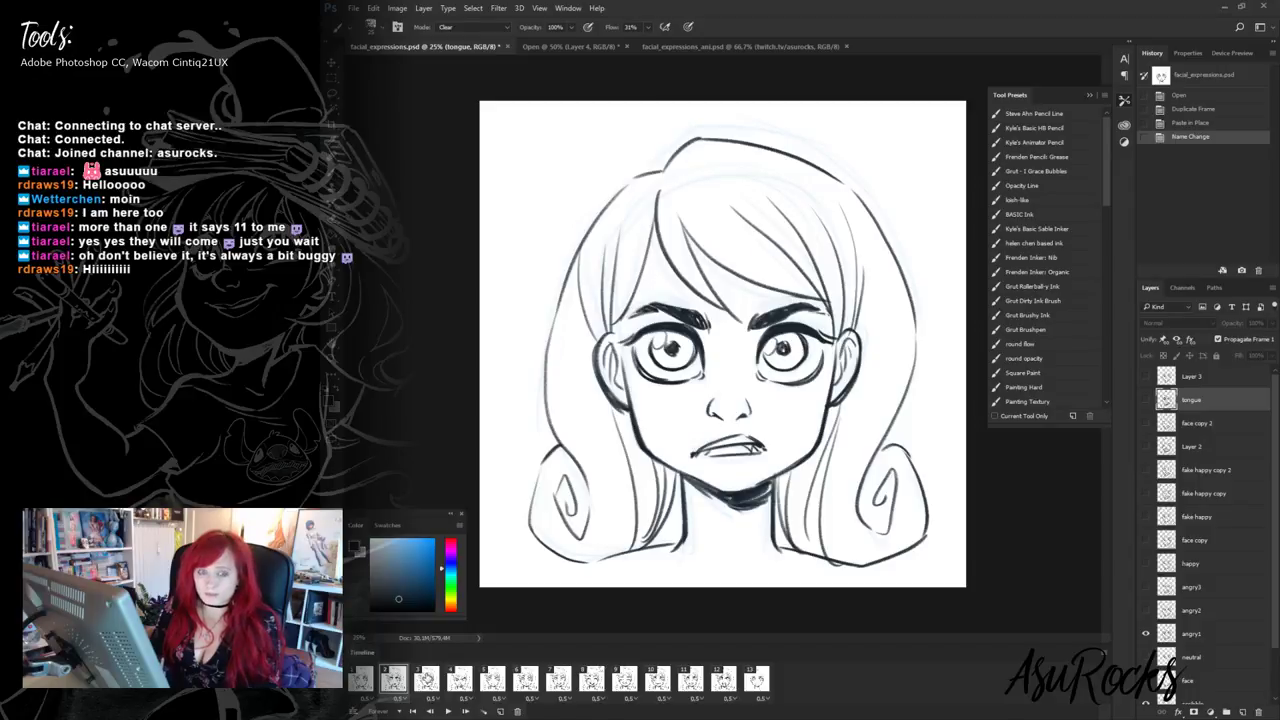
left_click(427, 680)
left_click(402, 682)
left_click(418, 682)
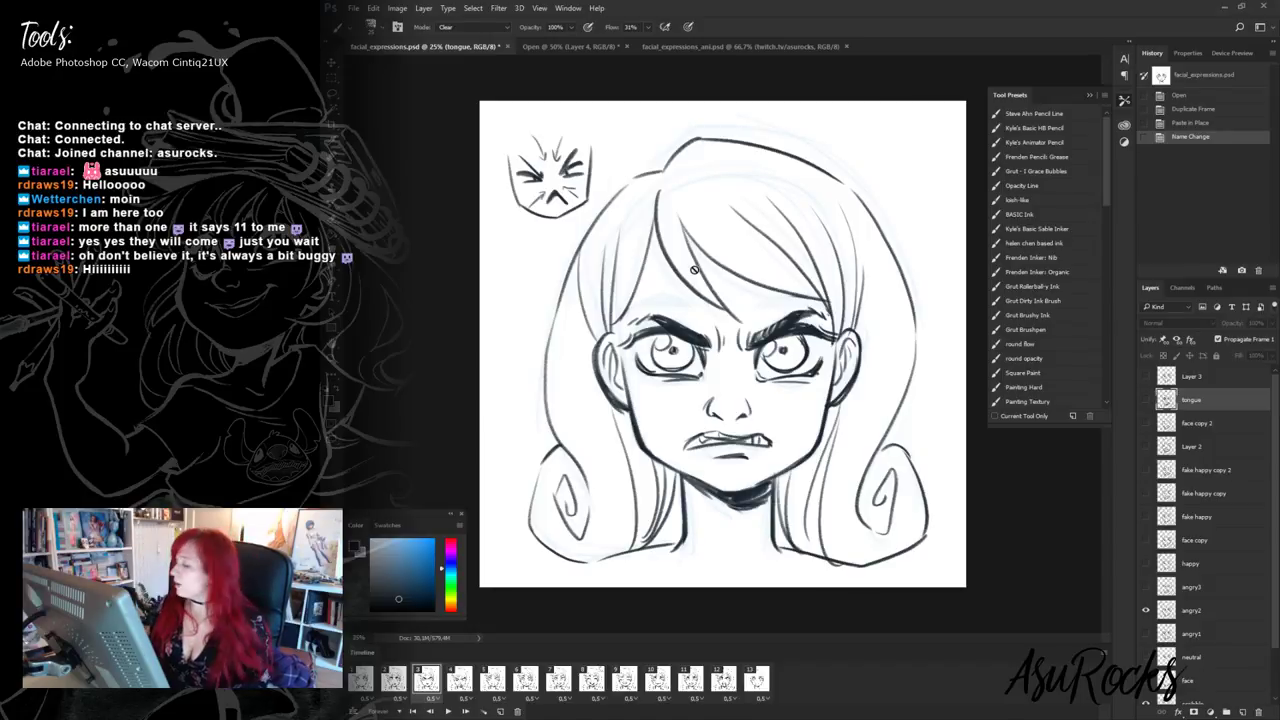
left_click(456, 682)
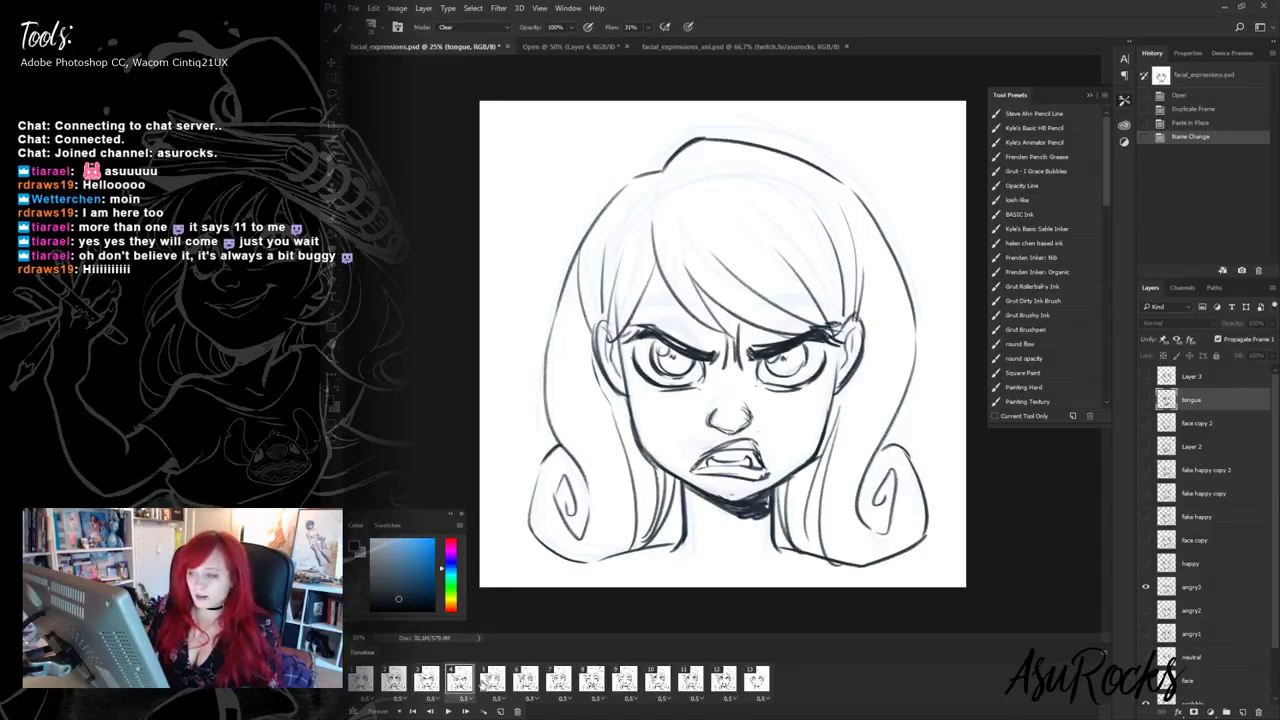
left_click(425, 681)
left_click(459, 682)
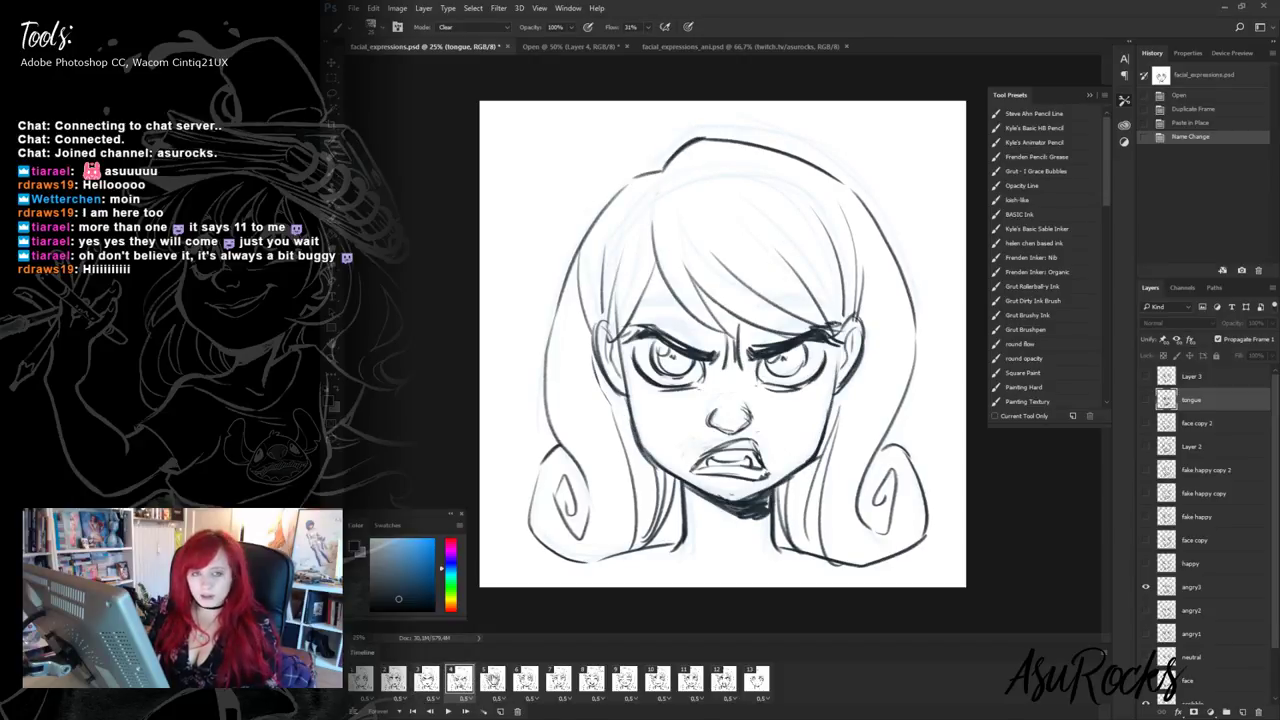
- Compare the happy expression in frame 5 with the smiling face in frame 6
left_click(494, 684)
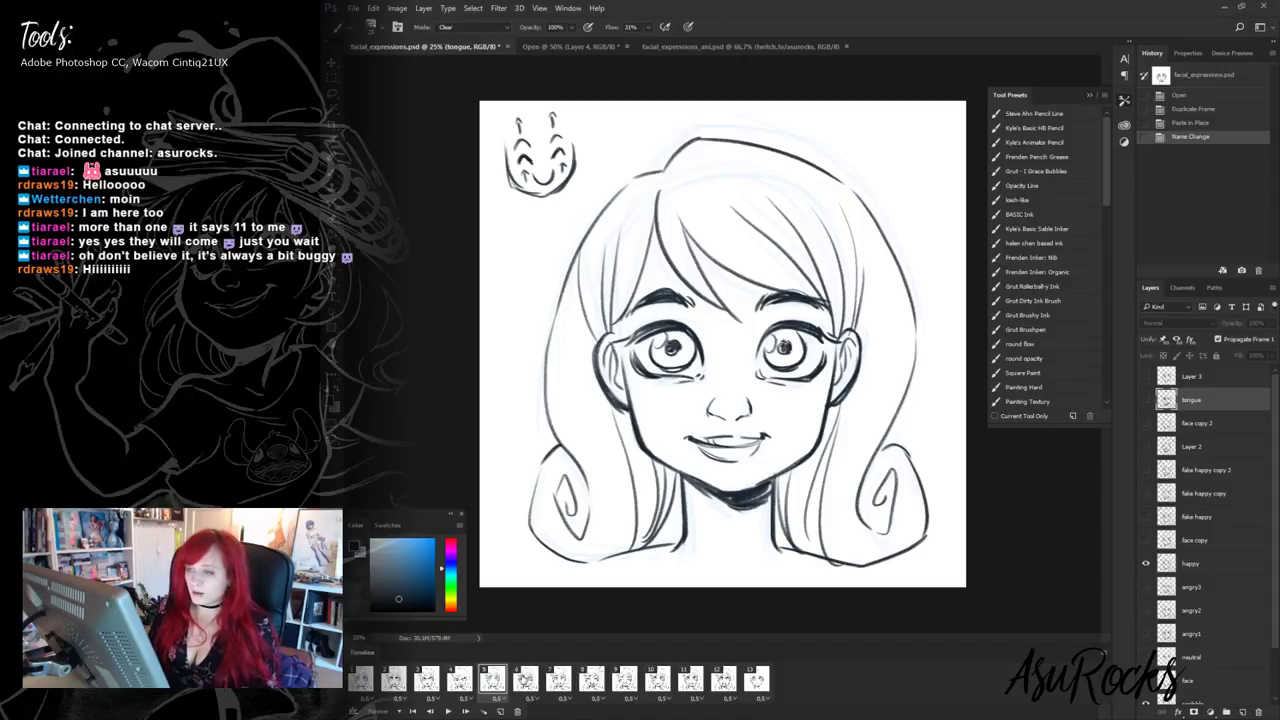
left_click(526, 681)
left_click(502, 682)
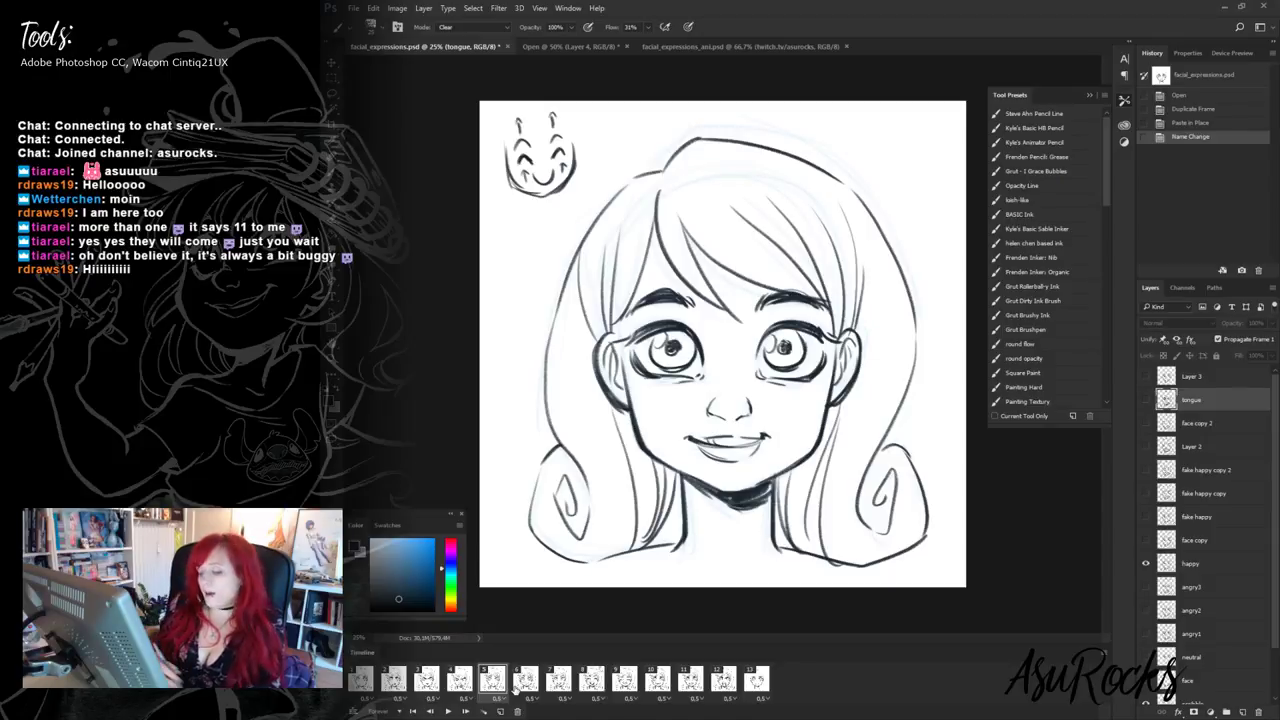
left_click(524, 682)
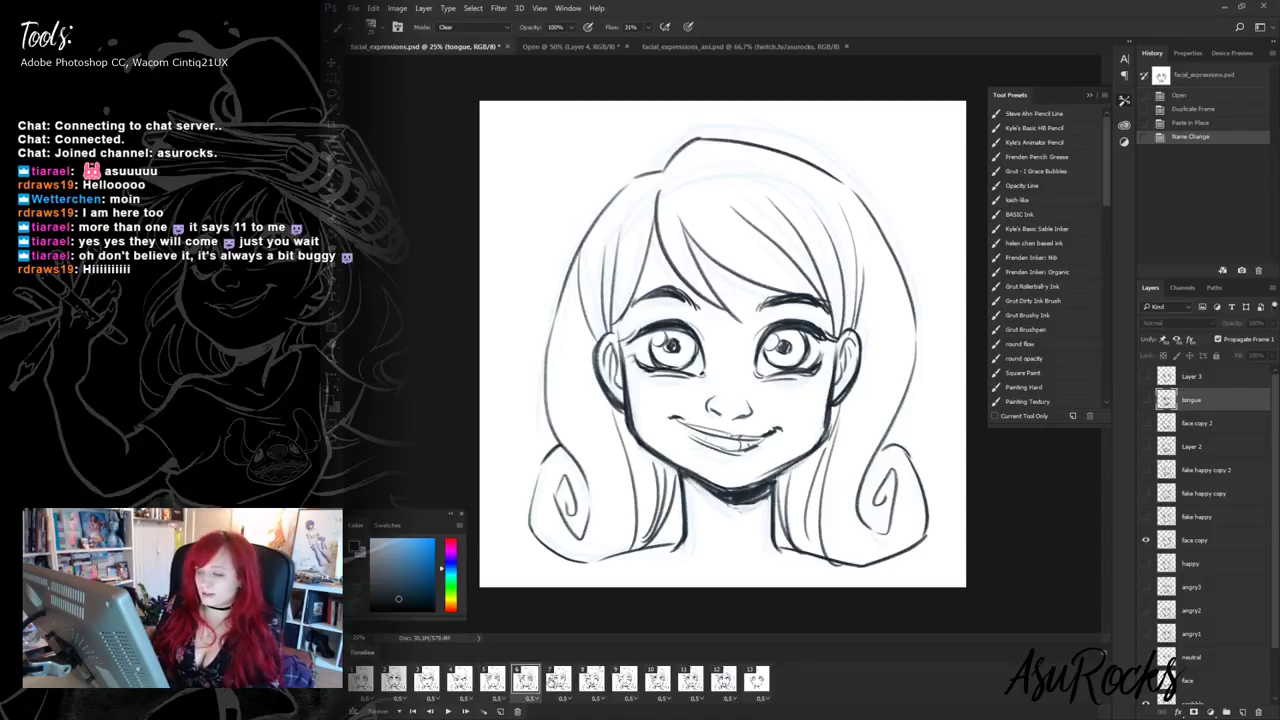
left_click(557, 685)
left_click(533, 681)
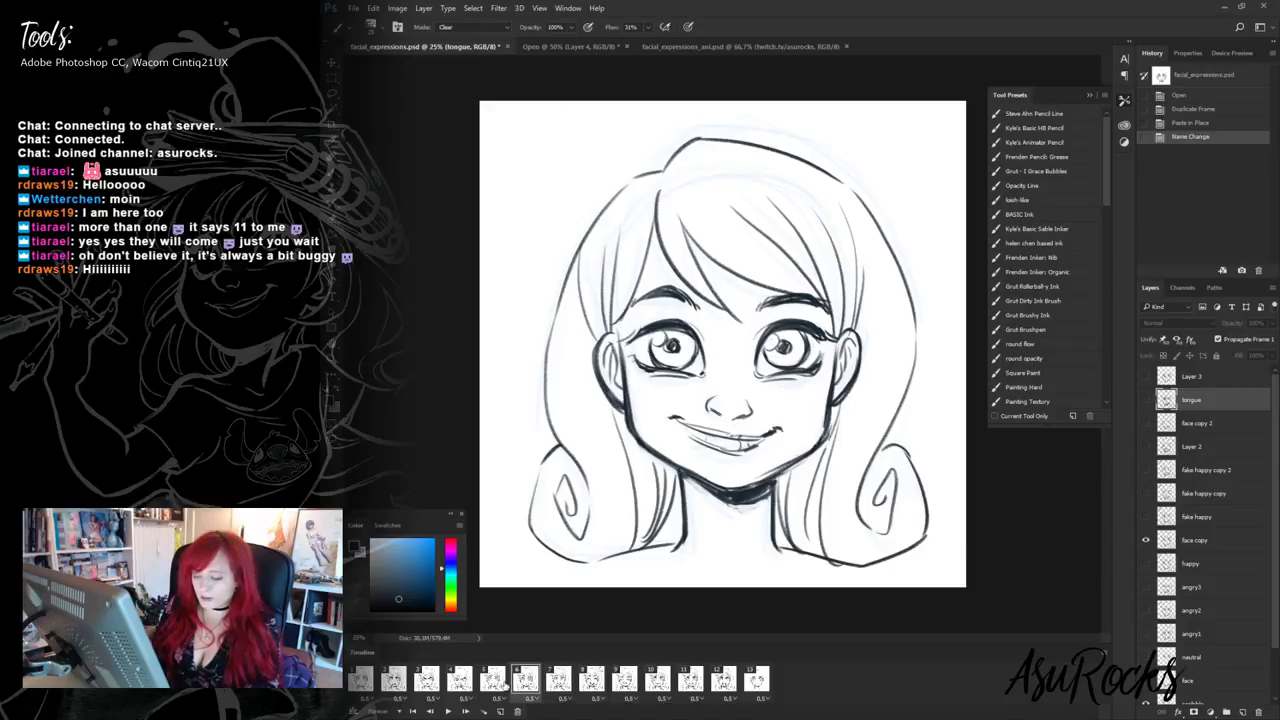
left_click(505, 685)
left_click(525, 682)
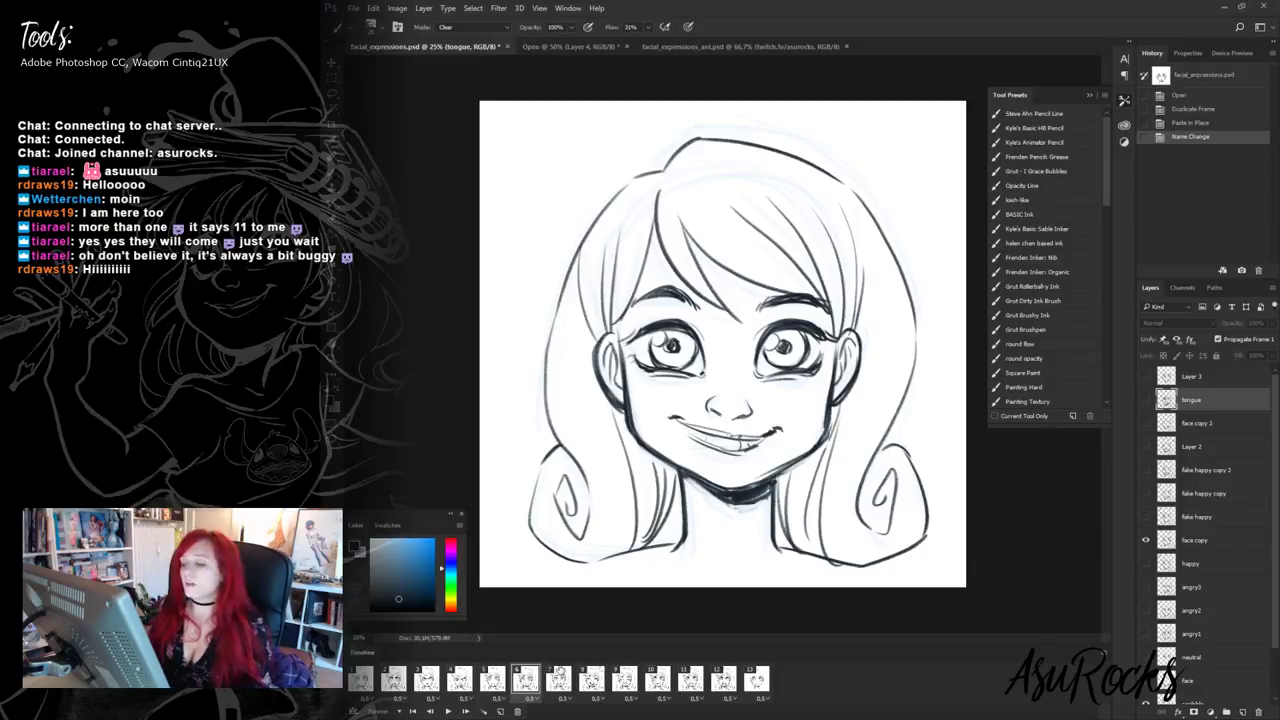
- Review frames 7 to 12, examining the grinning, laughing, closed-eye, fake happy and tongue expressions
left_click(562, 684)
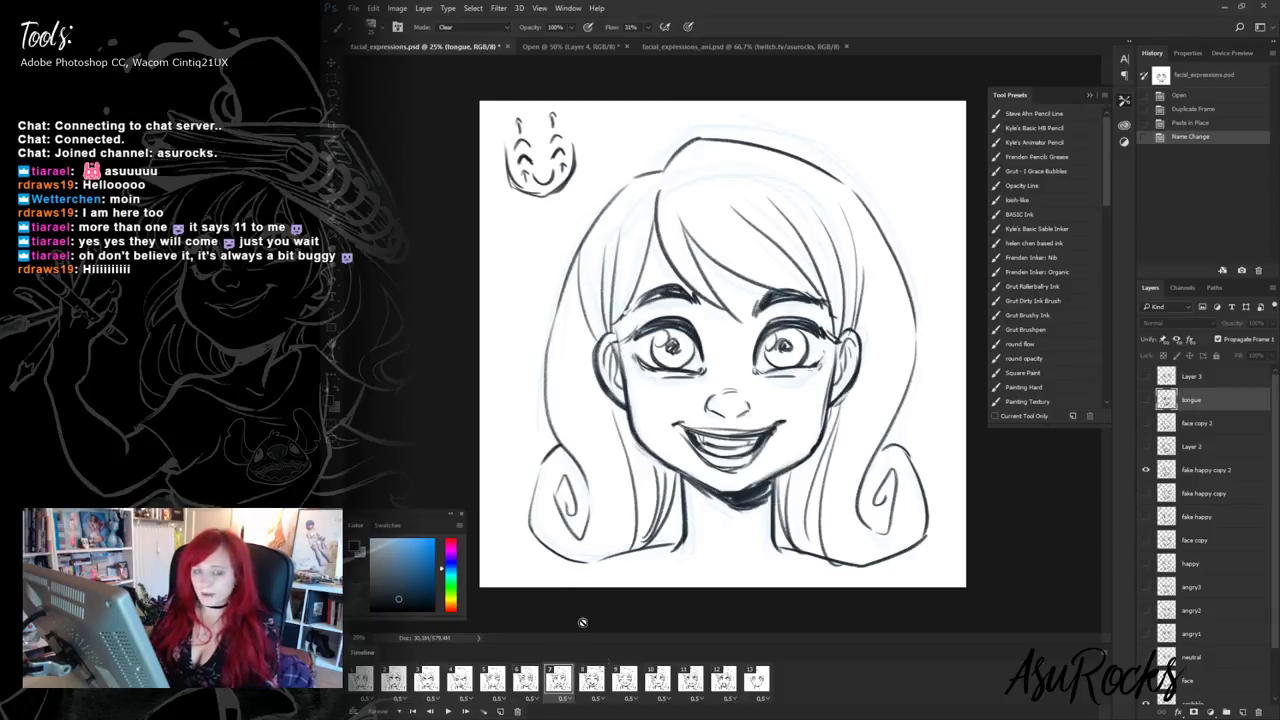
left_click(591, 680)
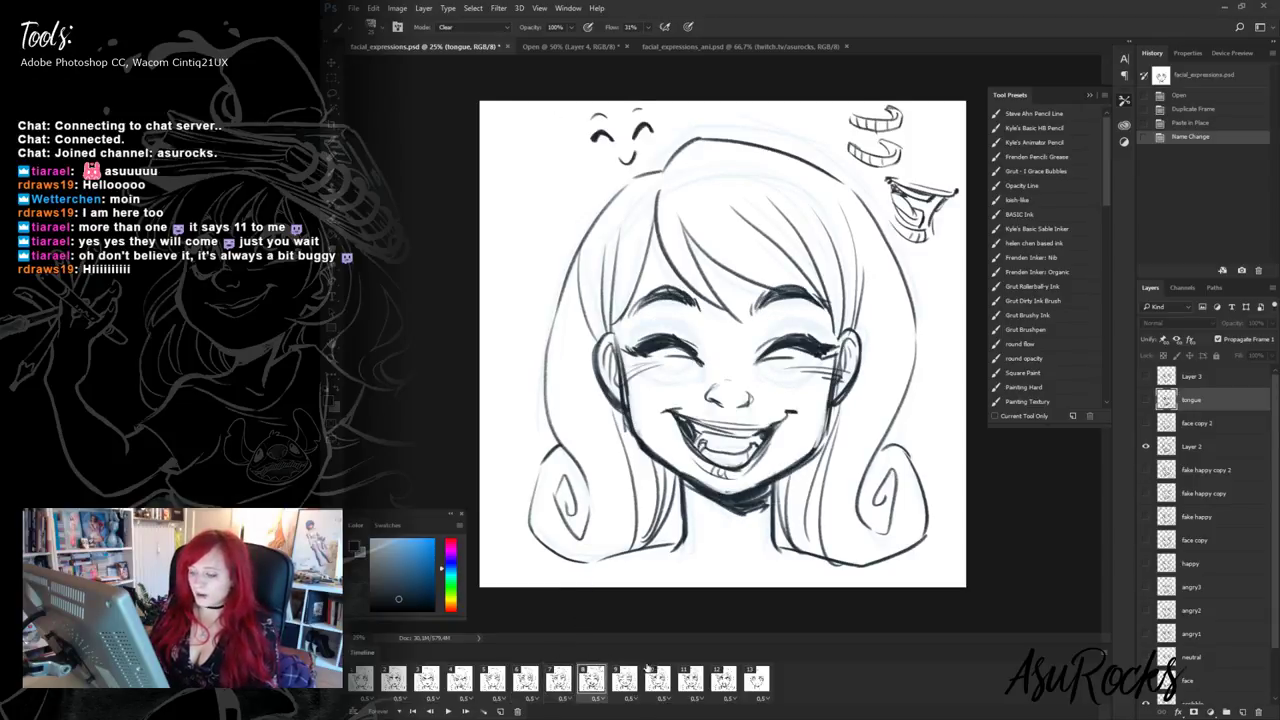
left_click(626, 680)
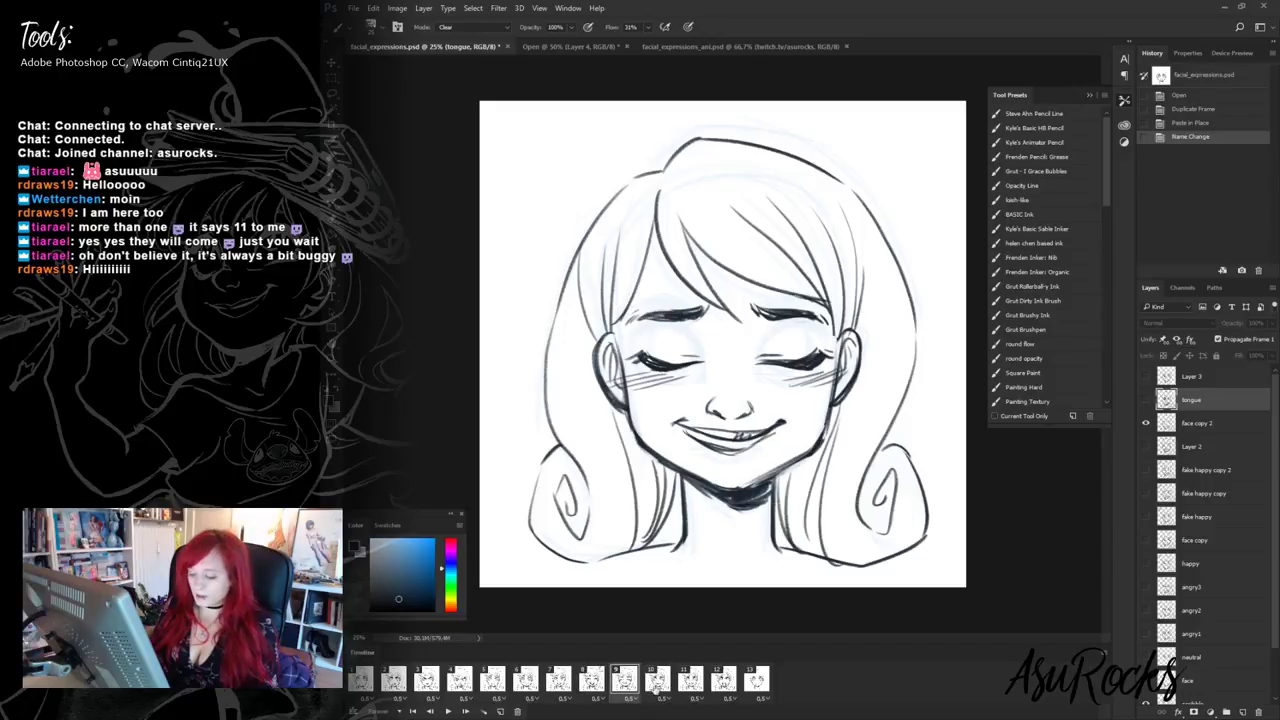
left_click(657, 682)
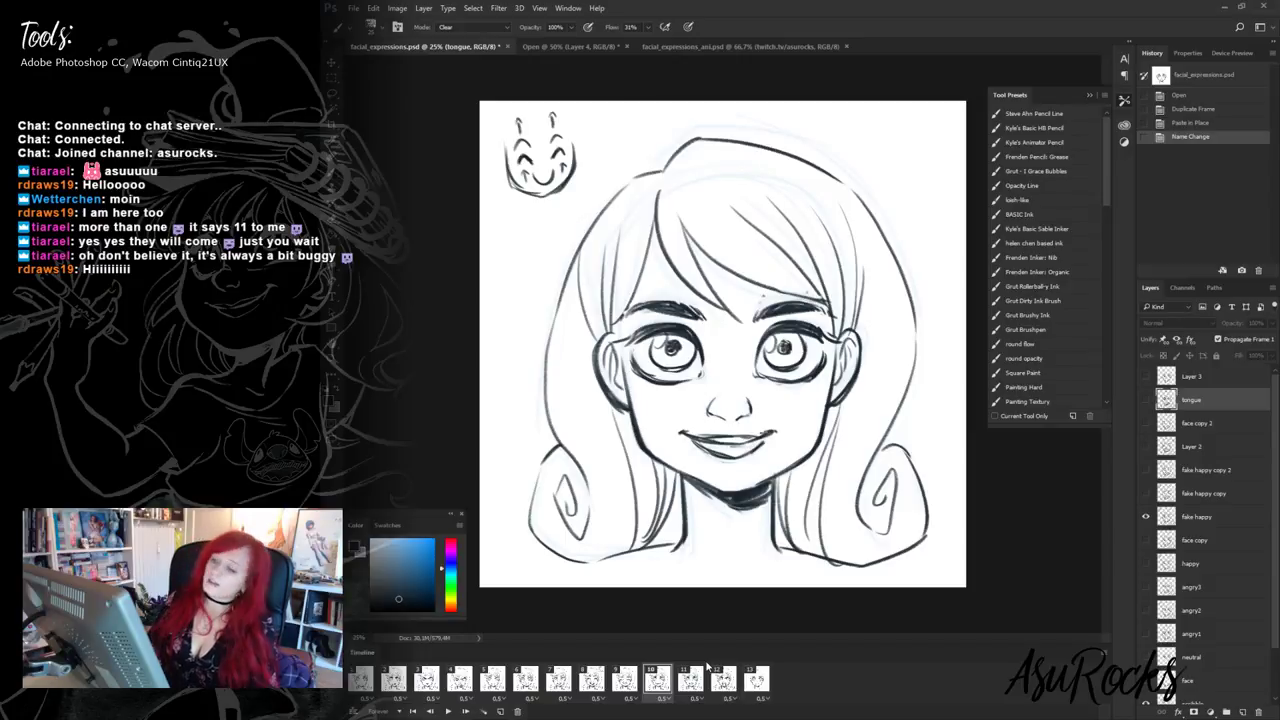
left_click(694, 683)
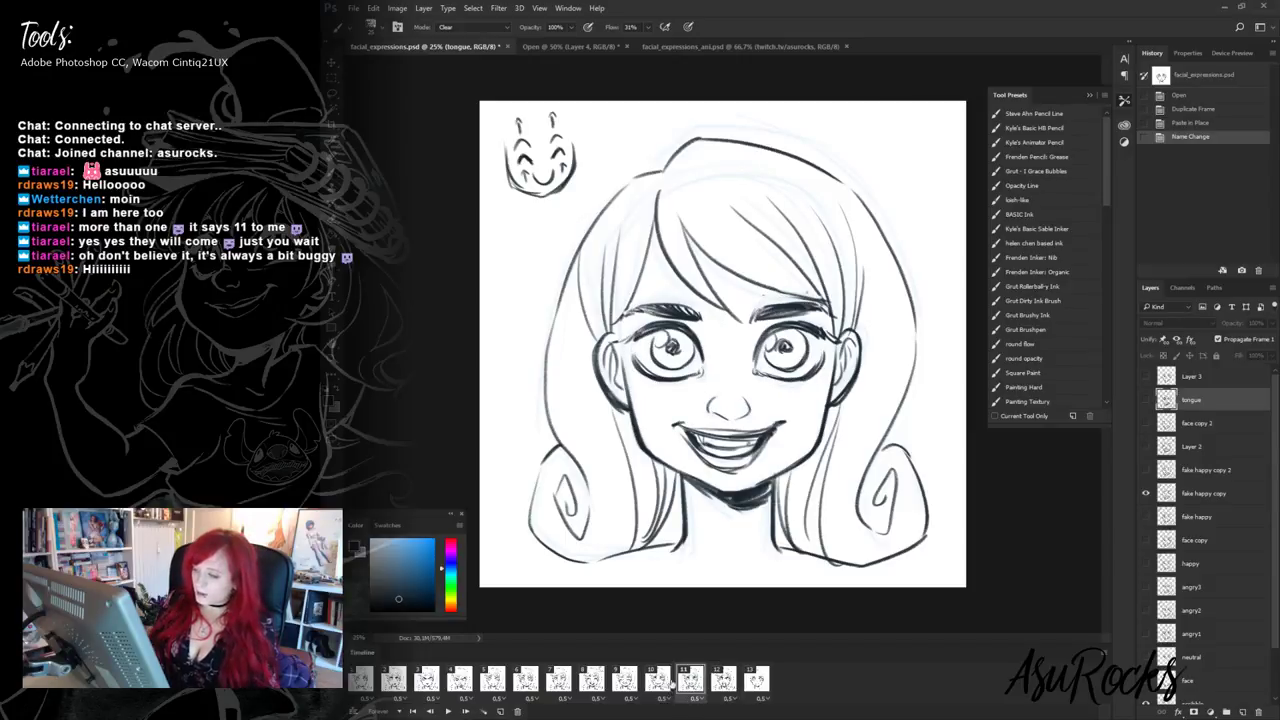
left_click(722, 682)
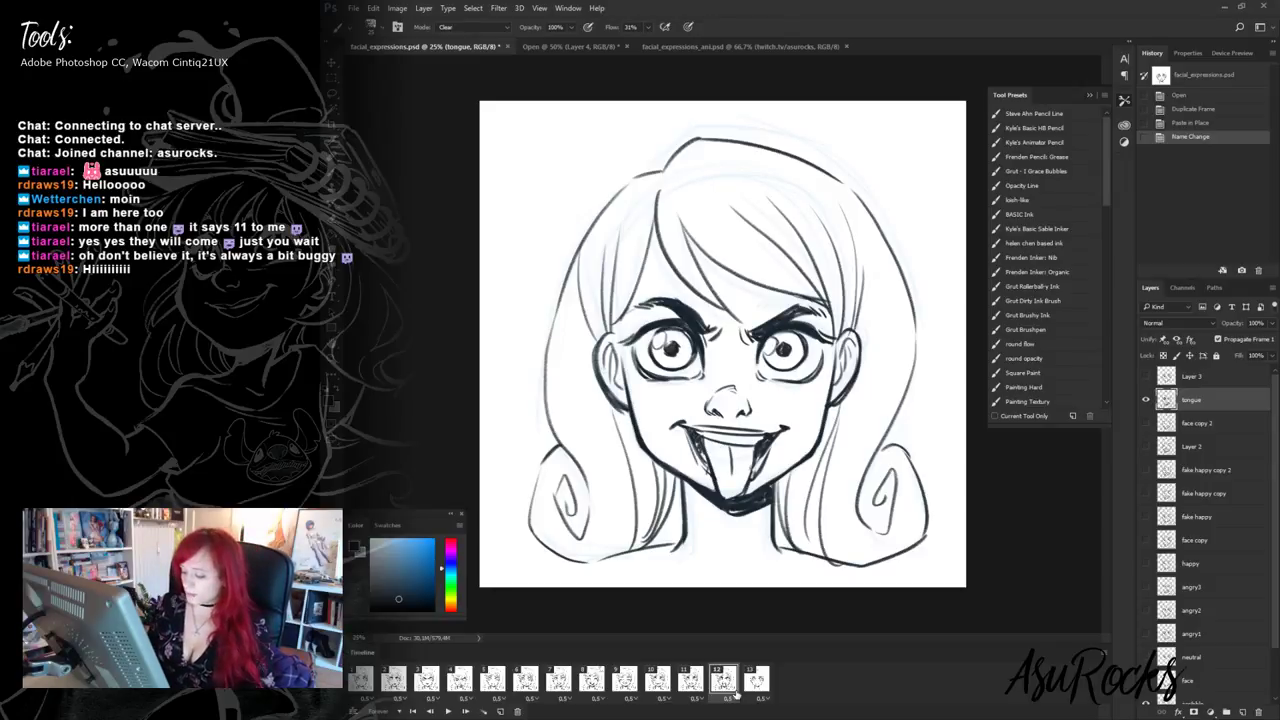
- Go to frame 13, make the face layer visible there and select that layer for editing
left_click(757, 680)
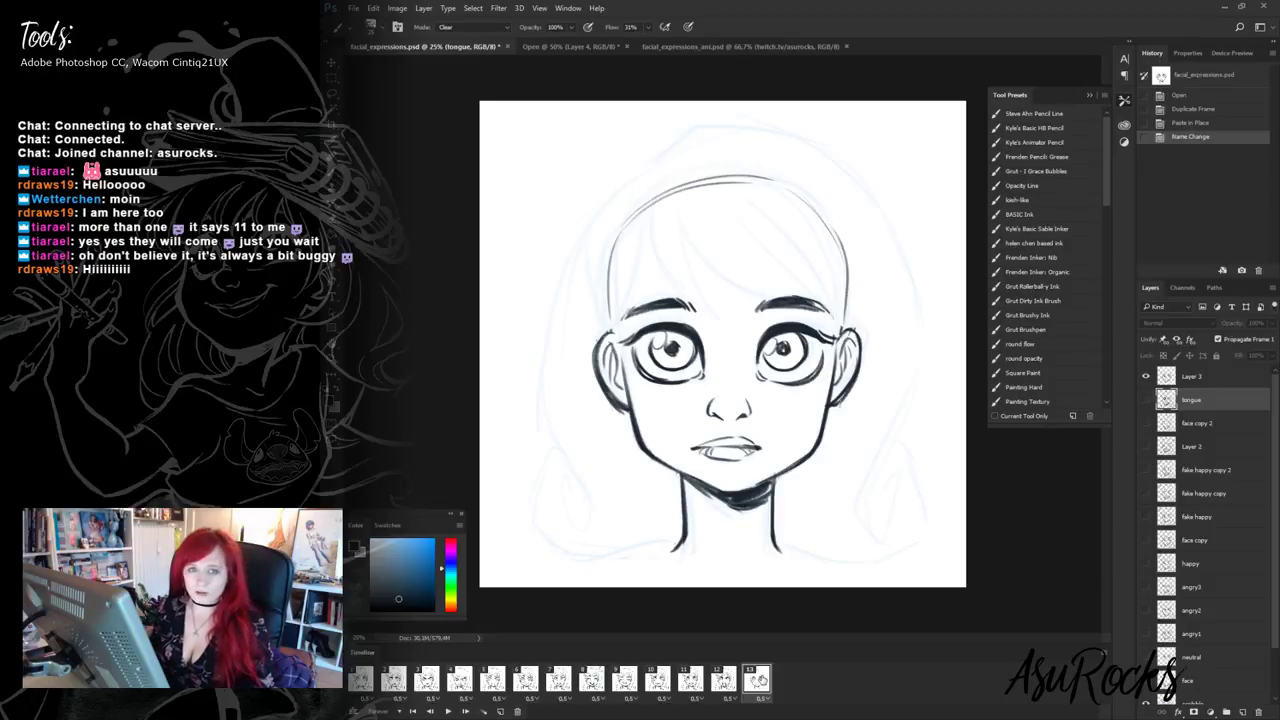
left_click(1217, 376)
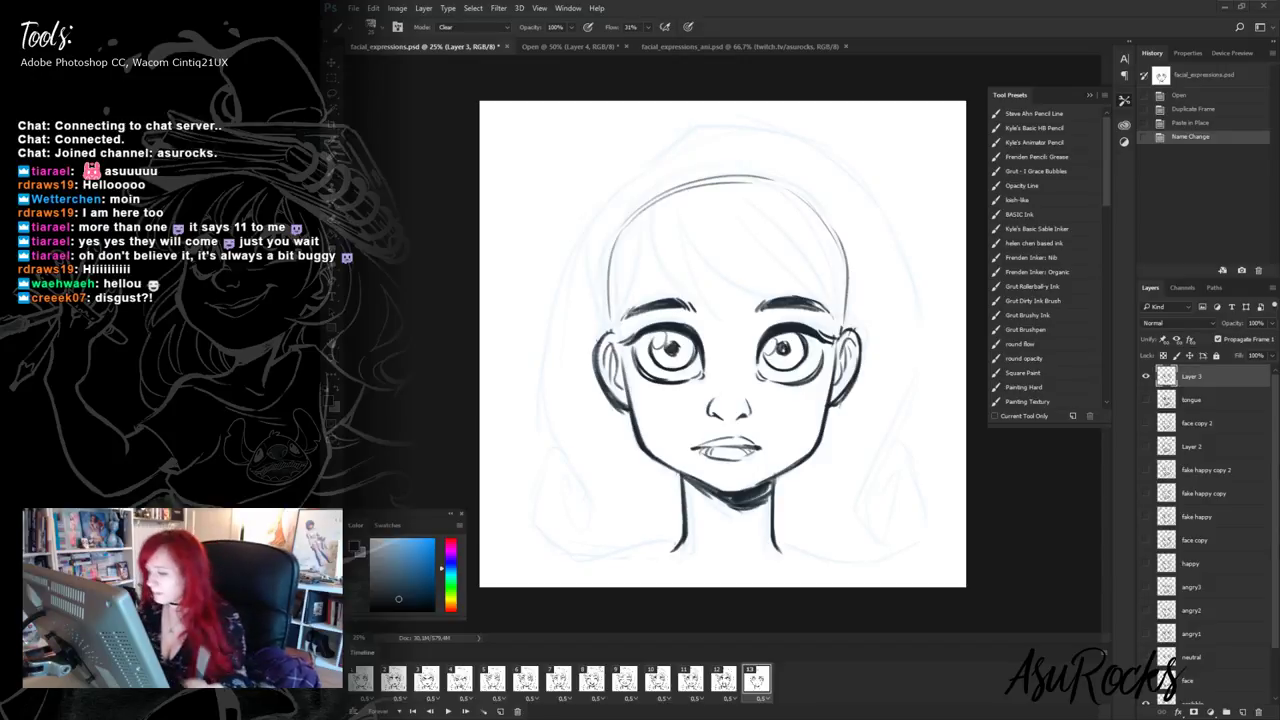
scroll(1277, 483, "down", 1)
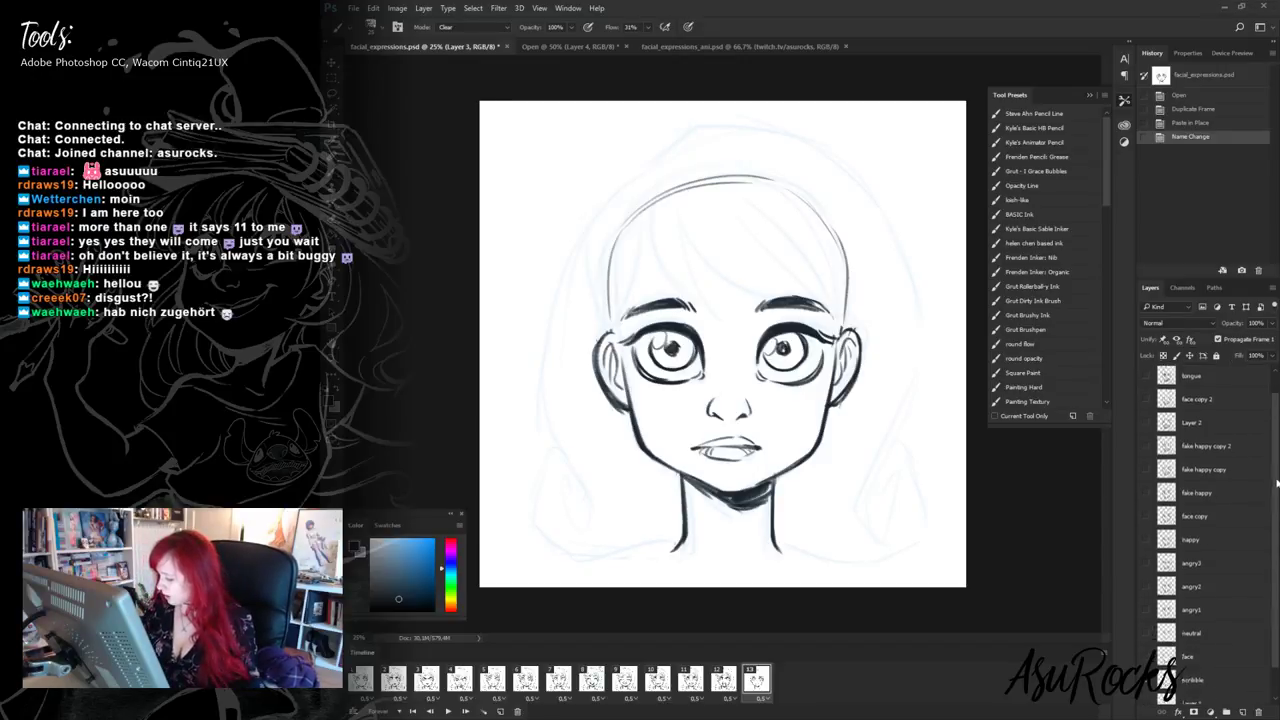
mouse_move(1277, 483)
left_mouse_down()
mouse_move(1278, 516)
mouse_move(1277, 480)
mouse_move(1268, 491)
left_mouse_up()
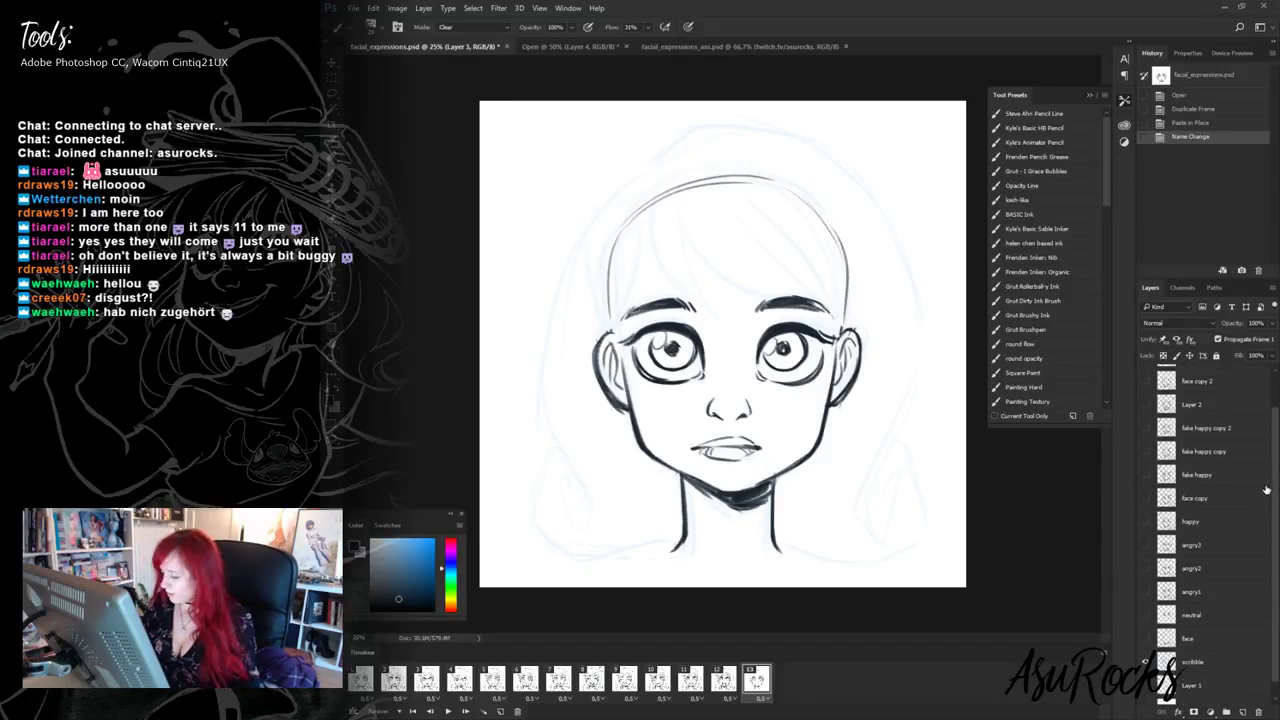
left_click(1145, 639)
left_click(1145, 640)
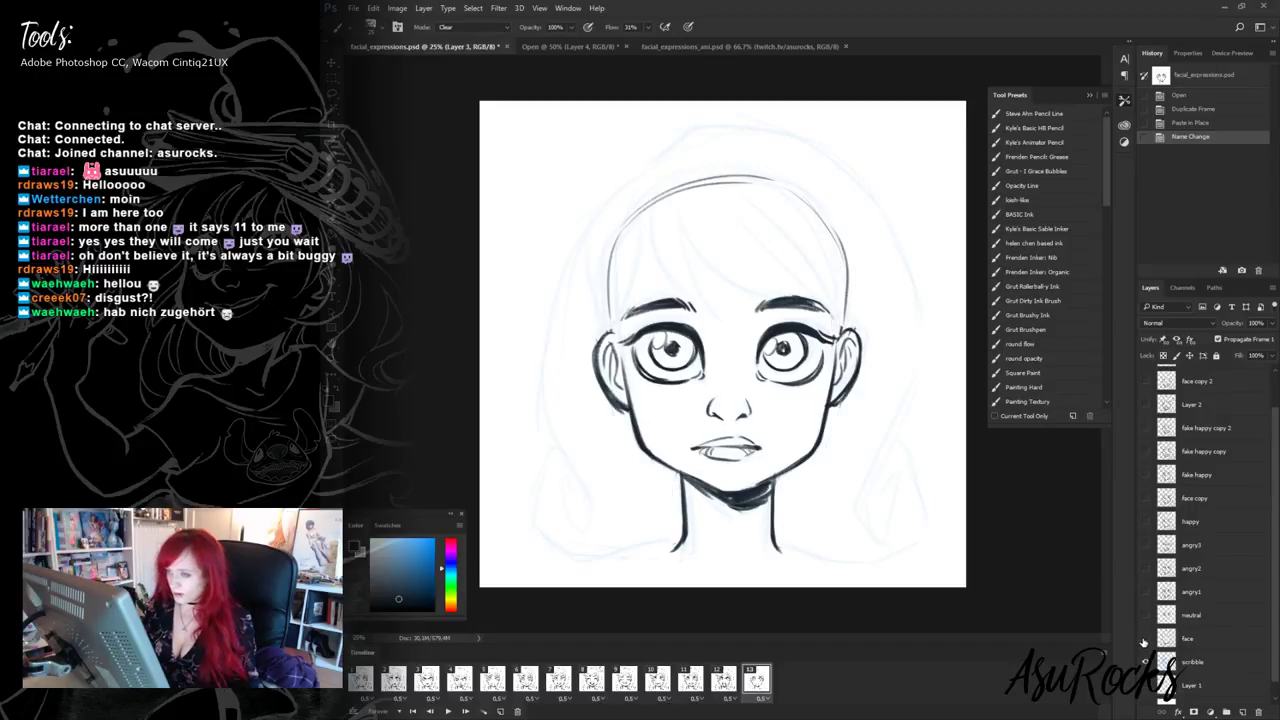
left_click(1145, 640)
left_click(1145, 641)
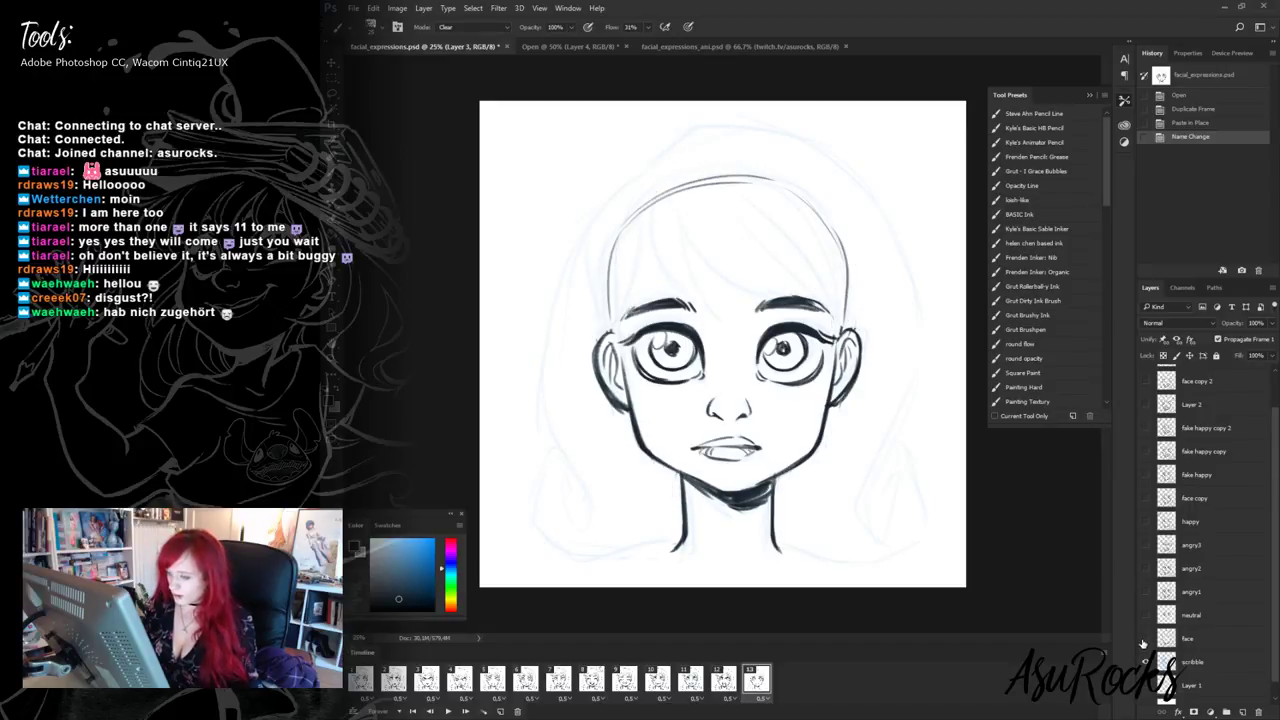
left_click(1145, 641)
left_click(1200, 640)
- Lasso the hair lines on the face layer around the facial features, including the fringe across the forehead
left_click(334, 96)
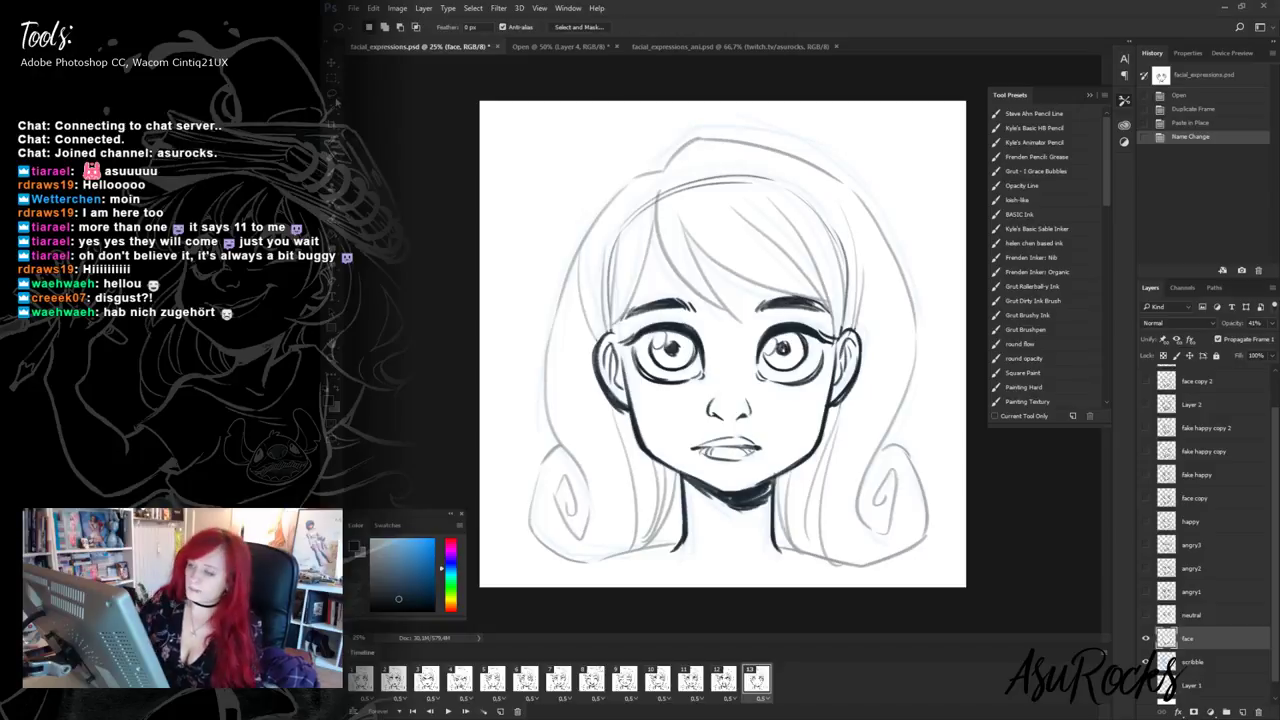
mouse_move(656, 266)
left_mouse_down()
mouse_move(613, 343)
mouse_move(642, 440)
mouse_move(632, 307)
mouse_move(611, 352)
mouse_move(647, 451)
mouse_move(673, 472)
mouse_move(685, 545)
mouse_move(621, 573)
mouse_move(514, 551)
mouse_move(509, 261)
mouse_move(726, 91)
mouse_move(905, 174)
mouse_move(972, 410)
mouse_move(940, 576)
mouse_move(816, 587)
mouse_move(779, 554)
mouse_move(780, 489)
mouse_move(813, 465)
mouse_move(865, 370)
mouse_move(866, 348)
mouse_move(833, 330)
mouse_move(828, 306)
mouse_move(760, 298)
mouse_move(755, 326)
mouse_move(700, 318)
mouse_move(672, 296)
left_mouse_up()
left_click(656, 262)
left_click_drag(760, 298, 848, 292, "shift")
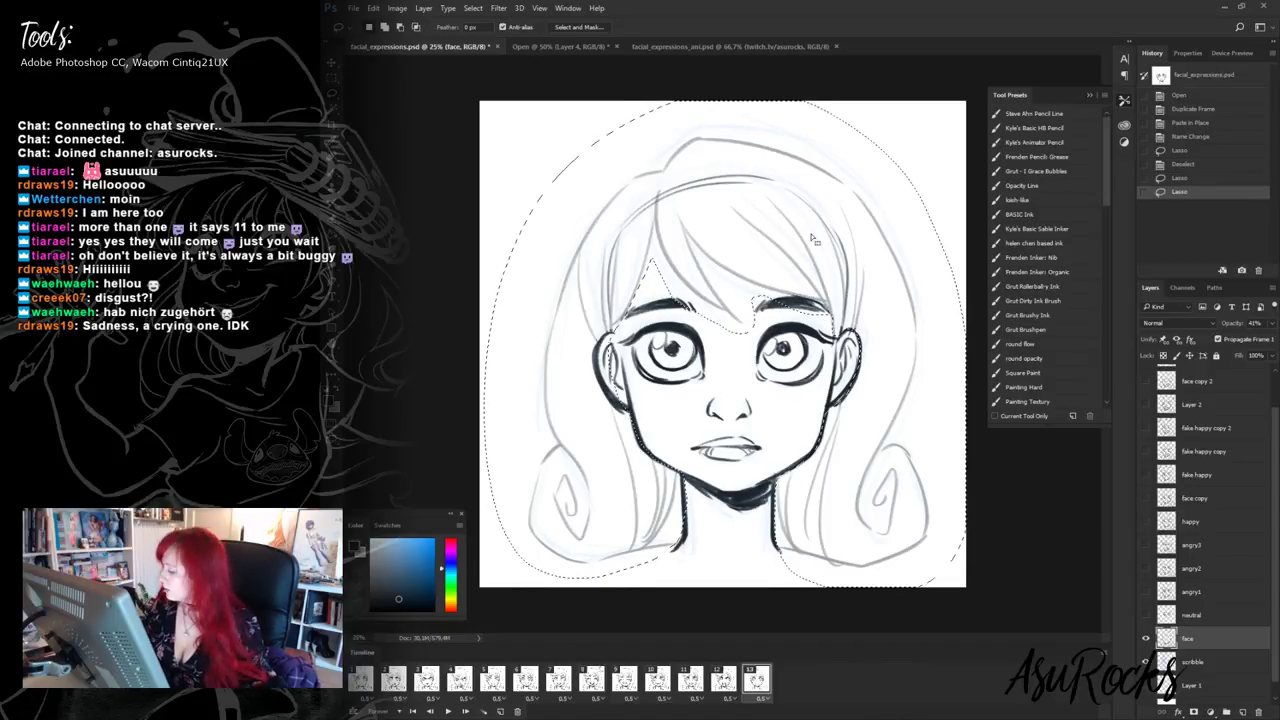
- Hide the face layer and paste the copied hair in place as a new layer above Layer 3
left_click(1146, 638)
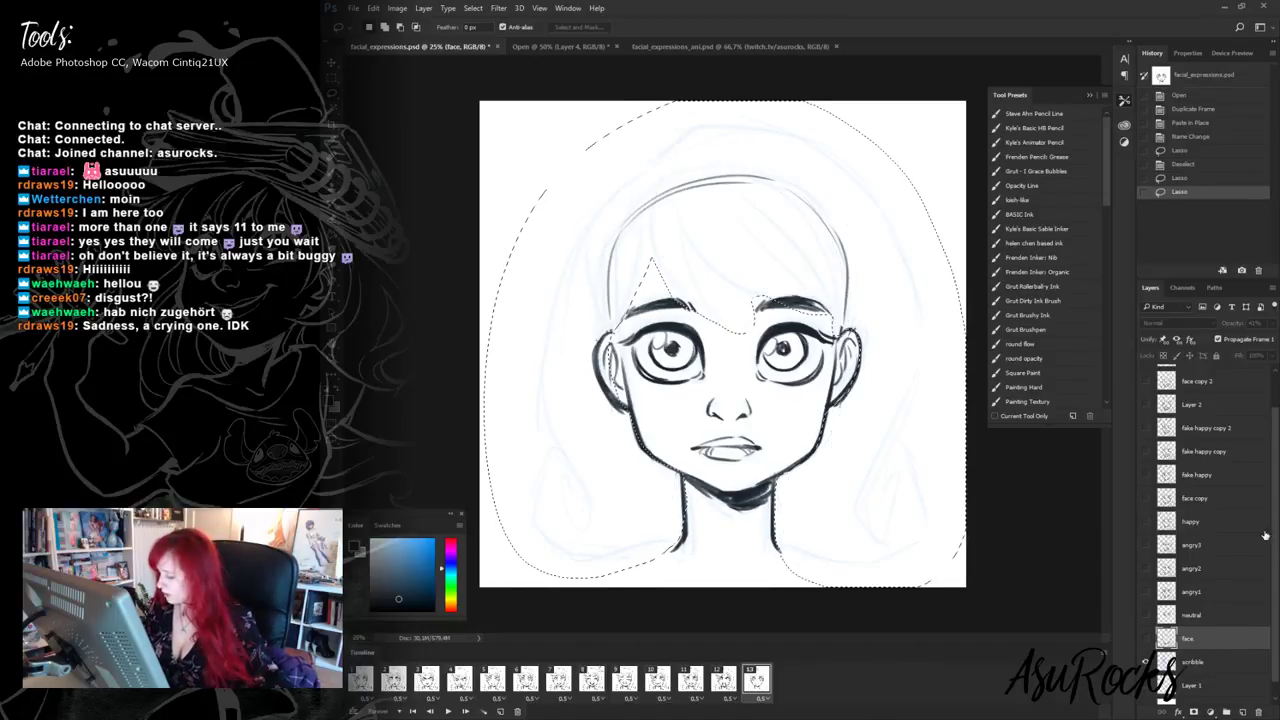
left_click_drag(1273, 535, 1273, 480)
left_click(1219, 380)
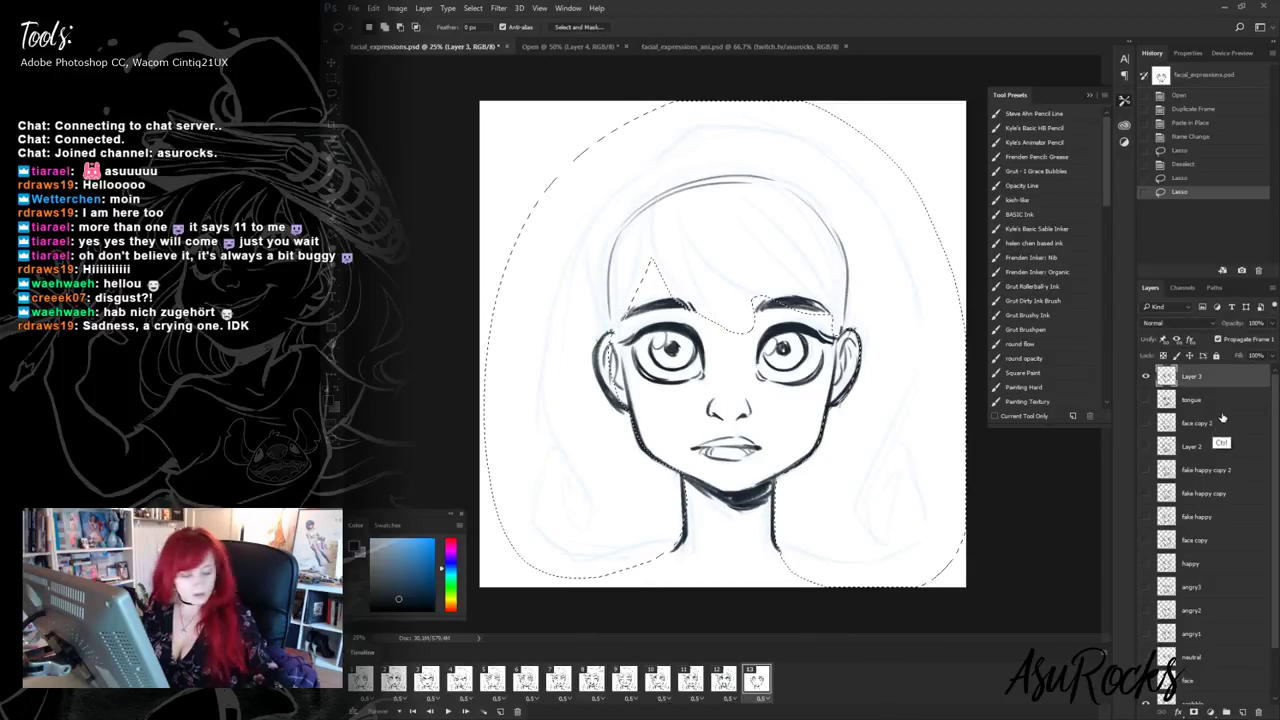
key("ctrl+shift+v")
- Move the pasted hair layer below Layer 3 and rename it "hair"
mouse_move(1207, 387)
left_mouse_down()
mouse_move(1208, 410)
mouse_move(1189, 406)
left_mouse_up()
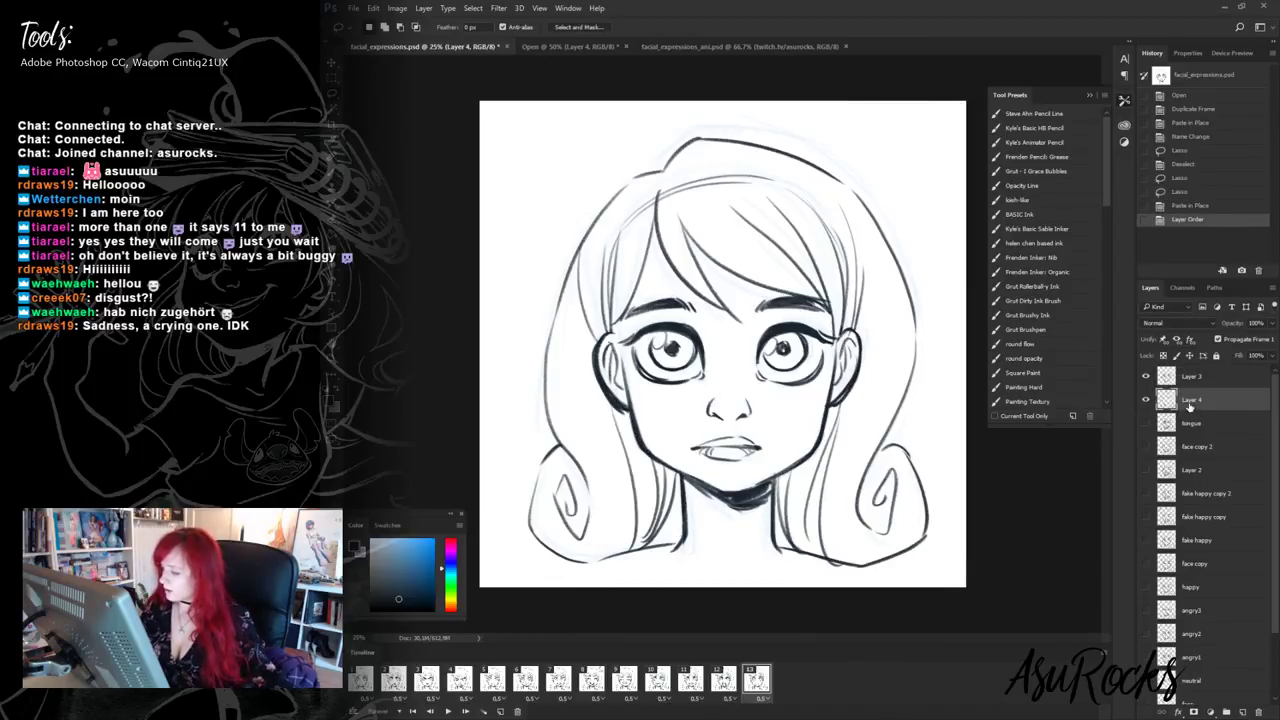
double_click(1191, 400)
type("hair")
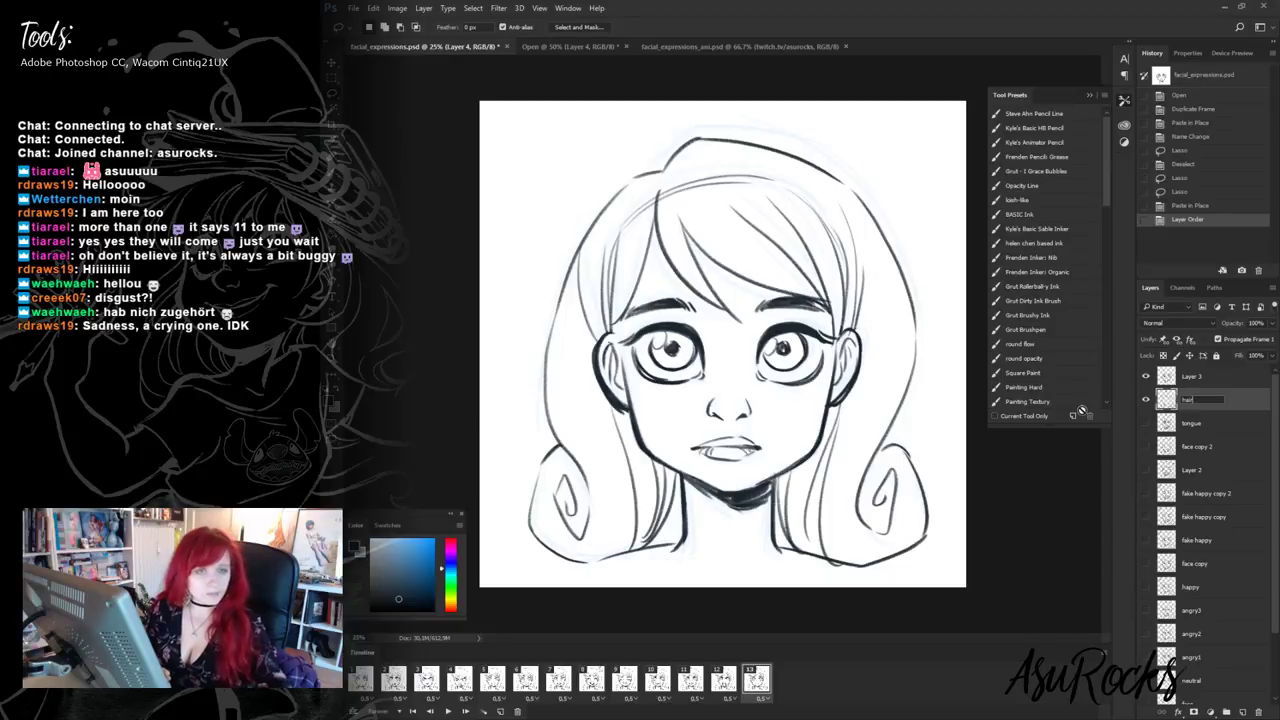
key("Return")
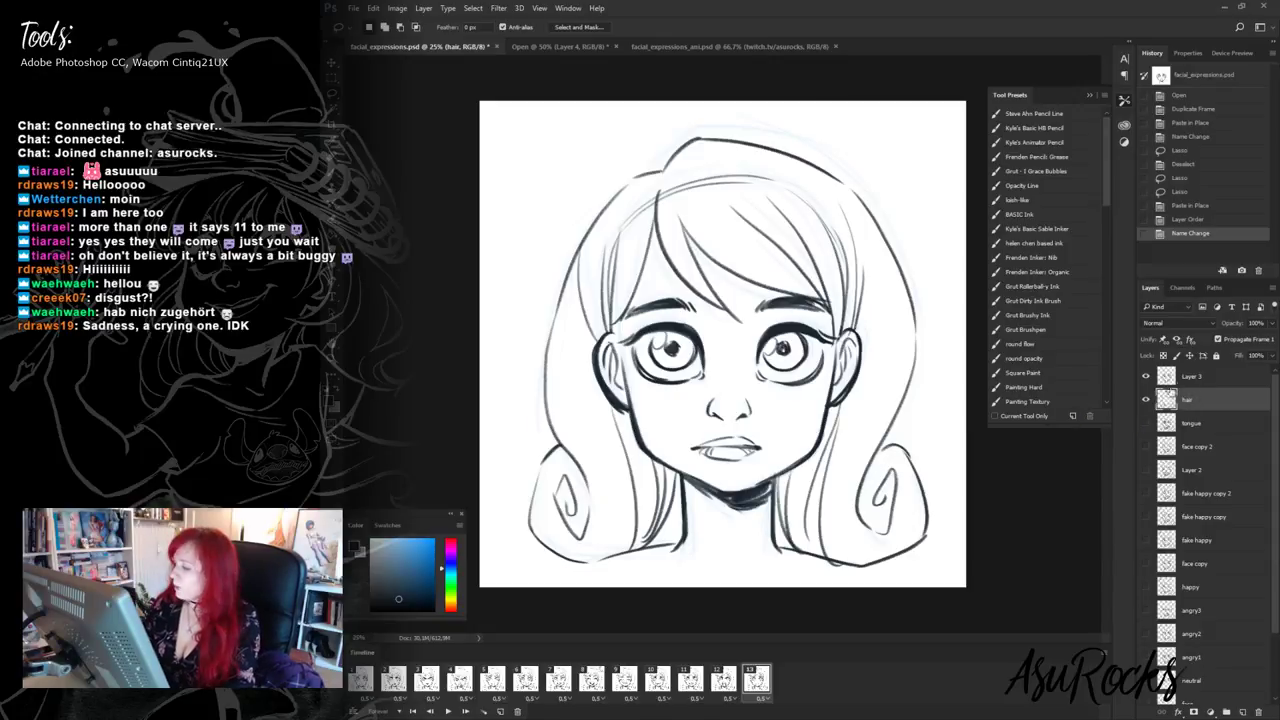
- Try Layer 3 at 52% opacity, restore it to 100%, and toggle its visibility to compare the layers
left_click(1191, 377)
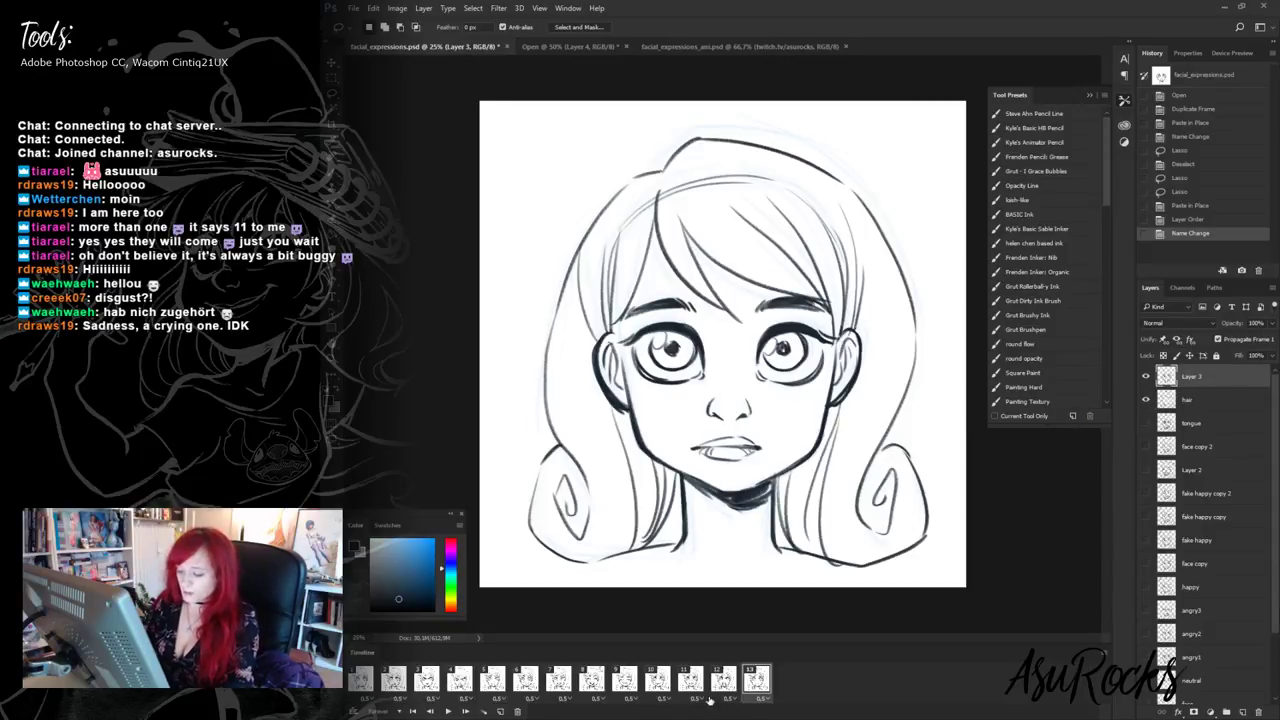
left_click(1272, 323)
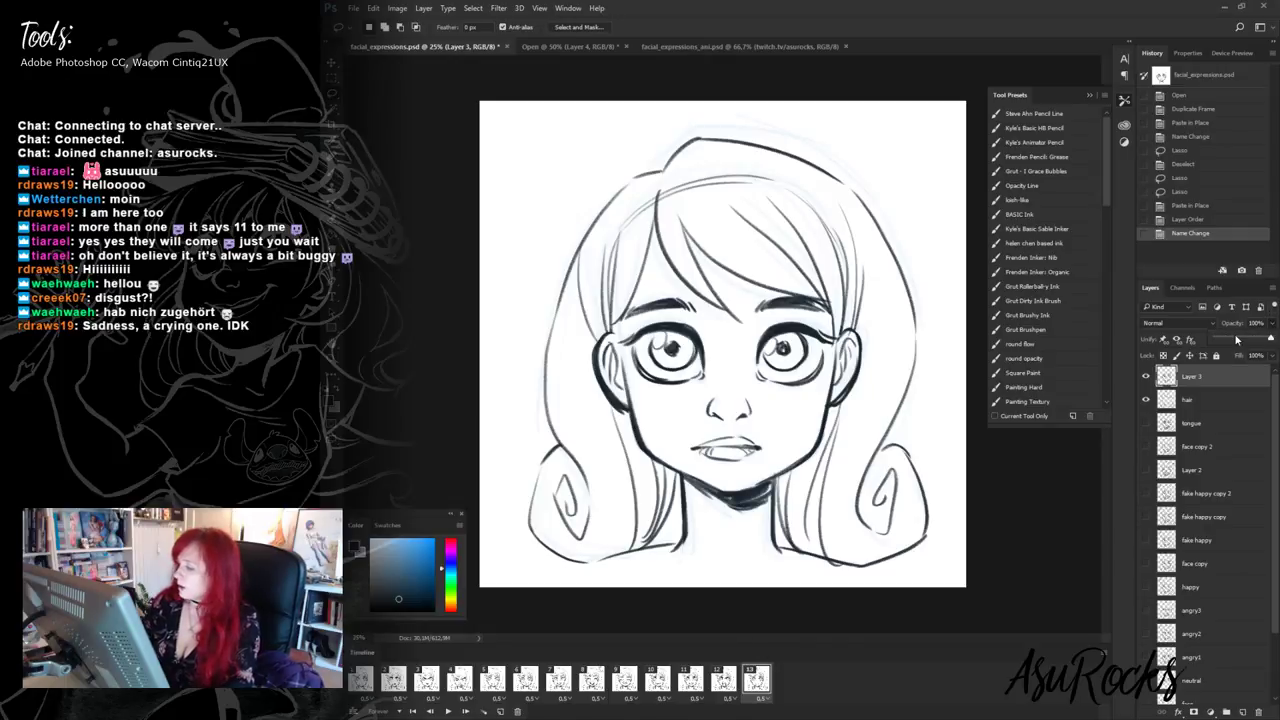
left_click_drag(1236, 341, 1244, 340)
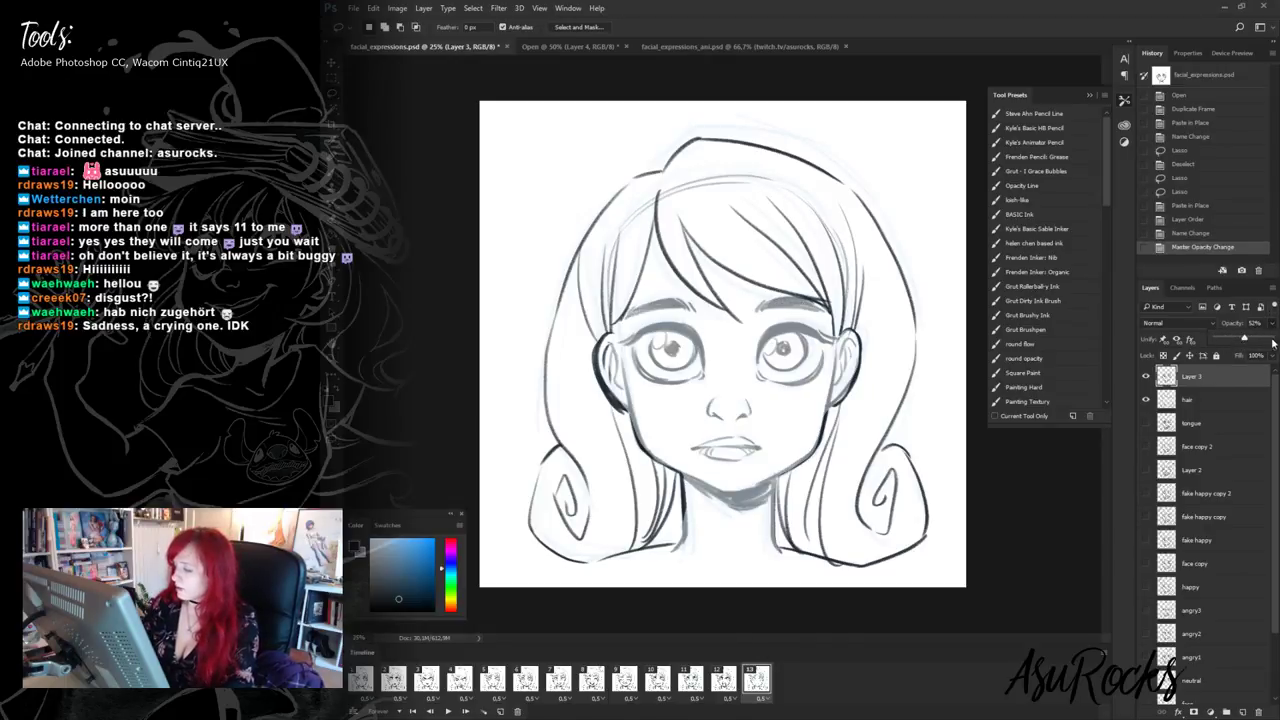
left_click_drag(1249, 343, 1270, 342)
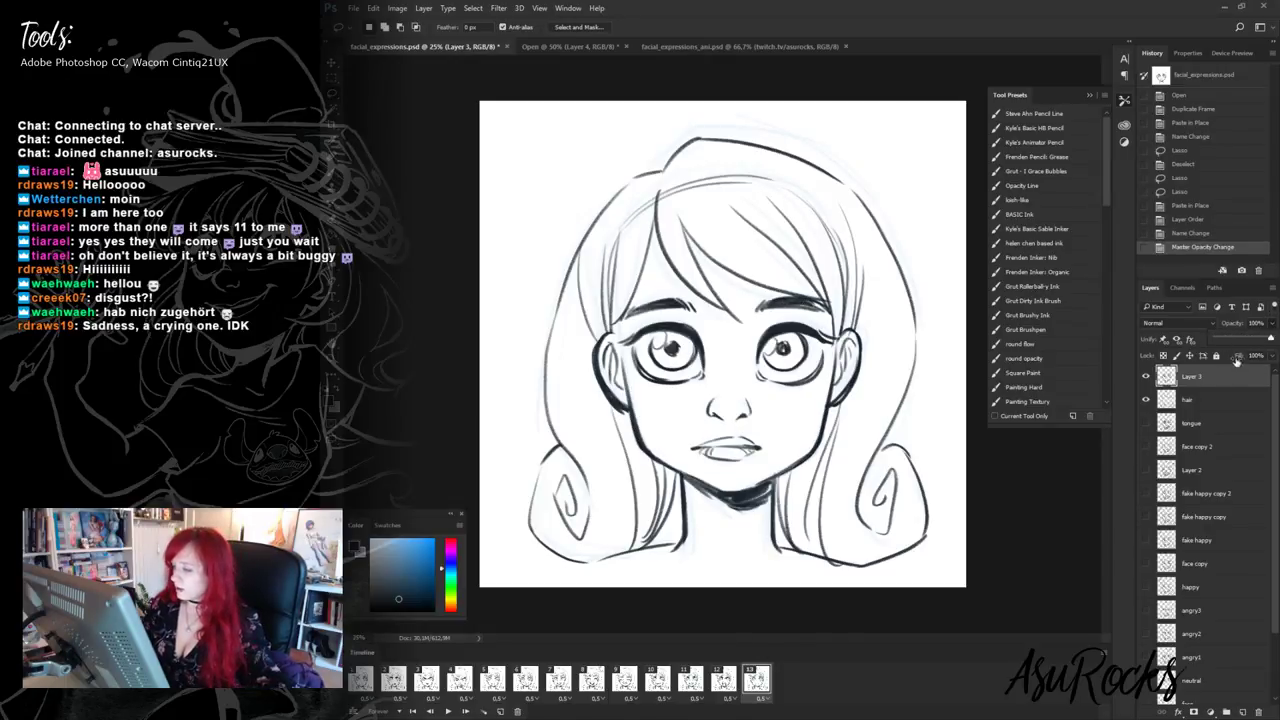
left_click(1146, 376)
left_click(1146, 376)
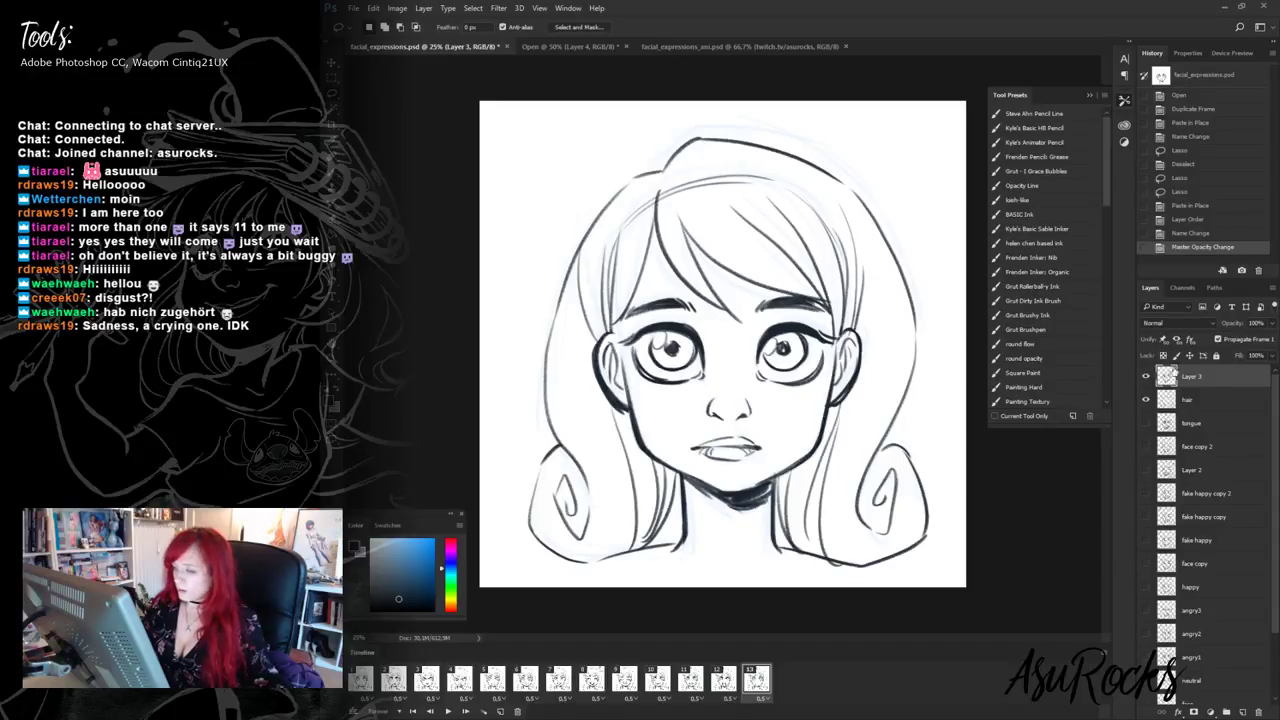
- Lower the opacity of Layer 3 and the hair layer to 45% and add a new layer above them
left_click(1216, 400)
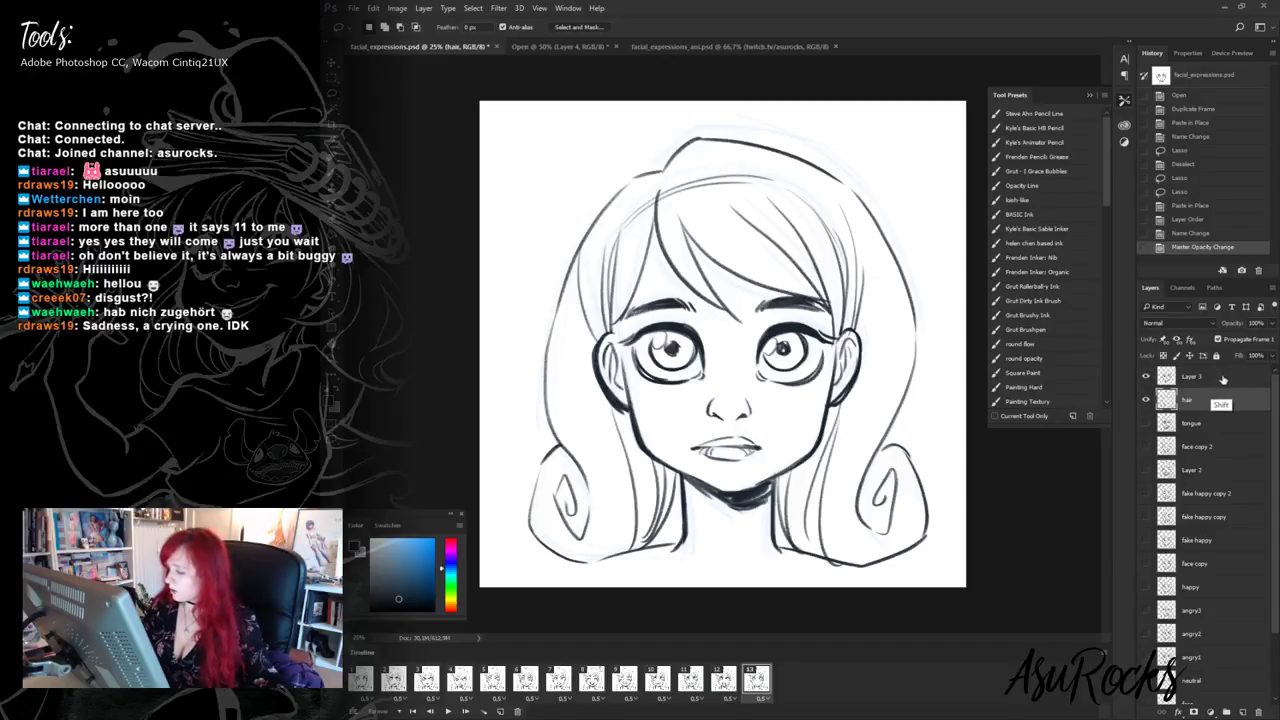
left_click(1222, 377, "shift")
left_click(1271, 323)
left_click(1239, 341)
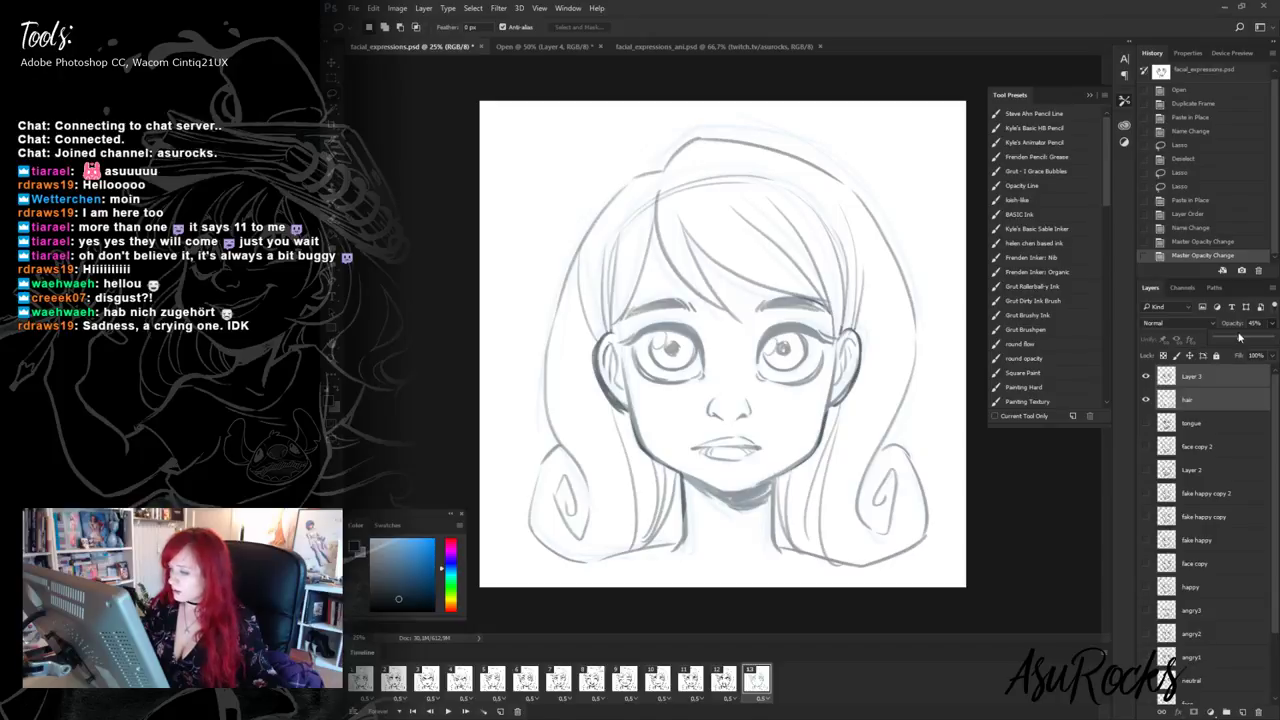
left_click(1243, 712)
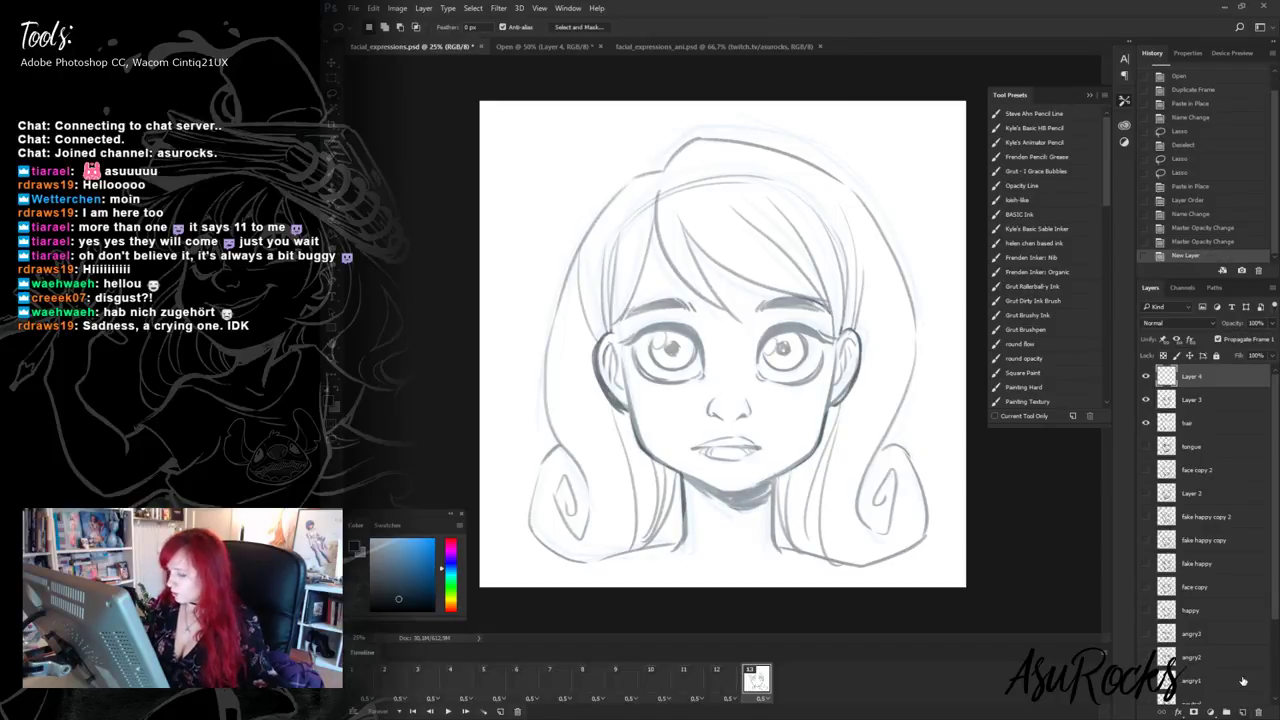
- Draw a squinting, nearly closed eye with a thick dark upper lid over the first faded eye on Layer 4
left_click(333, 175)
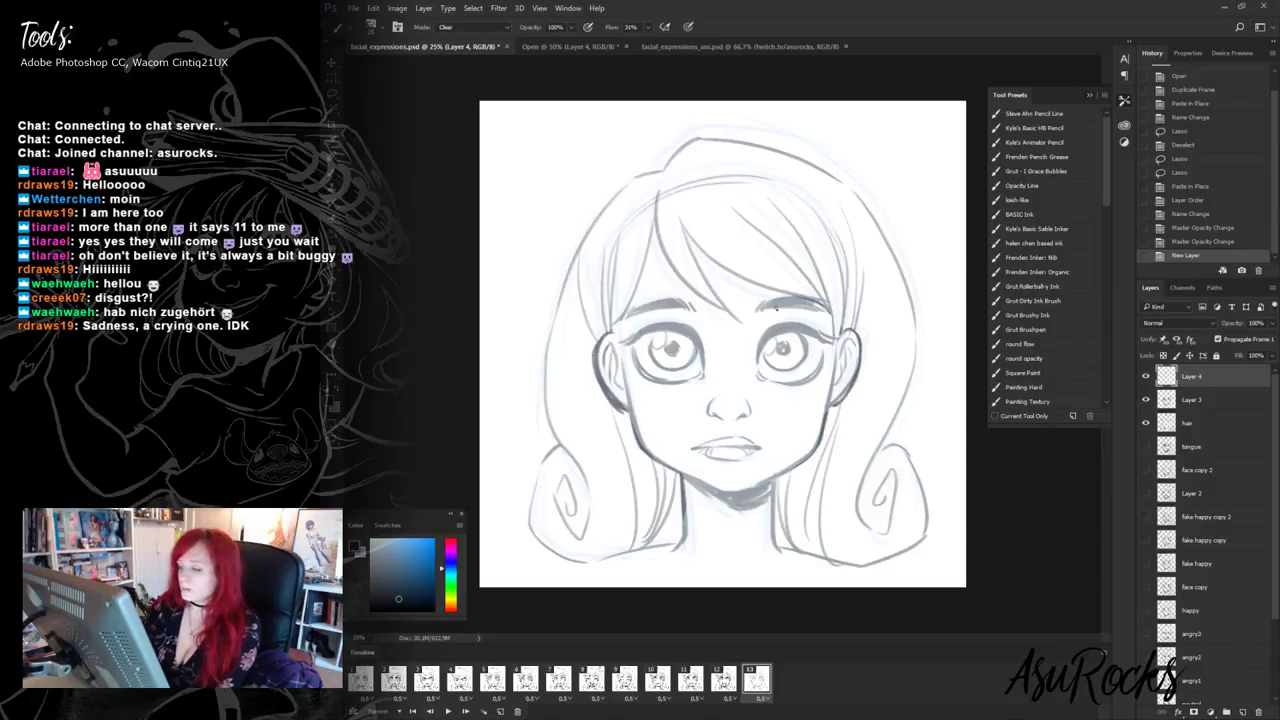
left_click_drag(762, 341, 787, 329)
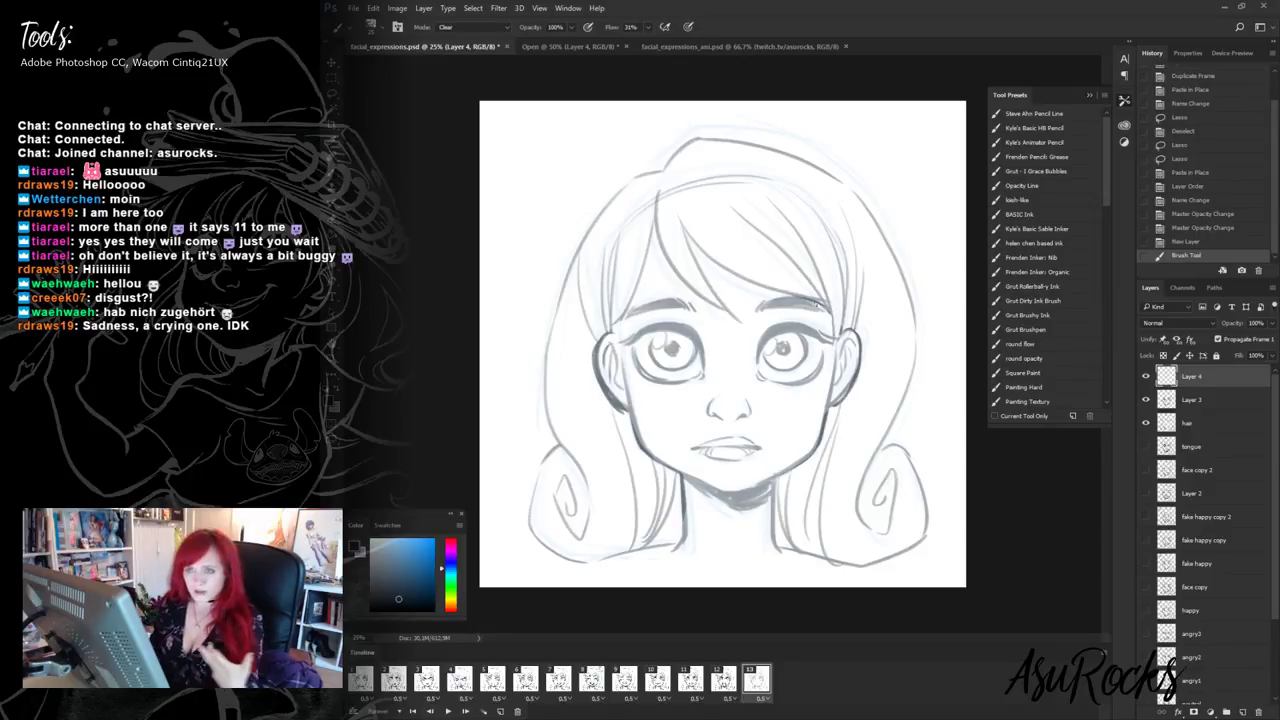
key("shift+alt+n")
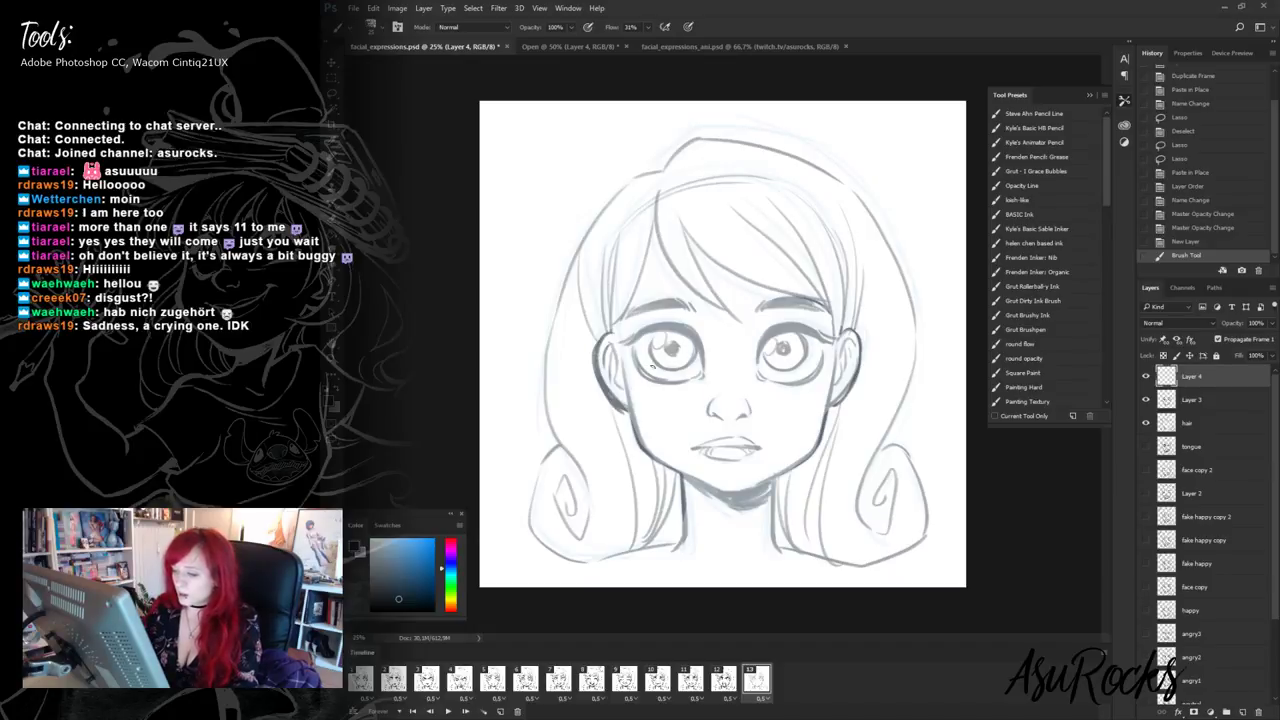
mouse_move(638, 366)
left_mouse_down()
mouse_move(702, 370)
mouse_move(672, 360)
left_mouse_up()
mouse_move(650, 362)
left_mouse_down()
mouse_move(700, 369)
mouse_move(680, 358)
left_mouse_up()
mouse_move(640, 356)
left_mouse_down()
mouse_move(672, 350)
mouse_move(704, 368)
mouse_move(656, 355)
left_mouse_up()
mouse_move(640, 358)
left_mouse_down()
mouse_move(686, 360)
mouse_move(635, 349)
mouse_move(694, 346)
left_mouse_up()
key("ctrl+z")
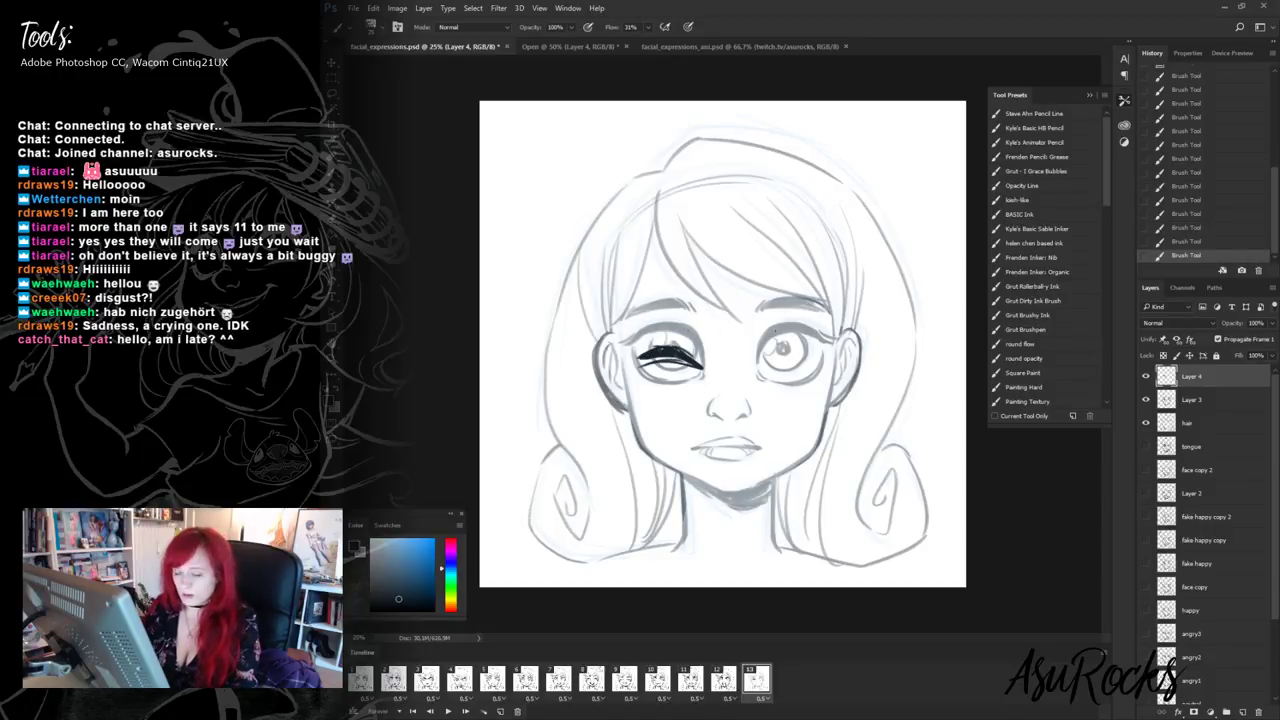
key("shift+alt+r")
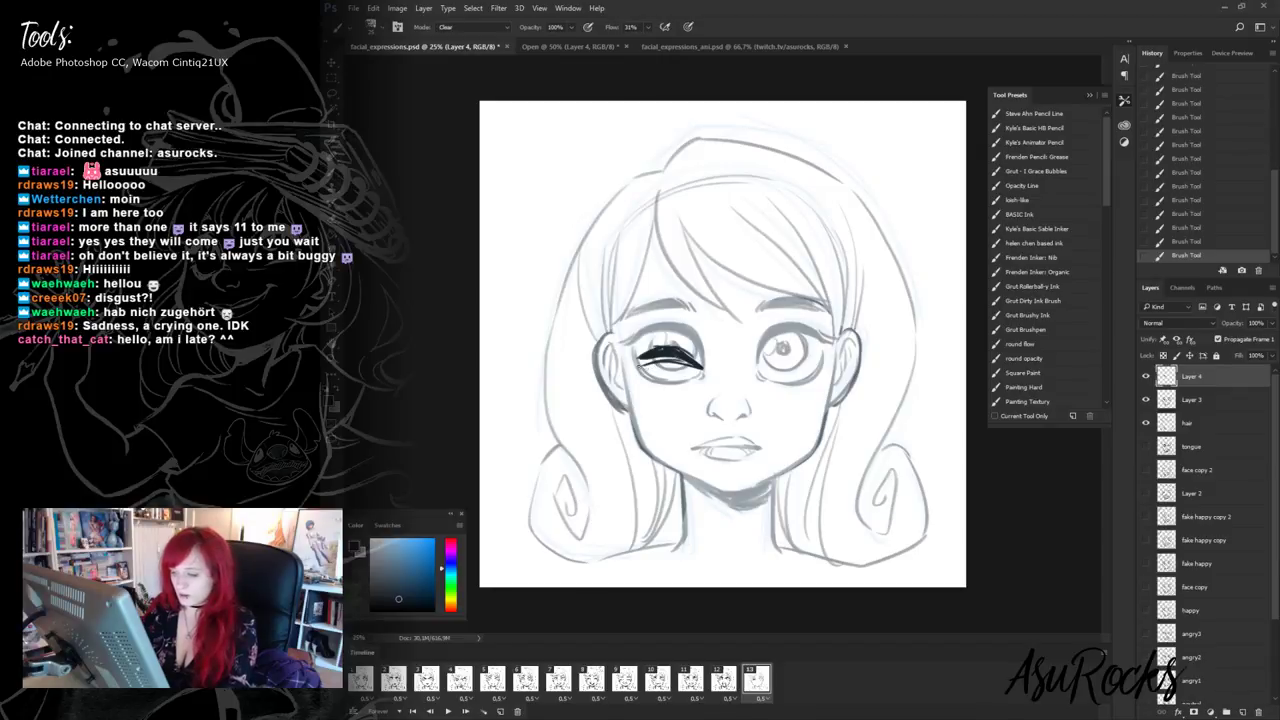
- Reduce Layer 3's opacity to 27% and make Layer 4 active again
left_click(1191, 399)
left_click(1273, 323)
left_click_drag(1270, 338, 1230, 341)
left_click(1195, 376)
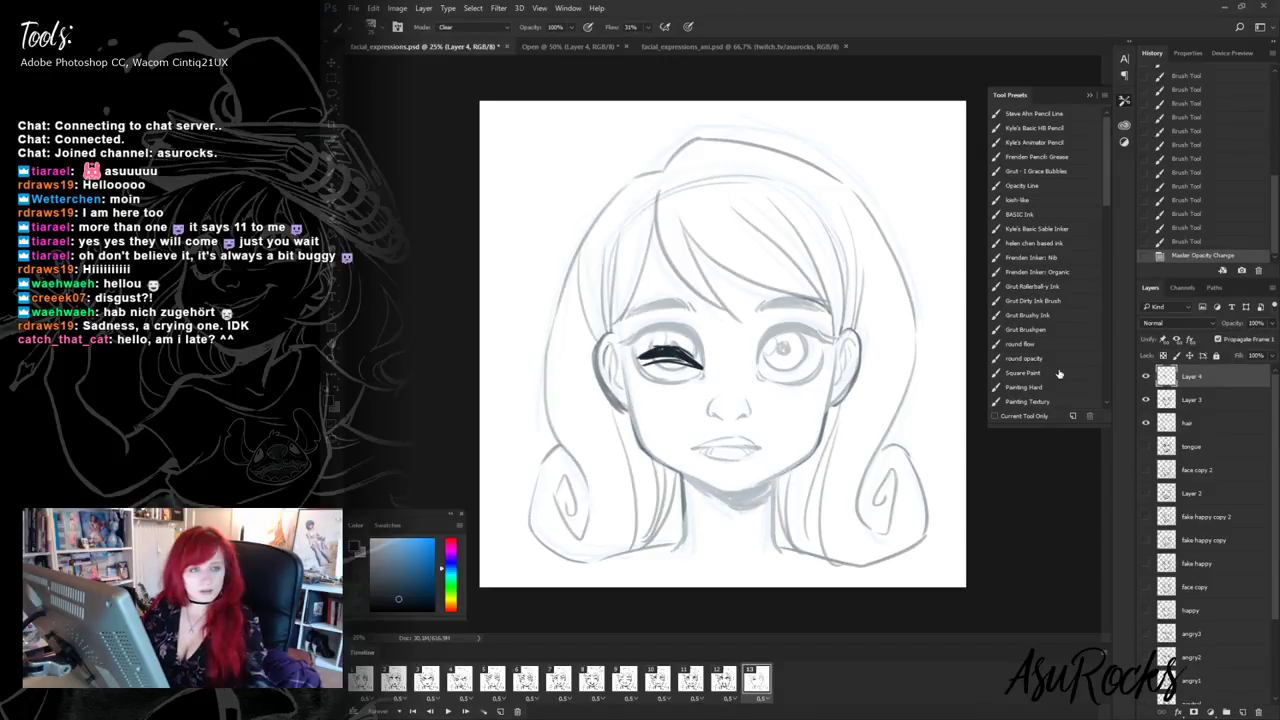
- Refine the squinting eye's upper lid by erasing excess ink and redrawing the line toward the inner corner
key("shift+alt+n")
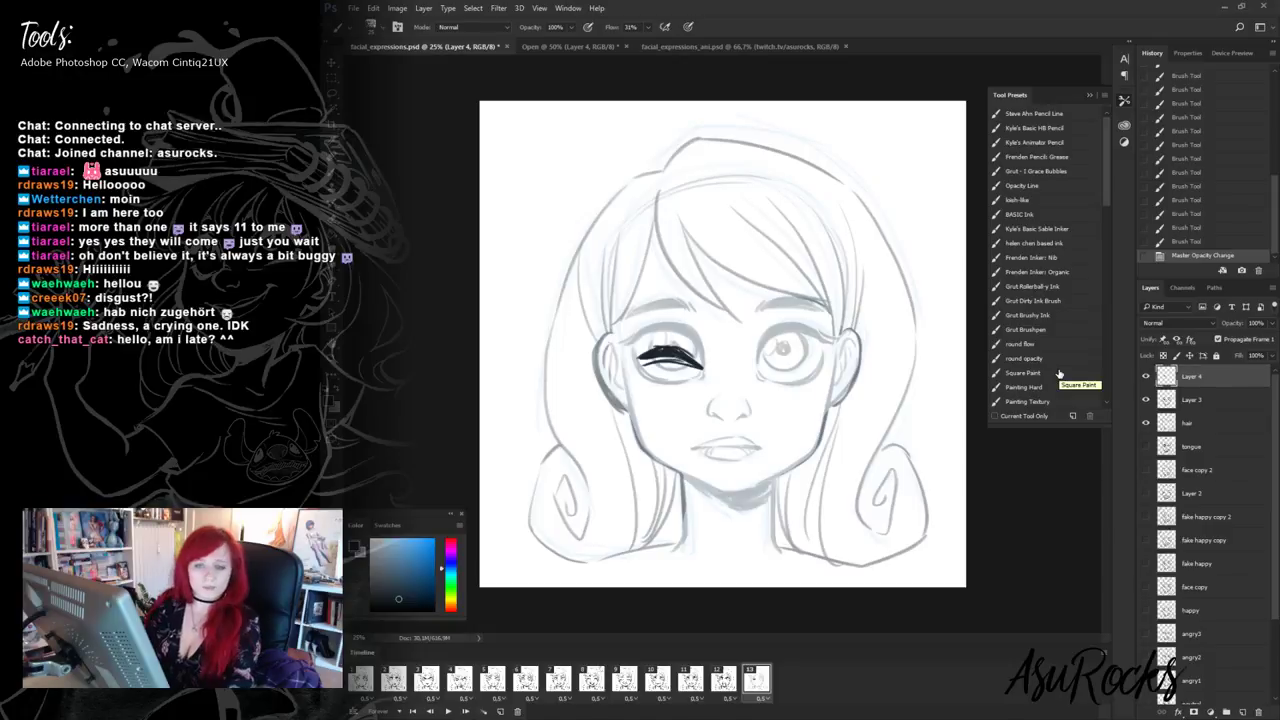
key("shift+alt+r")
left_click_drag(684, 347, 660, 350)
key("shift+alt+n")
left_click_drag(672, 348, 700, 368)
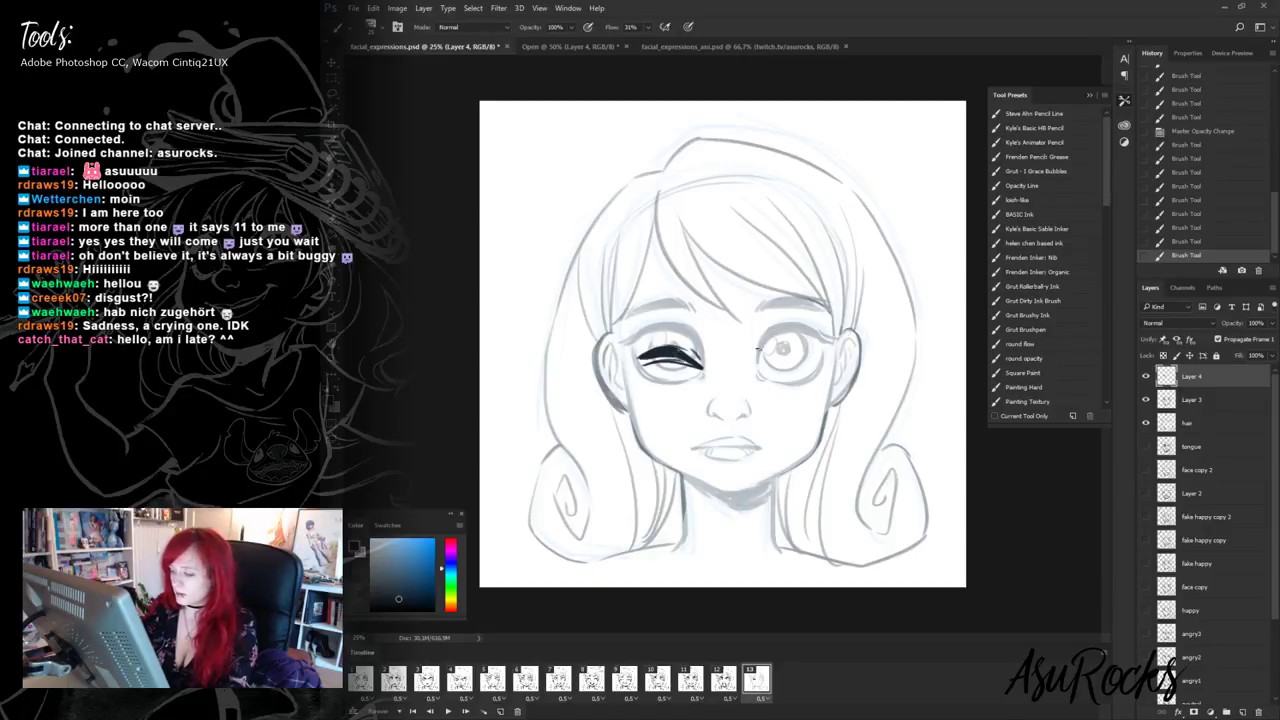
- Draw the other eye wide open, with bold lids, an outer lash, and a detailed iris and pupil
mouse_move(758, 345)
left_mouse_down()
mouse_move(784, 320)
mouse_move(818, 324)
mouse_move(826, 336)
mouse_move(812, 324)
mouse_move(754, 356)
mouse_move(757, 366)
mouse_move(800, 327)
mouse_move(812, 384)
left_mouse_up()
key("shift+alt+r")
key("shift+alt+n")
mouse_move(826, 350)
left_mouse_down()
mouse_move(800, 384)
mouse_move(770, 383)
left_mouse_up()
mouse_move(778, 336)
left_mouse_down()
mouse_move(772, 372)
mouse_move(808, 358)
mouse_move(800, 334)
left_mouse_up()
mouse_move(804, 350)
left_mouse_down()
mouse_move(798, 368)
mouse_move(772, 356)
mouse_move(782, 343)
mouse_move(788, 356)
mouse_move(770, 350)
mouse_move(837, 331)
left_mouse_up()
key("shift+alt+r")
key("shift+alt+n")
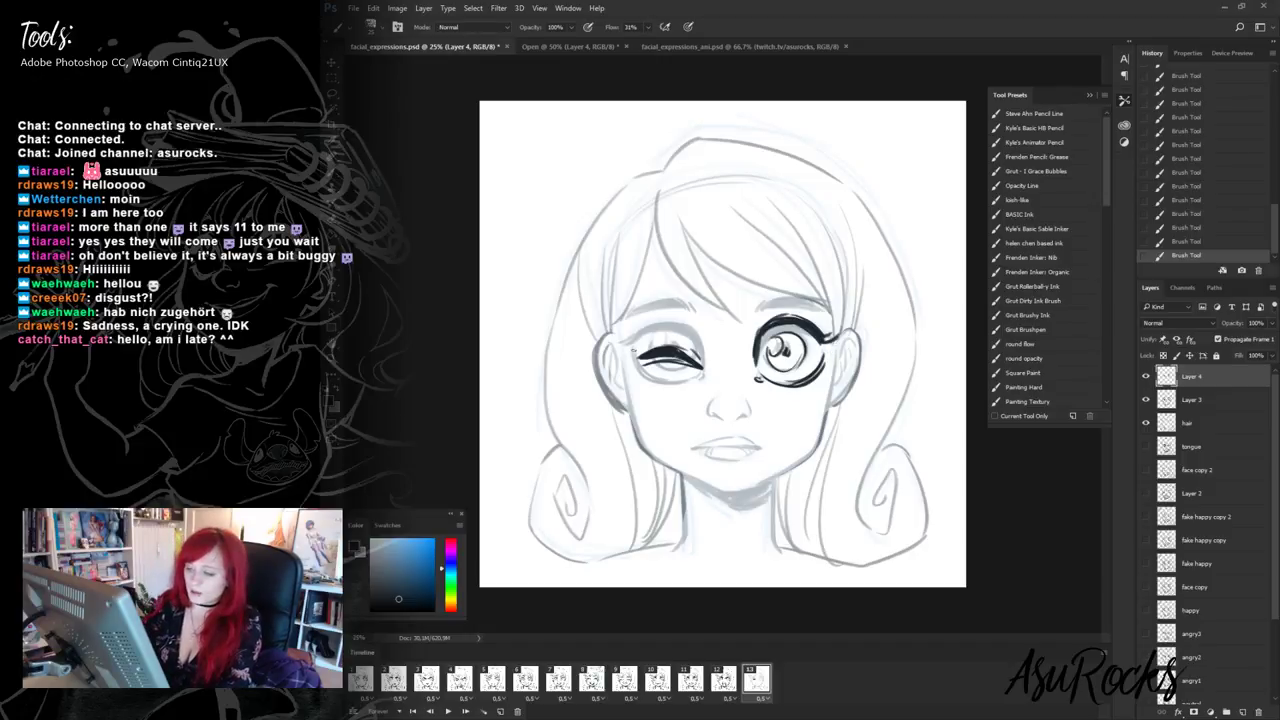
- Extend the squinting eye's outer lash and draw a thick, furrowed eyebrow low above that eye
left_click_drag(640, 360, 629, 357)
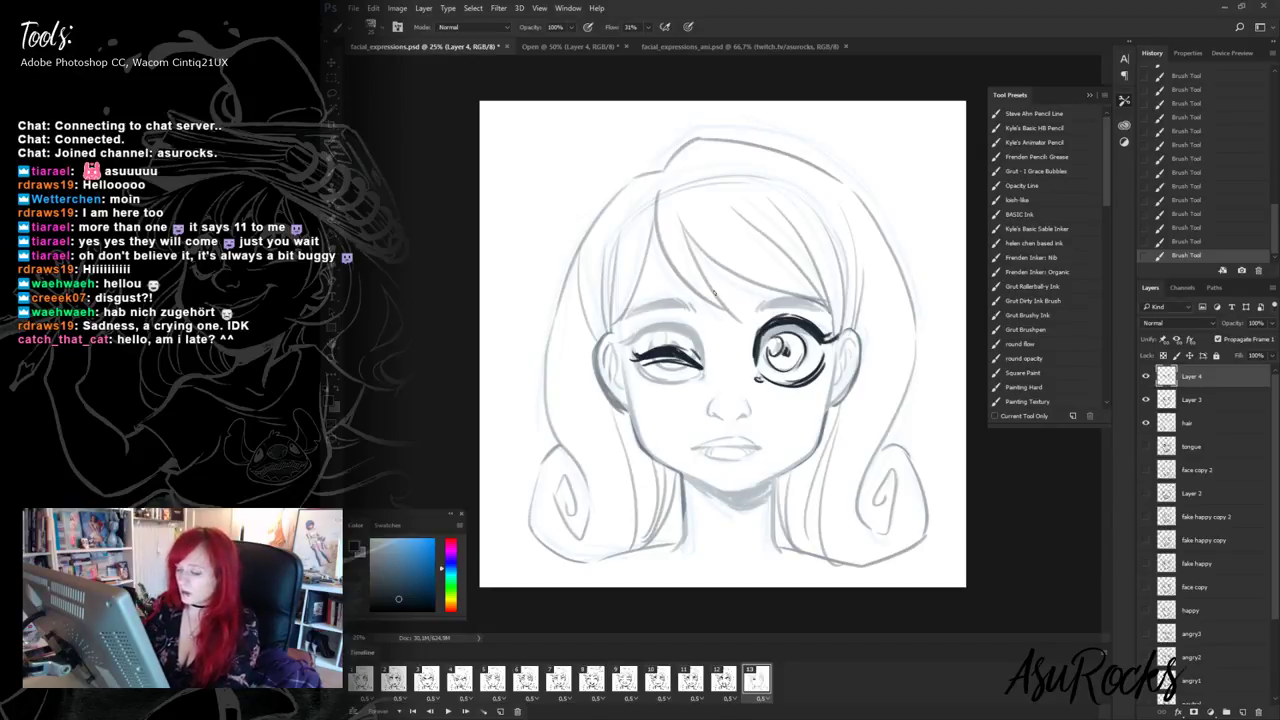
mouse_move(634, 322)
left_mouse_down()
mouse_move(674, 304)
mouse_move(702, 334)
mouse_move(704, 322)
left_mouse_up()
mouse_move(694, 332)
left_mouse_down()
mouse_move(720, 320)
mouse_move(676, 302)
mouse_move(702, 318)
mouse_move(672, 322)
mouse_move(686, 330)
mouse_move(670, 312)
mouse_move(662, 320)
left_mouse_up()
key("shift+alt+r")
key("shift+alt+n")
left_click_drag(648, 312, 654, 320)
key("shift+alt+r")
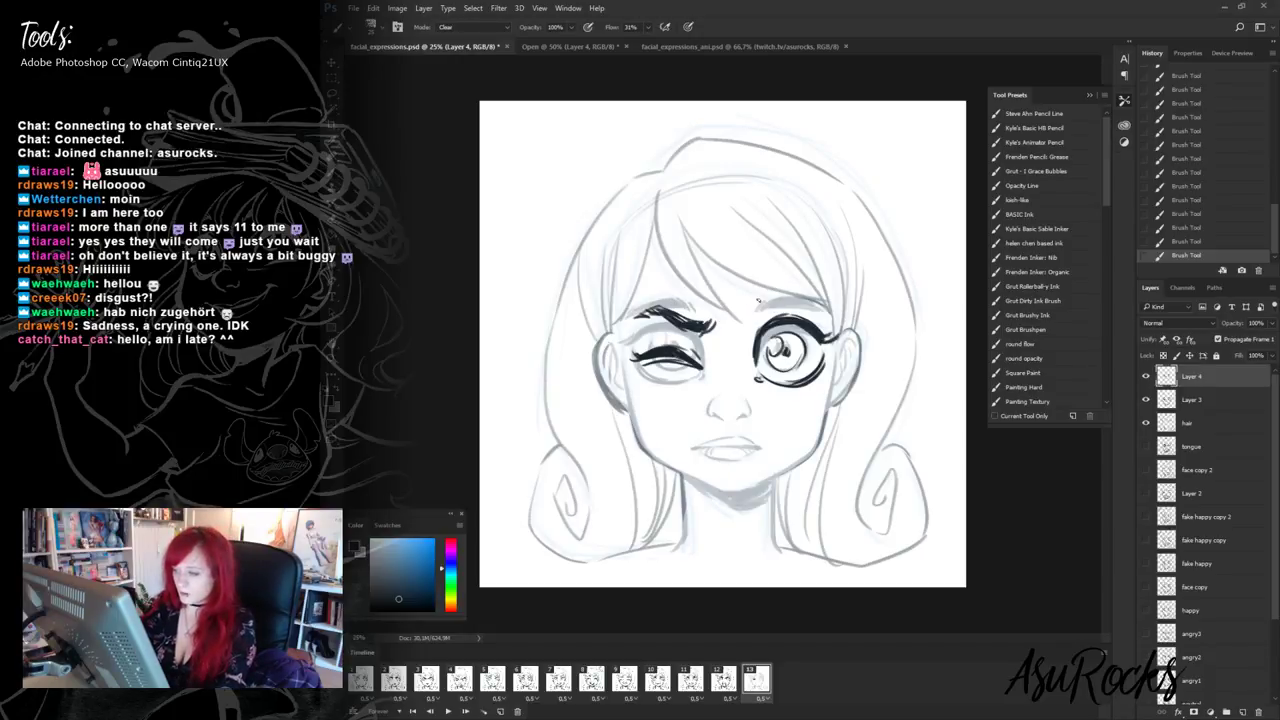
- Draw a slanted eyebrow above the wide-open eye, rising from its inner end, and clean up its edges
key("shift+alt+n")
mouse_move(756, 304)
left_mouse_down()
mouse_move(782, 276)
mouse_move(798, 278)
mouse_move(754, 302)
mouse_move(808, 280)
left_mouse_up()
key("shift+alt+r")
key("shift+alt+n")
key("shift+alt+r")
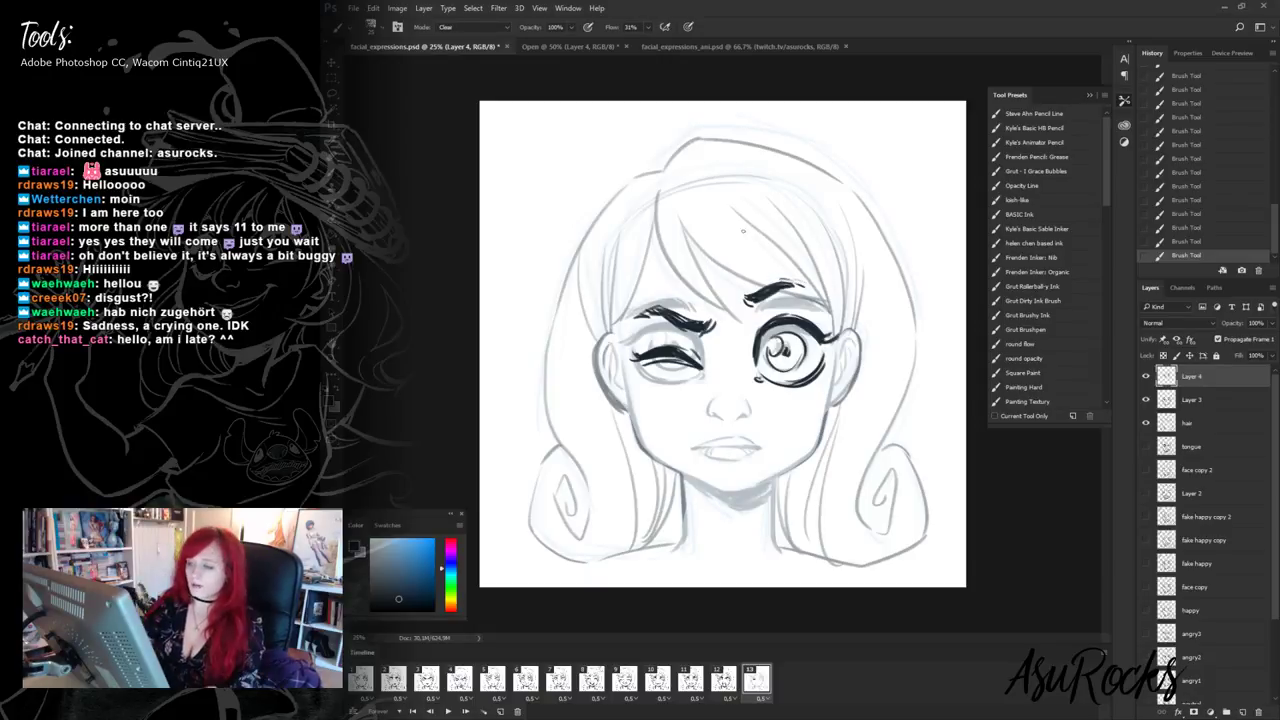
- Sketch a trial curve on the forehead above the open eye's brow, and erase it along with the brow's outer end
key("shift+alt+n")
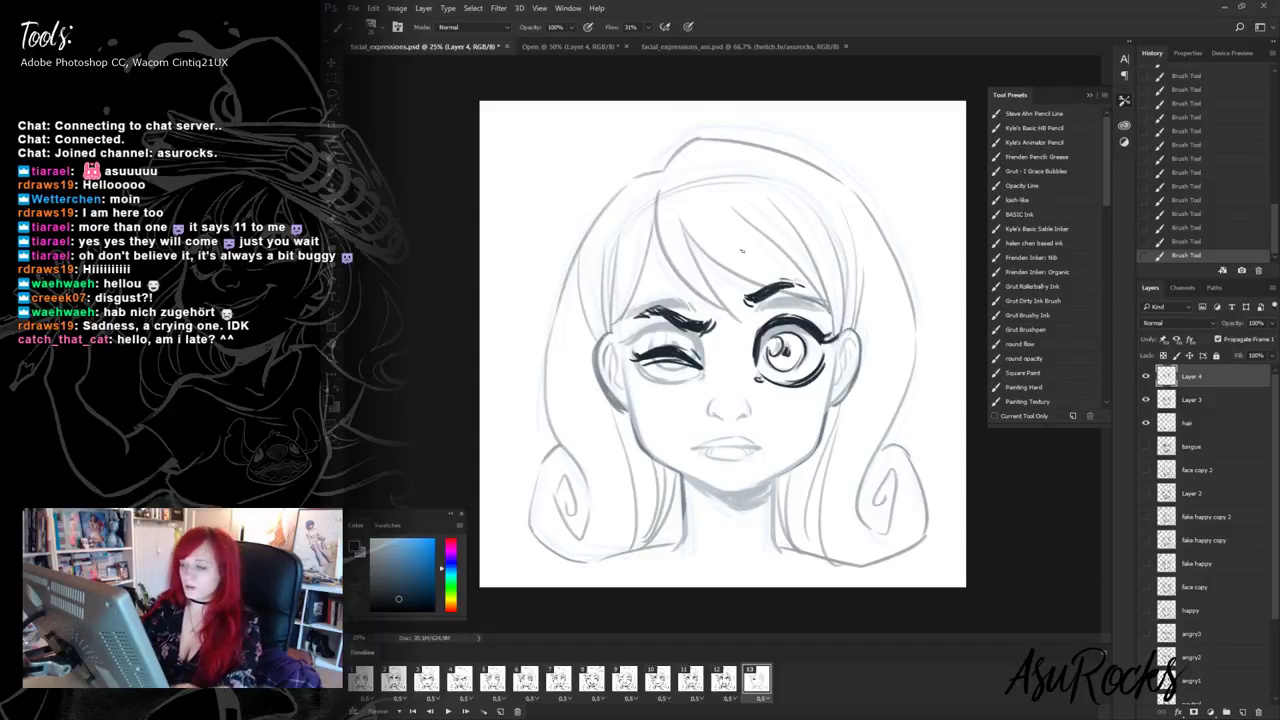
left_click_drag(741, 256, 788, 244)
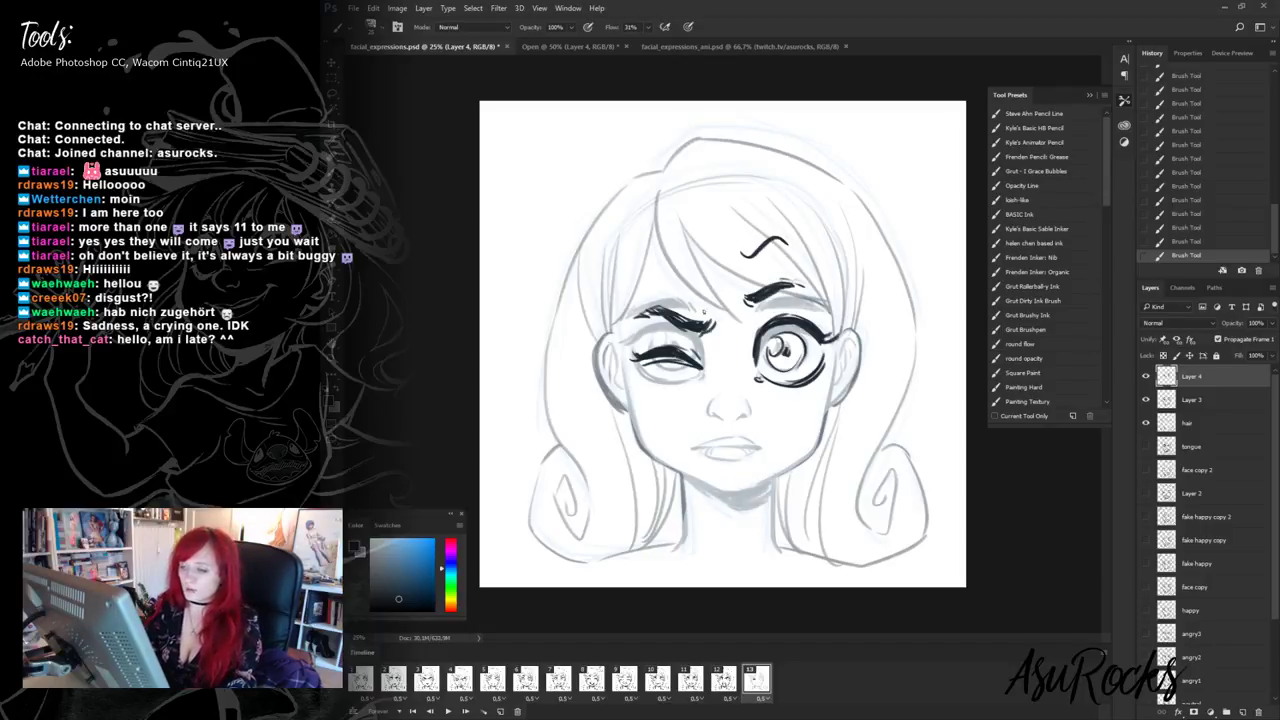
key("shift+alt+r")
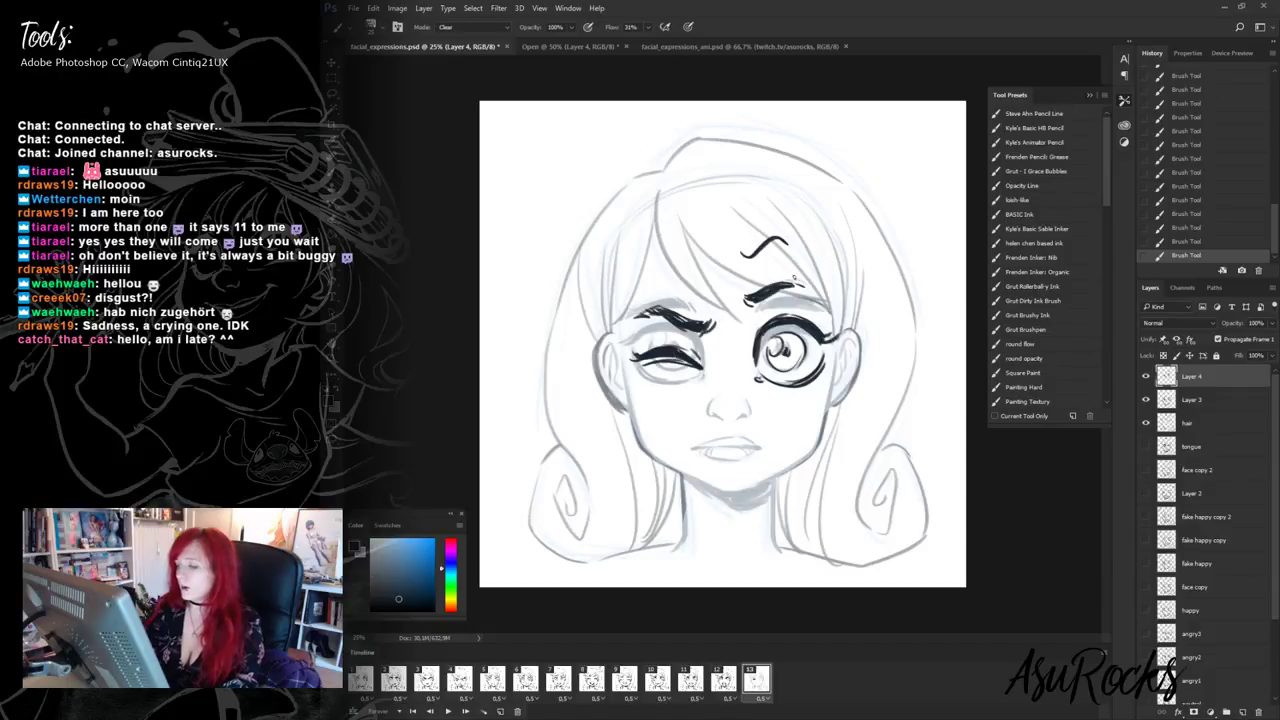
key("shift+alt+n")
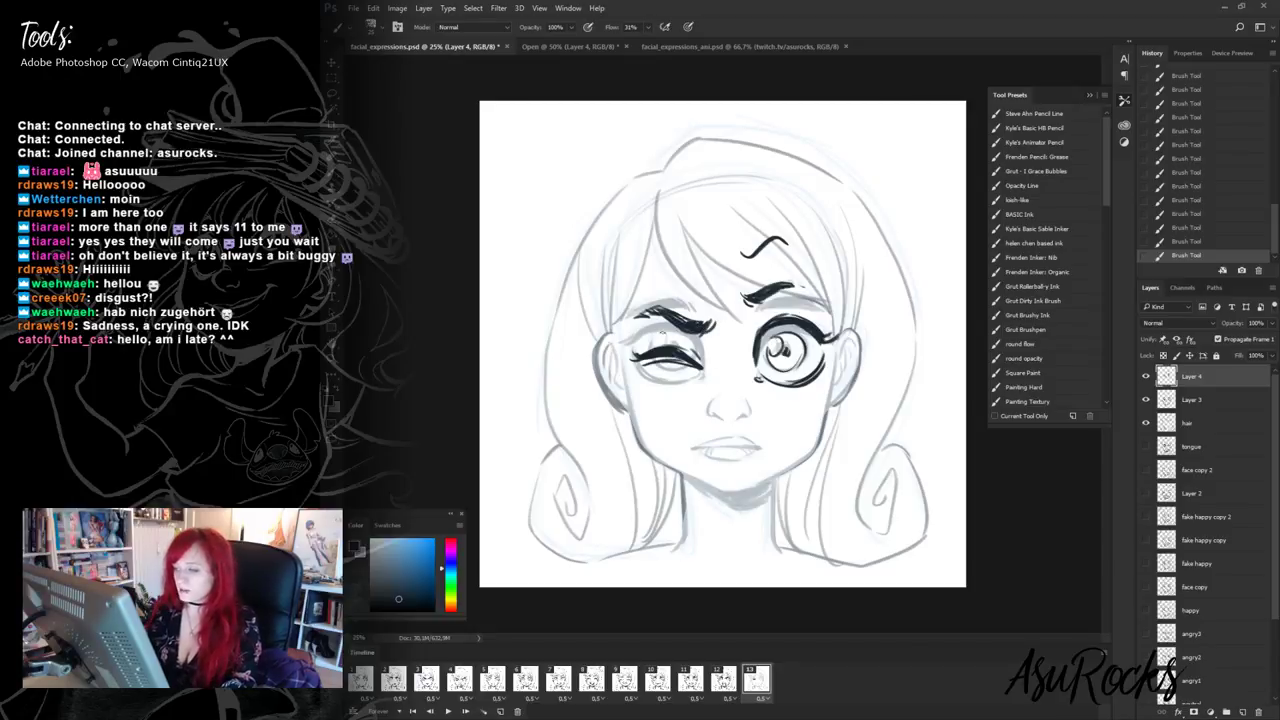
key("shift+alt+r")
mouse_move(770, 285)
left_mouse_down()
mouse_move(796, 284)
mouse_move(748, 255)
mouse_move(790, 238)
left_mouse_up()
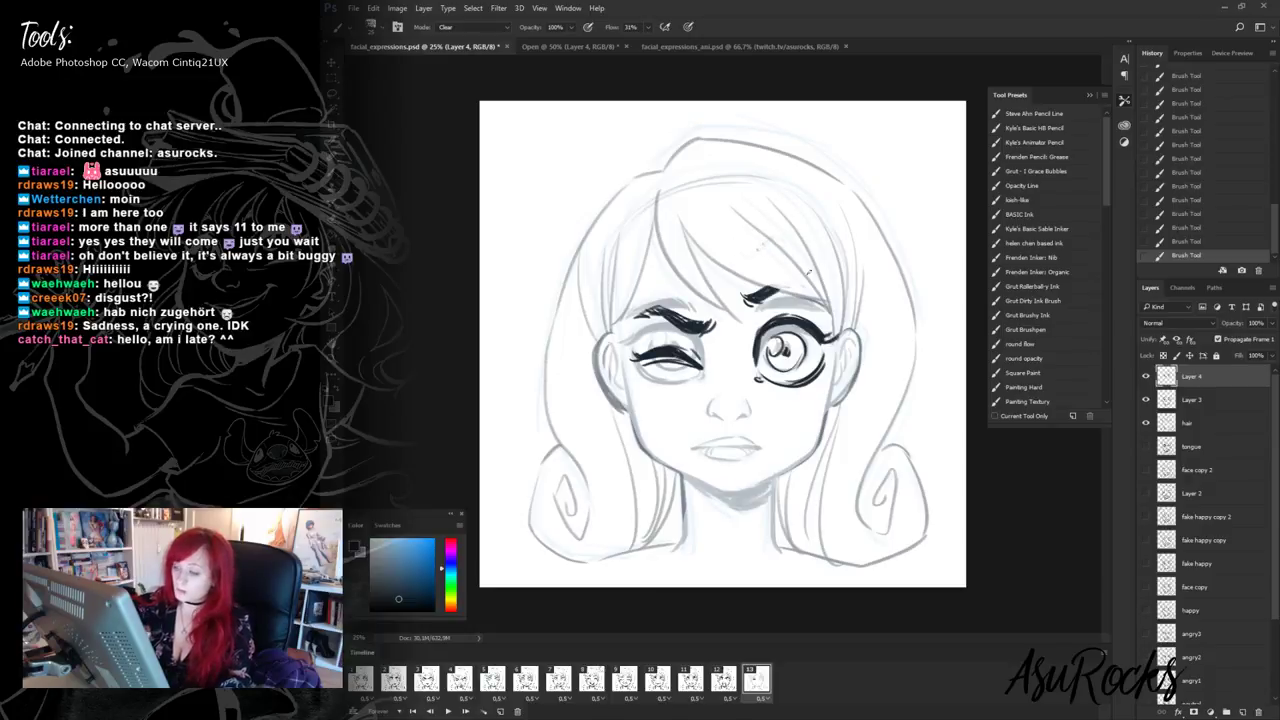
- Draw an open, grimacing mouth over the faded lips, with a bold angular outline and inner lines for the teeth
key("shift+alt+n")
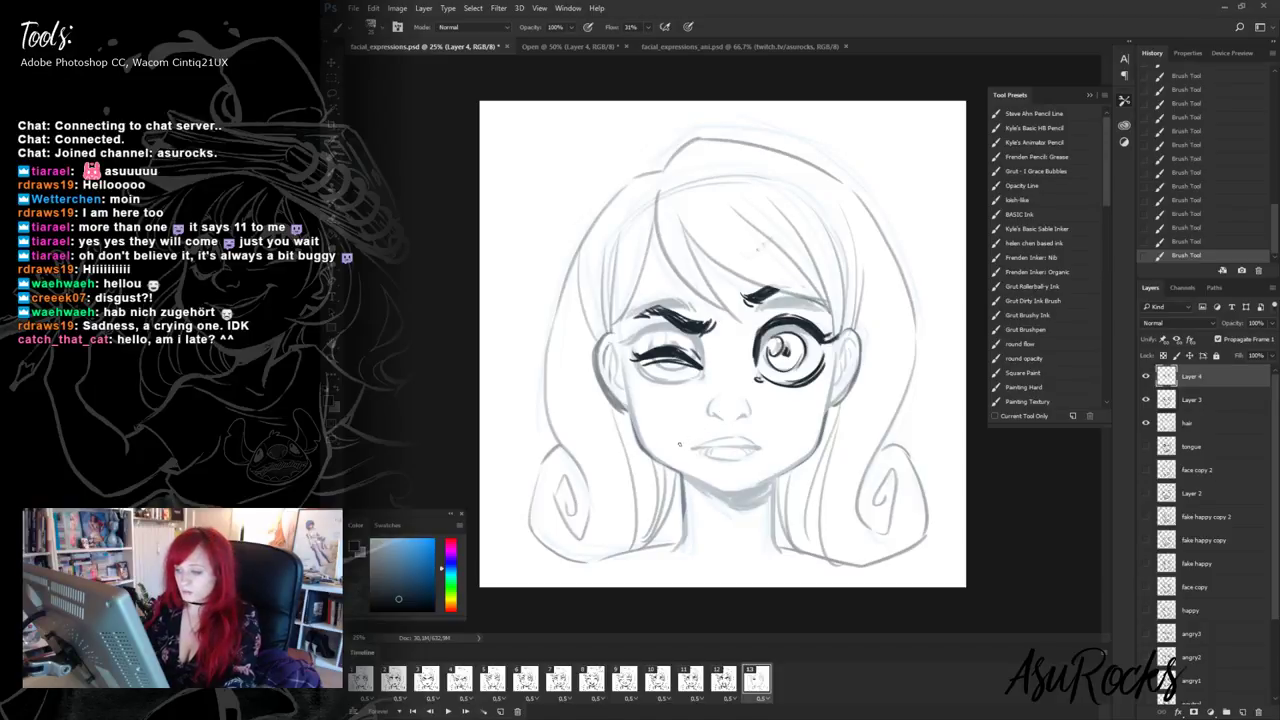
mouse_move(684, 424)
left_mouse_down()
mouse_move(762, 436)
mouse_move(684, 424)
mouse_move(668, 452)
mouse_move(676, 466)
mouse_move(680, 446)
mouse_move(768, 464)
mouse_move(778, 438)
mouse_move(766, 460)
mouse_move(682, 442)
mouse_move(666, 466)
mouse_move(682, 434)
left_mouse_up()
key("shift+alt+r")
mouse_move(672, 456)
left_mouse_down()
mouse_move(668, 468)
mouse_move(672, 454)
mouse_move(700, 466)
left_mouse_up()
key("shift+alt+n")
mouse_move(694, 426)
left_mouse_down()
mouse_move(684, 460)
mouse_move(705, 435)
mouse_move(765, 441)
mouse_move(696, 435)
left_mouse_up()
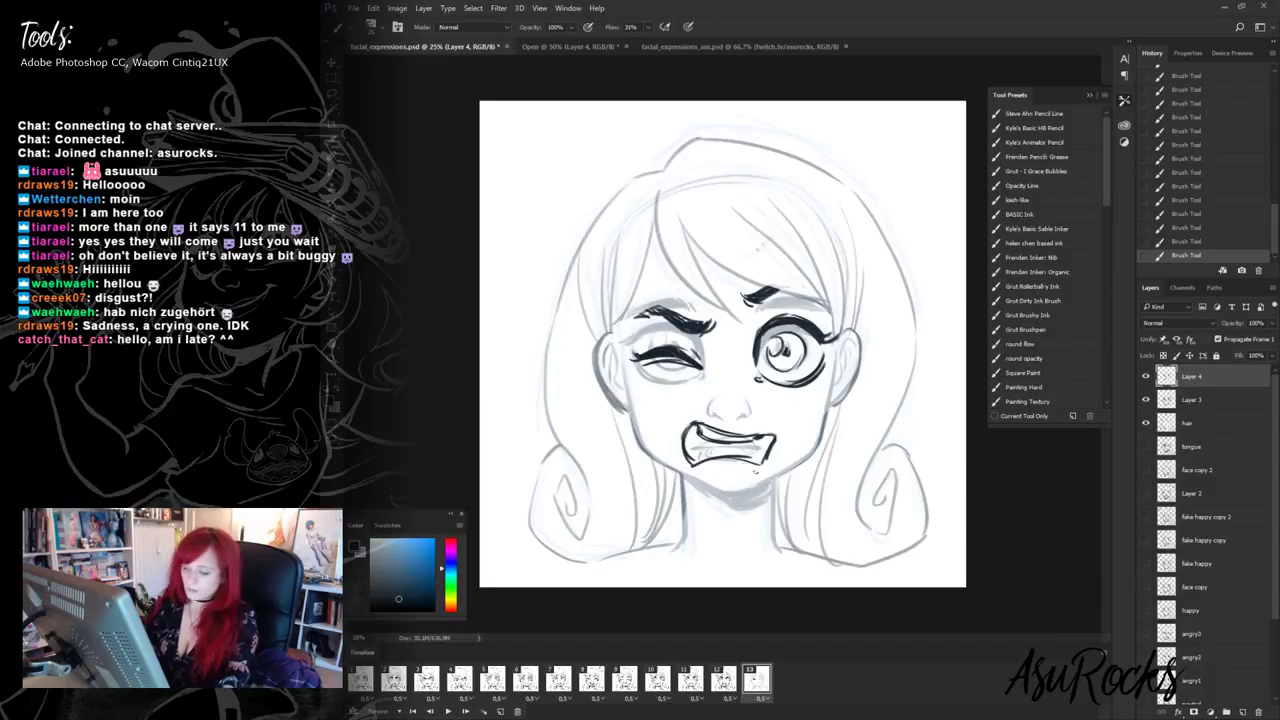
left_click_drag(740, 459, 767, 463)
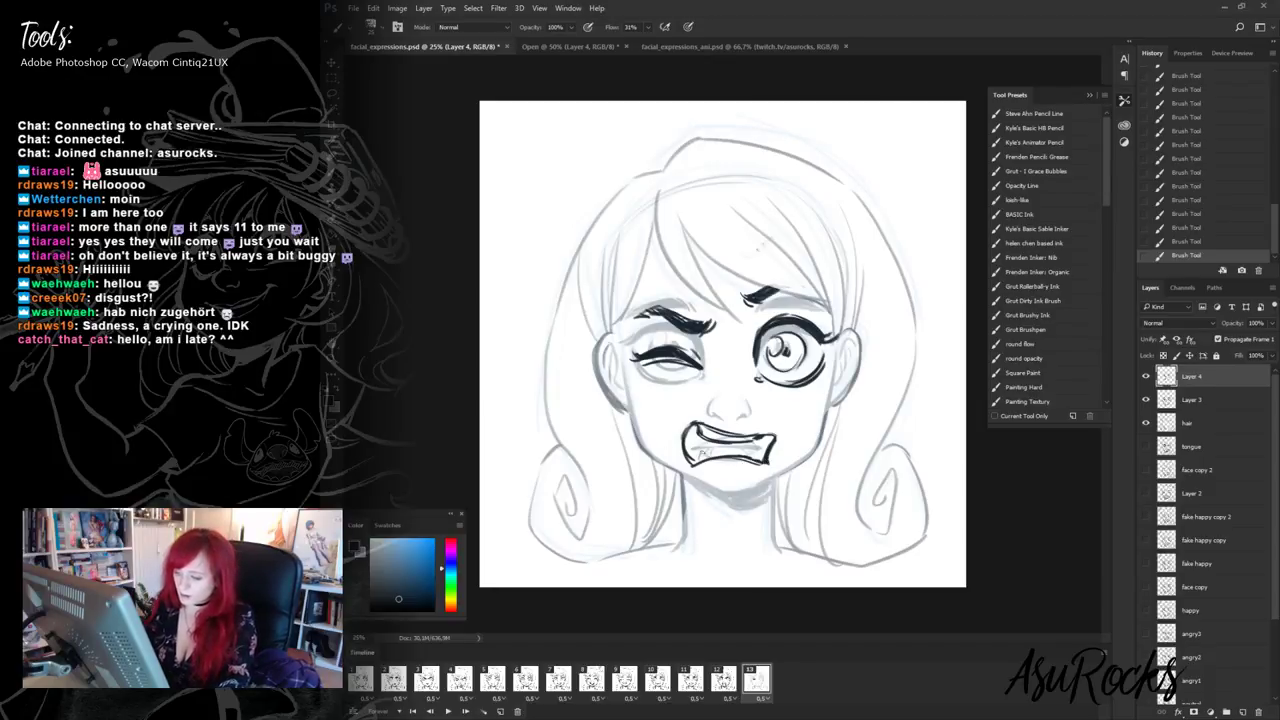
mouse_move(686, 456)
left_mouse_down()
mouse_move(708, 444)
mouse_move(718, 452)
mouse_move(700, 462)
mouse_move(762, 460)
left_mouse_up()
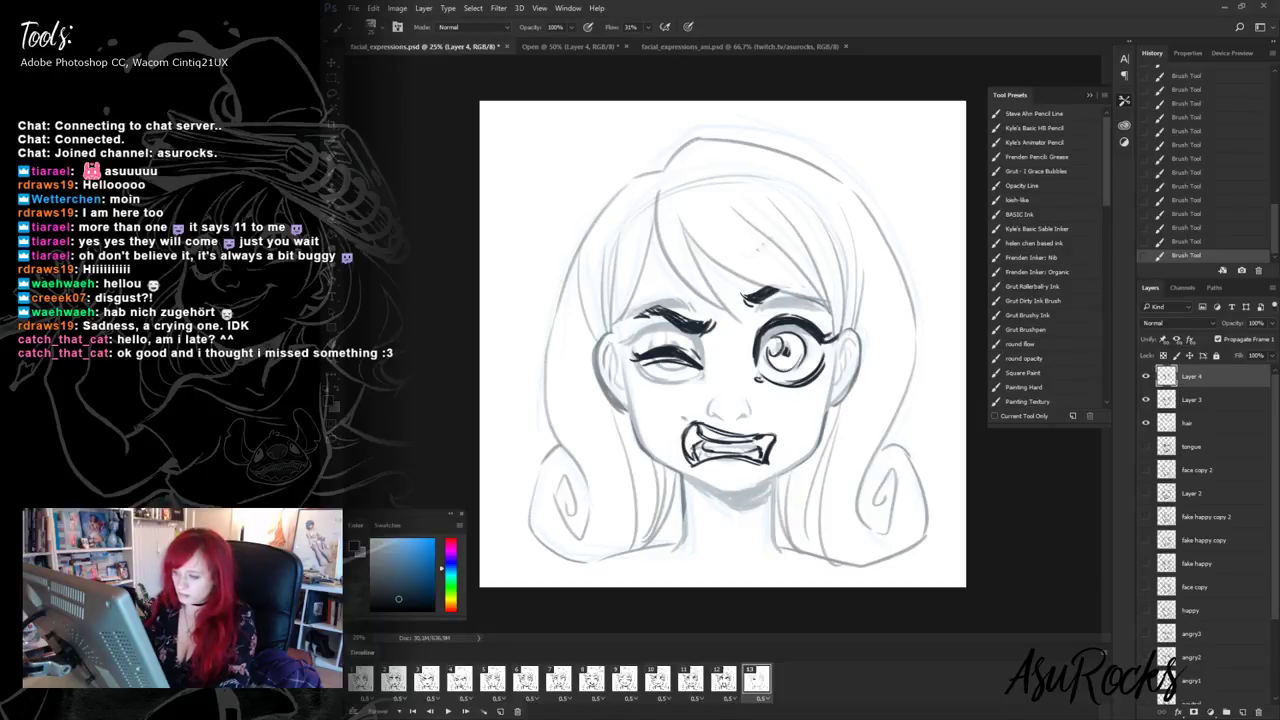
- Add crease lines above the mouth corner and below the lower lip, and draw a tongue hanging out of the mouth
left_click_drag(676, 424, 700, 416)
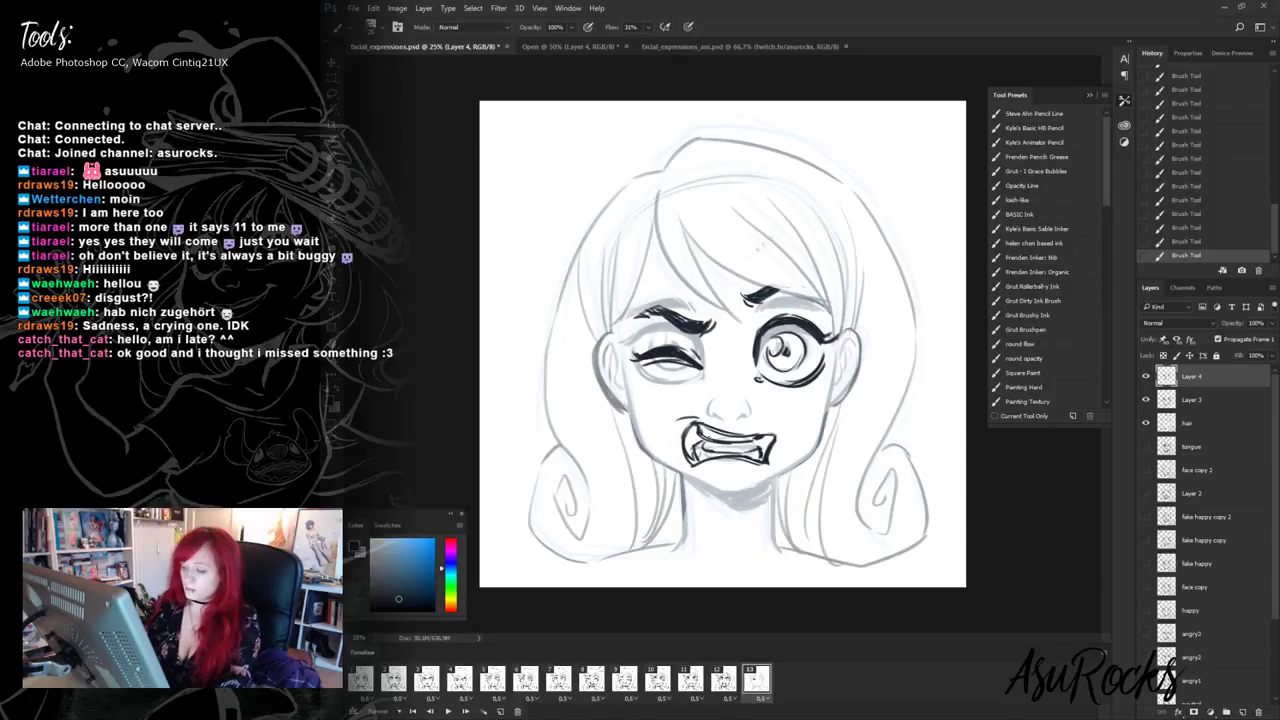
left_click_drag(720, 476, 744, 468)
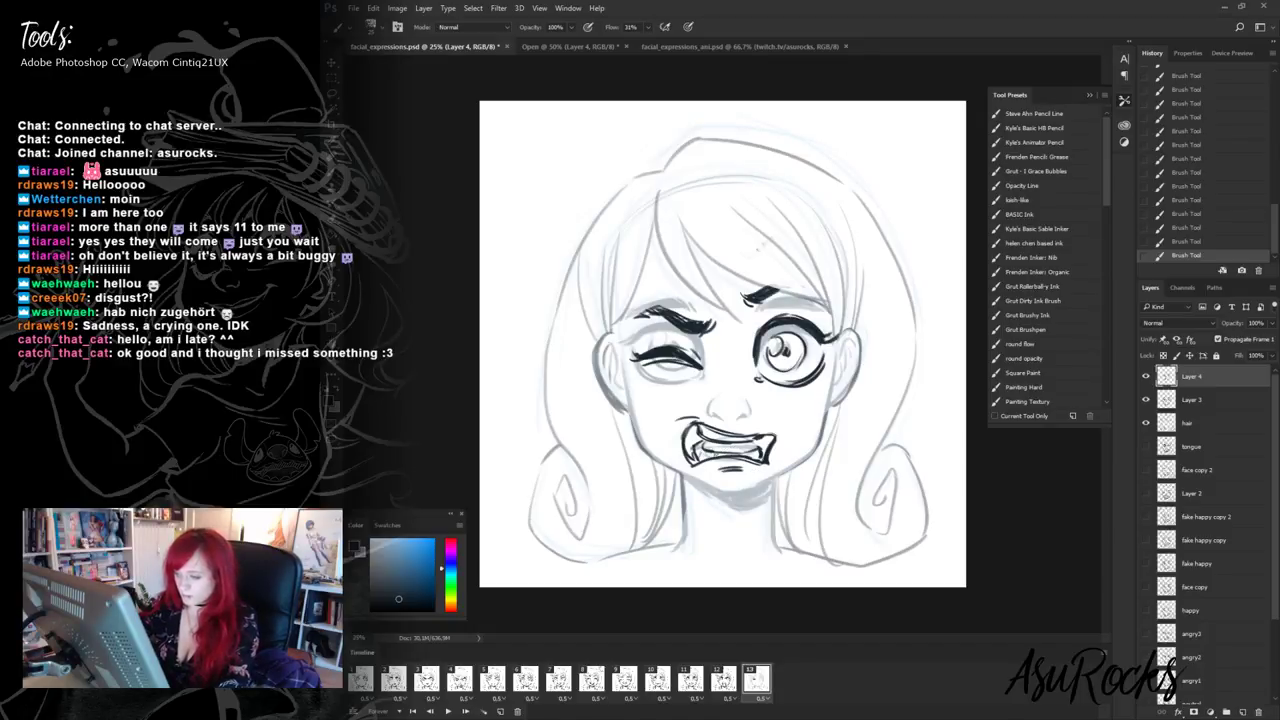
mouse_move(716, 476)
left_mouse_down()
mouse_move(758, 442)
mouse_move(732, 460)
mouse_move(738, 470)
mouse_move(746, 454)
mouse_move(750, 468)
mouse_move(739, 459)
left_mouse_up()
key("shift+alt+r")
key("shift+alt+n")
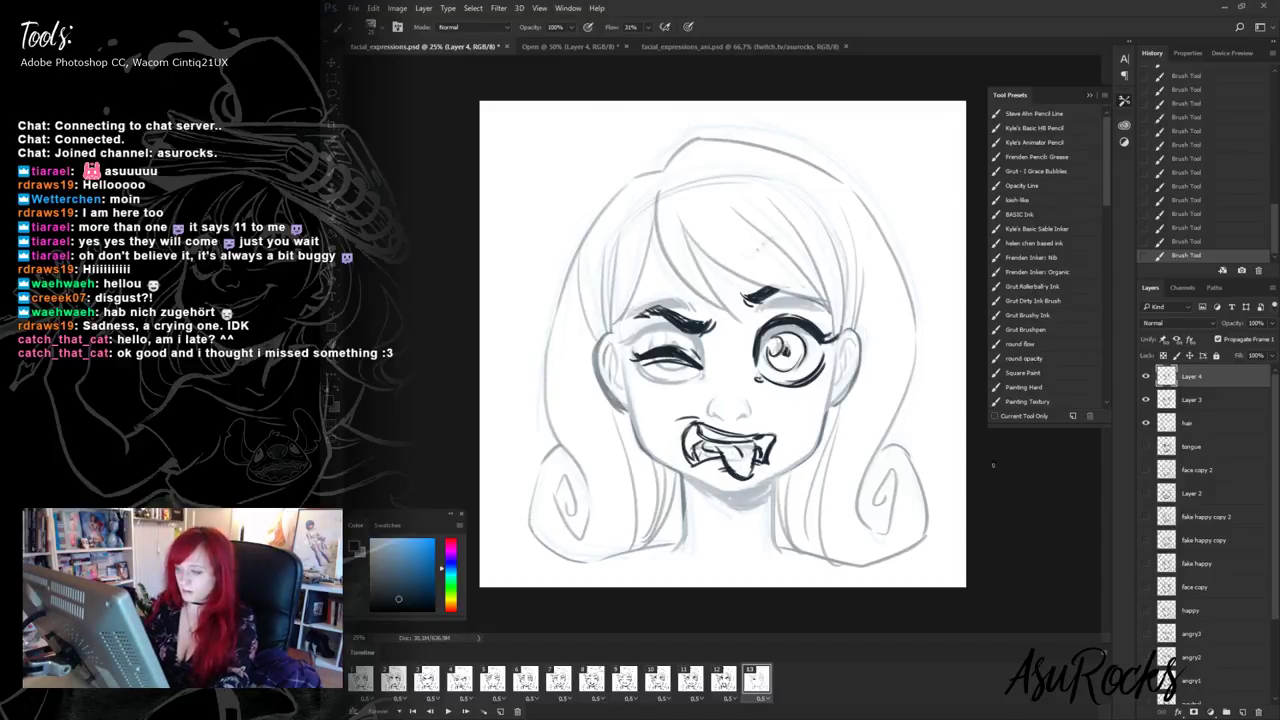
- Try erasing the faint guide lines around the nose on Layer 3, and undo the trial strokes
left_click(1209, 398)
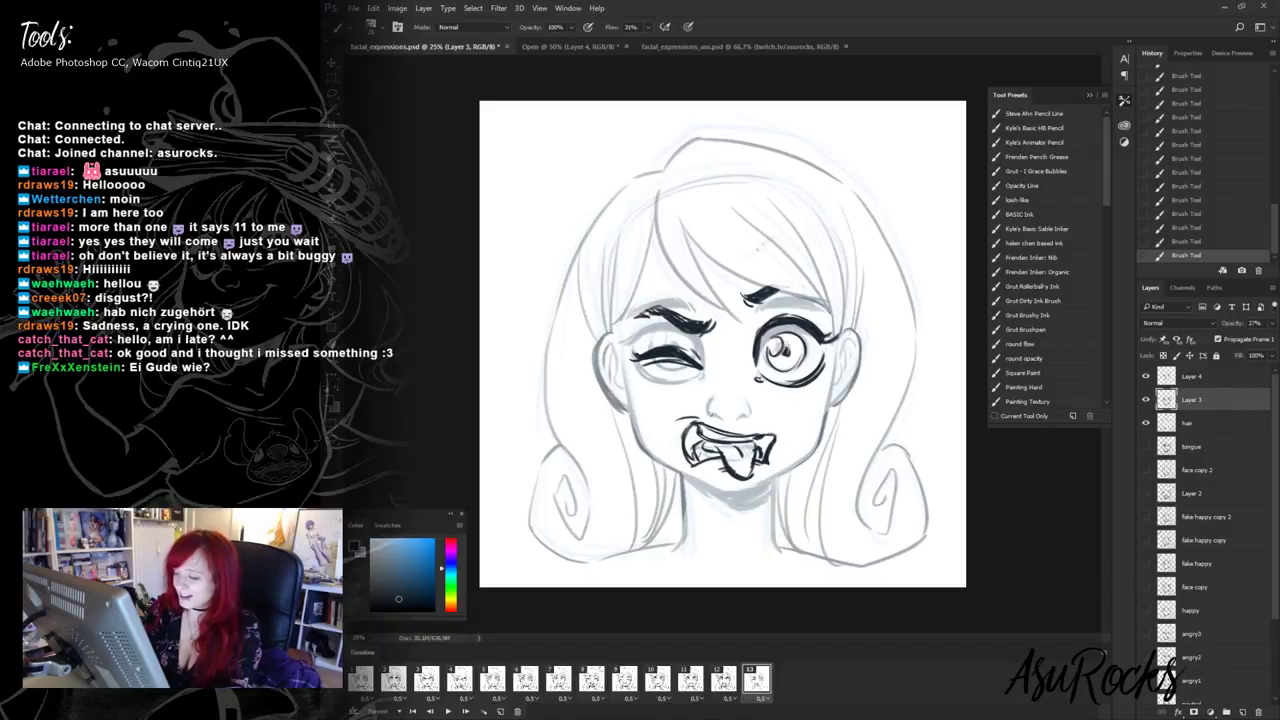
key("ctrl+alt+z")
key("ctrl+alt+z")
key("alt+shift+r")
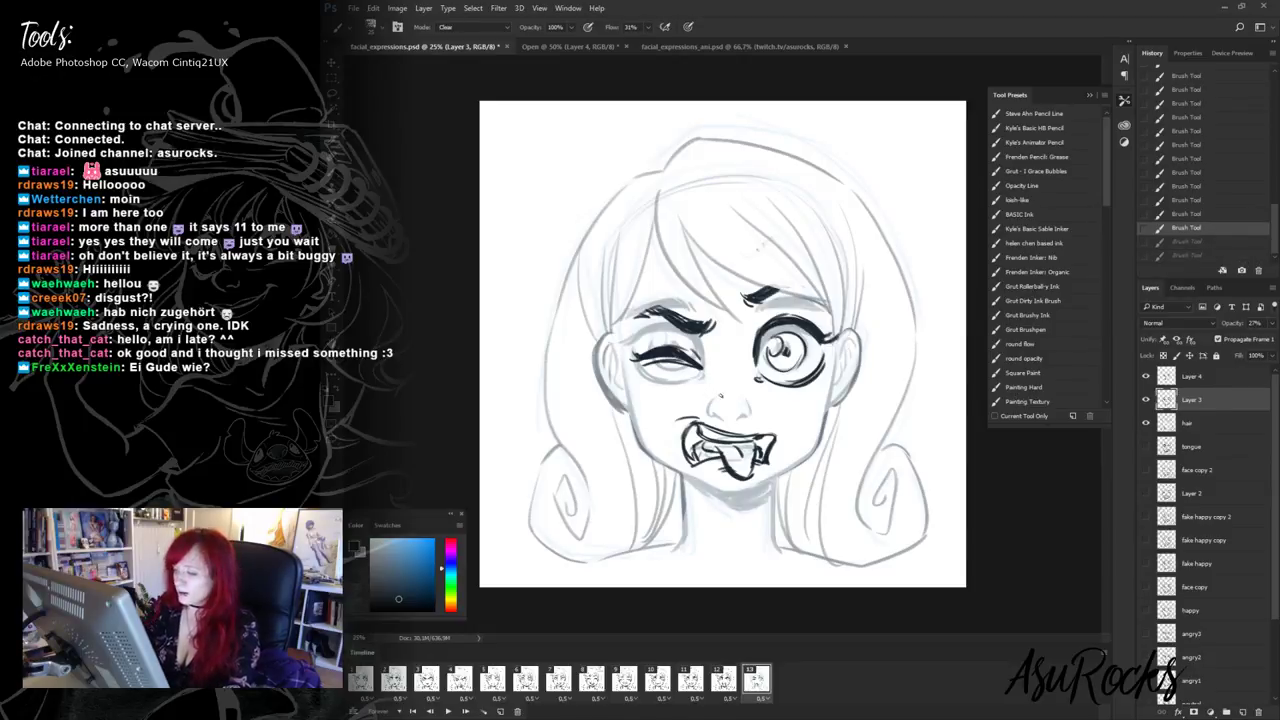
left_click_drag(719, 396, 715, 413)
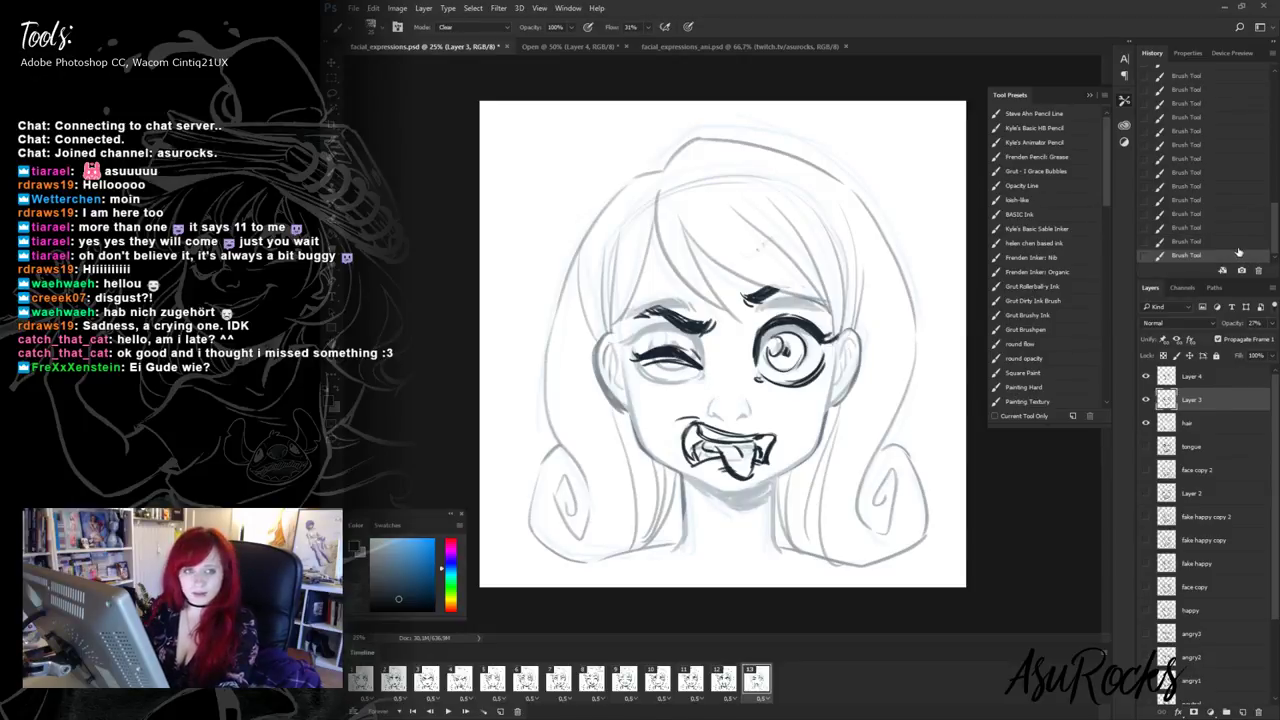
key("ctrl+alt+z")
key("shift+alt+n")
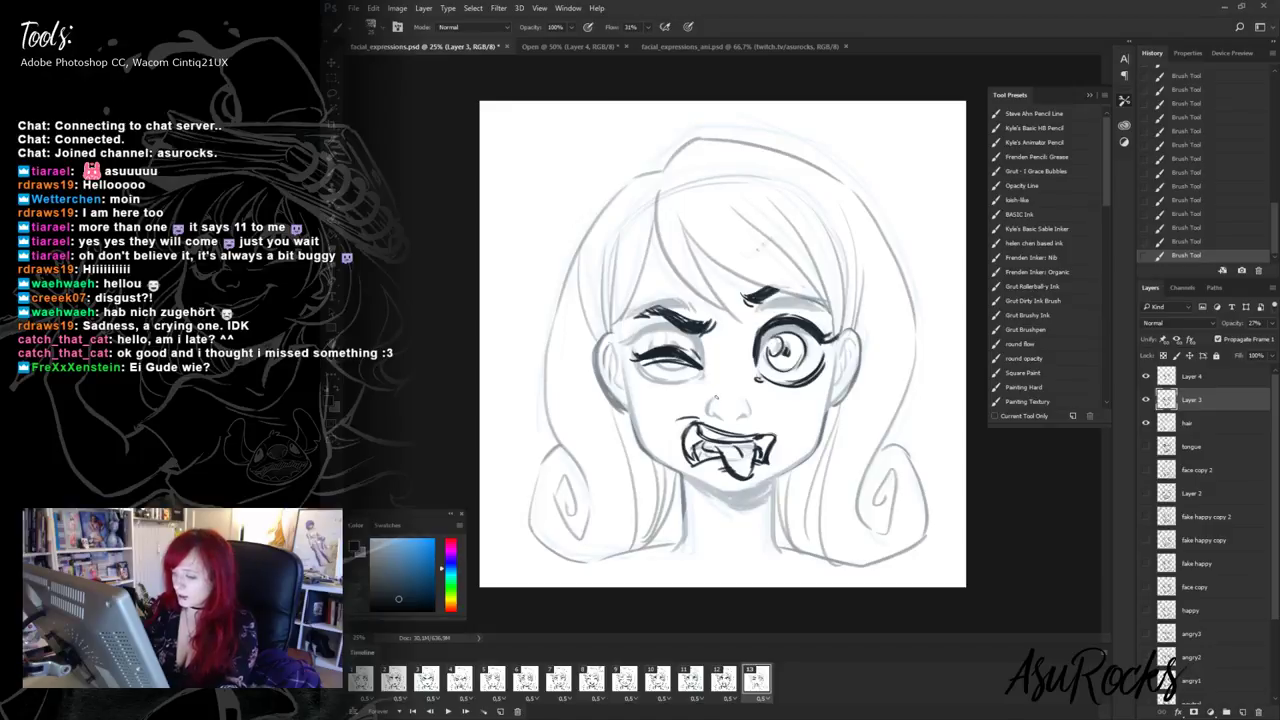
- Draw the nose with both nostrils and wings in dark lines on Layer 4, and make Layer 3 active
left_click(1199, 378)
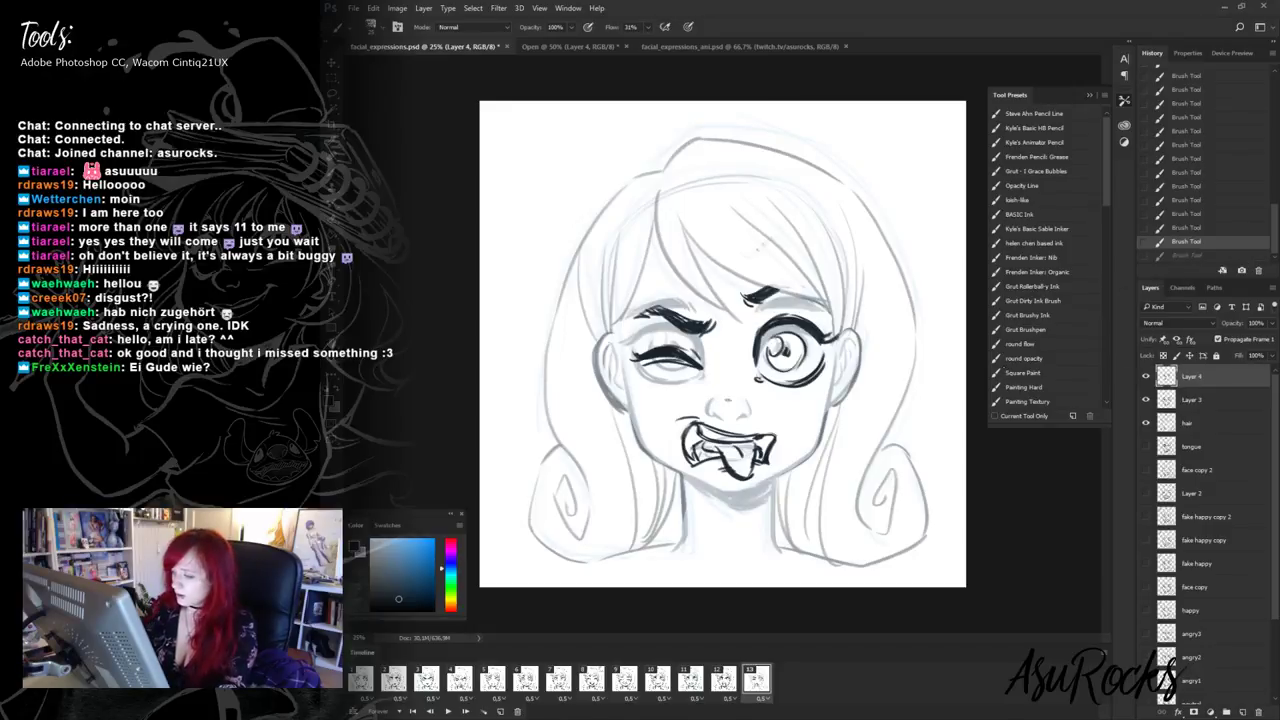
left_click_drag(715, 396, 712, 406)
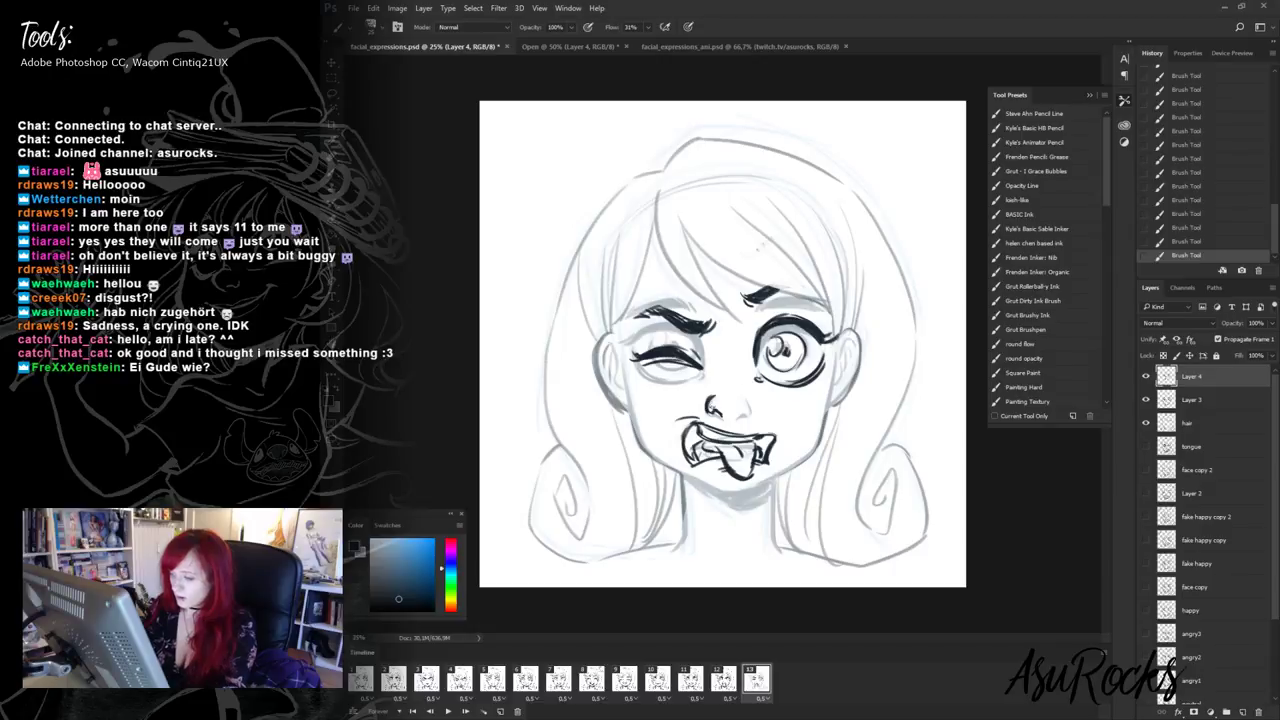
key("alt+shift+r")
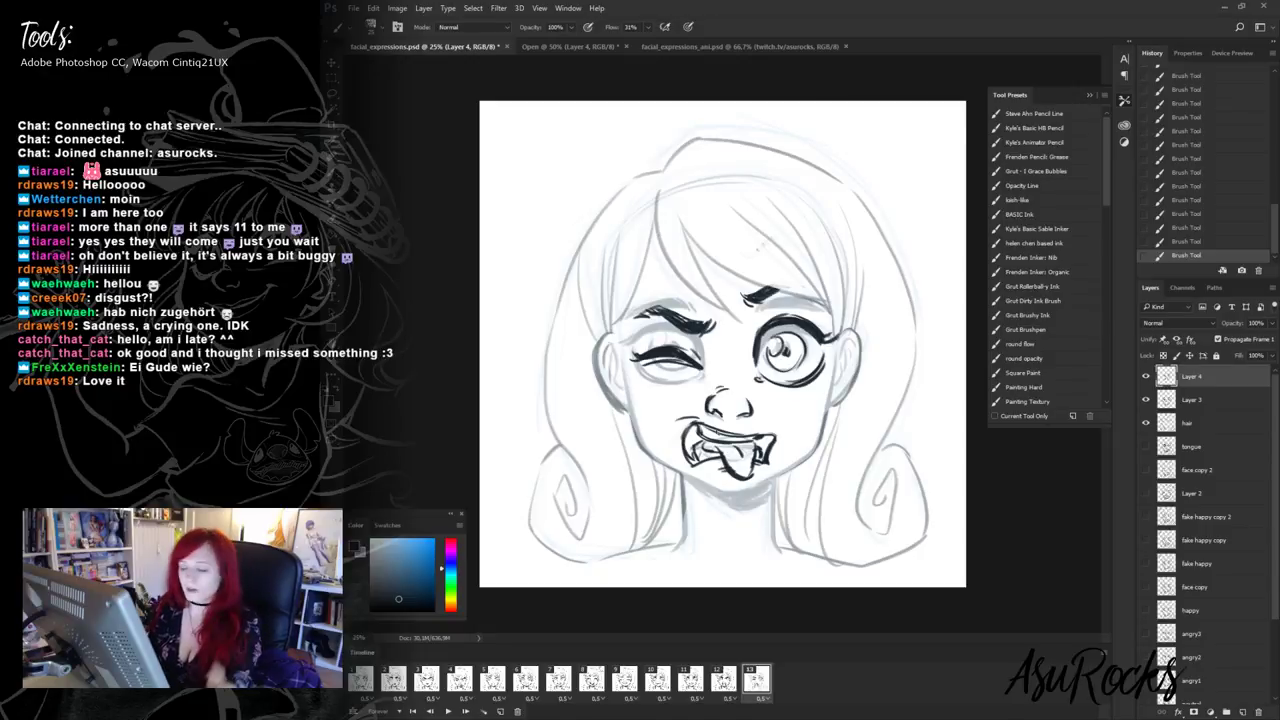
left_click(1187, 399)
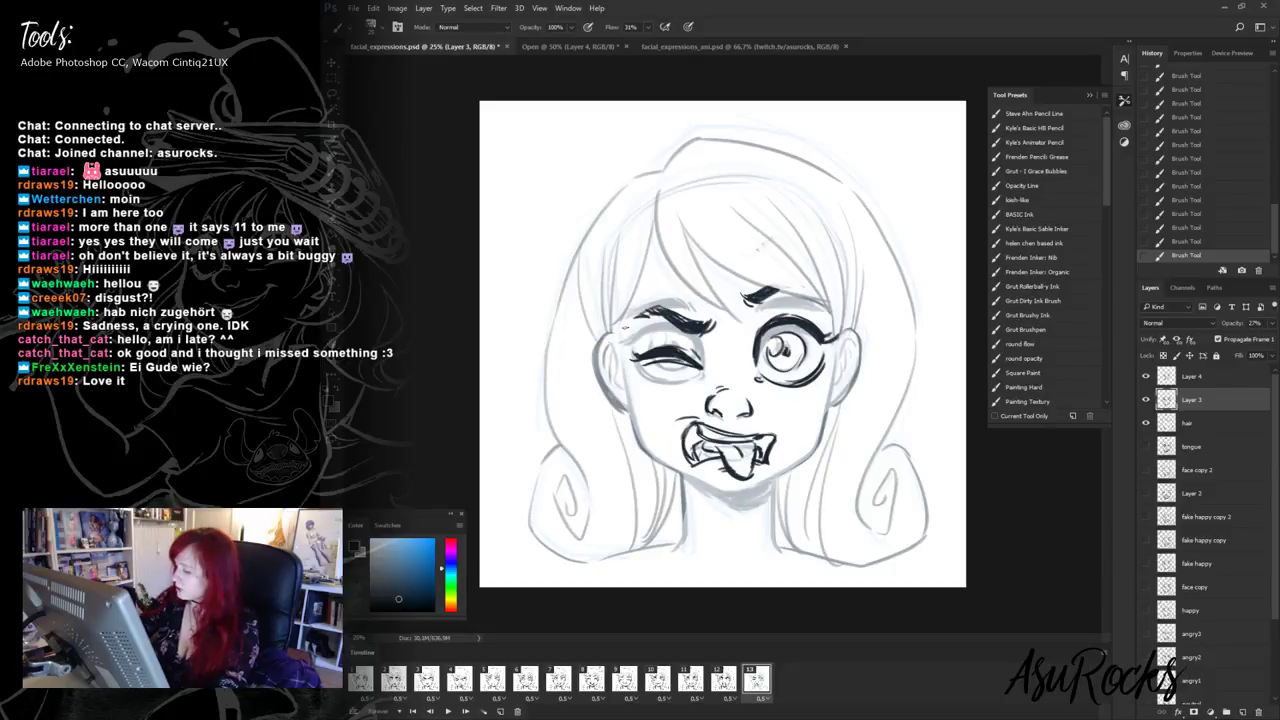
- Check Layer 3 by toggling its visibility and rename it "baseface"
left_click(1146, 399)
left_click(1146, 399)
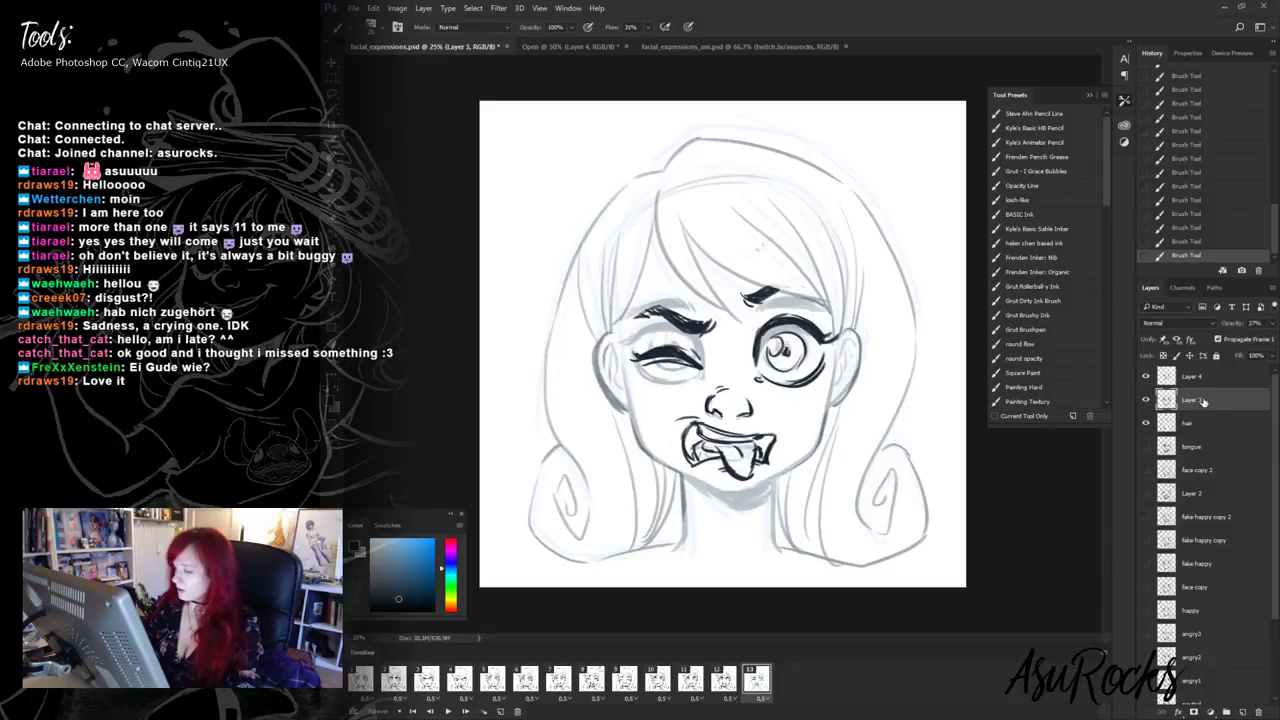
right_click(1200, 400)
left_click(1234, 407)
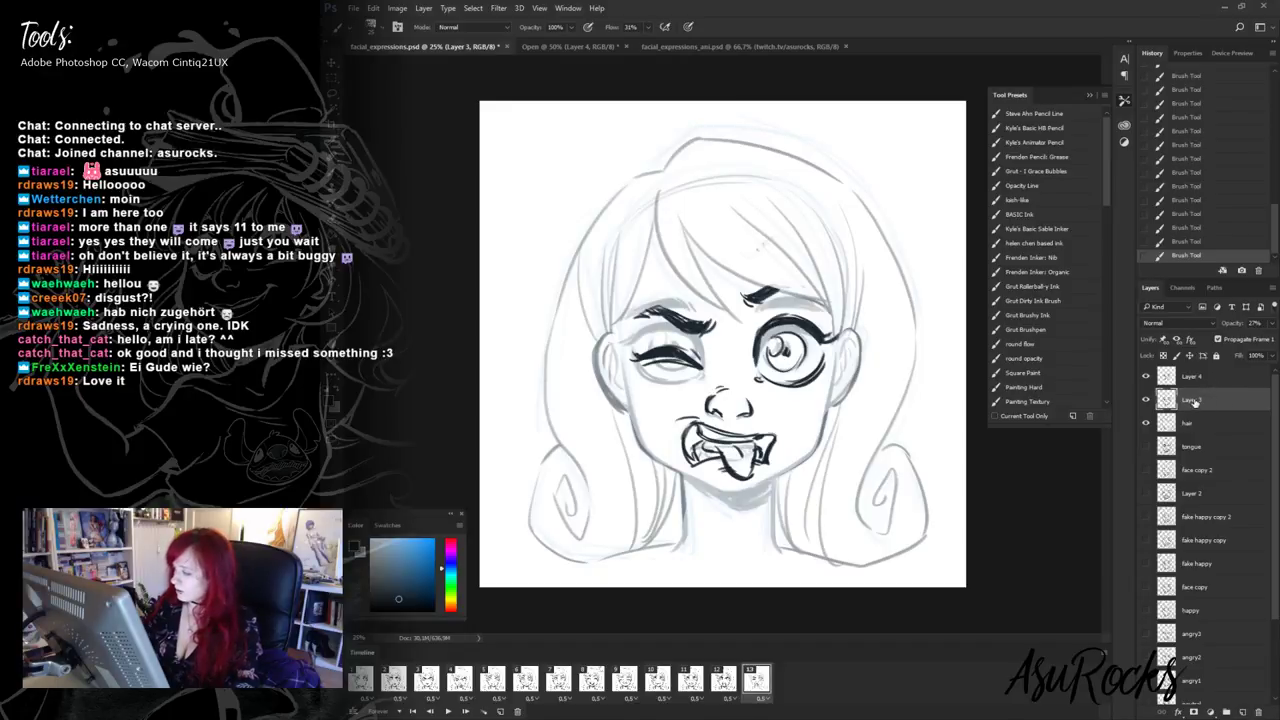
double_click(1192, 399)
type("baseface")
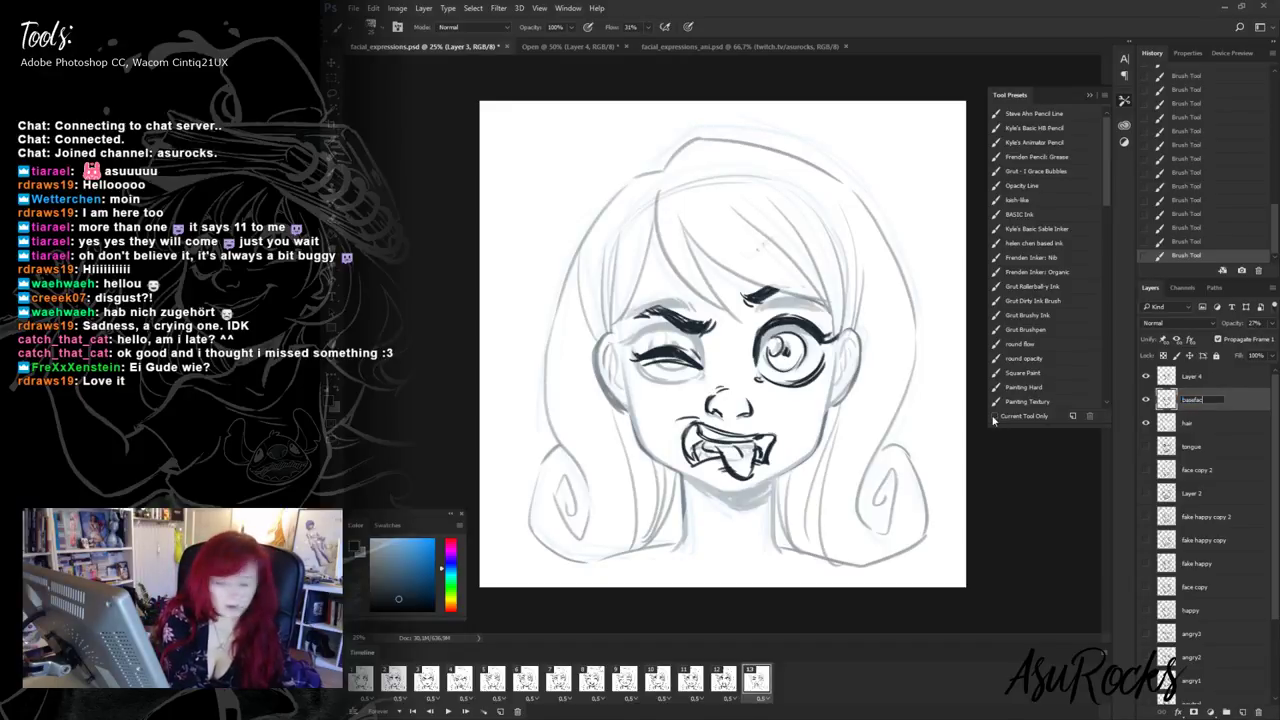
key("Return")
- Set the hair layer's opacity to 100%
left_click_drag(1190, 400, 1224, 434)
left_click(1200, 401)
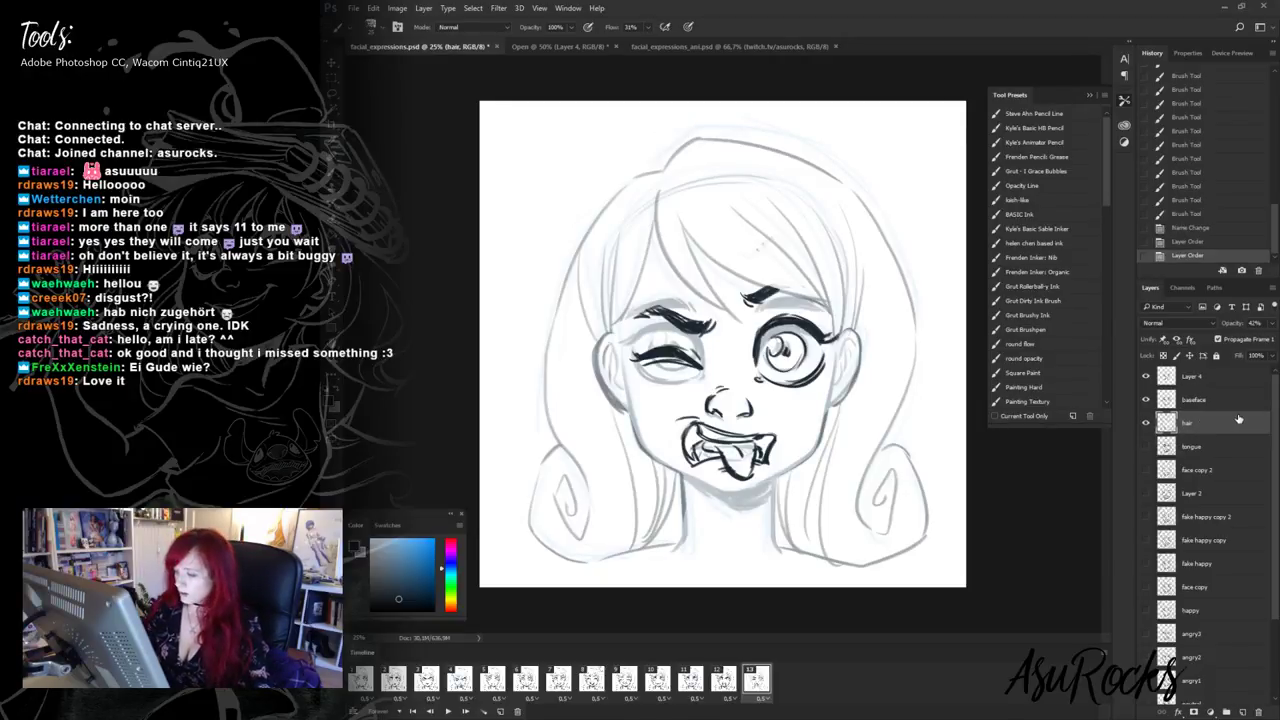
left_click_drag(1273, 323, 1278, 338)
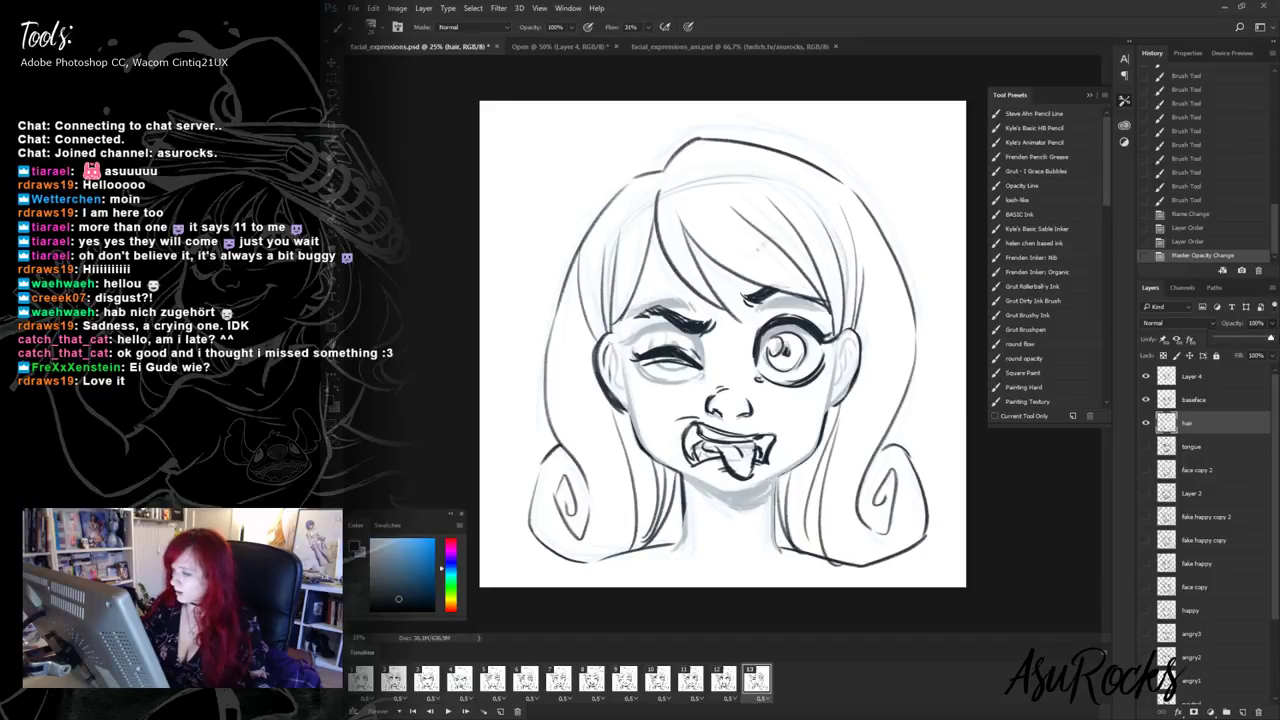
- Duplicate the baseface layer and move the original below the hair layer, keeping the copy directly under Layer 4
left_click(1216, 402)
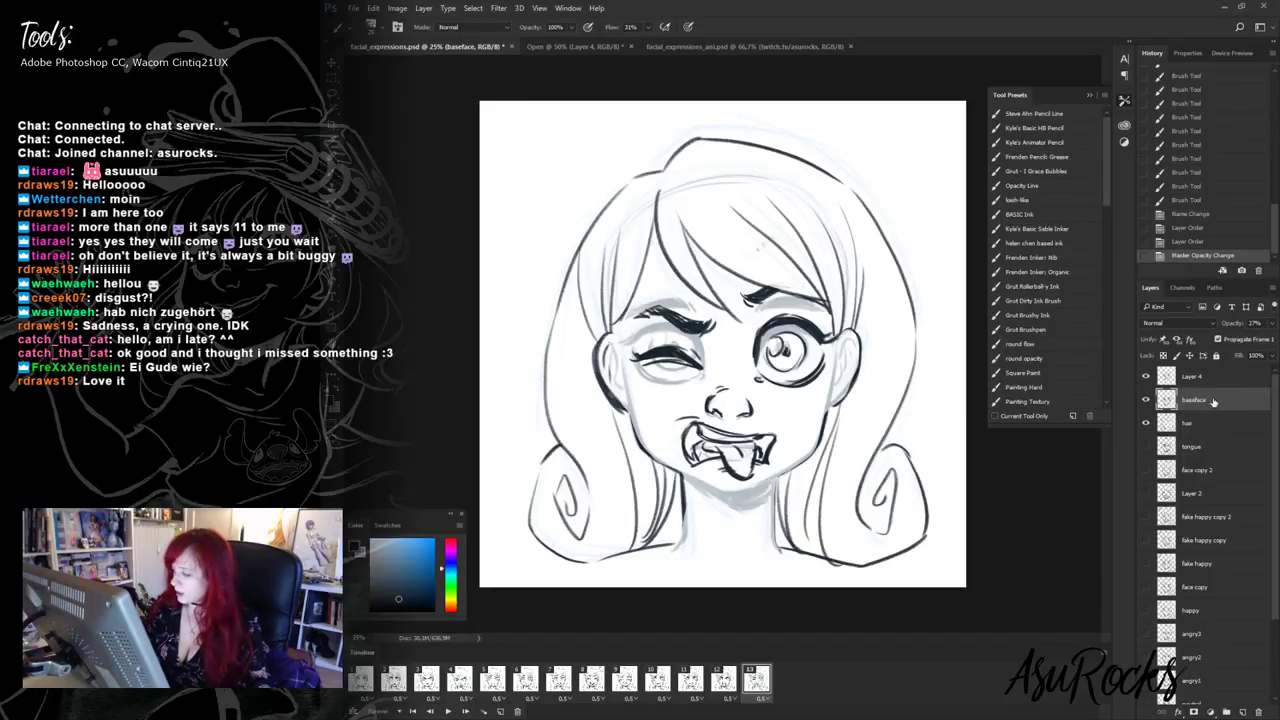
right_click(1214, 398)
left_click(1086, 225)
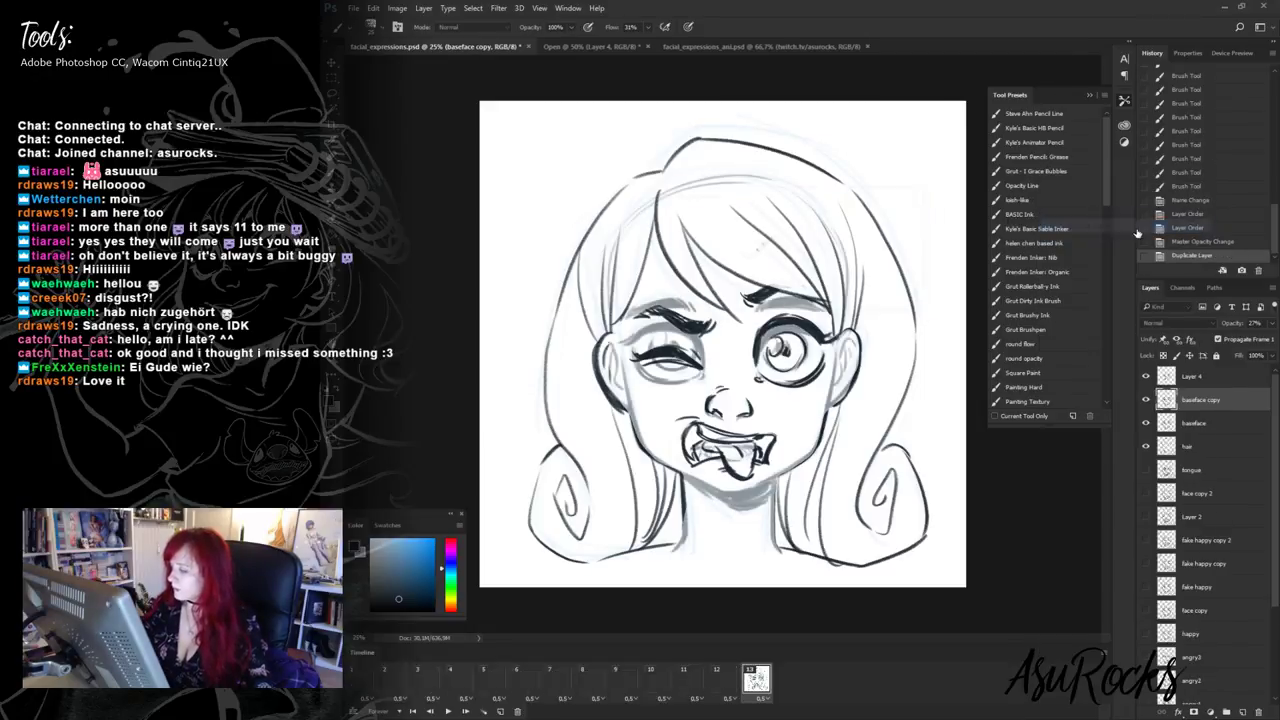
mouse_move(1217, 440)
left_mouse_down()
mouse_move(1215, 454)
mouse_move(1212, 389)
mouse_move(1212, 455)
left_mouse_up()
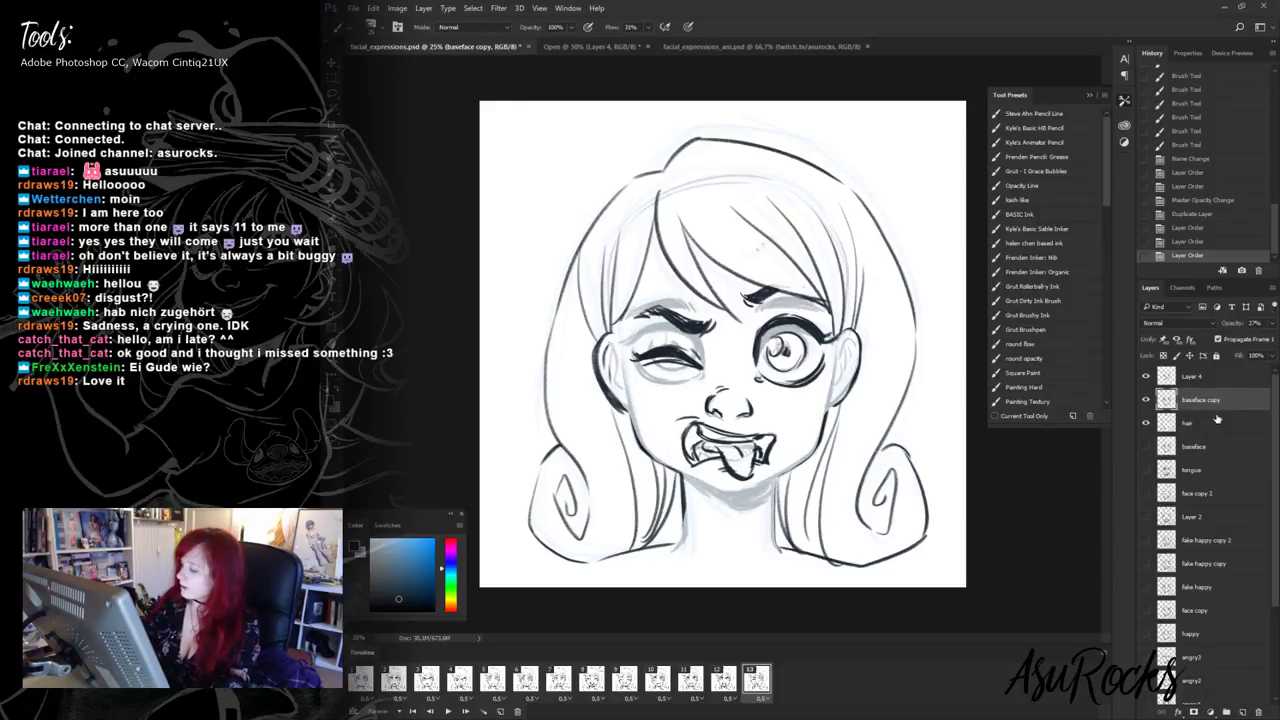
- Erase stray lines around the chin on the baseface copy layer and beside the jaw on the hair layer
key("shift+alt+r")
mouse_move(690, 475)
left_mouse_down()
mouse_move(667, 462)
mouse_move(701, 478)
mouse_move(782, 473)
mouse_move(804, 458)
left_mouse_up()
left_click(701, 477)
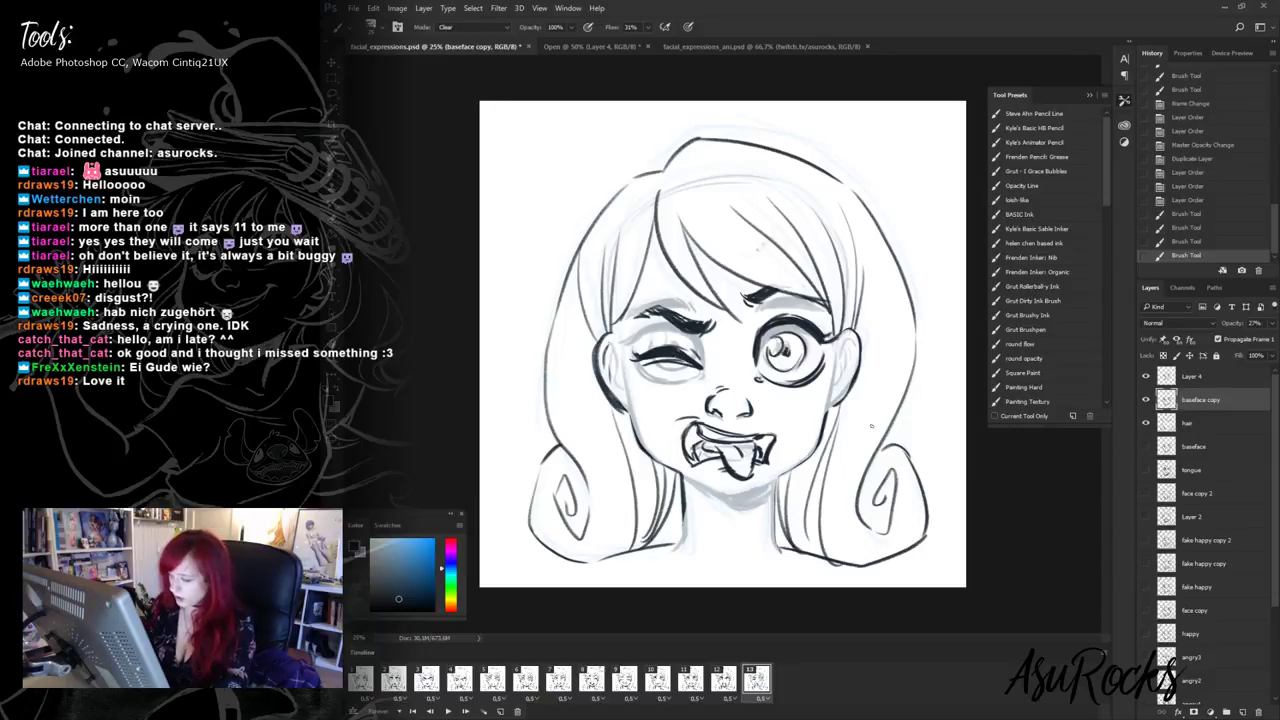
left_click(1192, 423)
left_click_drag(664, 459, 683, 475)
left_click_drag(663, 462, 684, 476)
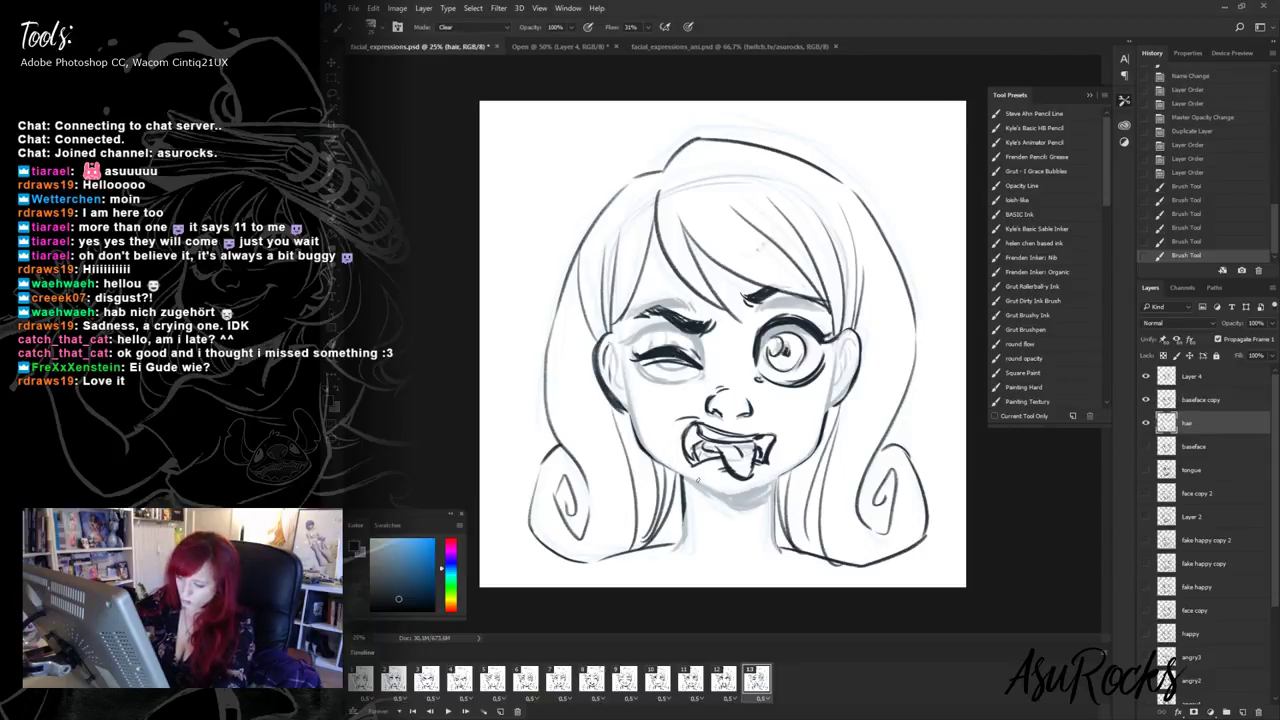
- Set the baseface copy layer's opacity to 100%
left_click(1213, 404)
left_click(1270, 326)
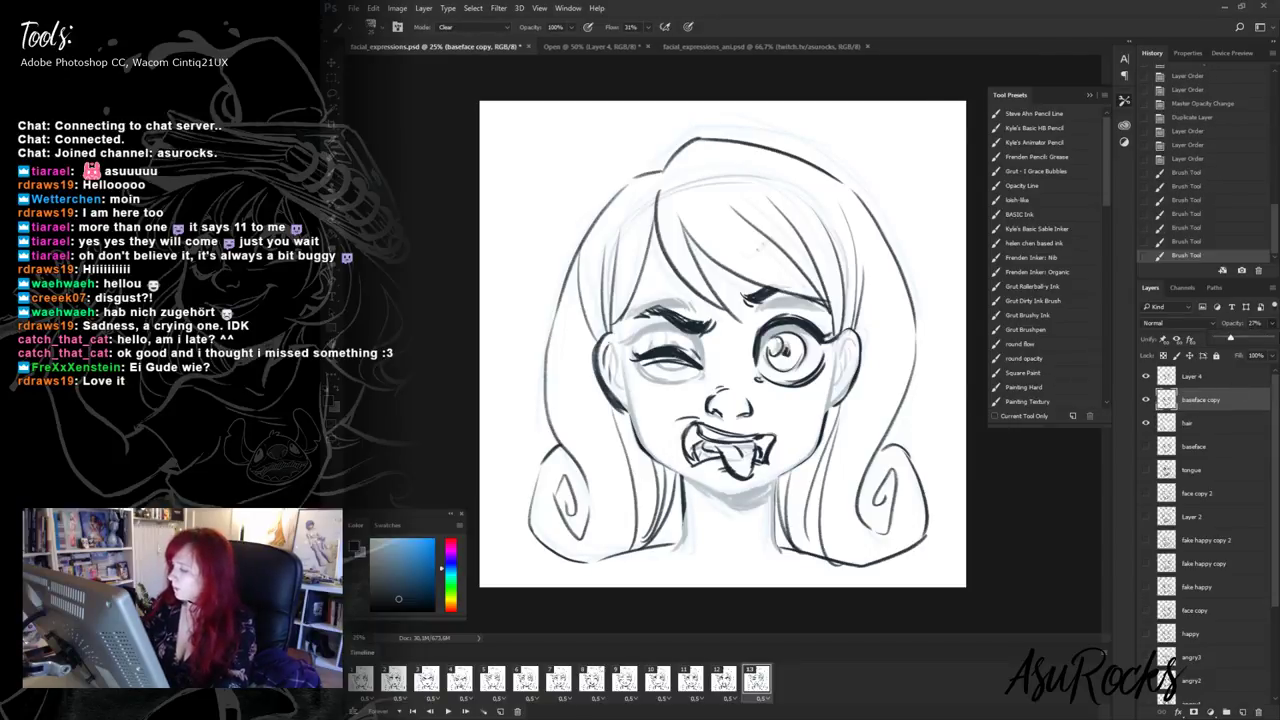
left_click_drag(1277, 341, 1270, 338)
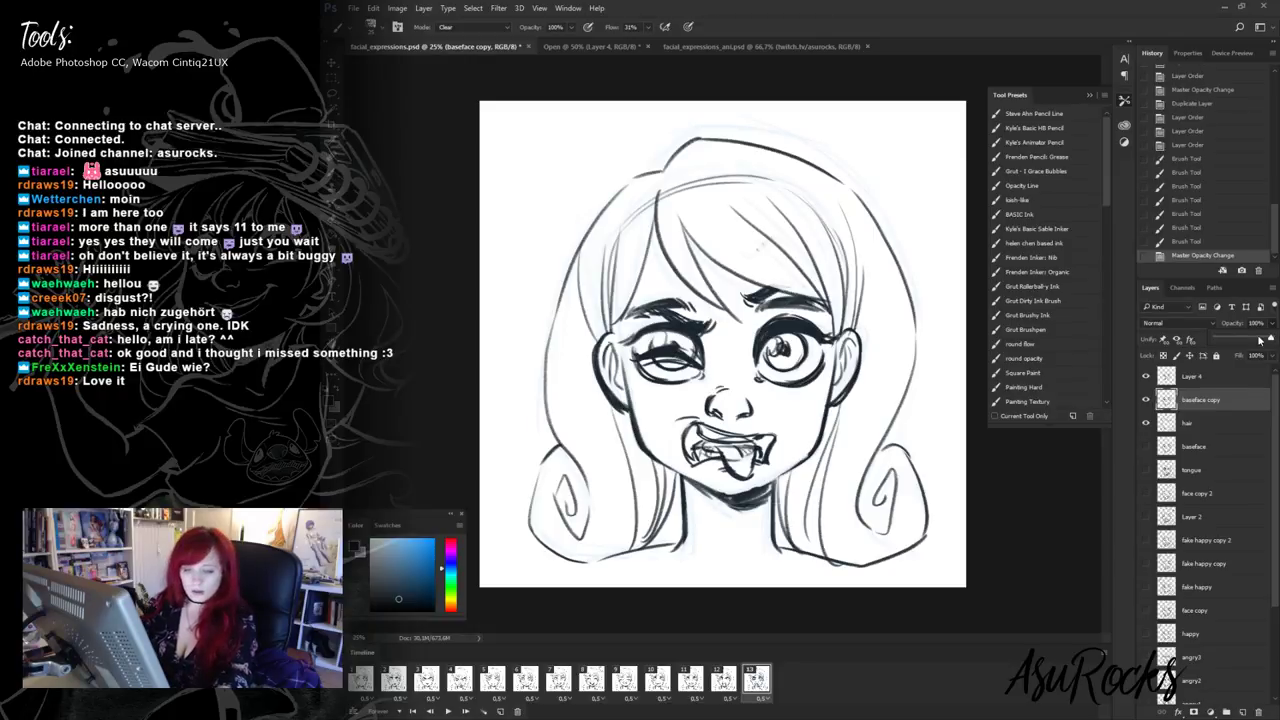
- Lasso the old eyes and eyebrows on the baseface copy layer, delete them and deselect
key("l")
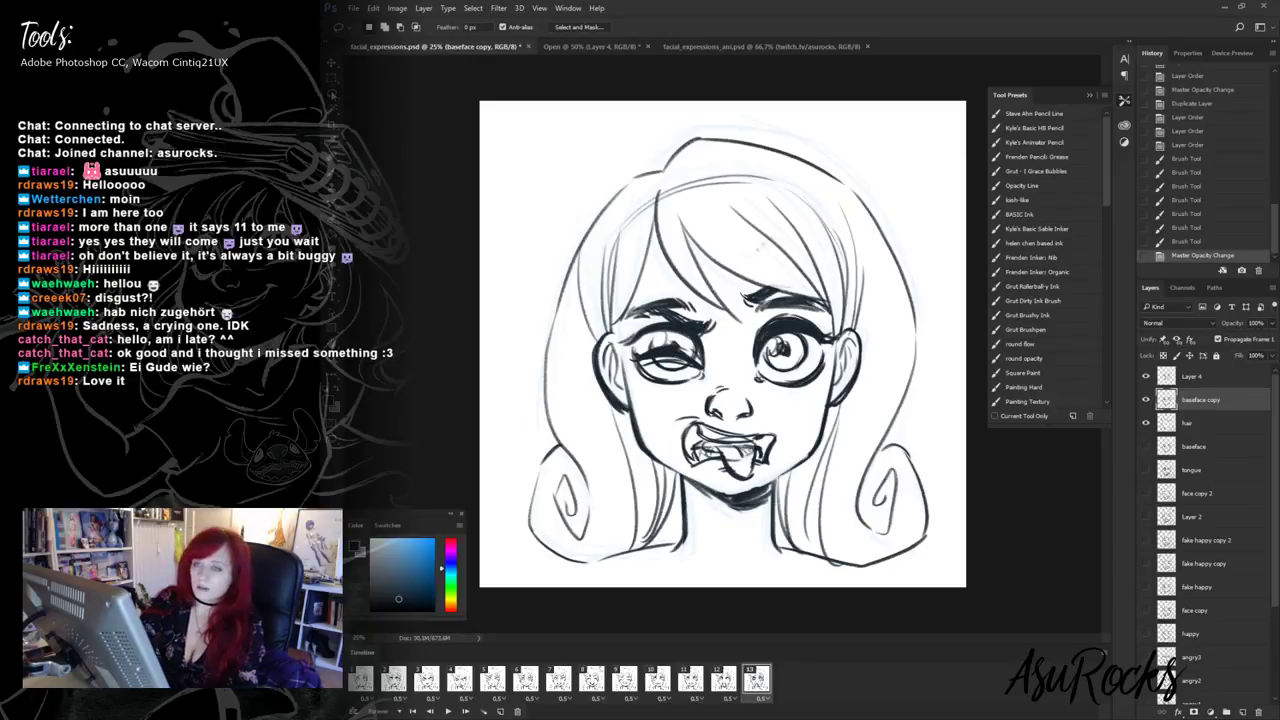
mouse_move(628, 290)
left_mouse_down()
mouse_move(763, 398)
mouse_move(806, 397)
mouse_move(836, 262)
left_mouse_up()
key("Delete")
key("ctrl+d")
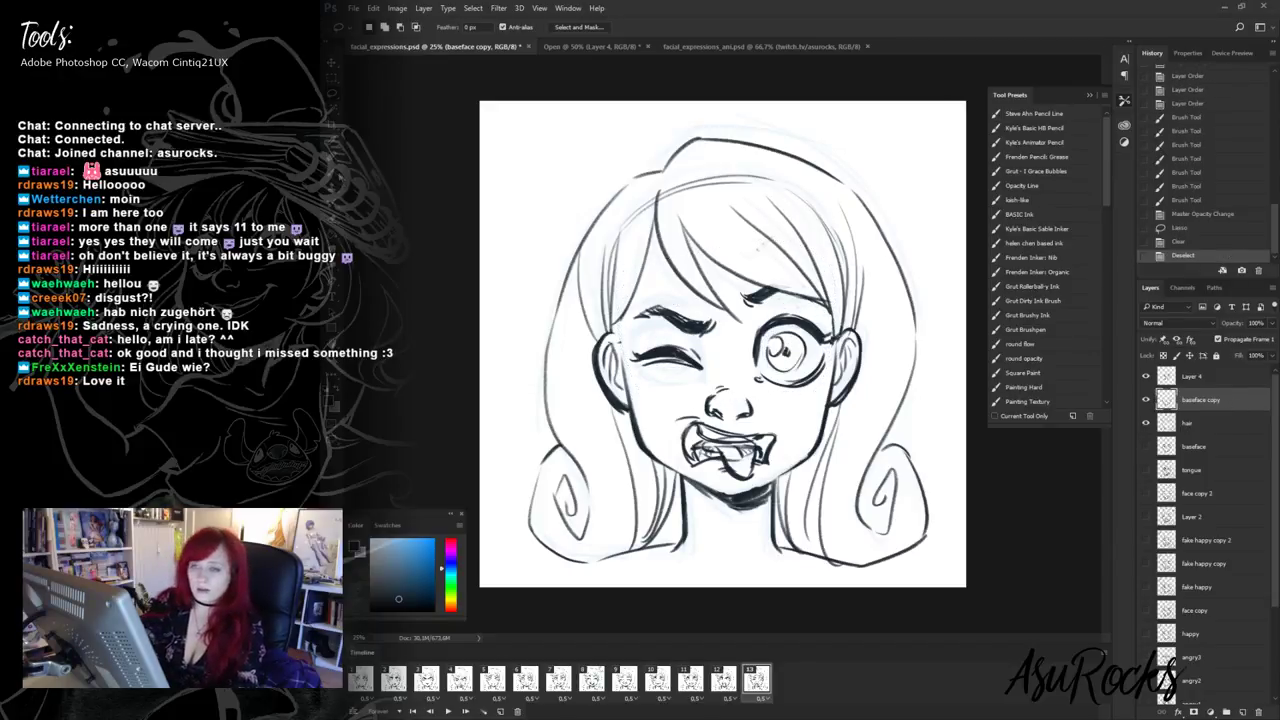
- Touch up the chin outline beneath the mouth on the baseface copy layer with the brush
key("b")
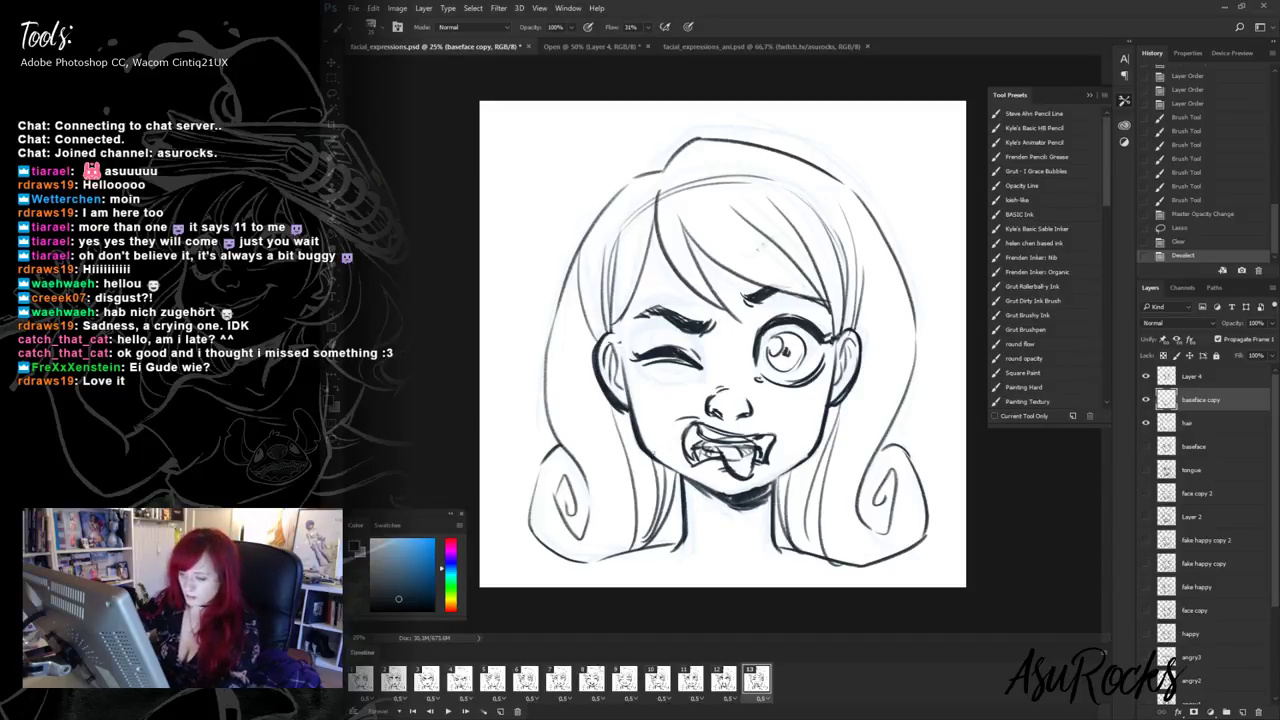
key("alt+shift")
key("alt+shift")
mouse_move(652, 455)
left_mouse_down()
mouse_move(702, 486)
mouse_move(764, 487)
left_mouse_up()
left_click_drag(760, 487, 786, 473)
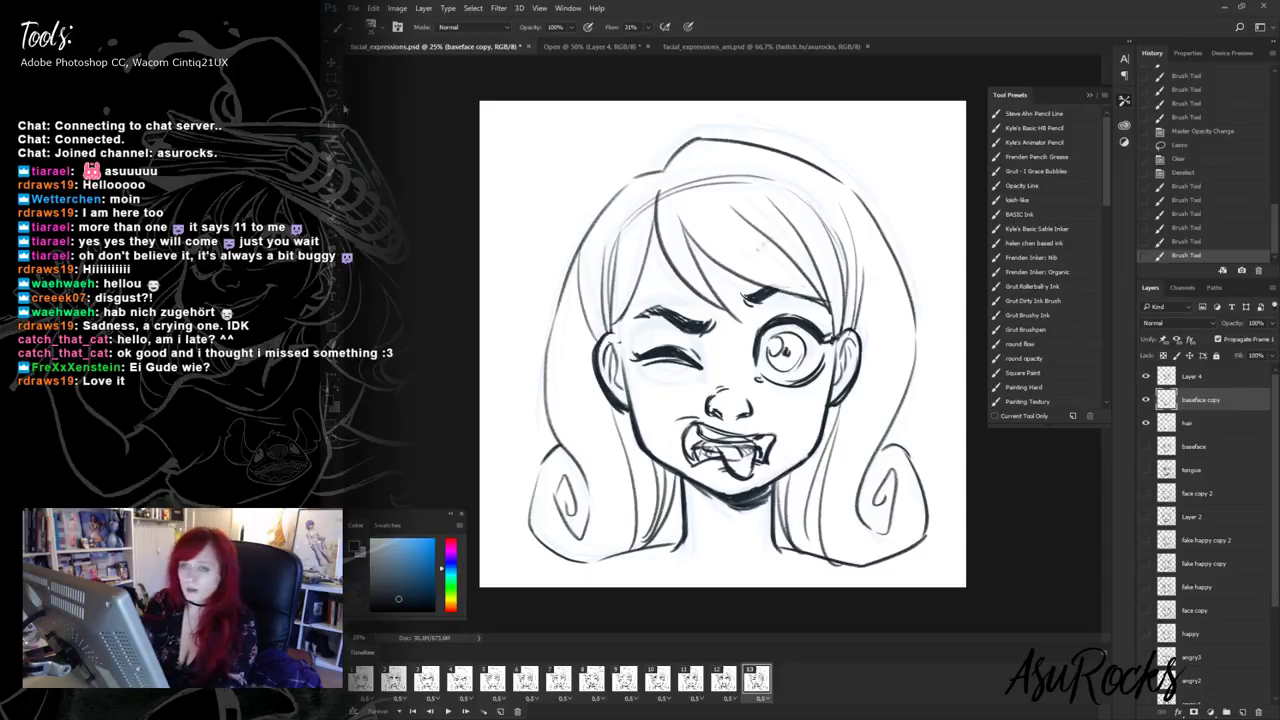
- Lasso and delete the old nose and mouth lines showing behind the new expression on the baseface copy layer, and deselect
key("l")
mouse_move(786, 426)
left_mouse_down()
mouse_move(732, 396)
mouse_move(790, 424)
mouse_move(756, 420)
mouse_move(764, 400)
left_mouse_up()
key("Delete")
key("ctrl+d")
key("Delete")
key("ctrl+d")
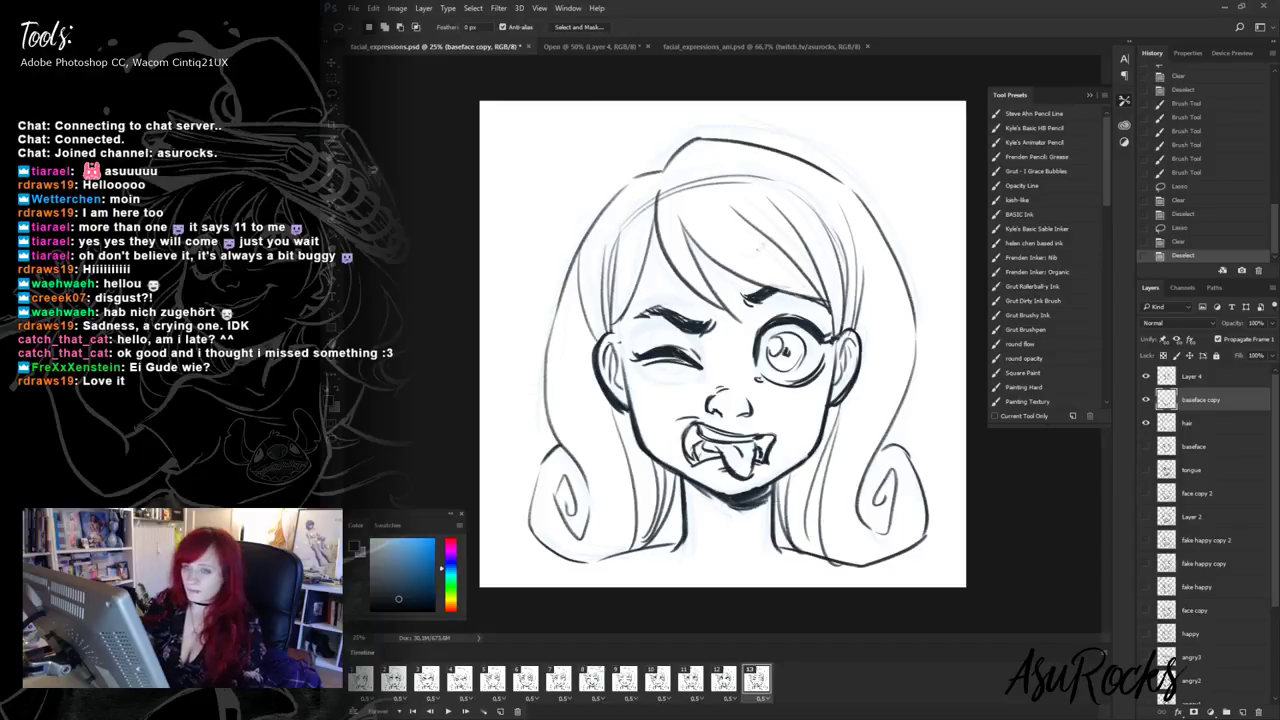
- Erase parts of the lower jaw outline and redraw the jaw and chin contour with bolder brush strokes
key("b")
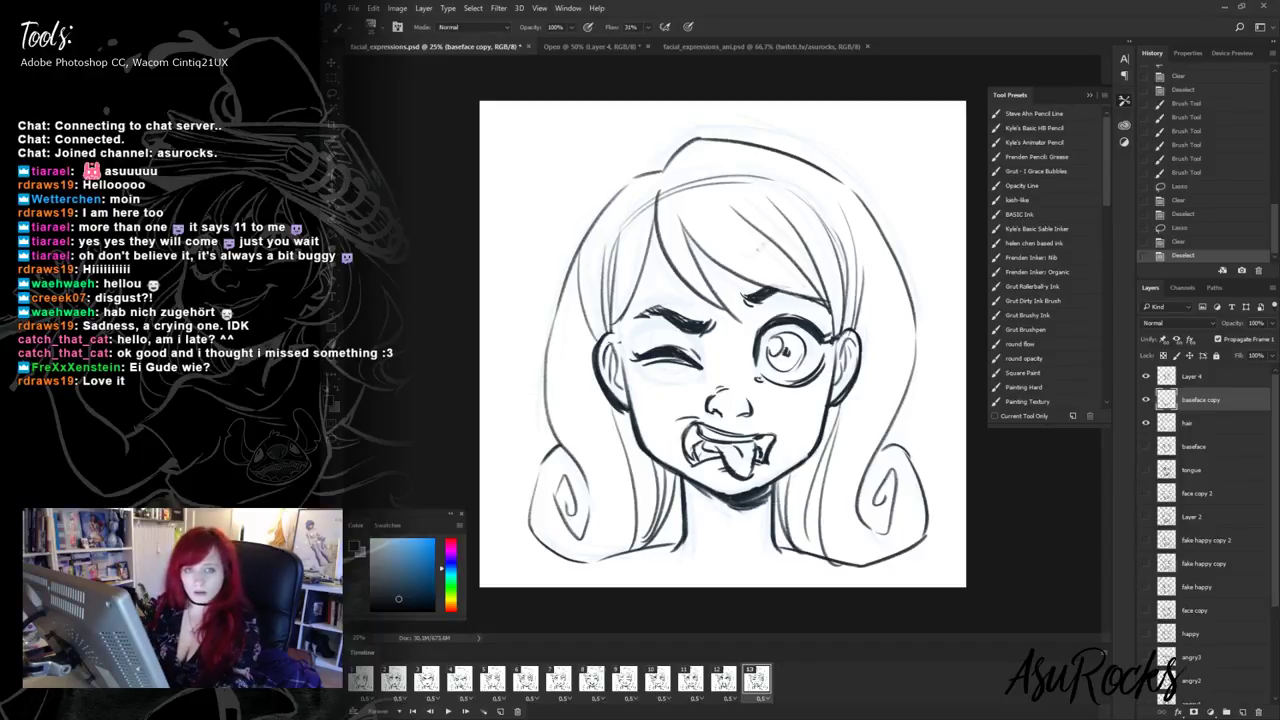
key("shift+alt+r")
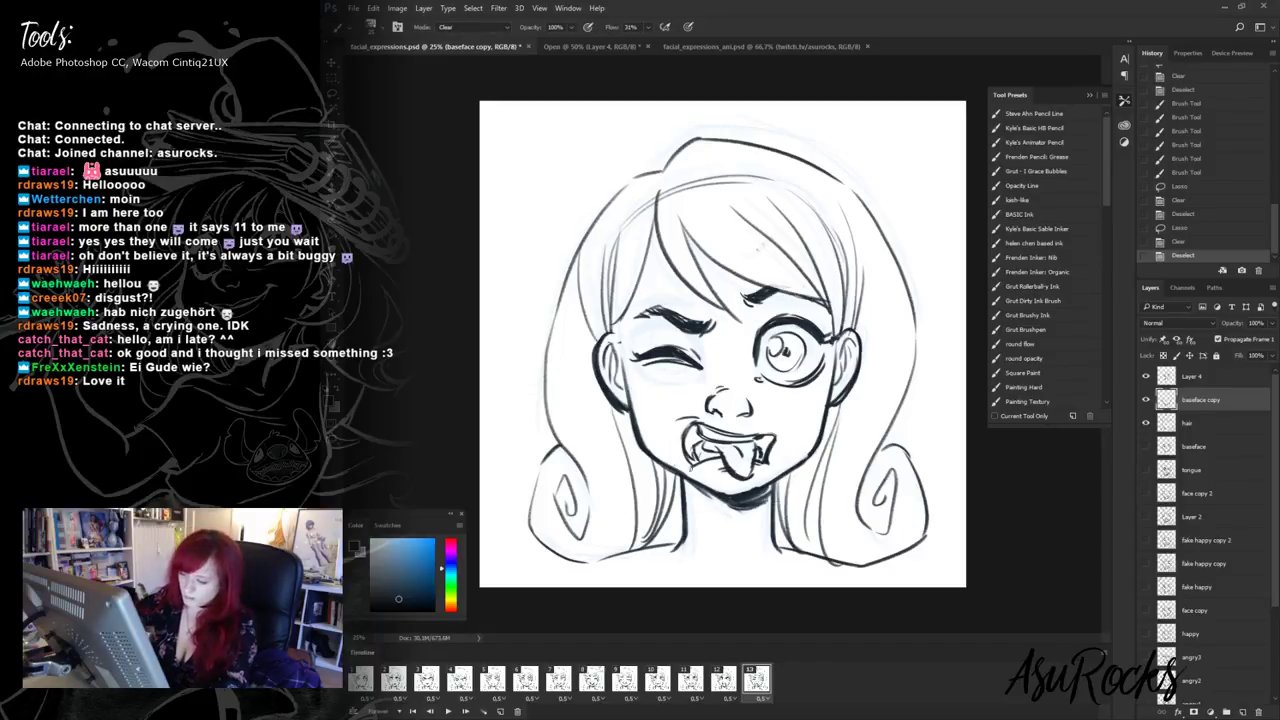
mouse_move(644, 440)
left_mouse_down()
mouse_move(720, 492)
mouse_move(786, 472)
left_mouse_up()
left_click_drag(796, 463, 822, 434)
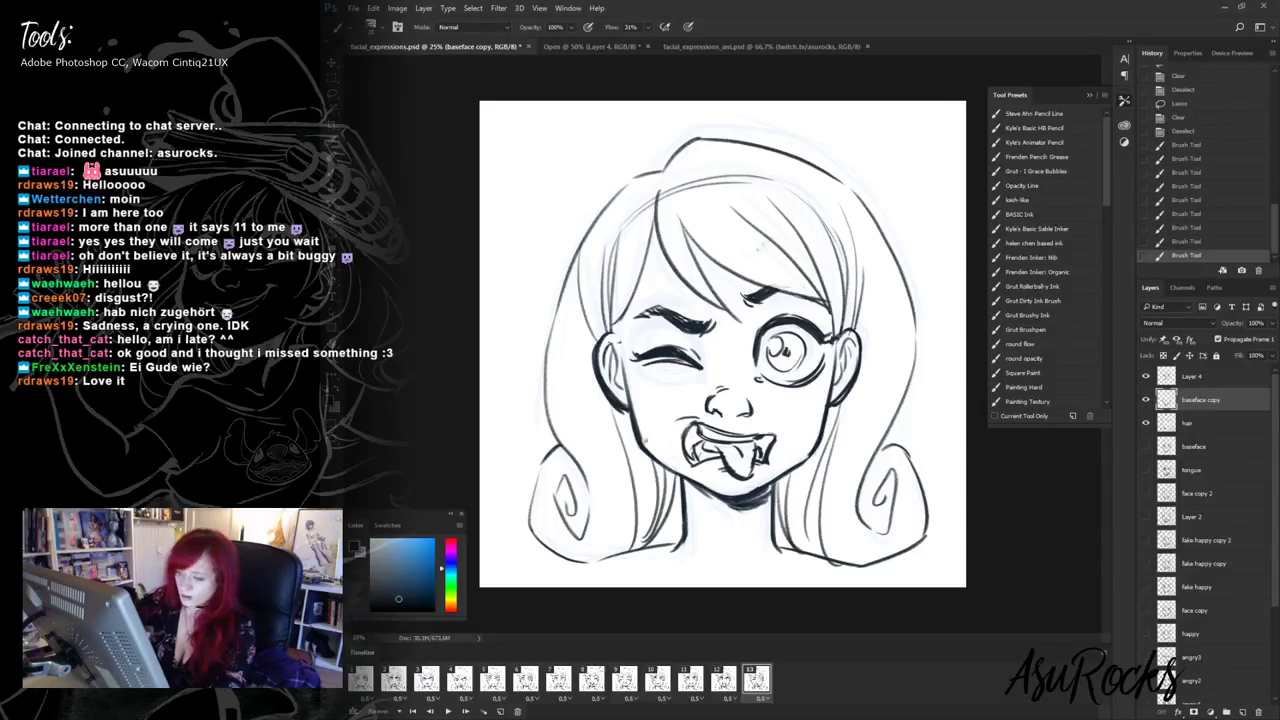
mouse_move(650, 434)
left_mouse_down()
mouse_move(644, 454)
mouse_move(719, 492)
mouse_move(694, 481)
left_mouse_up()
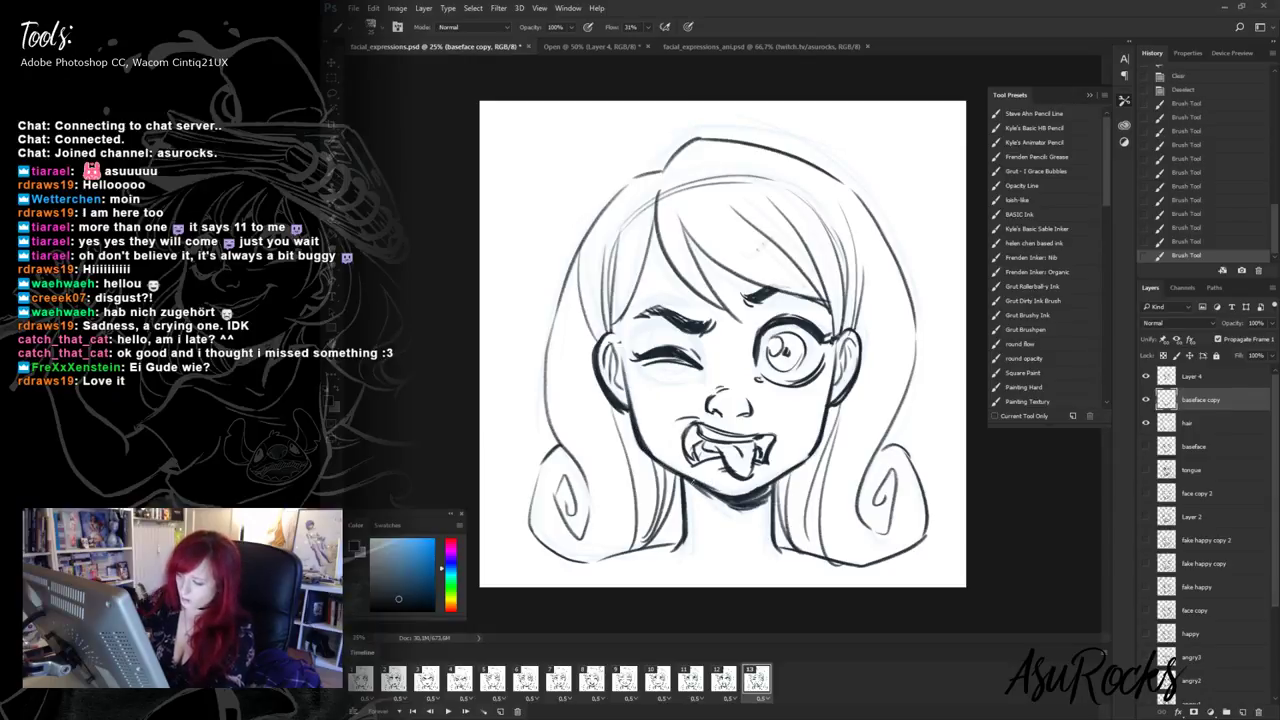
left_click_drag(796, 472, 768, 488)
left_click_drag(818, 454, 764, 490)
mouse_move(818, 448)
left_mouse_down()
mouse_move(772, 512)
mouse_move(726, 502)
left_mouse_up()
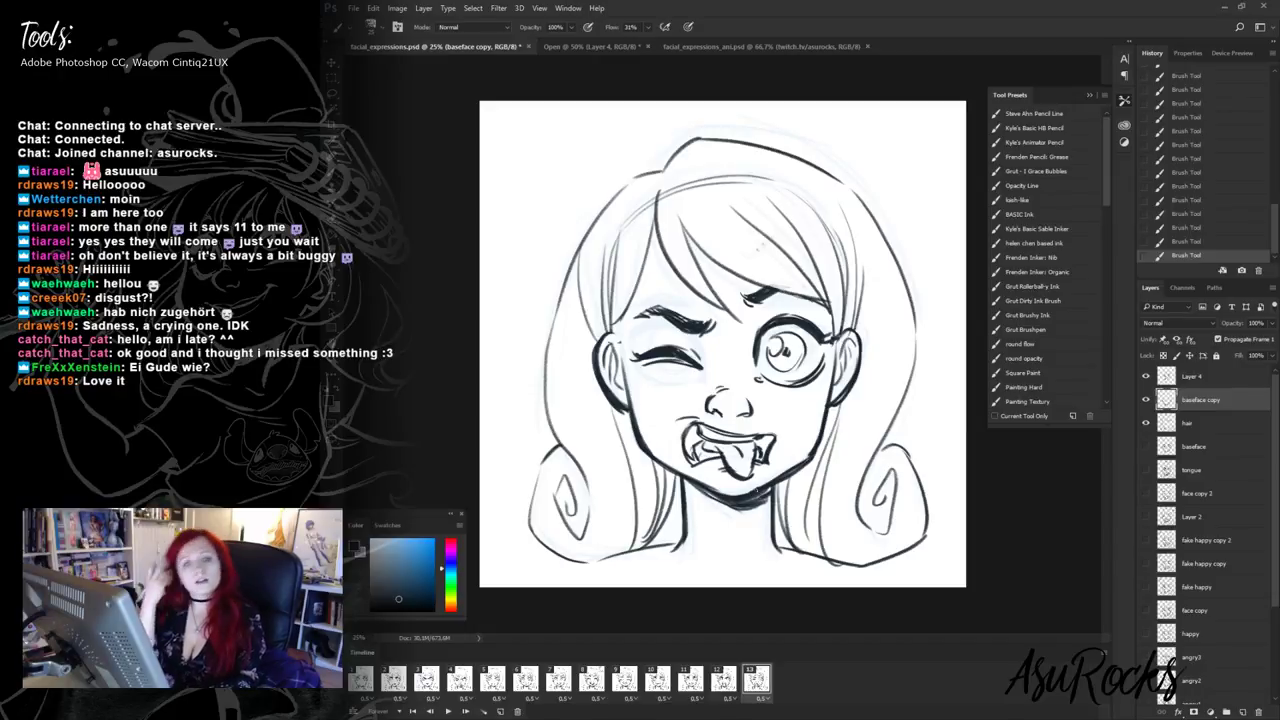
- Merge Layer 4 down into the baseface copy layer
left_click(336, 96)
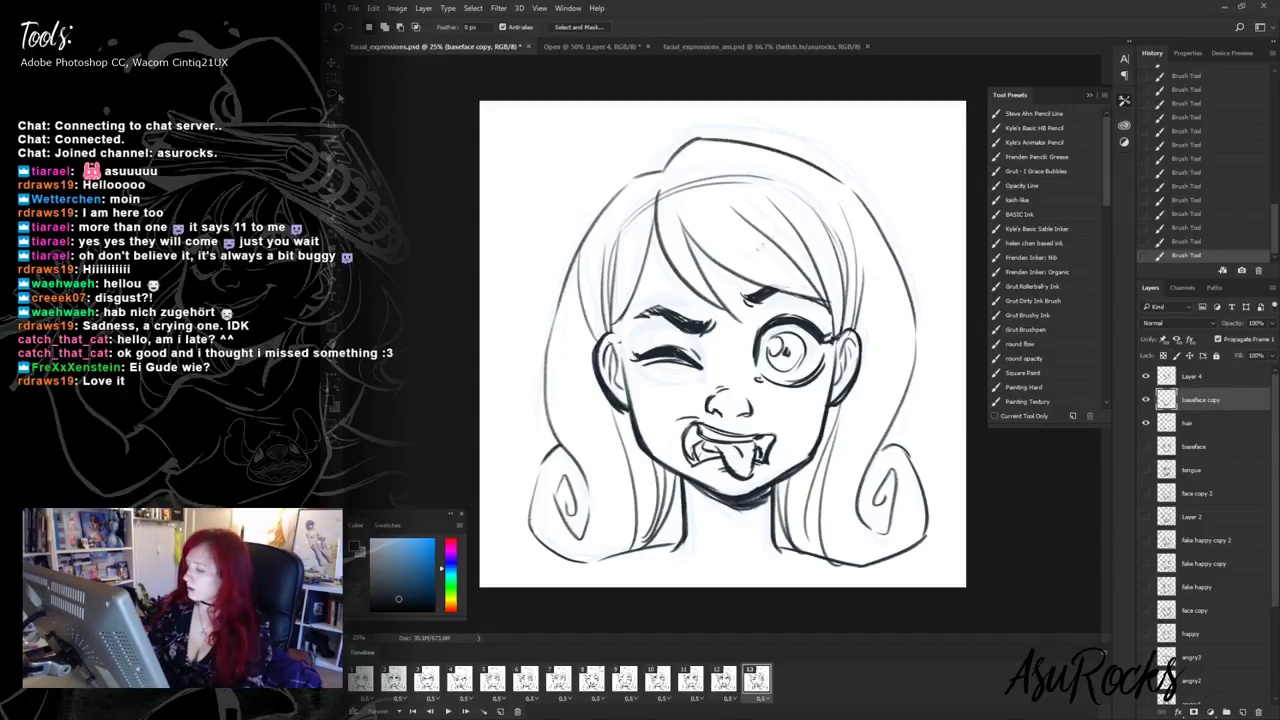
left_click(1222, 382)
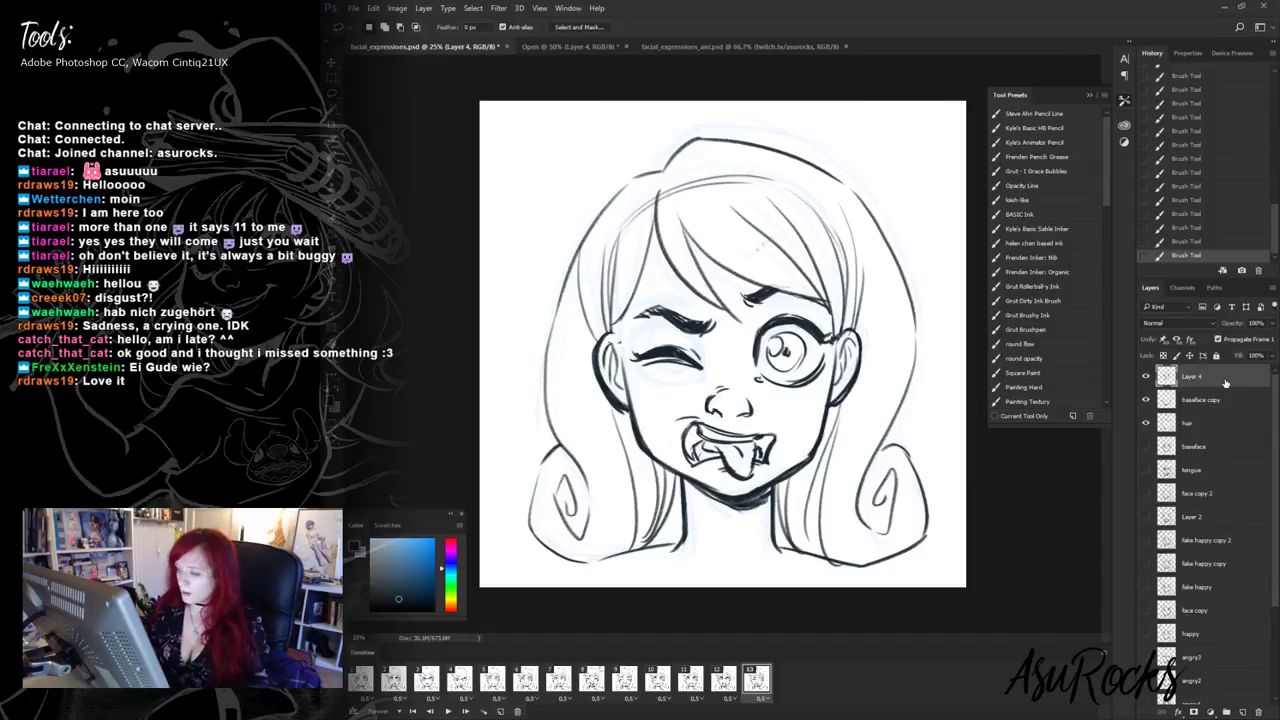
key("ctrl+e")
- Lasso the nose and mouth, nudge them slightly upward and deselect
mouse_move(729, 381)
left_mouse_down()
mouse_move(668, 415)
mouse_move(704, 482)
mouse_move(766, 482)
mouse_move(750, 384)
left_mouse_up()
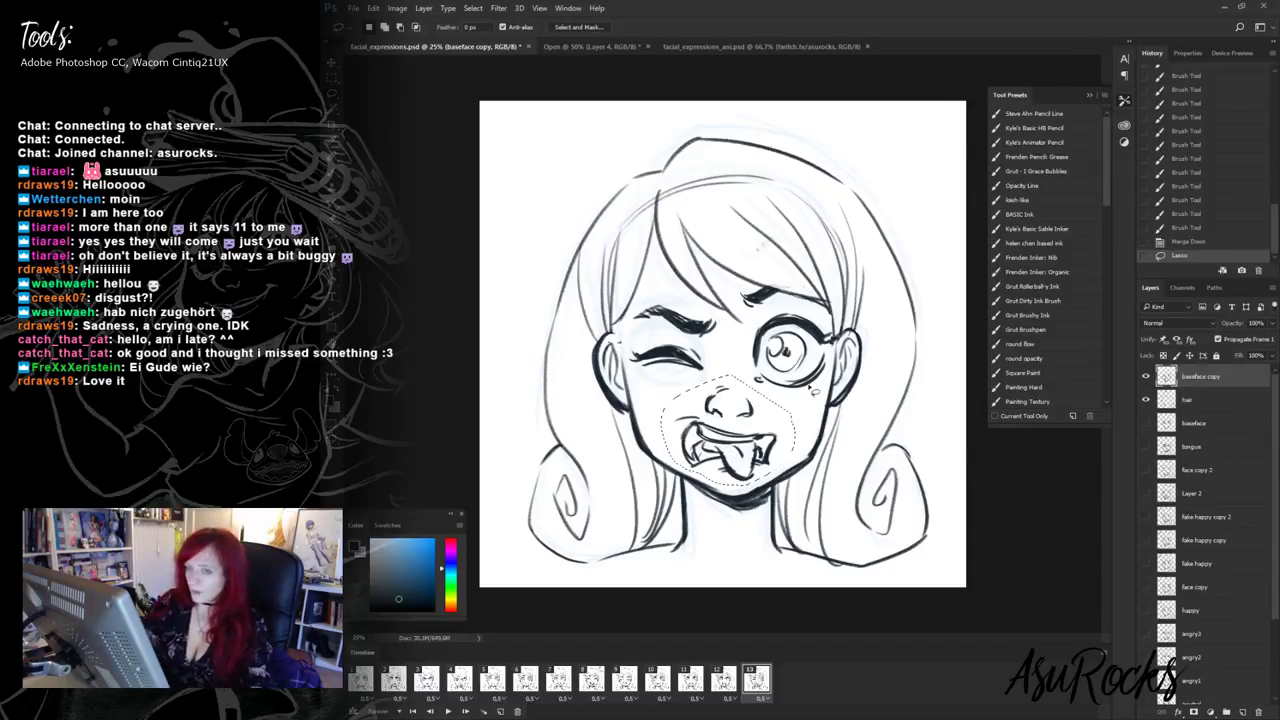
left_click(332, 63)
key("Up")
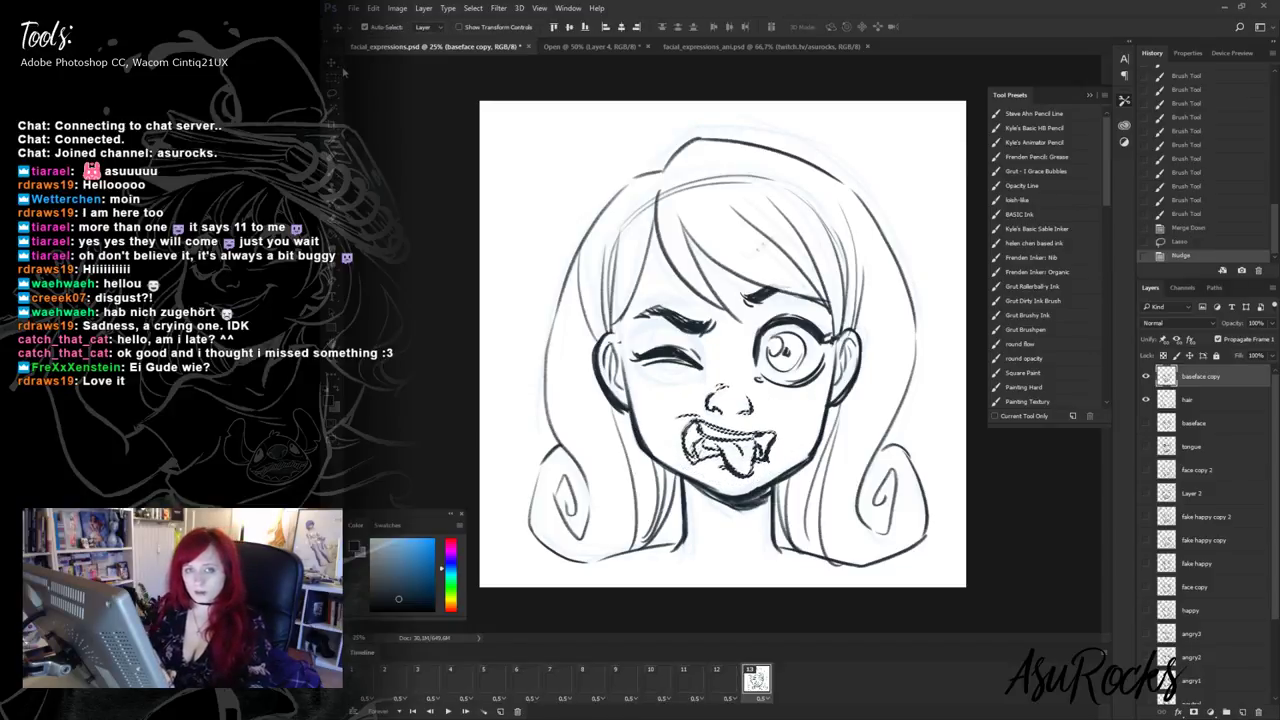
key("ctrl+d")
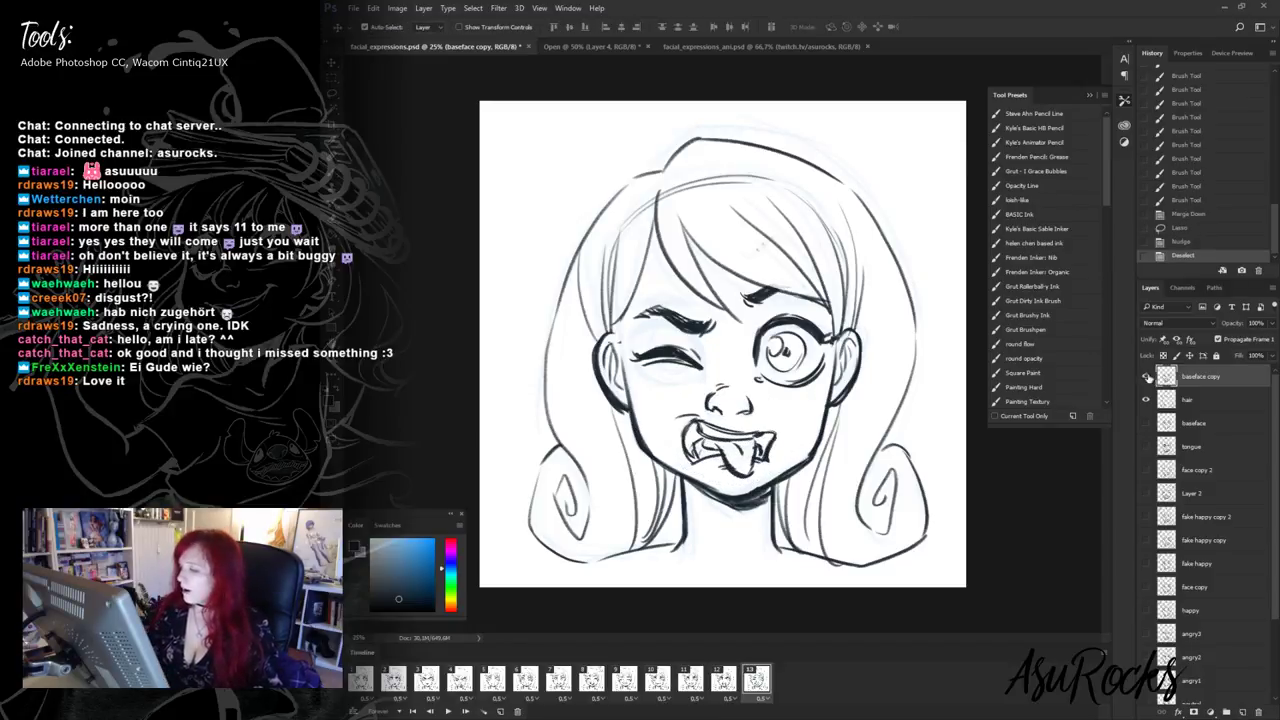
left_click(1147, 376)
left_click(1147, 376)
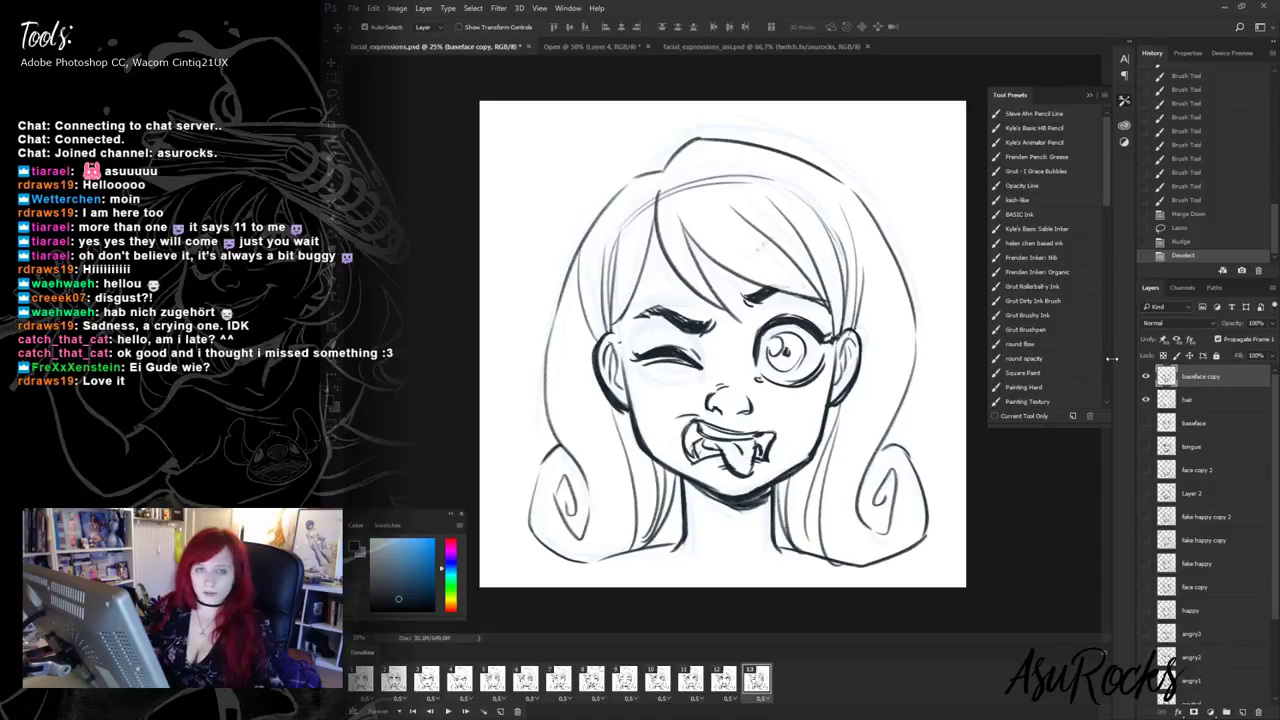
mouse_move(855, 250)
left_mouse_down()
mouse_move(620, 290)
mouse_move(710, 380)
left_mouse_up()
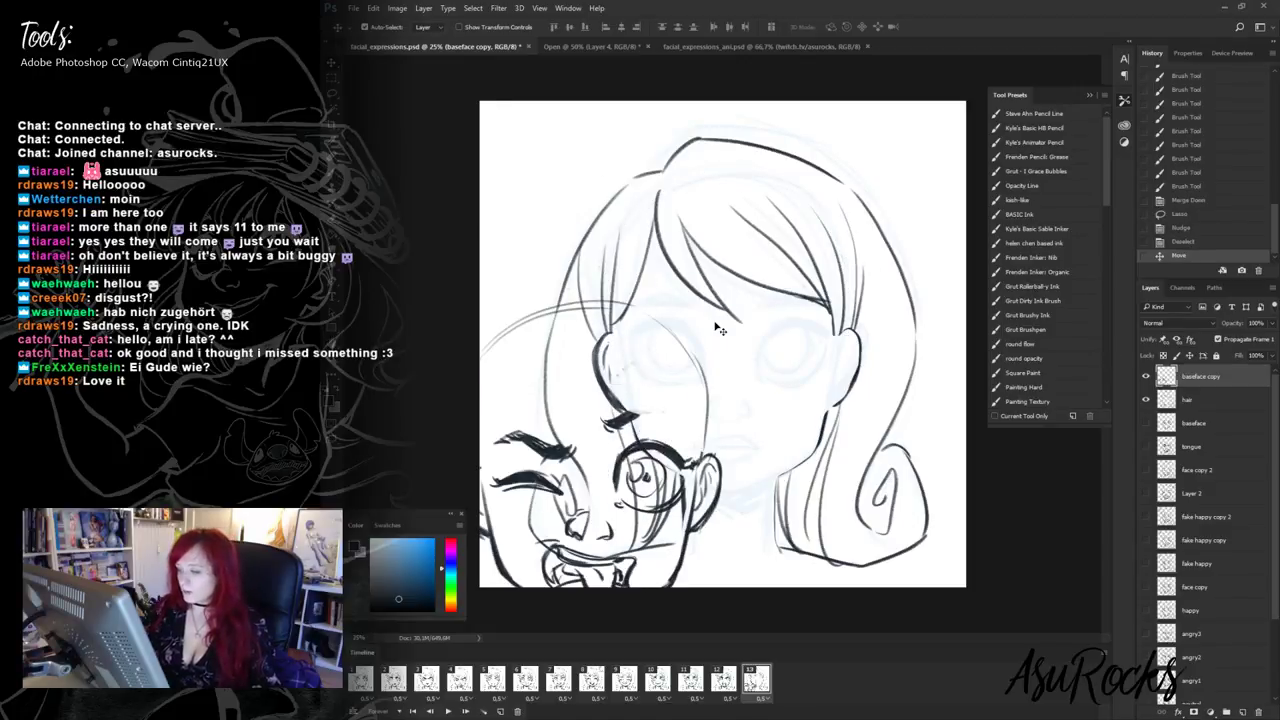
left_click(1190, 242)
- Lasso around the whole face on the baseface copy layer and open the Liquify filter
left_click(336, 97)
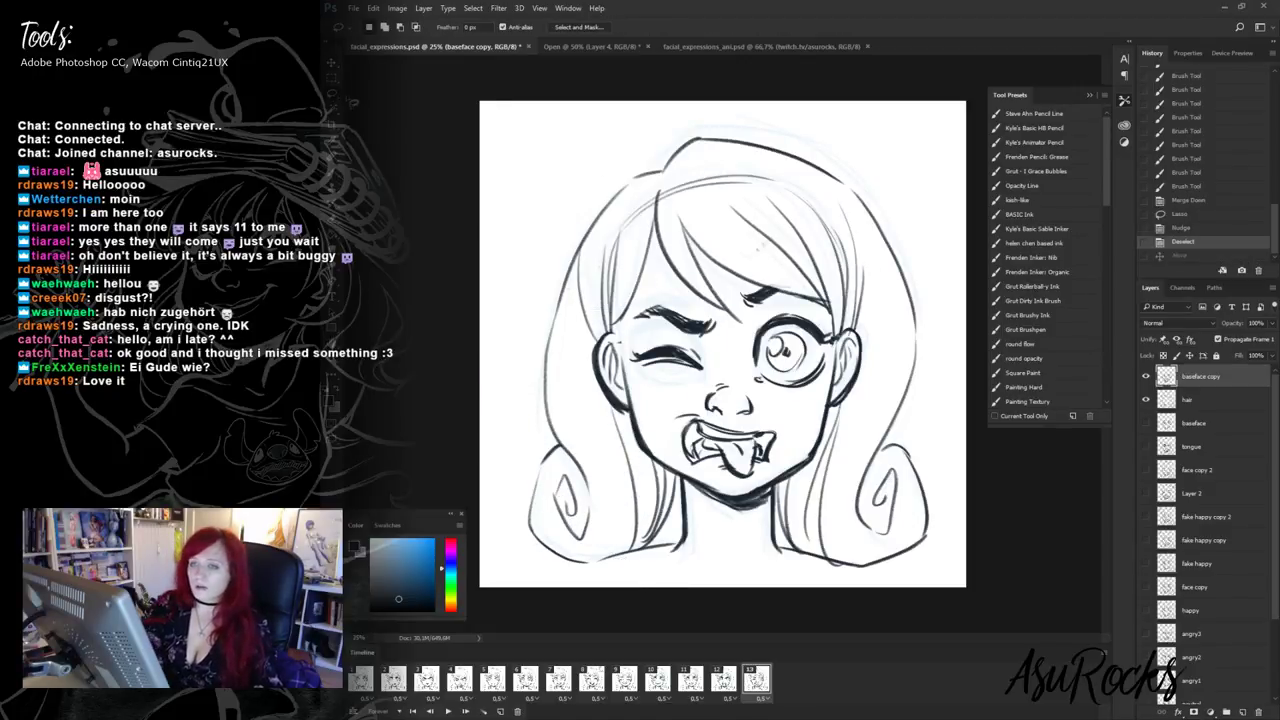
mouse_move(860, 150)
left_mouse_down()
mouse_move(660, 558)
mouse_move(855, 121)
left_mouse_up()
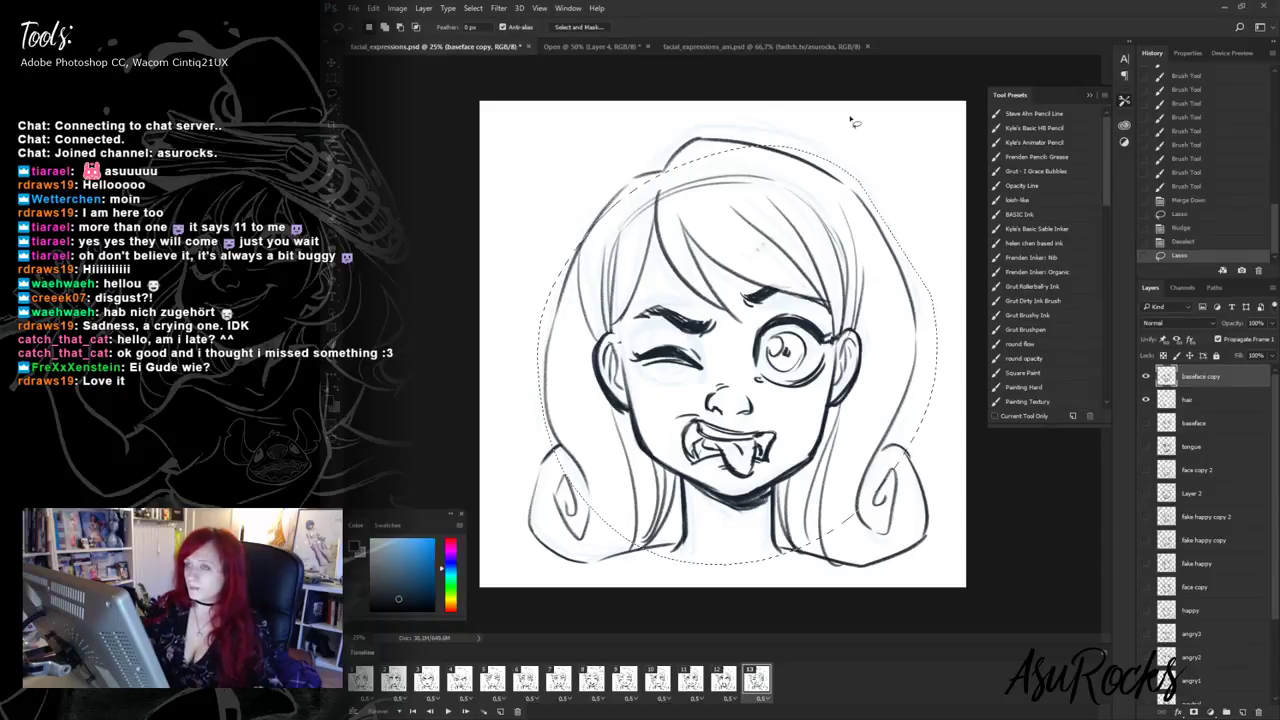
left_click(498, 8)
left_click(525, 101)
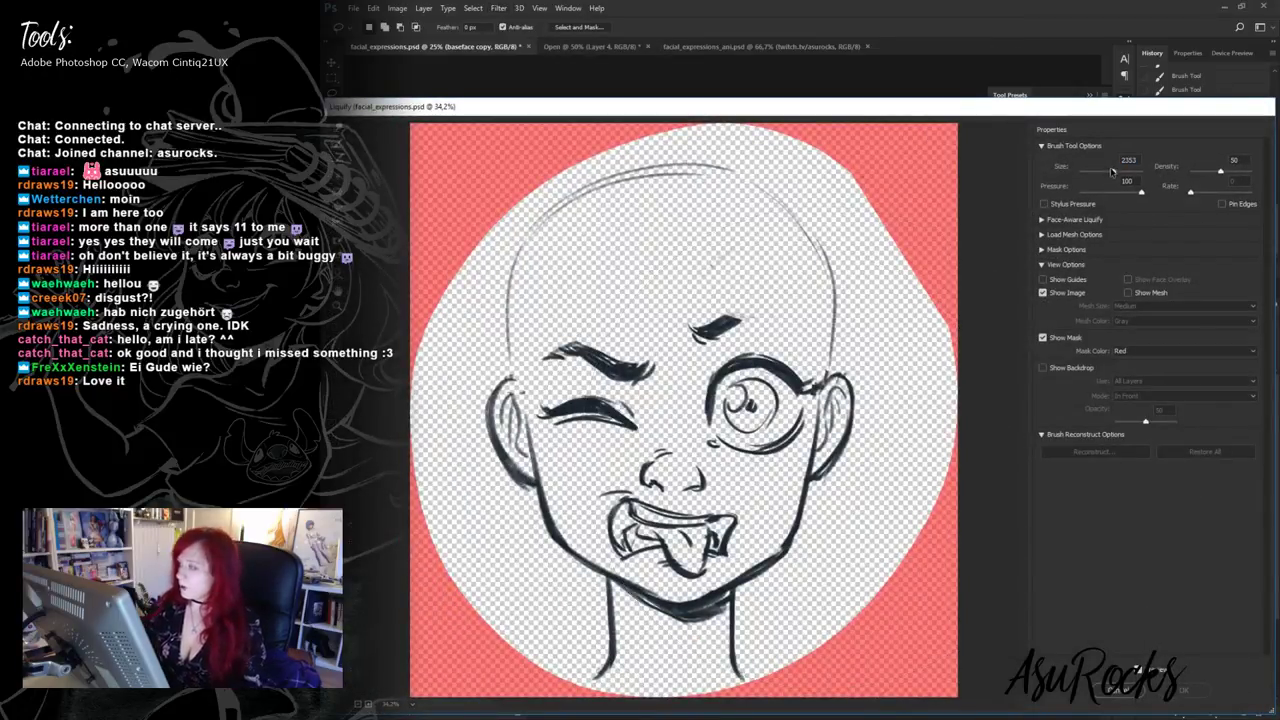
- Try warping the mouth upward and reshaping the brow above the closed eye with Liquify, compare before and after, and revert it
left_click_drag(1111, 172, 1101, 173)
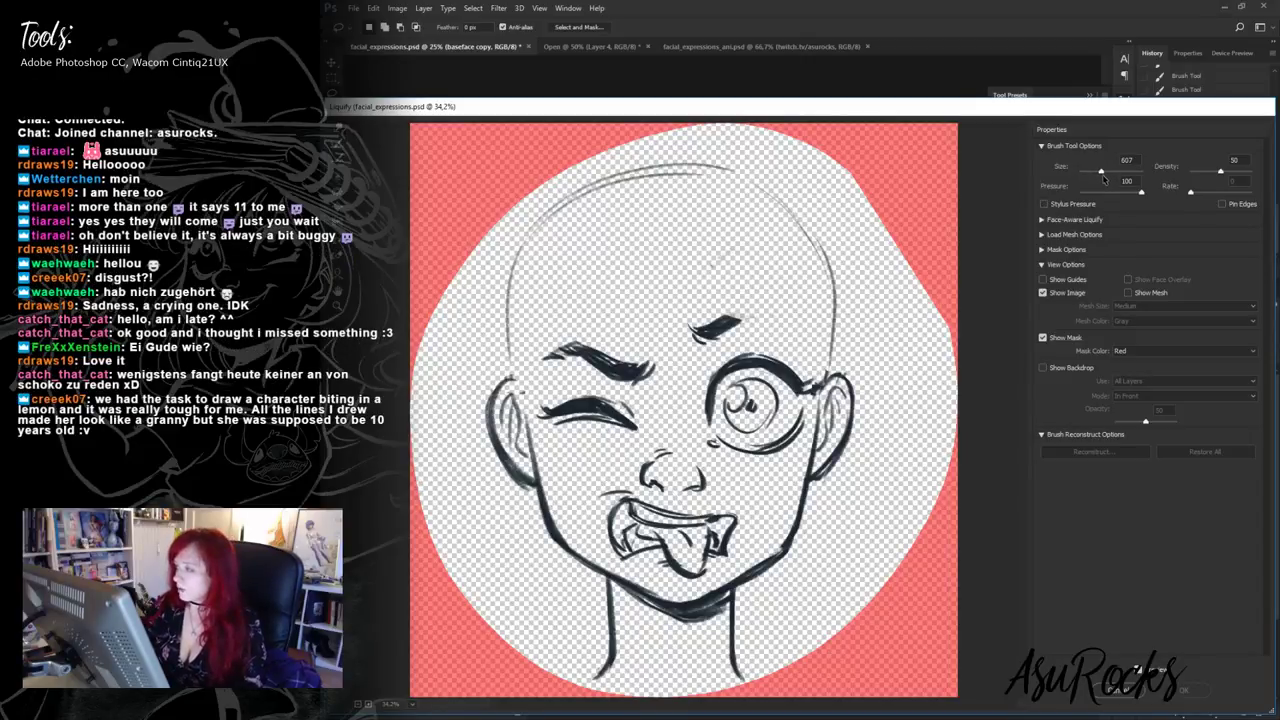
left_click_drag(625, 504, 615, 476)
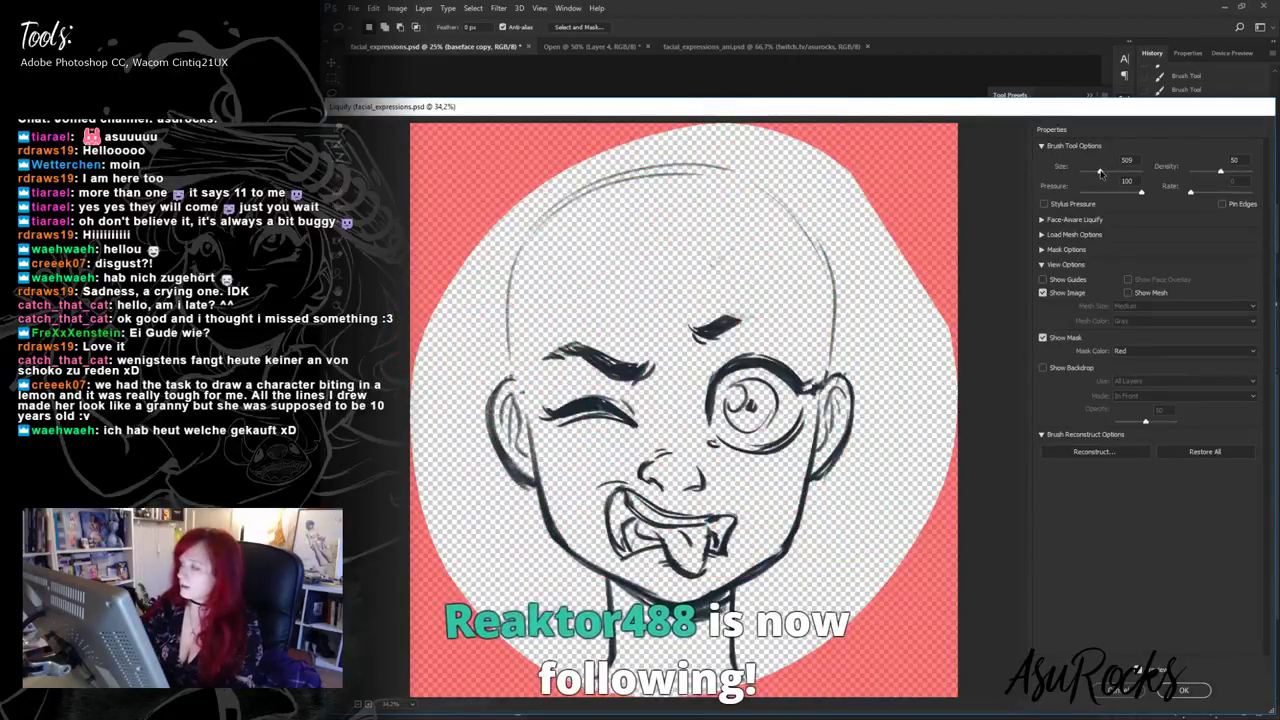
left_click_drag(1101, 172, 1106, 172)
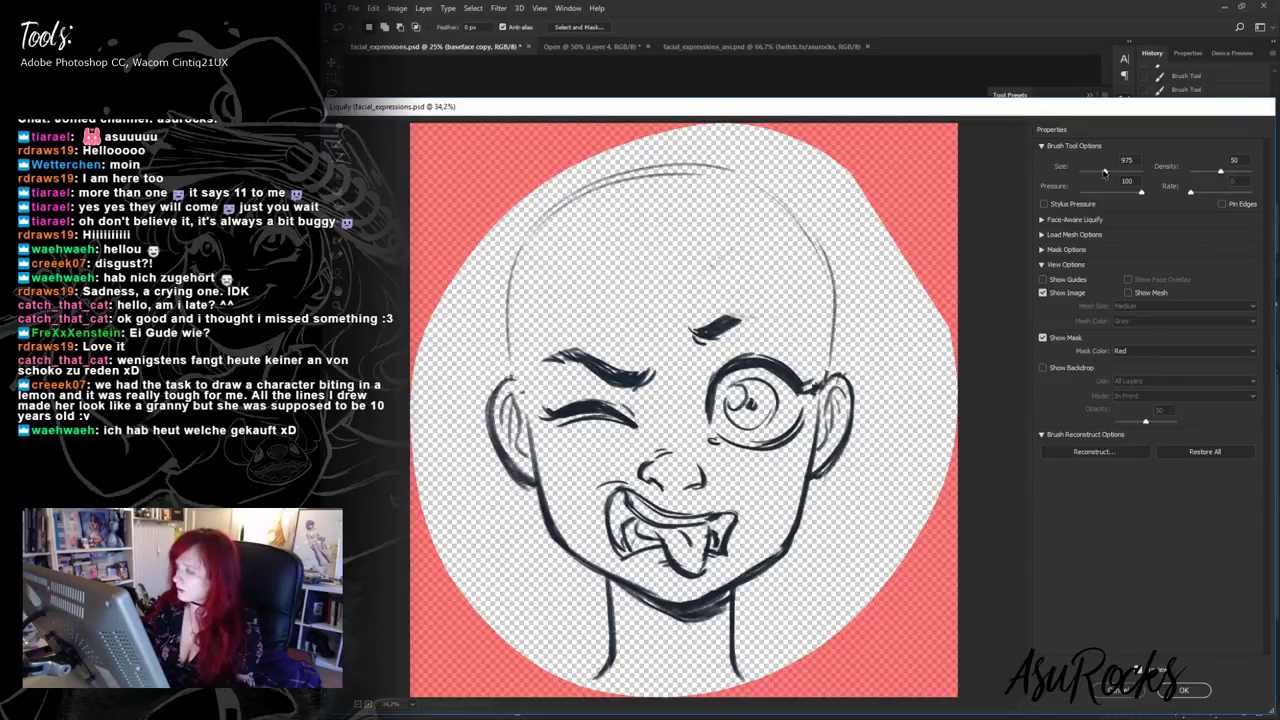
left_click_drag(1104, 172, 1100, 172)
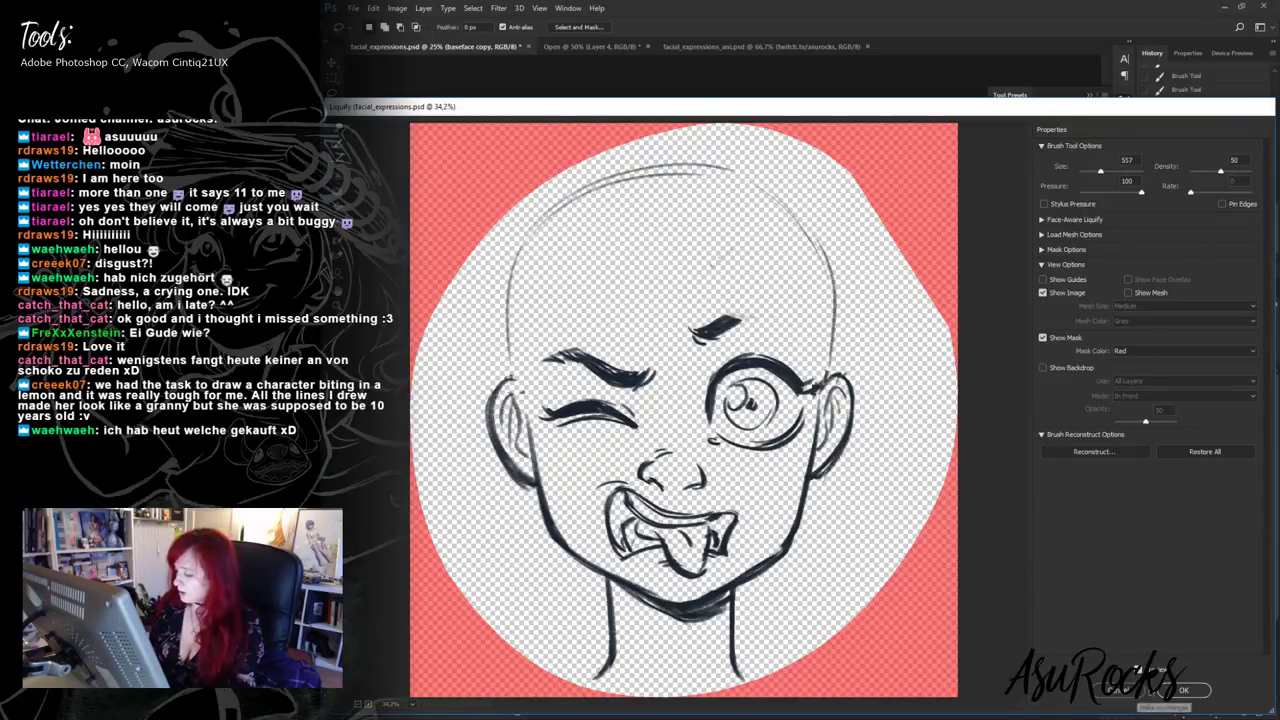
left_click(1183, 690)
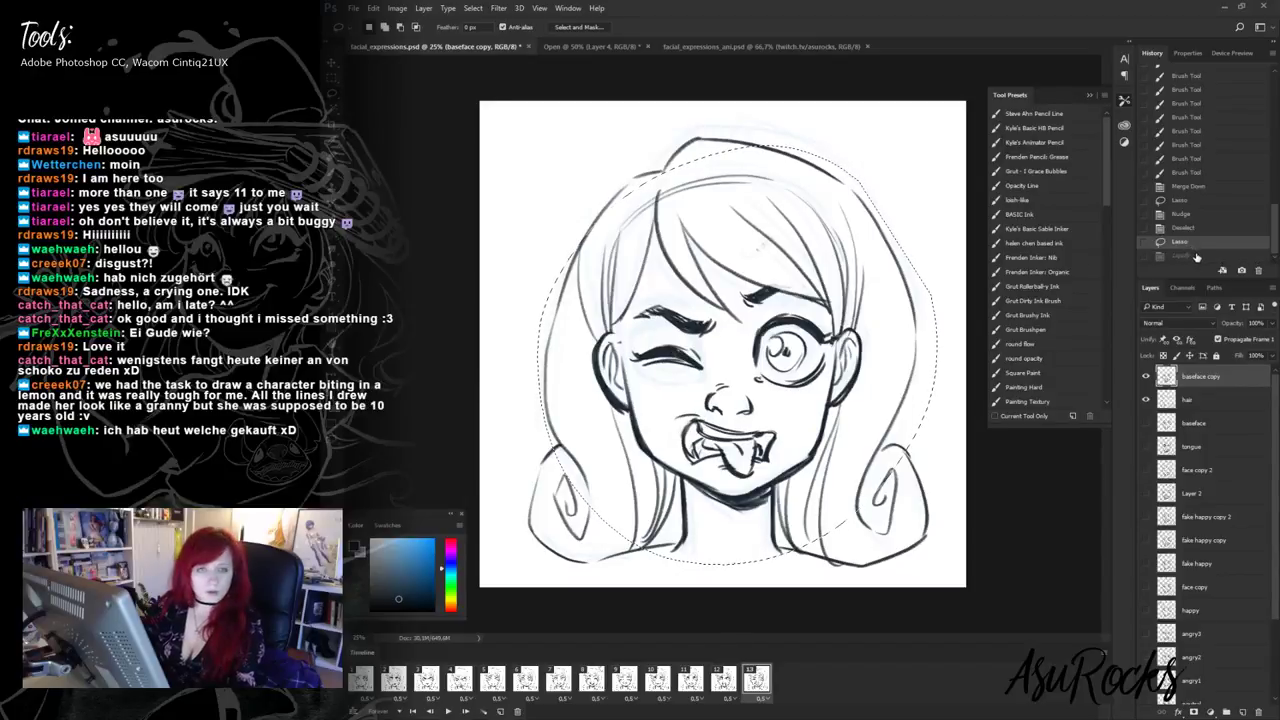
left_click(1198, 243)
left_click(1200, 255)
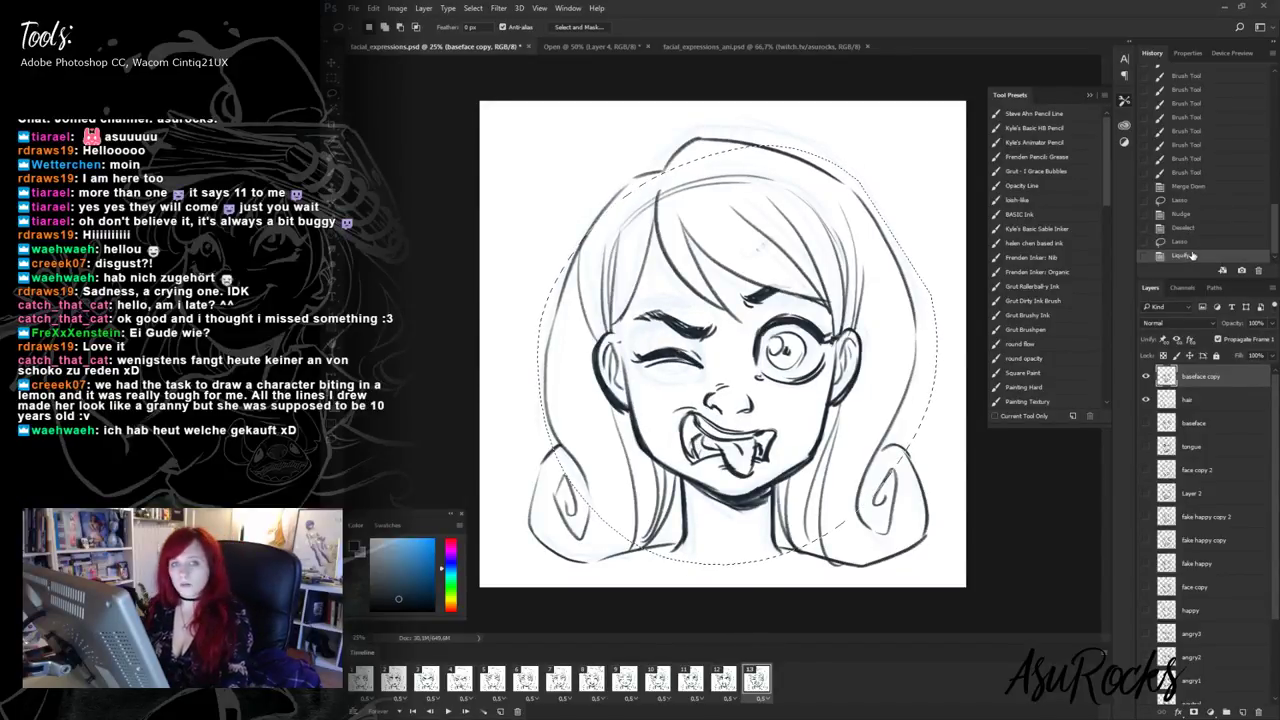
left_click(1211, 244)
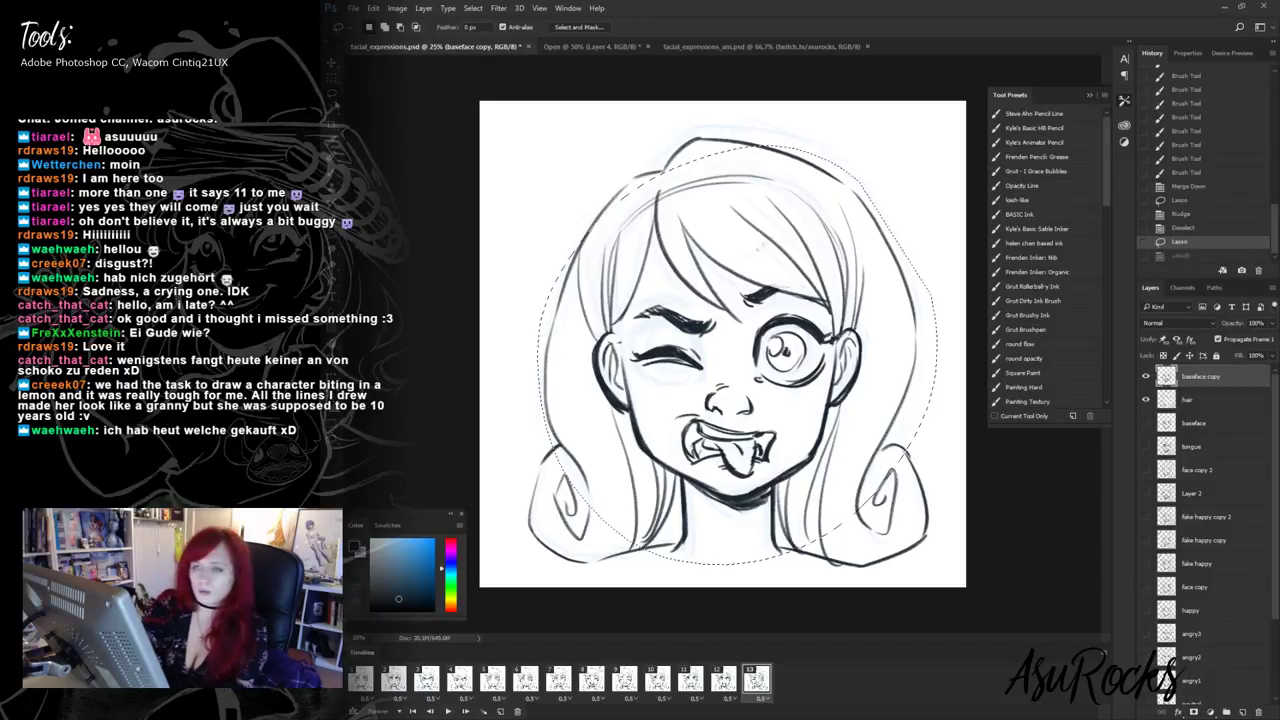
- Deselect, erase the hanging tongue on the baseface copy layer and redraw the lower lip with brush strokes
key("ctrl+d")
left_click(332, 175)
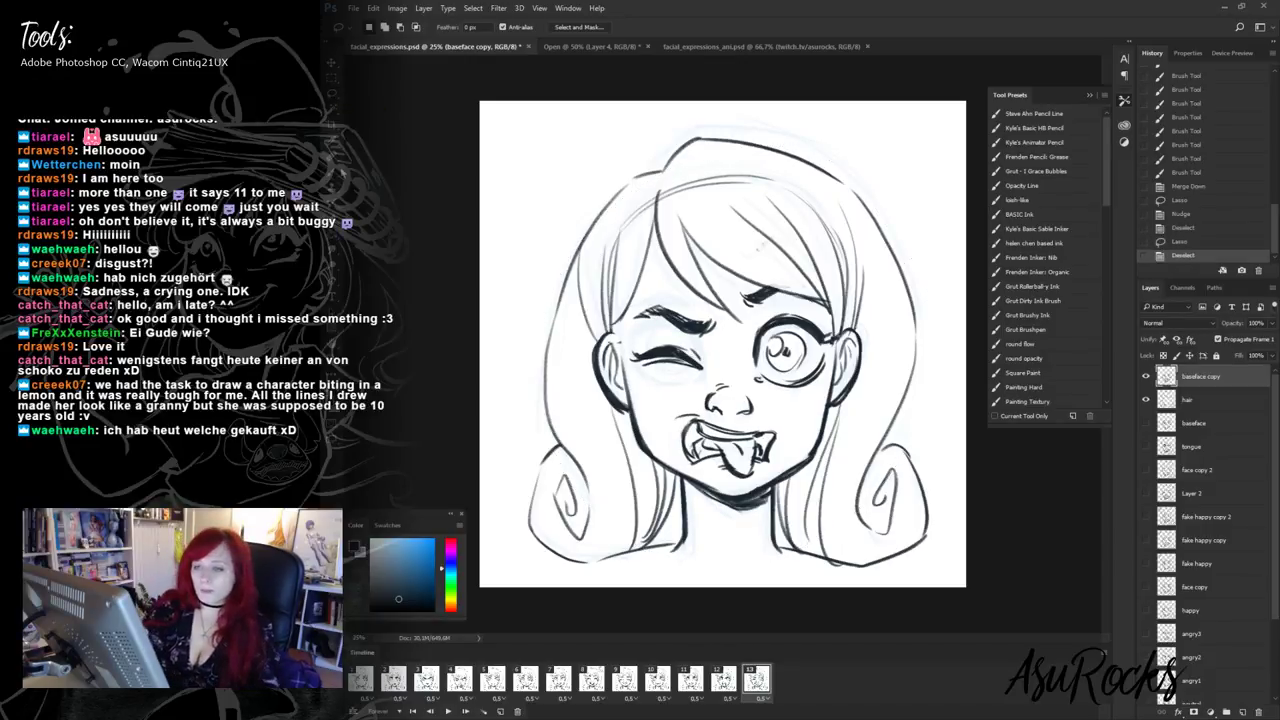
mouse_move(722, 458)
left_mouse_down()
mouse_move(742, 477)
mouse_move(756, 460)
mouse_move(740, 452)
left_mouse_up()
key("alt+shift+n")
left_click_drag(744, 448, 750, 458)
left_click_drag(734, 440, 758, 456)
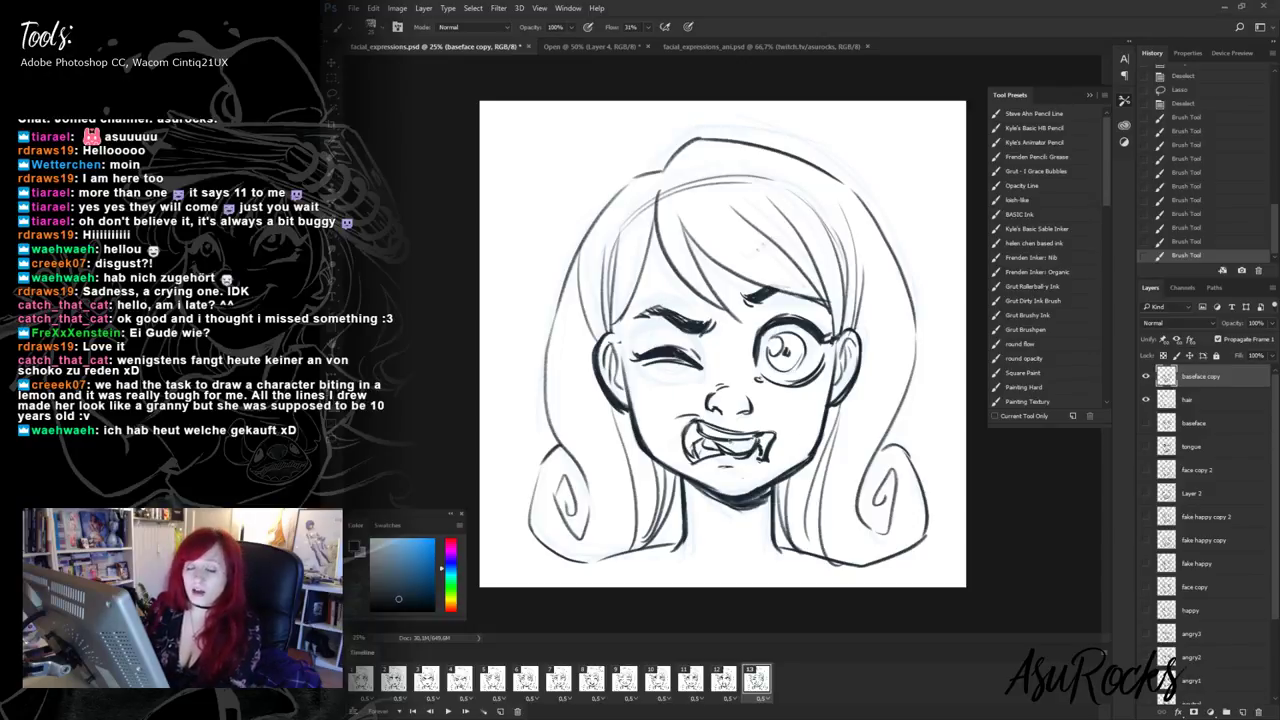
- Erase and redraw the teeth and inner mouth lines, and strengthen the lip outline up to the raised mouth corner
key("shift+alt+r")
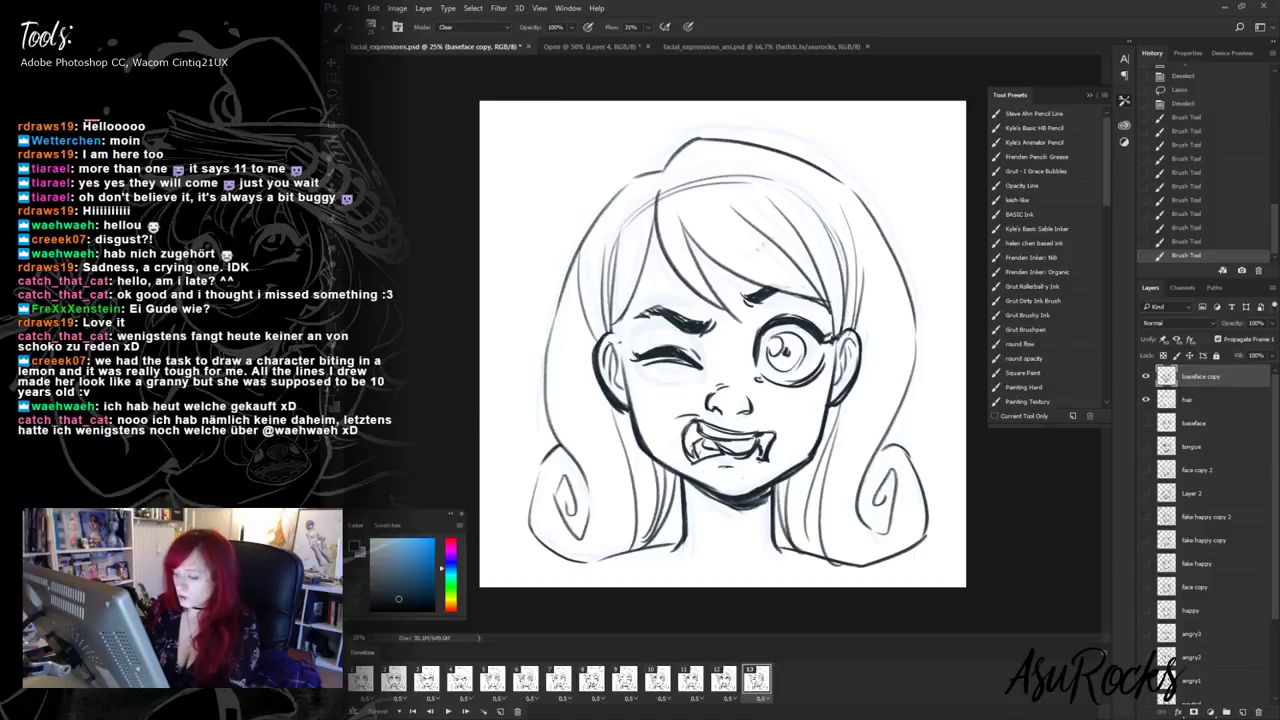
mouse_move(724, 443)
left_mouse_down()
mouse_move(748, 453)
mouse_move(723, 457)
mouse_move(758, 443)
mouse_move(749, 461)
mouse_move(759, 437)
mouse_move(766, 457)
mouse_move(744, 432)
mouse_move(744, 443)
mouse_move(771, 436)
mouse_move(765, 446)
mouse_move(774, 436)
left_mouse_up()
key("shift+alt+n")
key("shift+alt+r")
key("shift+alt+n")
left_click_drag(684, 436, 696, 424)
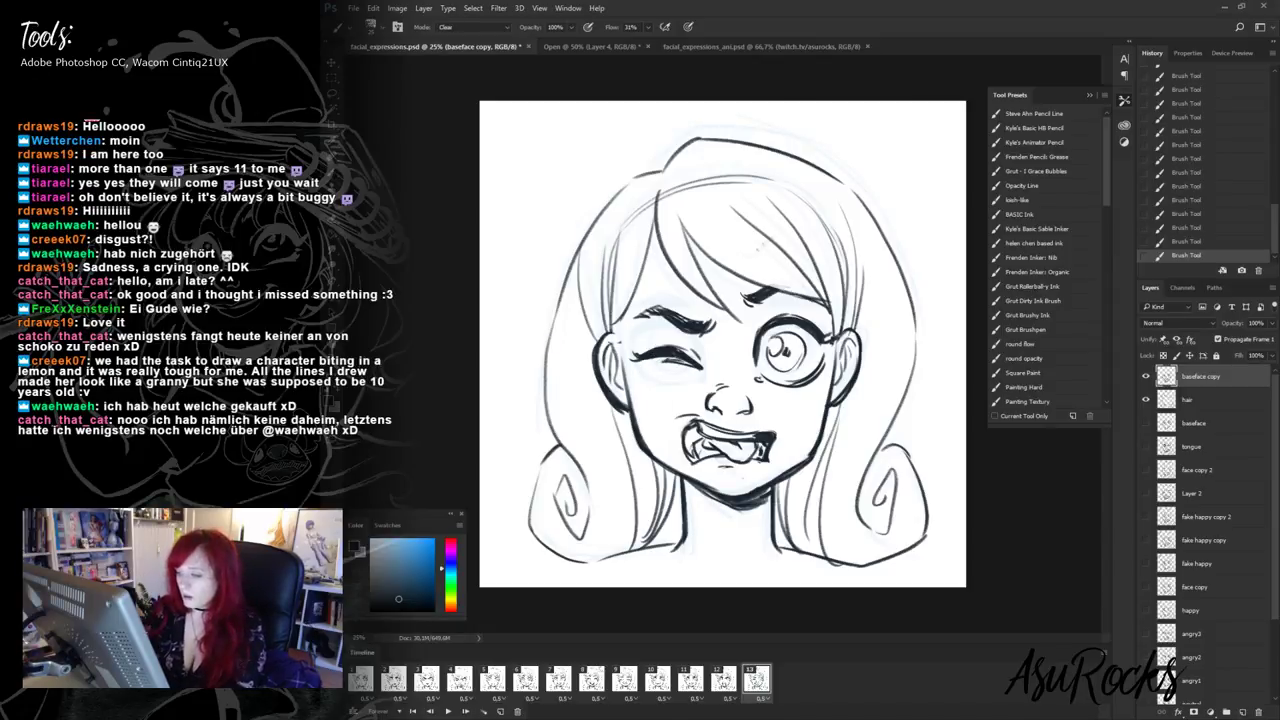
- Draw a crease beneath the closed eye and clean up the short line under the lower lip
left_click_drag(654, 364, 690, 372)
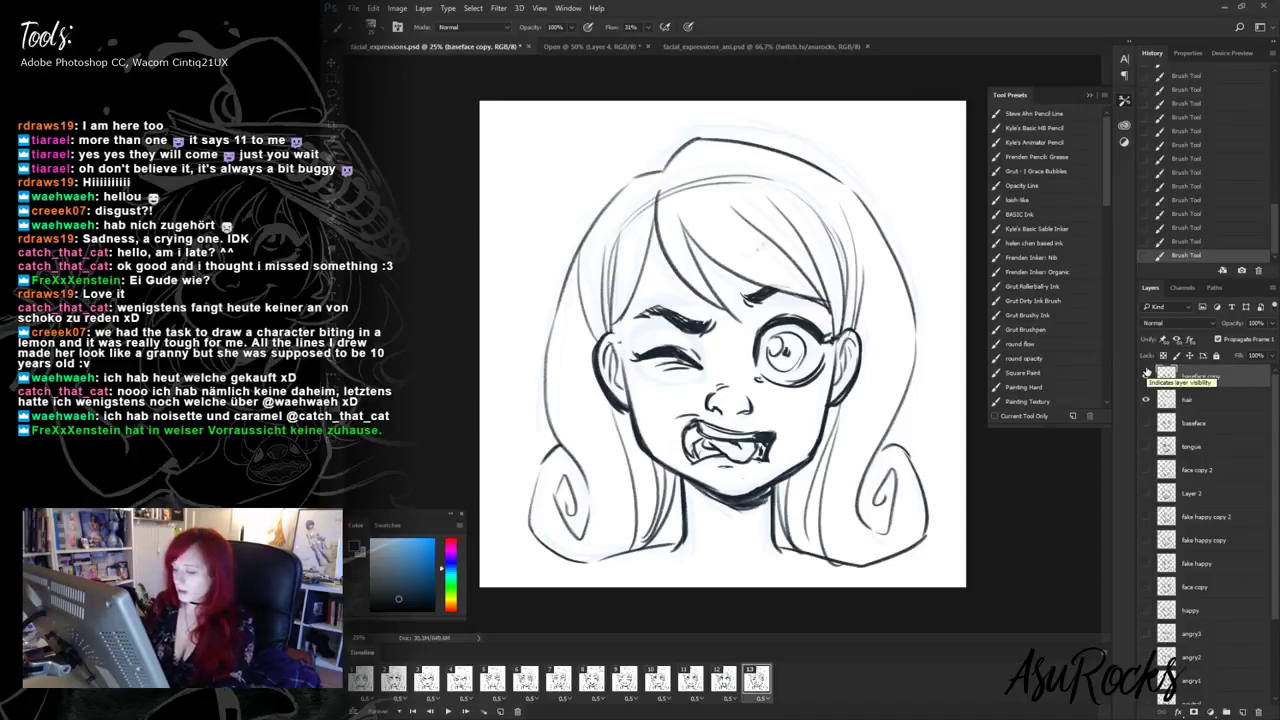
key("shift+alt+r")
mouse_move(728, 466)
left_mouse_down()
mouse_move(716, 468)
mouse_move(742, 467)
left_mouse_up()
key("shift+alt+n")
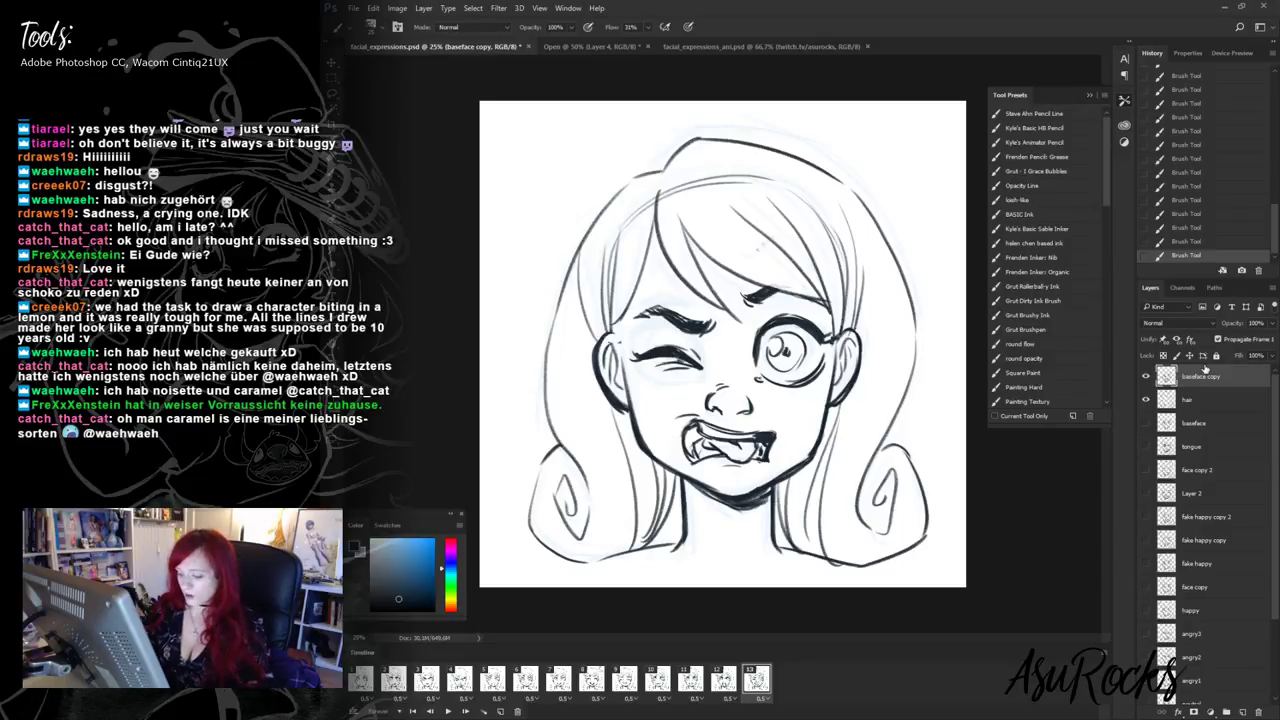
- Look through frames 3, 4, 7 and 8, and try laugh lines beside both mouth corners on the fake happy copy 2 layer
left_click(432, 683)
left_click(460, 681)
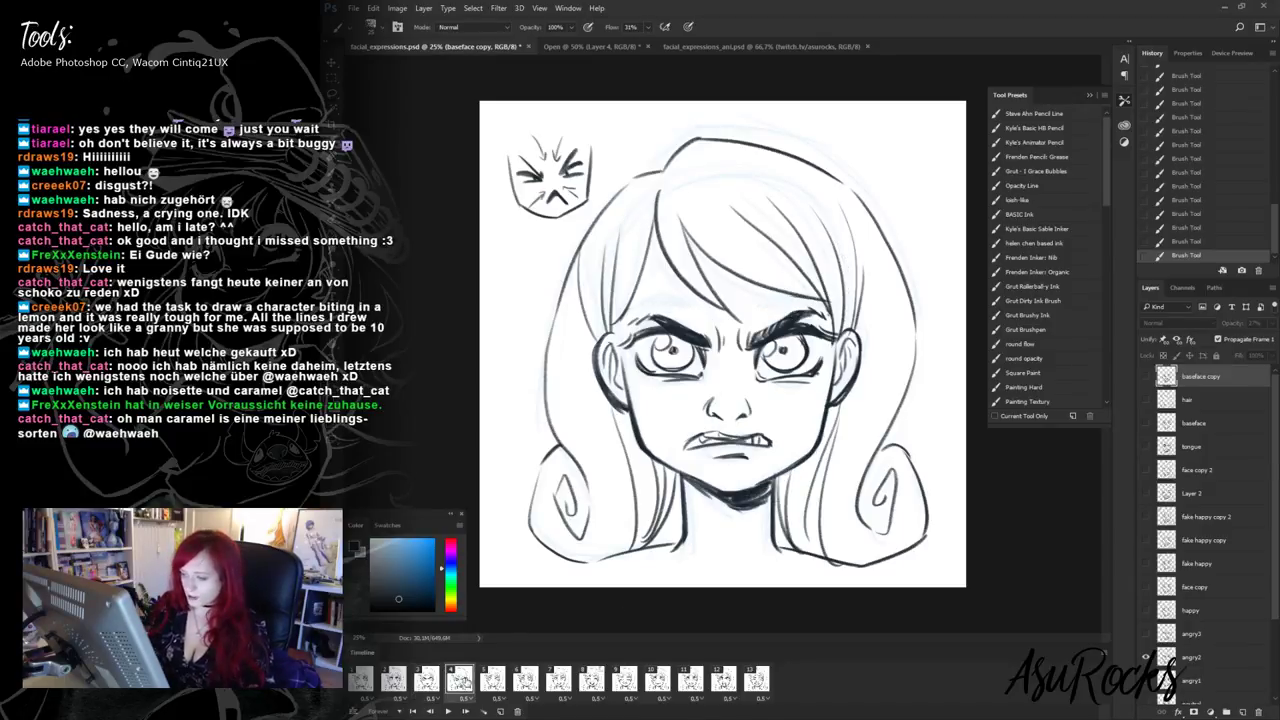
left_click(591, 680)
left_click(558, 680)
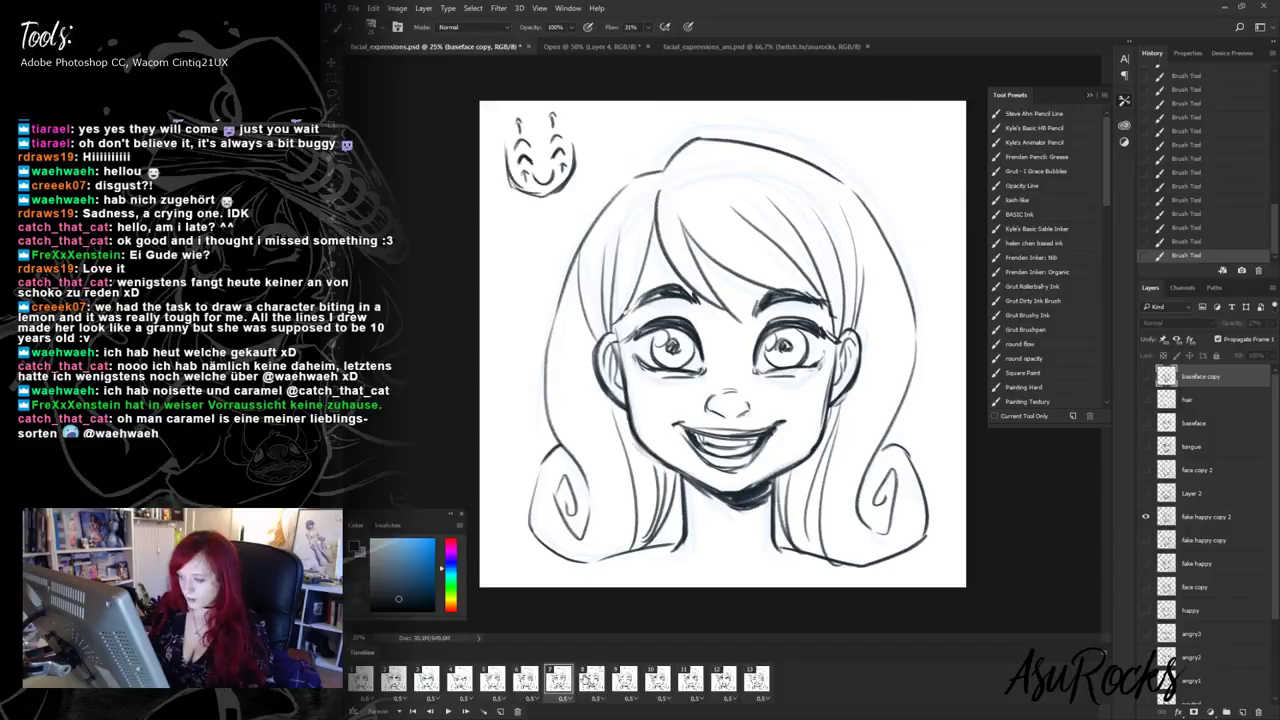
left_click(591, 680)
left_click(558, 680)
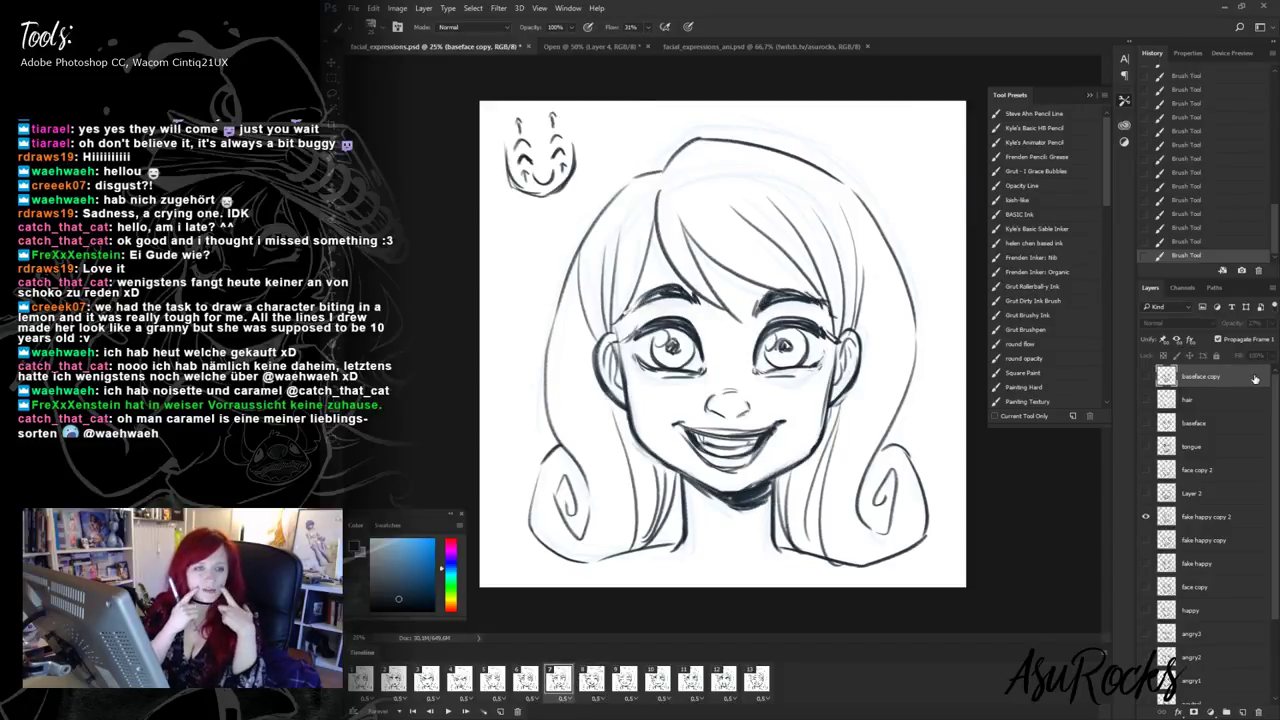
left_click(1202, 518)
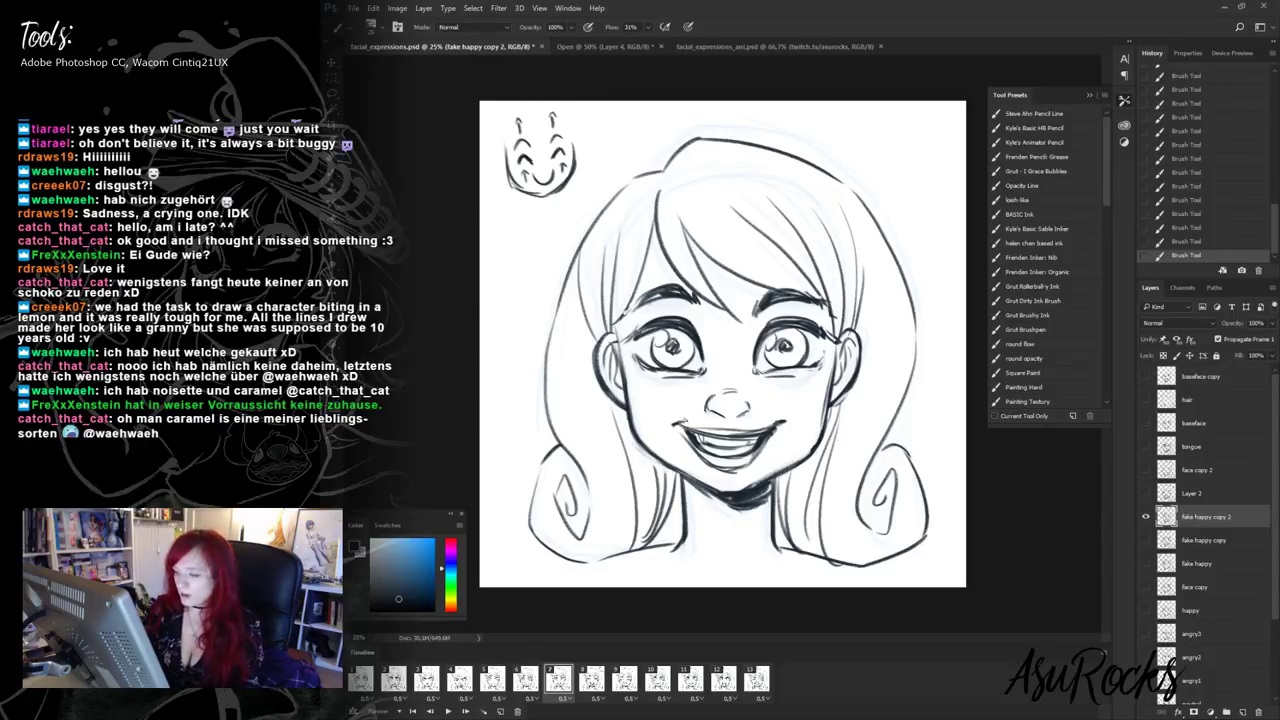
left_click_drag(674, 425, 694, 415)
left_click_drag(780, 414, 796, 424)
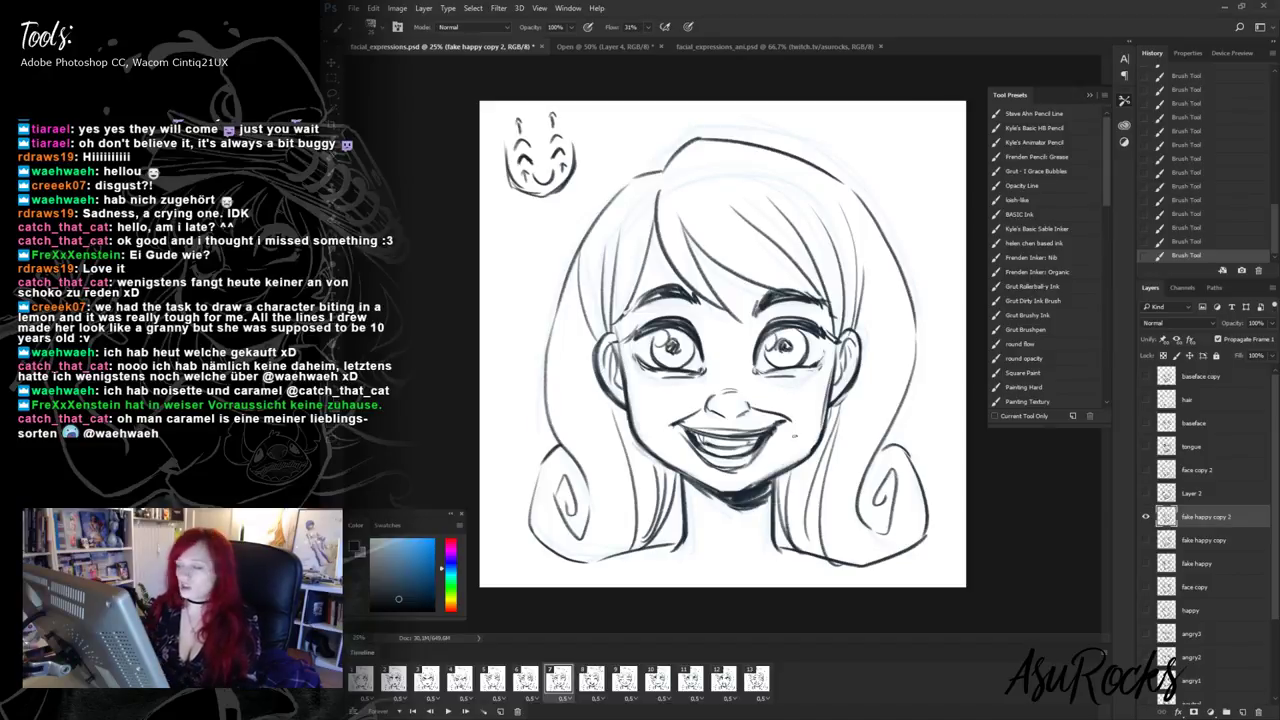
- Undo the laugh lines on the smiling face and compare frame 7 with frame 13
left_click(1200, 229)
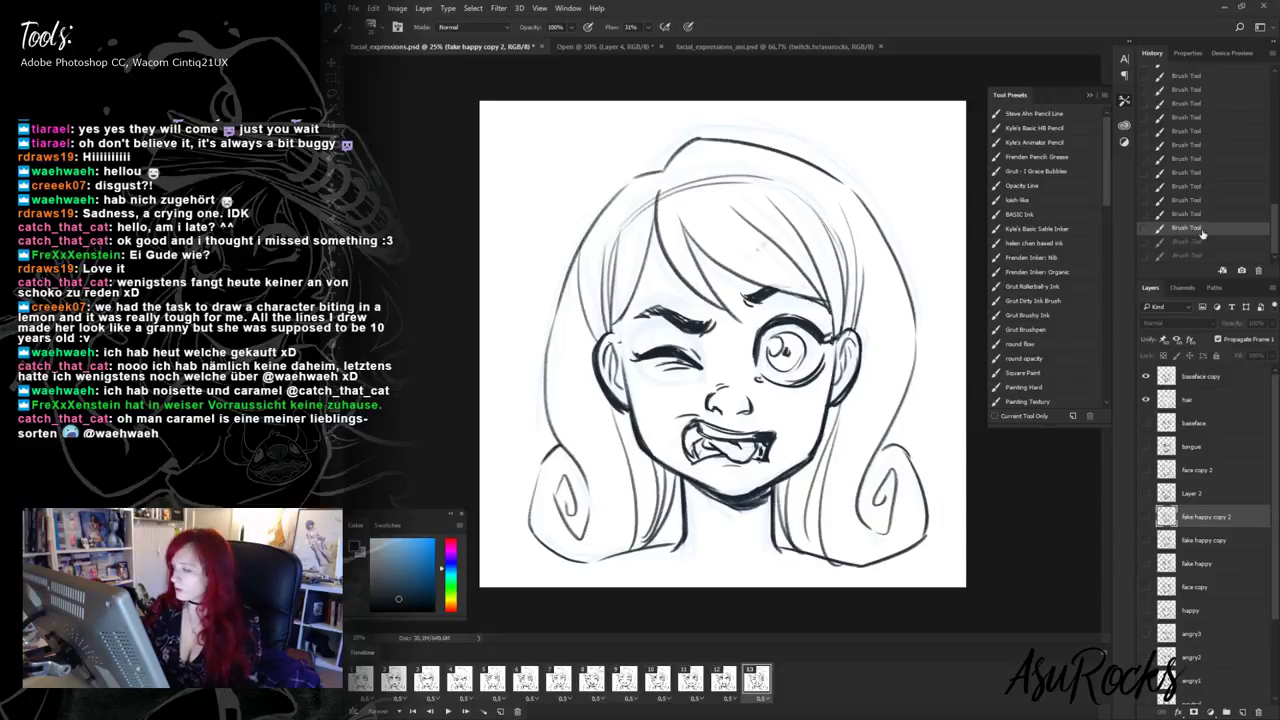
left_click(1197, 244)
left_click(1186, 229)
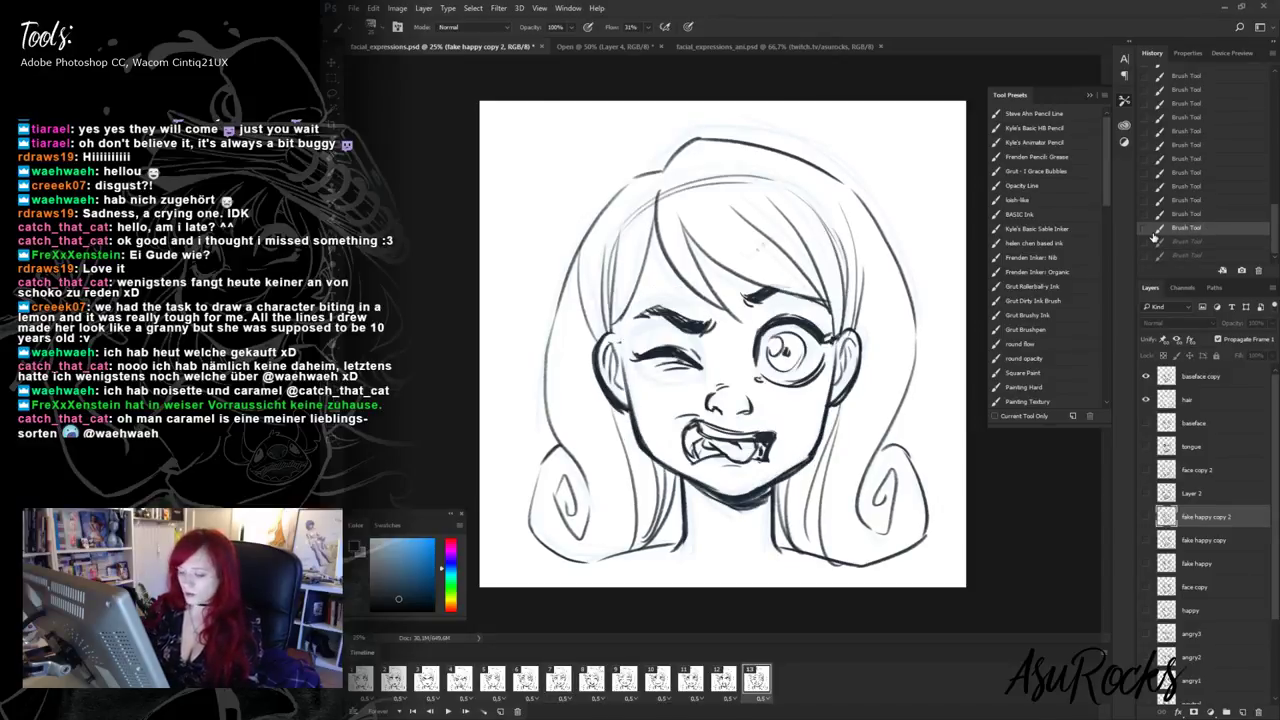
left_click(558, 680)
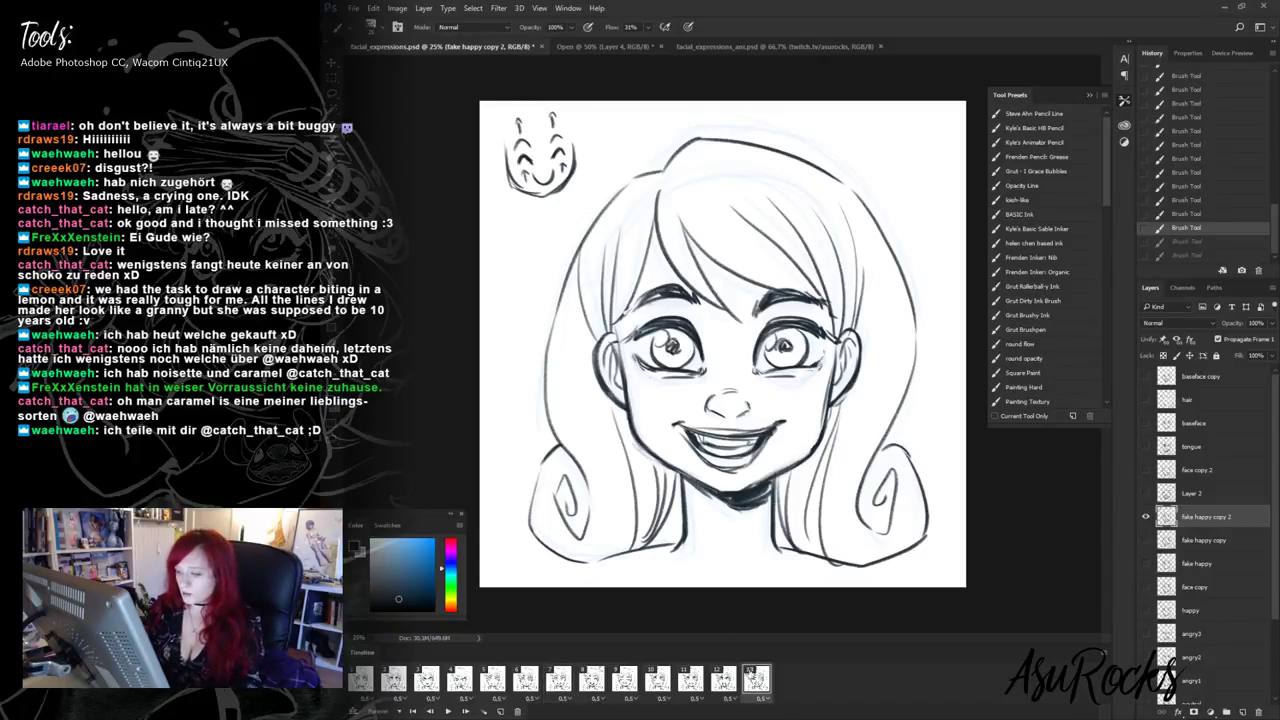
left_click(752, 672)
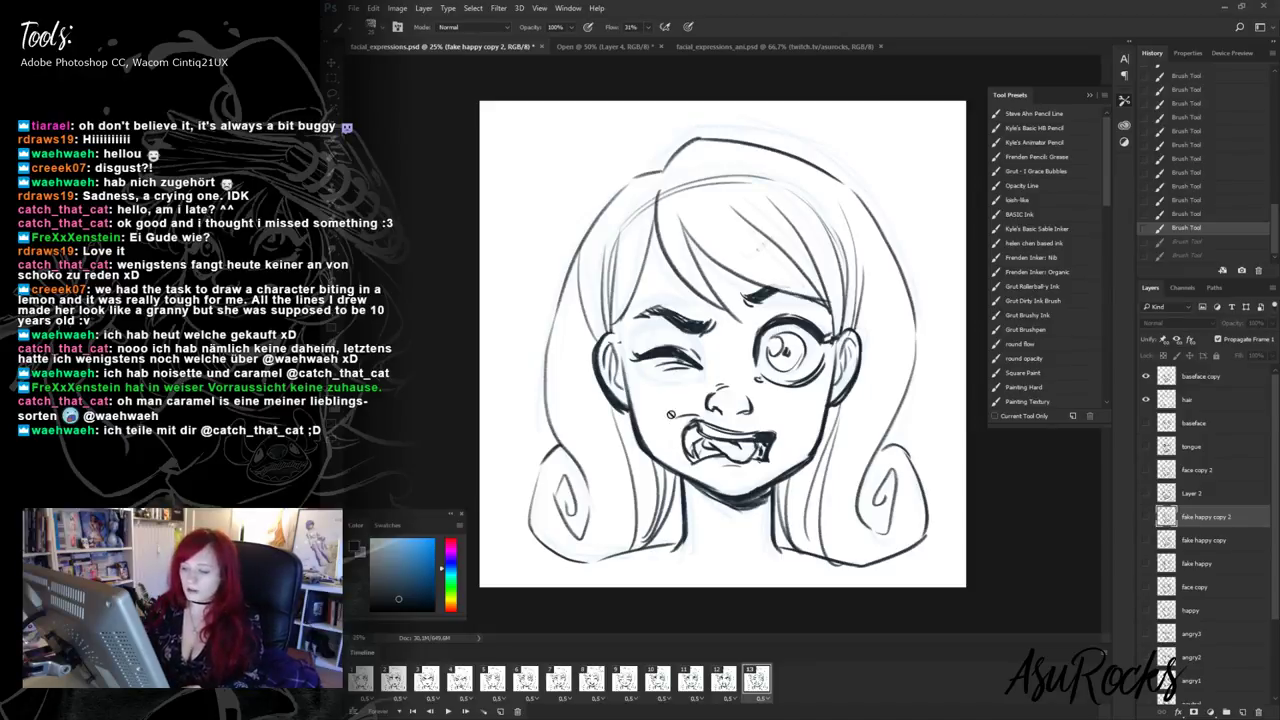
- Try reworking the crease between the nose and raised mouth corner on the baseface copy layer, and revert the strokes
left_click(1200, 377)
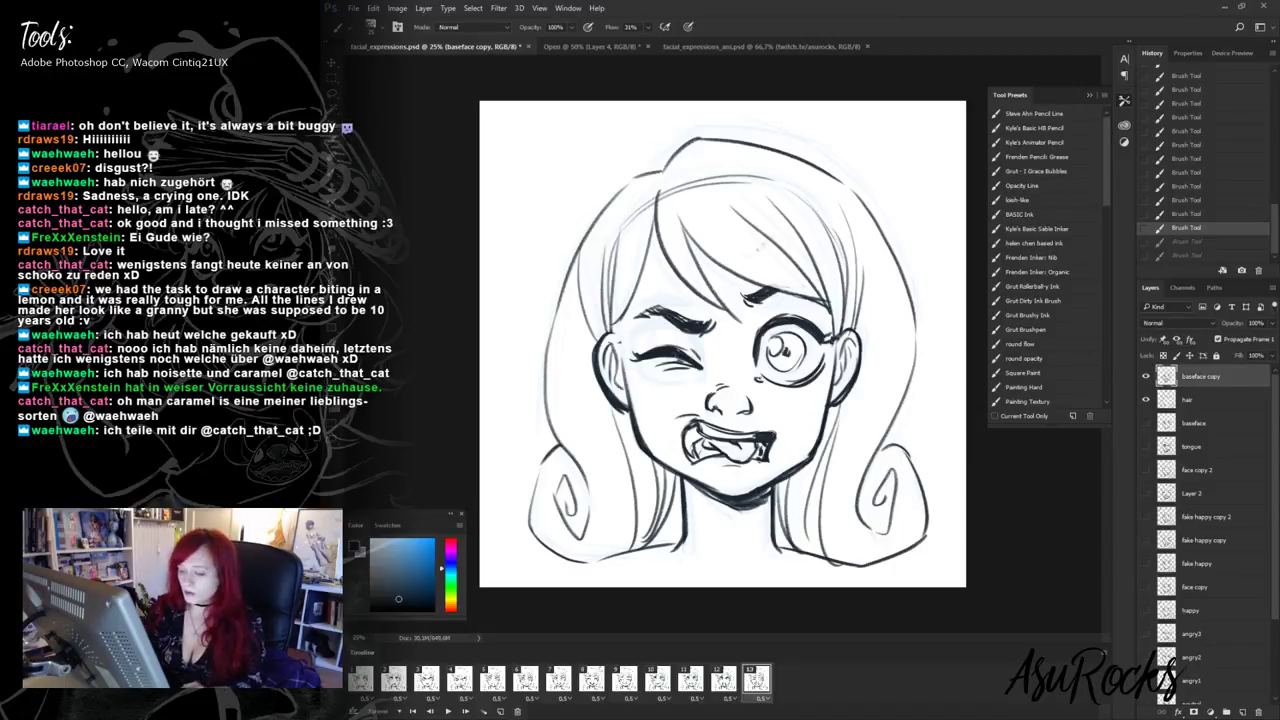
key("shift+alt+r")
left_click_drag(688, 417, 679, 427)
key("shift+alt+n")
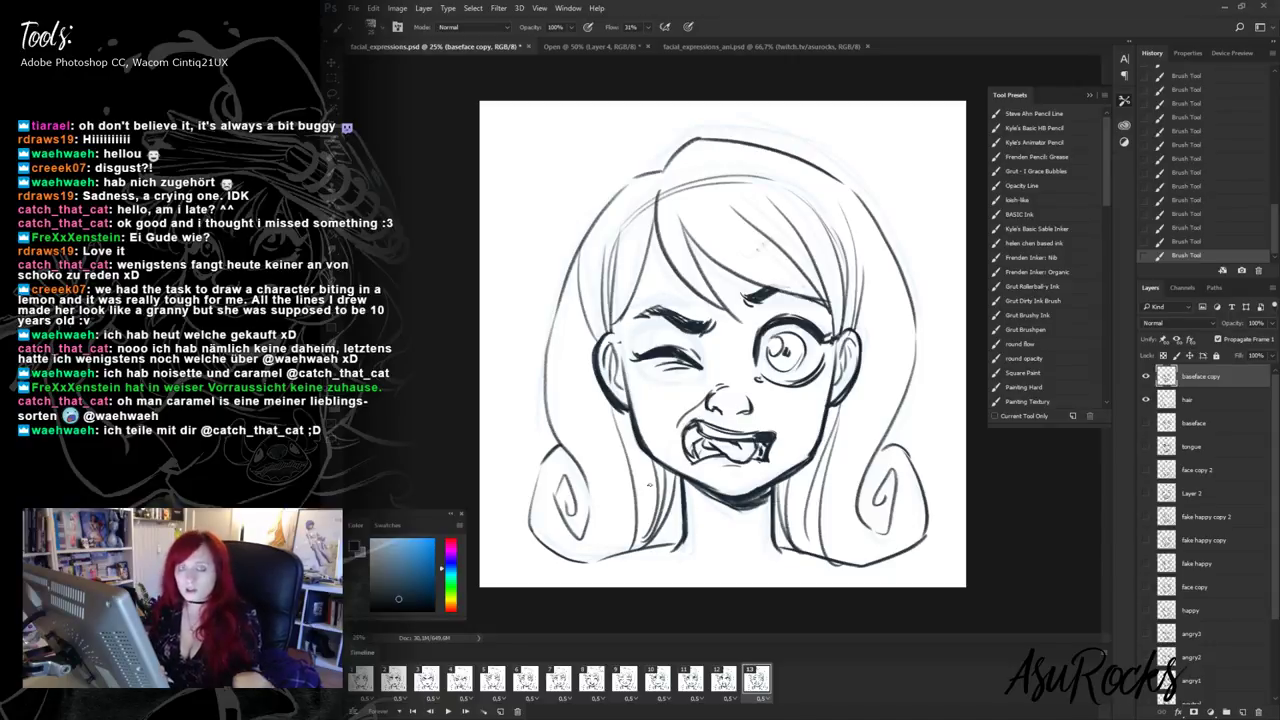
key("shift+3")
key("shift+1")
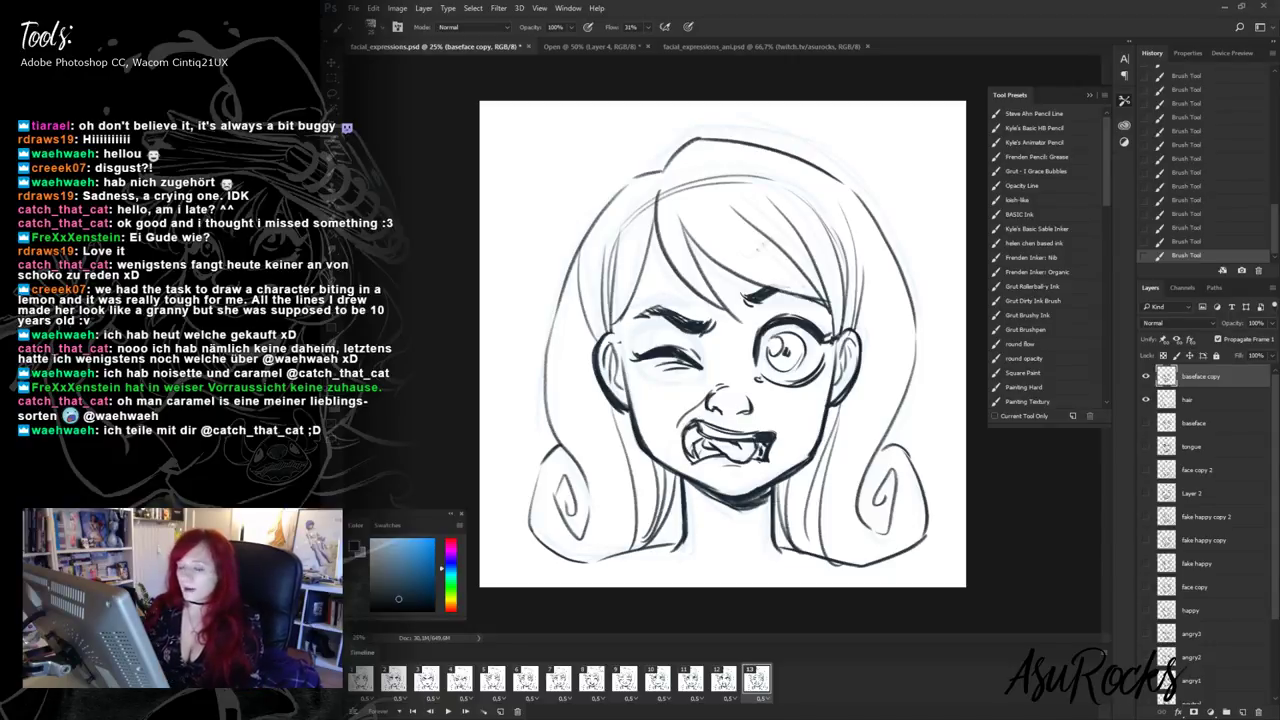
left_click(1203, 242)
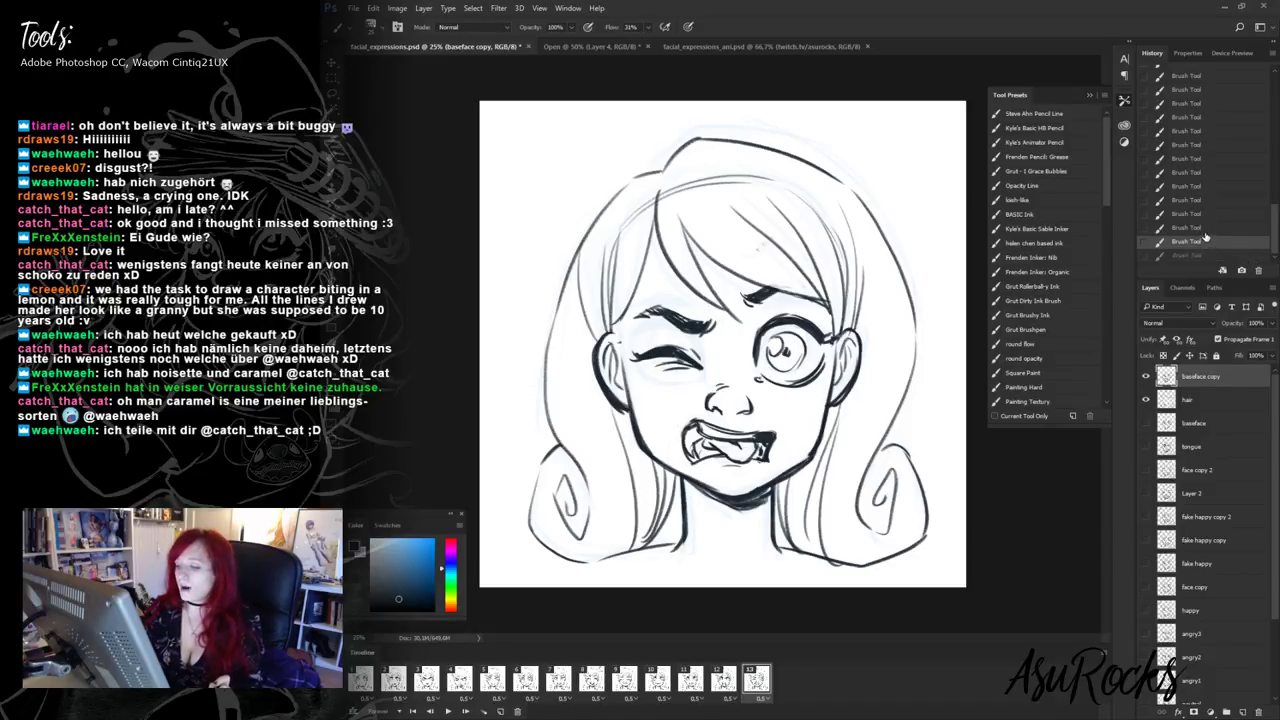
left_click(1194, 228)
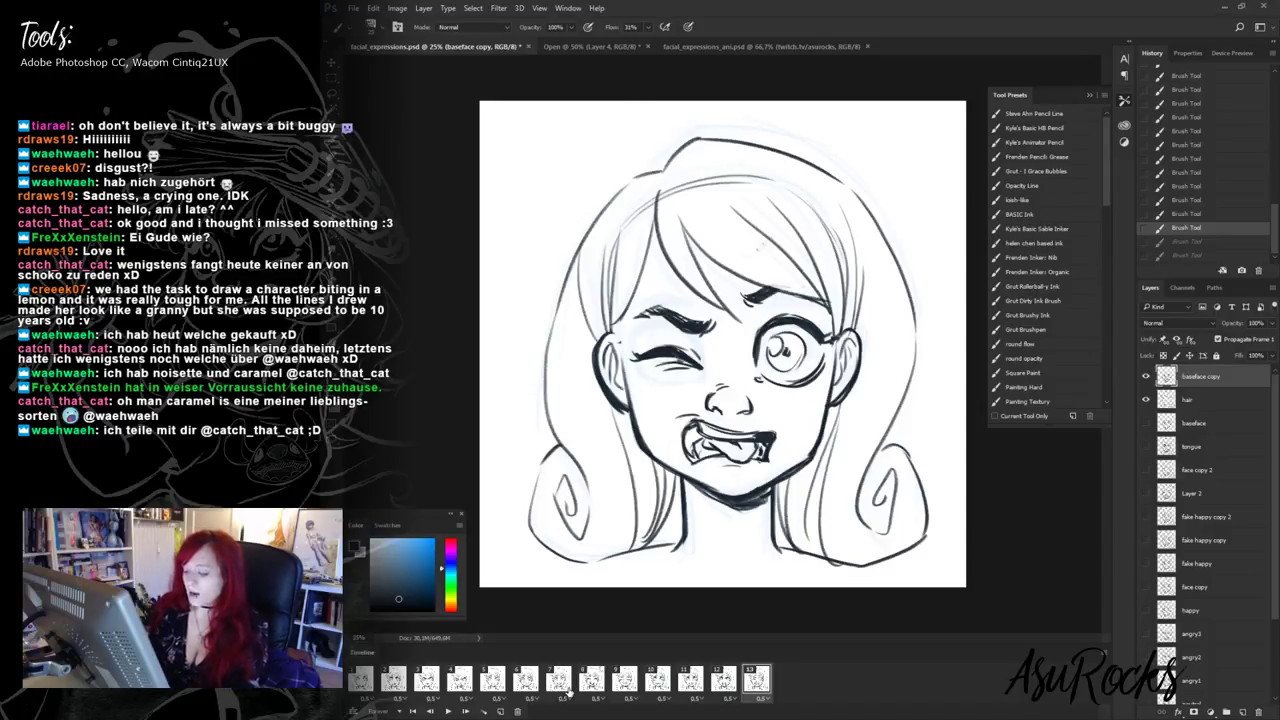
- Check the laughing face in frame 8, and try crease lines below both eyes in frame 7 on the fake happy copy 2 layer
left_click(626, 682)
left_click(598, 683)
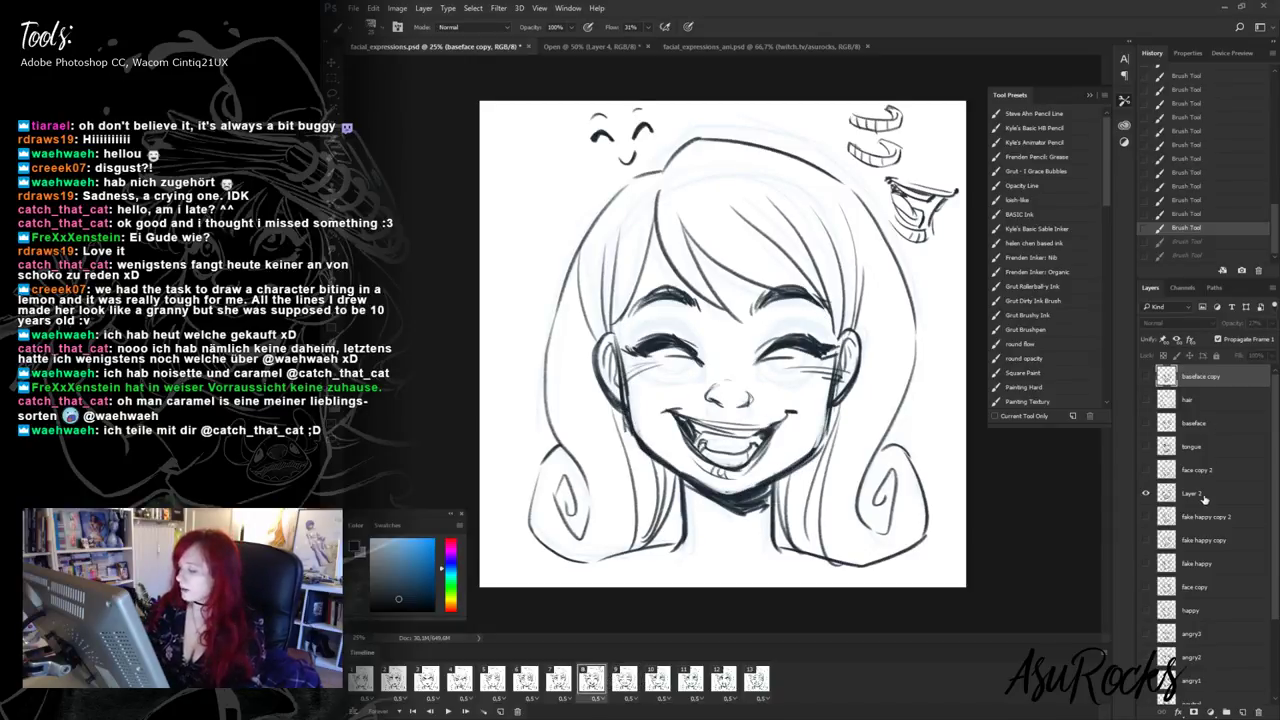
left_click(1199, 490)
left_click(550, 687)
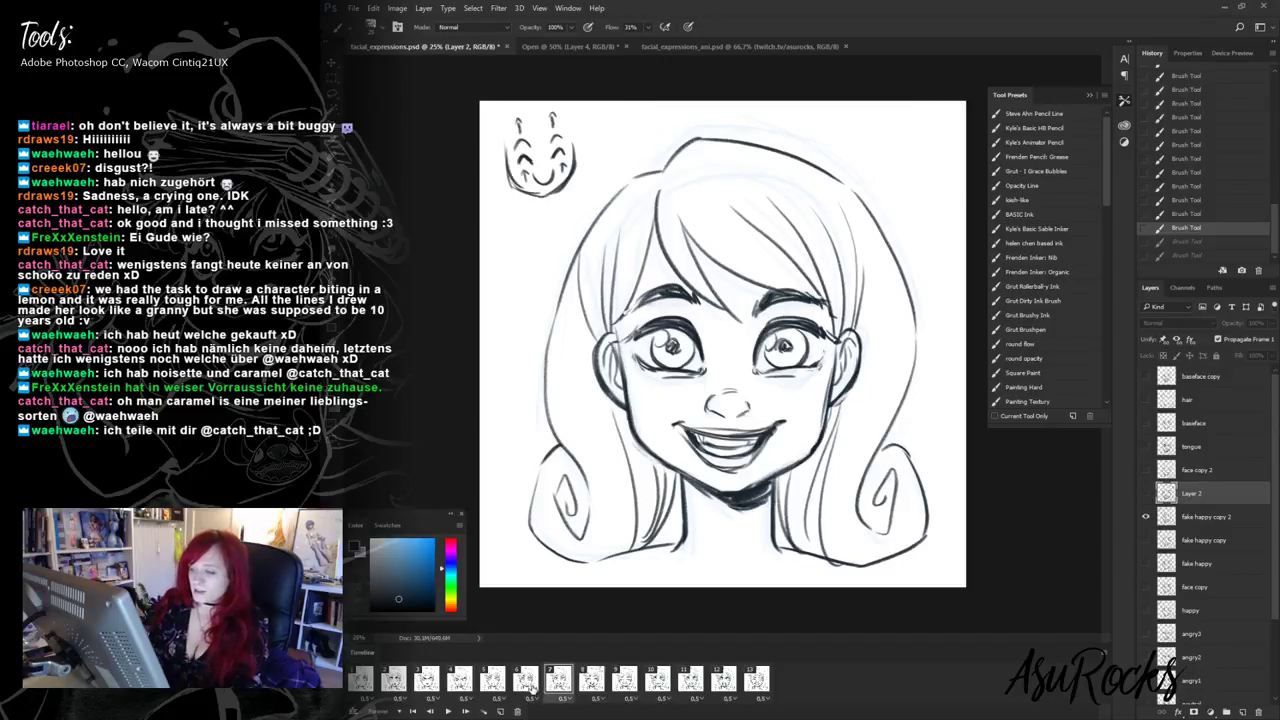
left_click(1205, 519)
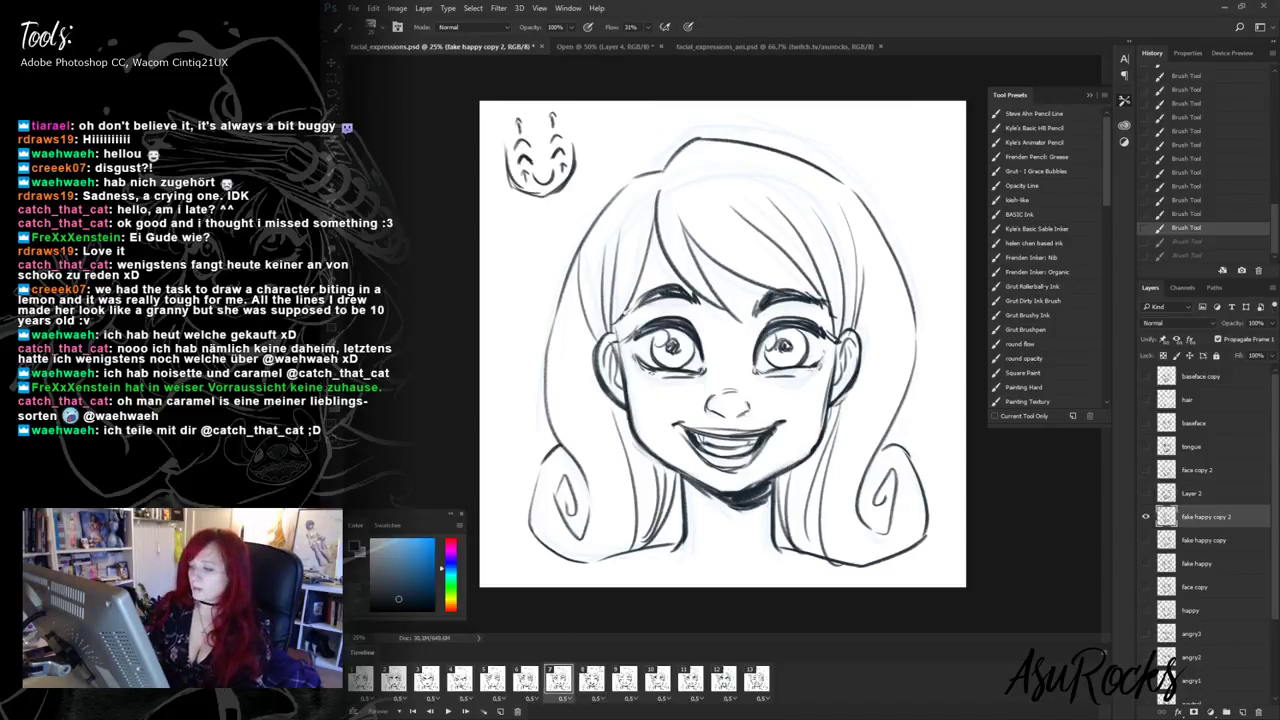
left_click(719, 359)
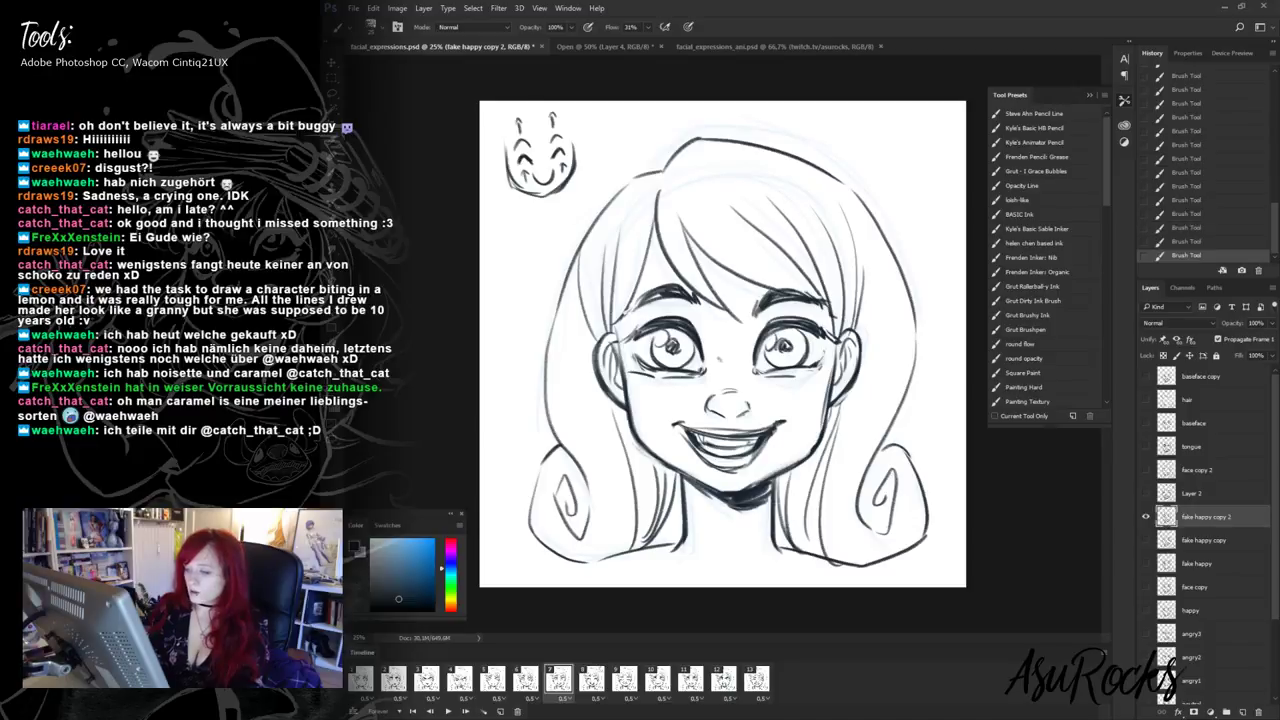
left_click_drag(805, 376, 828, 371)
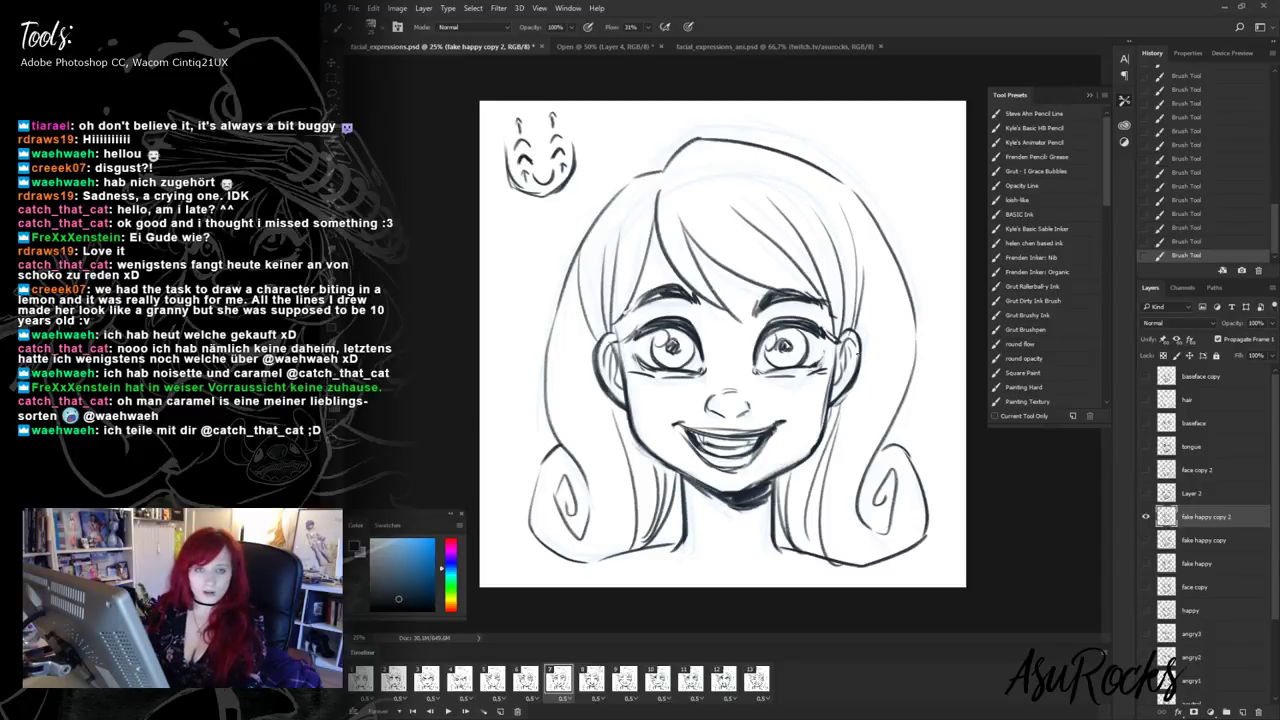
left_click_drag(648, 376, 628, 383)
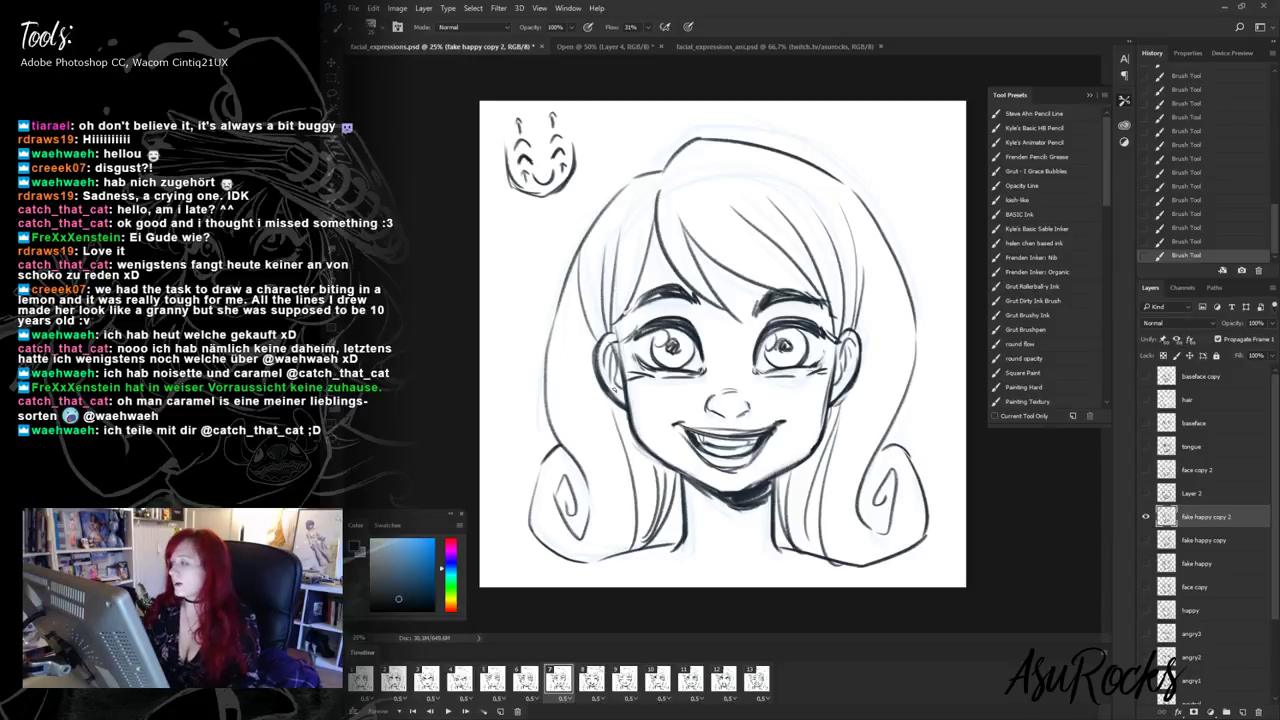
- Step back through the brush history to remove the trial crease lines below both eyes in frame 7
left_click(1210, 242)
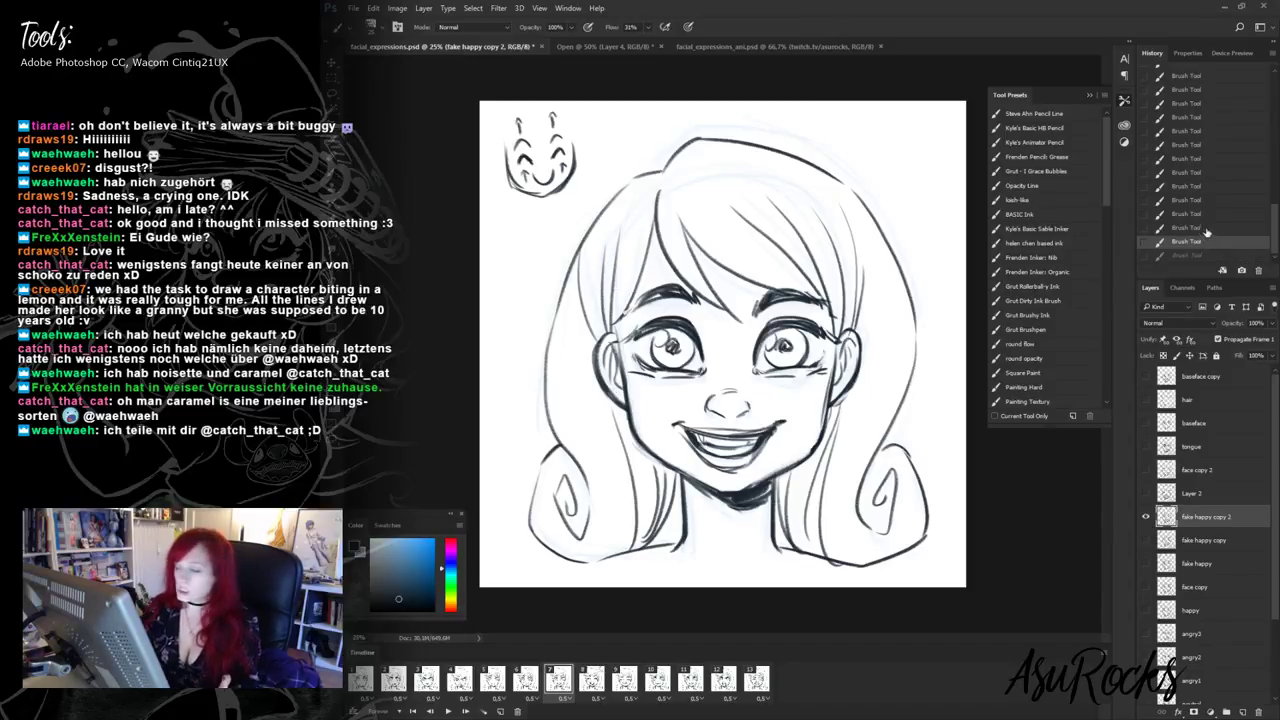
left_click(1207, 228)
left_click(1206, 214)
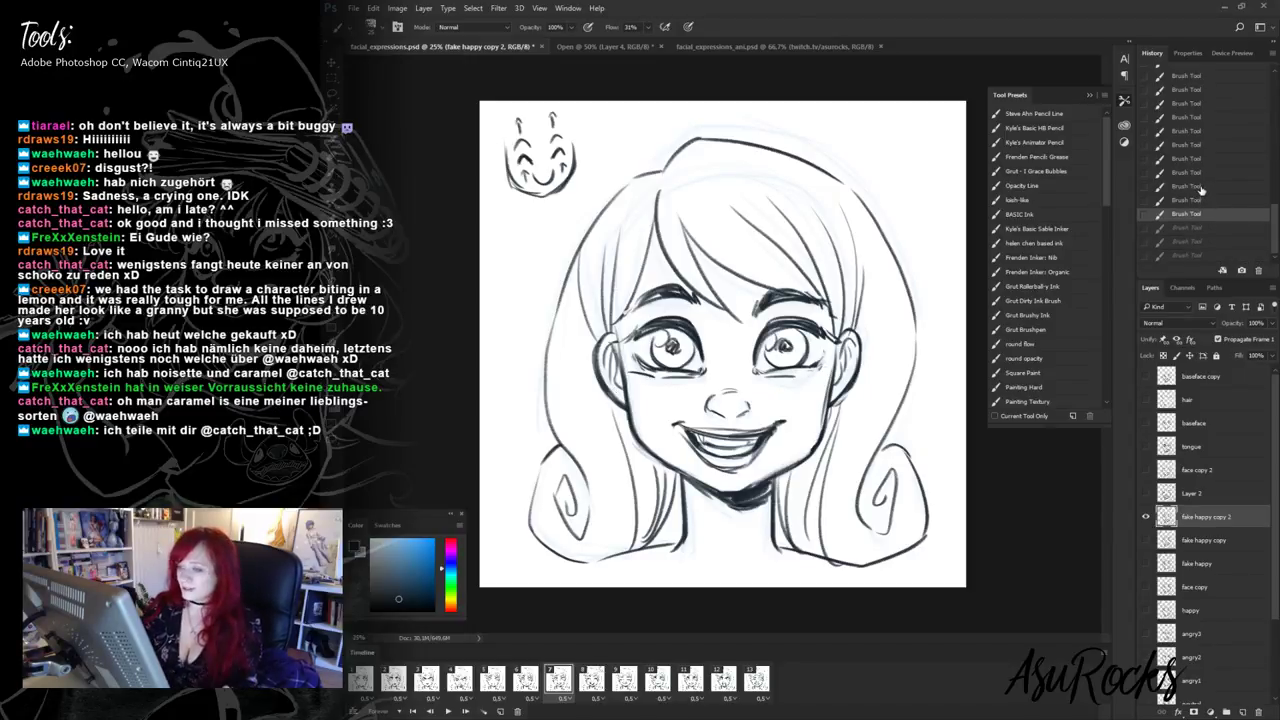
left_click(1193, 187)
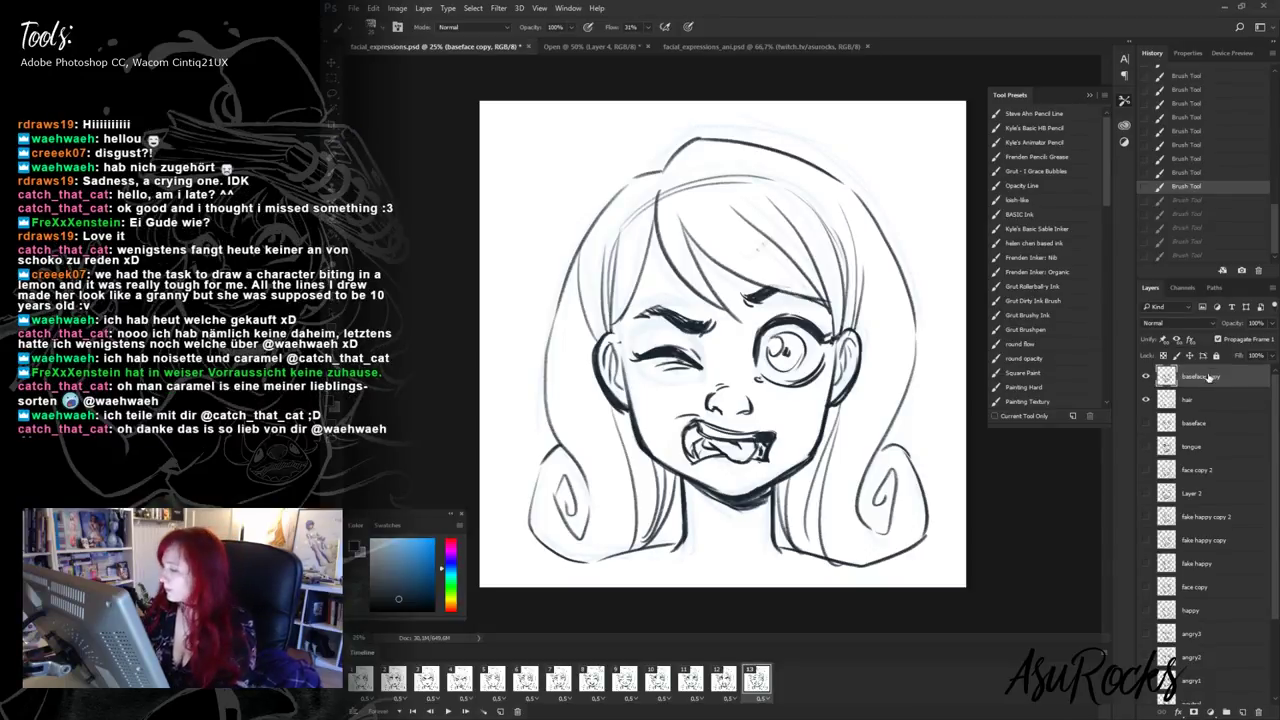
- Erase and darken the lines at the open mouth's outer corner on the baseface copy layer in frame 13, and check the layer's visibility
key("shift+alt+r")
mouse_move(727, 448)
left_mouse_down()
mouse_move(742, 465)
mouse_move(708, 462)
mouse_move(732, 464)
mouse_move(759, 431)
left_mouse_up()
key("shift+alt+n")
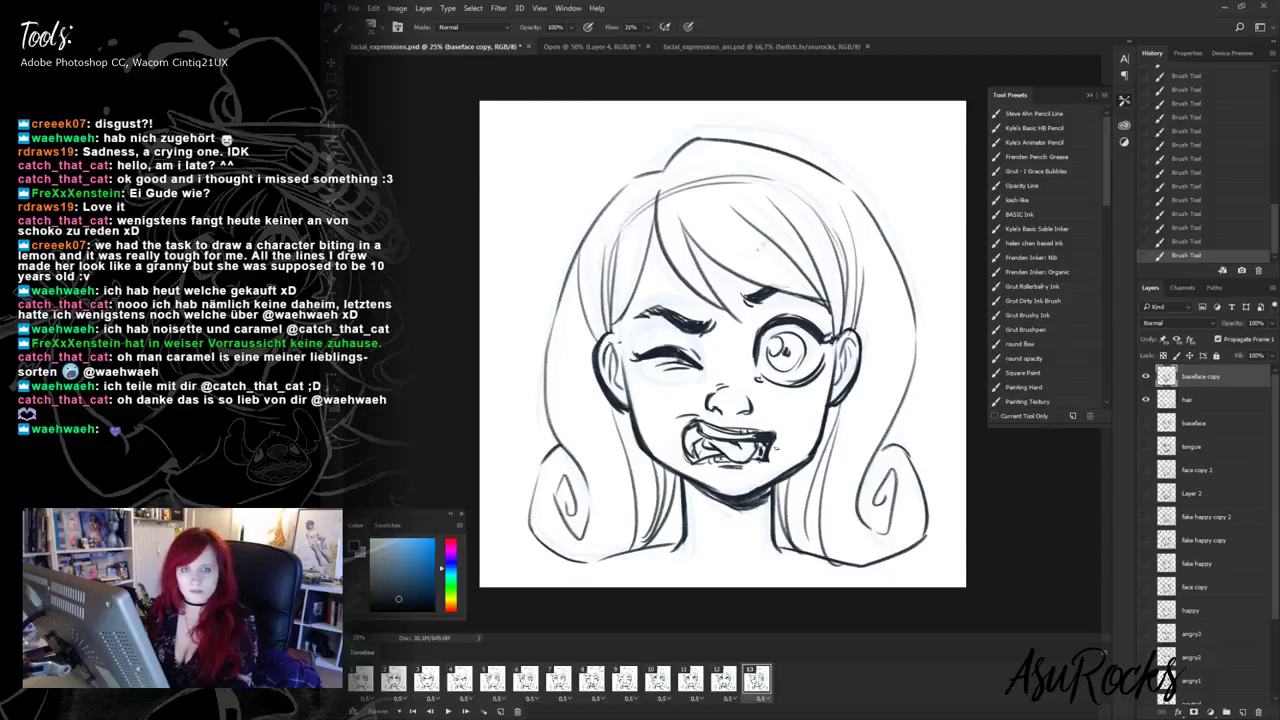
left_click(1146, 376)
left_click(1146, 376)
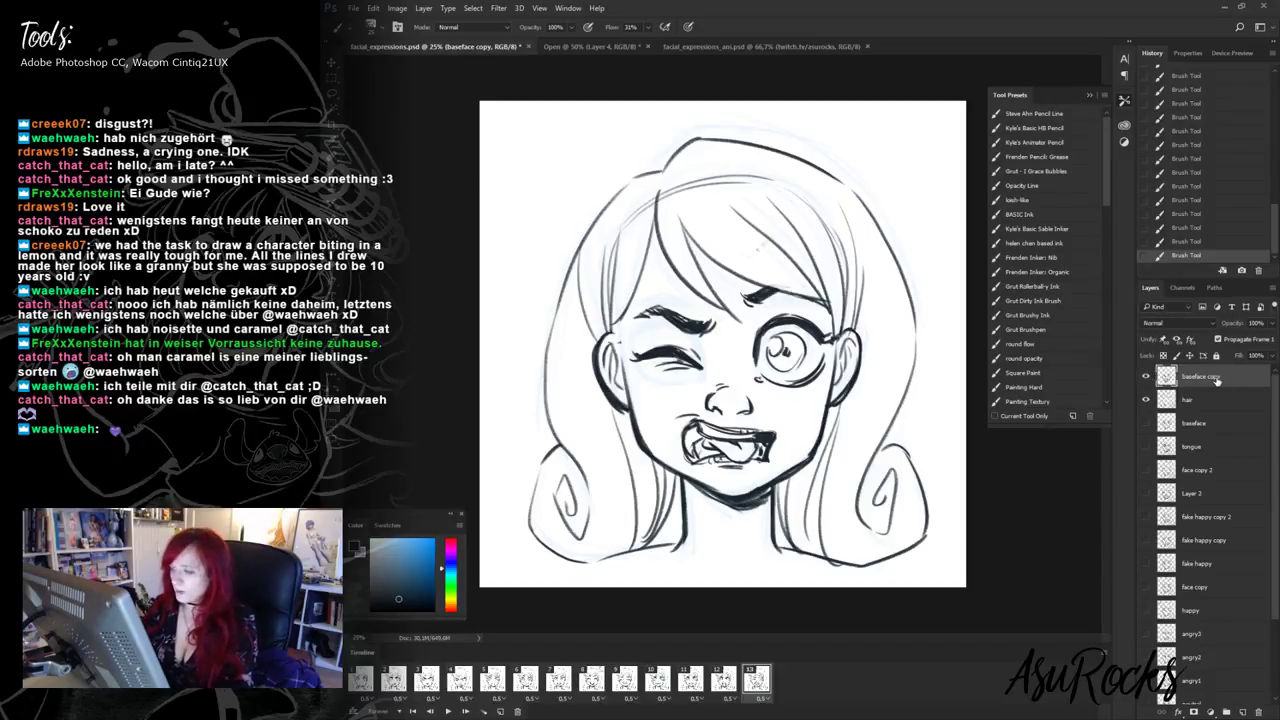
- Erase and redraw the lower lid of the wide-open eye on the baseface copy layer, and compare it with an earlier history state
key("shift+alt+r")
left_click_drag(783, 382, 812, 378)
key("shift+alt+n")
mouse_move(804, 382)
left_mouse_down()
mouse_move(816, 374)
mouse_move(788, 381)
left_mouse_up()
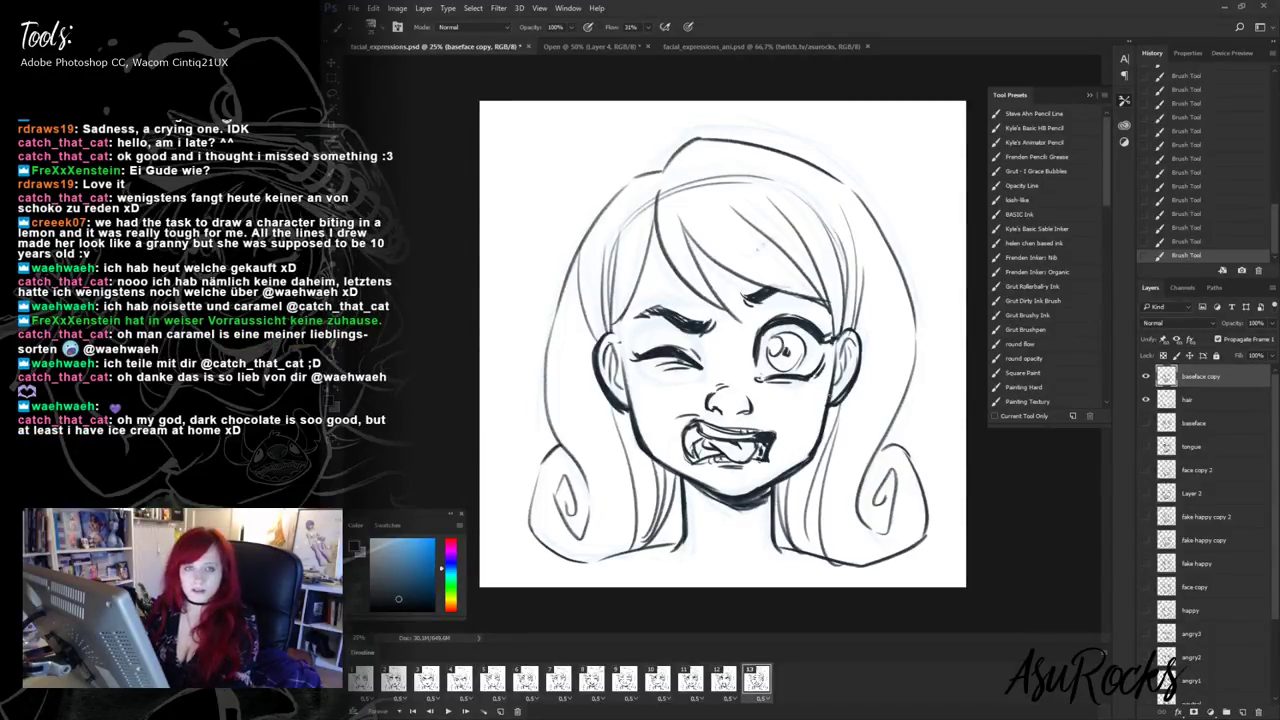
left_click_drag(798, 375, 822, 363)
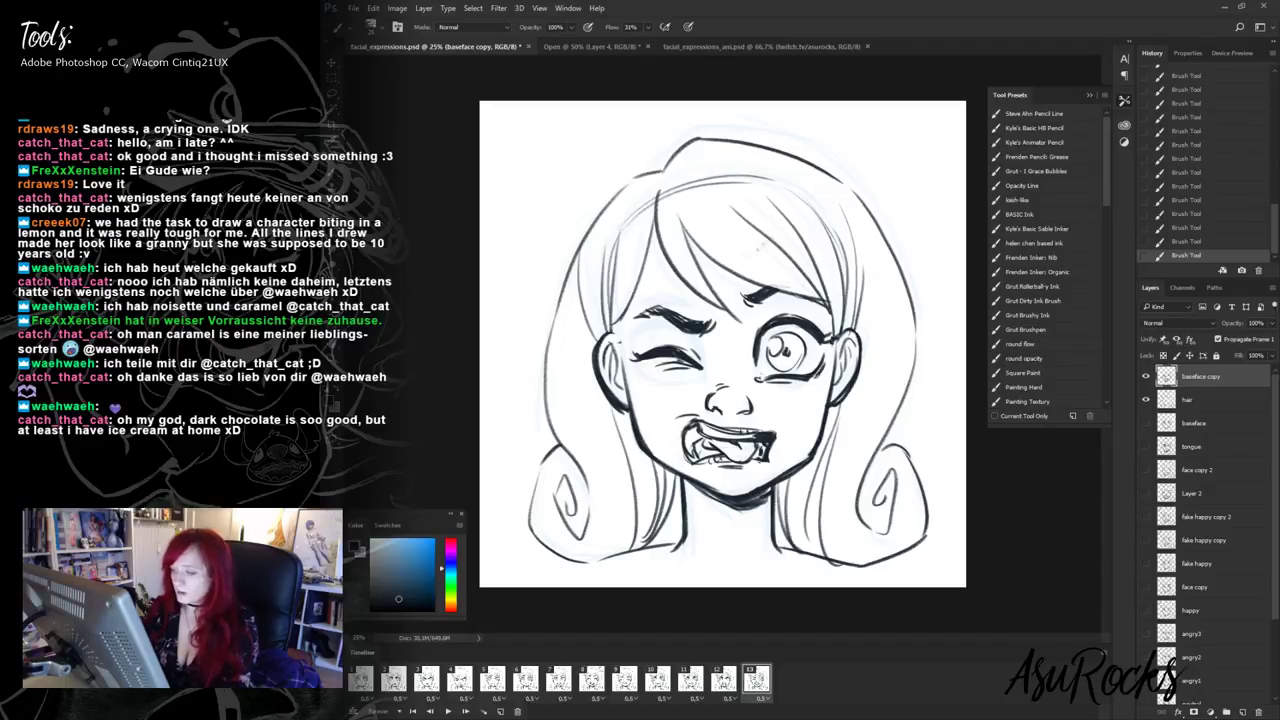
left_click(1237, 90)
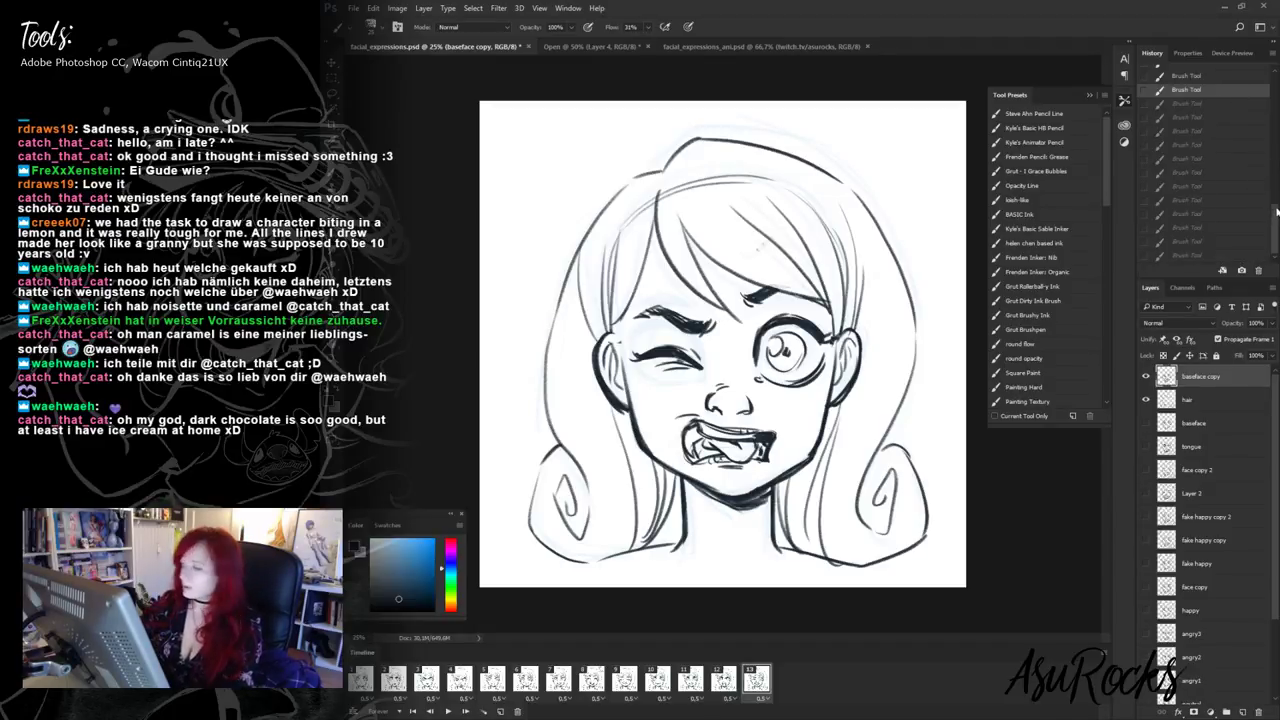
left_click(1186, 256)
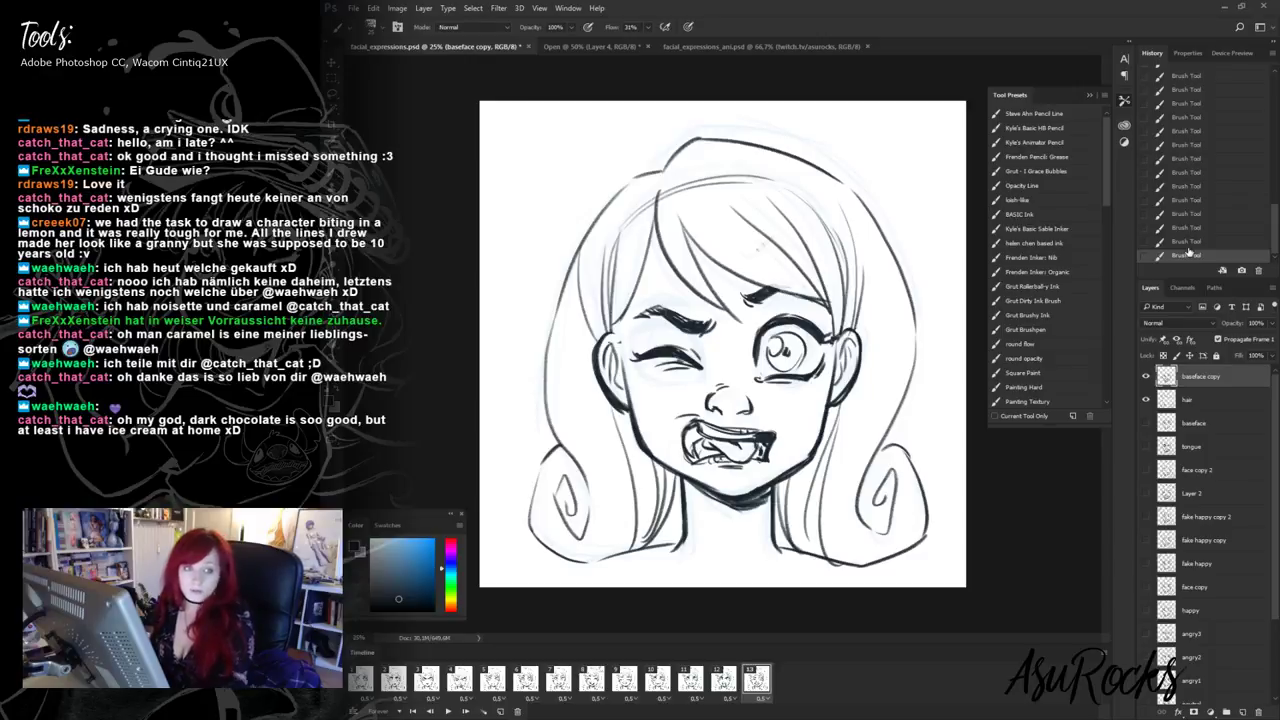
- Compare the disgusted face in frame 13 with the tongue face in frame 12 and the face in frame 1
left_click(727, 682)
left_click(752, 682)
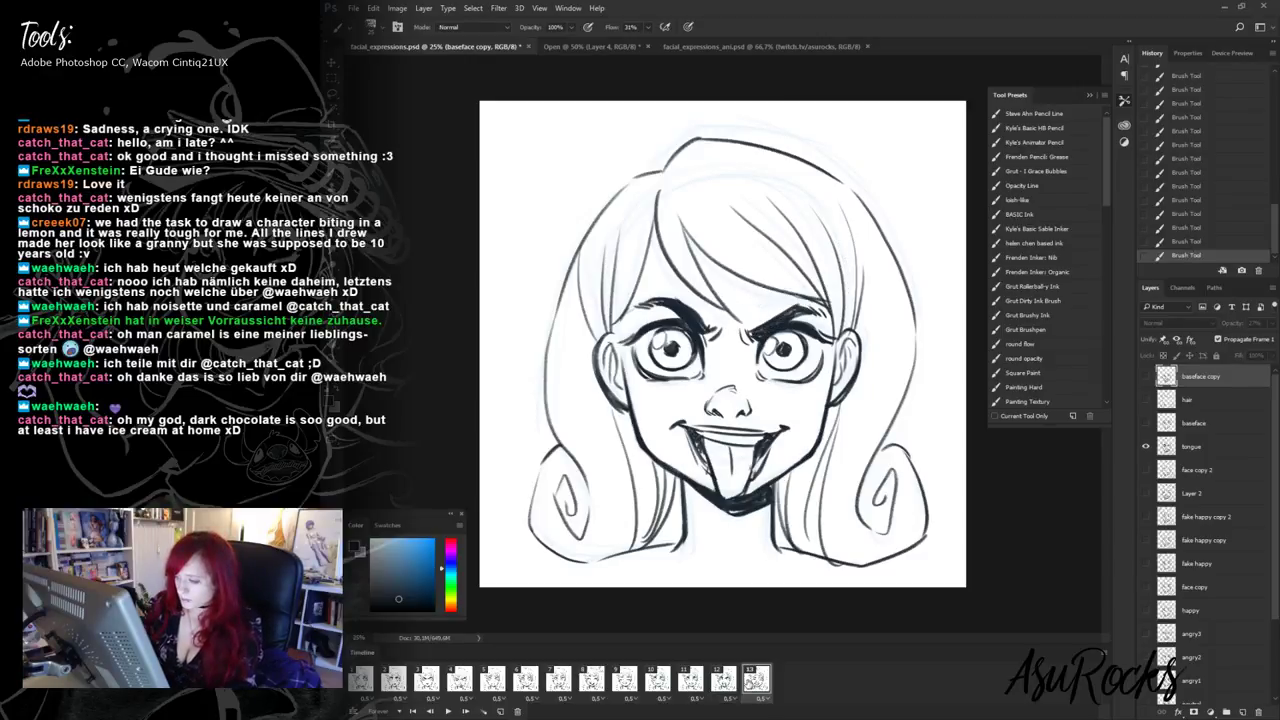
left_click(727, 682)
left_click(751, 683)
left_click(727, 683)
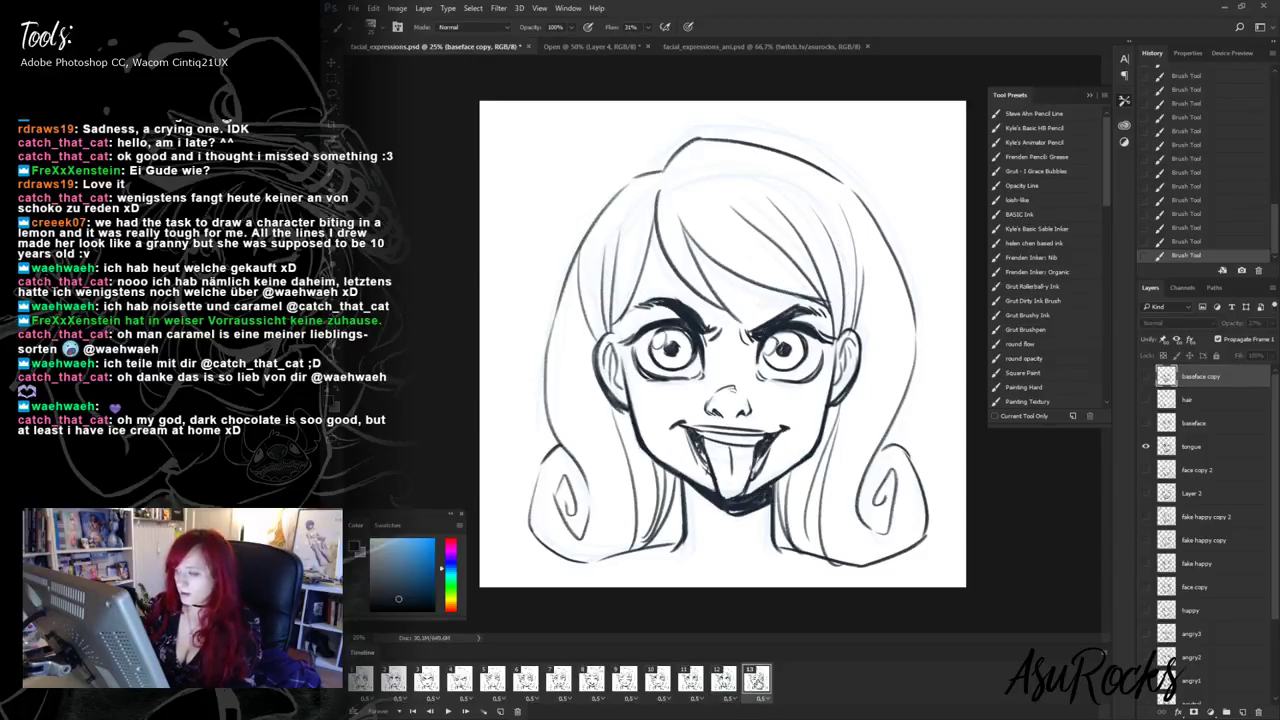
left_click(750, 680)
left_click(728, 682)
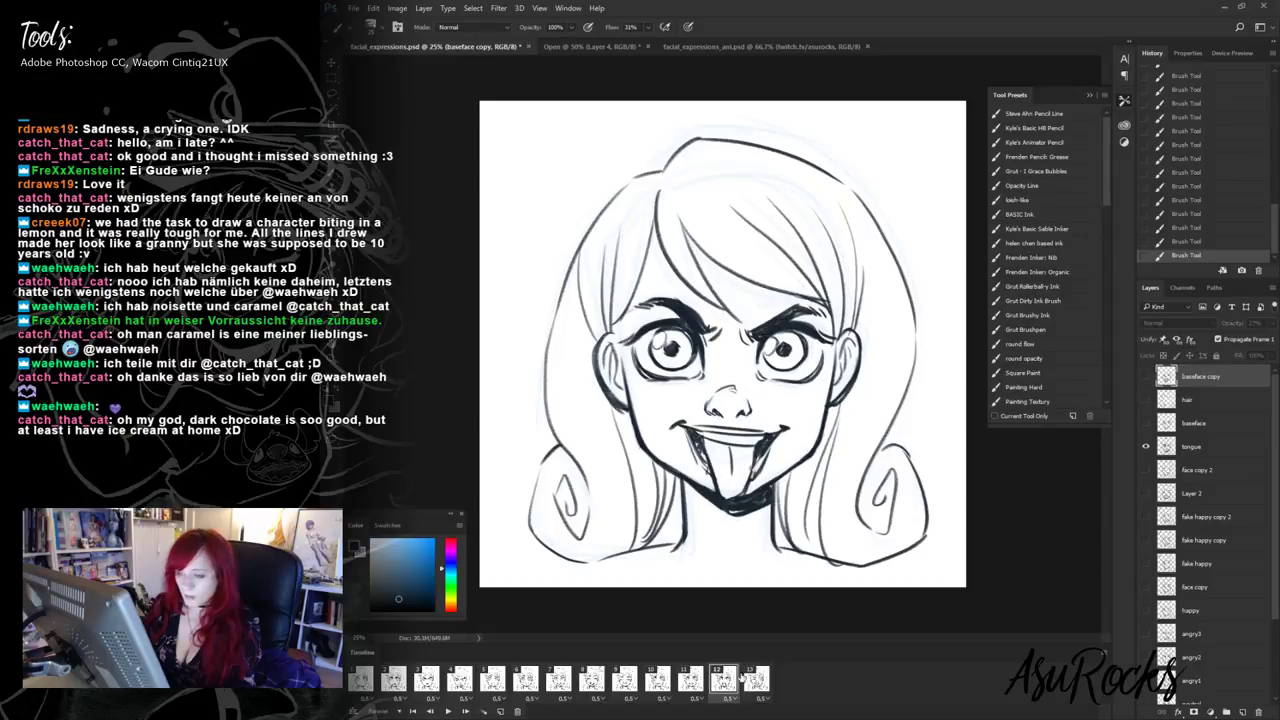
left_click(362, 680)
left_click(758, 684)
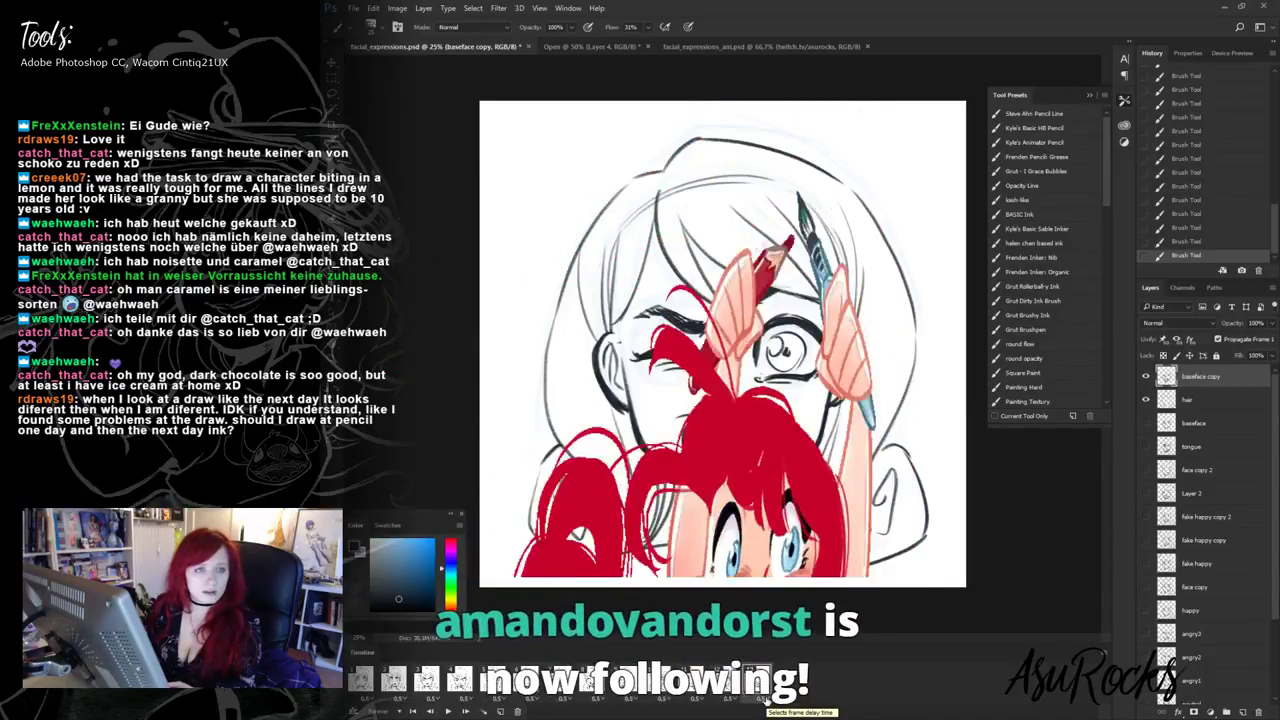
key("space")
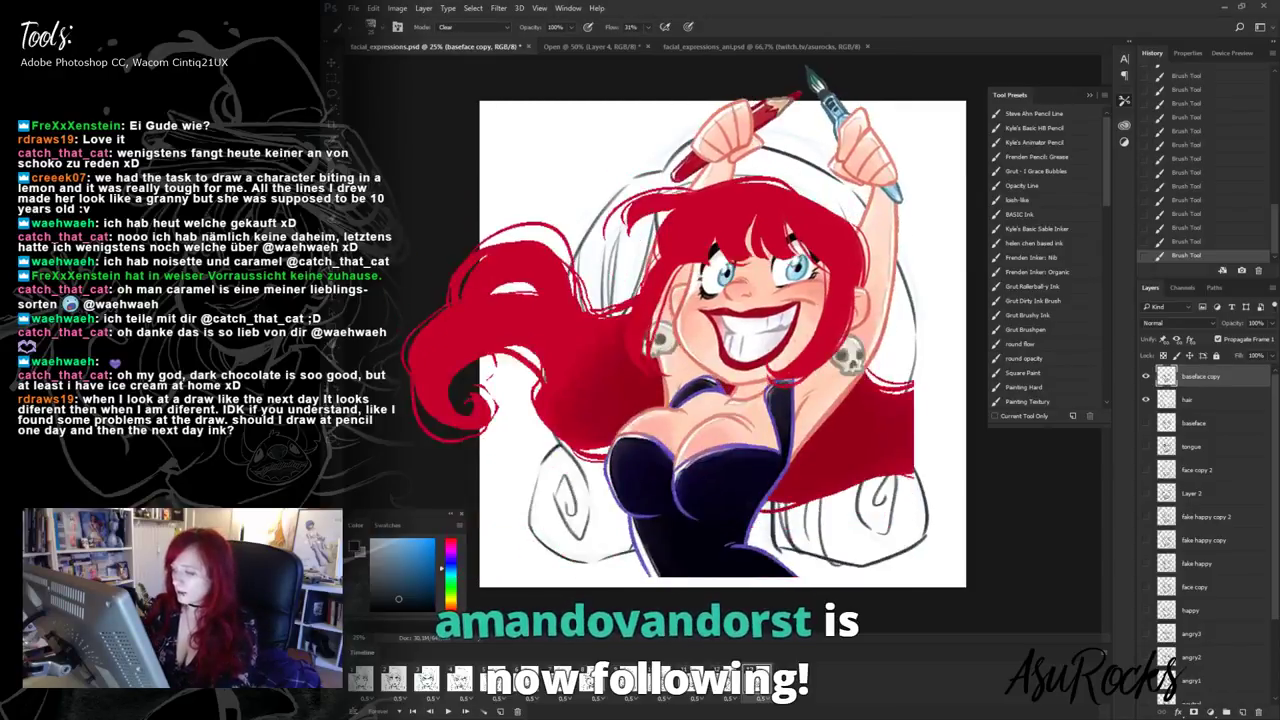
key("shift+alt+n")
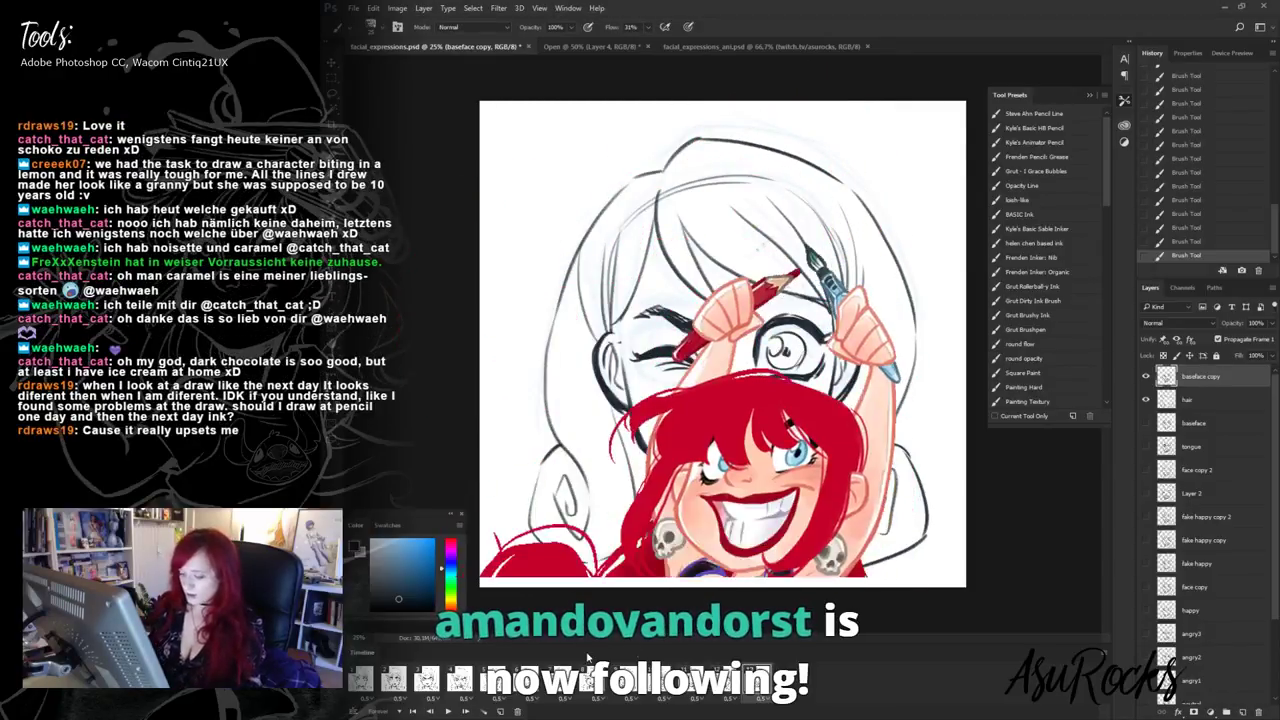
key("space")
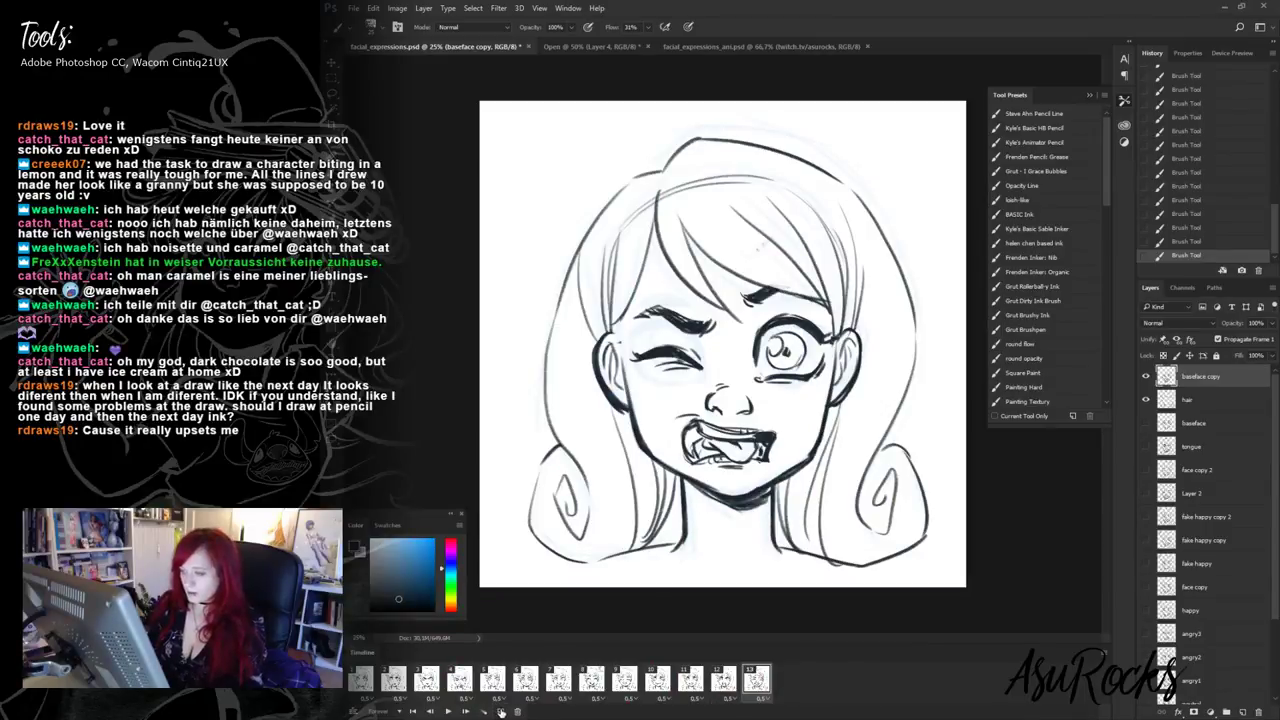
- Duplicate frame 13 once to make frame 14, and replace the baseface copy layer there with the visible baseface layer
left_click(501, 711)
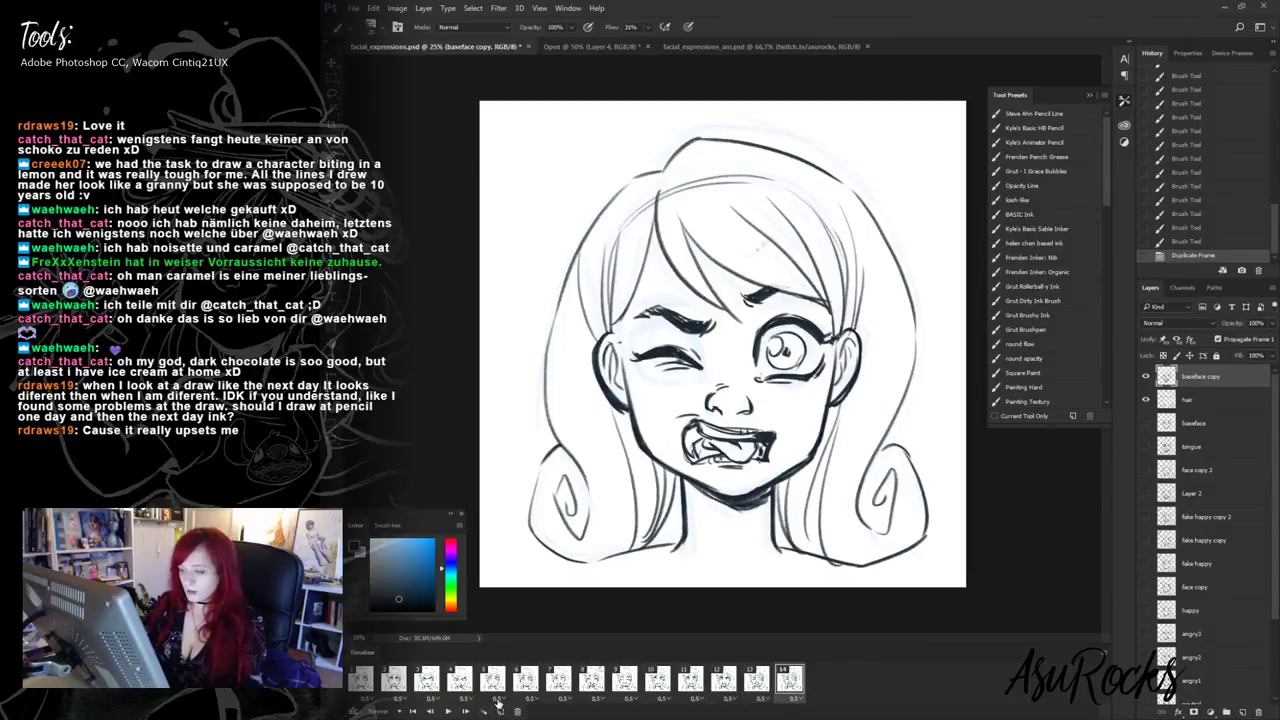
left_click(501, 711)
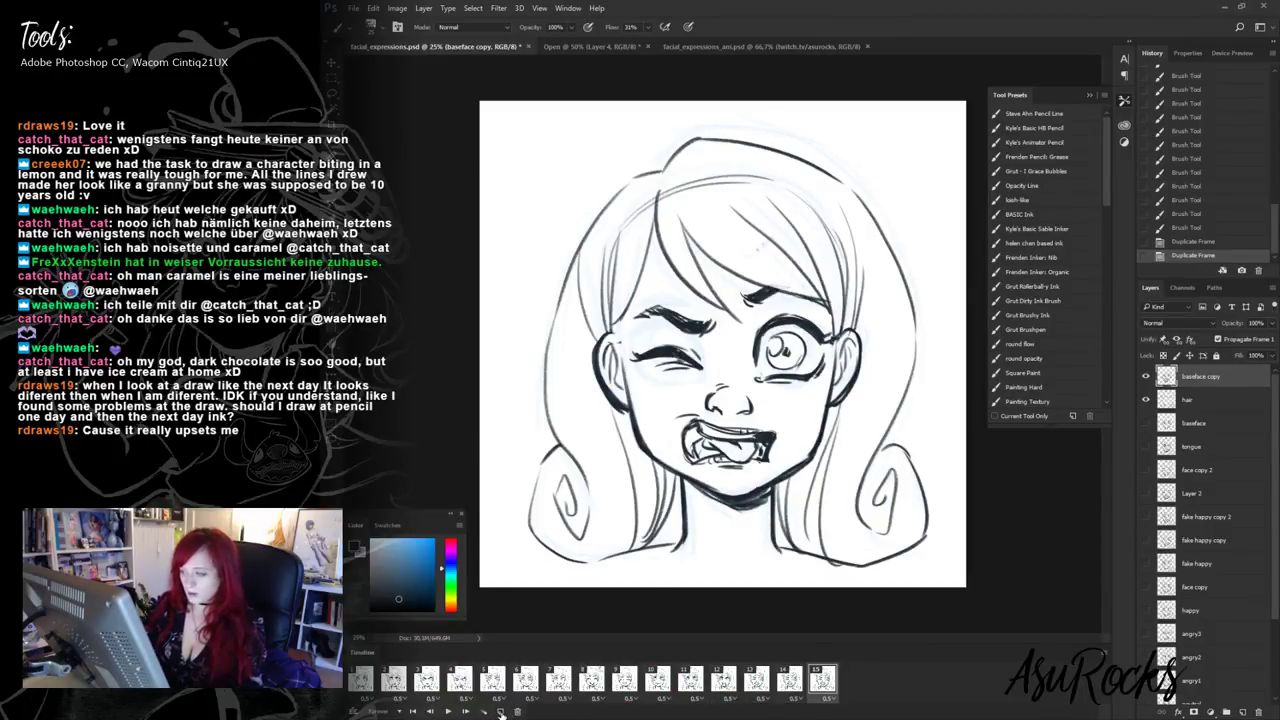
left_click(1193, 243)
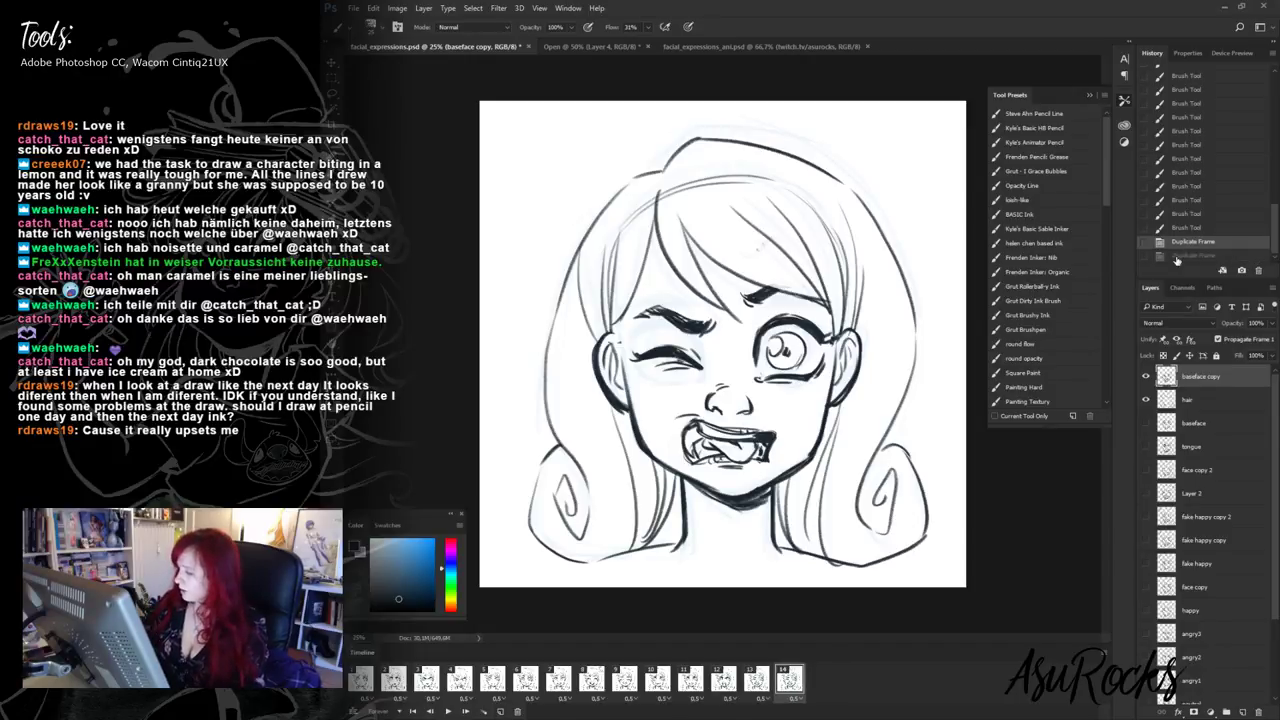
left_click(1146, 376)
left_click(1146, 422)
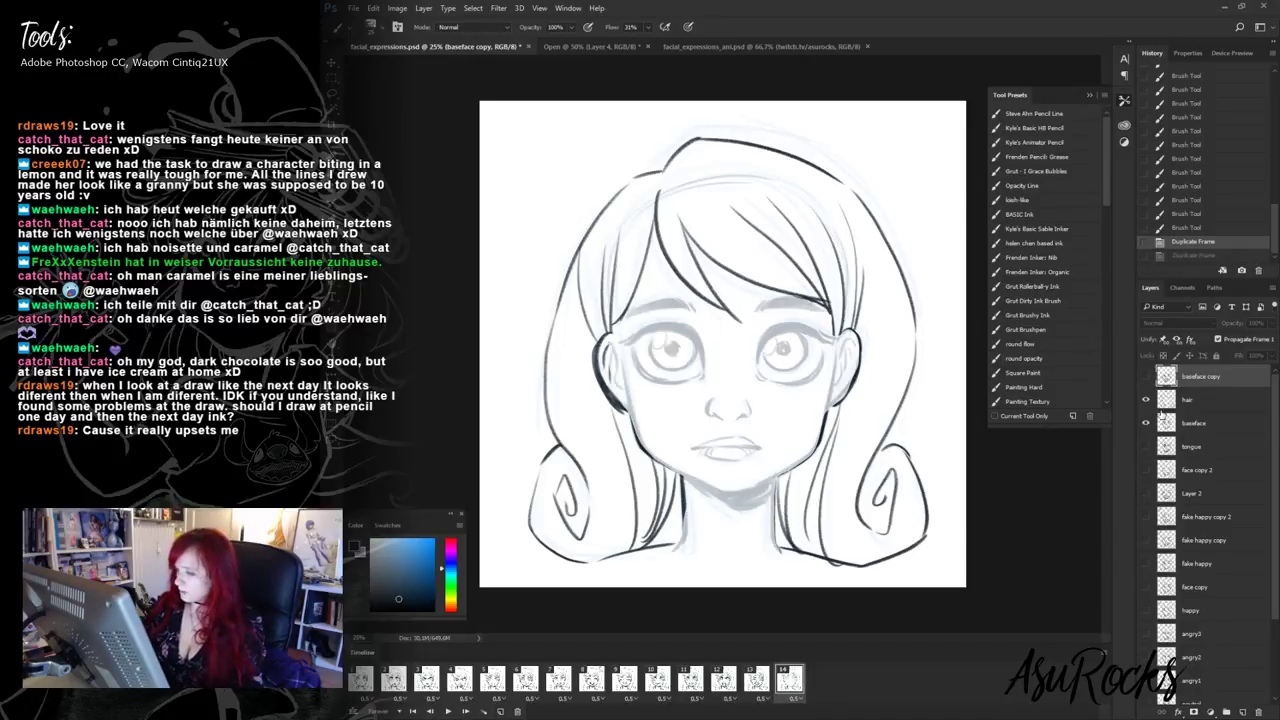
- Add a new layer above the baseface copy layer, and lower the baseface layer's opacity for use as a faint drawing guide
left_click(1222, 424)
left_click(1271, 323)
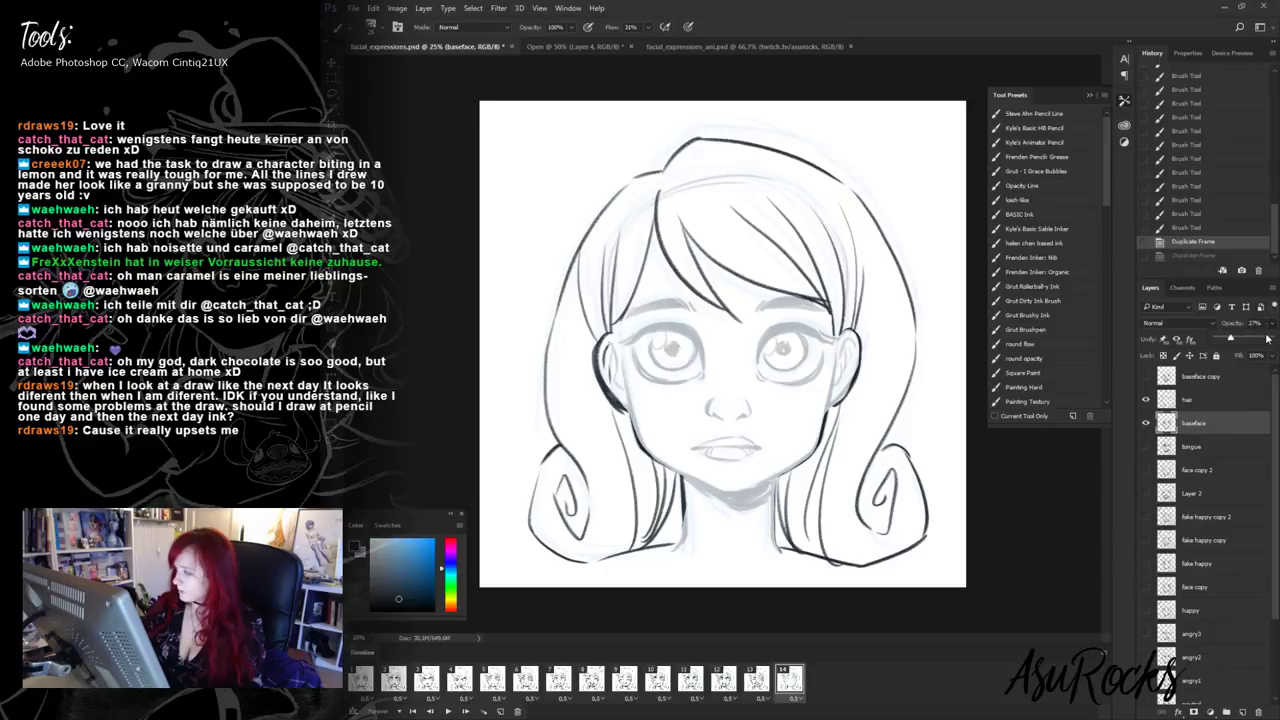
left_click_drag(1267, 338, 1237, 346)
left_click(1215, 377)
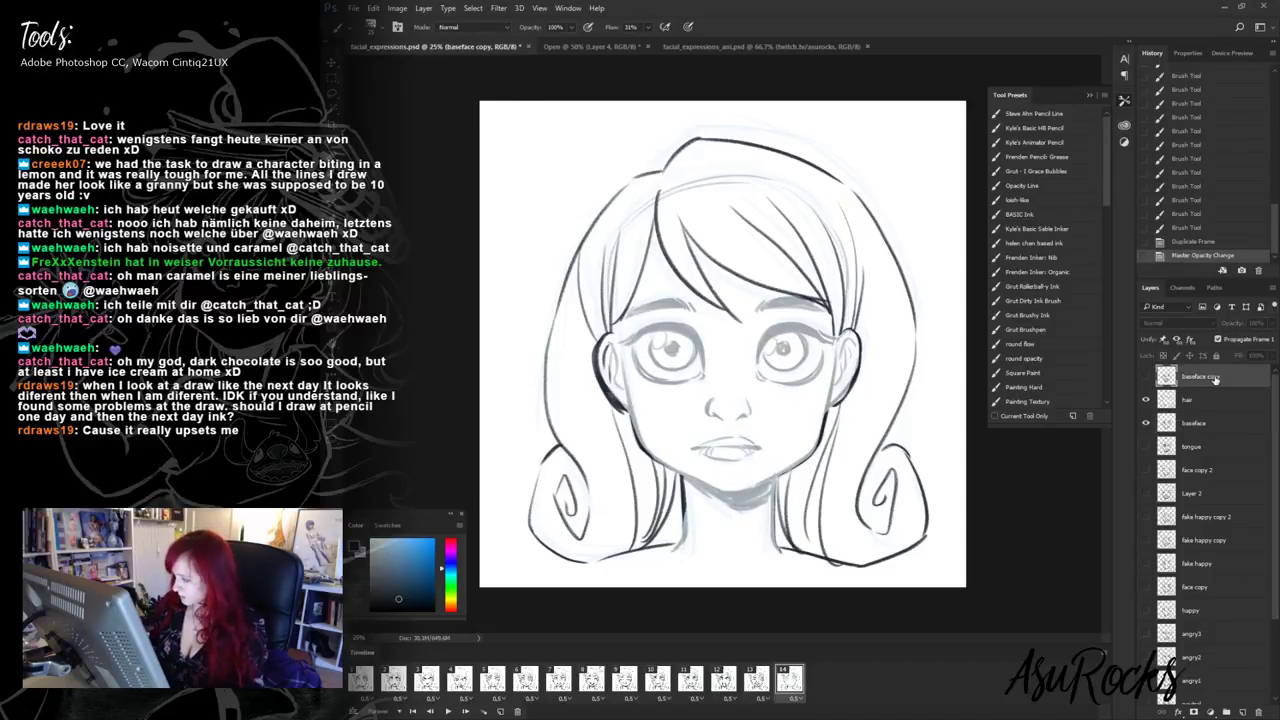
left_click(1242, 712)
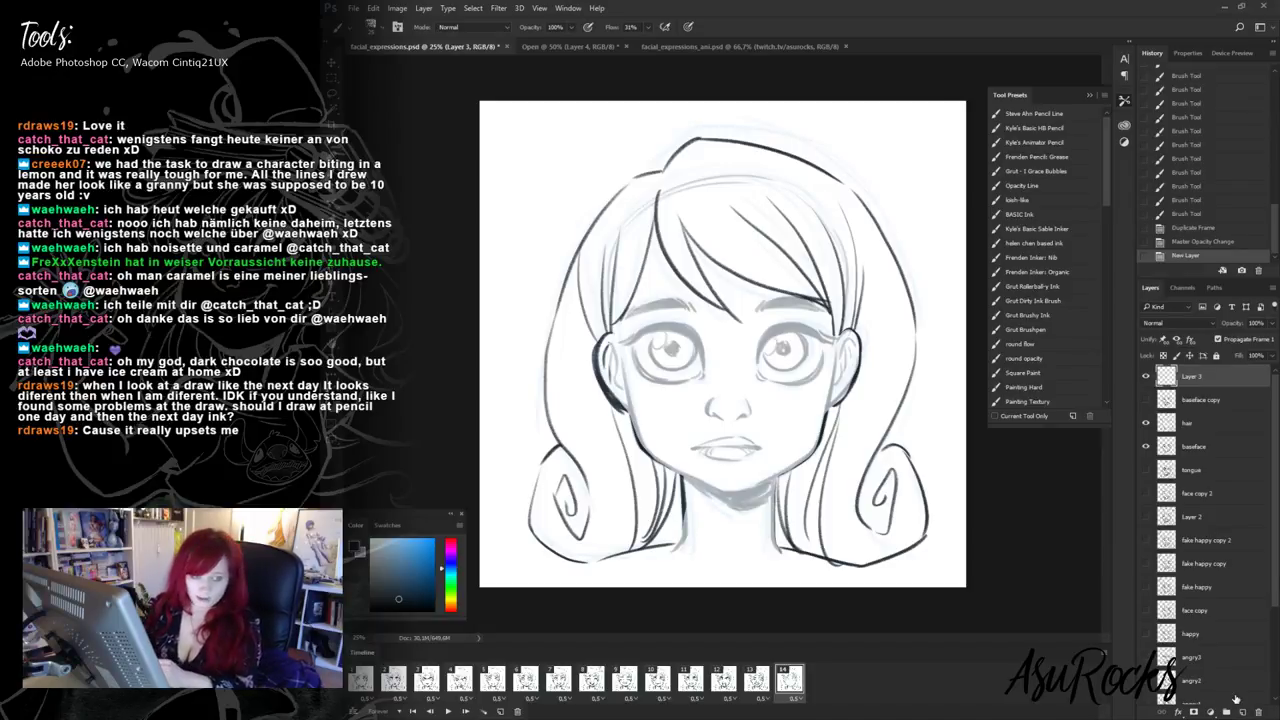
left_click(1207, 450)
left_click(1268, 324)
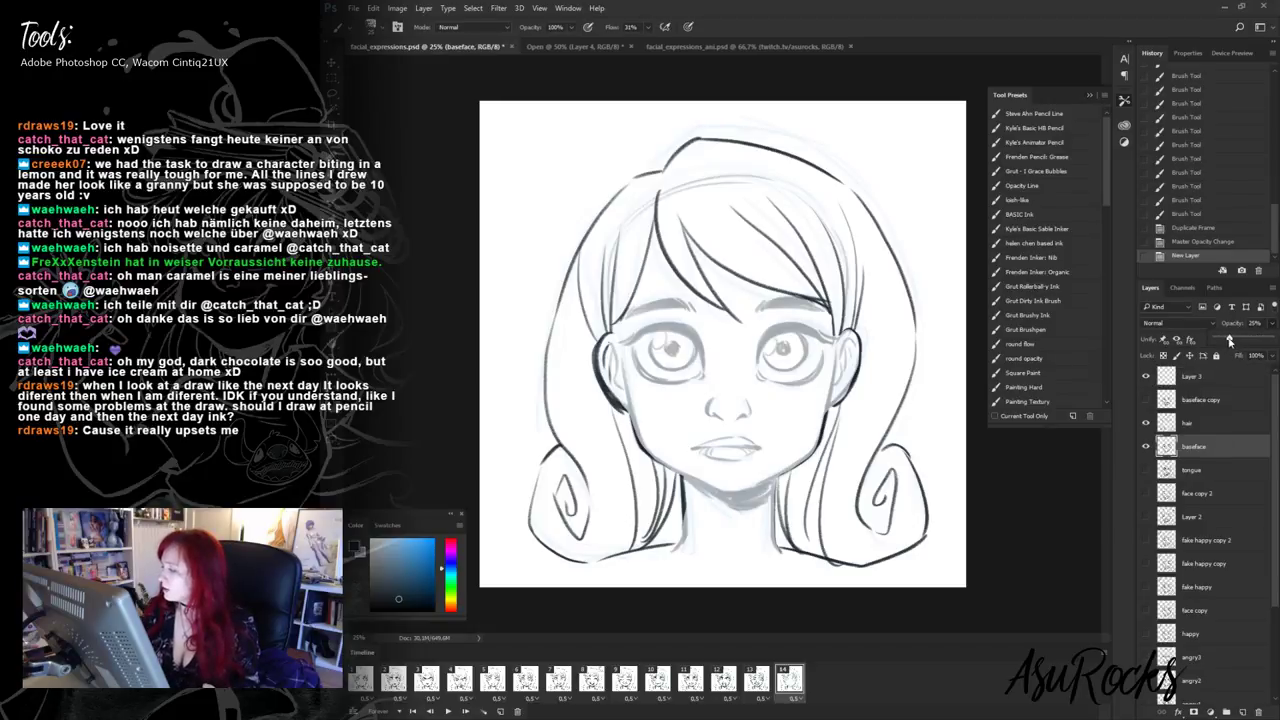
left_click_drag(1233, 340, 1223, 342)
left_click(1210, 385)
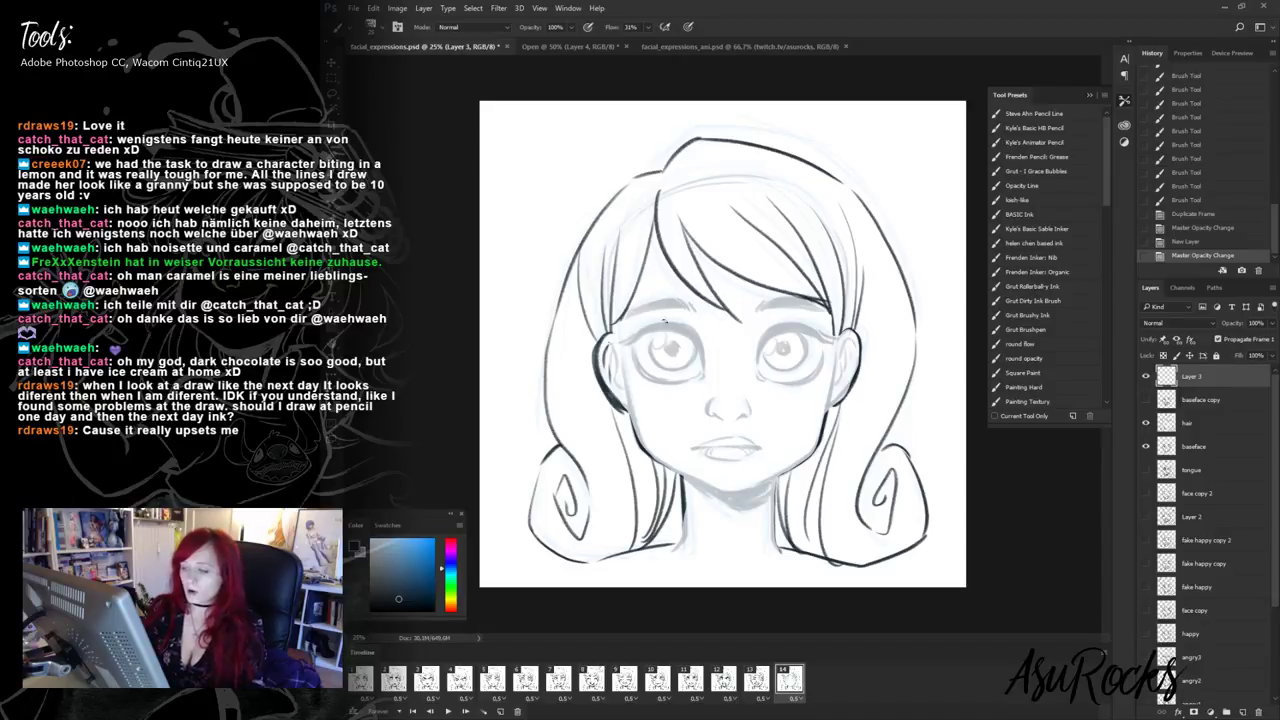
- Try an eyebrow stroke slanting down toward the nose over one eye on Layer 3
left_click_drag(636, 314, 707, 330)
left_click(1196, 243)
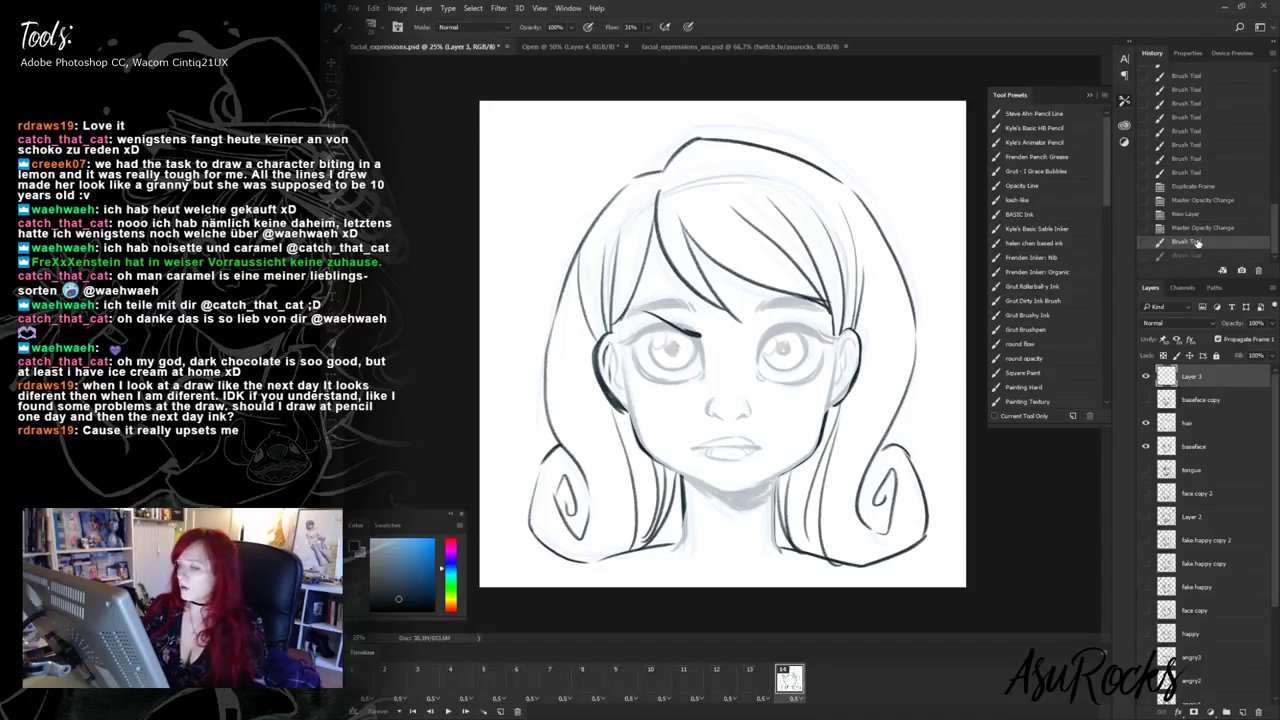
left_click(1207, 230)
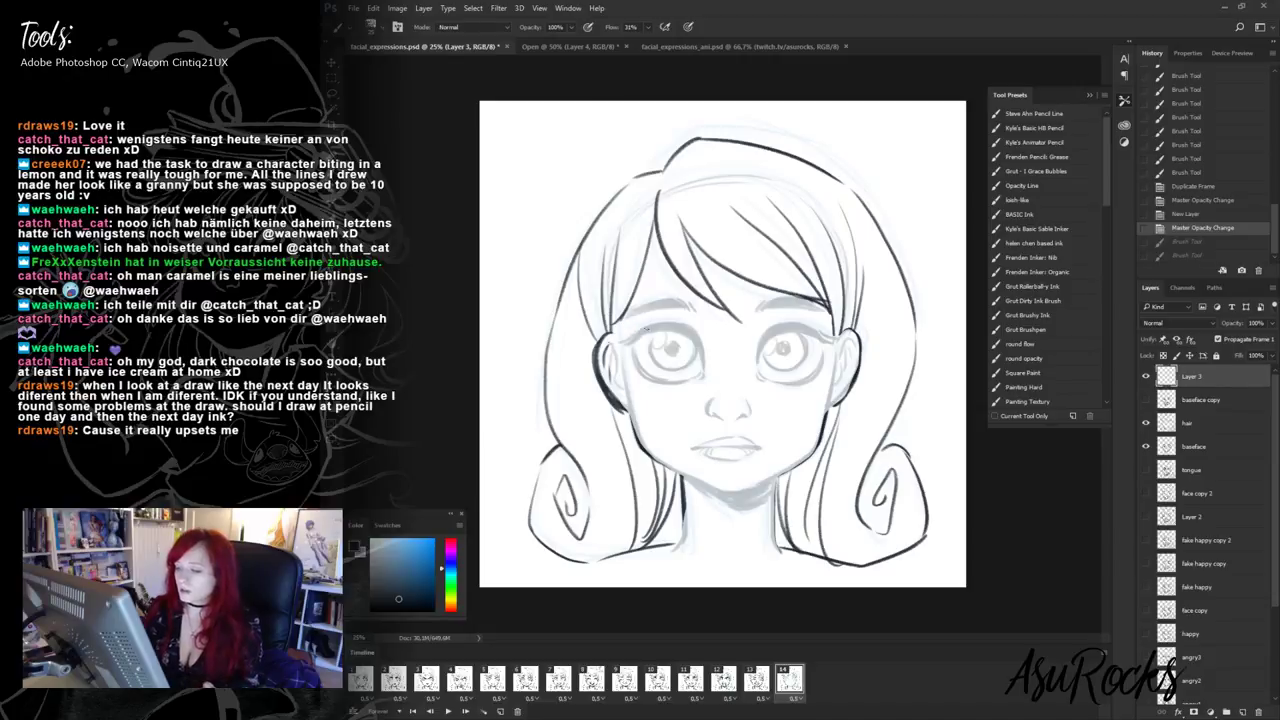
- Draw dark, low eyebrows with raised inner ends and small frown creases above both eyes on Layer 3
mouse_move(648, 329)
left_mouse_down()
mouse_move(686, 326)
mouse_move(700, 309)
mouse_move(690, 314)
left_mouse_up()
mouse_move(665, 322)
left_mouse_down()
mouse_move(696, 316)
mouse_move(654, 323)
left_mouse_up()
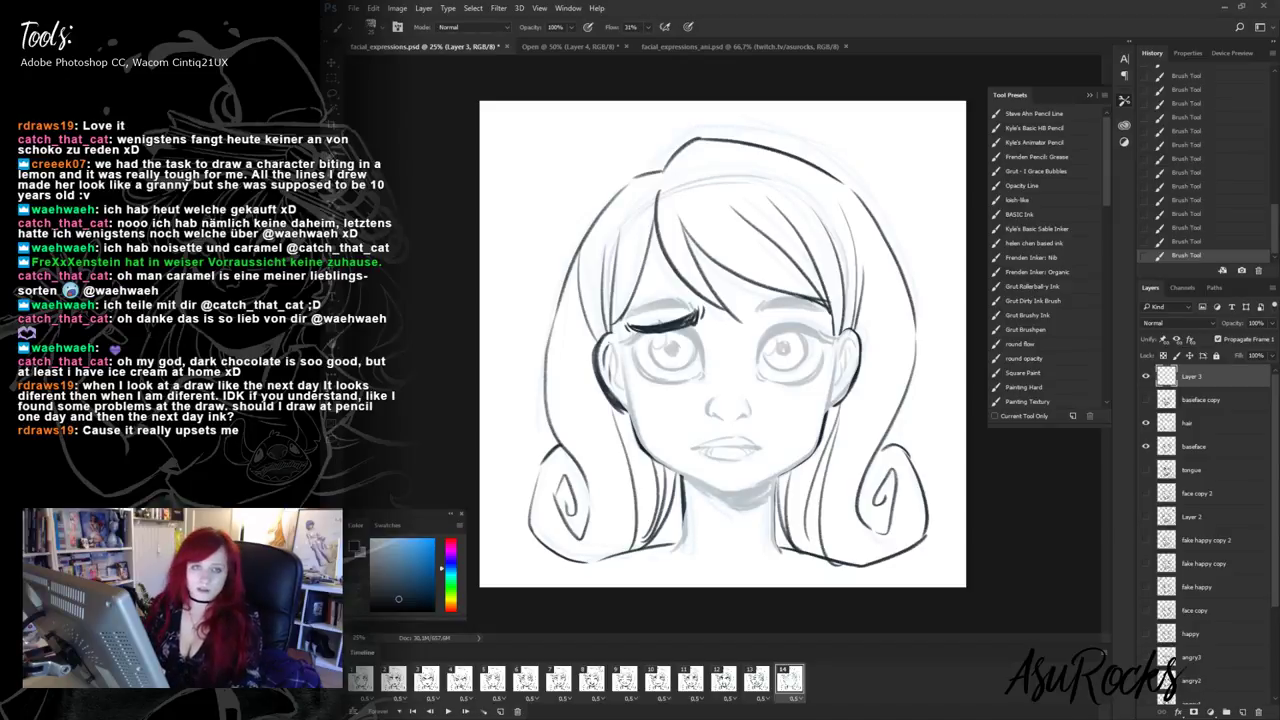
mouse_move(504, 130)
left_mouse_down()
mouse_move(514, 144)
mouse_move(528, 132)
left_mouse_up()
key("ctrl+z")
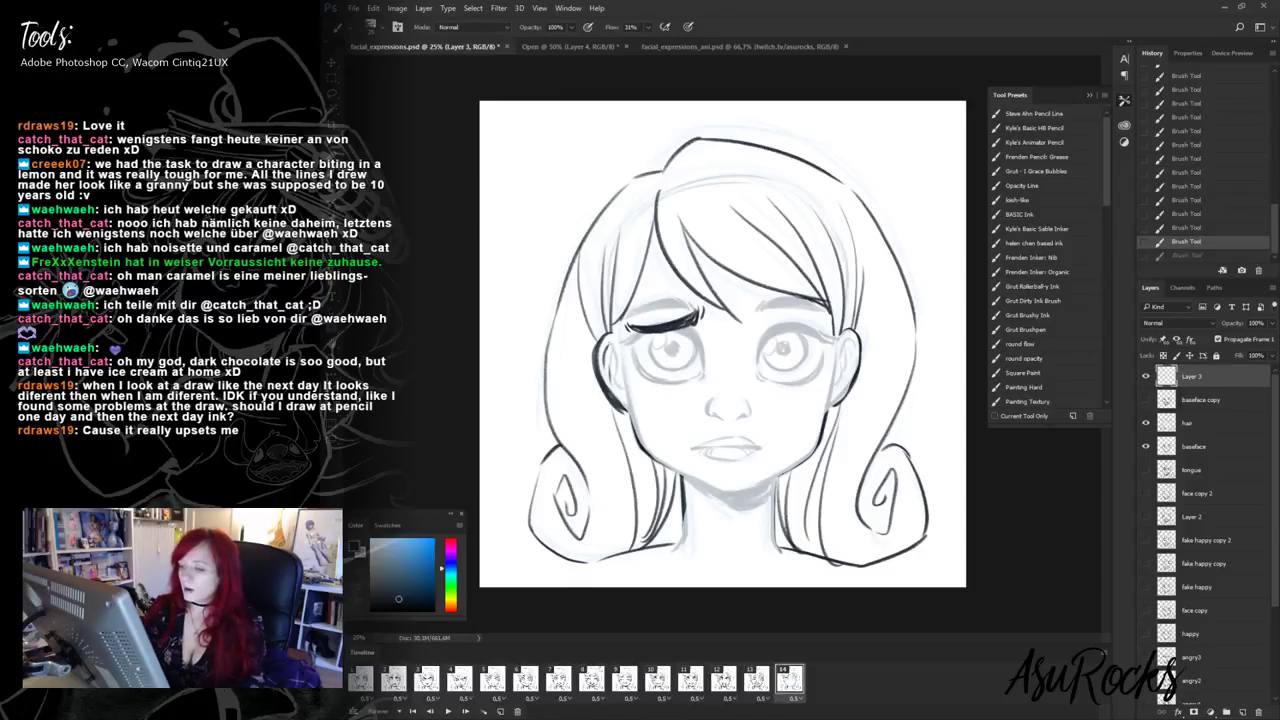
left_click_drag(644, 331, 695, 322)
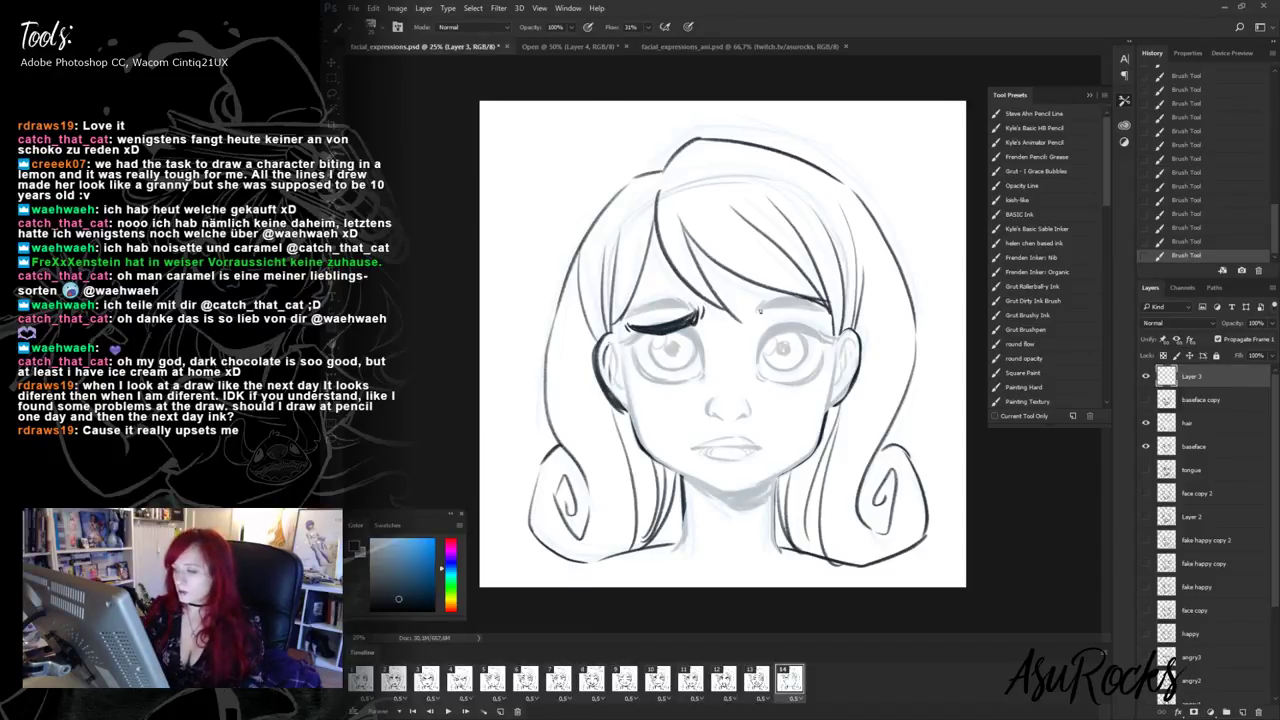
mouse_move(759, 311)
left_mouse_down()
mouse_move(781, 330)
mouse_move(824, 316)
mouse_move(822, 330)
mouse_move(834, 327)
left_mouse_up()
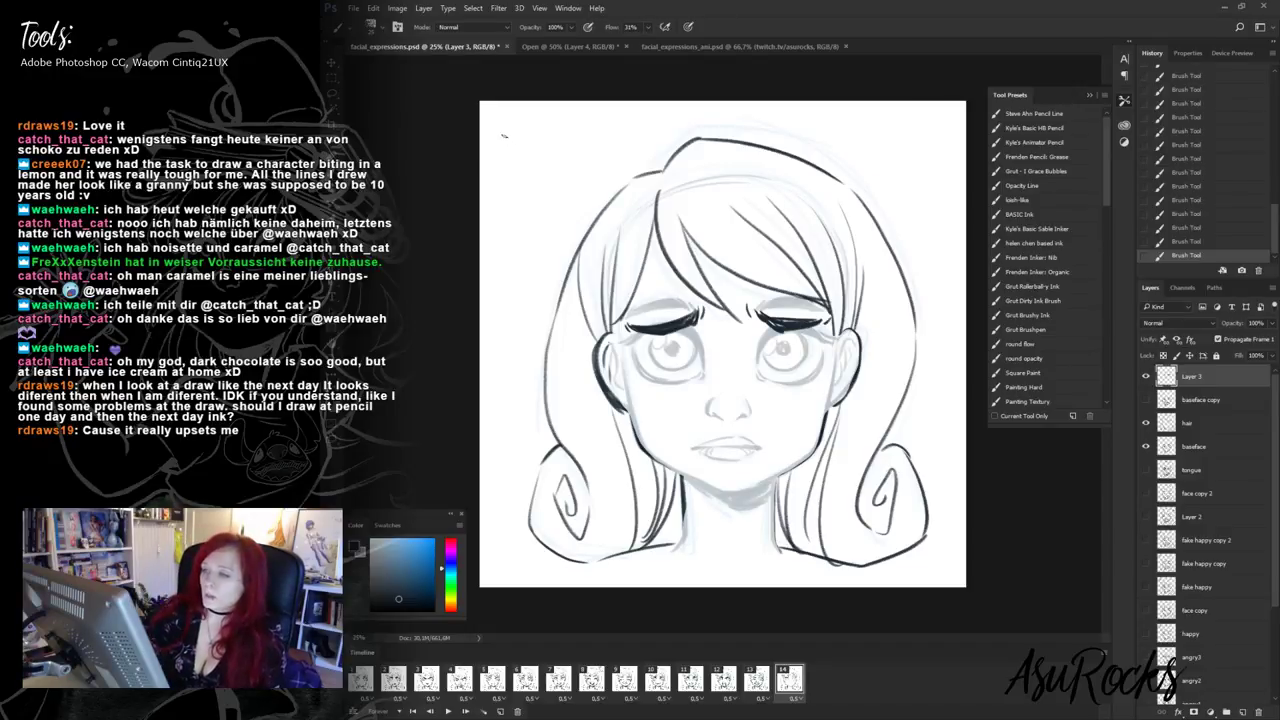
- Sketch a small sad face diagram beside the head, with a jaw outline, two curved eyes and a downturned mouth
mouse_move(504, 135)
left_mouse_down()
mouse_move(524, 182)
mouse_move(515, 172)
mouse_move(548, 180)
mouse_move(572, 160)
left_mouse_up()
left_click_drag(572, 134, 568, 166)
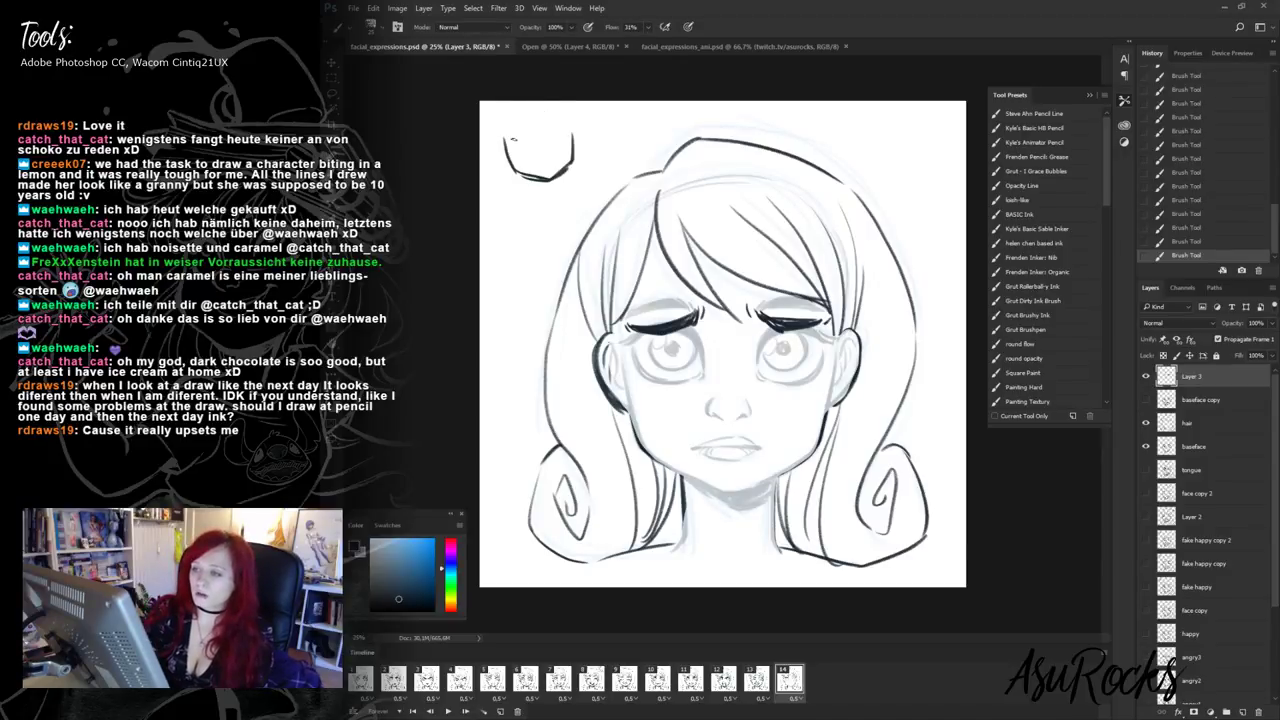
mouse_move(512, 140)
left_mouse_down()
mouse_move(520, 153)
mouse_move(527, 125)
mouse_move(572, 122)
mouse_move(567, 147)
left_mouse_up()
left_click_drag(539, 166, 556, 164)
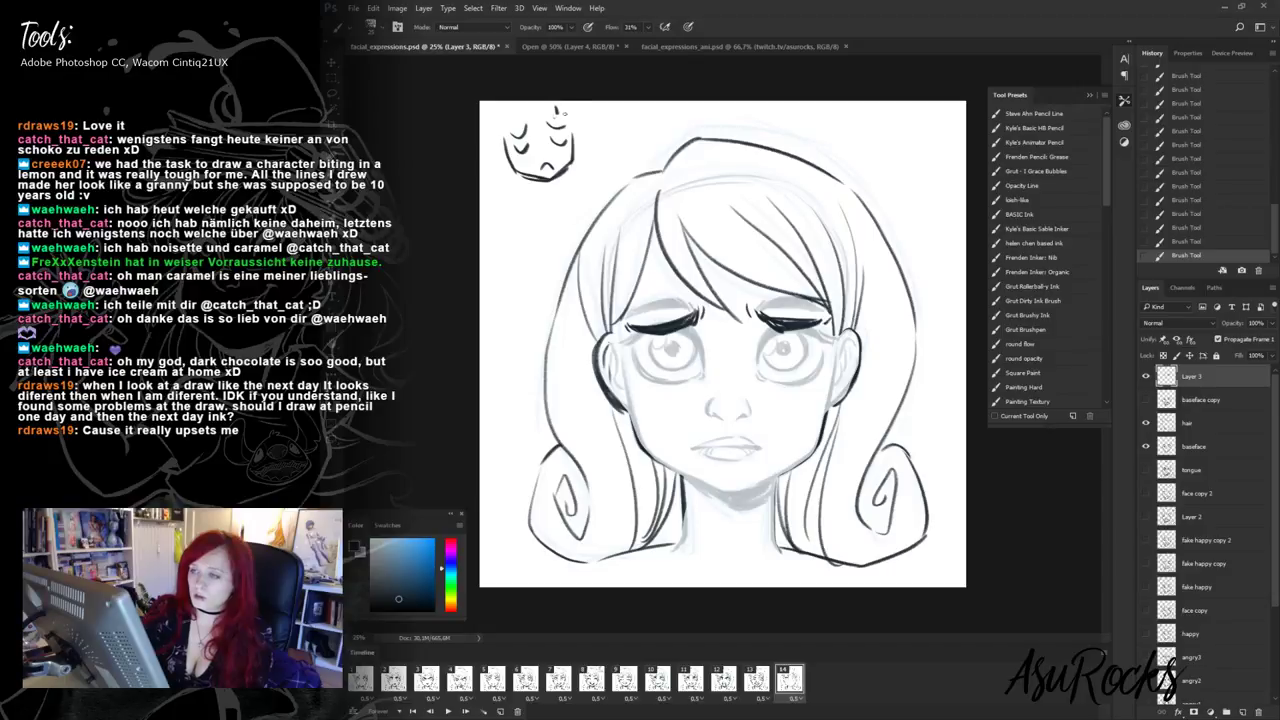
- Add downward arrows above both eyes and direction marks beside the mouth of the small sad face diagram
left_click_drag(556, 113, 566, 122)
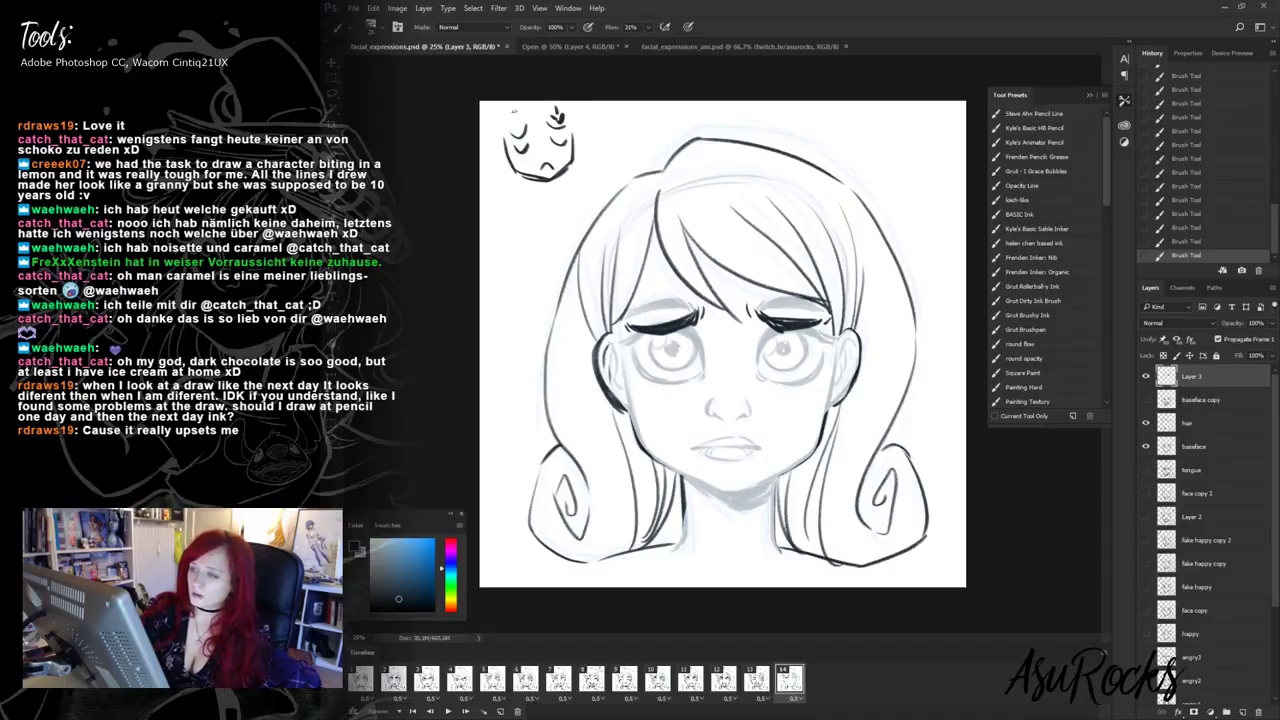
left_click_drag(513, 111, 540, 170)
left_click_drag(555, 155, 565, 167)
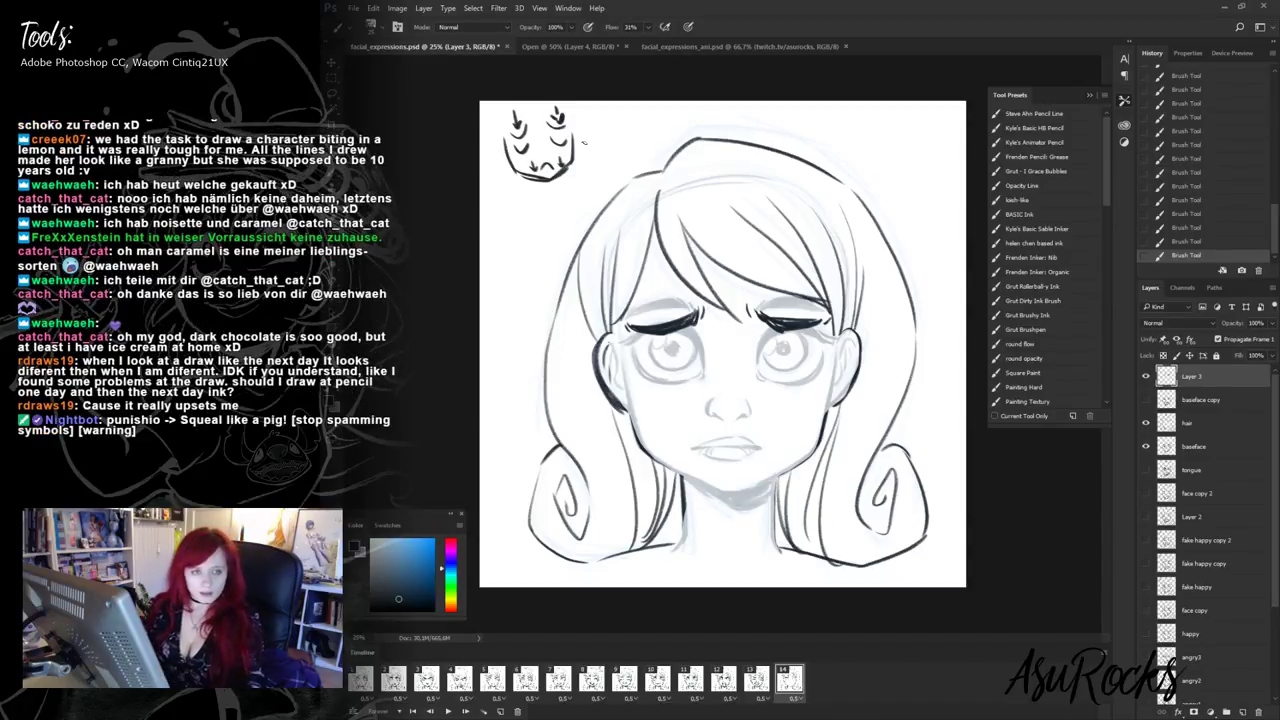
- Copy everything on the baseface layer except the old eyebrow areas and paste it in place as a new layer
left_click(1219, 442)
key("l")
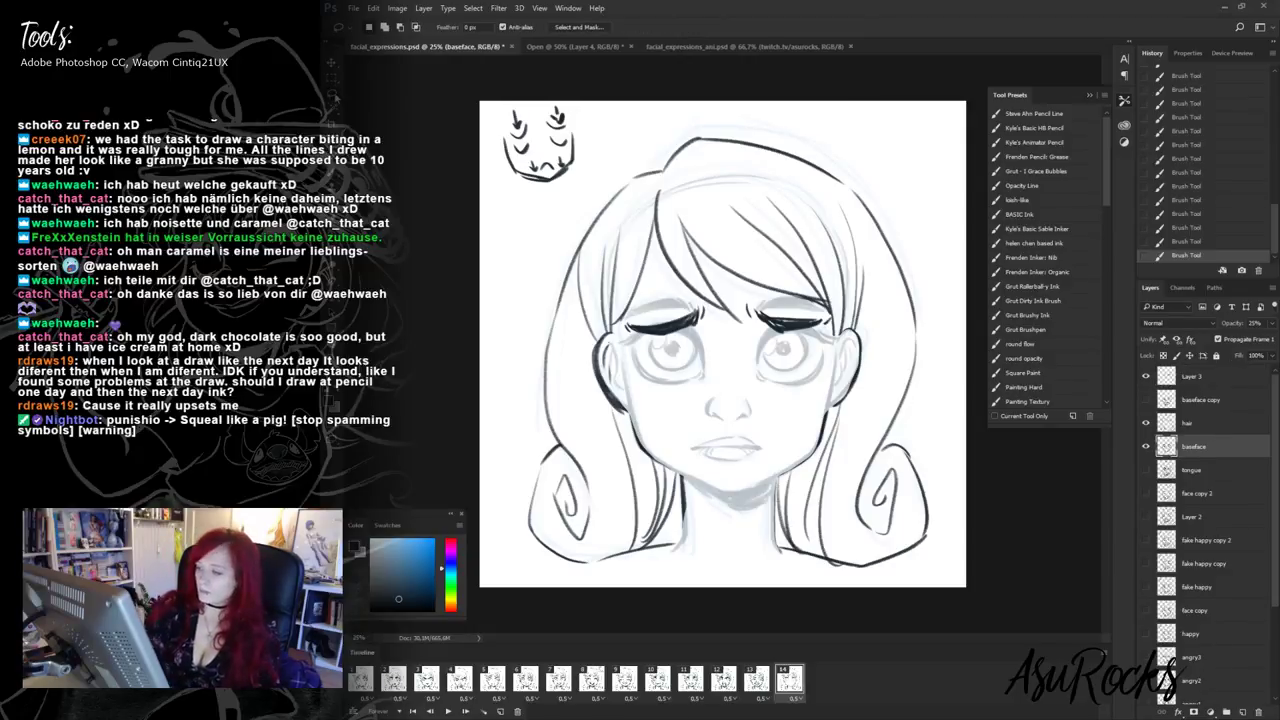
left_click_drag(706, 324, 626, 336)
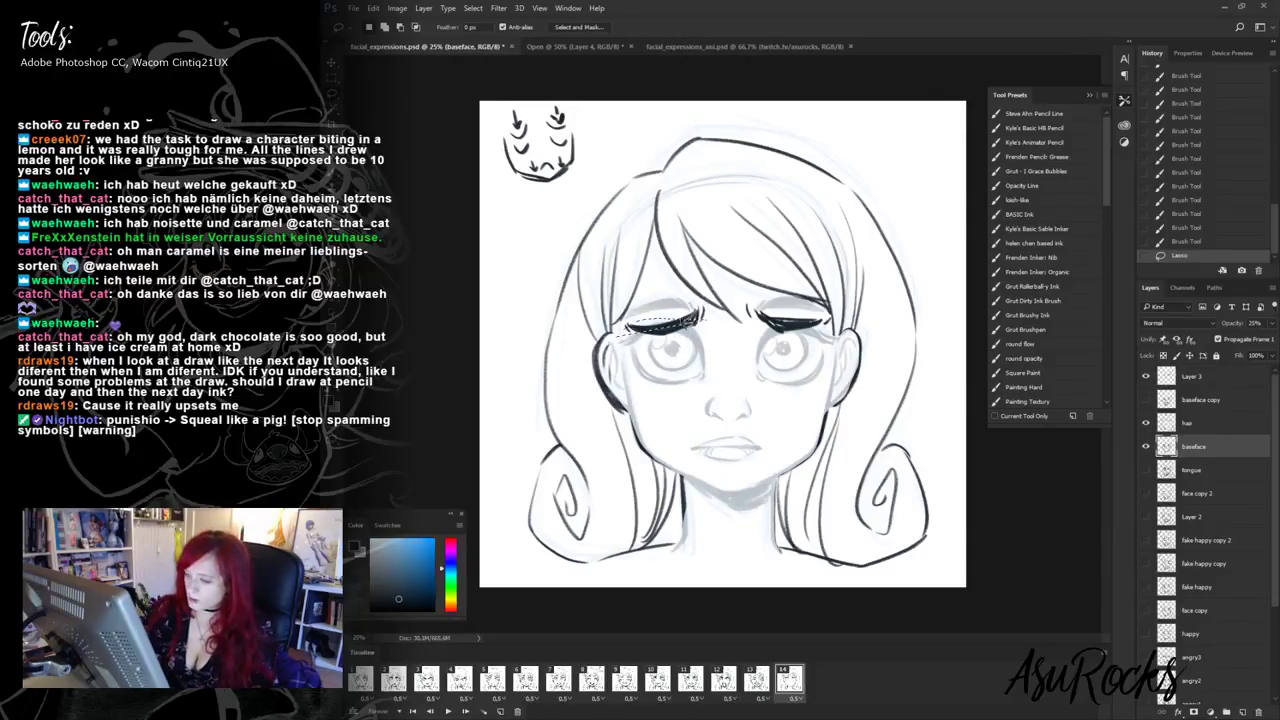
key("ctrl+d")
mouse_move(712, 296)
left_mouse_down()
mouse_move(653, 303)
mouse_move(636, 331)
mouse_move(622, 328)
left_mouse_up()
mouse_move(785, 300)
left_mouse_down()
mouse_move(757, 325)
mouse_move(848, 318)
mouse_move(845, 292)
left_mouse_up()
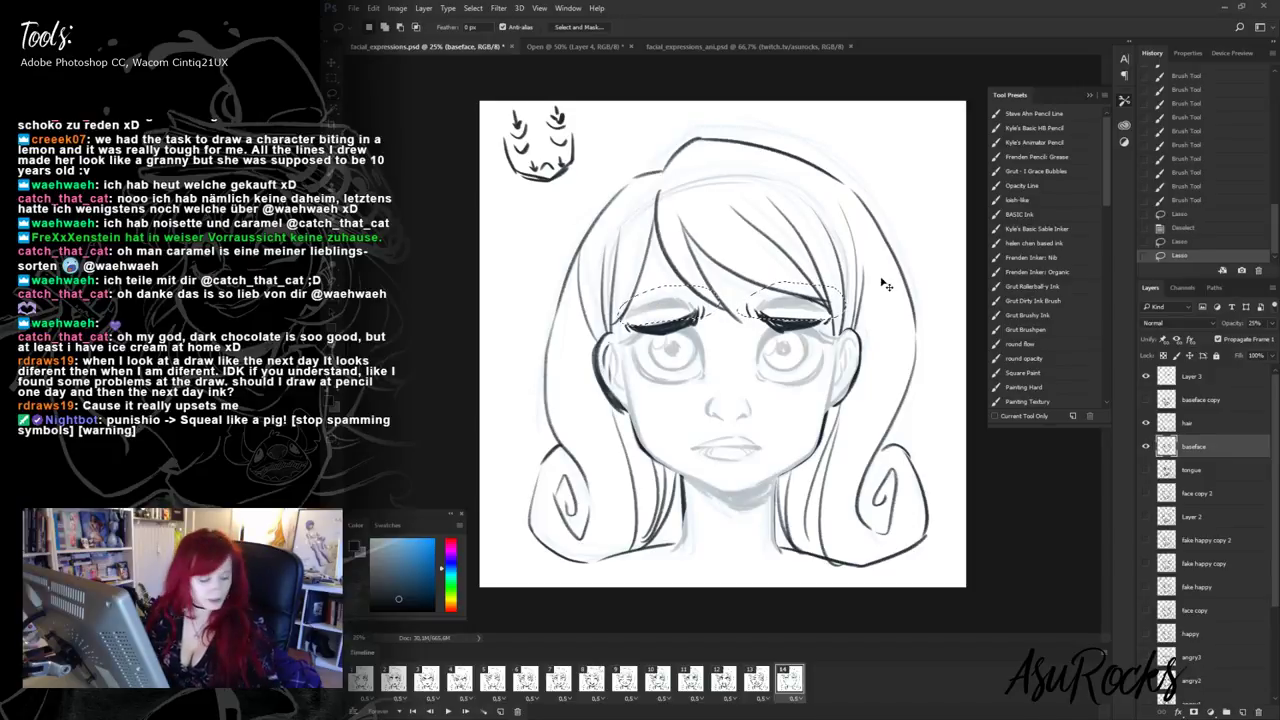
right_click(845, 295)
left_click(848, 303)
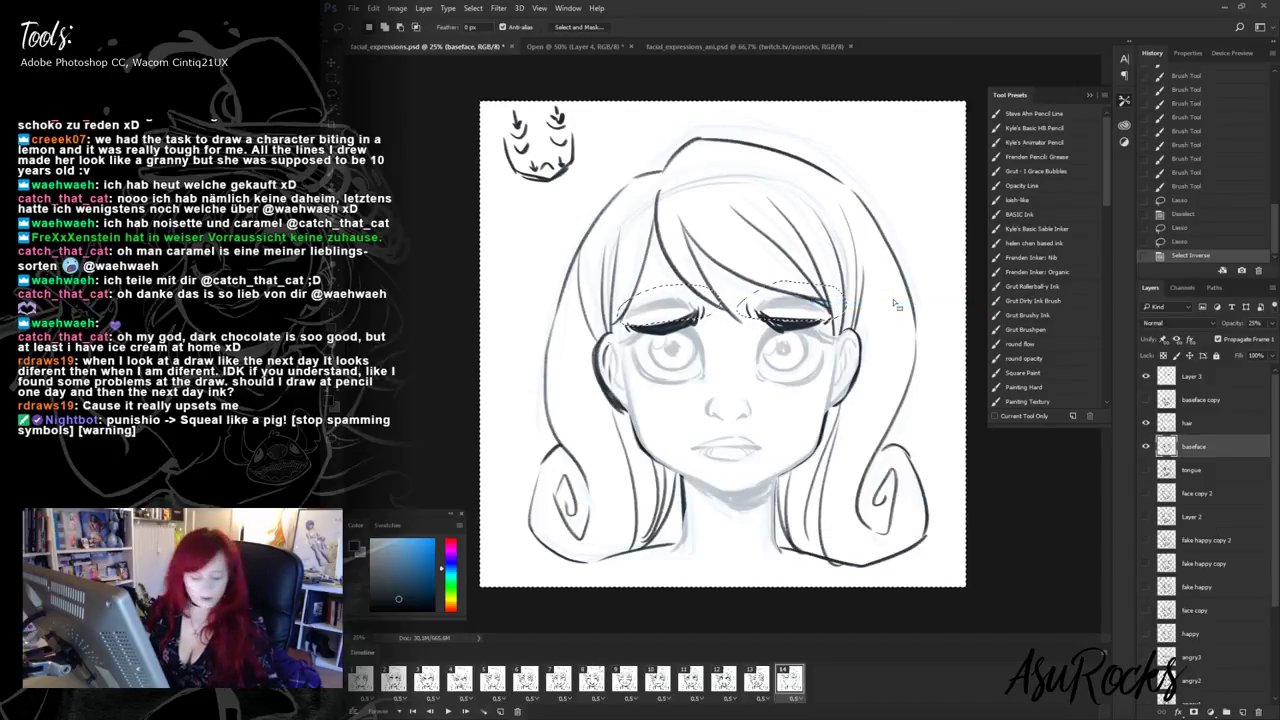
key("ctrl+c")
key("ctrl+shift+v")
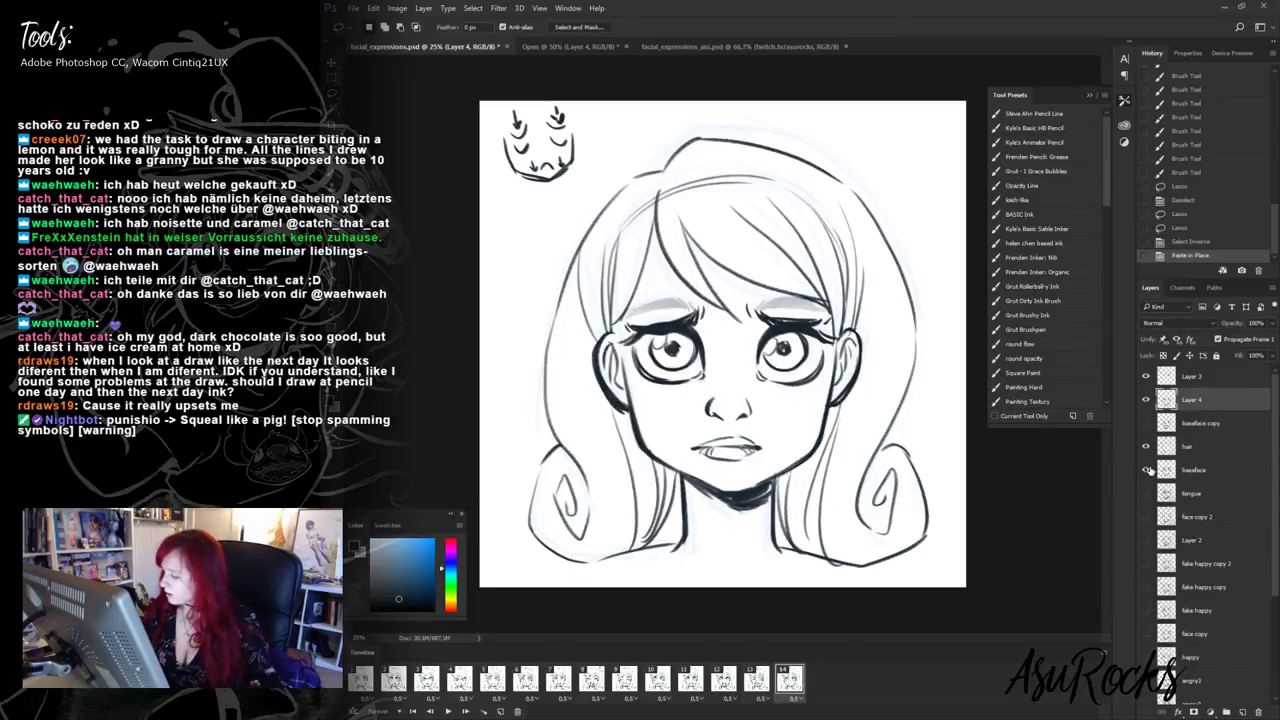
- Hide the baseface layer and merge Layer 3 down into the pasted Layer 4
left_click(1146, 469)
left_click(1214, 384)
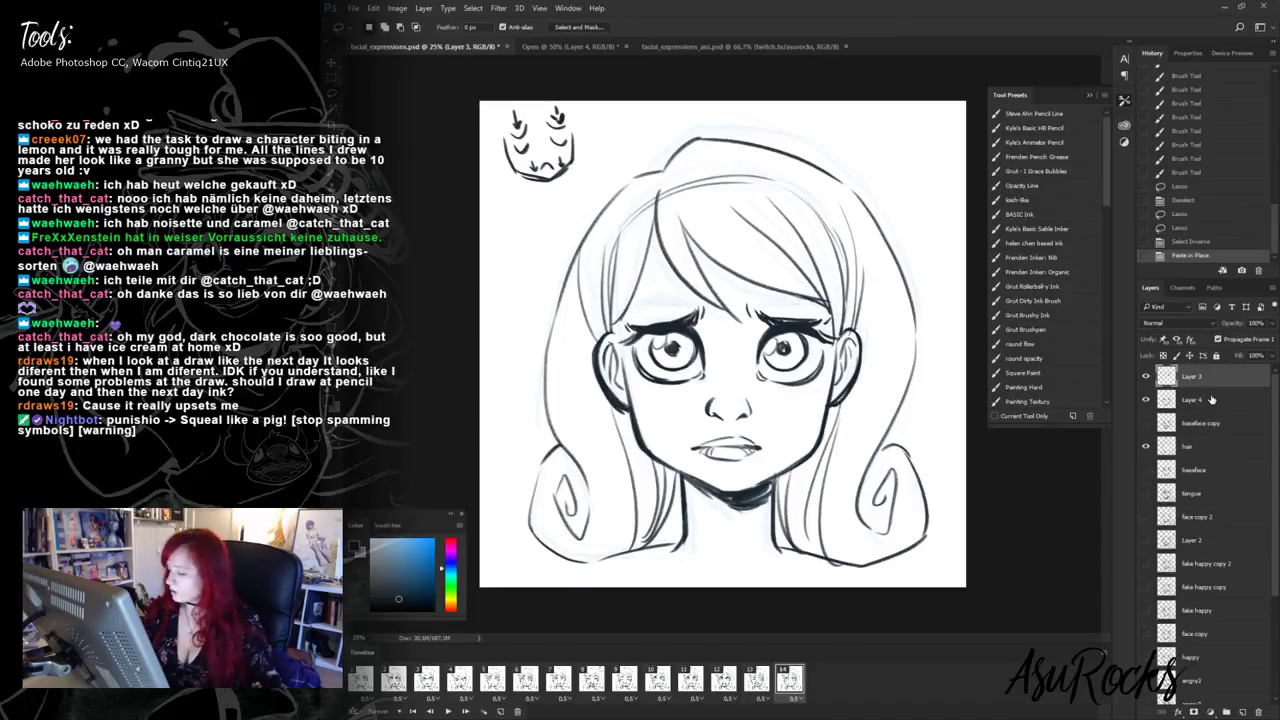
key("ctrl+e")
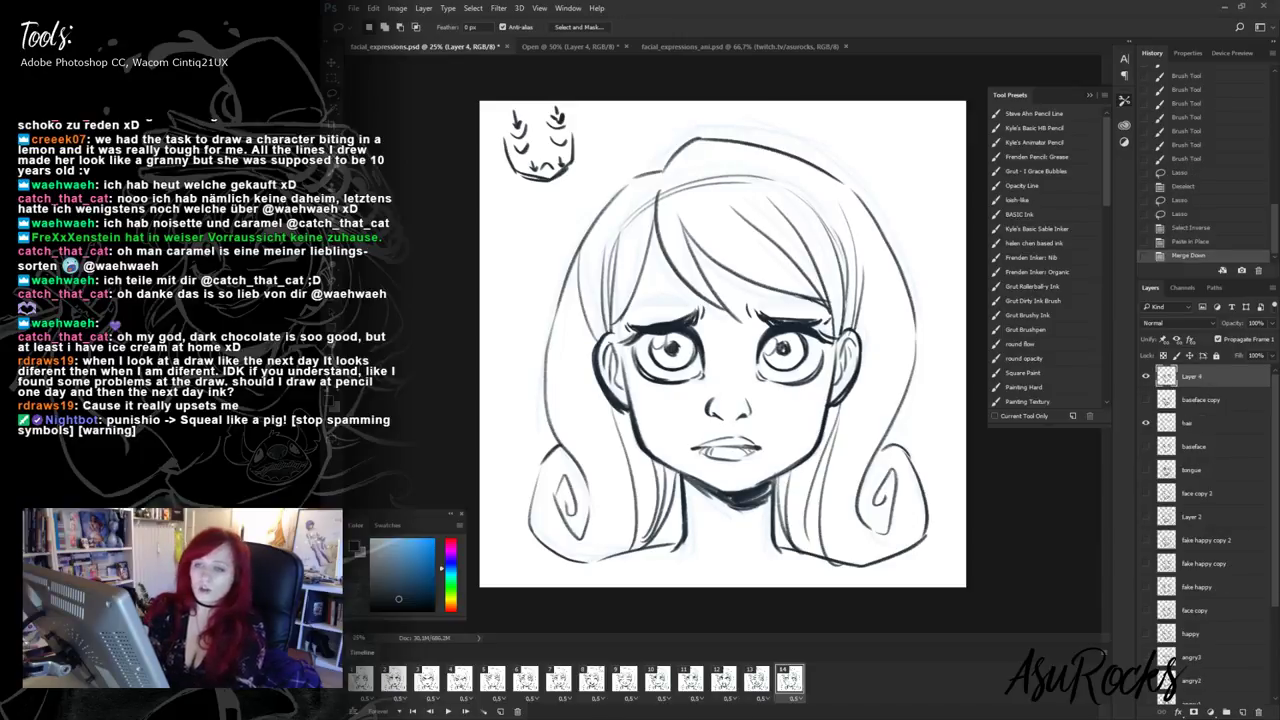
- Erase stray lines around both eyebrows and touch up the dark brow and lid line over the right eye on Layer 4
key("b")
left_click_drag(678, 317, 772, 311)
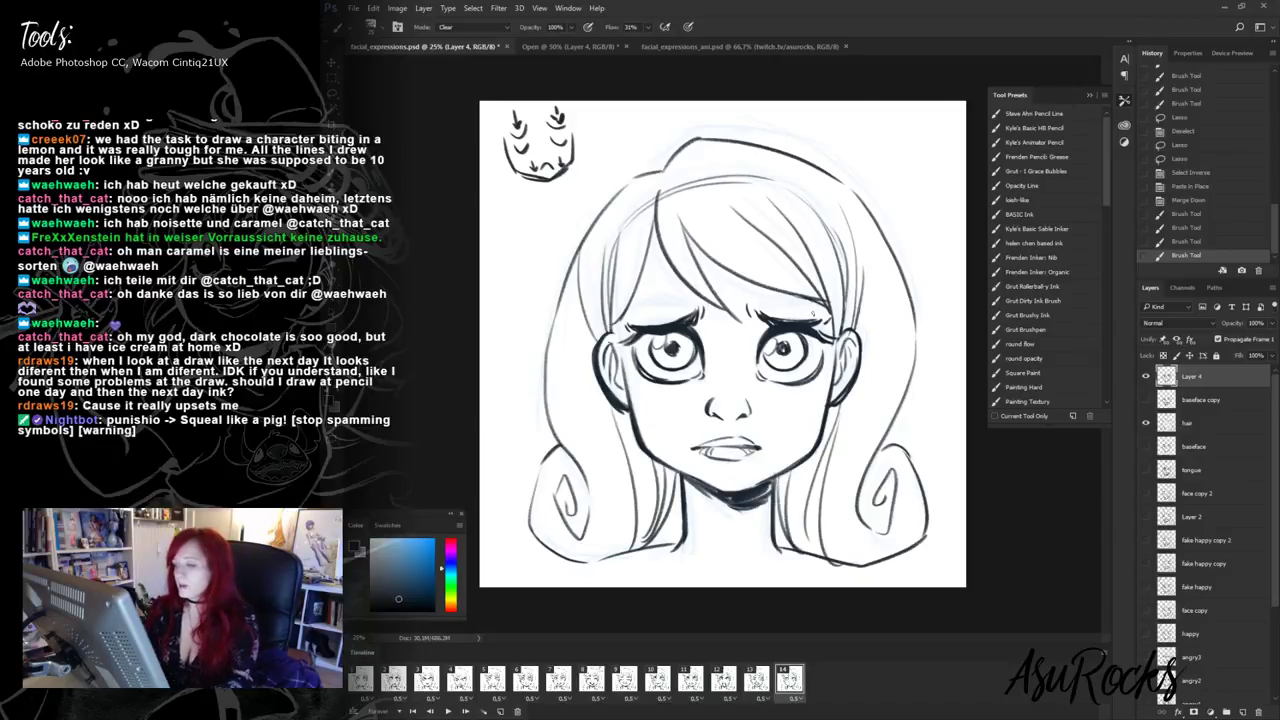
key("shift+alt+n")
left_click_drag(796, 321, 832, 322)
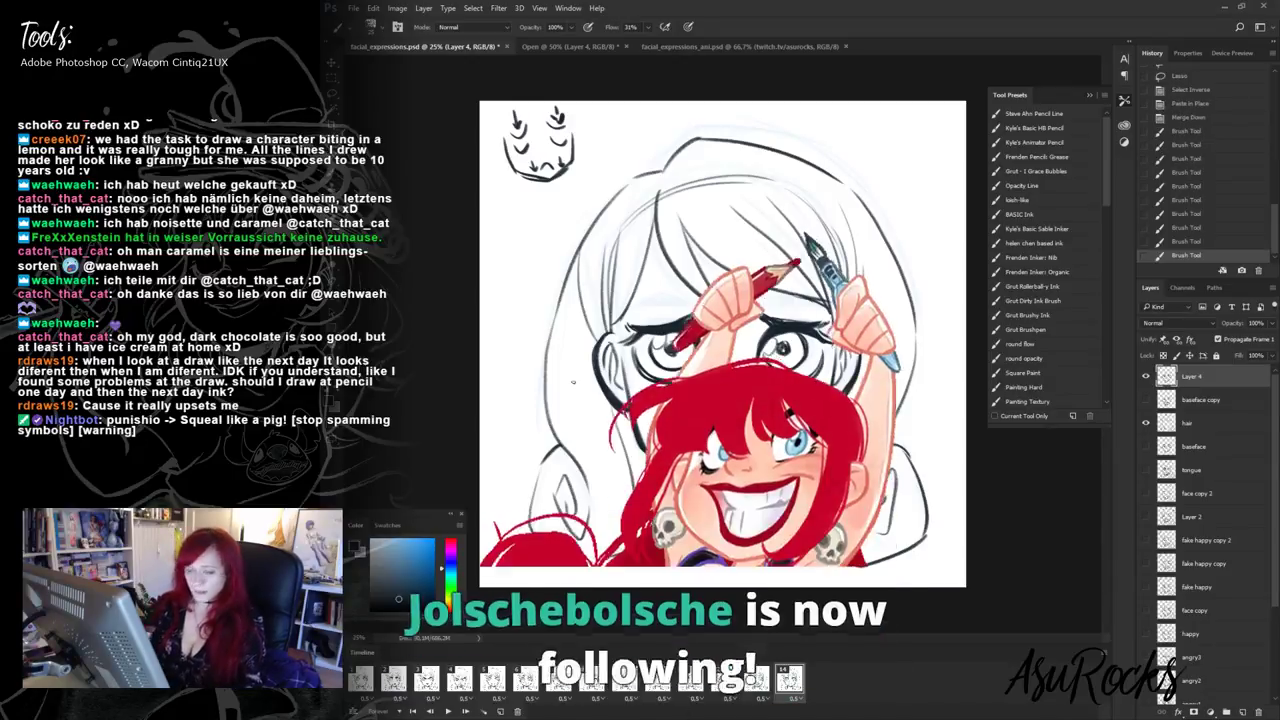
- Rename Layer 4 to "sad"
double_click(1191, 376)
type("sad")
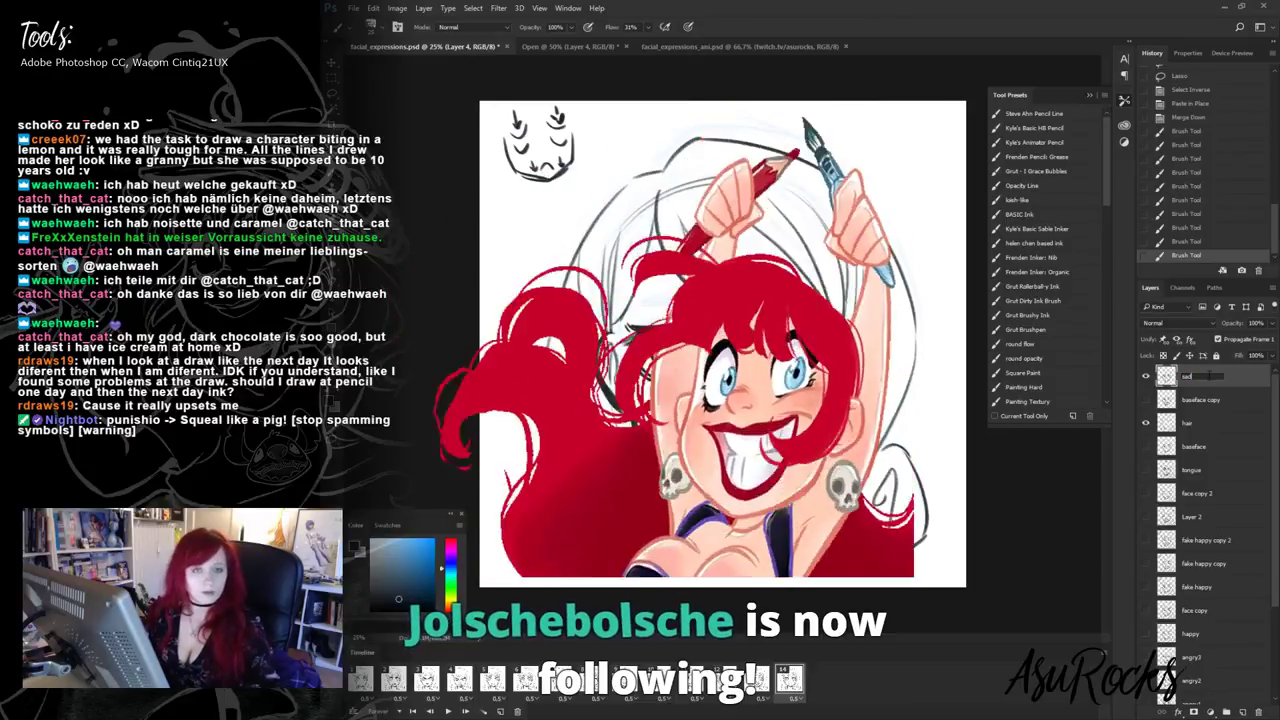
key("Return")
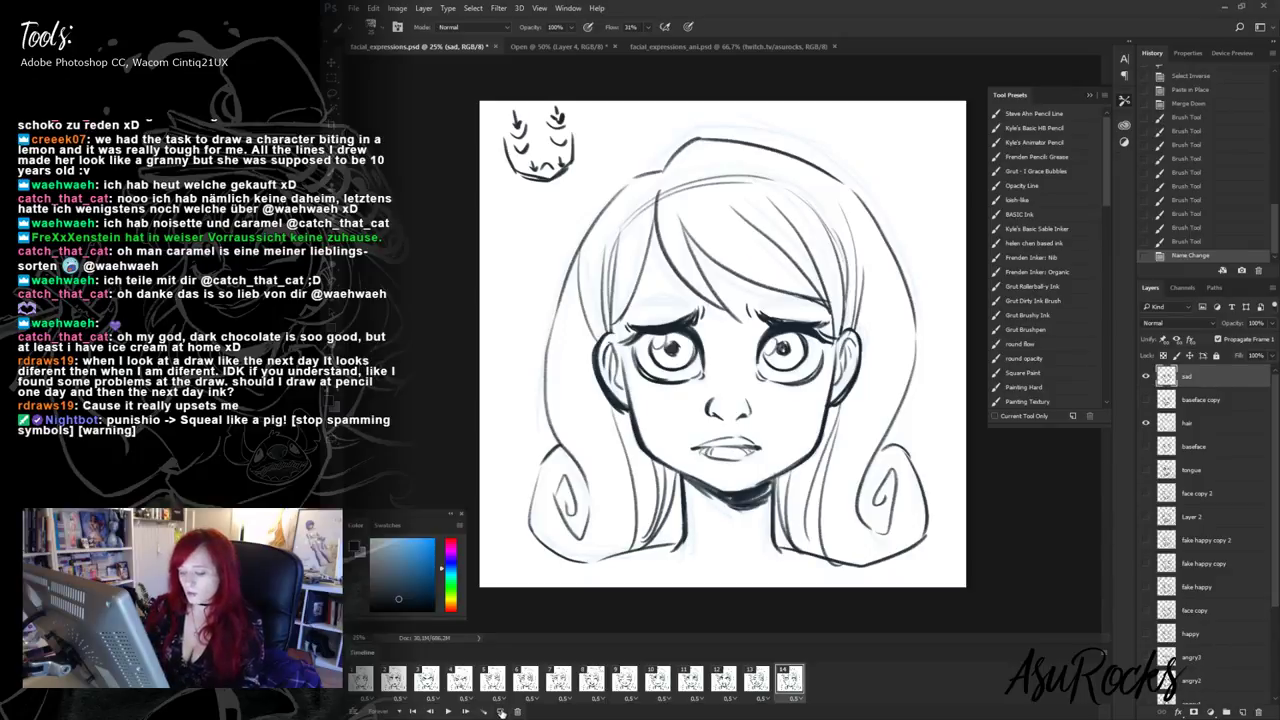
- Duplicate the animation frame as frame 15, duplicate the sad layer and hide the original sad layer
left_click(501, 710)
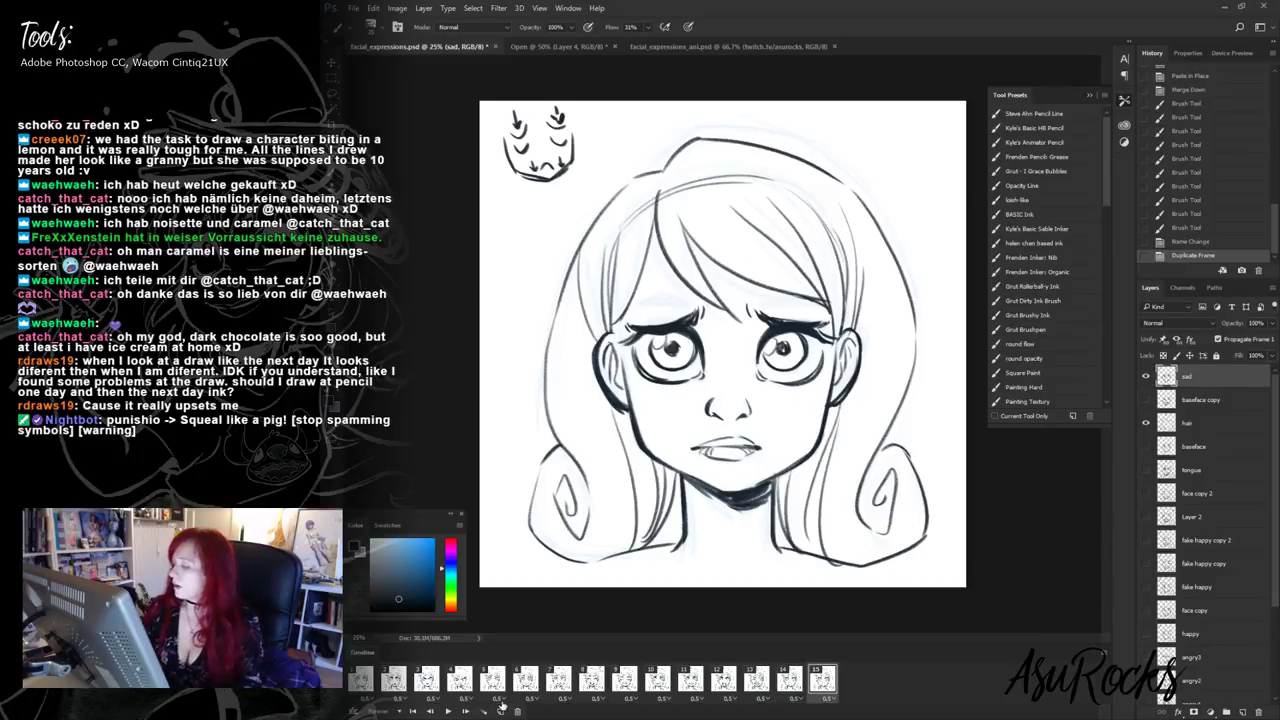
right_click(1210, 375)
left_click(1082, 226)
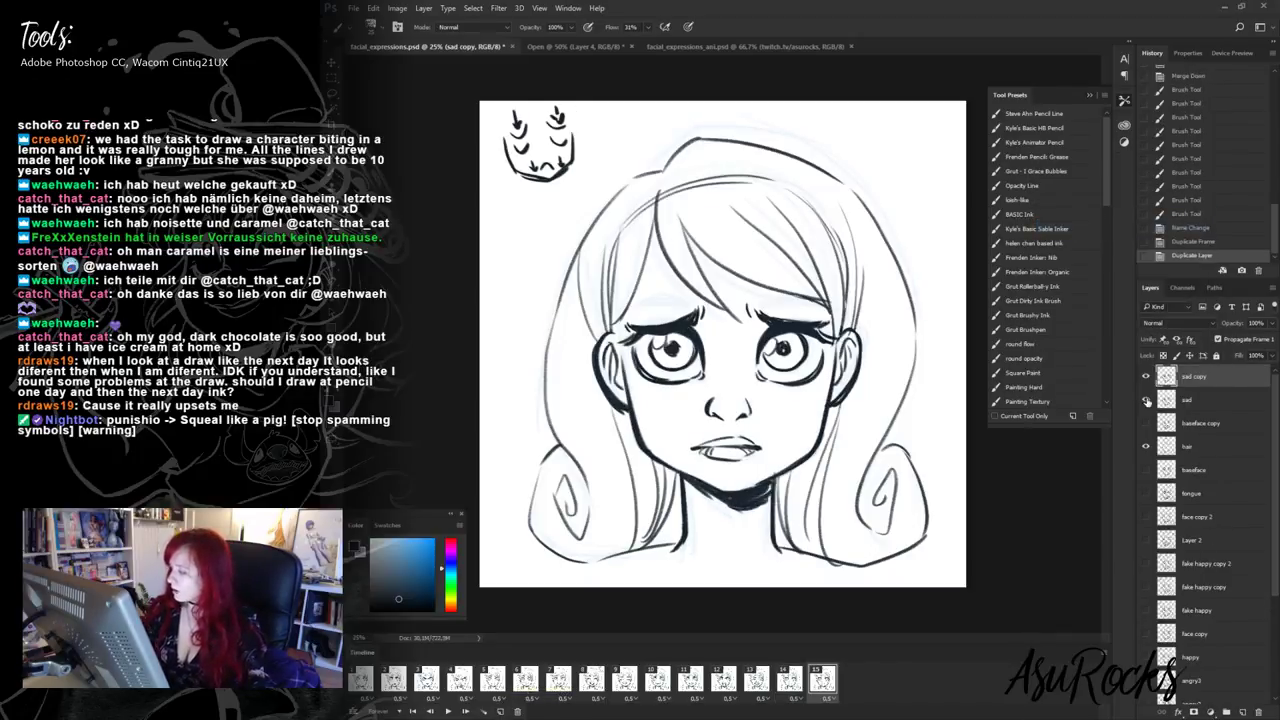
left_click(1146, 399)
- Erase the old lip lines and redraw the mouth on the sad copy layer as a downturned, slightly open shape showing teeth
key("shift+alt+r")
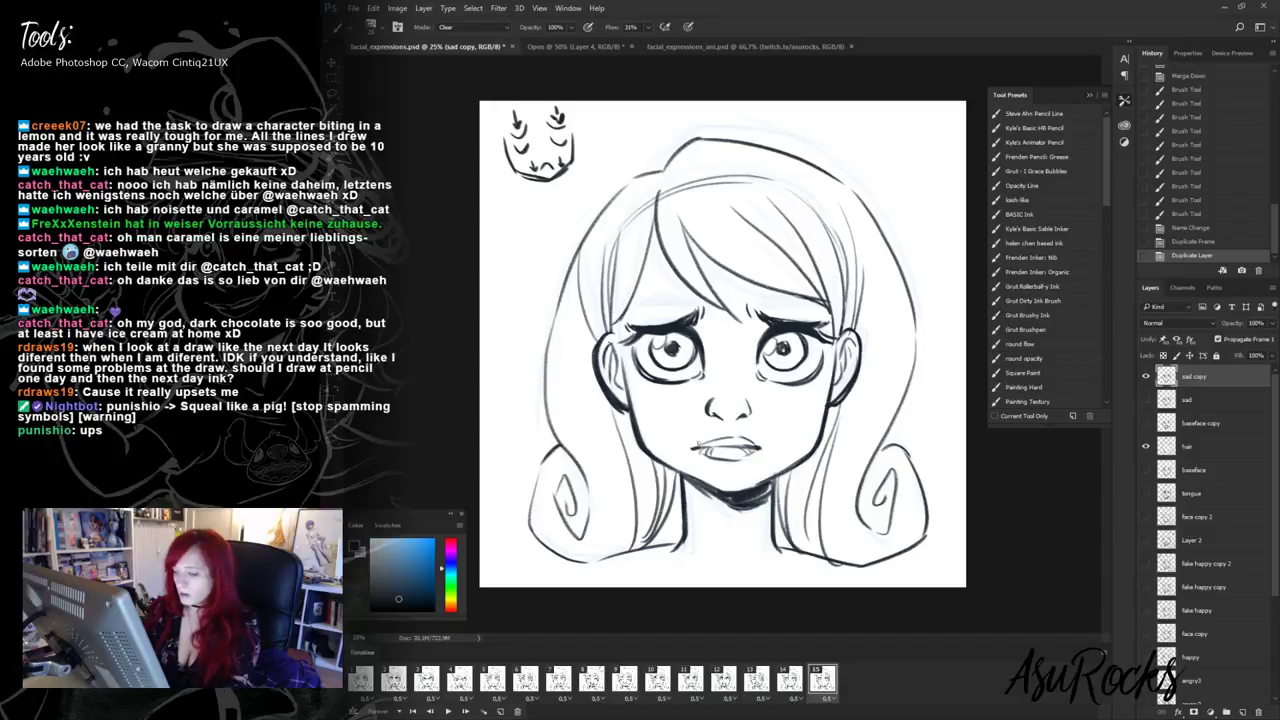
mouse_move(700, 445)
left_mouse_down()
mouse_move(760, 455)
mouse_move(718, 443)
mouse_move(730, 439)
left_mouse_up()
key("shift+alt+n")
mouse_move(728, 439)
left_mouse_down()
mouse_move(760, 454)
mouse_move(712, 459)
mouse_move(705, 445)
mouse_move(732, 440)
mouse_move(768, 460)
mouse_move(735, 457)
left_mouse_up()
key("shift+alt+r")
key("shift+alt+n")
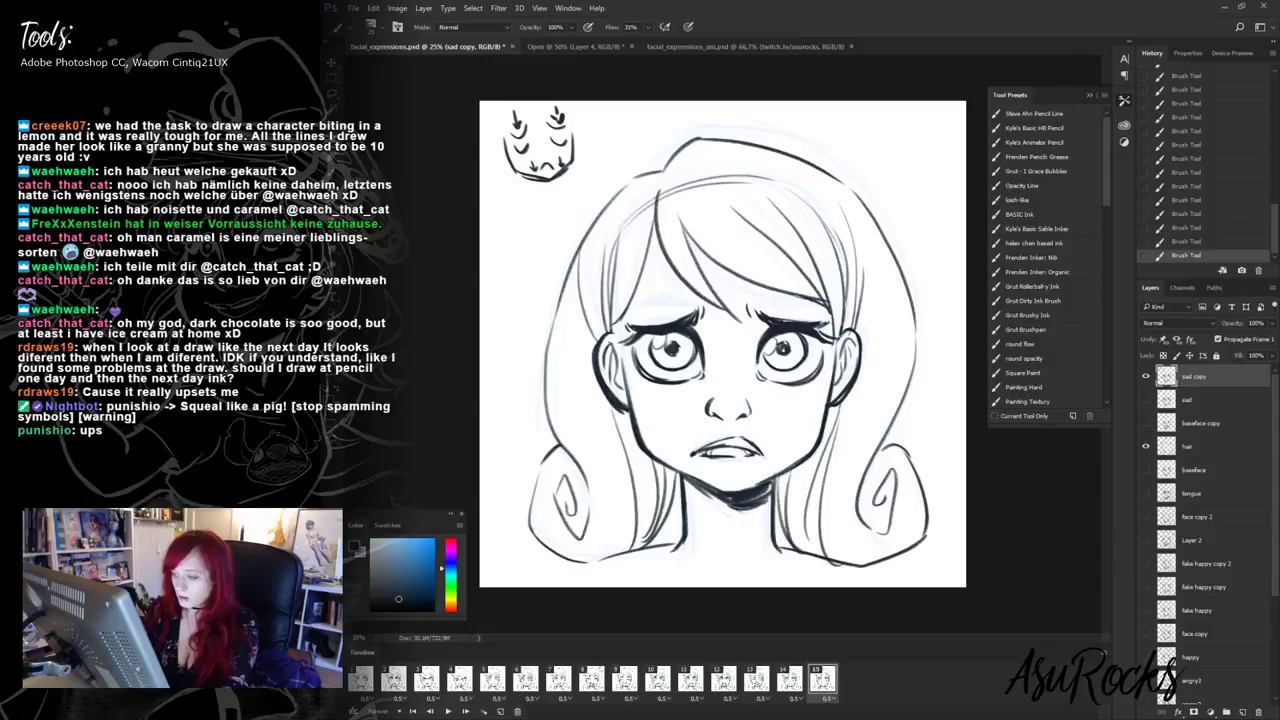
left_click_drag(746, 436, 744, 448)
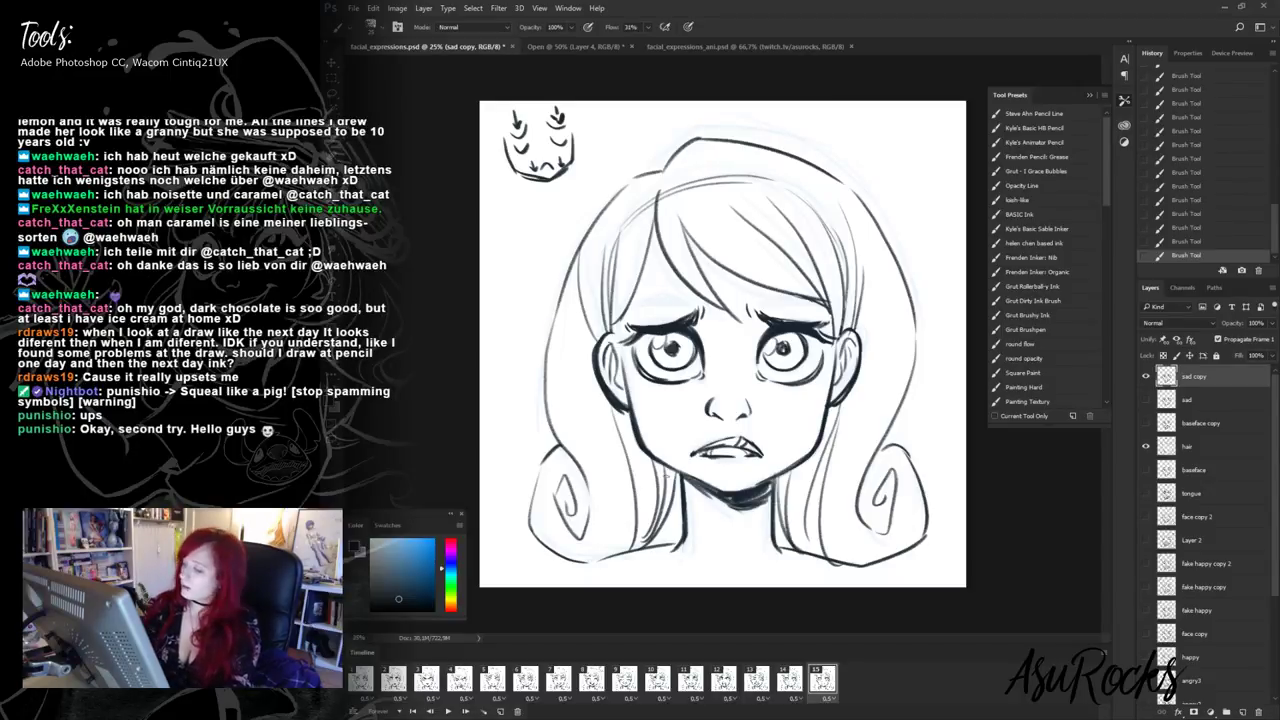
- Erase the heavy brow lines over both eyes and redraw the left eyebrow slanting up steeply toward the nose
key("shift+alt+r")
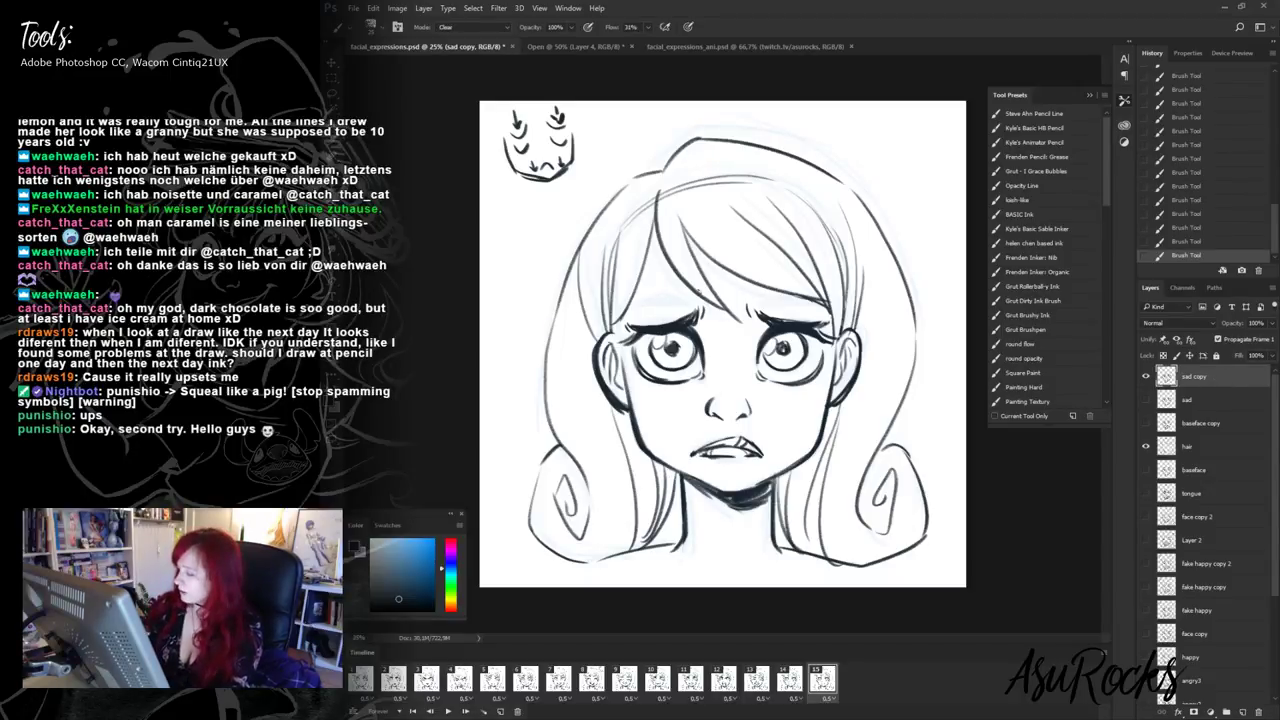
mouse_move(652, 318)
left_mouse_down()
mouse_move(622, 326)
mouse_move(696, 306)
mouse_move(702, 322)
left_mouse_up()
mouse_move(798, 325)
left_mouse_down()
mouse_move(760, 314)
mouse_move(822, 328)
left_mouse_up()
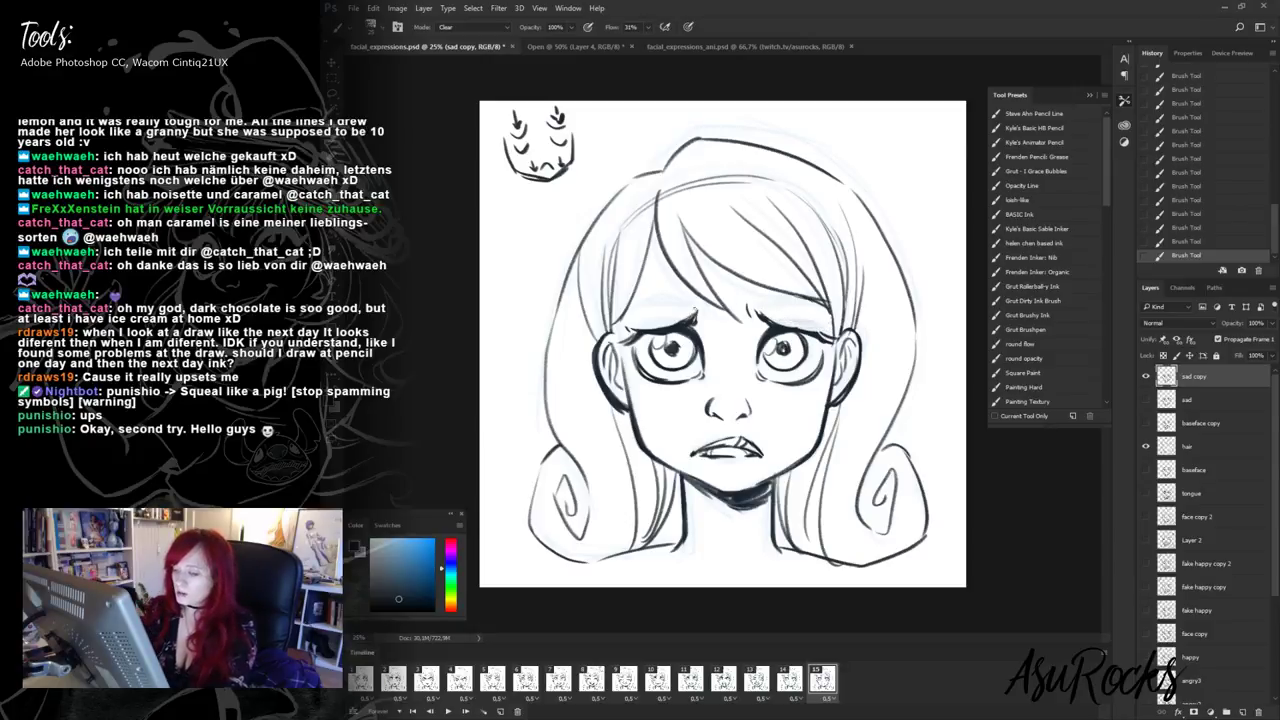
left_click_drag(622, 328, 700, 310)
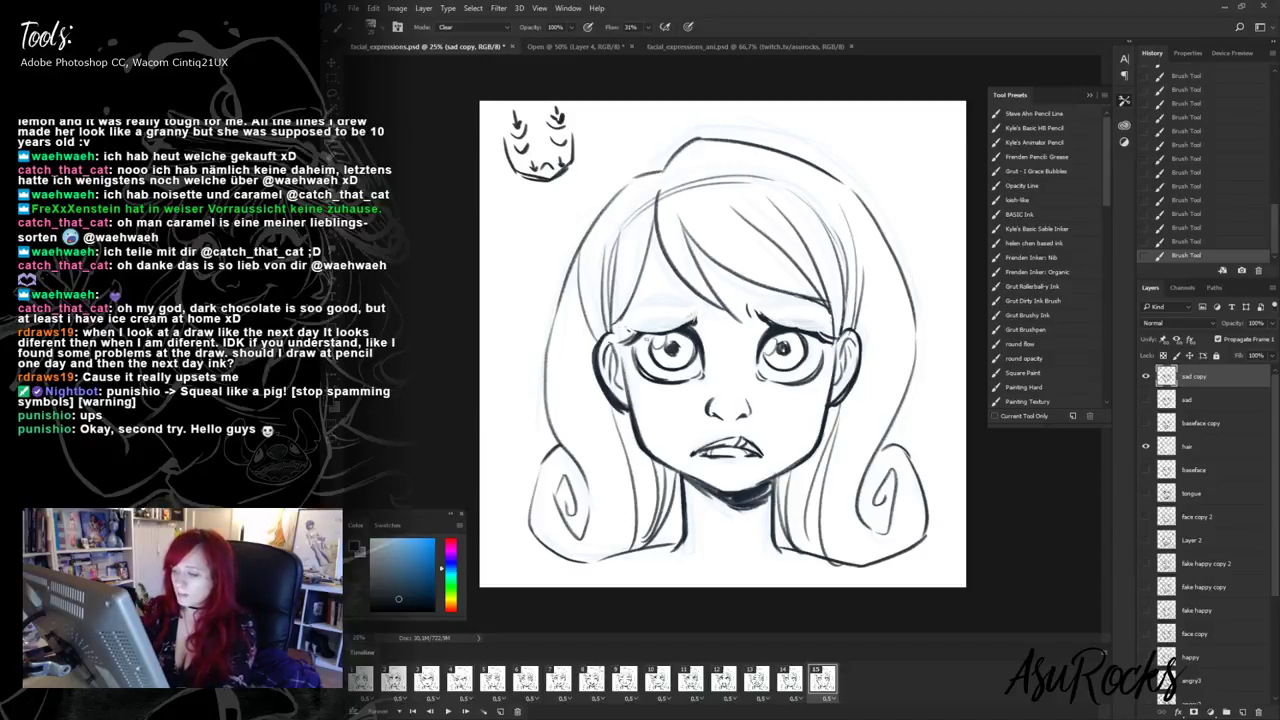
key("shift+alt+n")
mouse_move(628, 332)
left_mouse_down()
mouse_move(666, 338)
mouse_move(706, 314)
mouse_move(674, 334)
mouse_move(658, 326)
mouse_move(704, 308)
left_mouse_up()
key("shift+alt+r")
key("shift+alt+n")
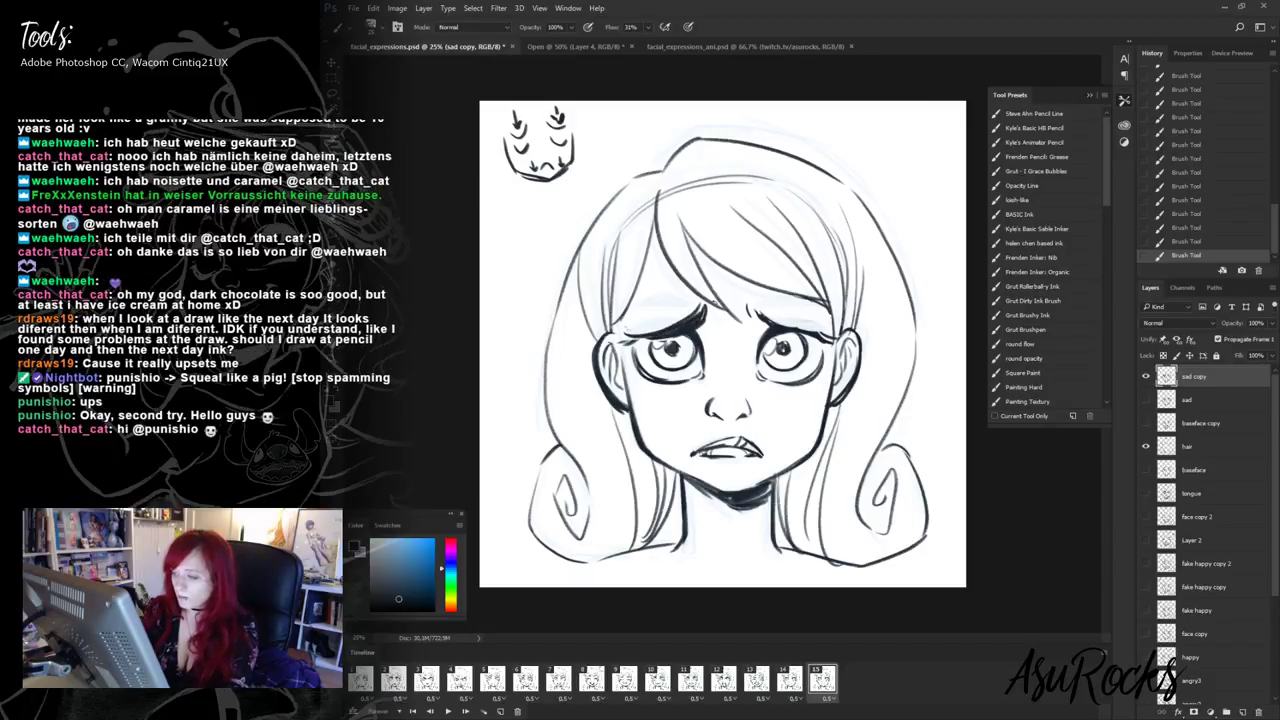
- Erase the remaining brow line over the right eye and redraw that eyebrow with a steeply raised inner end
key("shift+alt+r")
left_click_drag(781, 326, 831, 336)
key("shift+alt+n")
left_click_drag(756, 305, 765, 326)
mouse_move(754, 305)
left_mouse_down()
mouse_move(762, 324)
mouse_move(832, 332)
left_mouse_up()
key("shift+alt+r")
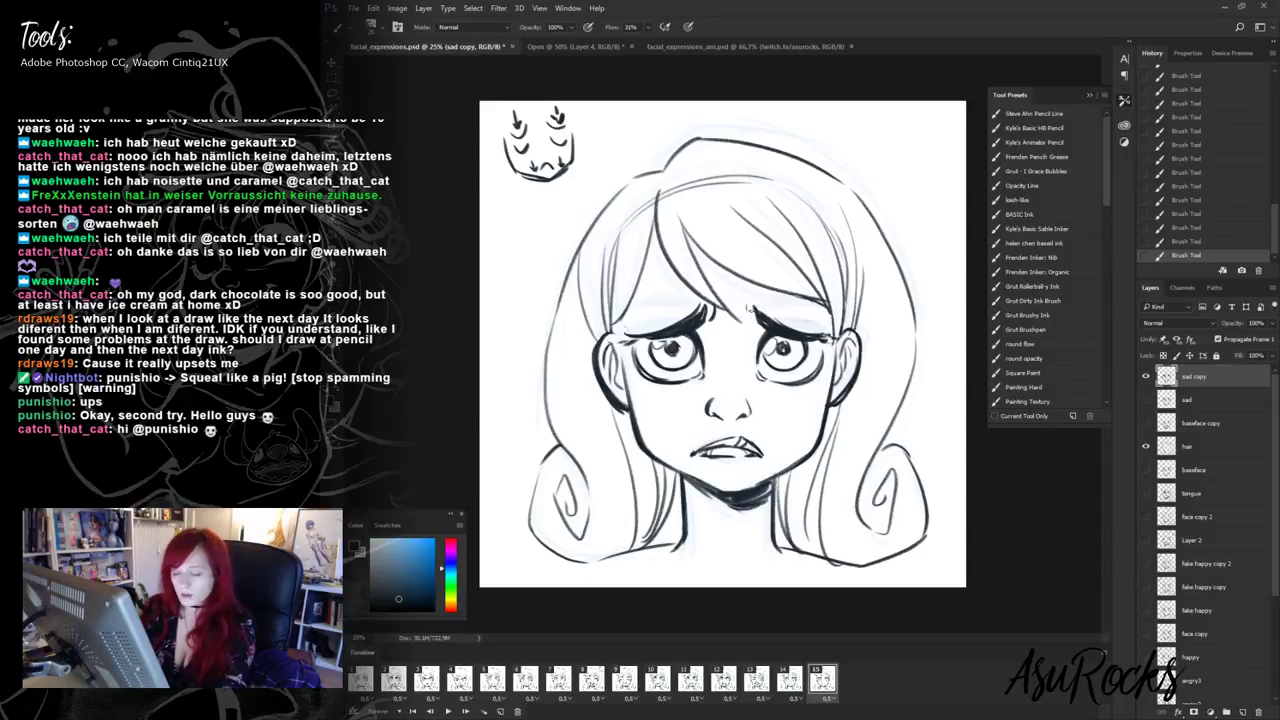
- Clean up the upper lids beneath both eyebrows and redraw the lid lines, lashes and inner brow creases
key("shift+alt+r")
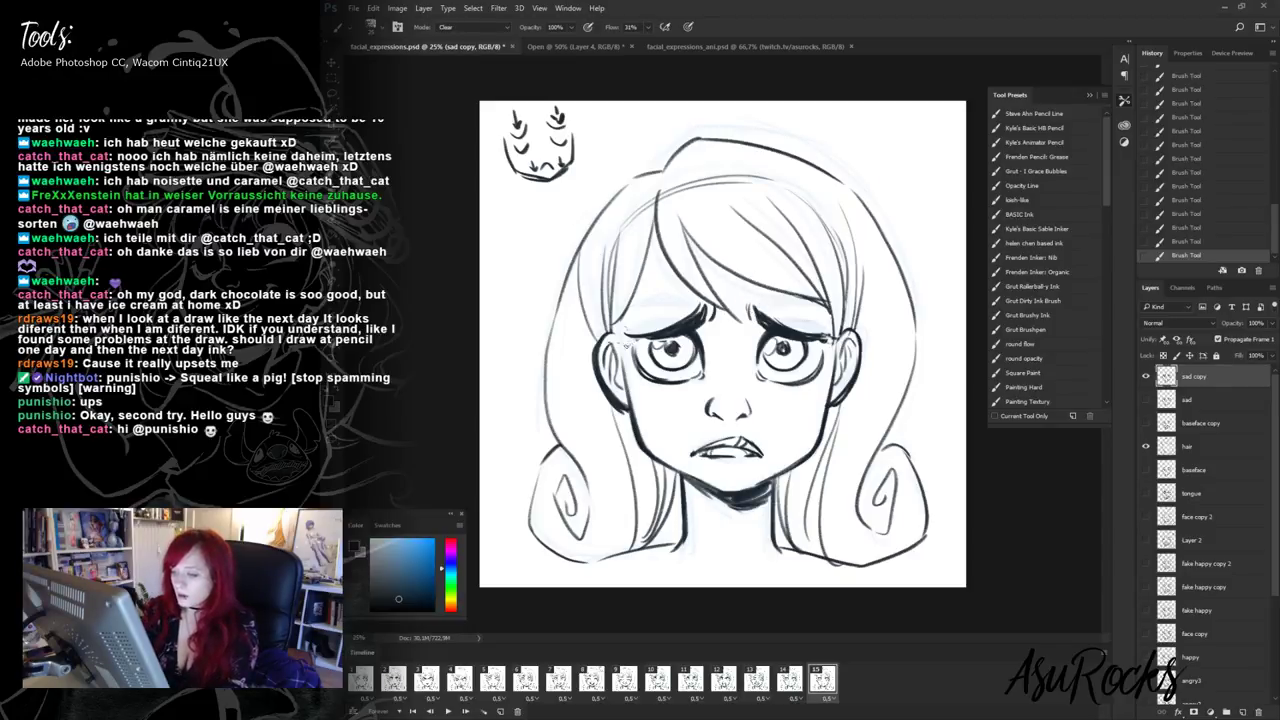
mouse_move(684, 336)
left_mouse_down()
mouse_move(697, 332)
mouse_move(704, 358)
mouse_move(626, 349)
left_mouse_up()
mouse_move(814, 337)
left_mouse_down()
mouse_move(840, 343)
mouse_move(829, 352)
left_mouse_up()
mouse_move(700, 328)
left_mouse_down()
mouse_move(708, 340)
mouse_move(764, 338)
left_mouse_up()
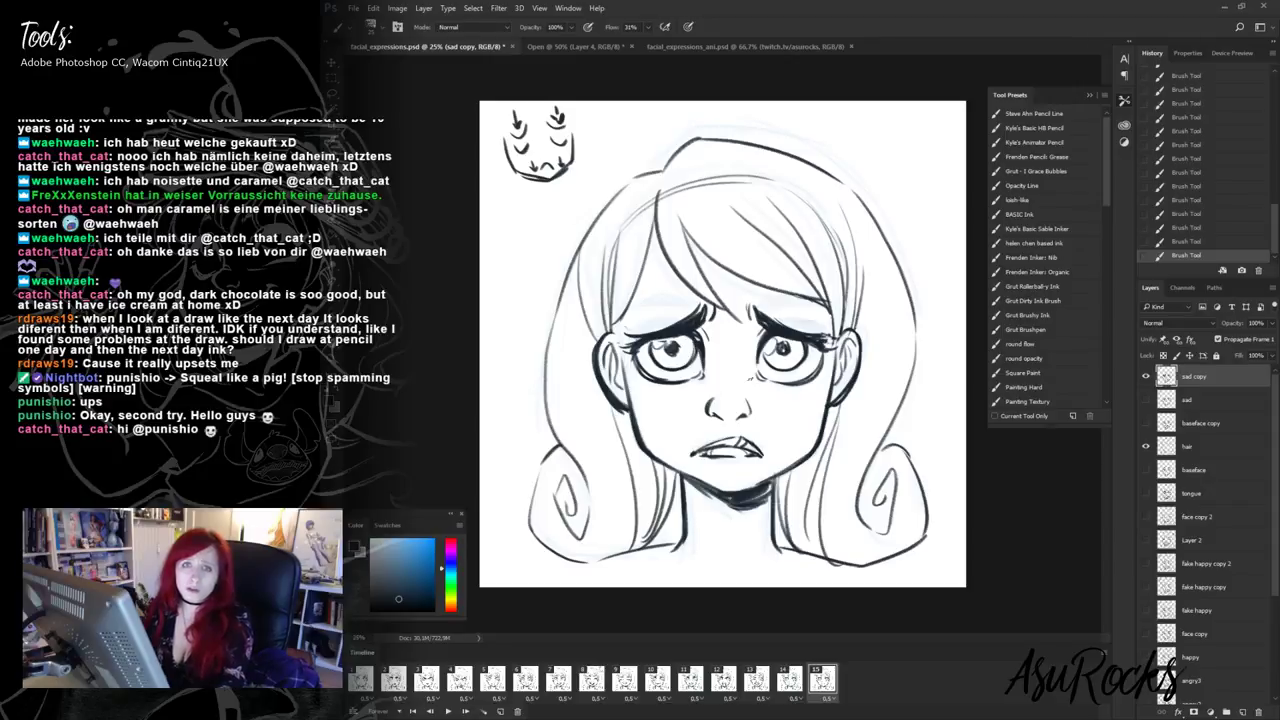
key("alt+shift+r")
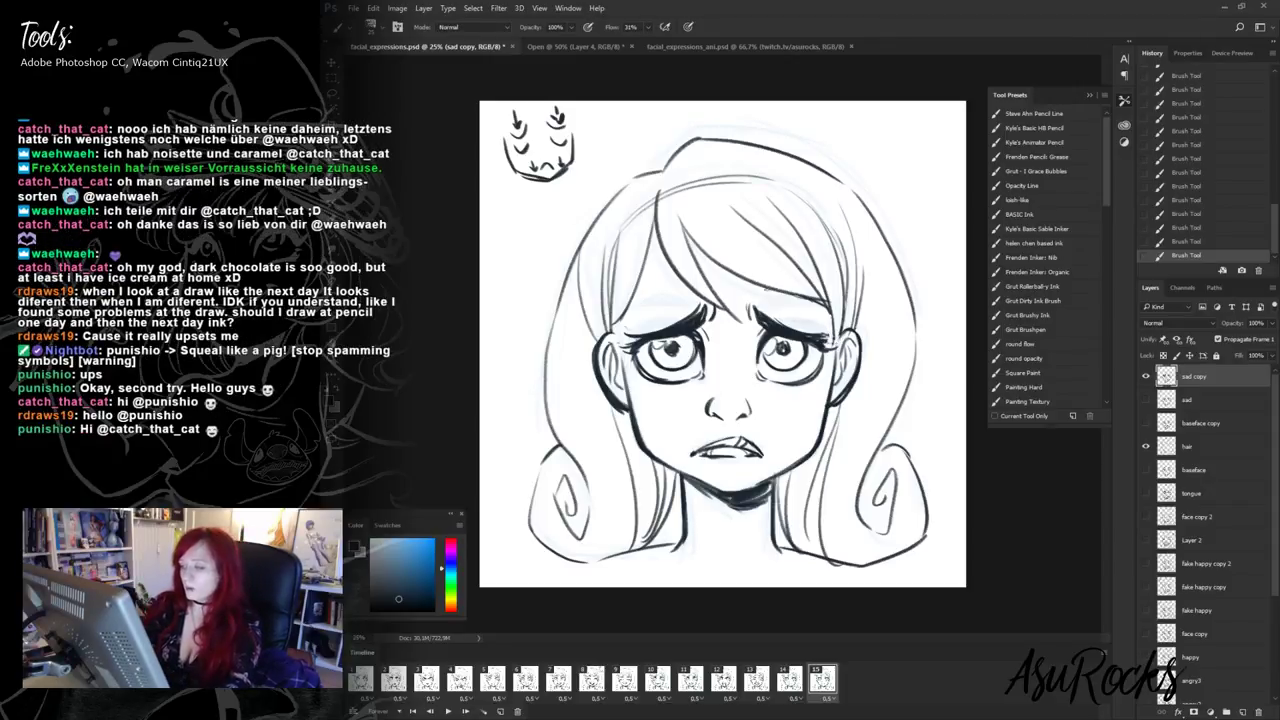
left_click_drag(756, 305, 757, 322)
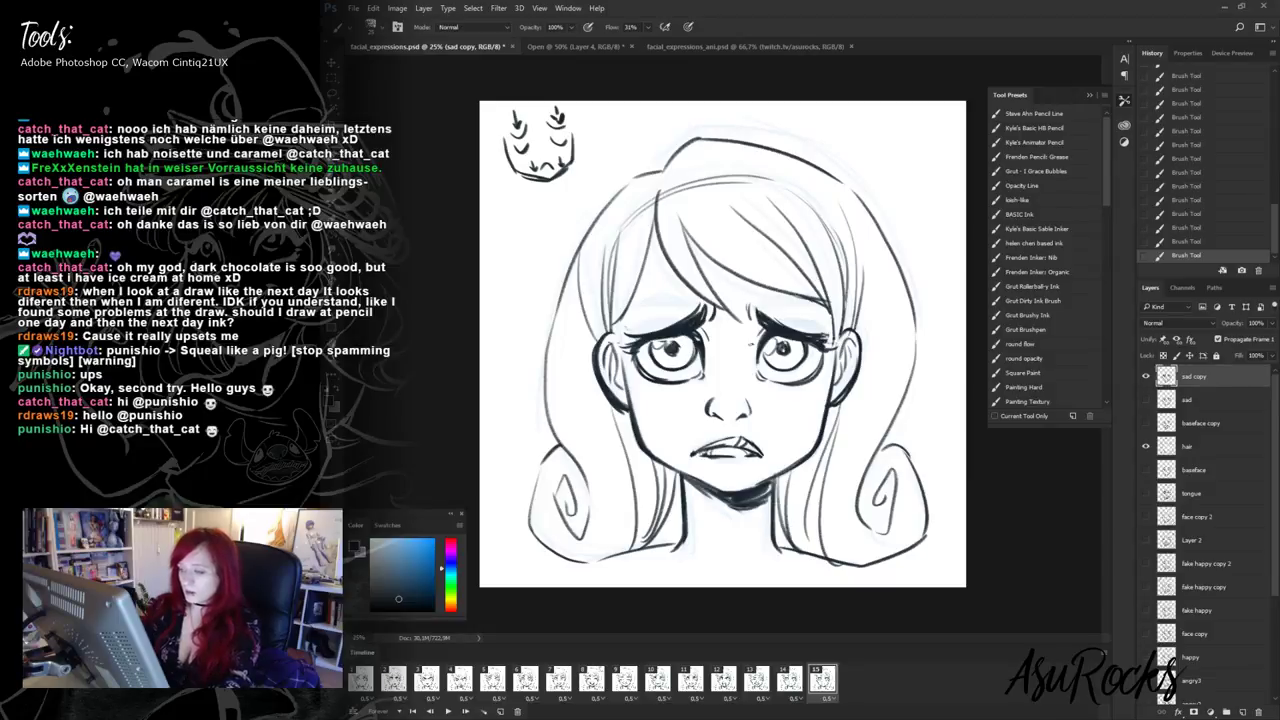
- Erase the old iris details and fill in larger, darker pupils in both eyes
key("alt+shift+r")
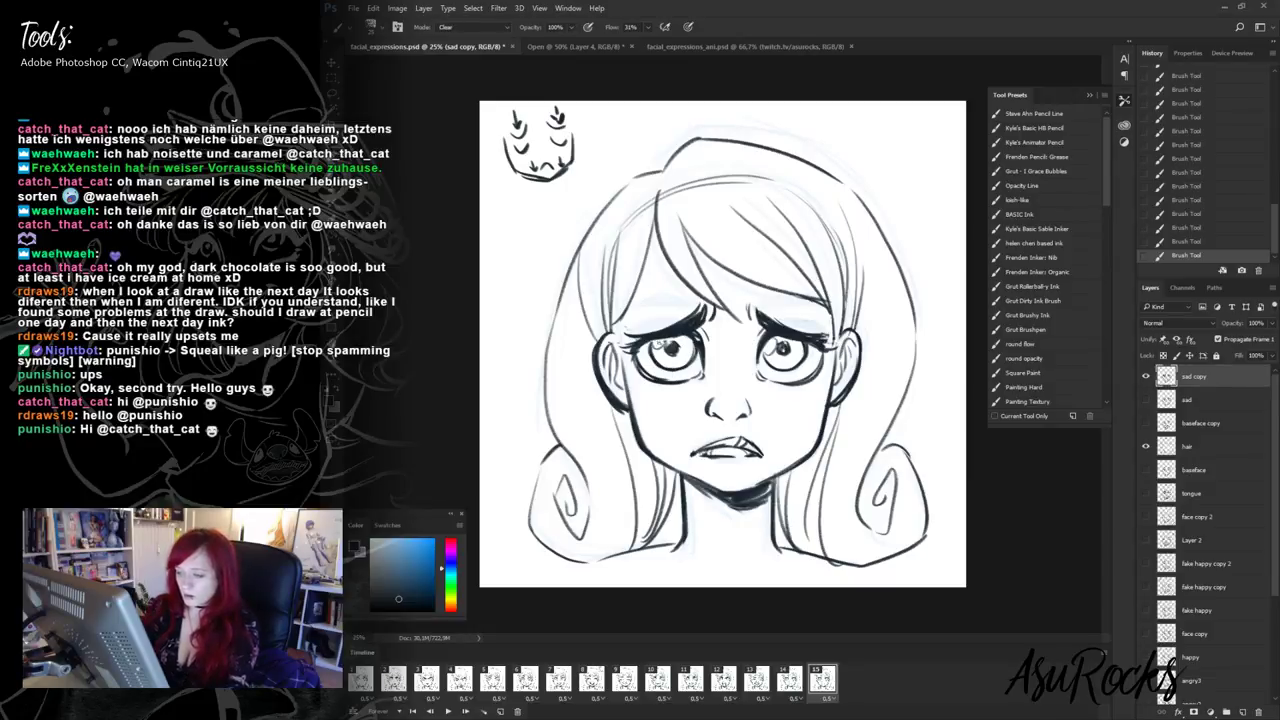
key("alt+shift+n")
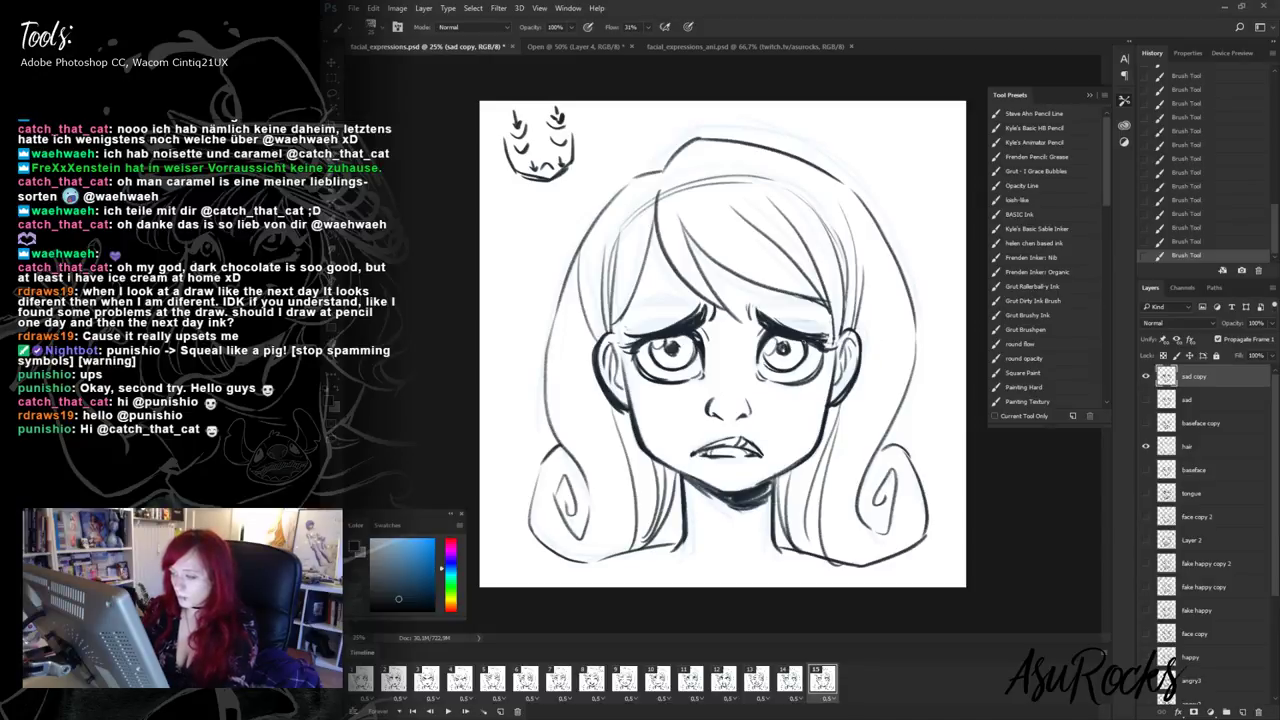
left_click_drag(774, 340, 797, 350)
left_click_drag(660, 358, 684, 338)
left_click_drag(674, 362, 680, 344)
left_click_drag(666, 352, 680, 340)
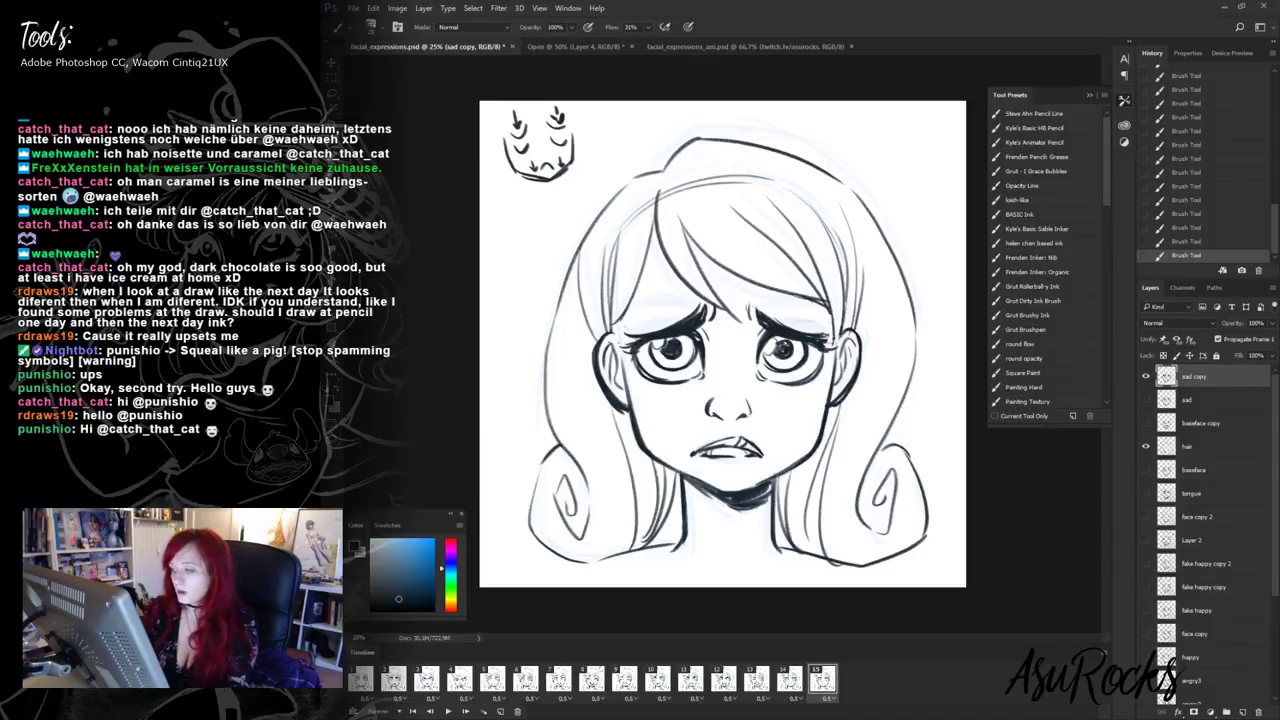
left_click_drag(780, 352, 789, 344)
left_click_drag(778, 355, 785, 344)
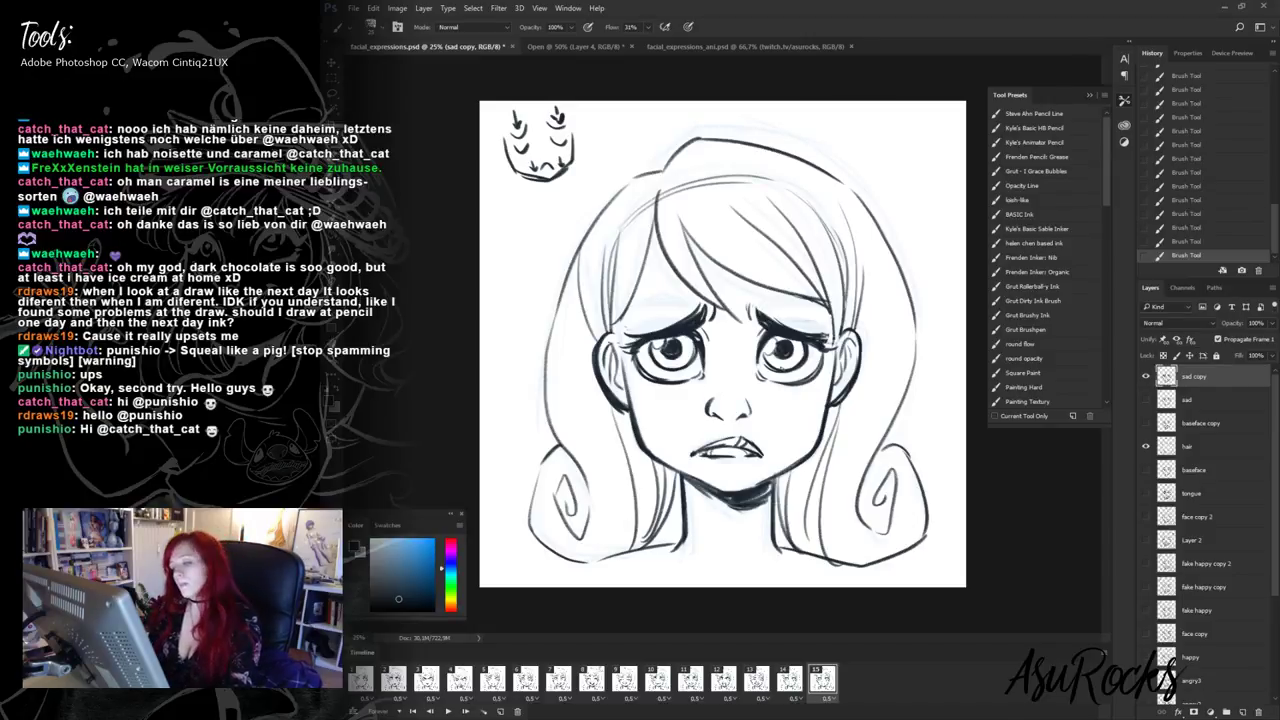
- Draw a downward arrow beside the small sad face diagram
key("shift+alt+r")
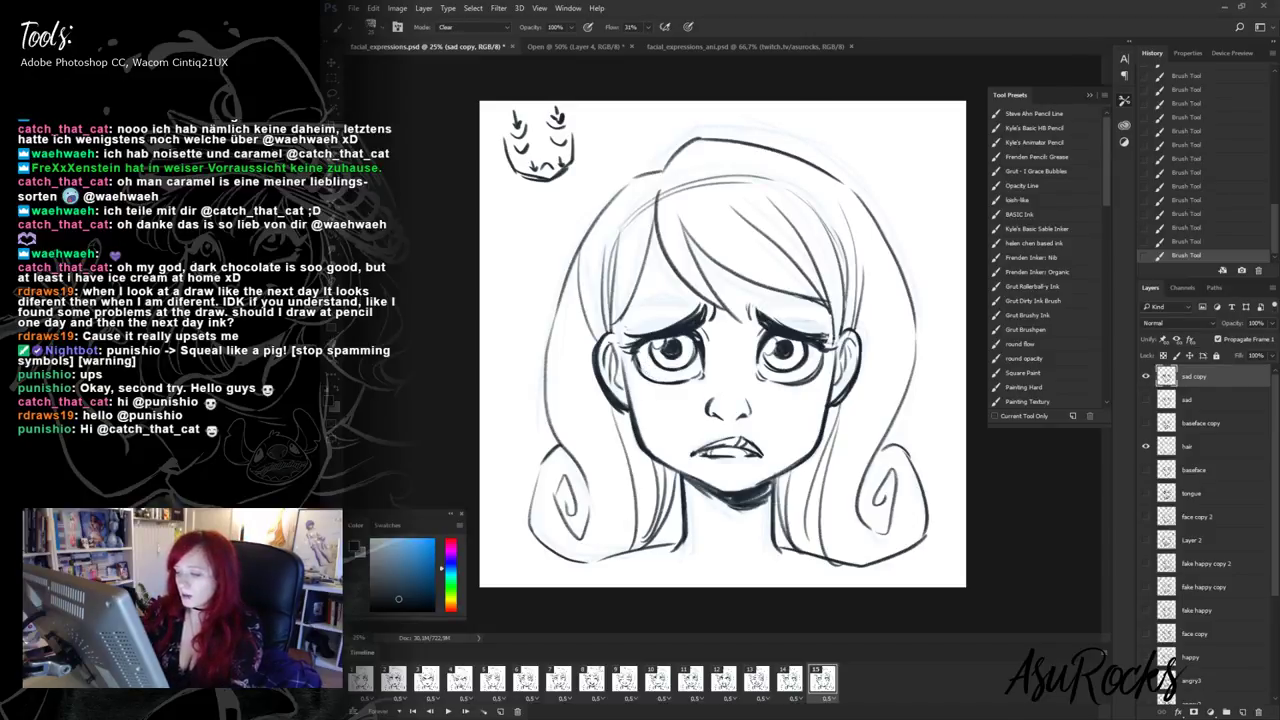
key("shift+alt+n")
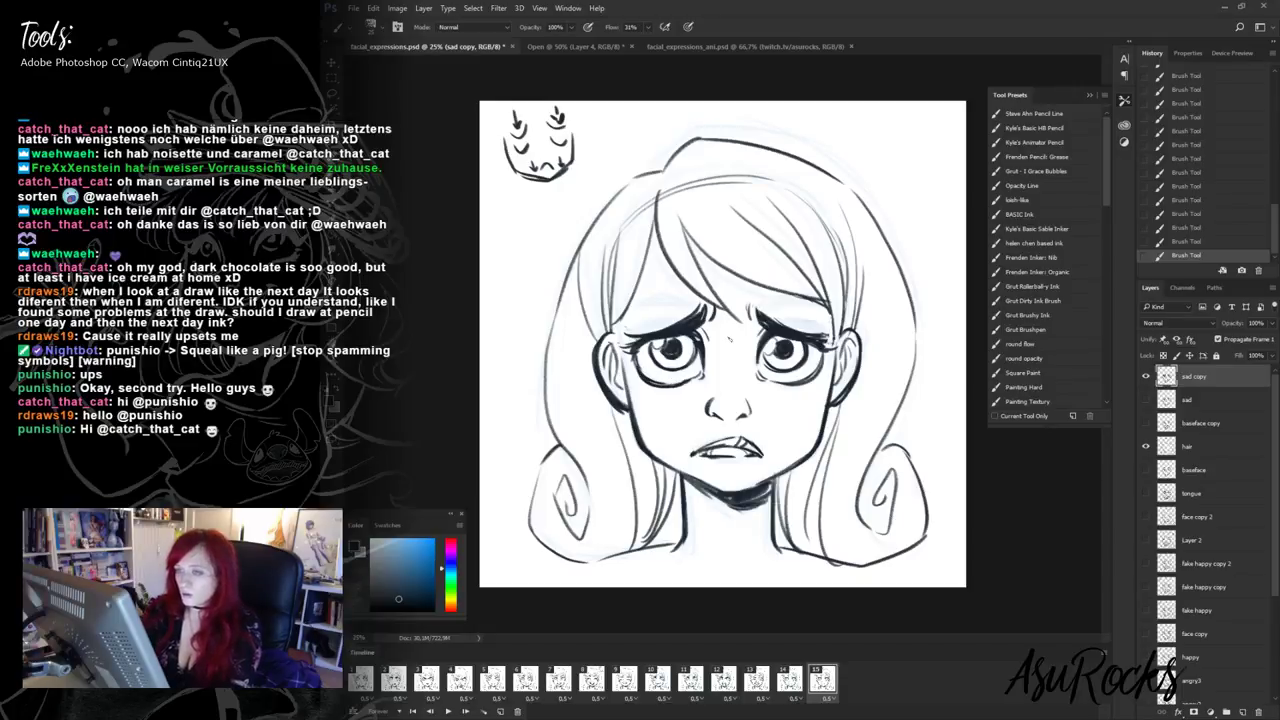
left_click_drag(586, 122, 588, 155)
left_click_drag(582, 145, 589, 157)
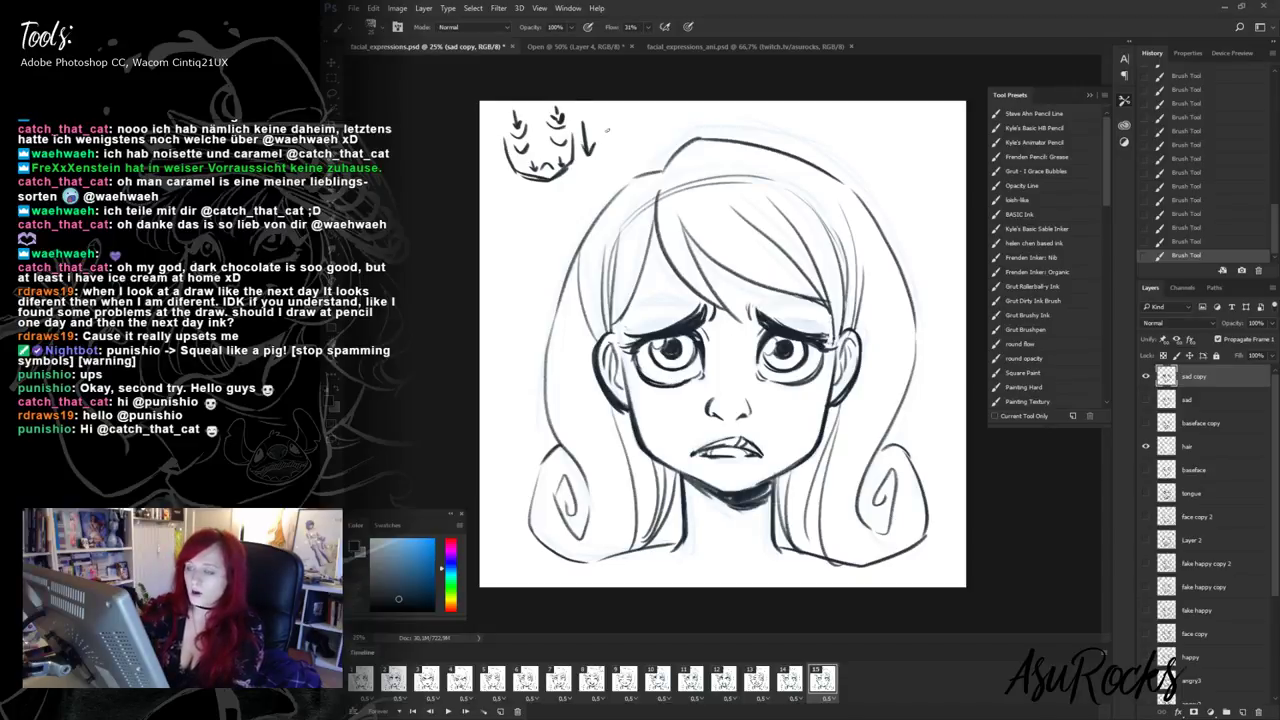
- Erase parts of the lines beneath the eyes and redraw the lower lid curve under the right eye
key("shift+alt+r")
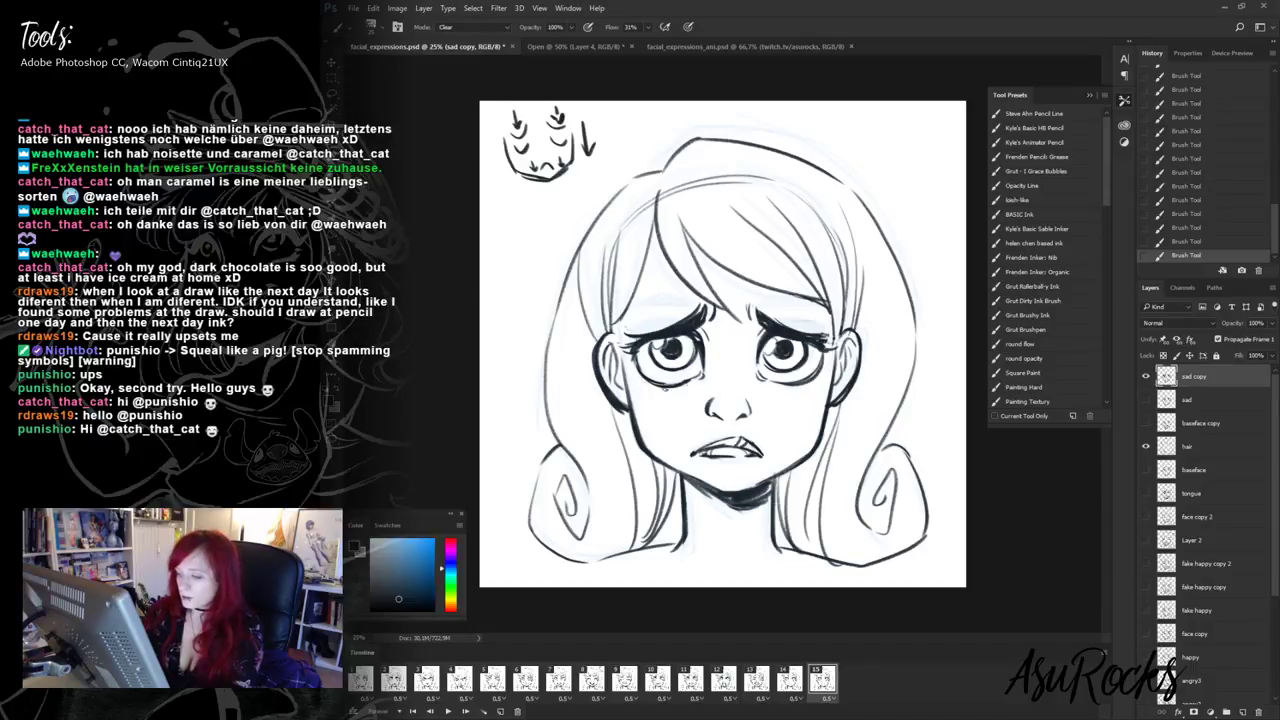
key("shift+alt+n")
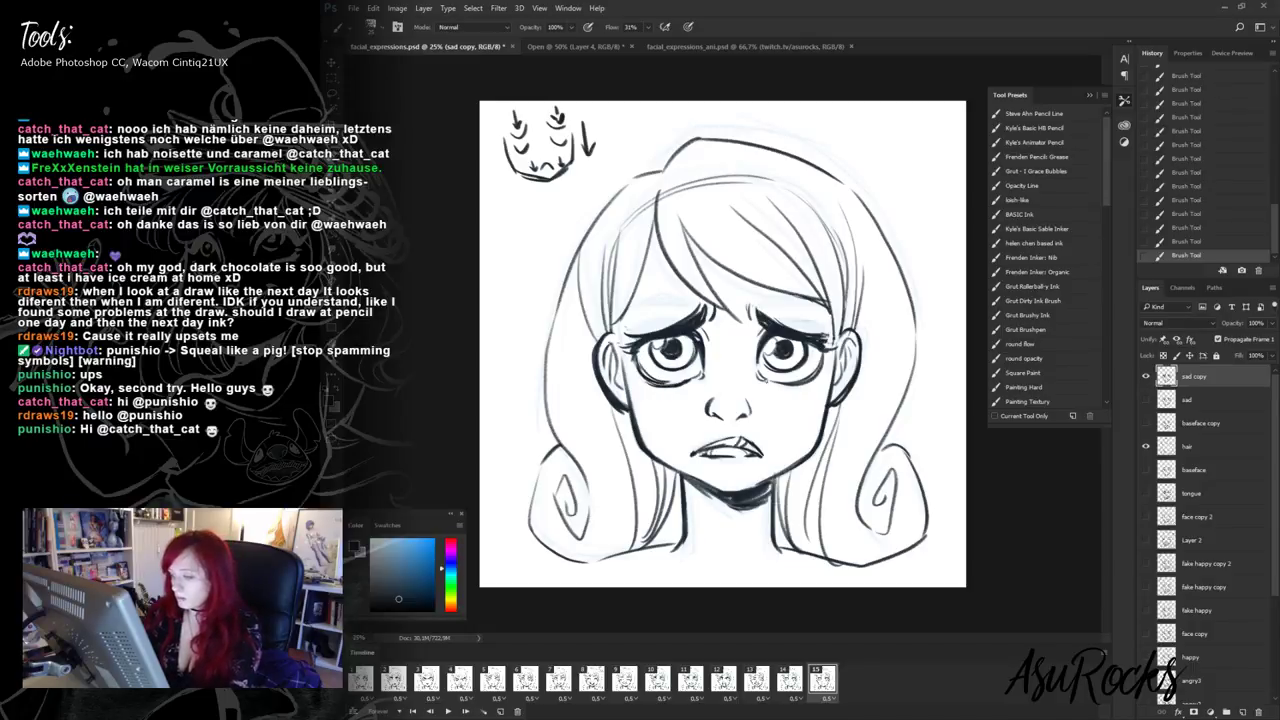
mouse_move(766, 381)
left_mouse_down()
mouse_move(800, 387)
mouse_move(820, 366)
left_mouse_up()
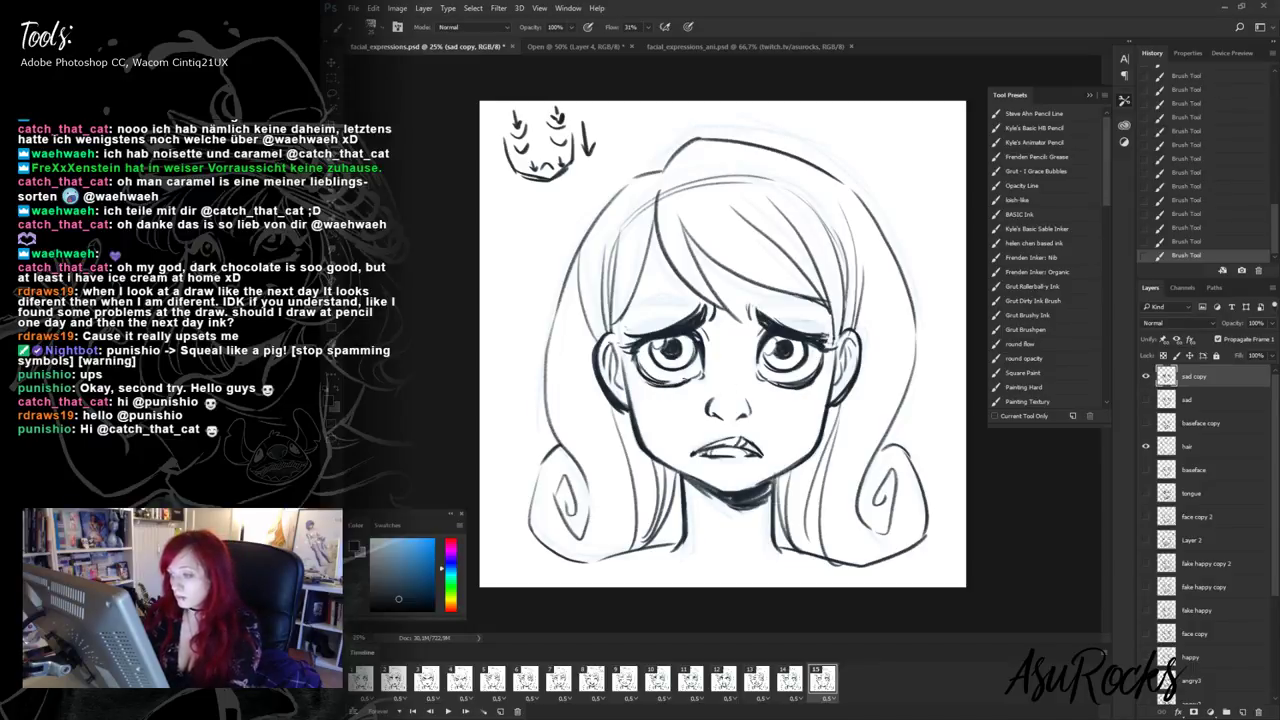
- Touch up the line beneath the left eye and compare frame 15 with frame 14
left_click_drag(664, 382, 694, 386)
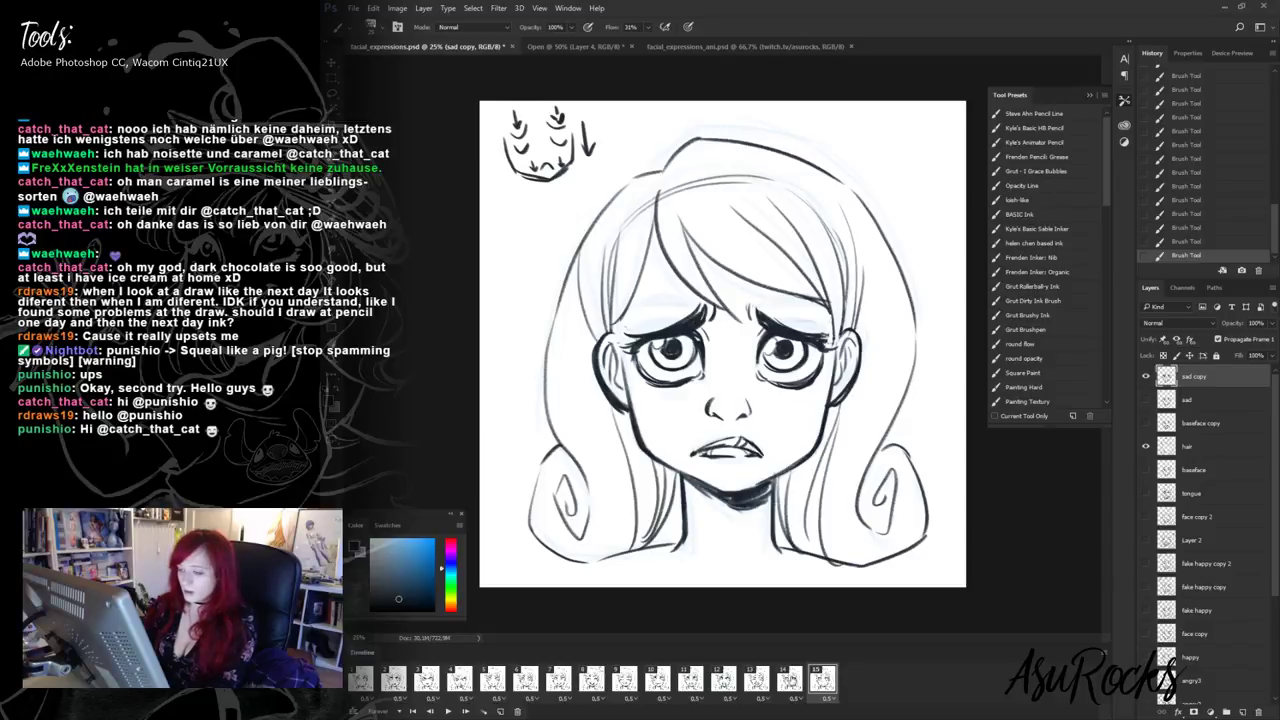
left_click(794, 682)
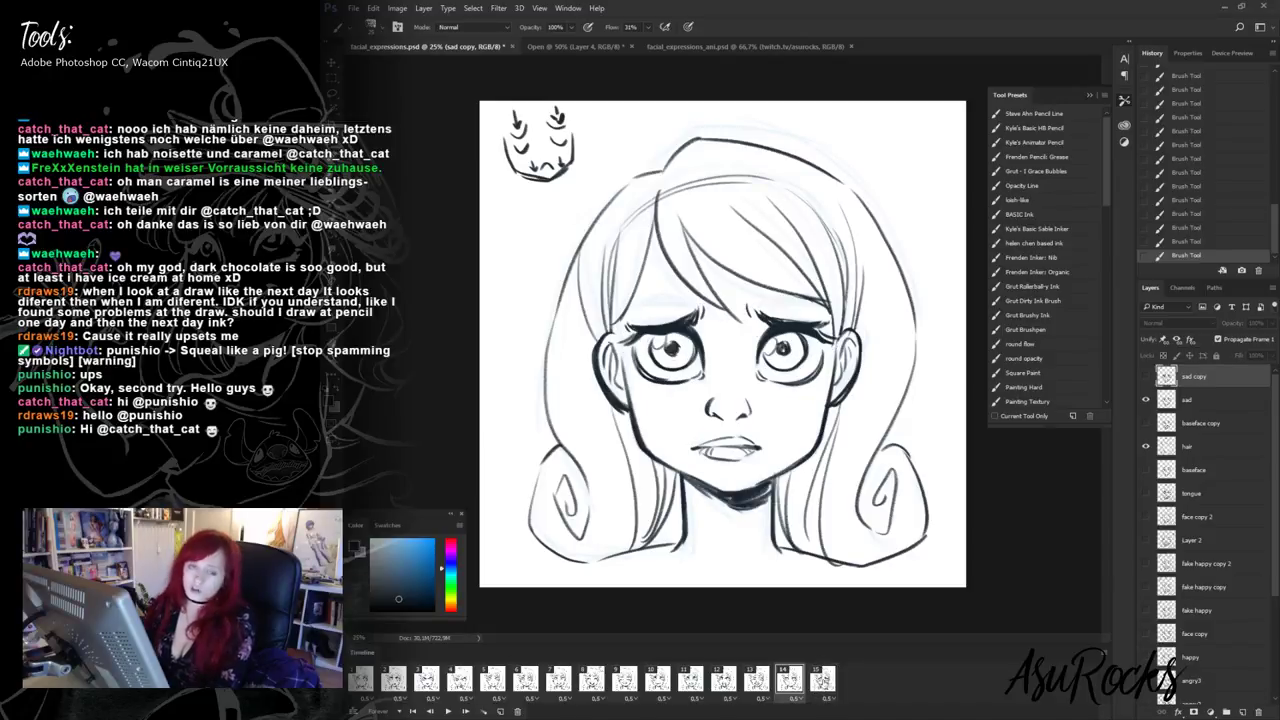
left_click(822, 682)
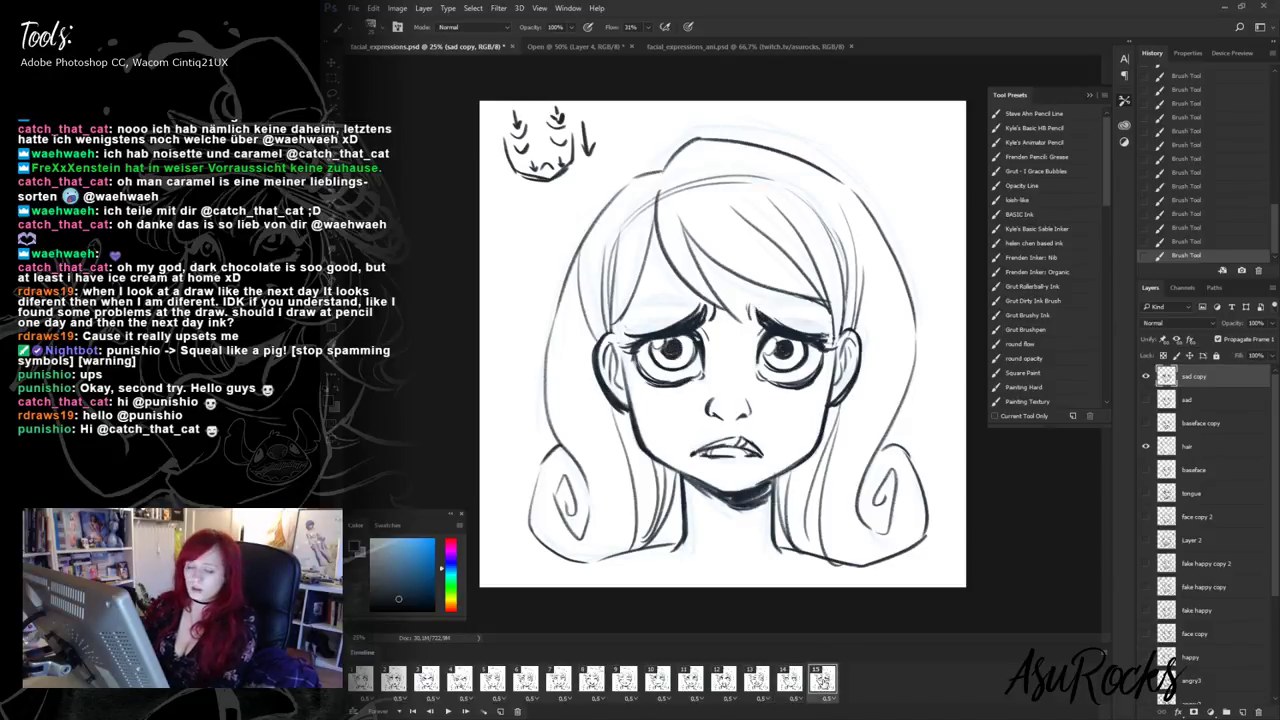
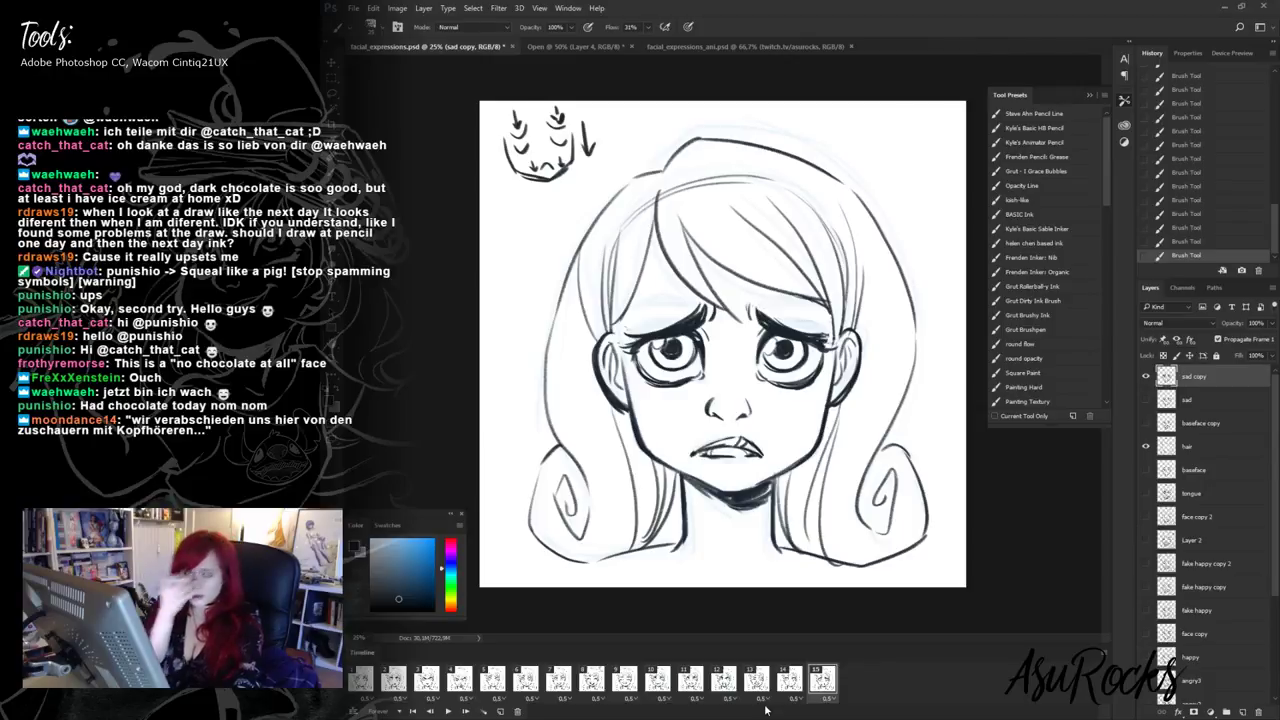
- Clean up and redraw the outer lashes of the right eye, and check frame 15 against frame 14 again
key("shift+alt+r")
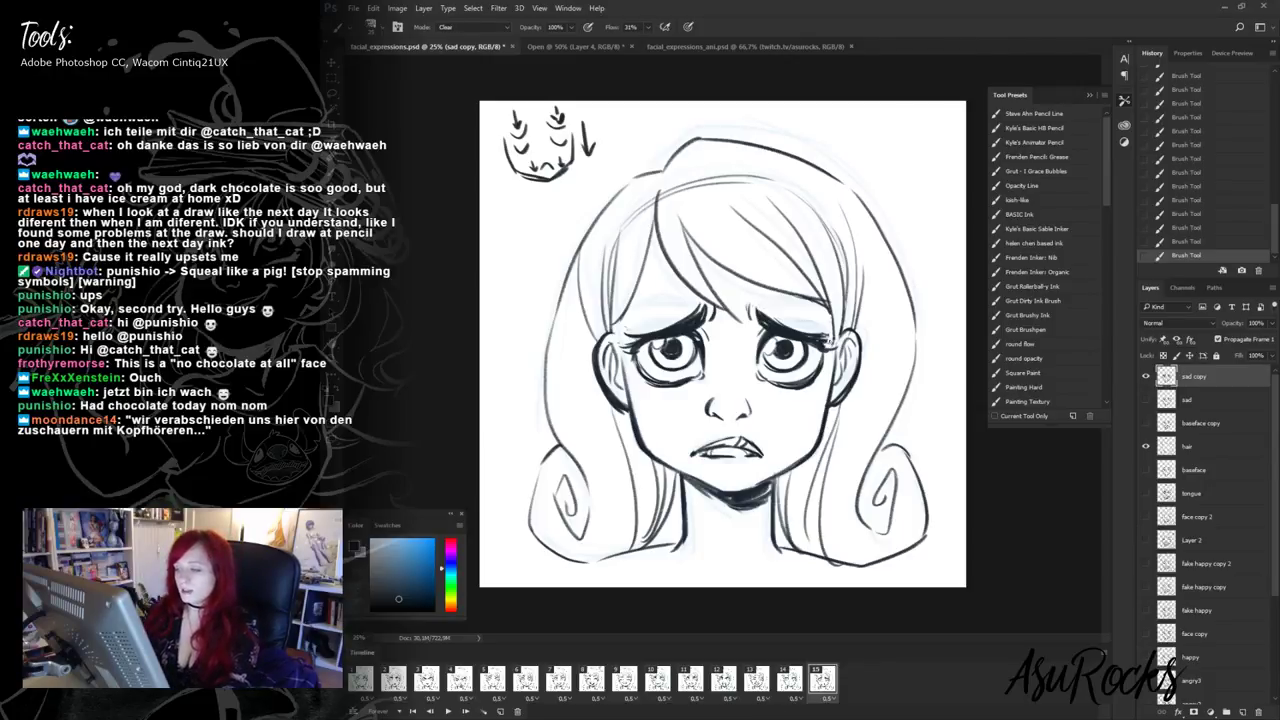
key("shift+alt+n")
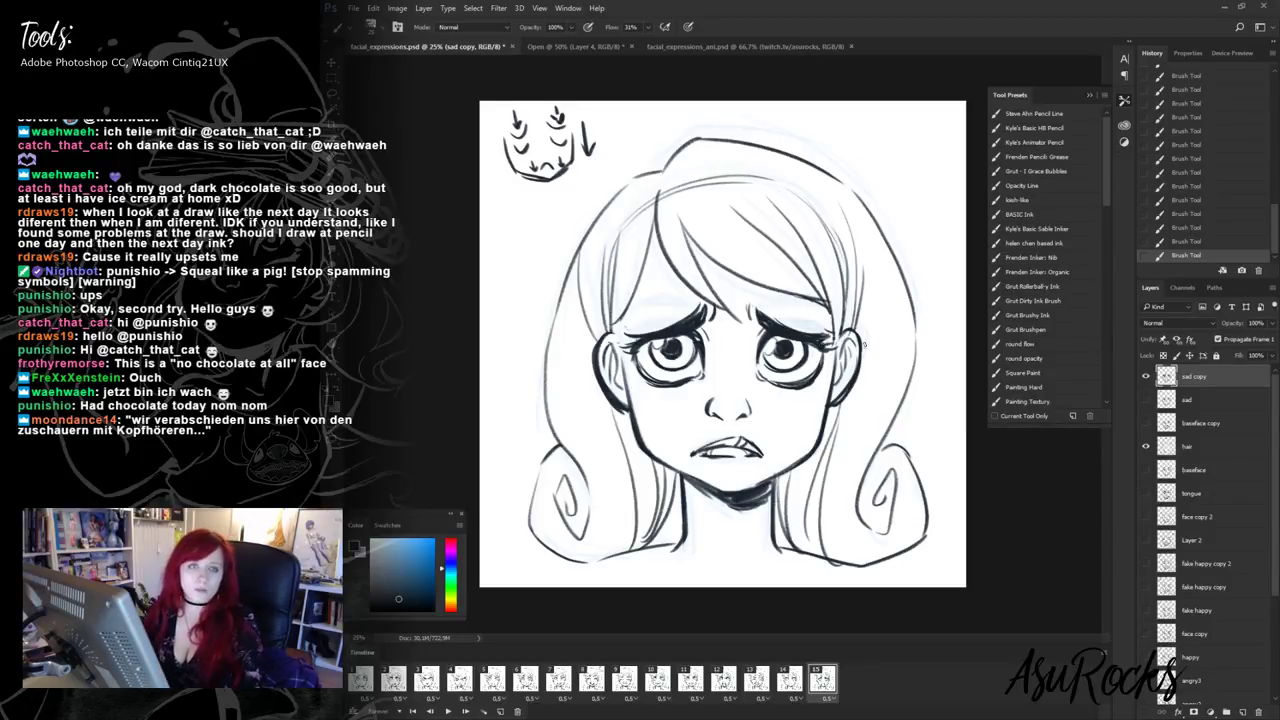
left_click(796, 684)
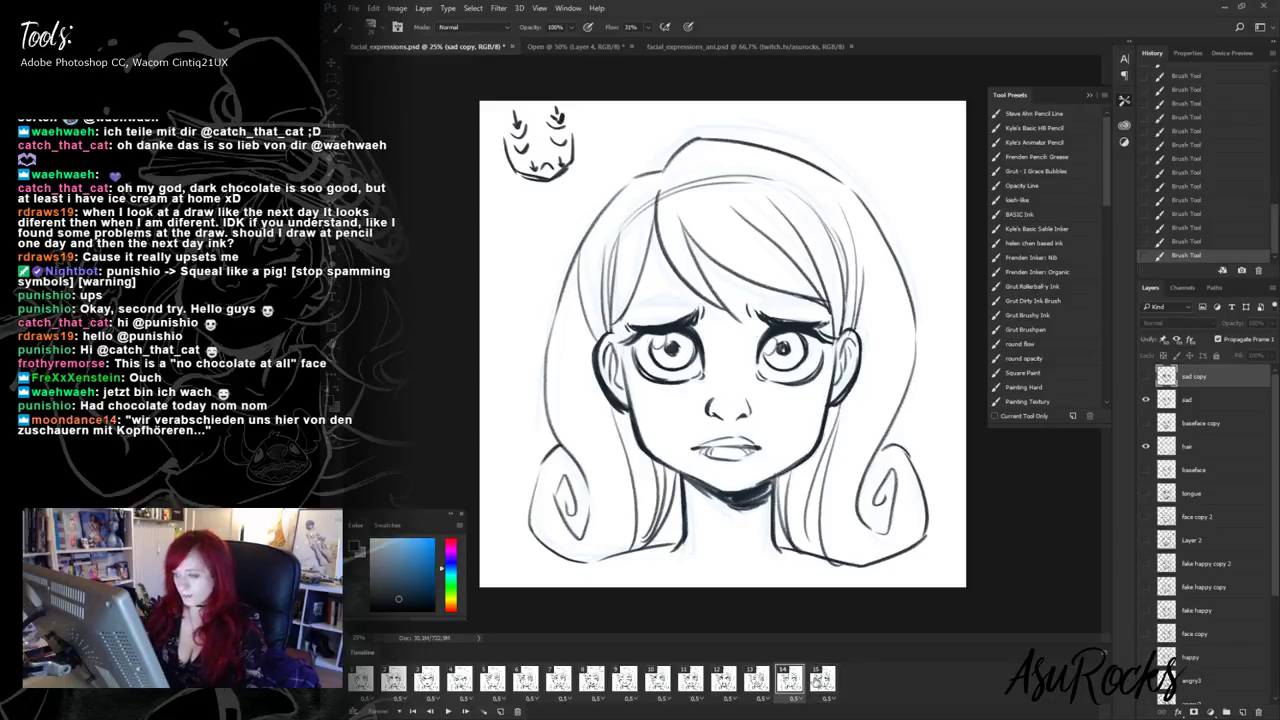
left_click(815, 682)
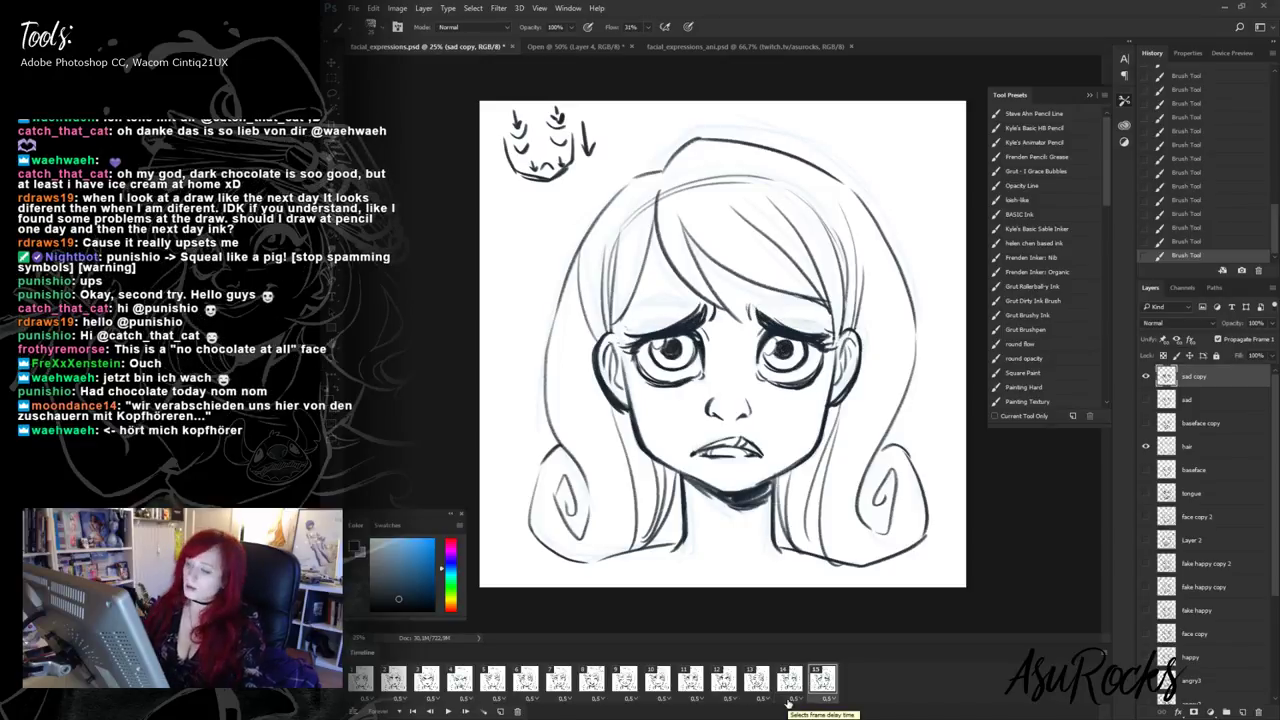
- Lasso both eyes with their eyebrows, nudge them slightly upward on the face, and deselect
left_click(334, 92)
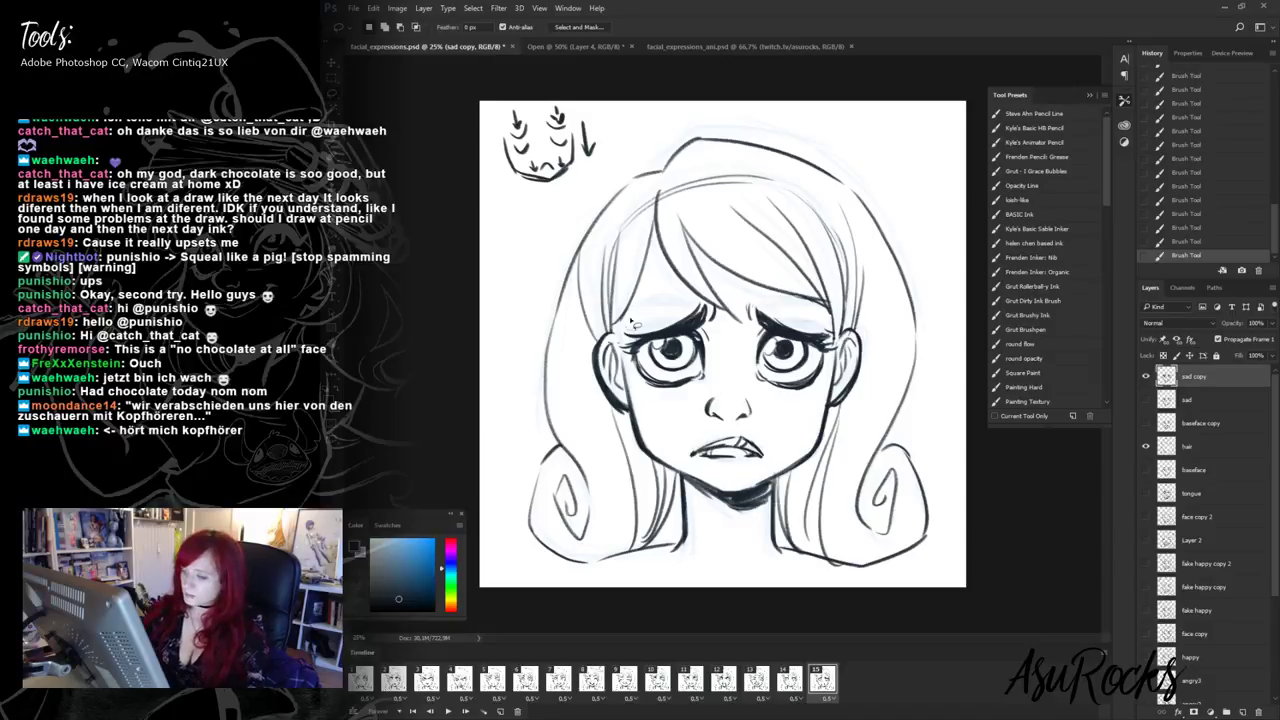
mouse_move(615, 345)
left_mouse_down()
mouse_move(645, 416)
mouse_move(685, 419)
mouse_move(721, 389)
mouse_move(815, 407)
mouse_move(837, 356)
mouse_move(819, 320)
mouse_move(760, 295)
mouse_move(747, 299)
mouse_move(747, 334)
mouse_move(737, 303)
mouse_move(668, 283)
left_mouse_up()
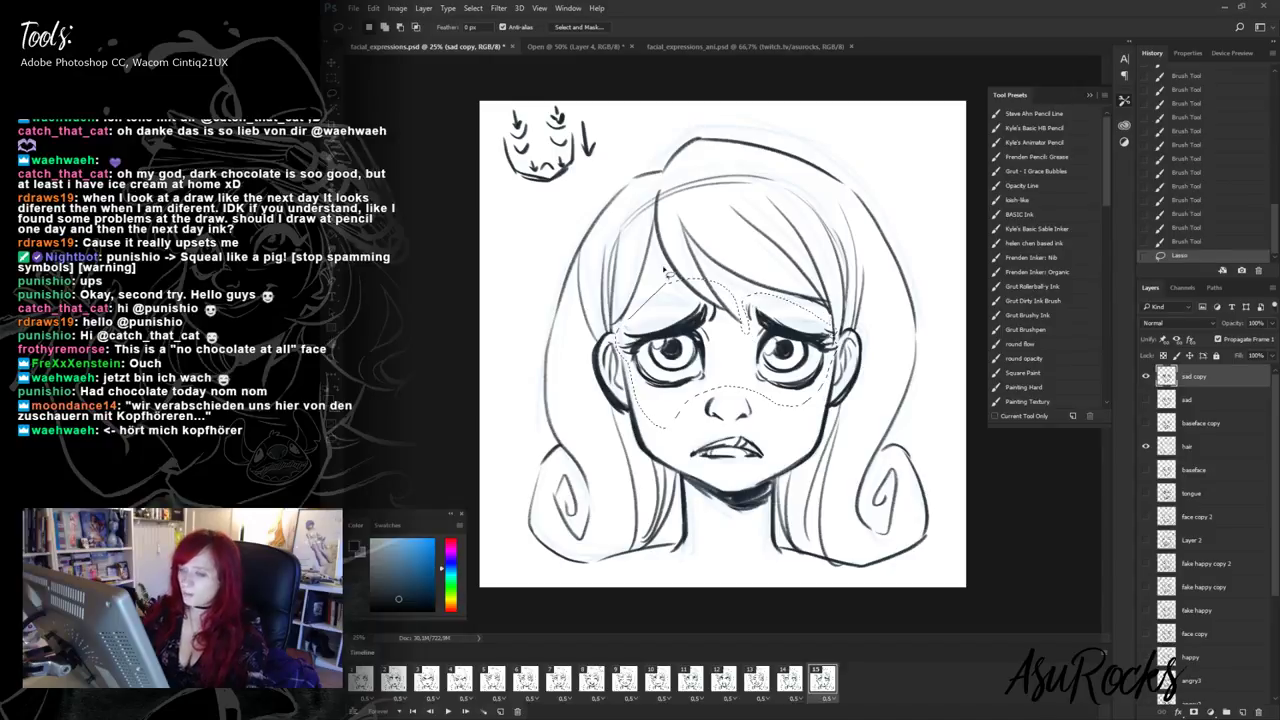
left_click(334, 62)
key("Up")
key("Up")
key("Up")
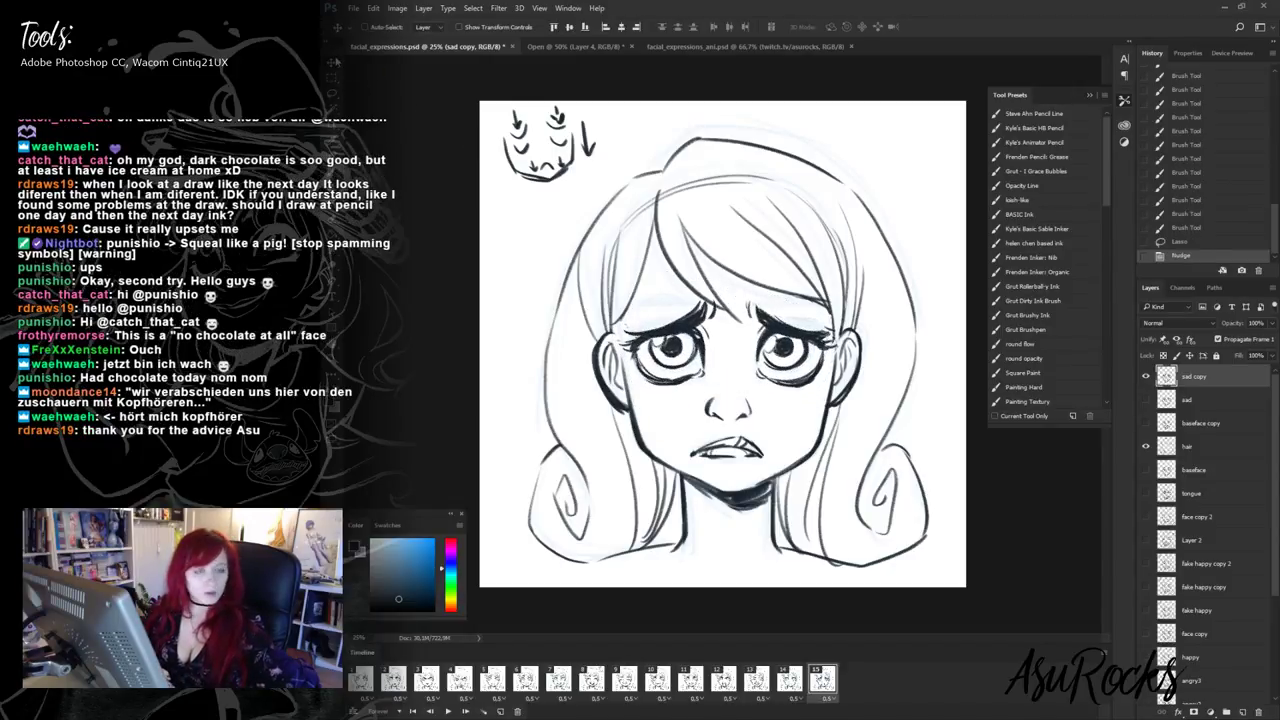
key("ctrl+d")
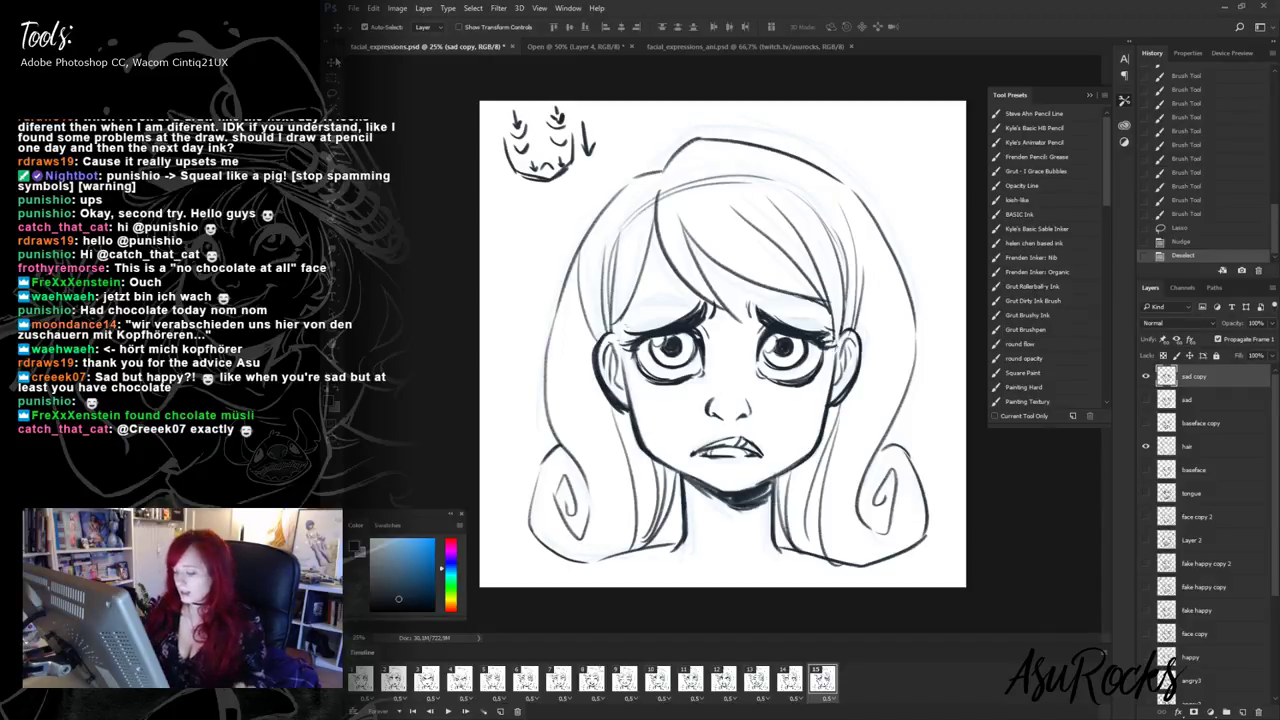
- Duplicate frame 15 and the "sad copy" layer for the next expression, and check which drawing the new layer holds
left_click(501, 711)
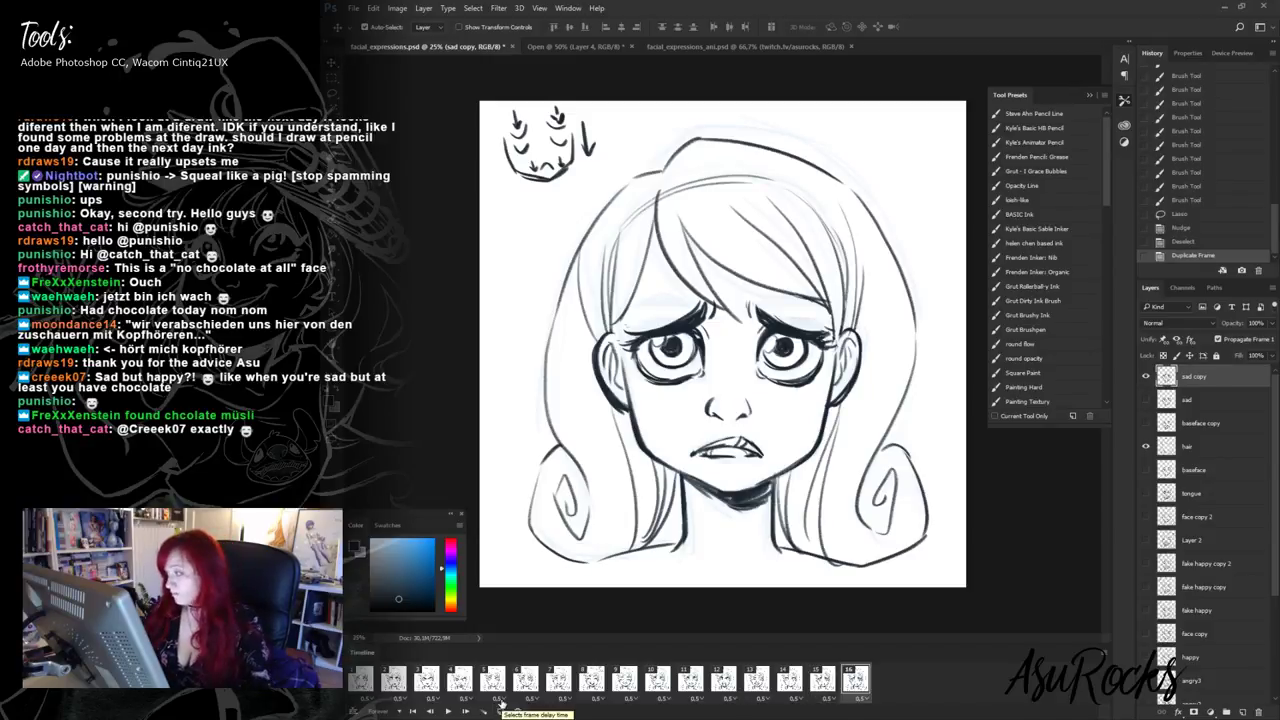
right_click(1208, 377)
left_click(1081, 226)
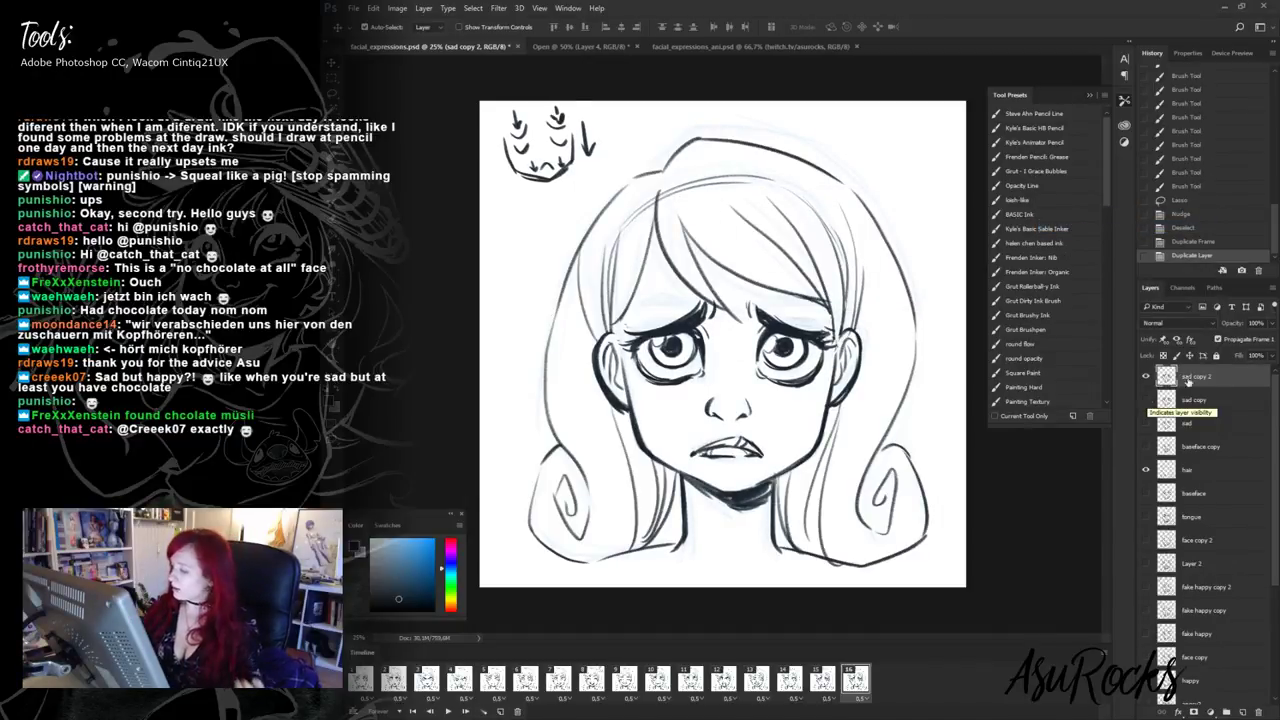
key("b")
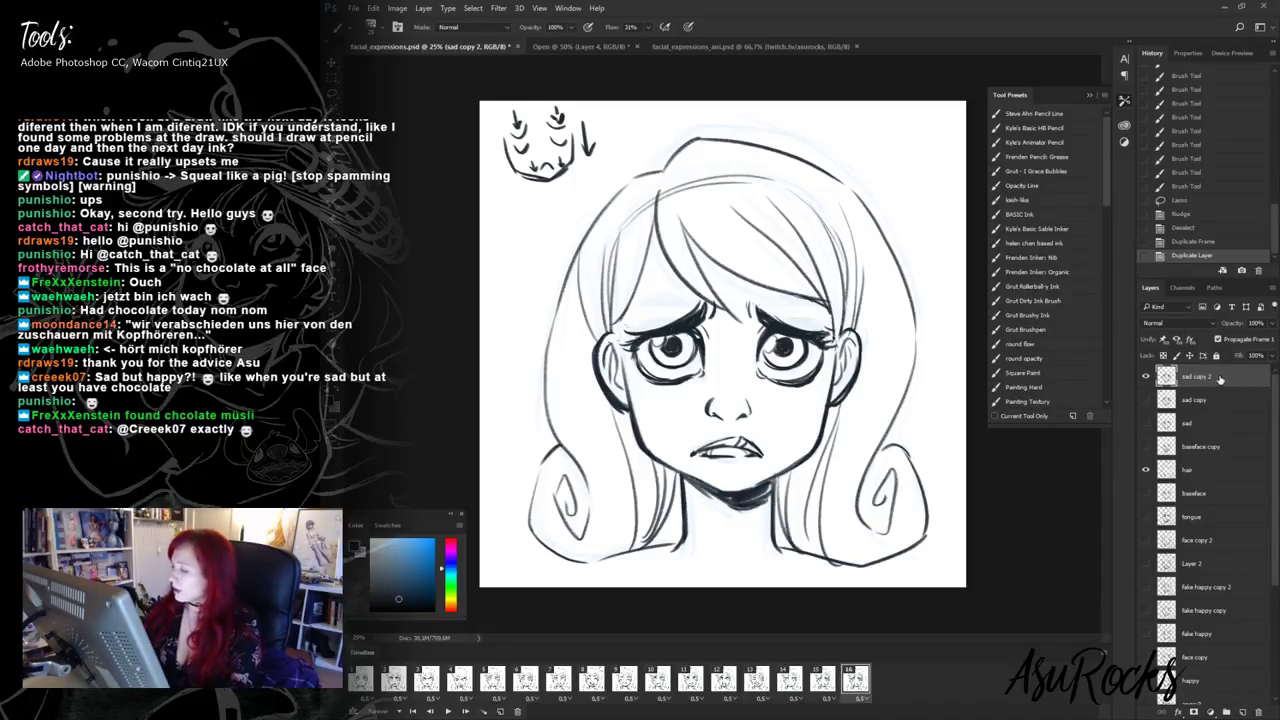
left_click(1146, 377)
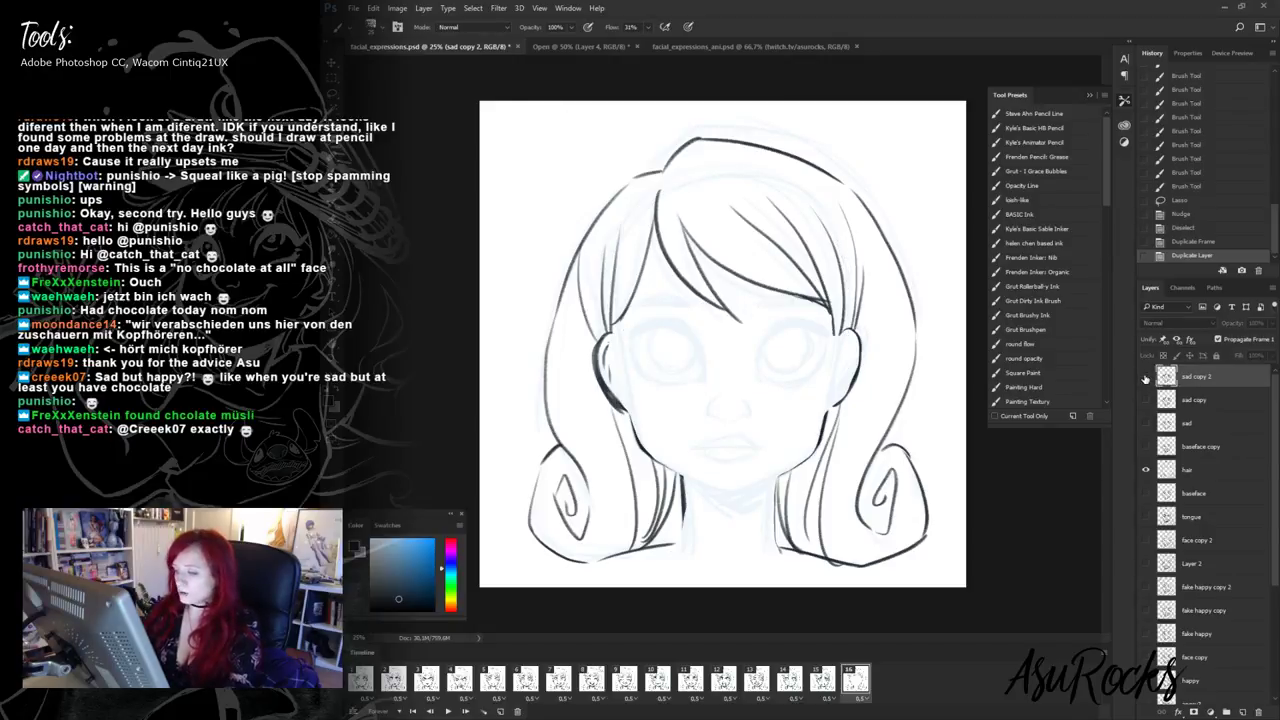
left_click(1146, 377)
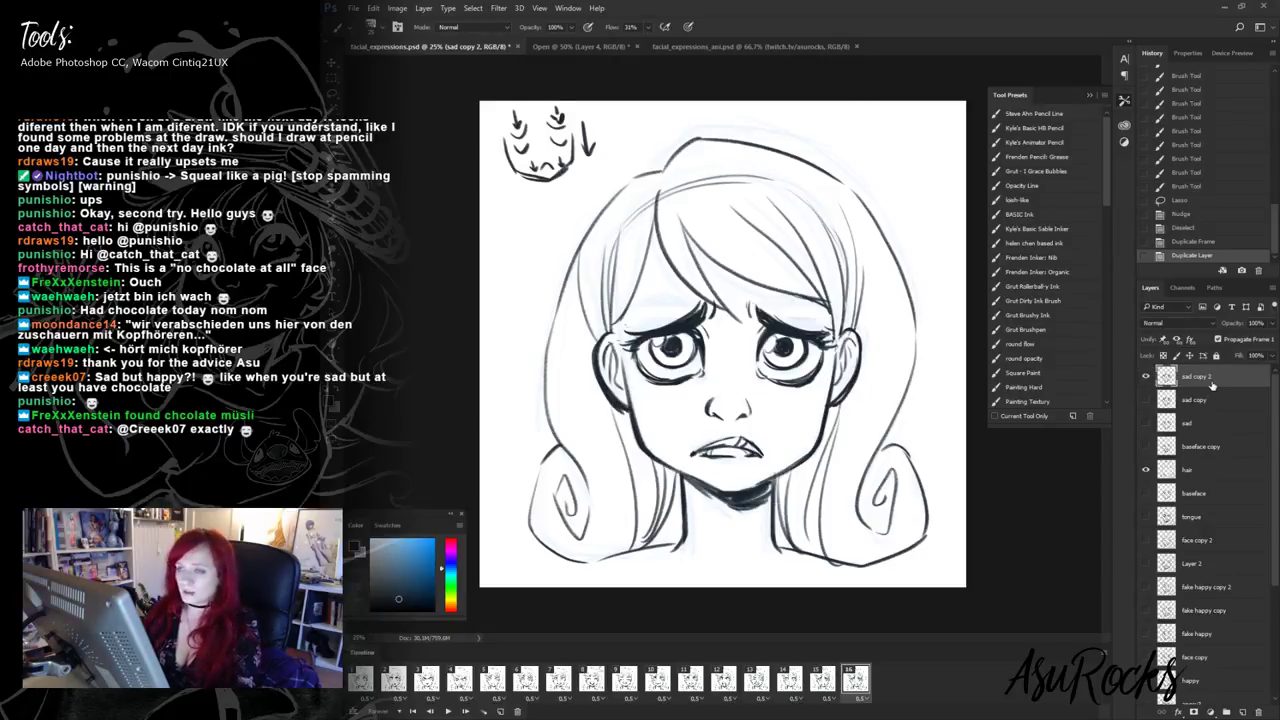
- Erase the outer part of the left eye's lower lid and sketch a tear pooling at its outer corner
key("alt+shift+r")
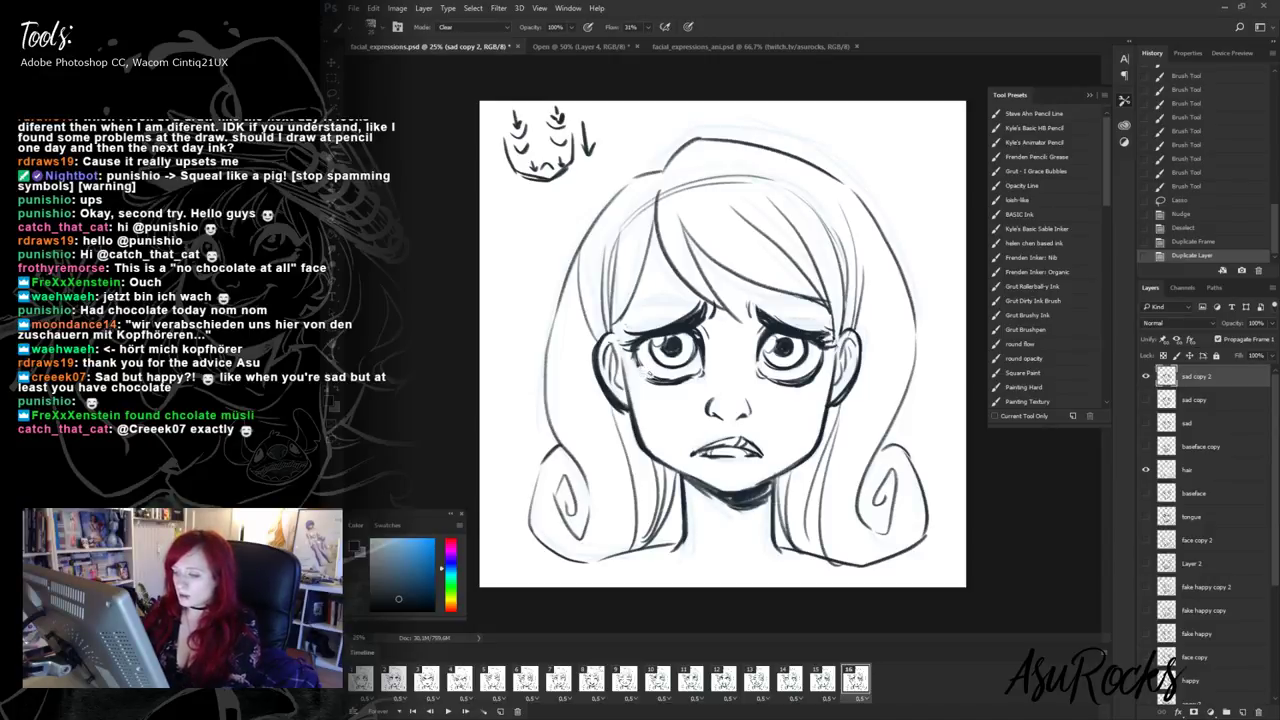
mouse_move(650, 374)
left_mouse_down()
mouse_move(642, 366)
mouse_move(652, 369)
left_mouse_up()
key("alt+shift+n")
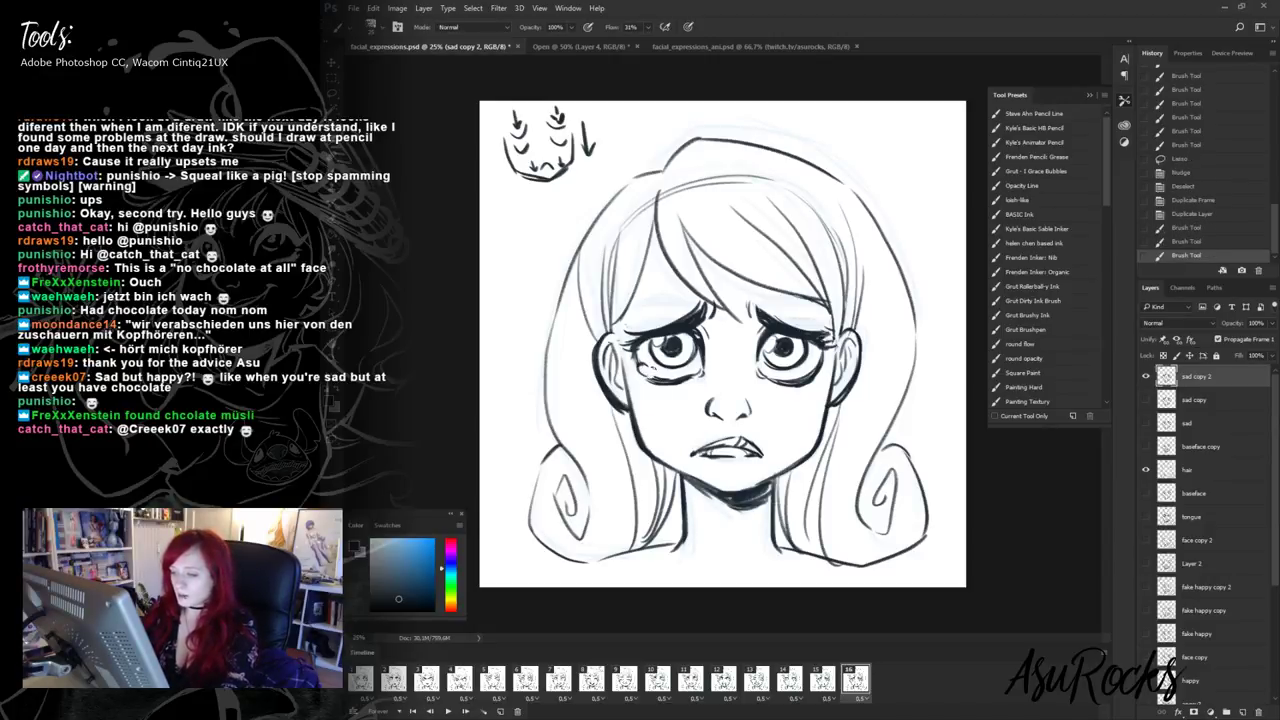
left_click(648, 374)
left_click(648, 374)
left_click(648, 374)
left_click(648, 374)
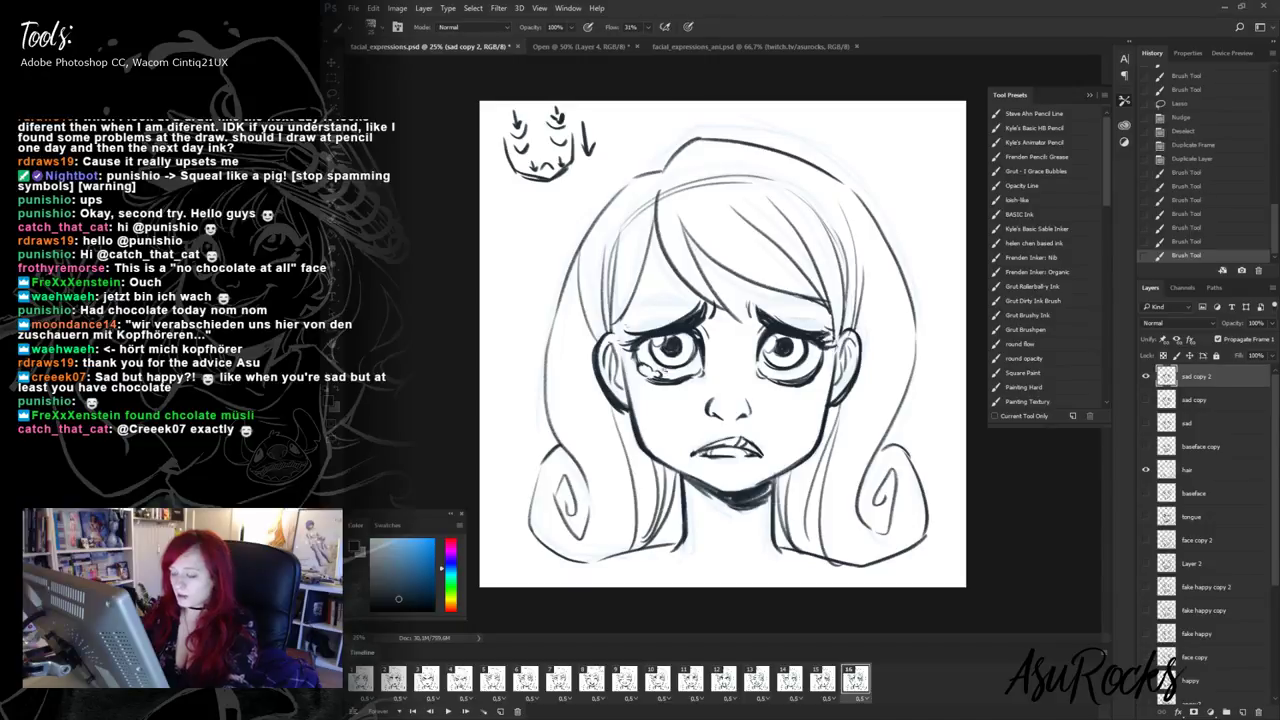
key("shift+alt+r")
left_click(648, 374)
left_click(648, 374)
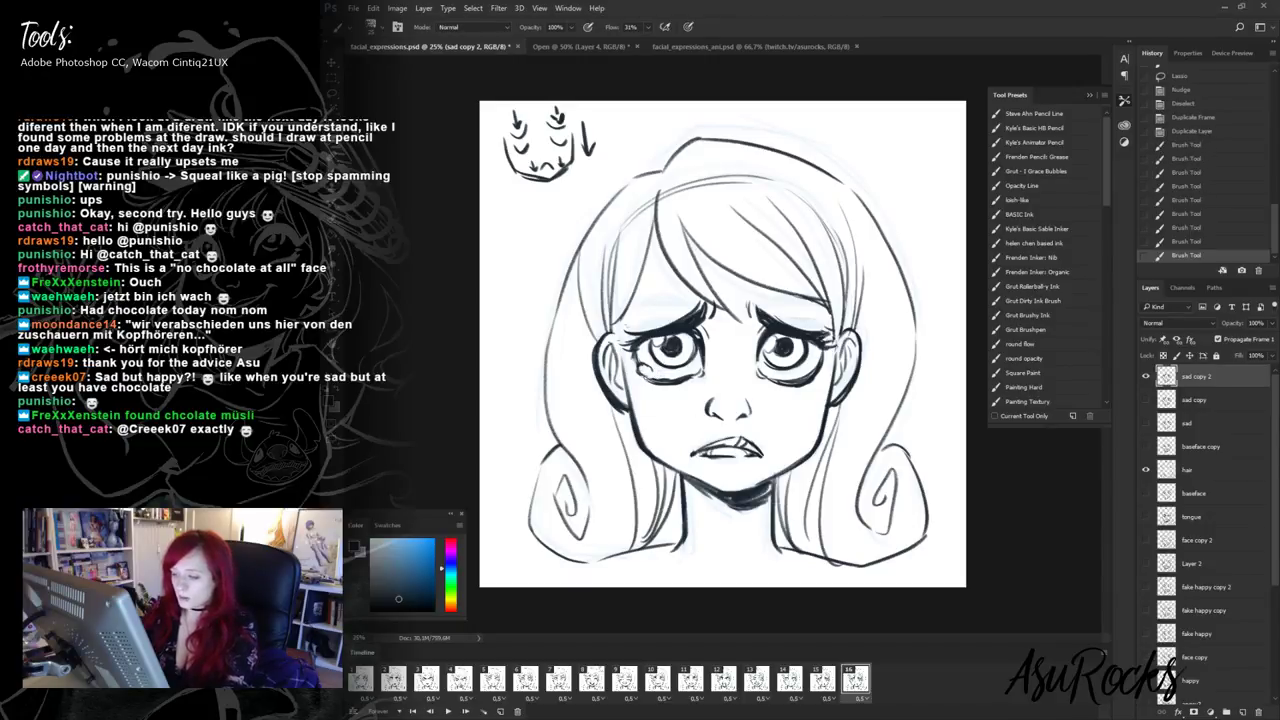
- Refine the rounded tear outline along the left eye's lower lid with short strokes and small erasures
key("shift+alt+n")
left_click(648, 374)
left_click(648, 374)
left_click(648, 374)
left_click(648, 374)
left_click(648, 374)
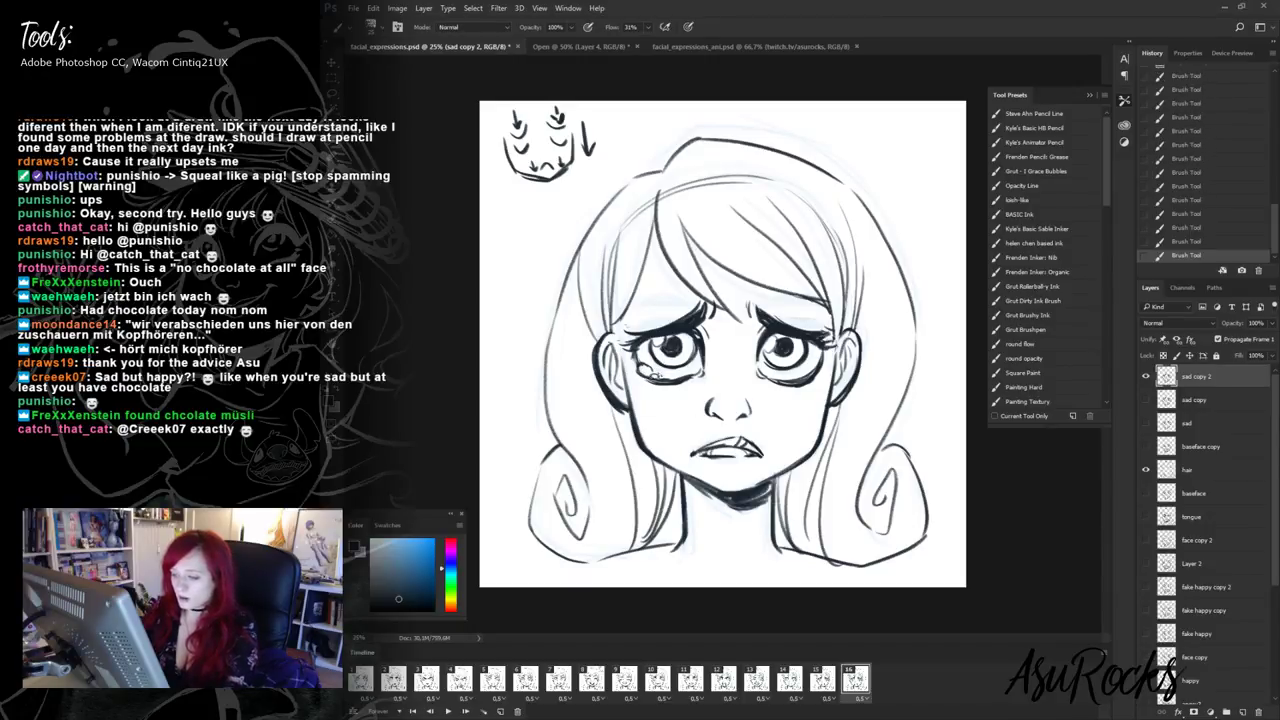
key("shift+alt+r")
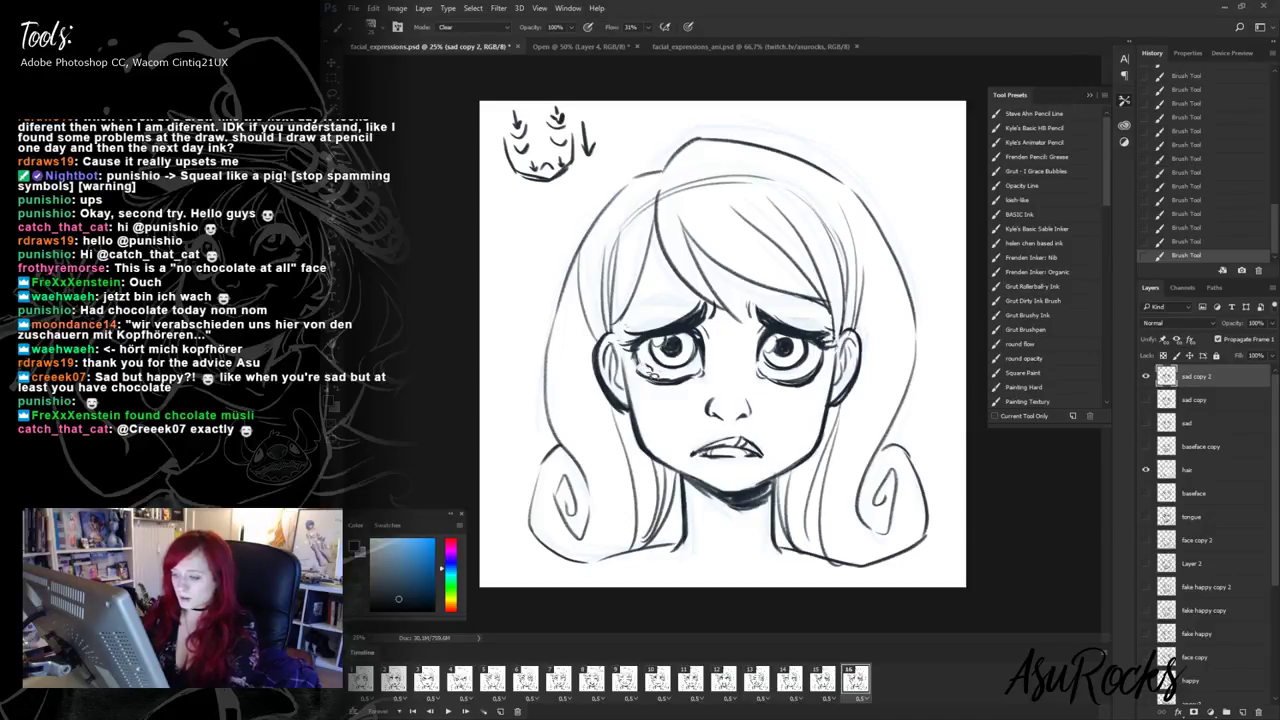
key("shift+alt+n")
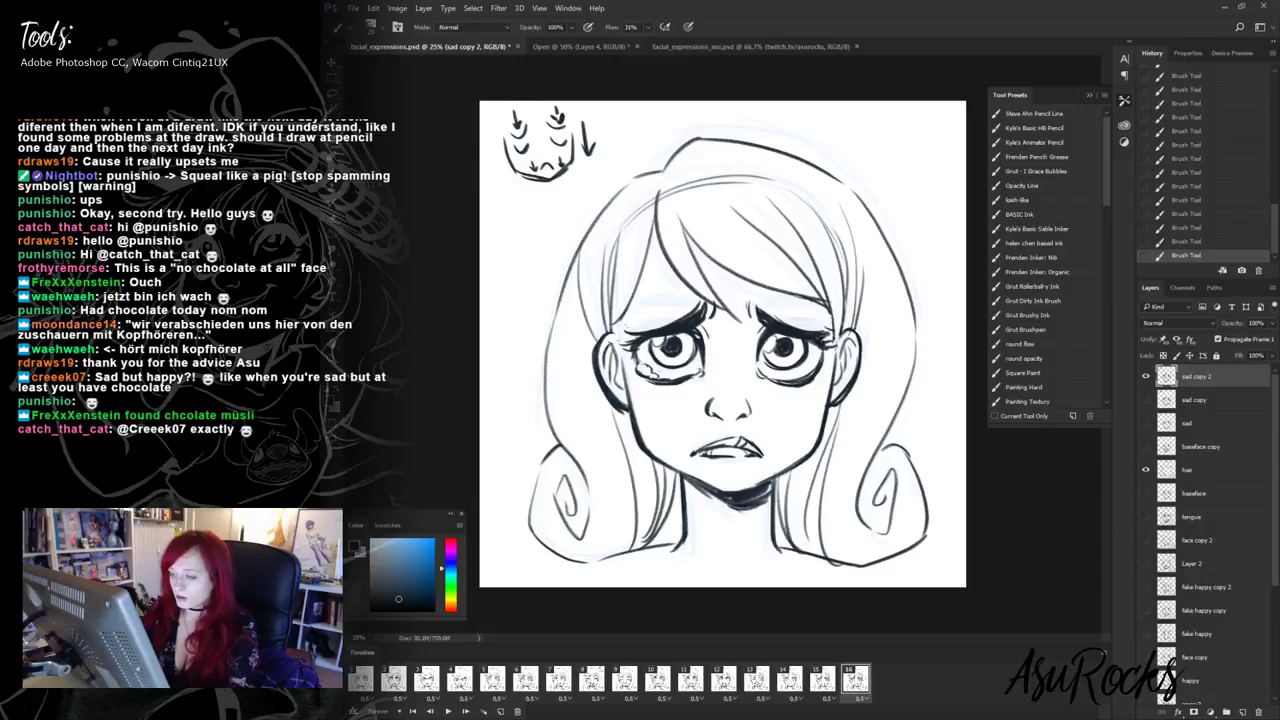
- Erase parts of the right eye's lower lid and draw a matching tear at its outer corner
key("shift+alt+r")
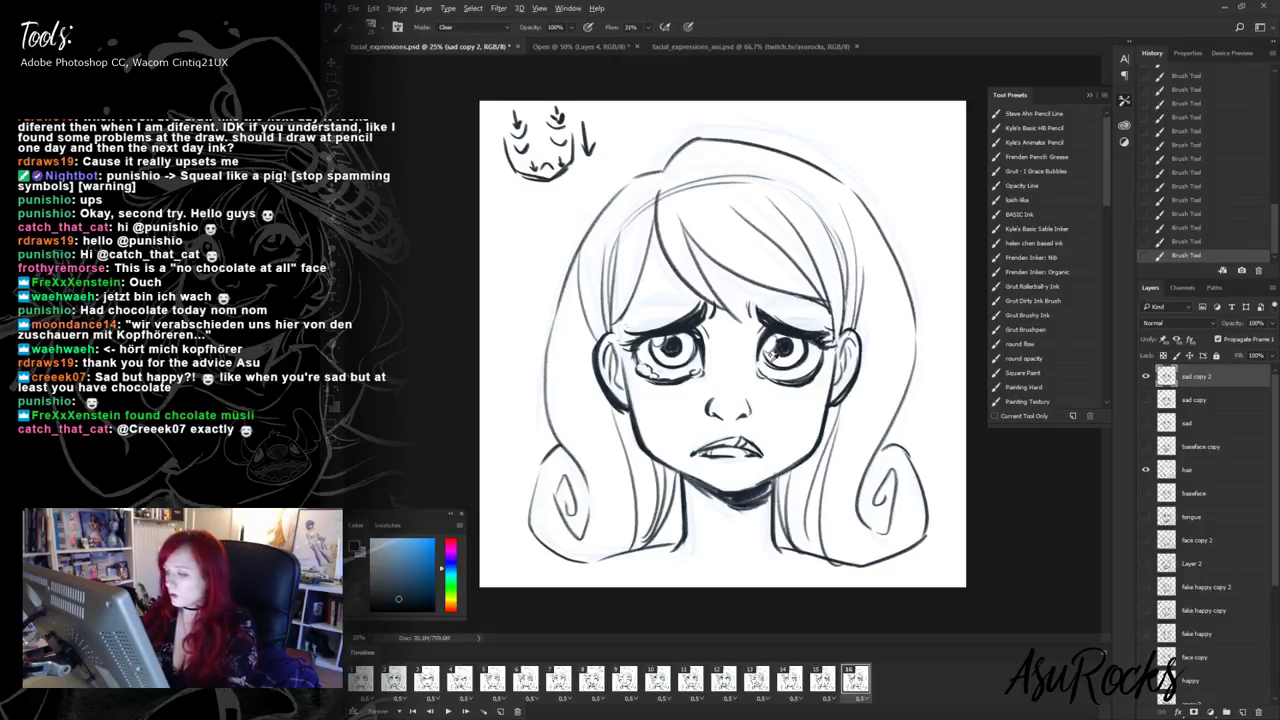
key("shift+alt+n")
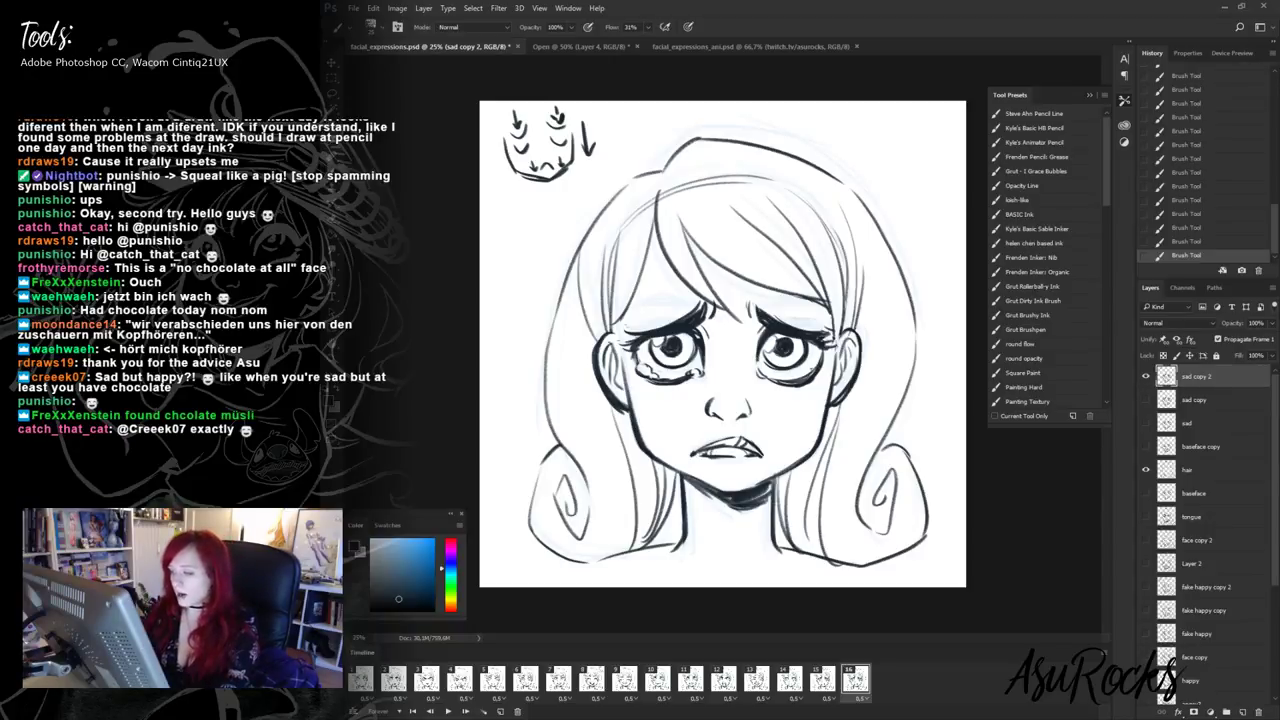
key("shift+alt+r")
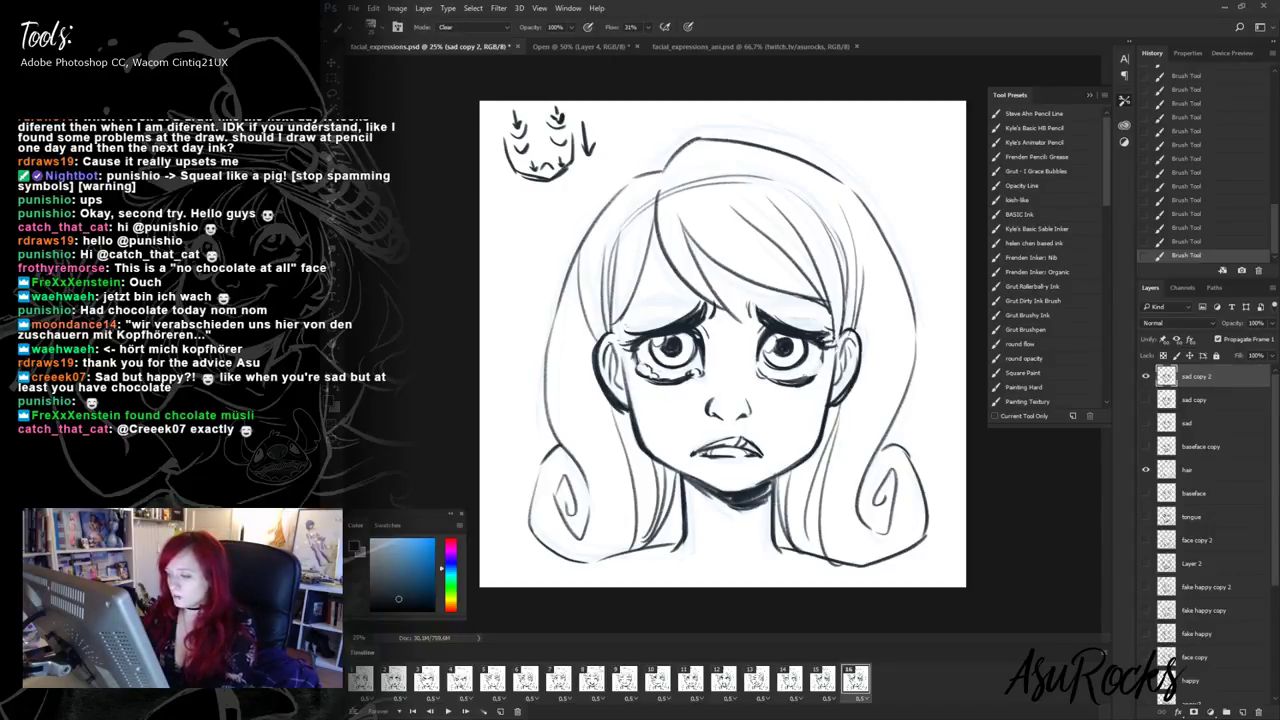
key("shift+alt+n")
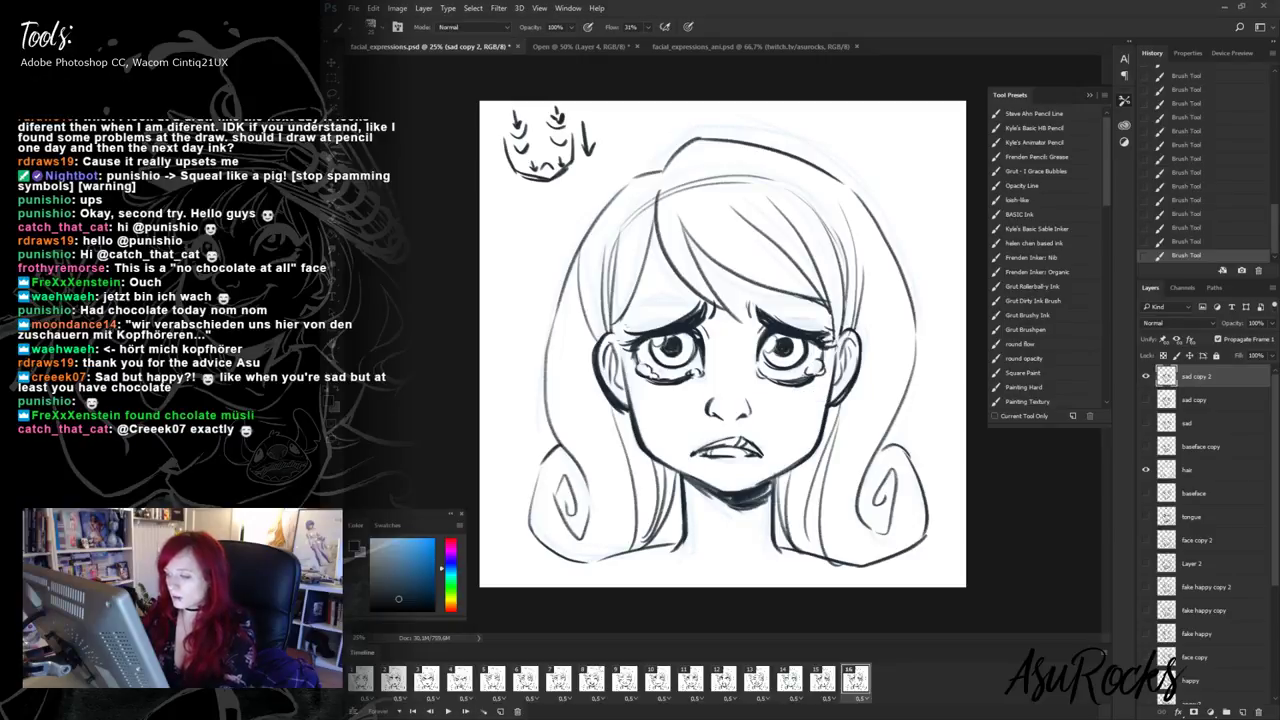
- Thin out the tear outlines under both eyes and rework the small tear lines at their inner corners
key("shift+alt+r")
mouse_move(652, 364)
left_mouse_down()
mouse_move(638, 377)
mouse_move(658, 377)
left_mouse_up()
key("shift+alt+n")
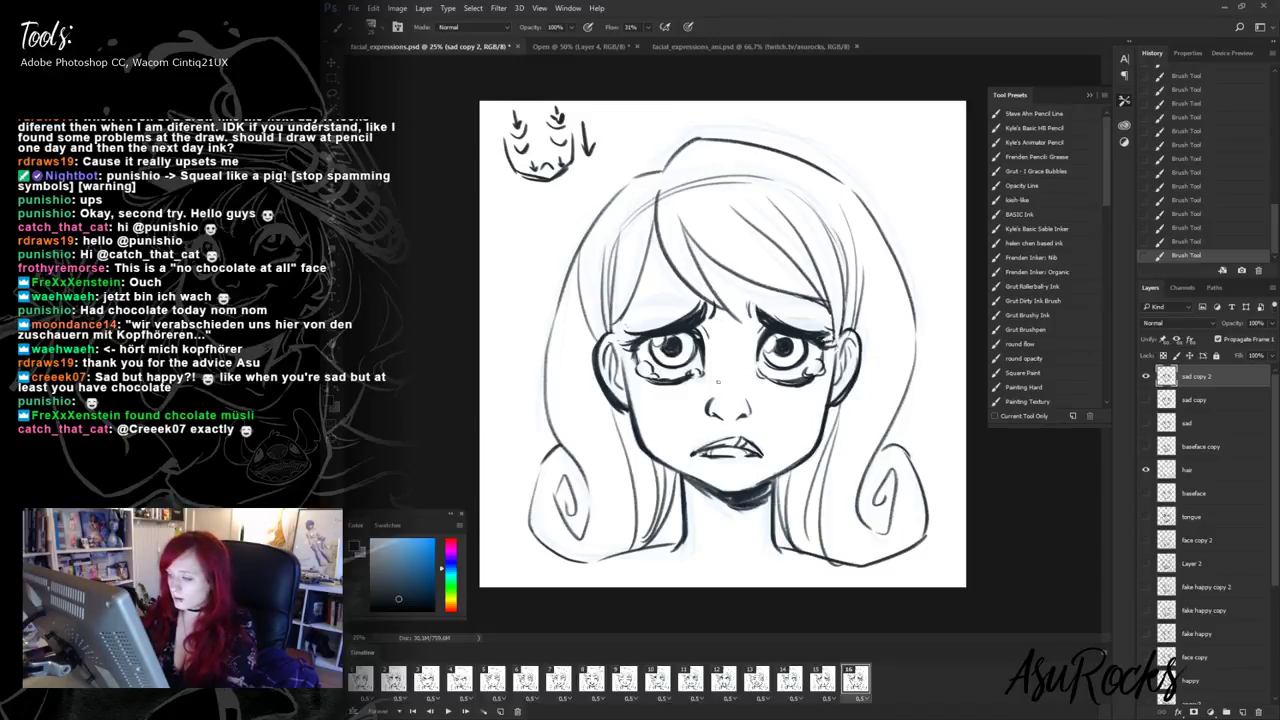
key("shift+alt+r")
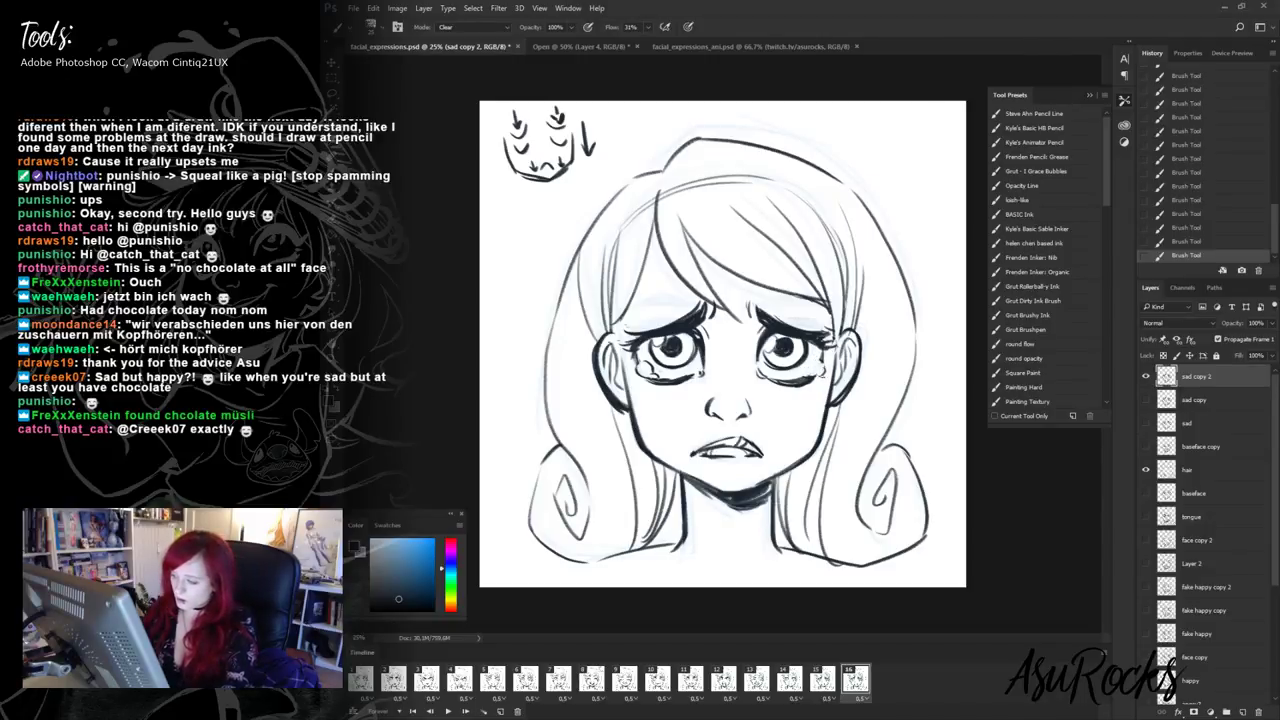
key("shift+alt+n")
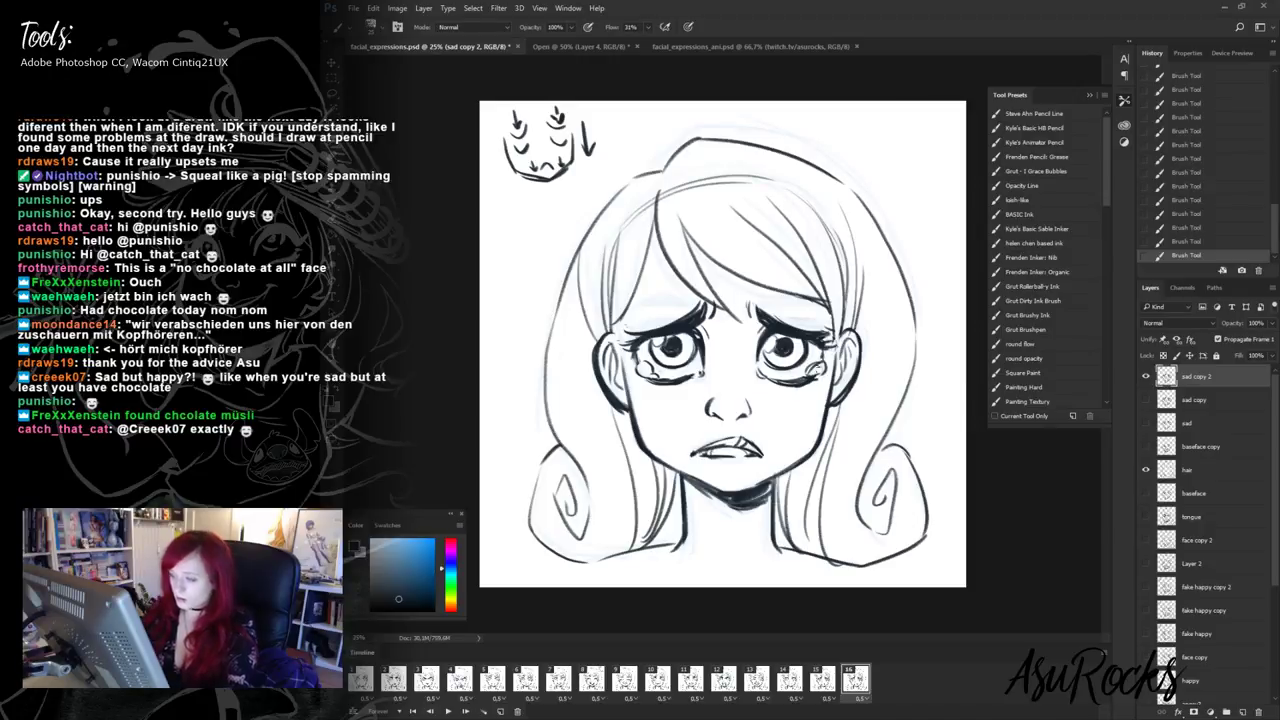
key("shift+alt+r")
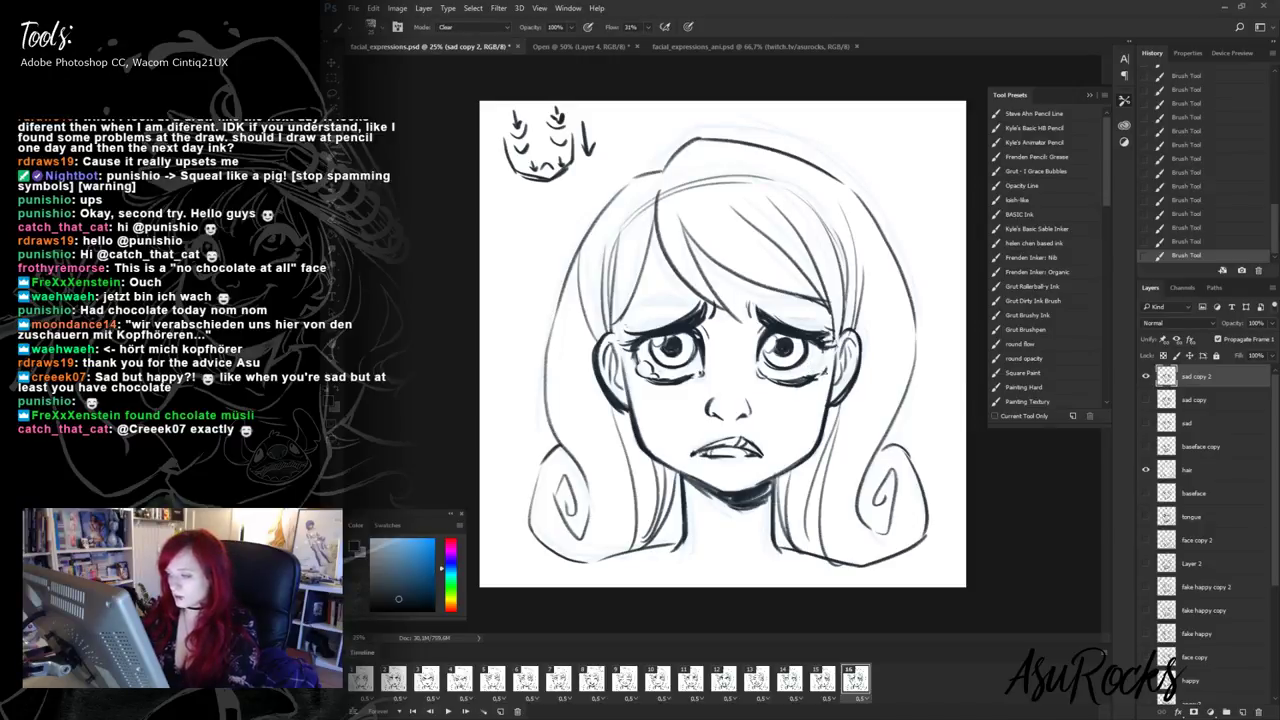
key("shift+alt+n")
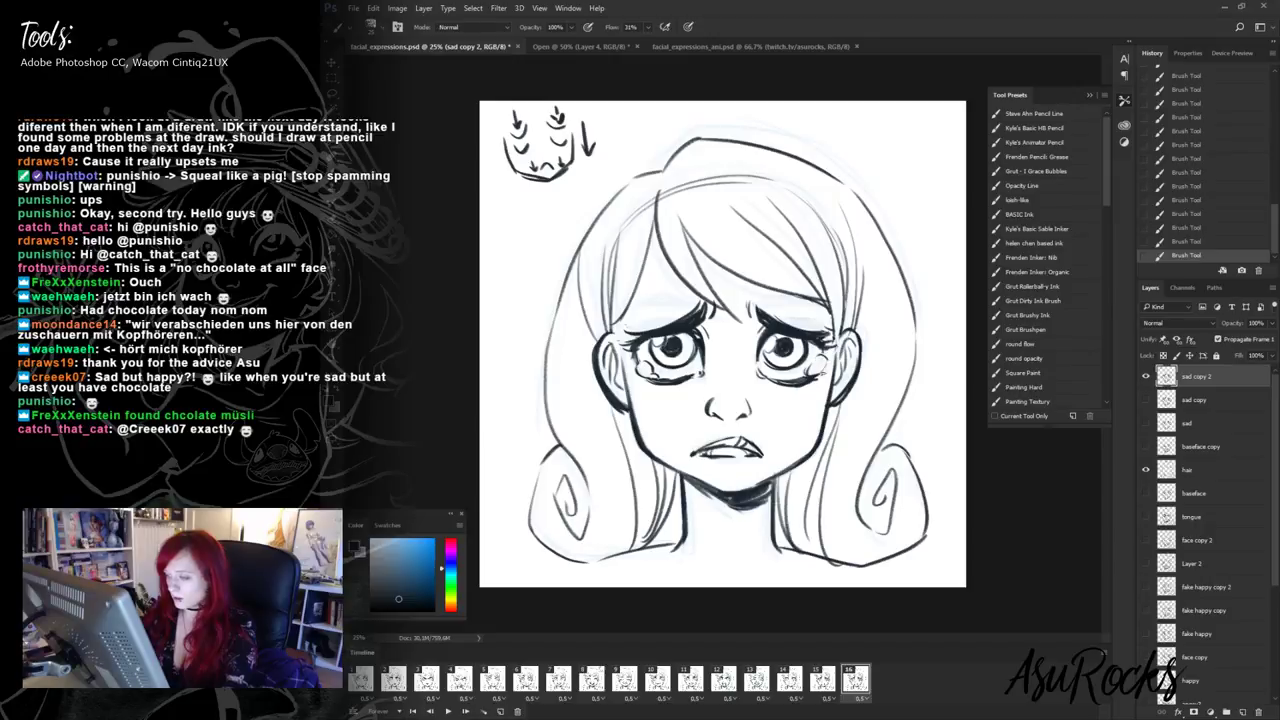
key("shift+alt+r")
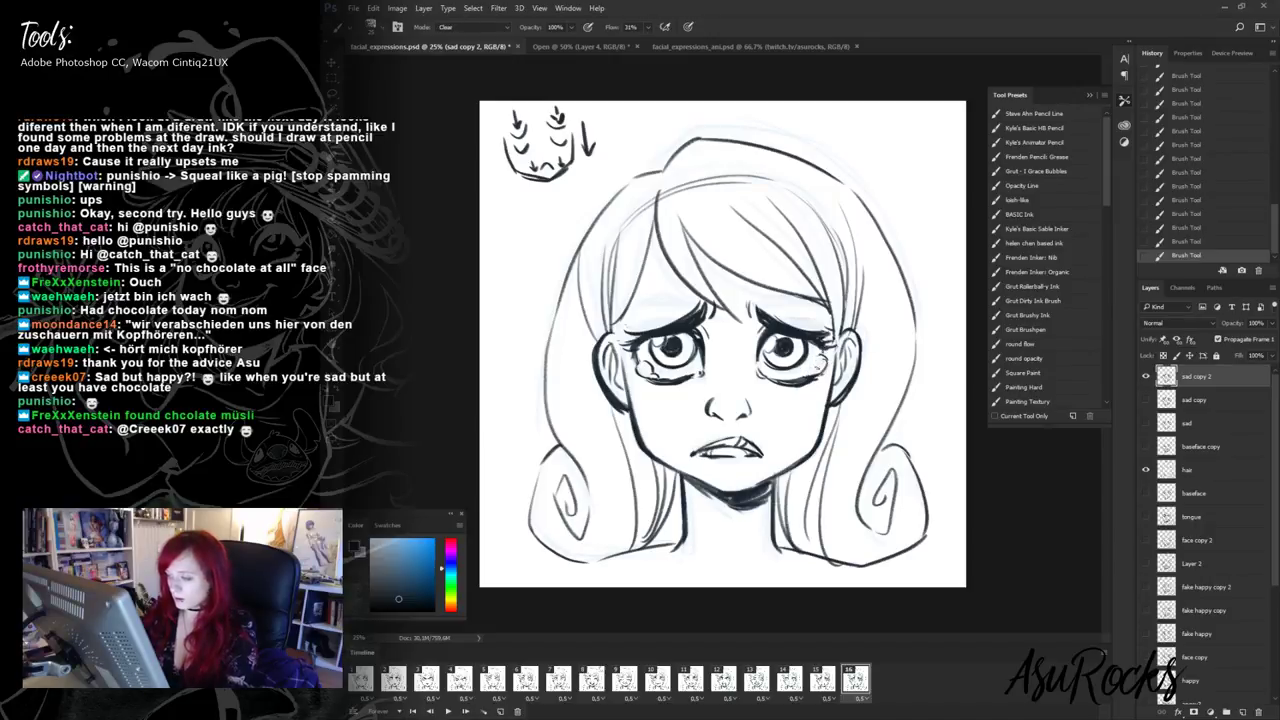
key("shift+alt+n")
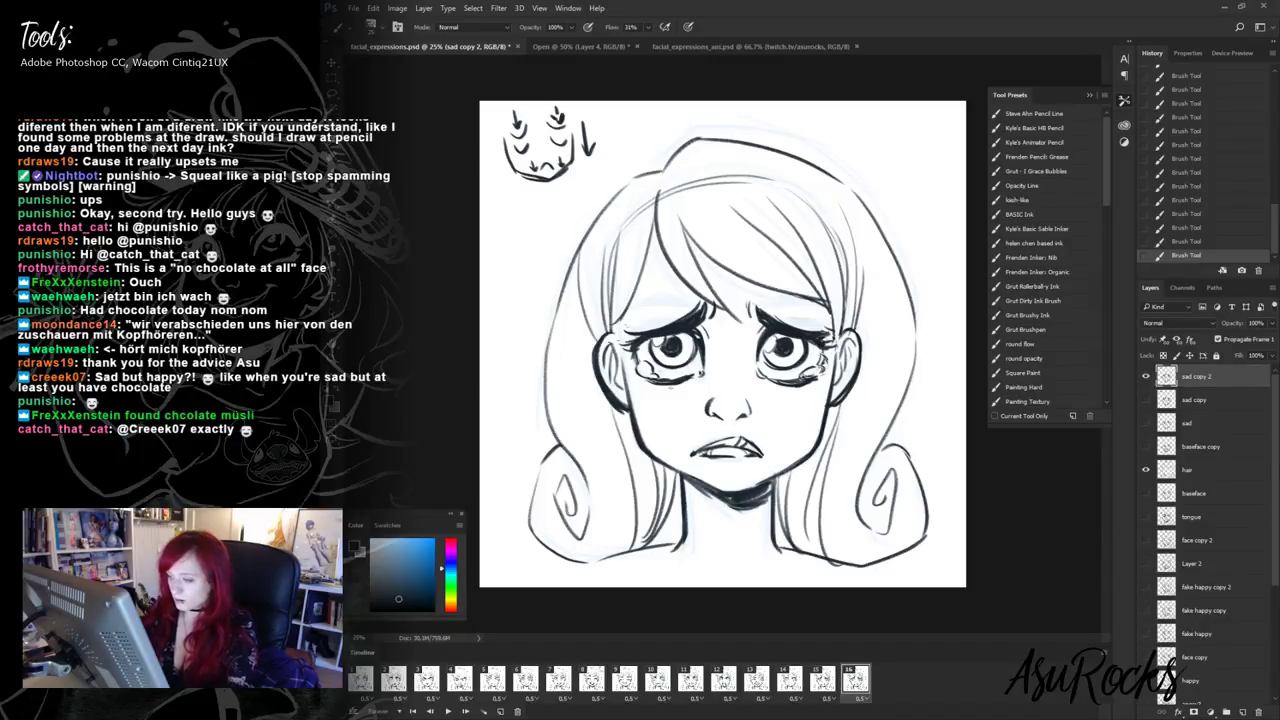
- Clean up the tear outlines along both lower lids with small erasures and short strokes
key("shift+alt+r")
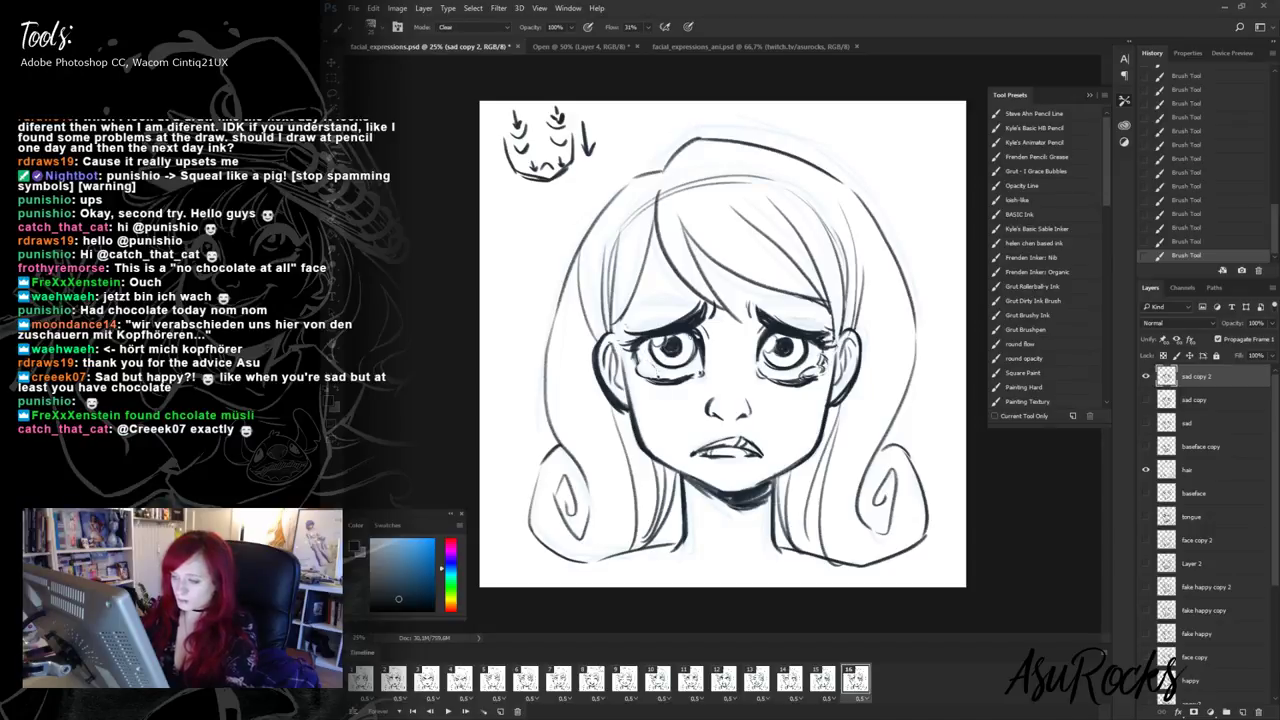
key("shift+alt+n")
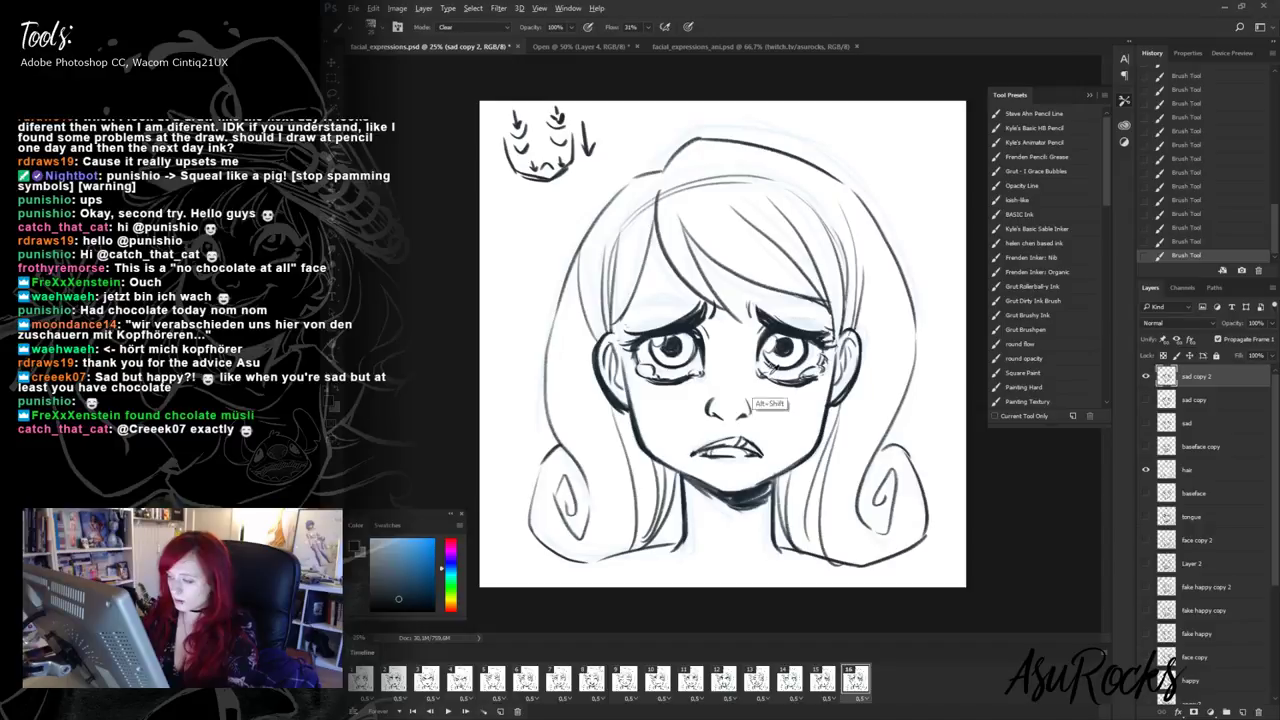
key("shift+alt+r")
key("shift+alt+n")
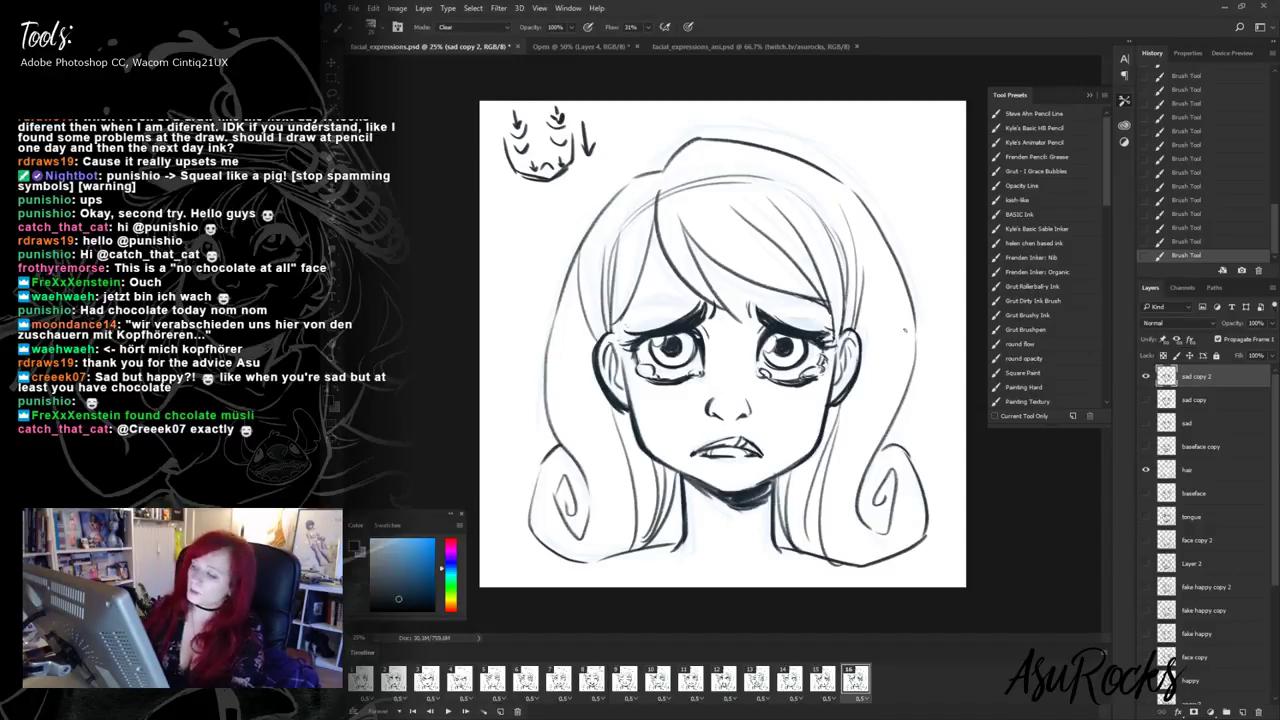
- Erase glossy highlights out of the pupils and irises of both eyes and add small dark strokes around them
key("shift+alt+r")
mouse_move(668, 340)
left_mouse_down()
mouse_move(682, 348)
mouse_move(660, 348)
mouse_move(668, 336)
mouse_move(684, 366)
mouse_move(684, 344)
left_mouse_up()
key("shift+alt+n")
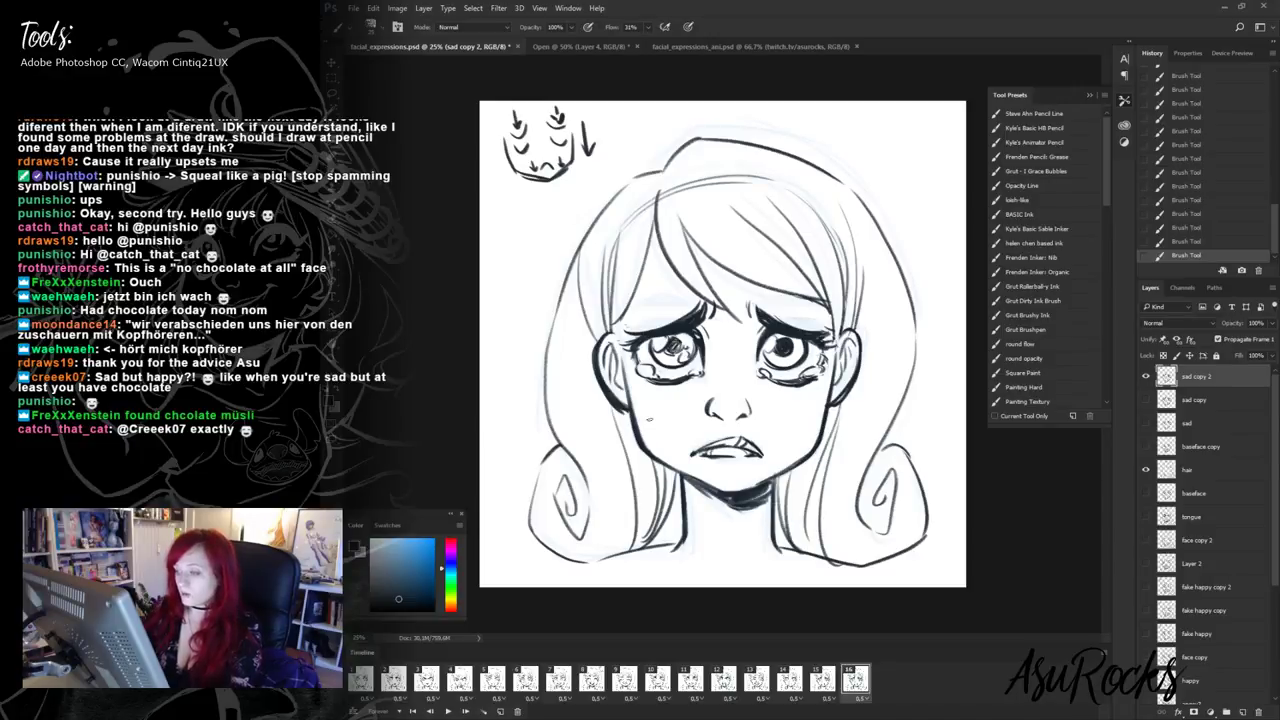
key("alt+shift+r")
left_click_drag(776, 356, 796, 338)
mouse_move(786, 358)
left_mouse_down()
mouse_move(796, 340)
mouse_move(778, 336)
mouse_move(780, 350)
mouse_move(786, 336)
mouse_move(800, 356)
mouse_move(800, 344)
mouse_move(782, 338)
left_mouse_up()
key("alt+shift+n")
- Refine the watery highlights in both irises with a small erasure and short dark strokes
key("alt+shift+r")
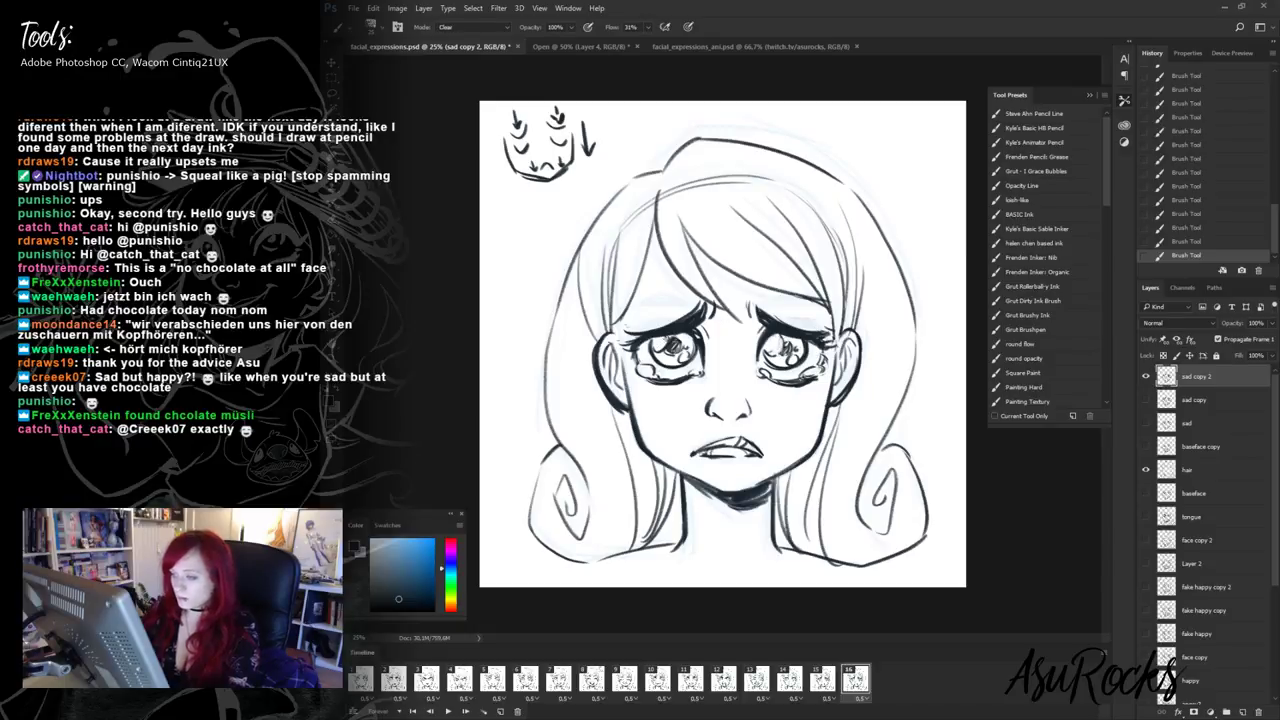
left_click_drag(656, 354, 670, 344)
key("alt+shift+n")
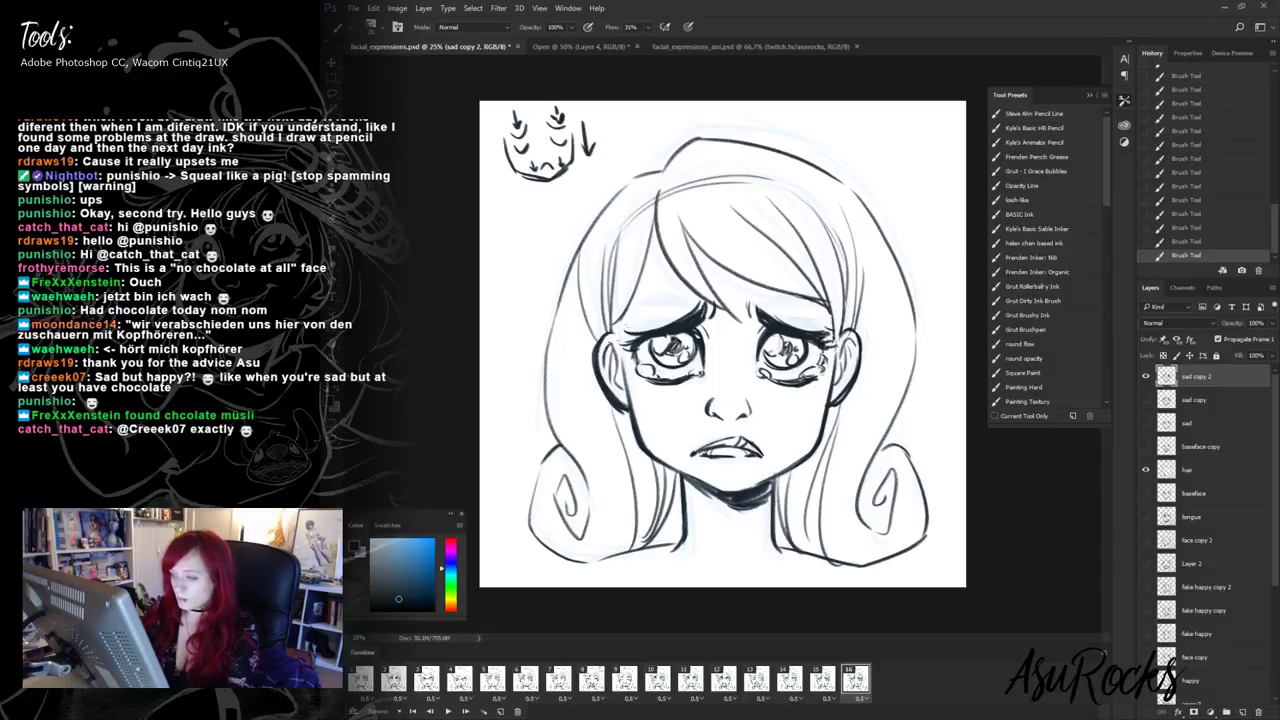
left_click_drag(783, 347, 794, 341)
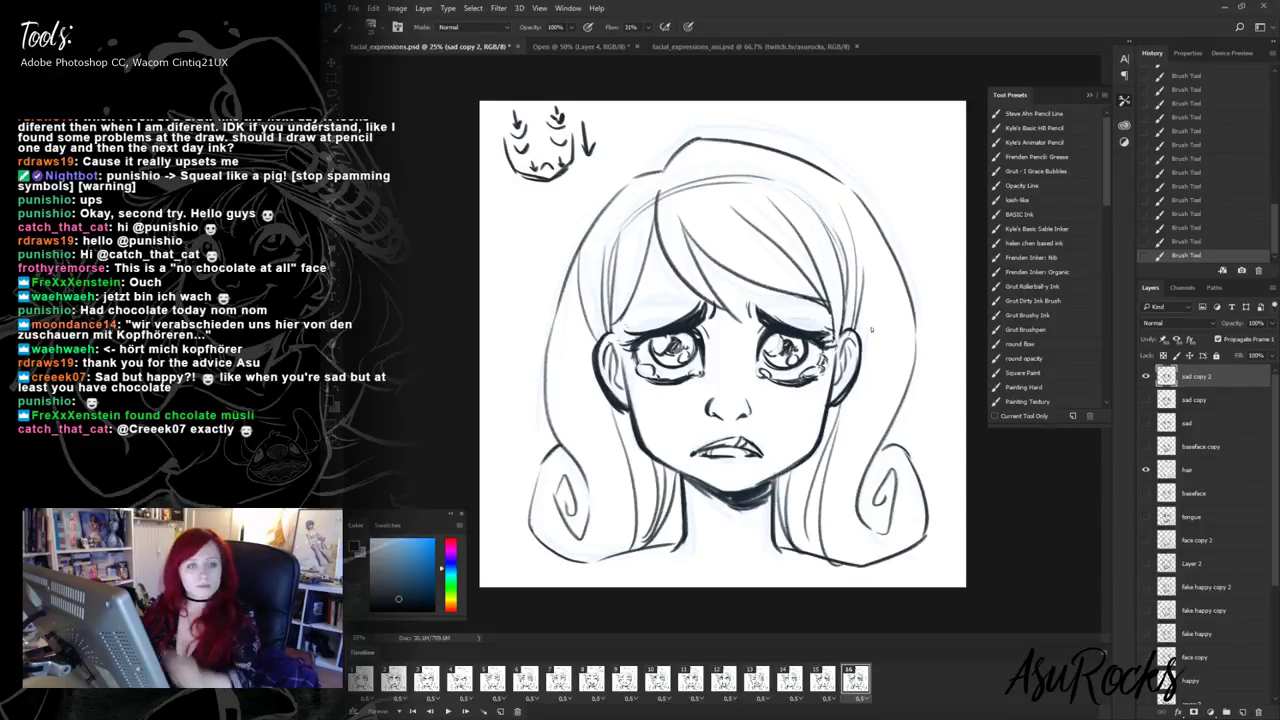
- Erase stray lines around the right eye's tear and touch up the eye details with fine strokes
key("shift+alt+r")
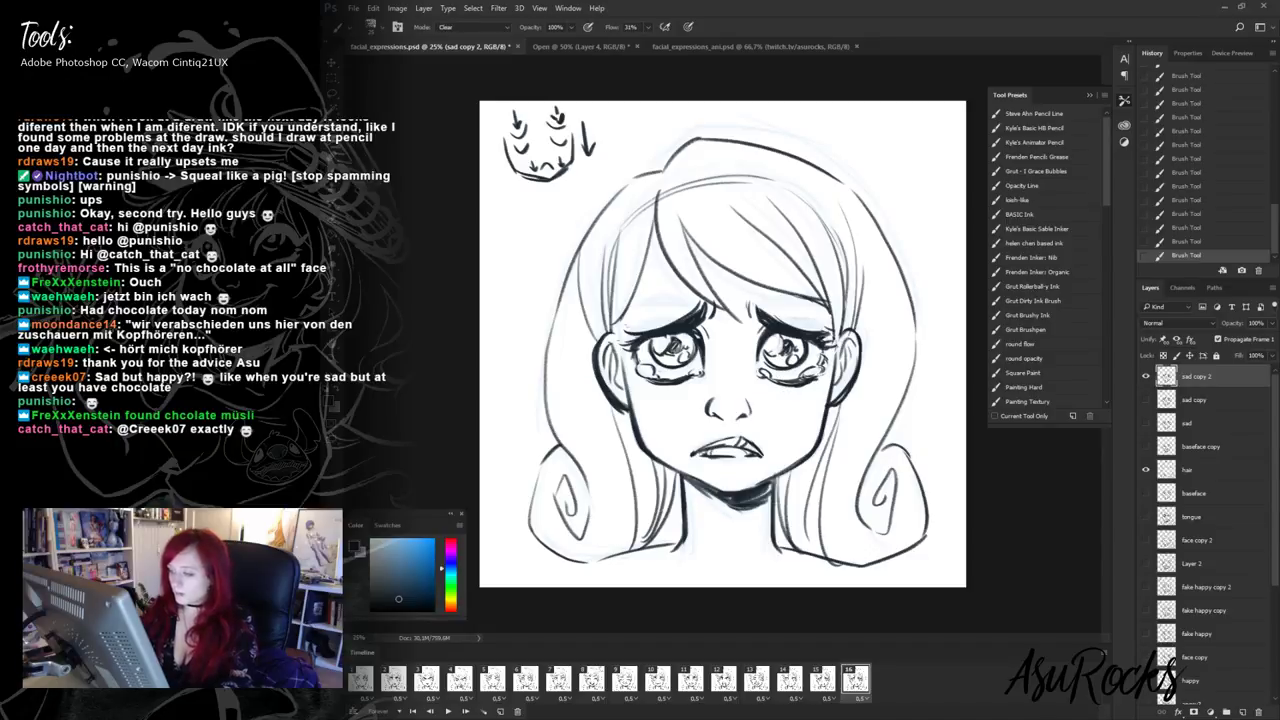
left_click_drag(807, 370, 807, 382)
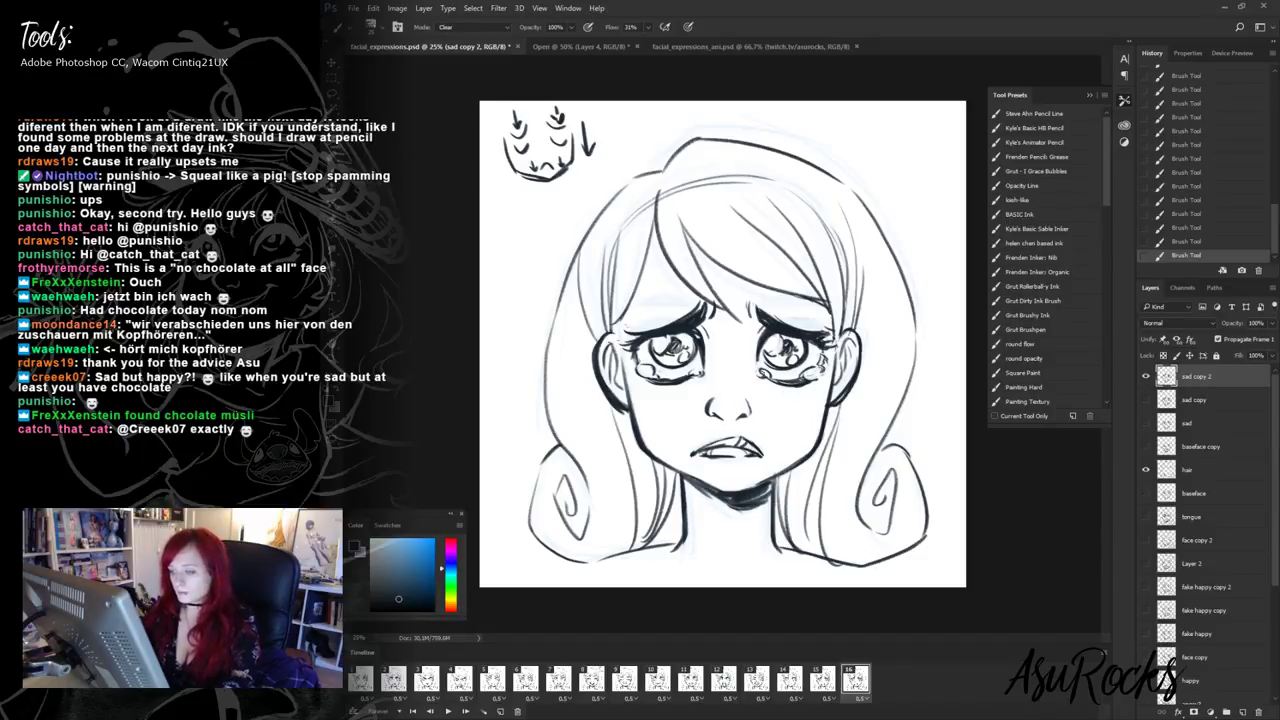
key("shift+alt+n")
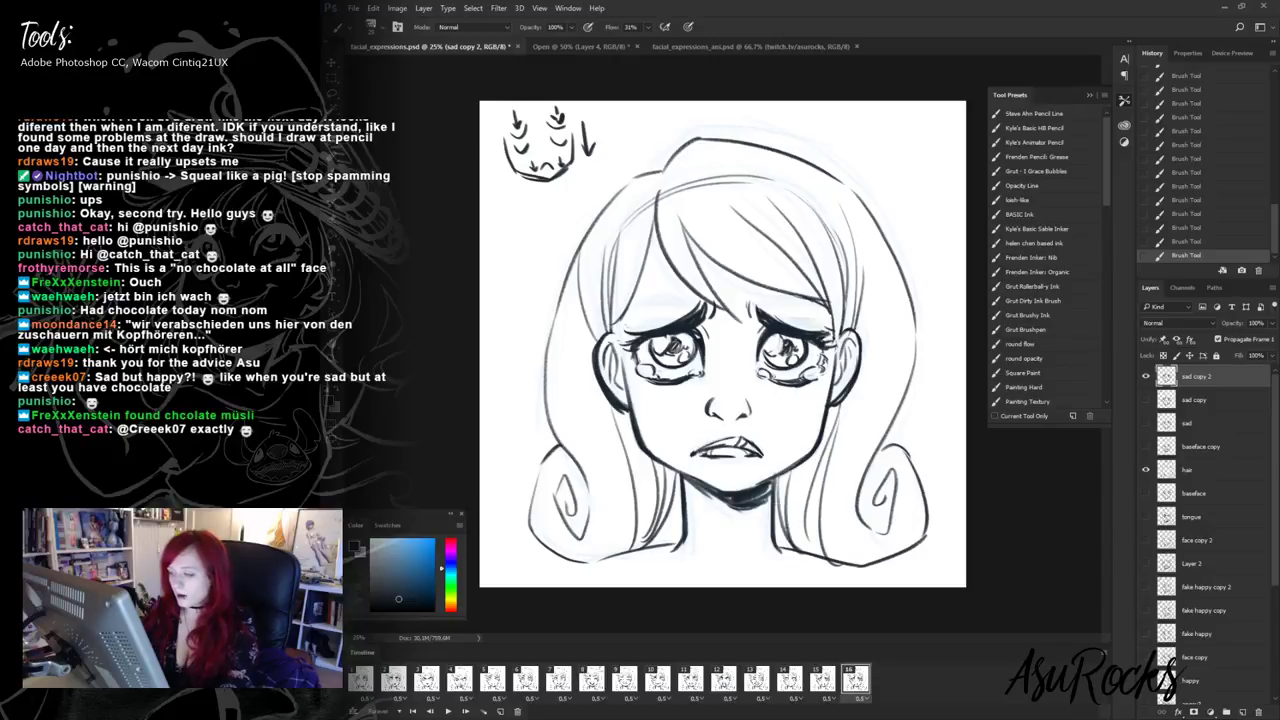
key("shift+alt+r")
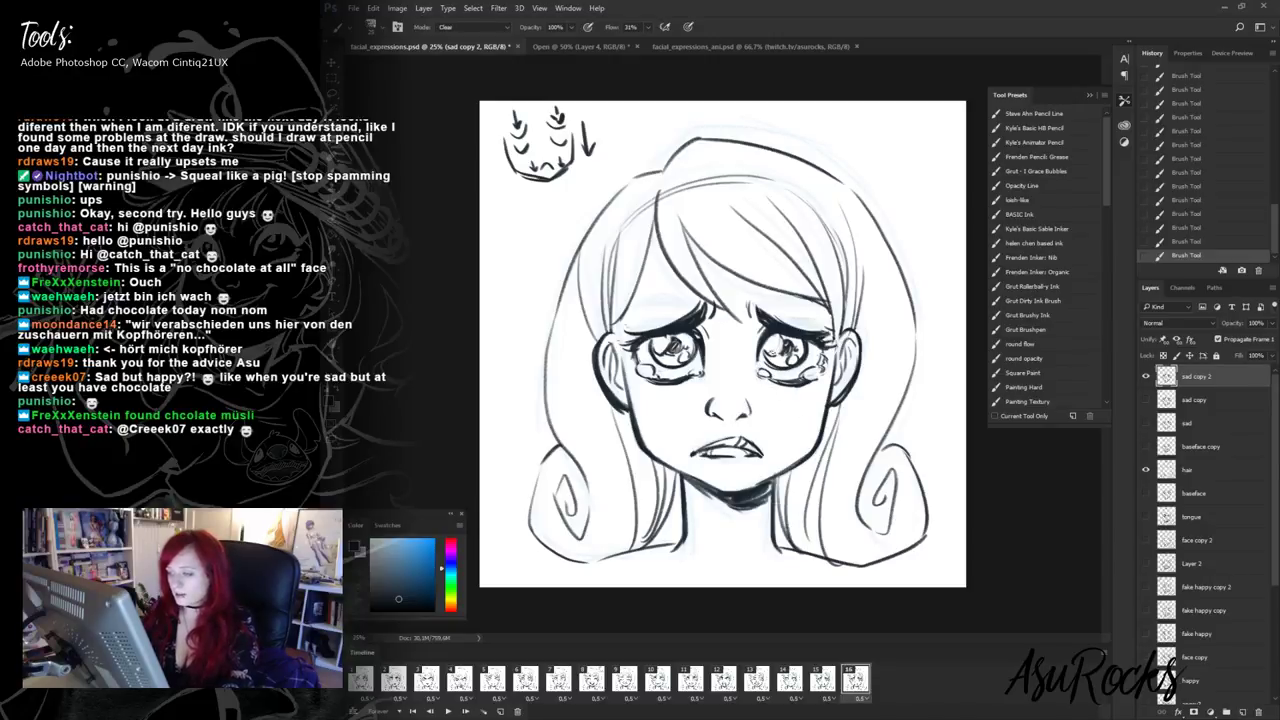
key("shift+alt+n")
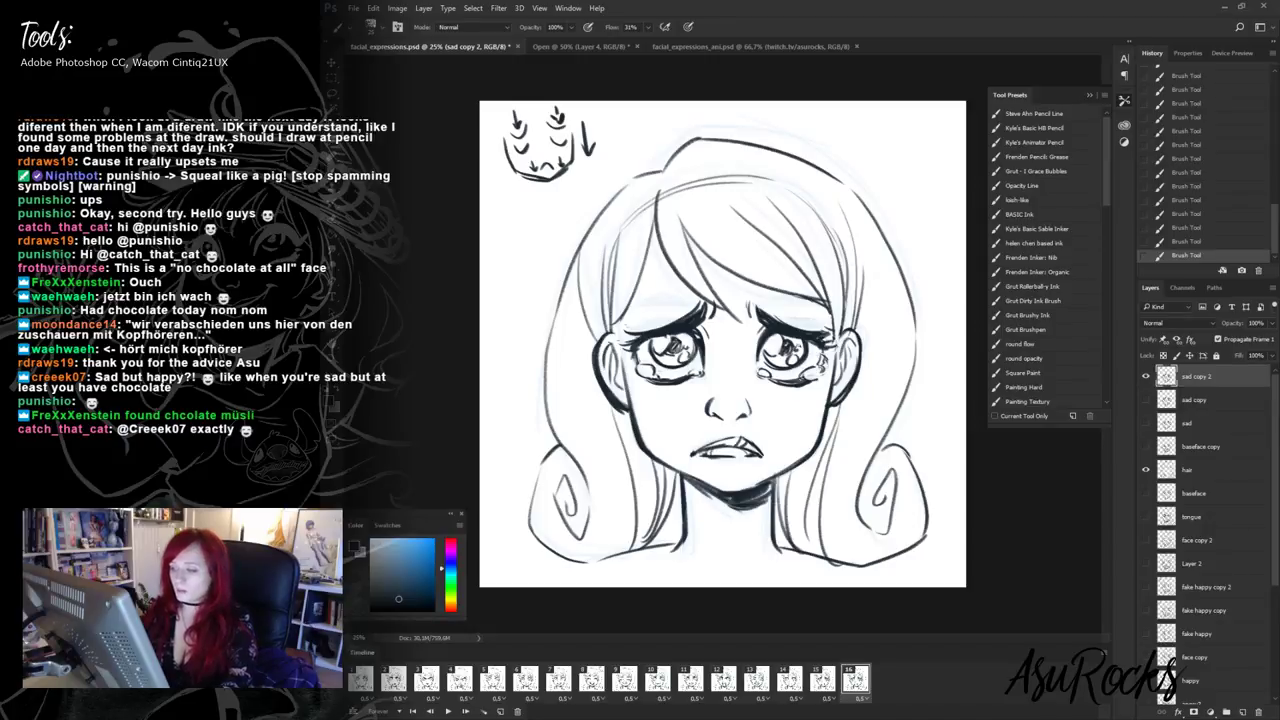
key("shift+alt+r")
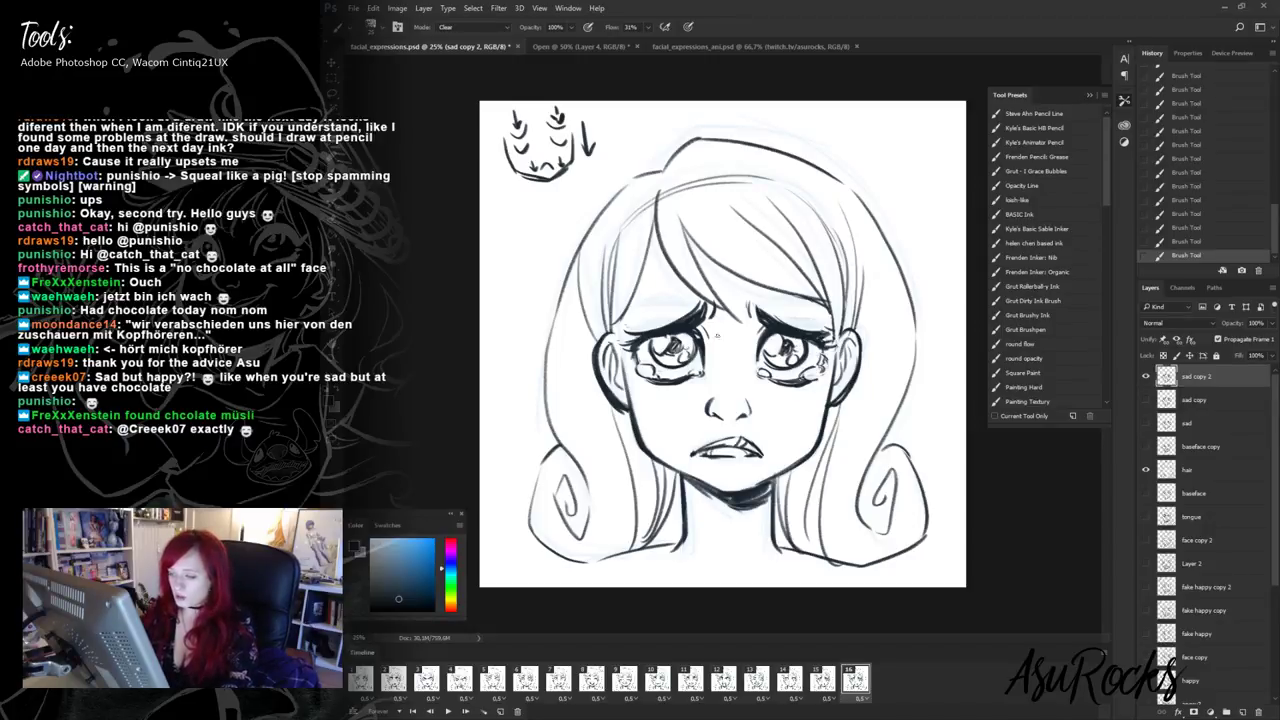
key("shift+alt+n")
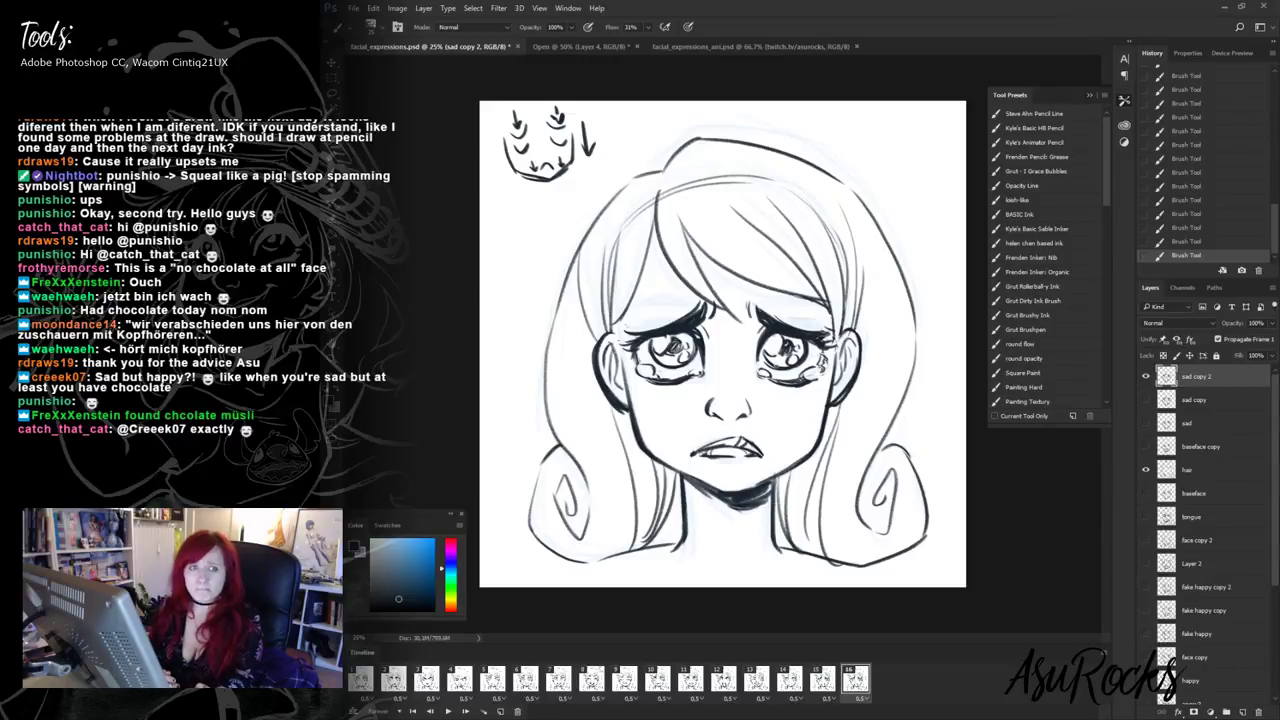
- Erase the whole mouth and draw a new, slightly downturned mouth line in its place
key("shift+alt+r")
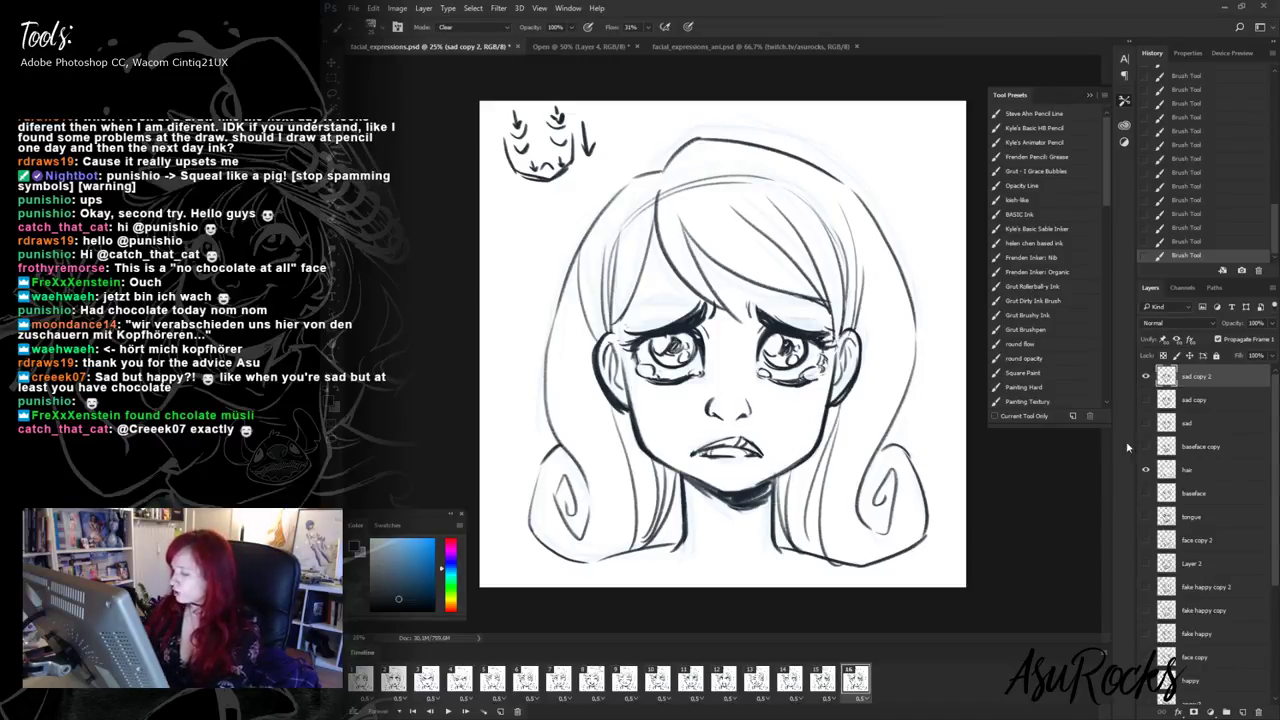
left_click_drag(692, 446, 781, 457)
key("shift+alt+n")
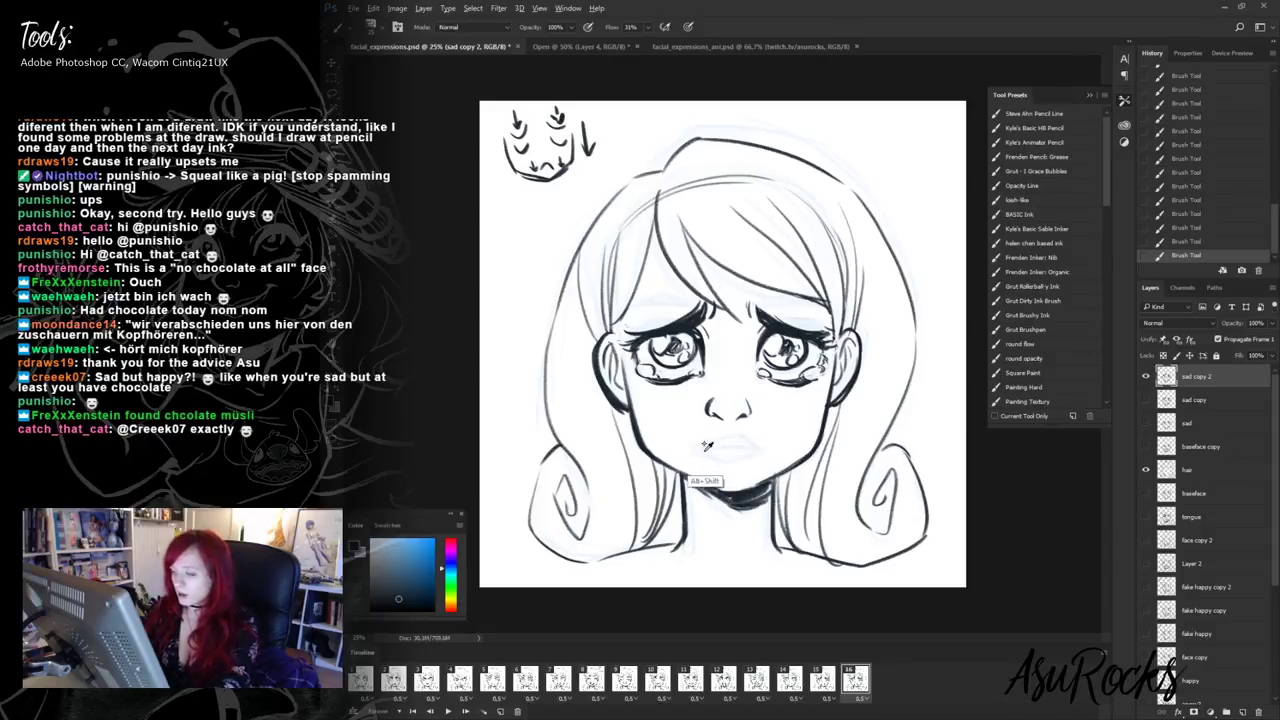
mouse_move(692, 446)
left_mouse_down()
mouse_move(767, 452)
mouse_move(694, 449)
mouse_move(726, 443)
left_mouse_up()
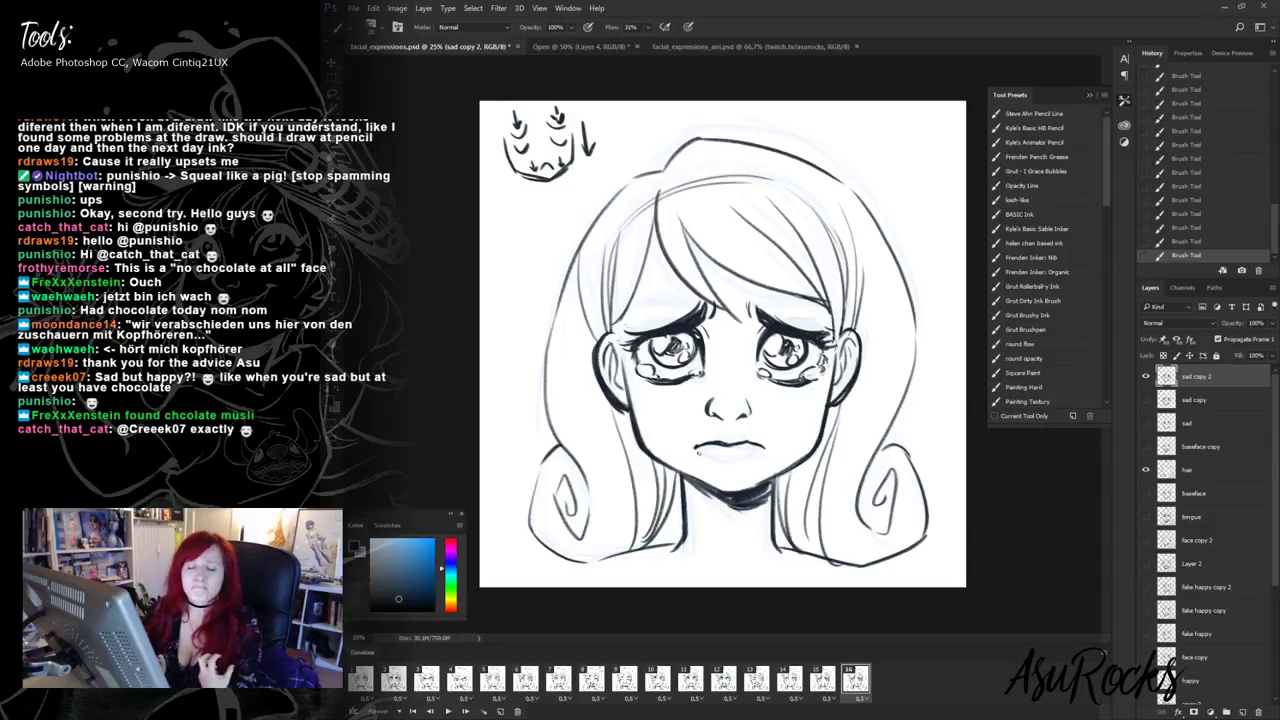
- Build the mouth line into slightly parted lips with dark corners, a lower lip line and teeth marks
mouse_move(698, 441)
left_mouse_down()
mouse_move(768, 448)
mouse_move(700, 450)
mouse_move(750, 455)
mouse_move(714, 454)
mouse_move(770, 452)
mouse_move(710, 440)
left_mouse_up()
key("shift+alt+r")
key("shift+alt+n")
mouse_move(696, 440)
left_mouse_down()
mouse_move(768, 440)
mouse_move(712, 442)
left_mouse_up()
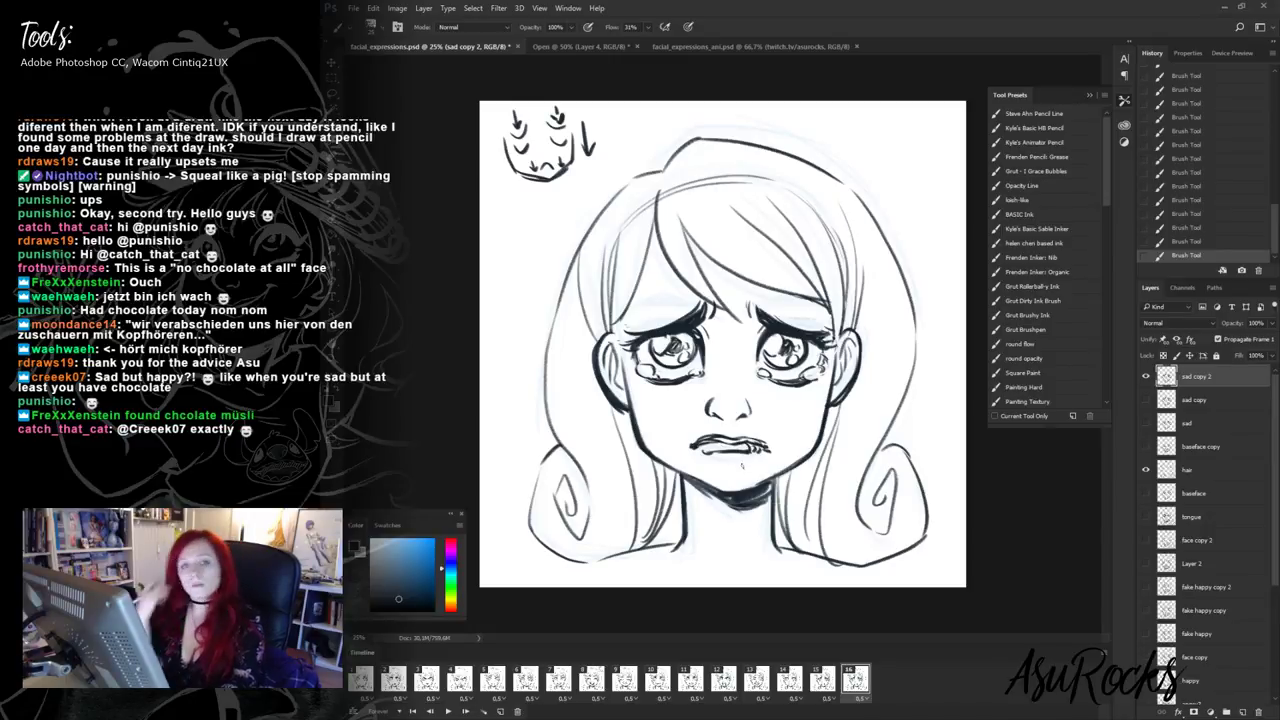
left_click_drag(702, 446, 772, 450)
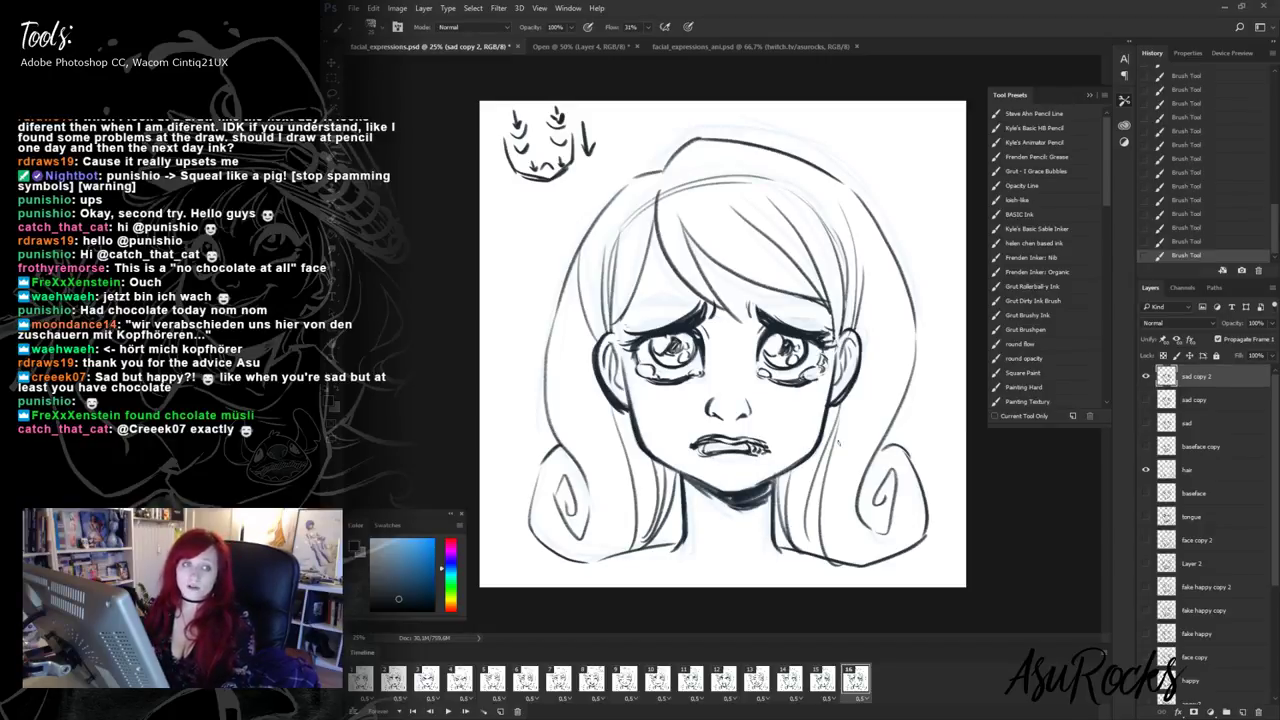
- Compare the drawing with the sad faces in frames 15 and 14, ending on frame 16
left_click(822, 680)
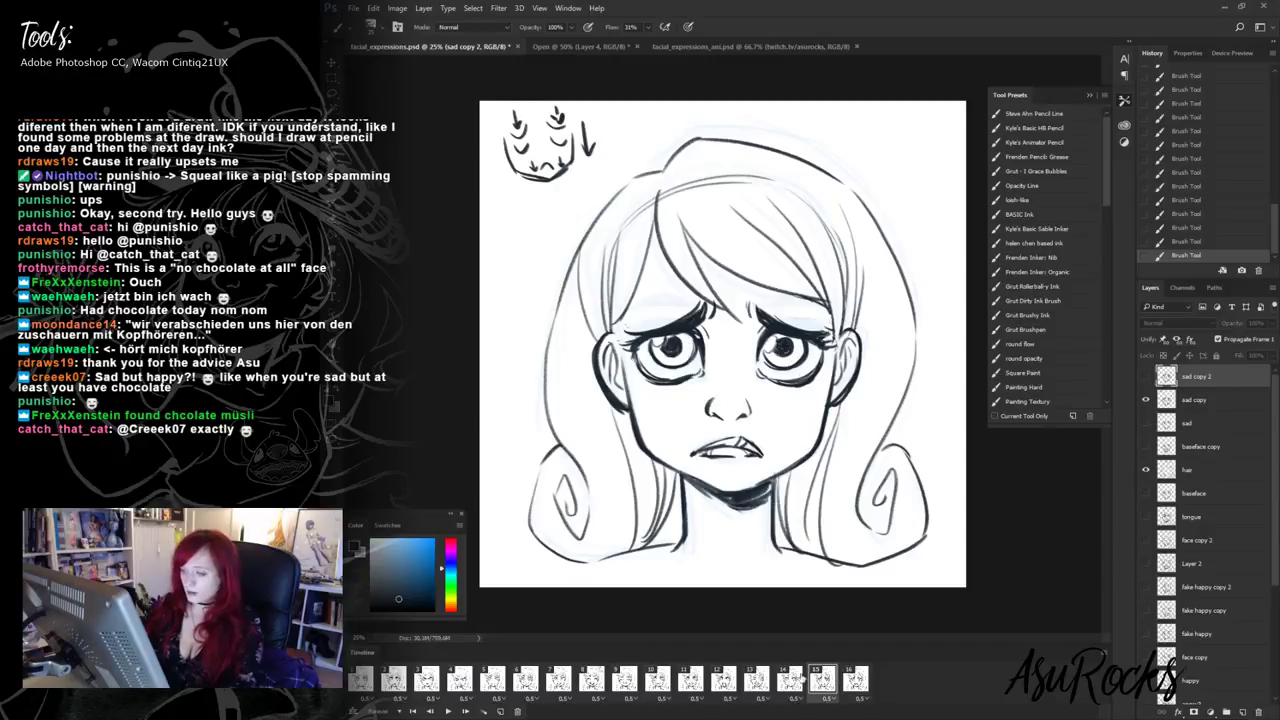
left_click(789, 680)
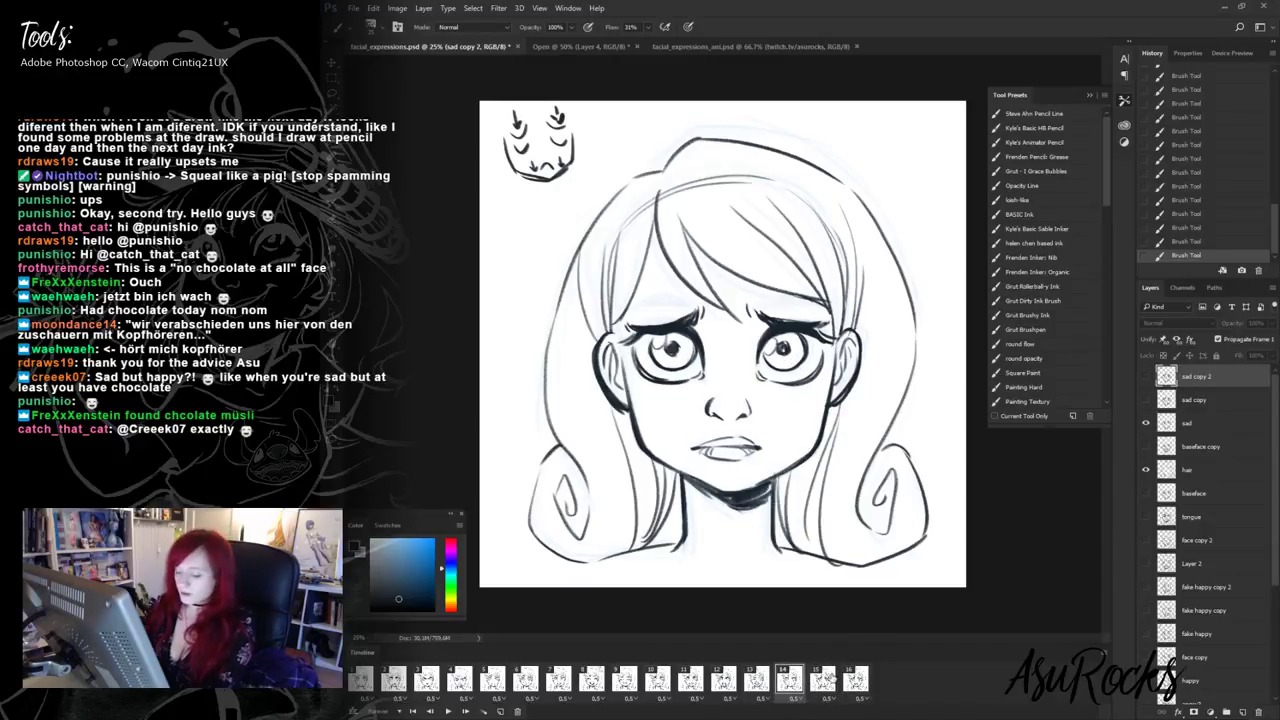
left_click(822, 680)
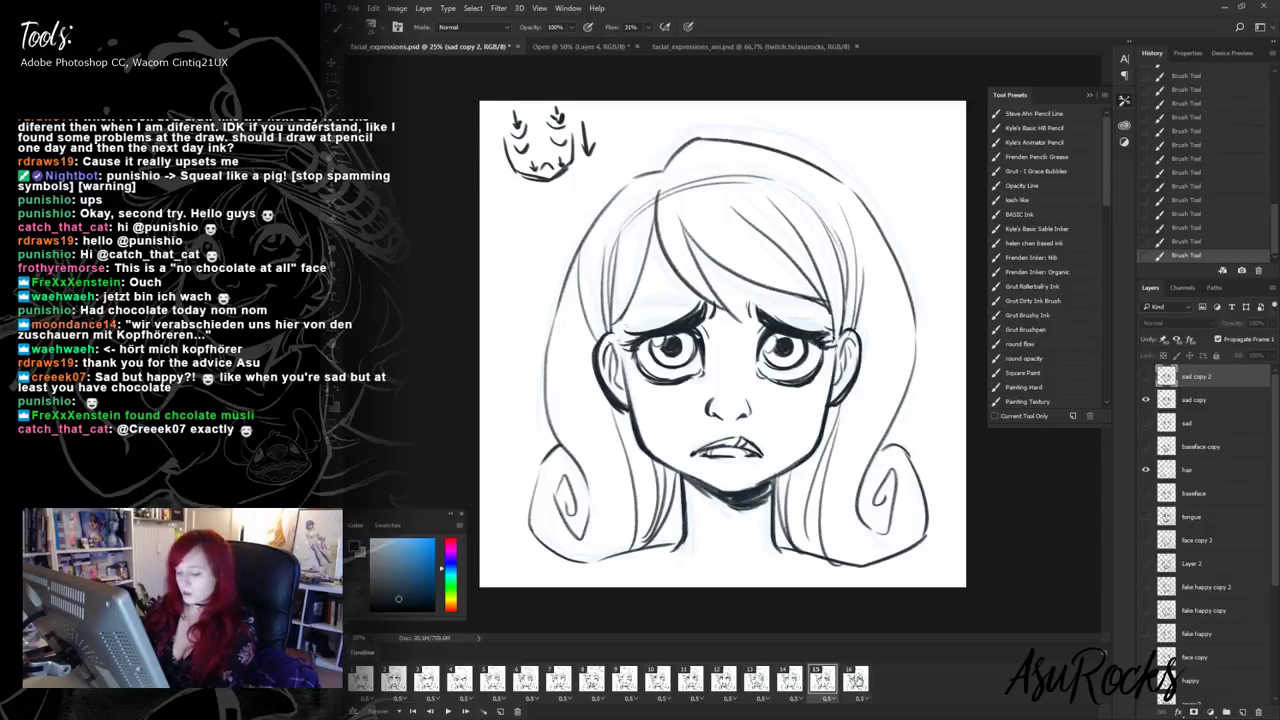
left_click(855, 680)
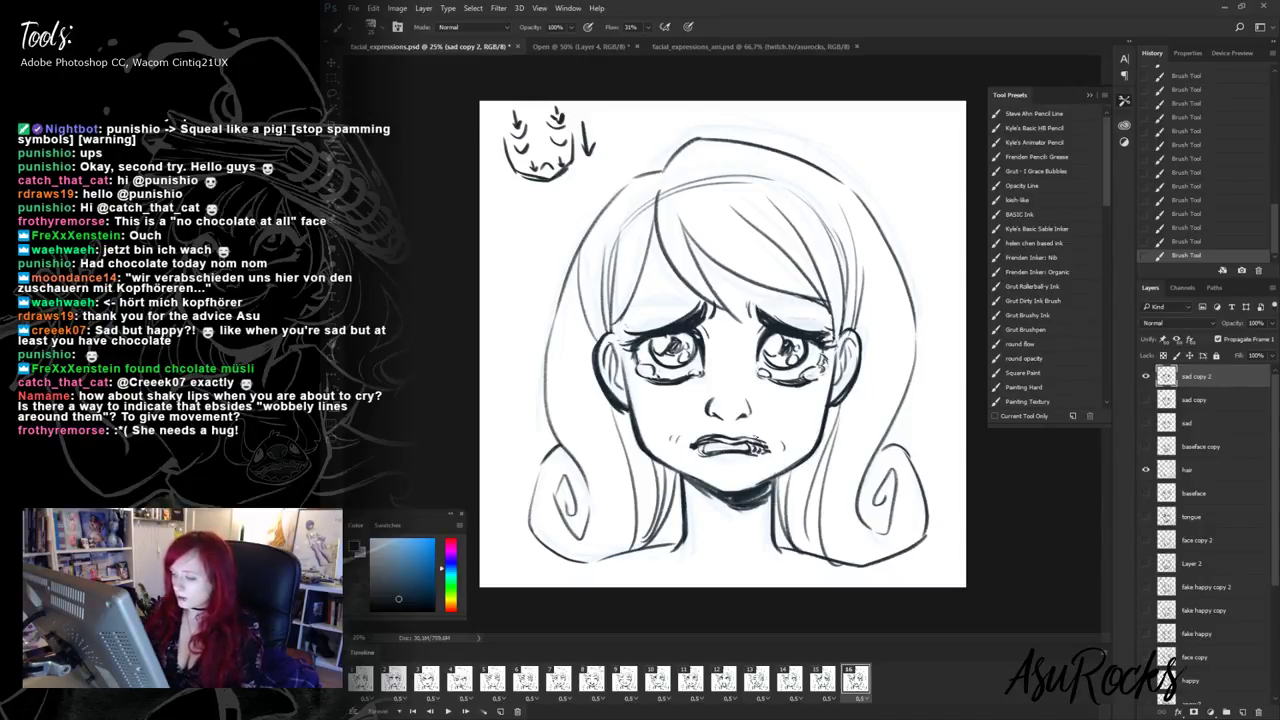
- Step back through the last brush strokes to remove the short tremble lines beside the mouth corners
left_click(1212, 240)
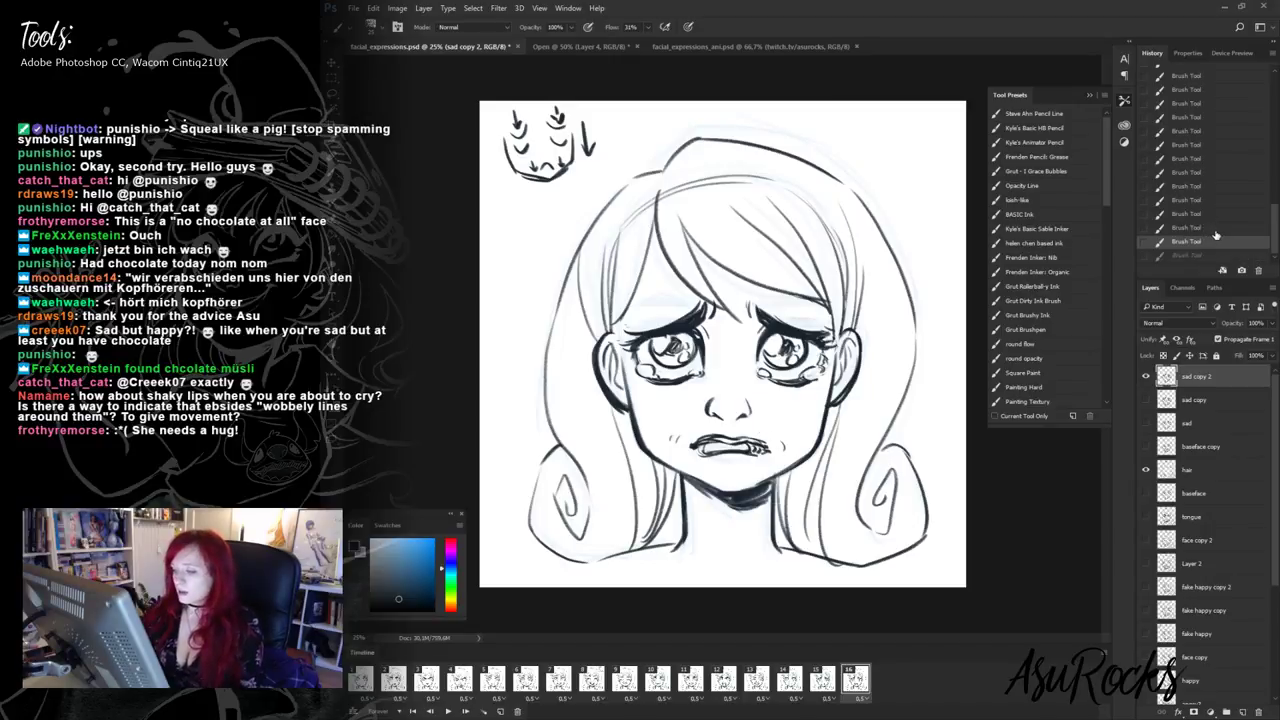
left_click(1213, 228)
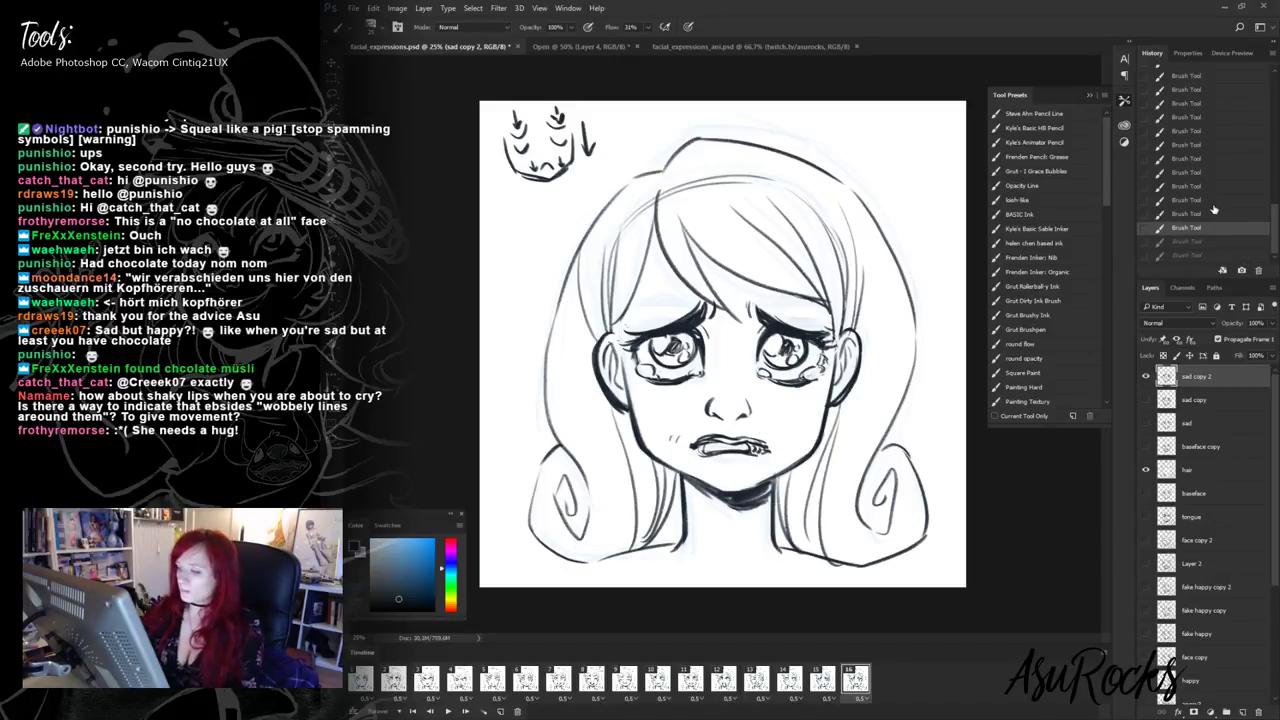
left_click(1212, 214)
left_click(1208, 201)
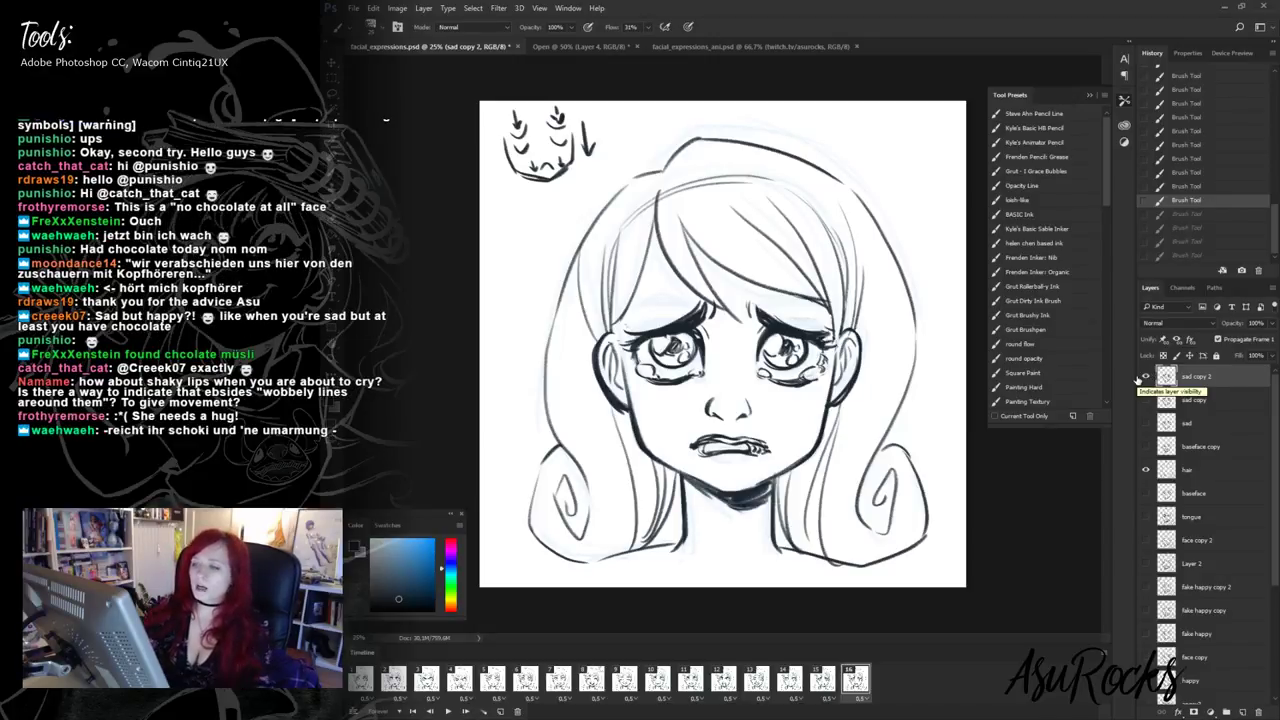
- Erase the arrows and mouth of the small sketch face and redraw it with worried brows, eyes and a wobbly mouth
left_click_drag(532, 160, 562, 162)
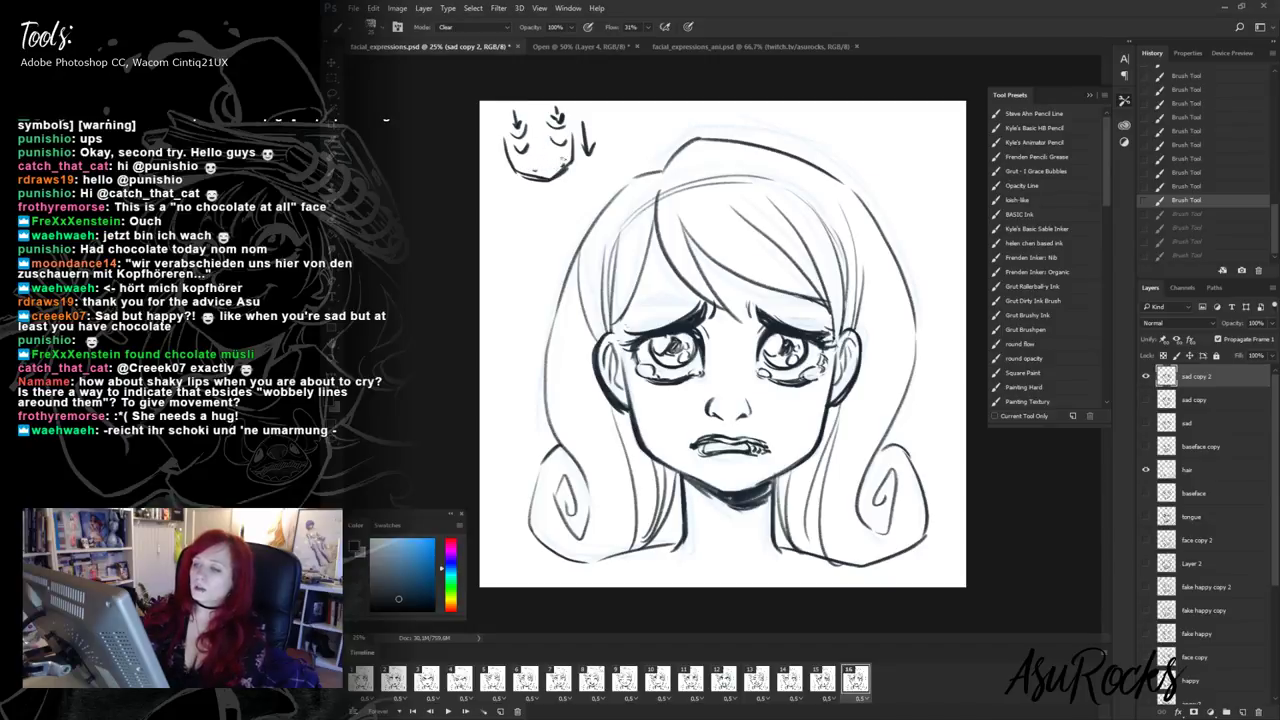
left_click(547, 168)
mouse_move(514, 108)
left_mouse_down()
mouse_move(519, 154)
mouse_move(507, 113)
left_mouse_up()
mouse_move(536, 157)
left_mouse_down()
mouse_move(559, 118)
mouse_move(554, 141)
mouse_move(551, 130)
mouse_move(594, 148)
mouse_move(534, 163)
mouse_move(569, 160)
mouse_move(521, 132)
mouse_move(519, 150)
mouse_move(522, 134)
mouse_move(561, 131)
mouse_move(515, 123)
mouse_move(556, 144)
left_mouse_up()
key("shift+alt+n")
key("shift+alt+r")
key("shift+alt+n")
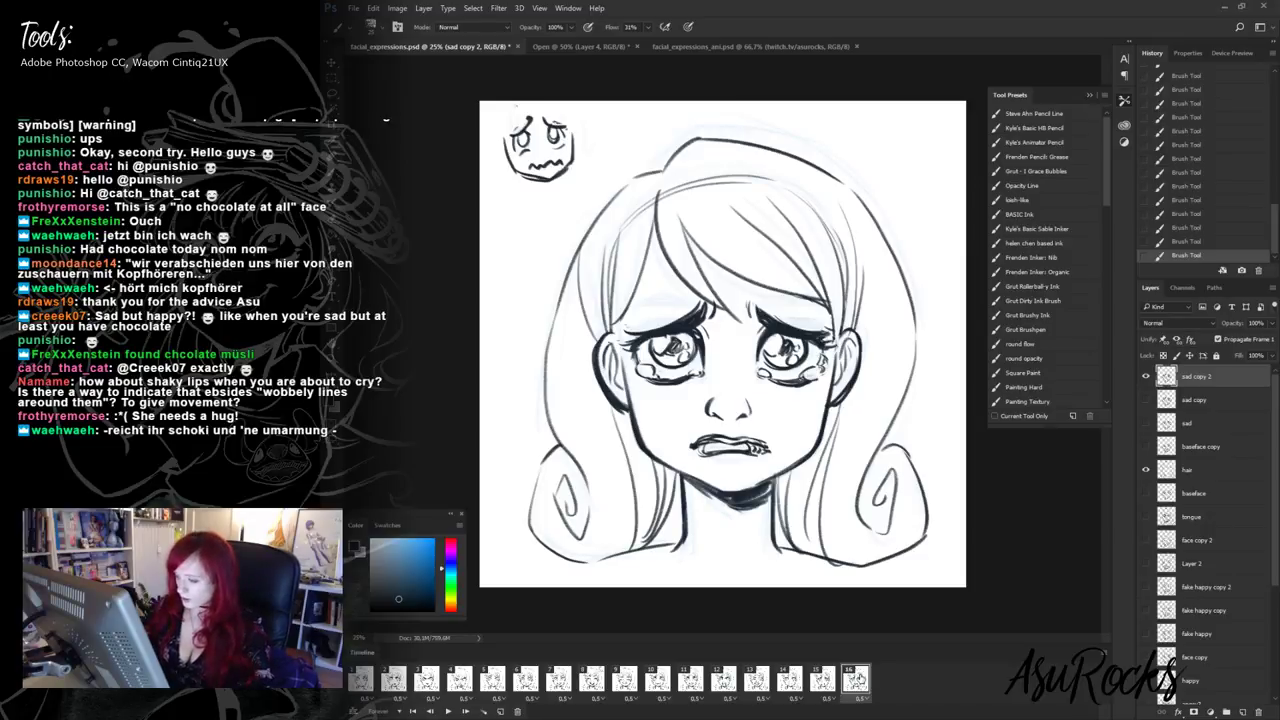
- Duplicate frame 16 and the sad copy 2 layer, showing only the new copy of the face in the new frame
right_click(860, 678)
left_click(990, 686)
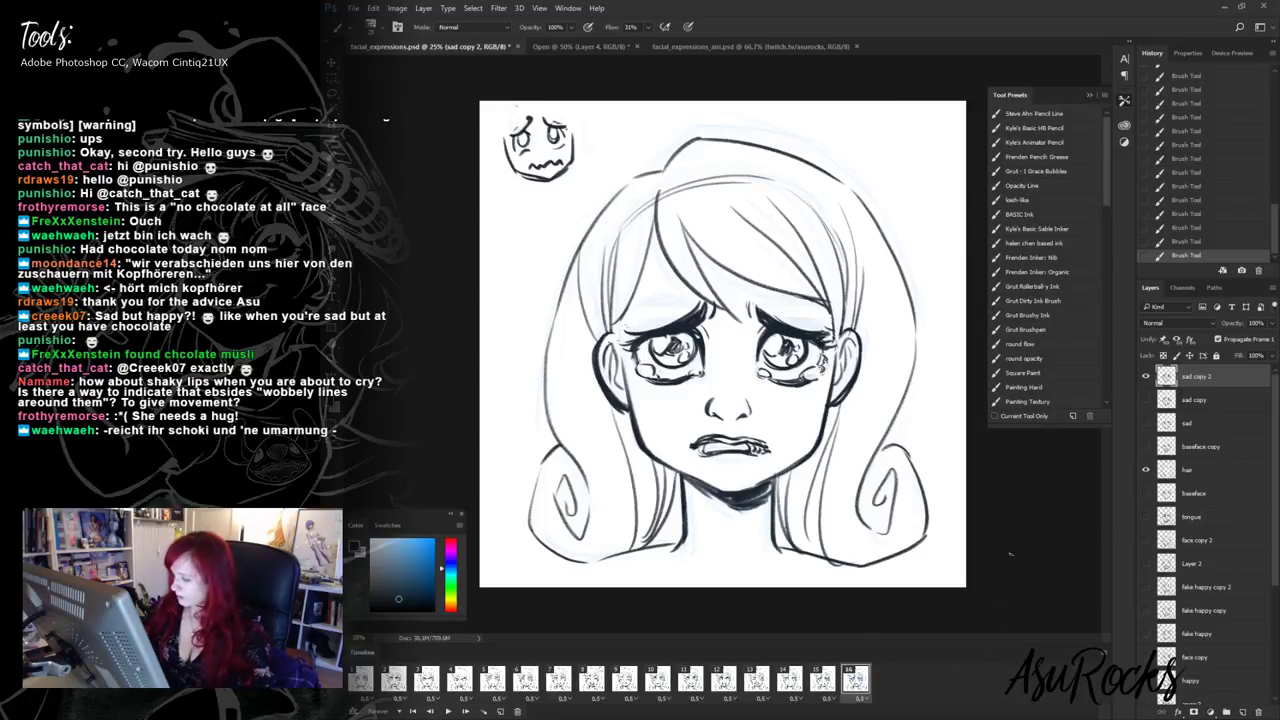
left_click(823, 681)
left_click(855, 680)
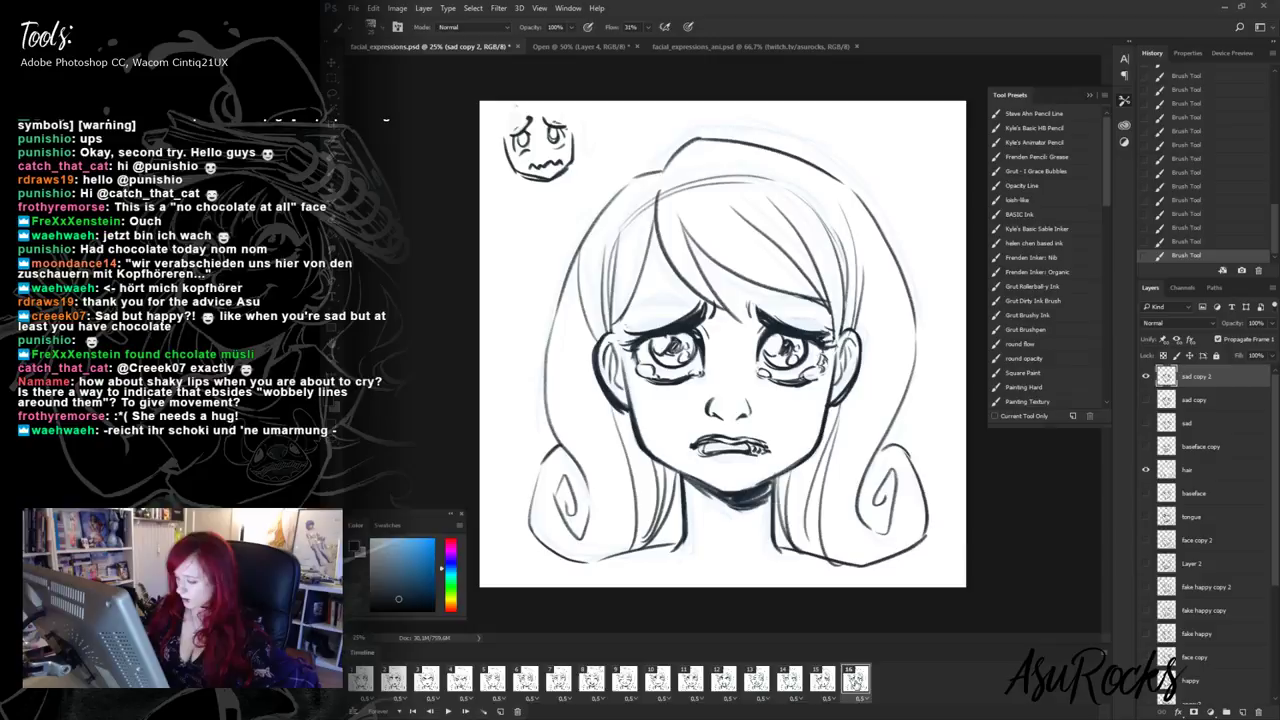
left_click(500, 711)
right_click(1203, 378)
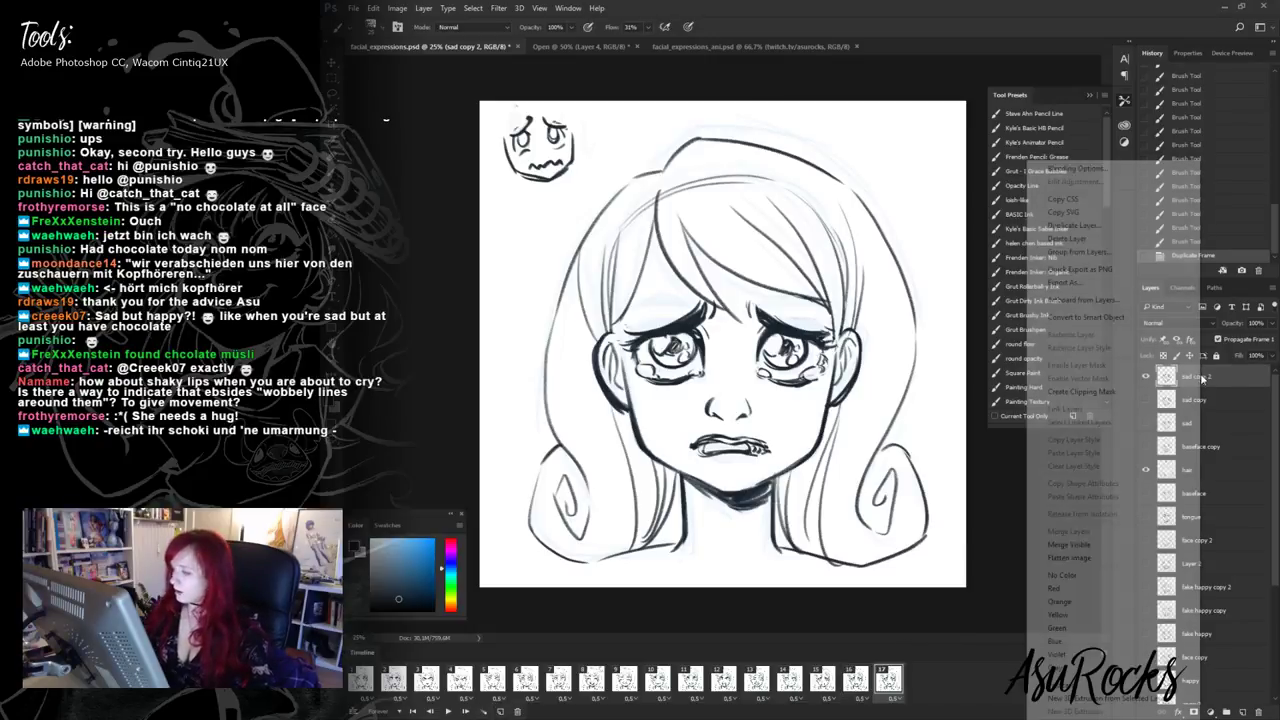
left_click(1093, 228)
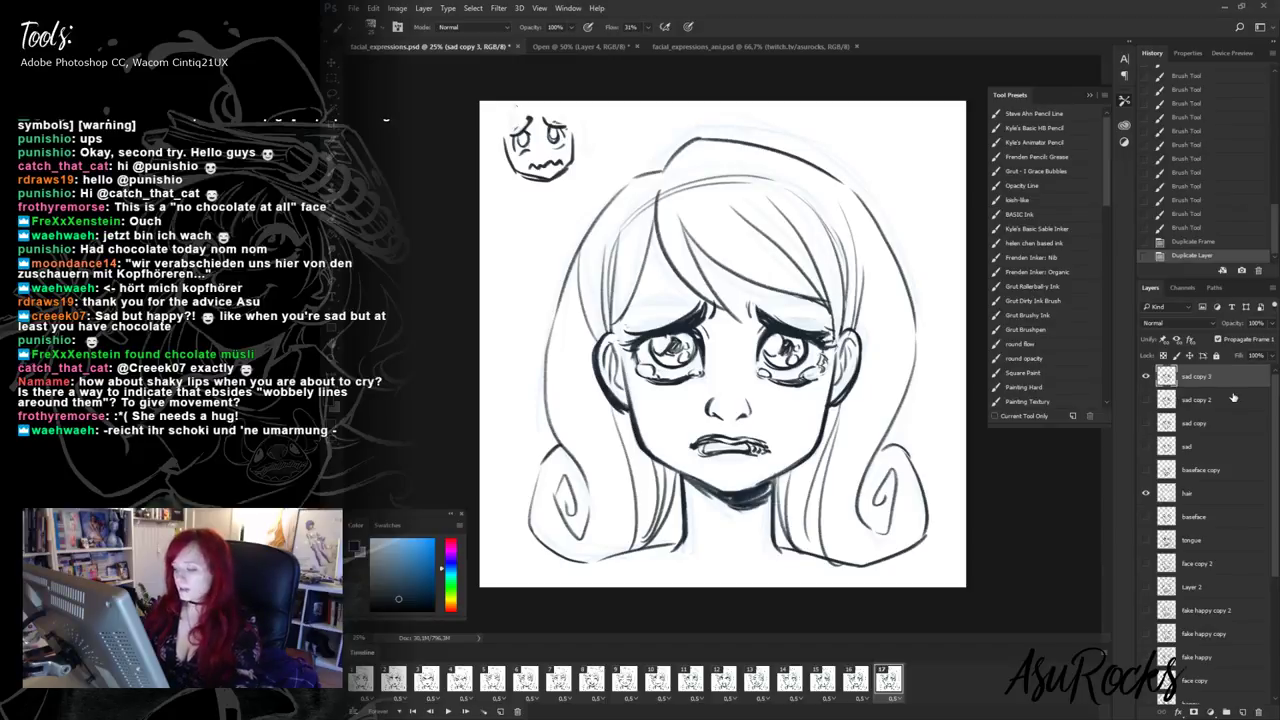
- Erase the mouth in frame 17 and draw a wavy, trembling mouth line instead
key("shift+alt+r")
mouse_move(694, 446)
left_mouse_down()
mouse_move(748, 450)
mouse_move(704, 438)
mouse_move(731, 443)
mouse_move(727, 463)
mouse_move(700, 441)
left_mouse_up()
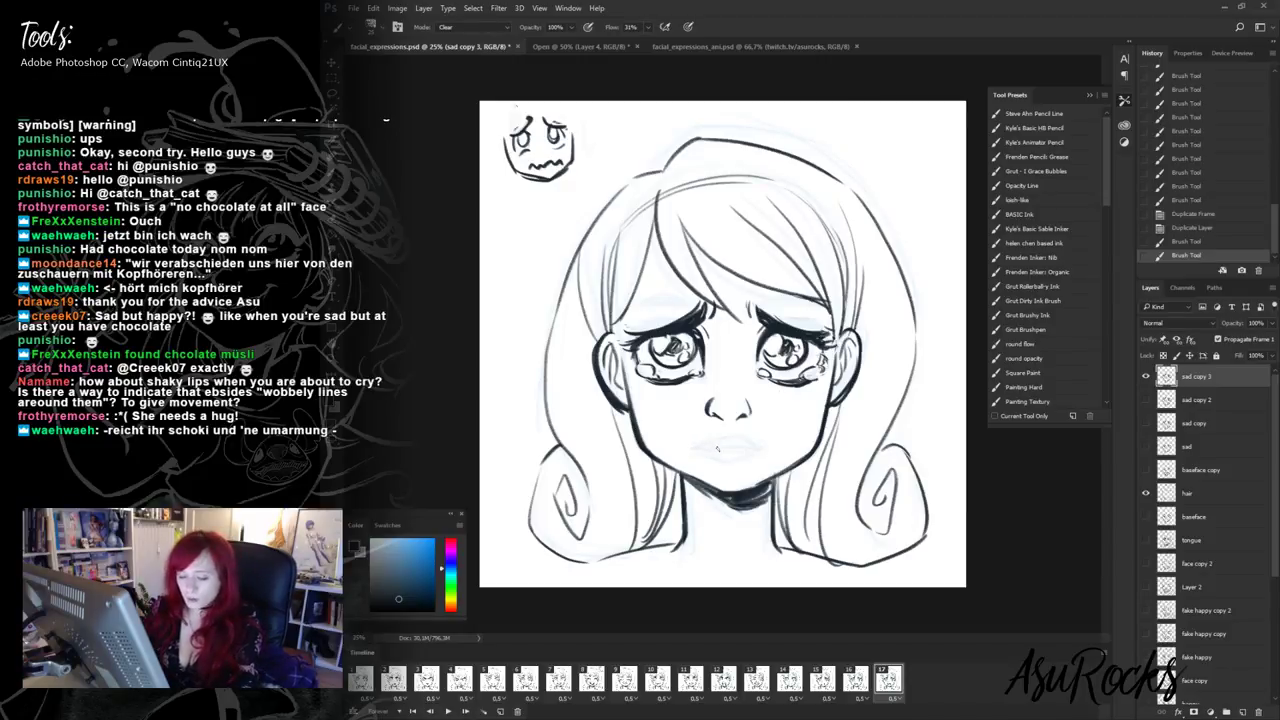
mouse_move(715, 447)
left_mouse_down()
mouse_move(701, 445)
mouse_move(773, 449)
mouse_move(684, 448)
mouse_move(732, 440)
mouse_move(716, 455)
mouse_move(712, 439)
mouse_move(730, 438)
mouse_move(714, 440)
left_mouse_up()
key("shift+alt+n")
- Refine the wavy mouth by erasing rough parts of the line and redrawing its curve and downturned corner
key("shift+alt+r")
left_click_drag(752, 438, 732, 439)
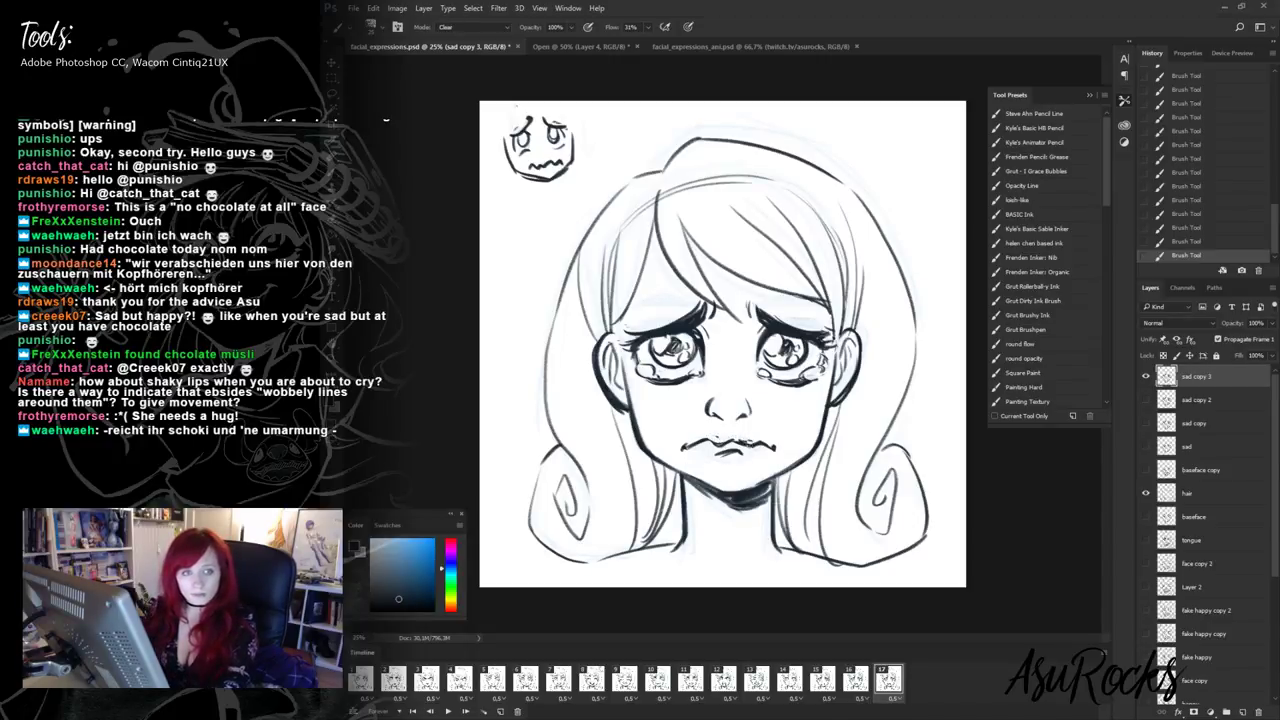
mouse_move(706, 446)
left_mouse_down()
mouse_move(686, 446)
mouse_move(732, 453)
mouse_move(678, 449)
mouse_move(778, 448)
mouse_move(680, 446)
left_mouse_up()
key("shift+alt+n")
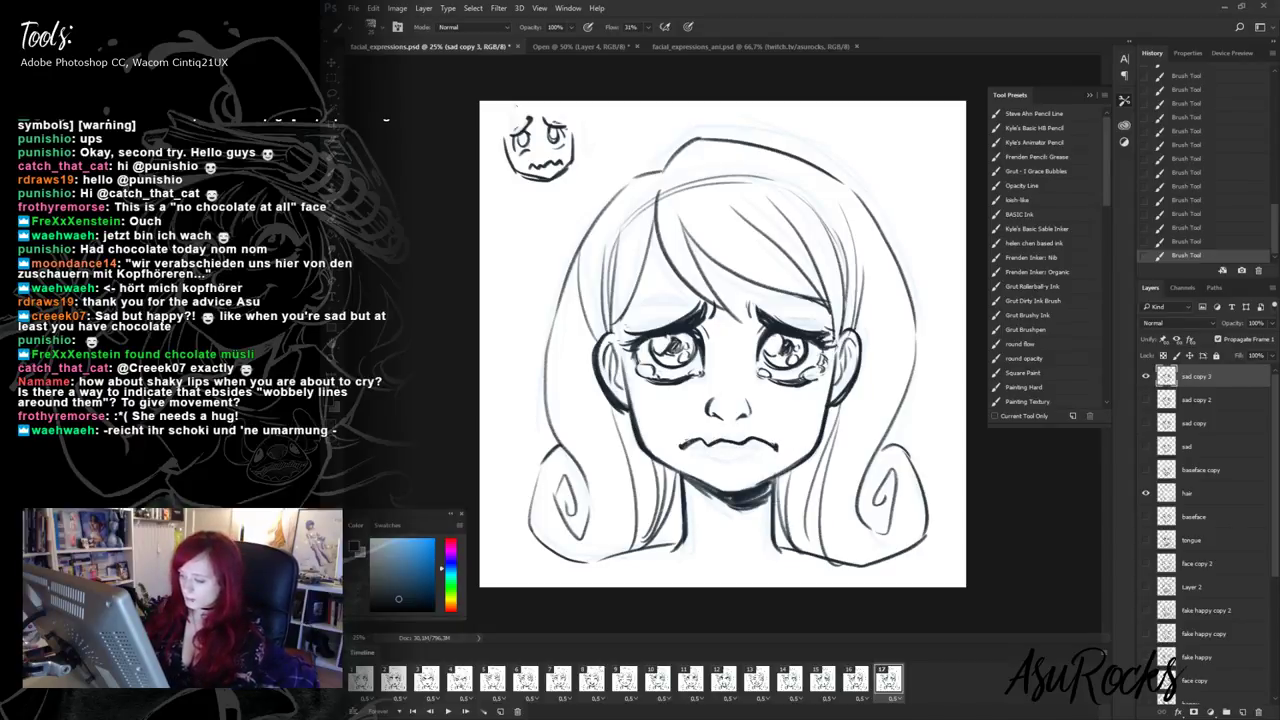
- Undo the last strokes on the wavy mouth and redraw the trembling lips with a short lower-lip line
left_click_drag(684, 440, 760, 437)
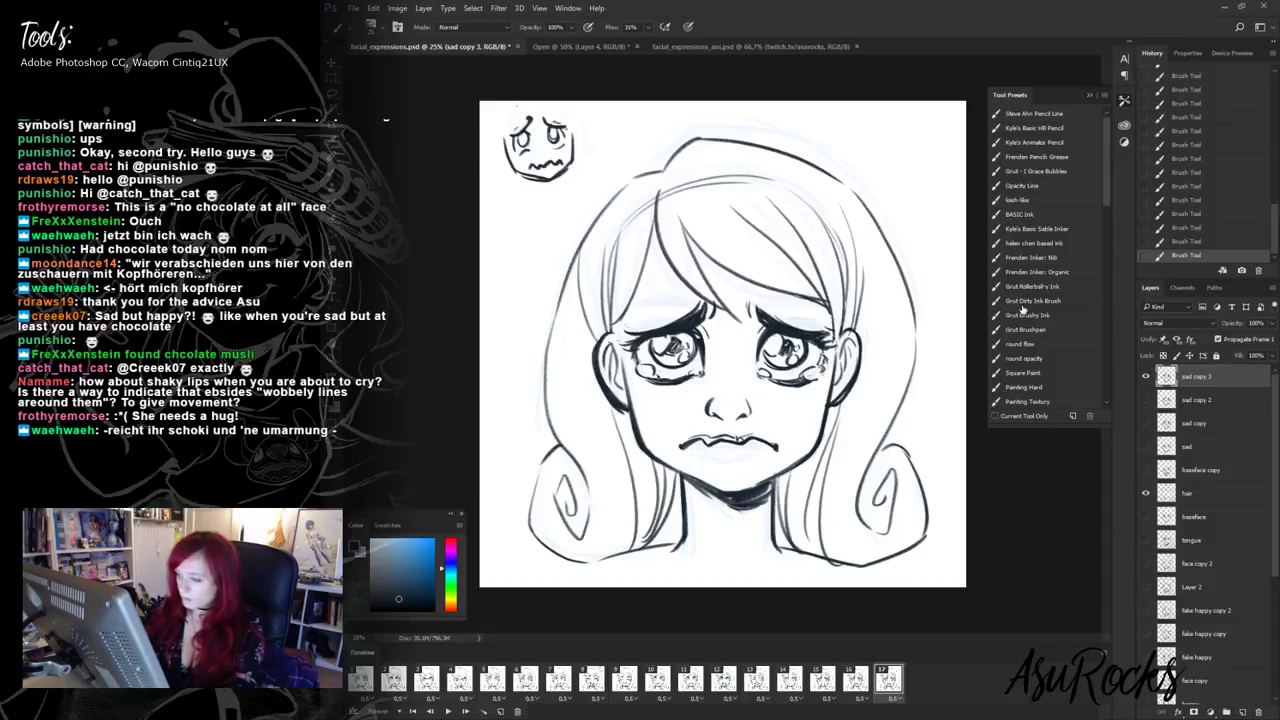
key("ctrl+alt+z")
key("ctrl+alt+z")
key("ctrl+alt+z")
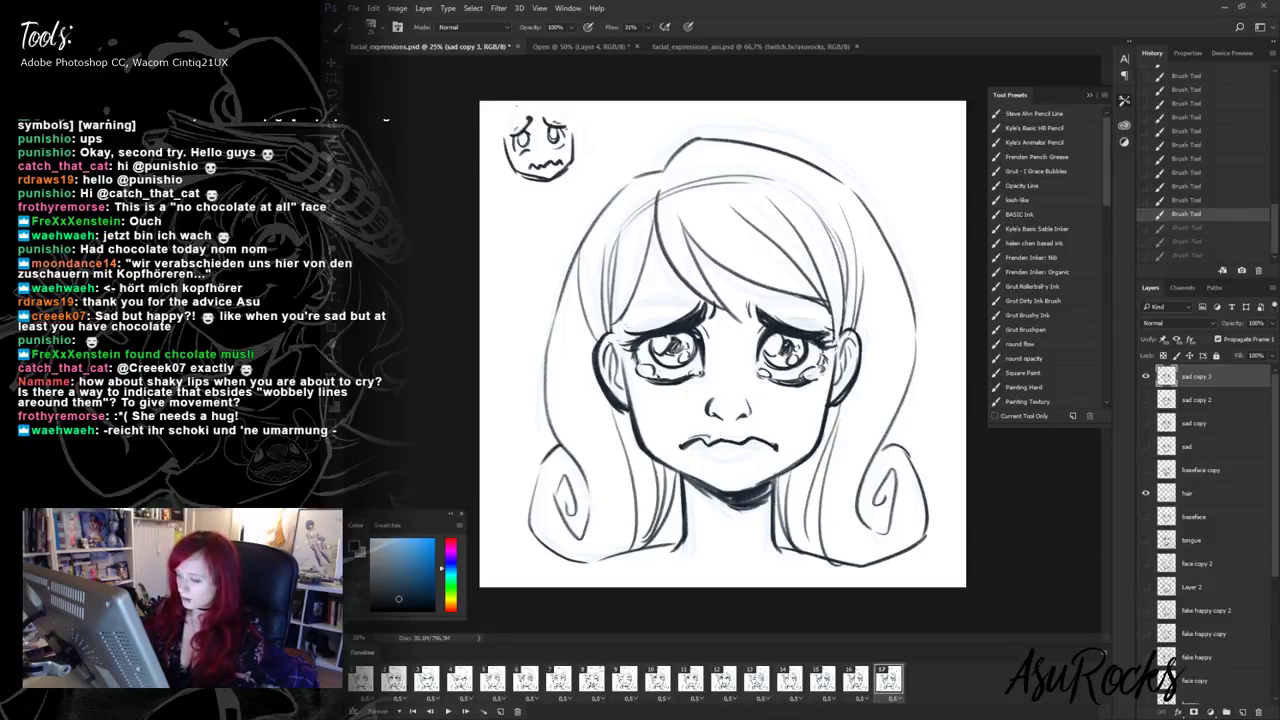
left_click_drag(716, 433, 759, 439)
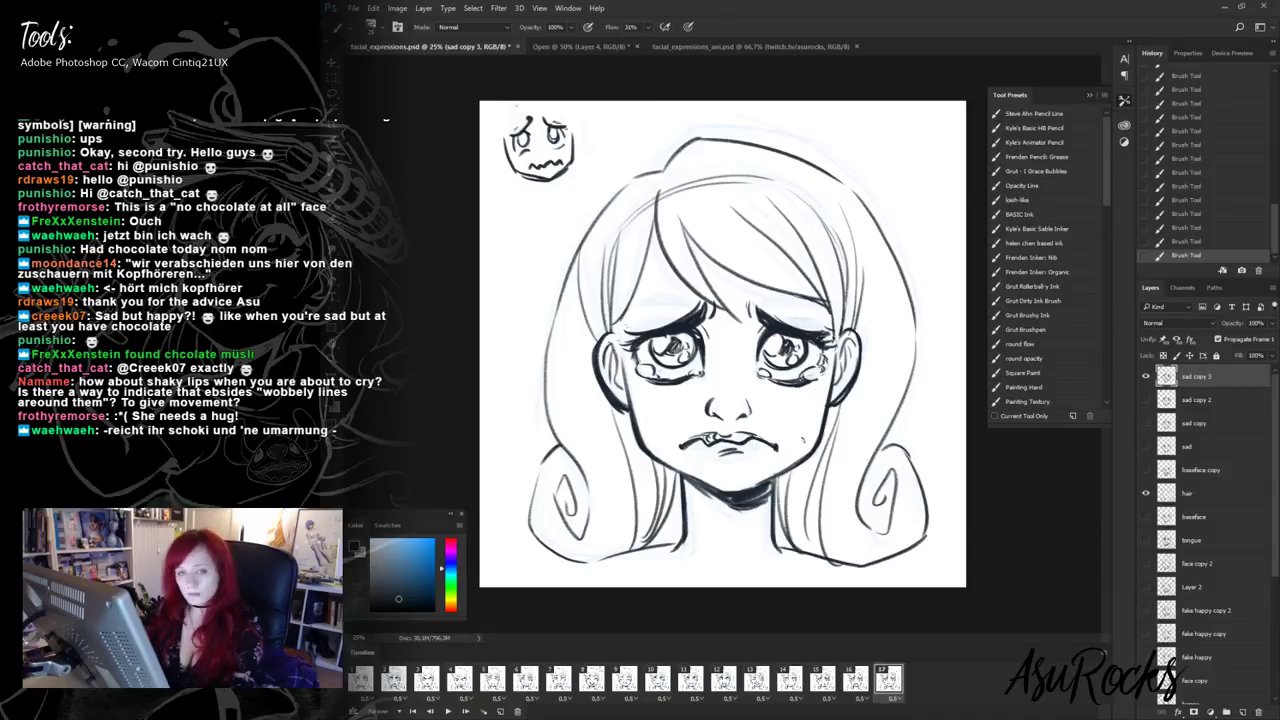
- Show the sad copy 2 layer in frame 17 and lower its opacity so it serves as a faint guide
left_click(1191, 400)
left_click(1146, 399)
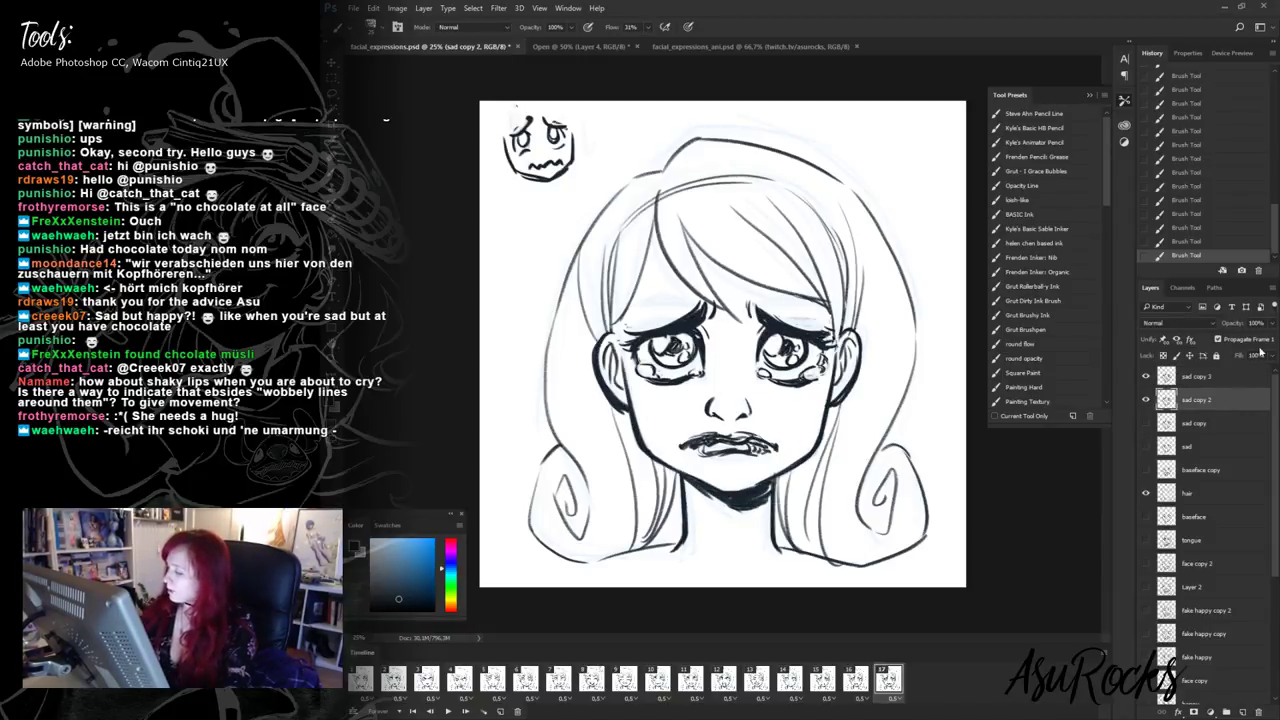
left_click_drag(1247, 338, 1227, 340)
- On the sad copy 3 layer, lasso both eyes and brows while leaving out the nose, delete them and deselect
left_click(1215, 383)
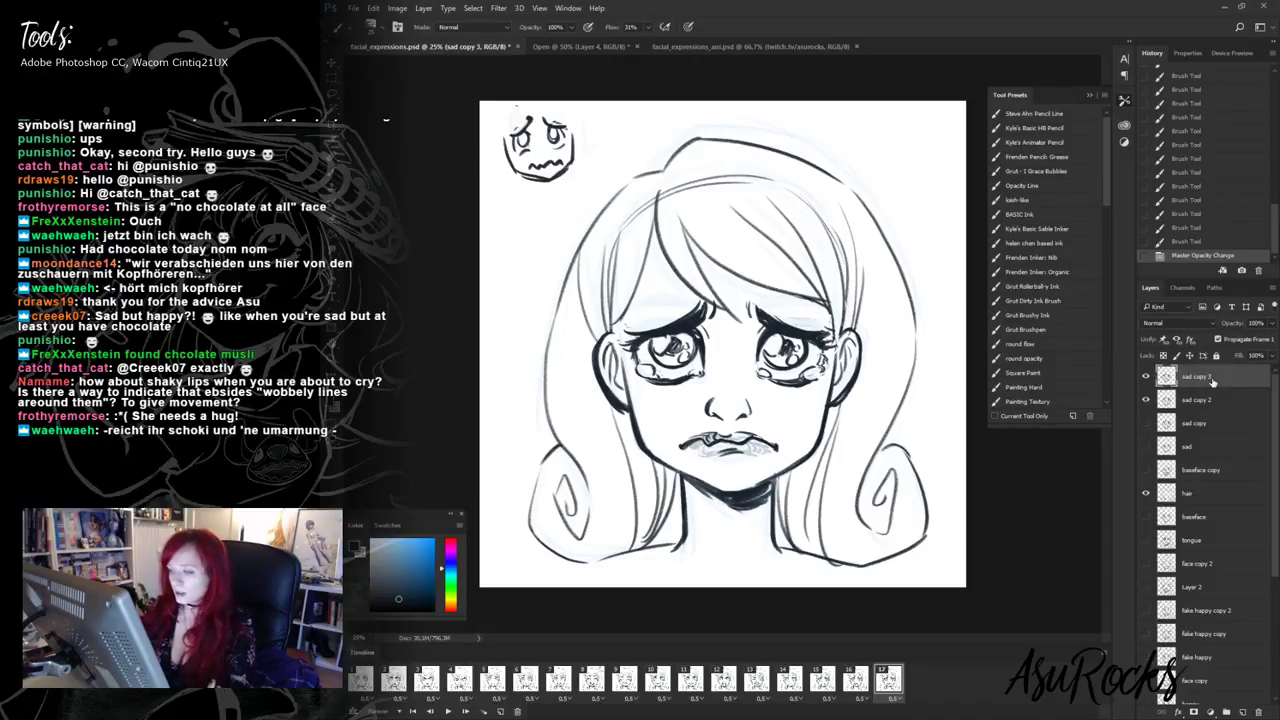
key("l")
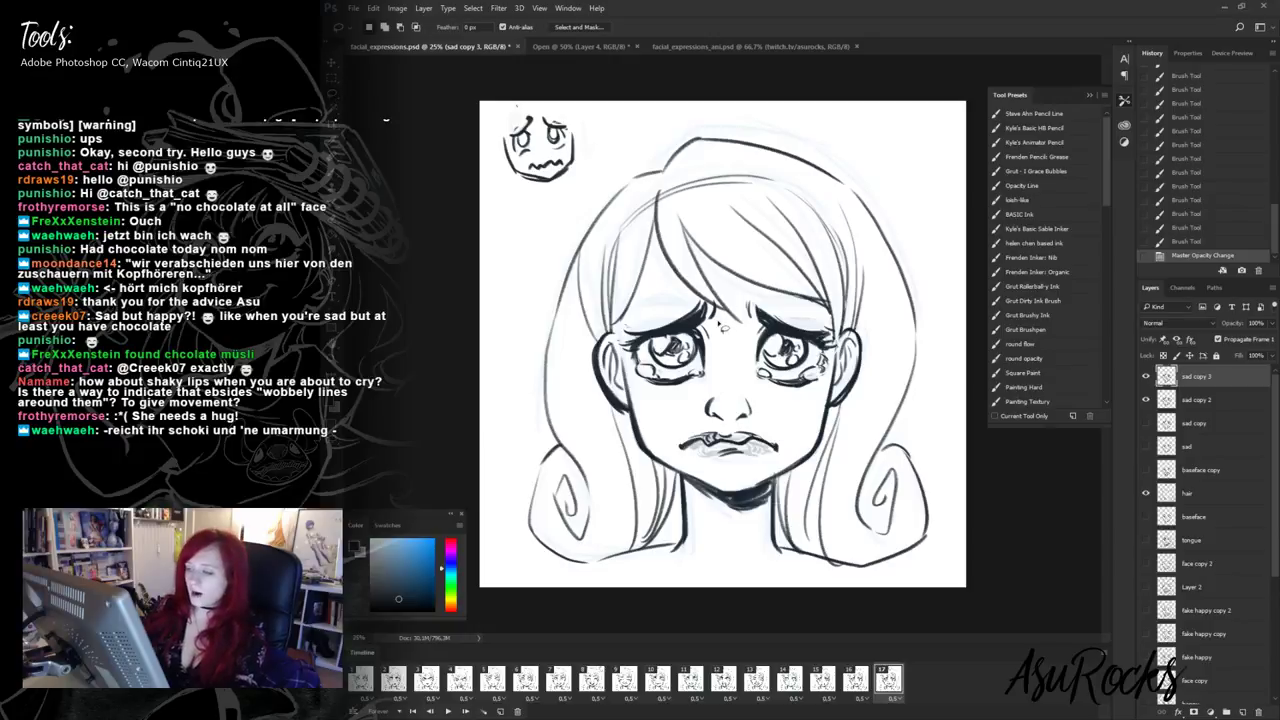
mouse_move(705, 281)
left_mouse_down()
mouse_move(621, 343)
mouse_move(672, 419)
mouse_move(805, 376)
left_mouse_up()
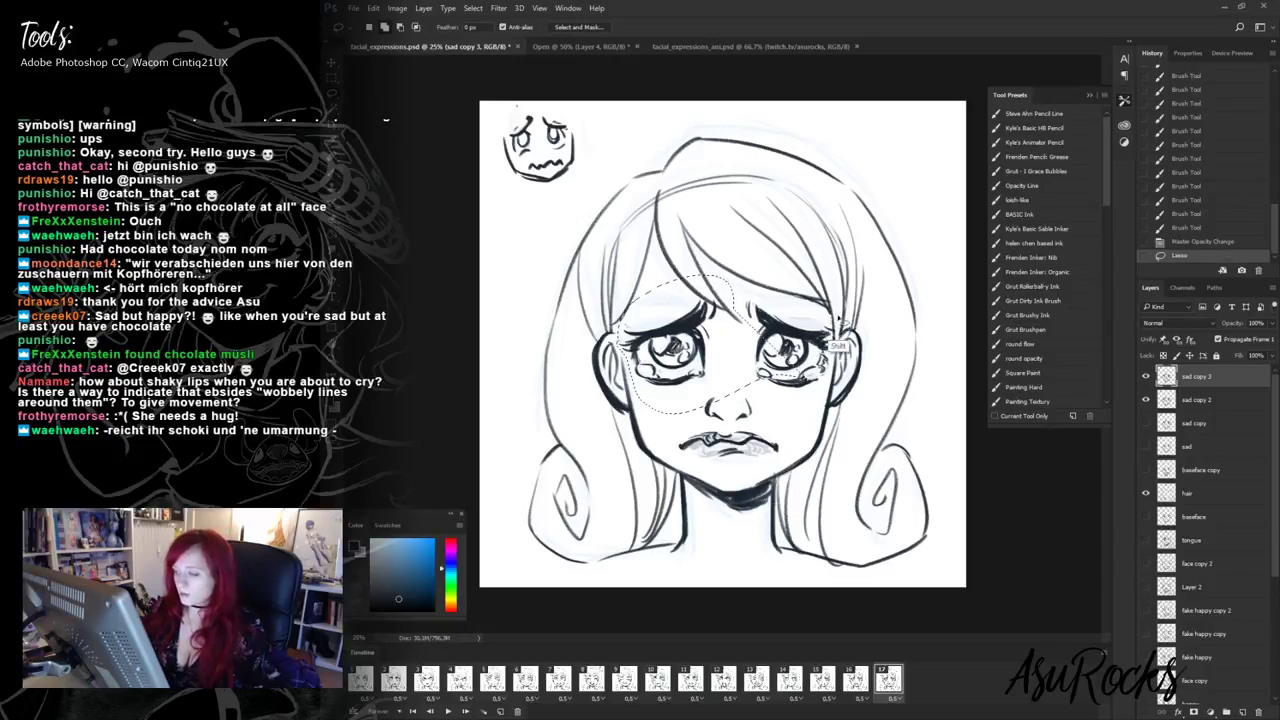
mouse_move(831, 318)
left_mouse_down()
mouse_move(790, 411)
mouse_move(798, 266)
mouse_move(832, 312)
left_mouse_up()
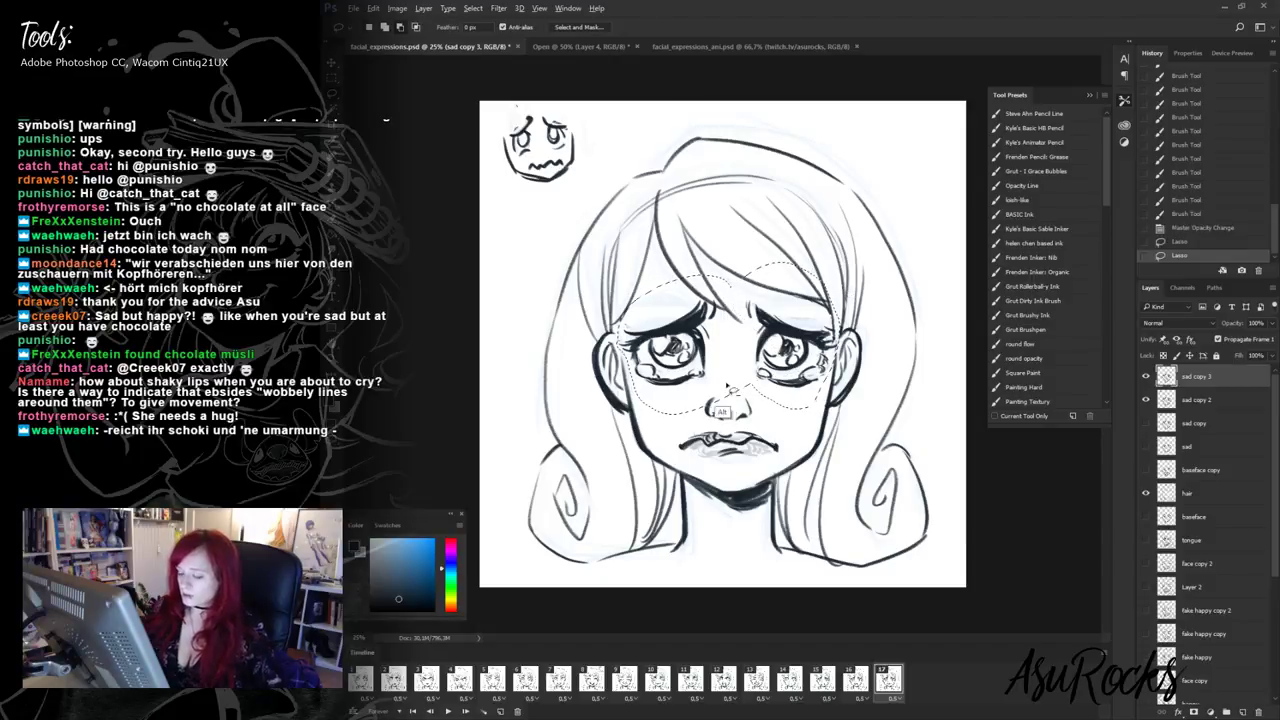
left_click_drag(702, 408, 752, 409)
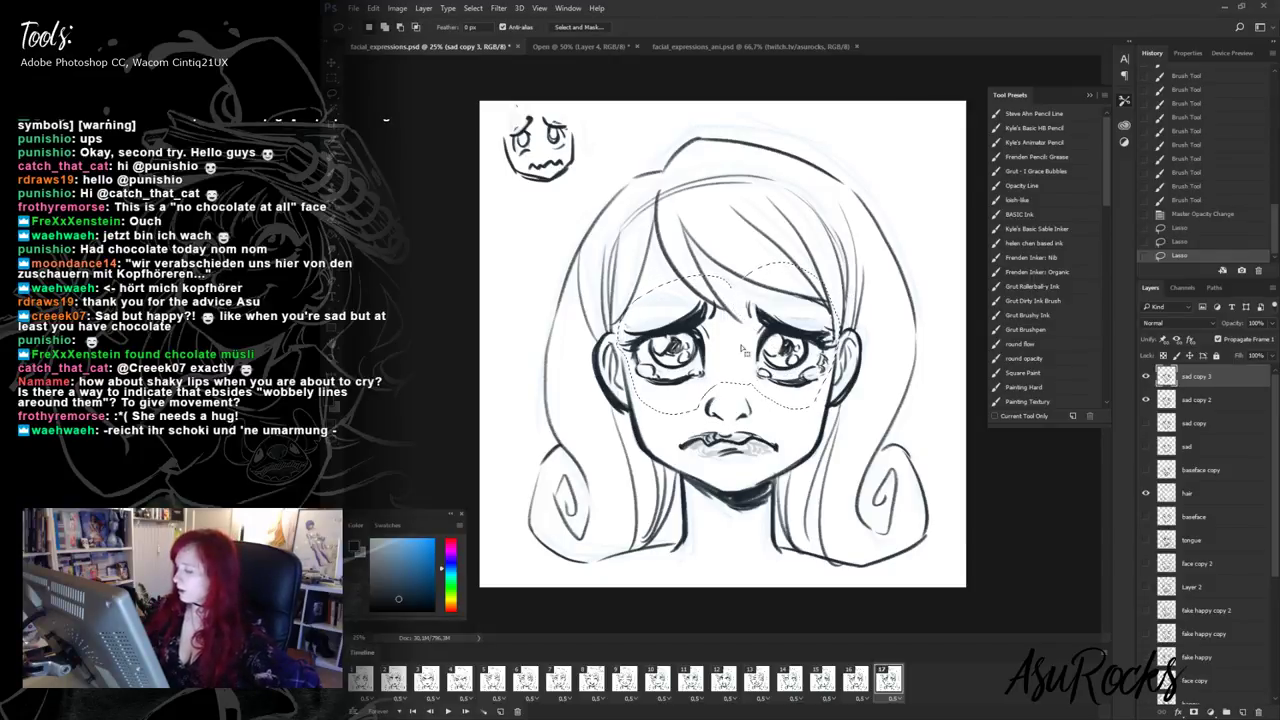
key("Delete")
key("ctrl+d")
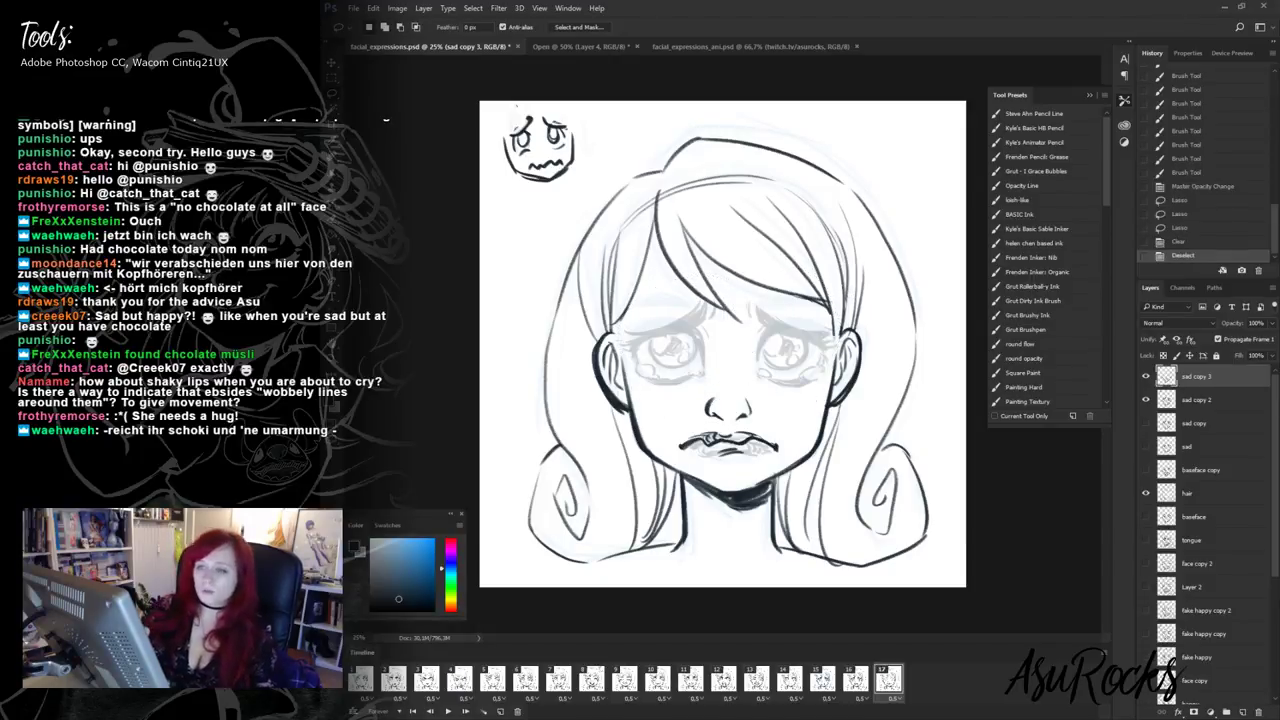
- Brush a wide, round outline for the eye on the left over the faded guide
key("b")
mouse_move(637, 344)
left_mouse_down()
mouse_move(698, 325)
mouse_move(705, 341)
mouse_move(635, 350)
left_mouse_up()
left_click_drag(640, 334, 637, 362)
mouse_move(636, 358)
left_mouse_down()
mouse_move(658, 388)
mouse_move(690, 378)
left_mouse_up()
mouse_move(658, 330)
left_mouse_down()
mouse_move(650, 368)
mouse_move(696, 358)
left_mouse_up()
mouse_move(652, 326)
left_mouse_down()
mouse_move(674, 370)
mouse_move(694, 356)
mouse_move(674, 322)
mouse_move(680, 354)
mouse_move(698, 358)
left_mouse_up()
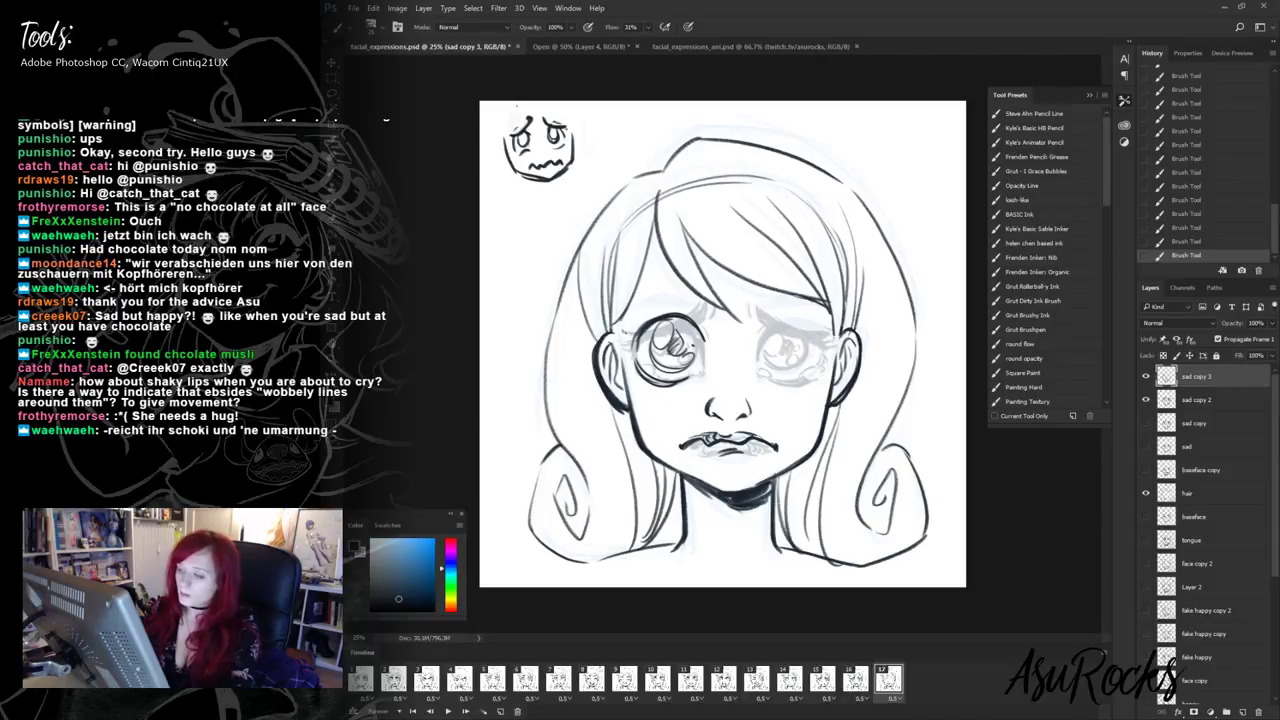
- Ink the left eye's upper lid and its sad eyebrow, rising toward the inner end, on the sad copy 3 layer
left_click_drag(622, 336, 688, 328)
left_click_drag(684, 330, 710, 314)
left_click_drag(640, 336, 708, 300)
left_click_drag(656, 336, 700, 314)
left_click_drag(698, 318, 710, 298)
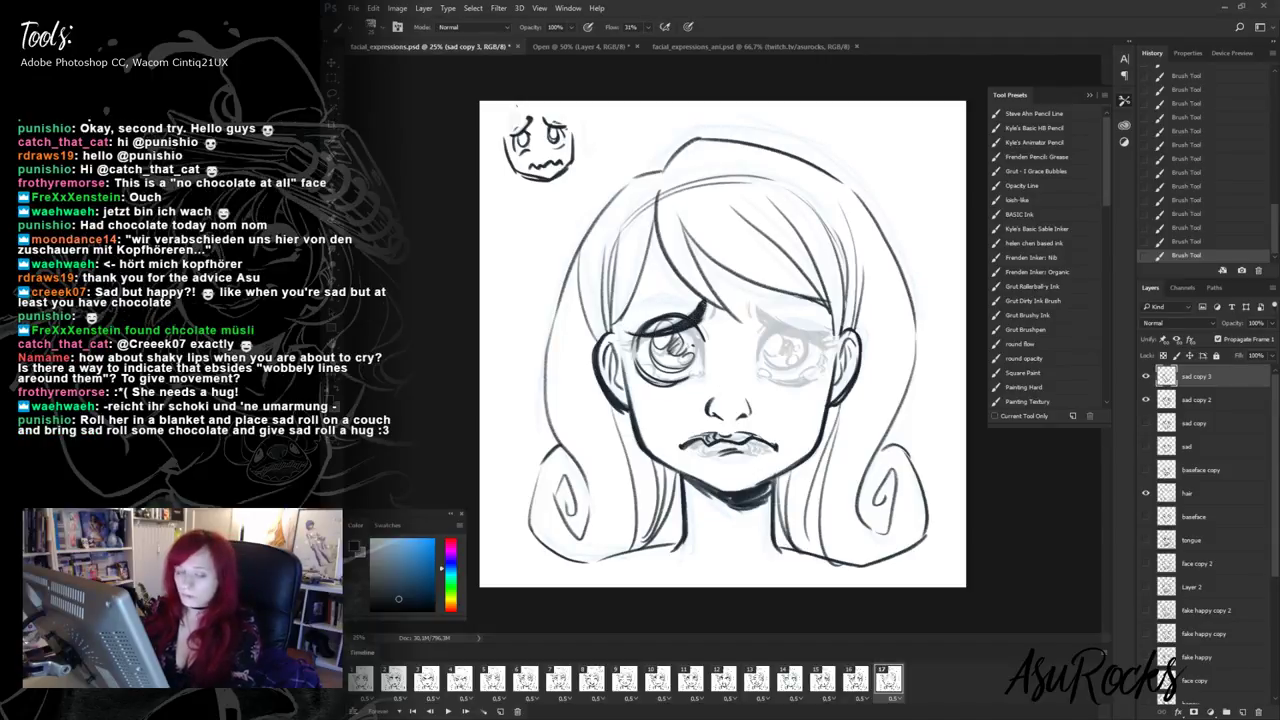
- Erase the circle outline above the left eye's upper lid using the brush in Clear mode
key("shift+alt+r")
left_click_drag(686, 340, 650, 348)
key("ctrl+z")
left_click_drag(680, 308, 636, 330)
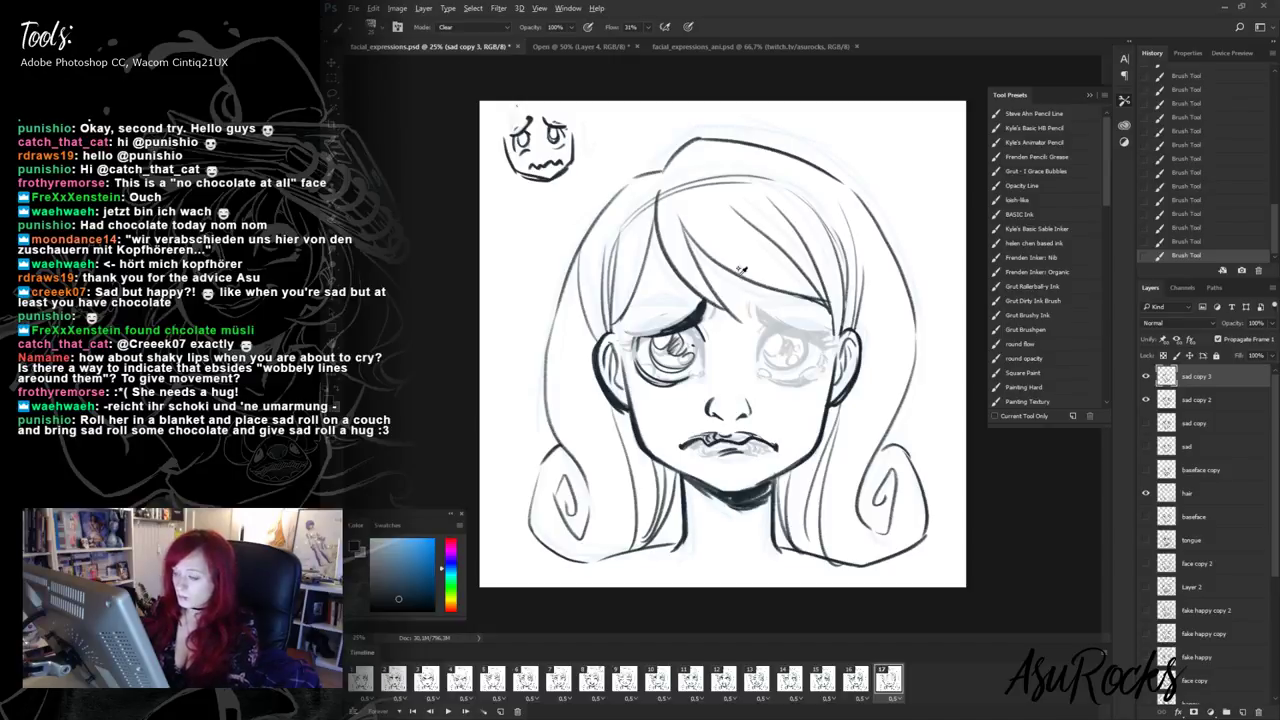
key("shift+alt+n")
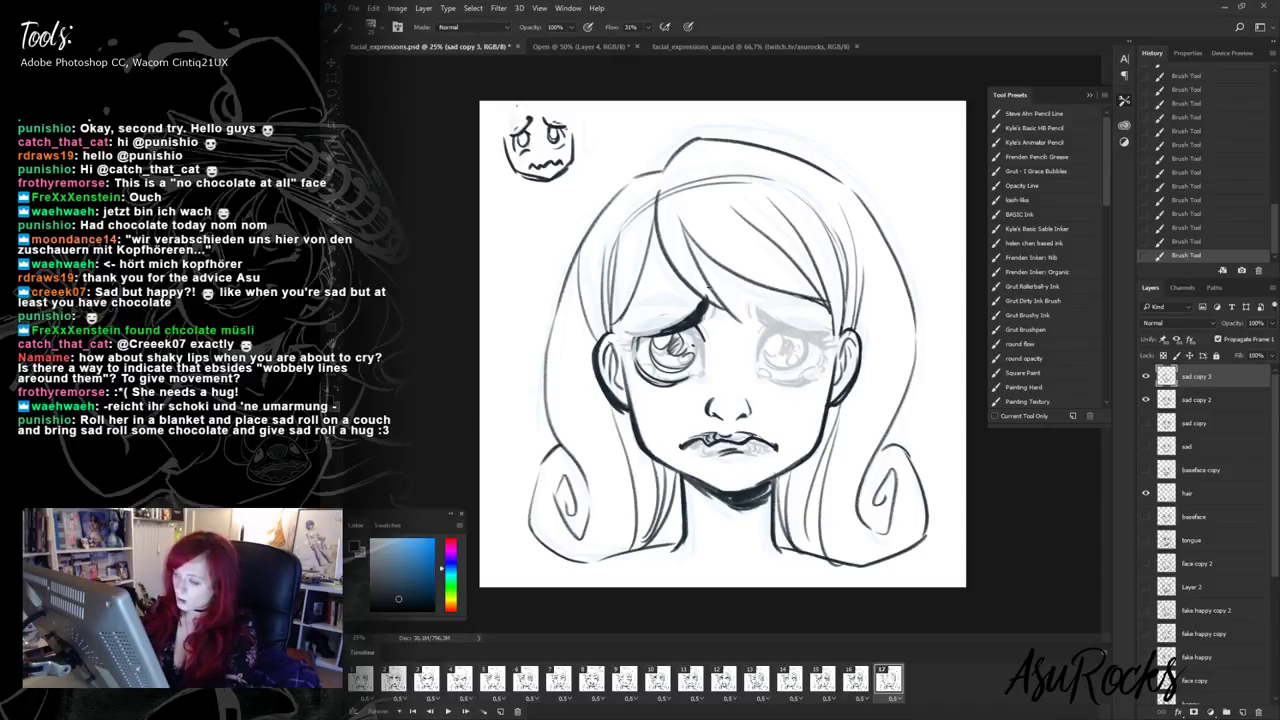
- Ink the right eye's brow and lower lid to match, and add an inner-corner line under the left eye
mouse_move(750, 292)
left_mouse_down()
mouse_move(788, 330)
mouse_move(821, 333)
mouse_move(749, 305)
mouse_move(763, 359)
mouse_move(832, 350)
mouse_move(790, 383)
mouse_move(818, 384)
left_mouse_up()
left_click_drag(756, 370, 768, 381)
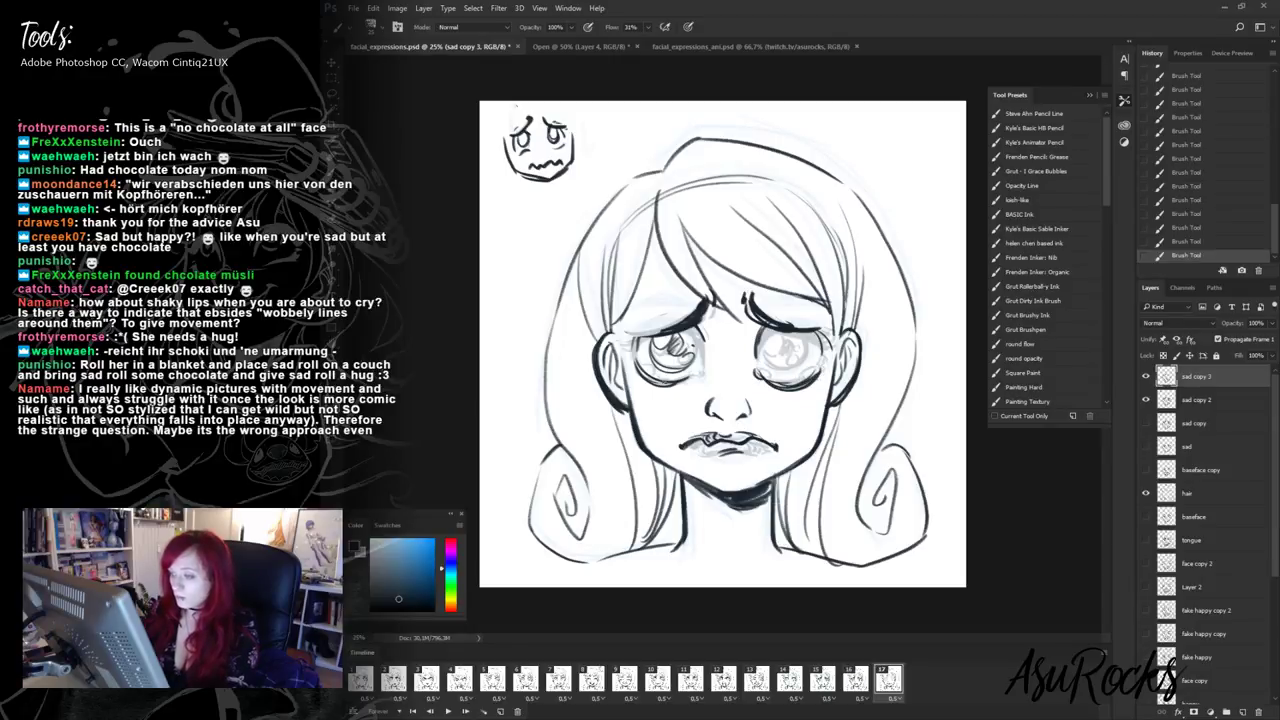
mouse_move(652, 378)
left_mouse_down()
mouse_move(698, 388)
mouse_move(700, 360)
left_mouse_up()
key("shift+alt+r")
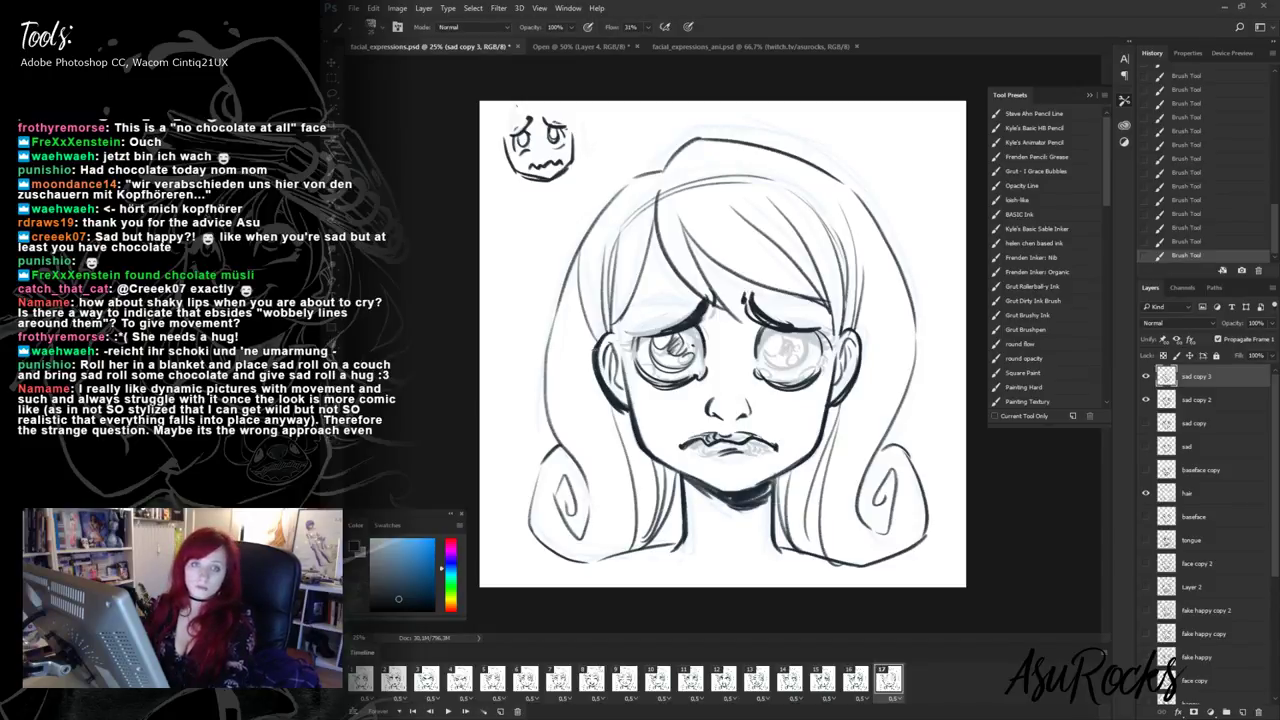
key("shift+alt+n")
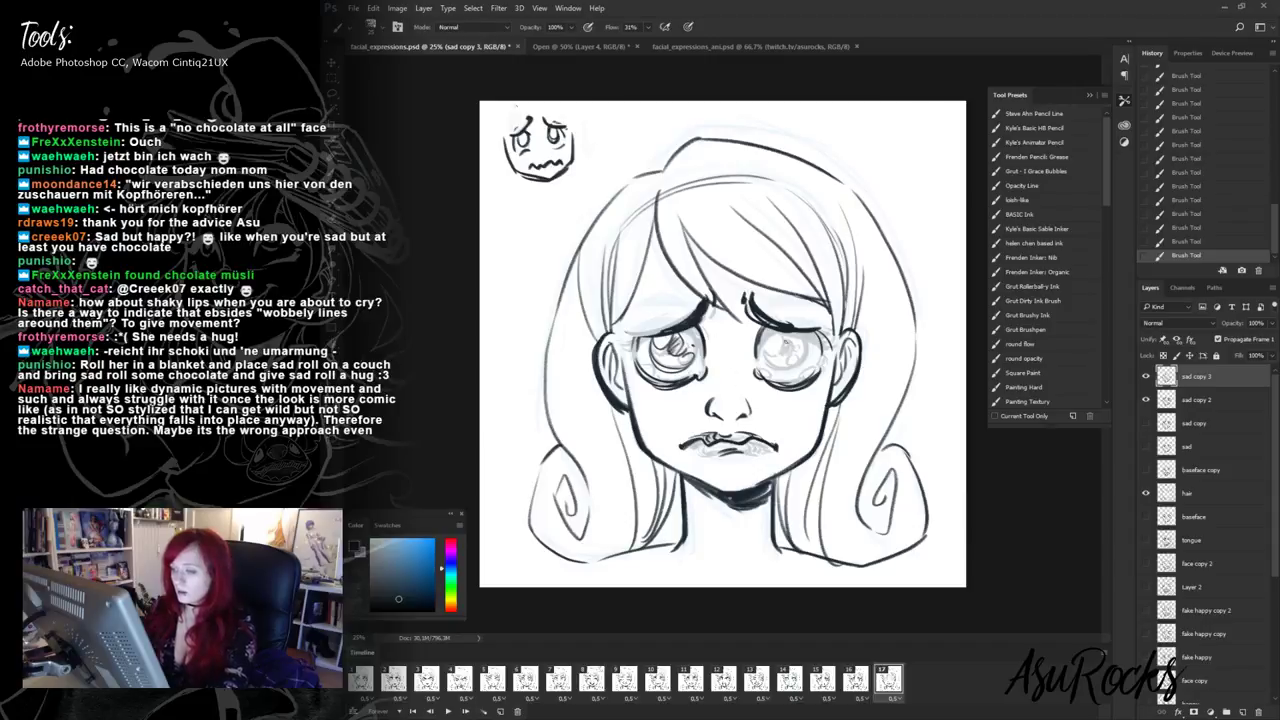
- Outline the iris of the right eye and redraw the iris of the left eye
mouse_move(762, 344)
left_mouse_down()
mouse_move(780, 370)
mouse_move(806, 330)
mouse_move(812, 368)
mouse_move(770, 372)
mouse_move(802, 376)
left_mouse_up()
left_click_drag(646, 334, 654, 366)
left_click_drag(650, 336, 694, 376)
mouse_move(690, 326)
left_mouse_down()
mouse_move(696, 366)
mouse_move(654, 350)
mouse_move(680, 338)
mouse_move(670, 354)
mouse_move(690, 358)
mouse_move(666, 354)
mouse_move(690, 352)
left_mouse_up()
key("shift+alt+r")
key("shift+alt+n")
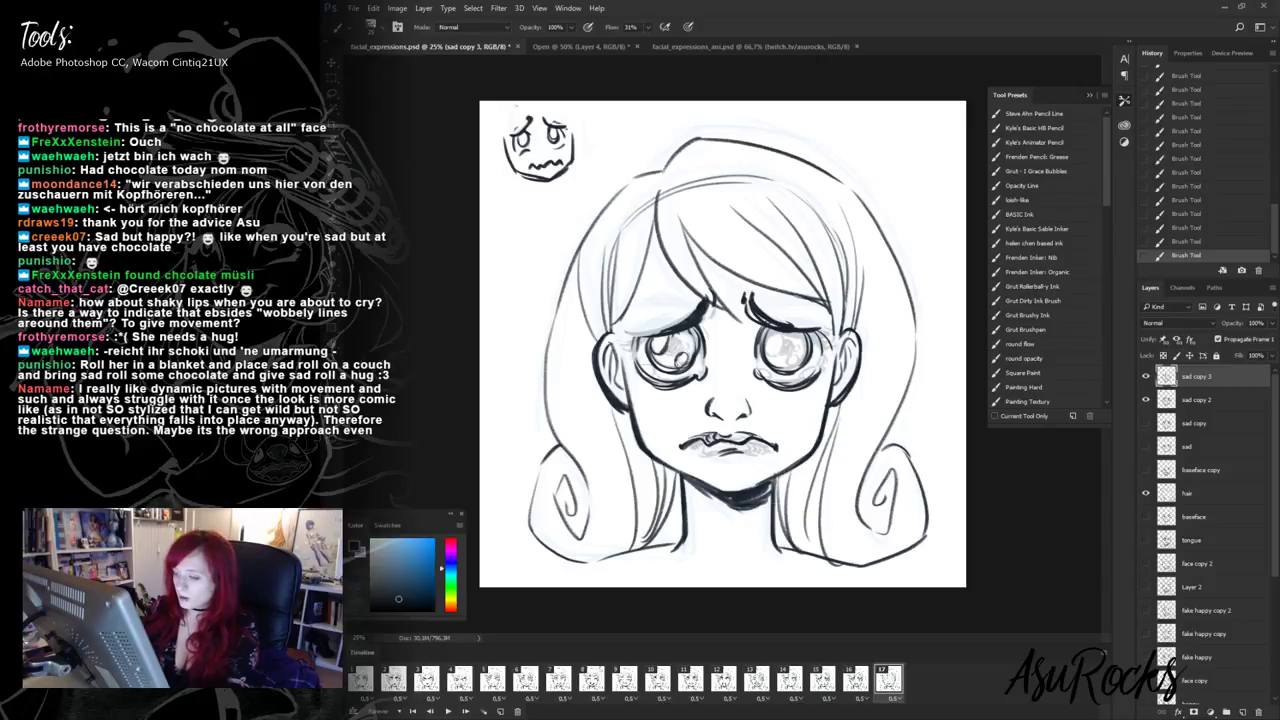
- Draw the pupils and glossy highlights in both eyes, clearing stray lines inside the irises
mouse_move(765, 330)
left_mouse_down()
mouse_move(766, 352)
mouse_move(784, 344)
left_mouse_up()
mouse_move(800, 342)
left_mouse_down()
mouse_move(778, 357)
mouse_move(783, 345)
mouse_move(793, 353)
left_mouse_up()
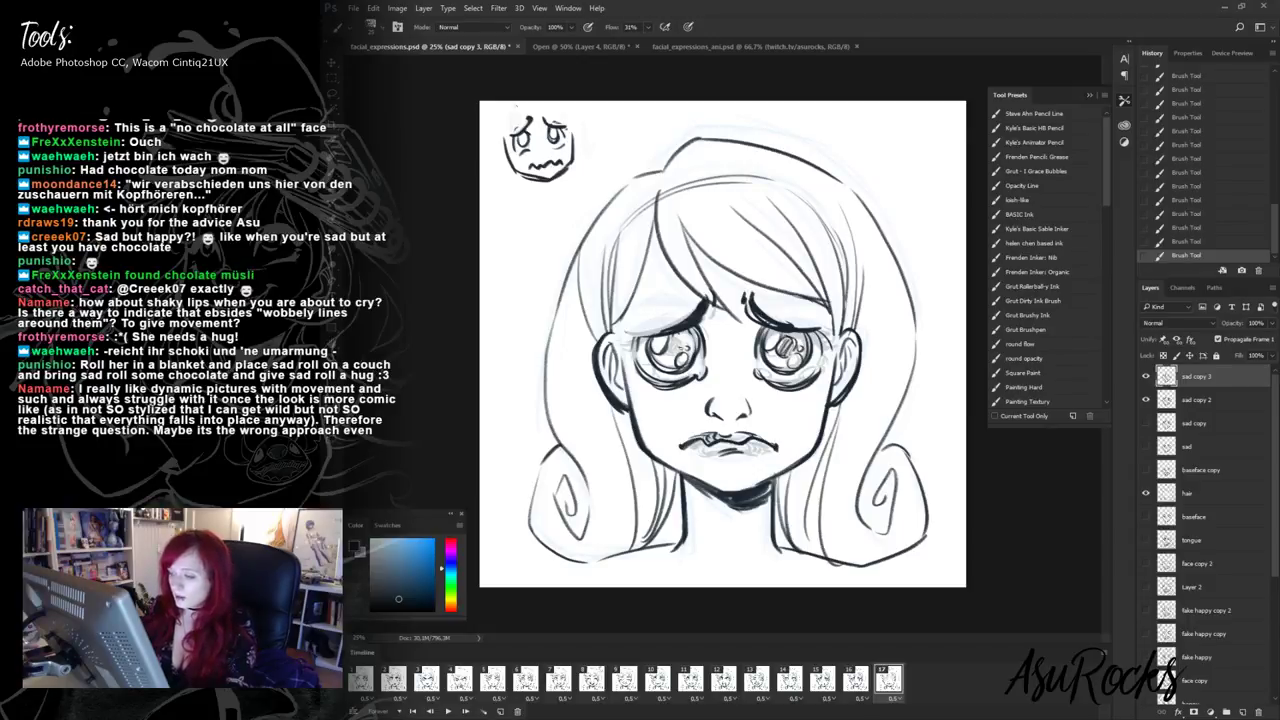
left_click_drag(666, 348, 686, 358)
mouse_move(664, 344)
left_mouse_down()
mouse_move(684, 362)
mouse_move(650, 350)
left_mouse_up()
key("shift+alt+r")
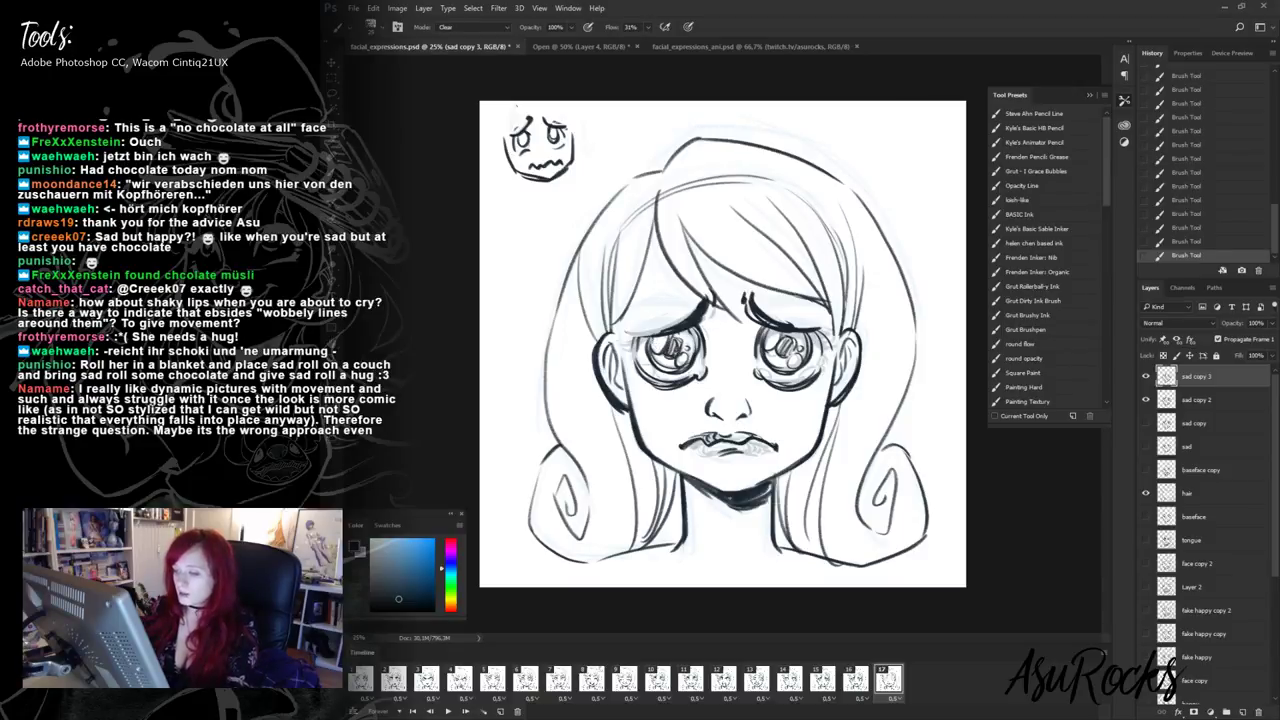
left_click_drag(766, 332, 804, 364)
mouse_move(686, 360)
left_mouse_down()
mouse_move(680, 376)
mouse_move(696, 352)
left_mouse_up()
key("alt+shift+n")
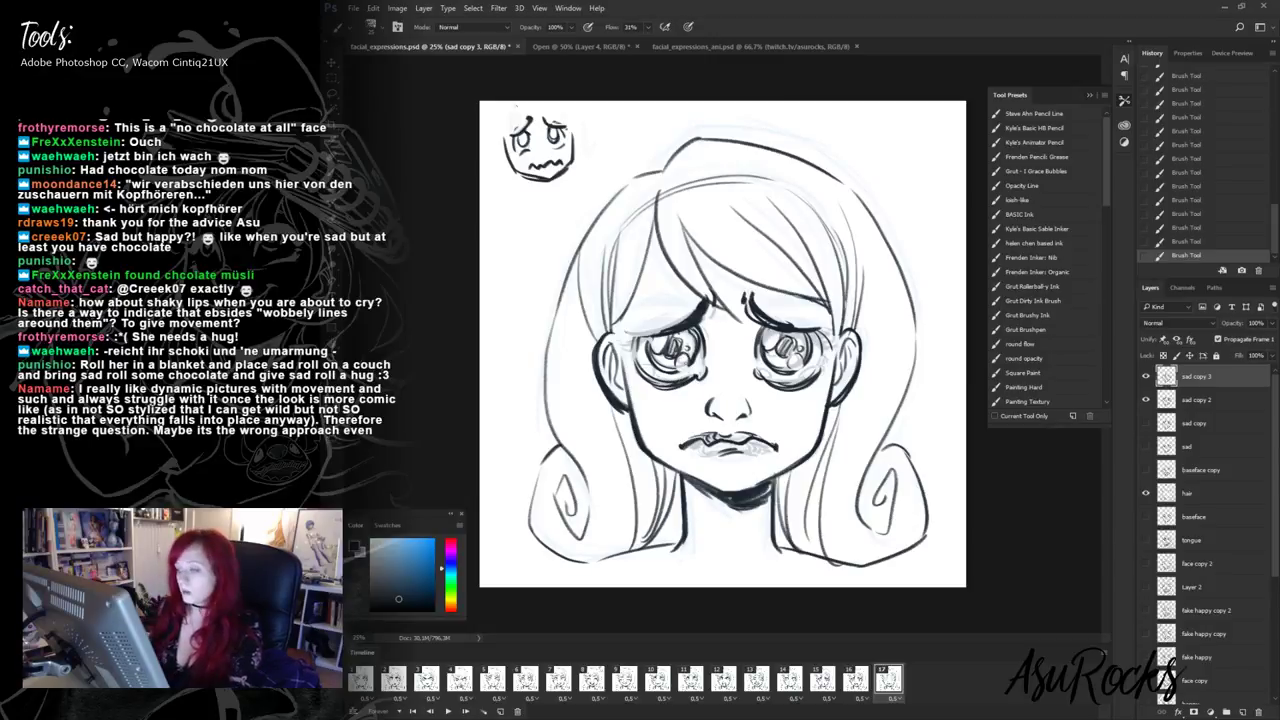
- Draw tears welling at the outer corners of both eyes and crease lines beneath the lower lids
key("shift+alt+r")
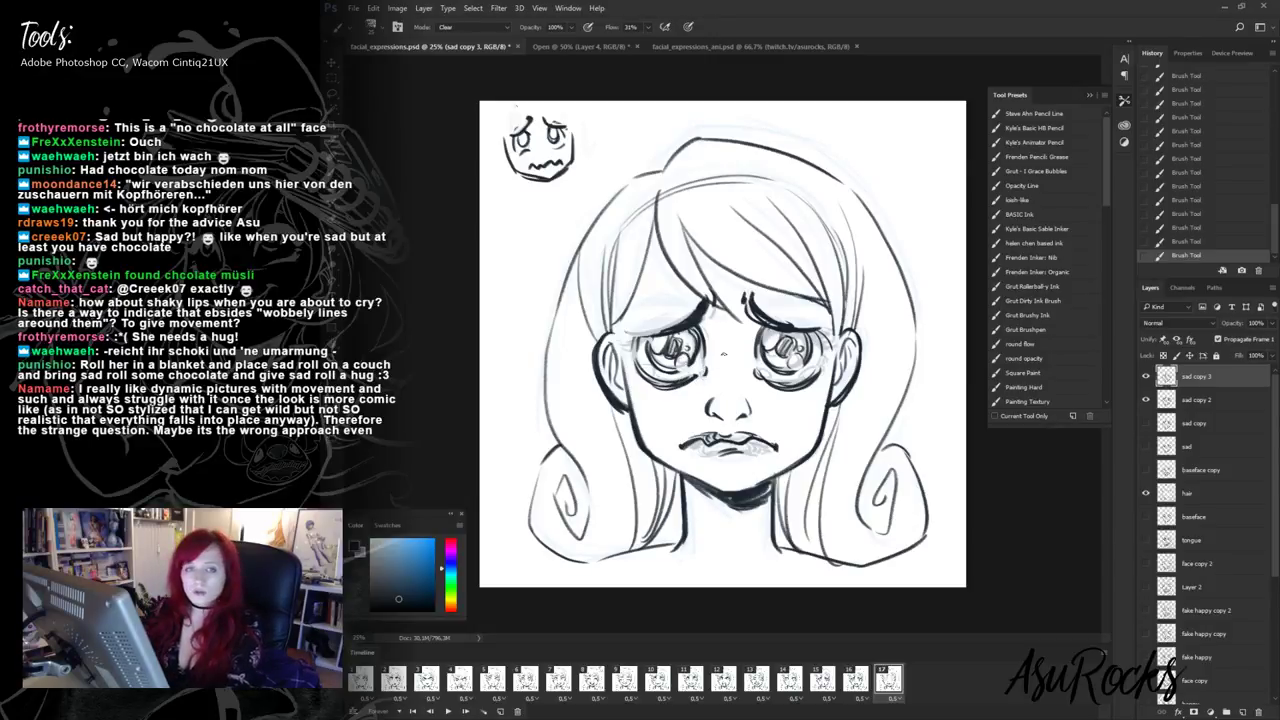
key("shift+alt+n")
left_click_drag(816, 330, 828, 358)
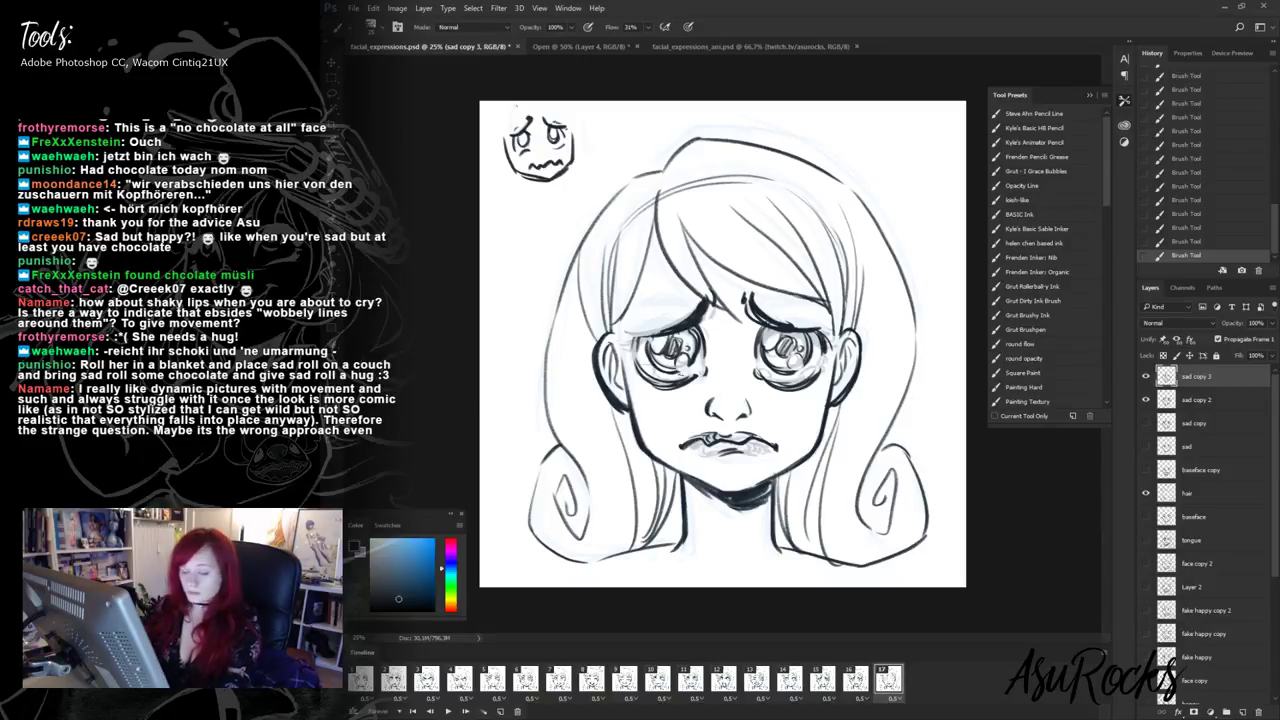
key("shift+alt+r")
mouse_move(646, 368)
left_mouse_down()
mouse_move(644, 384)
mouse_move(666, 386)
left_mouse_up()
key("shift+alt+r")
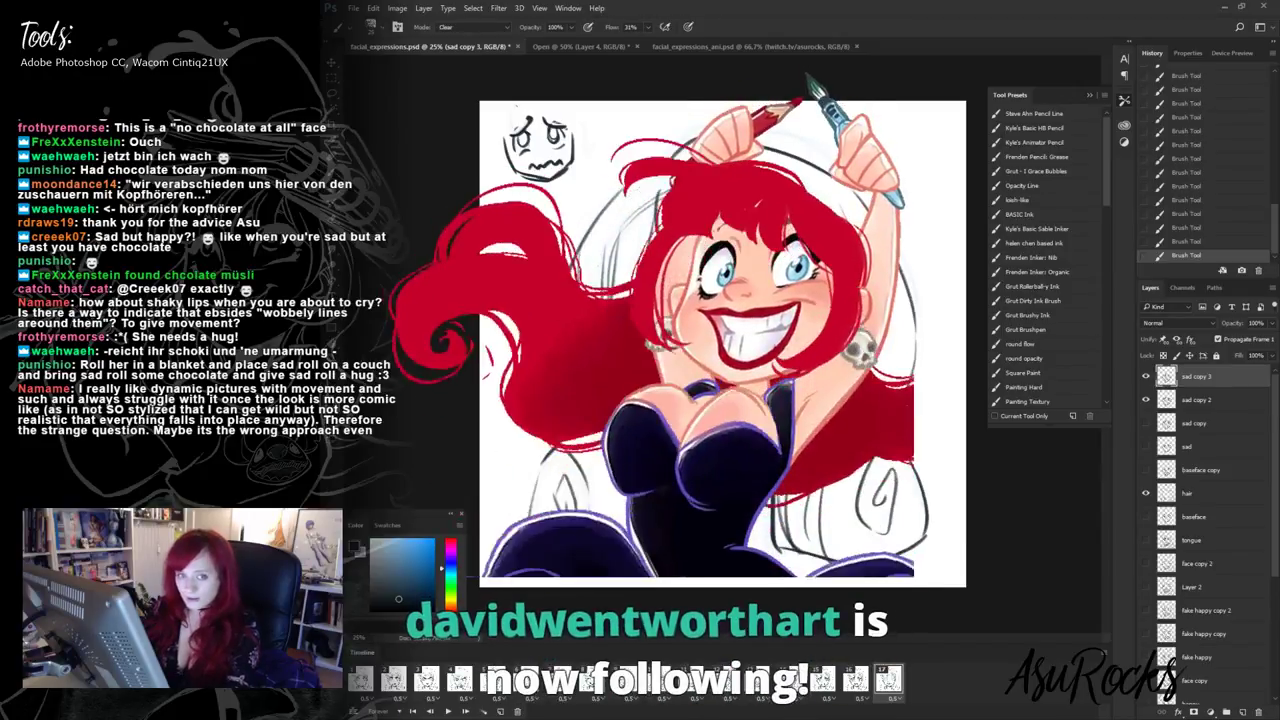
key("space")
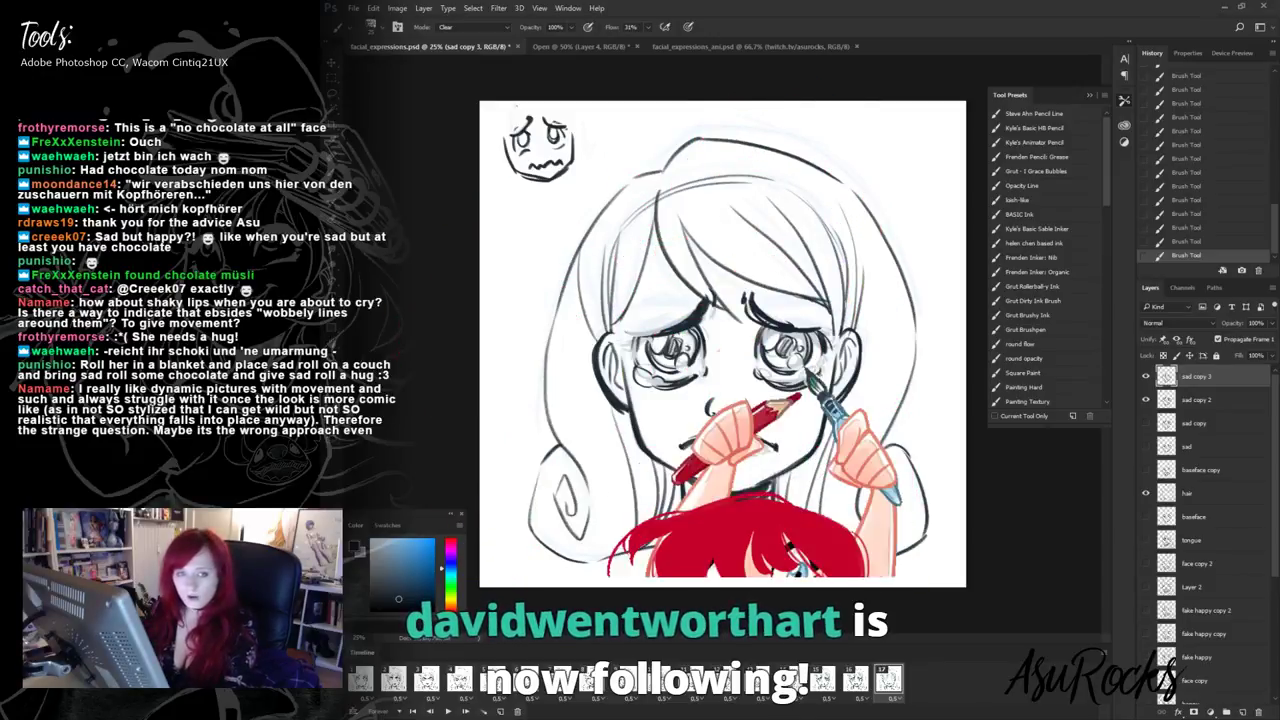
key("shift+alt+n")
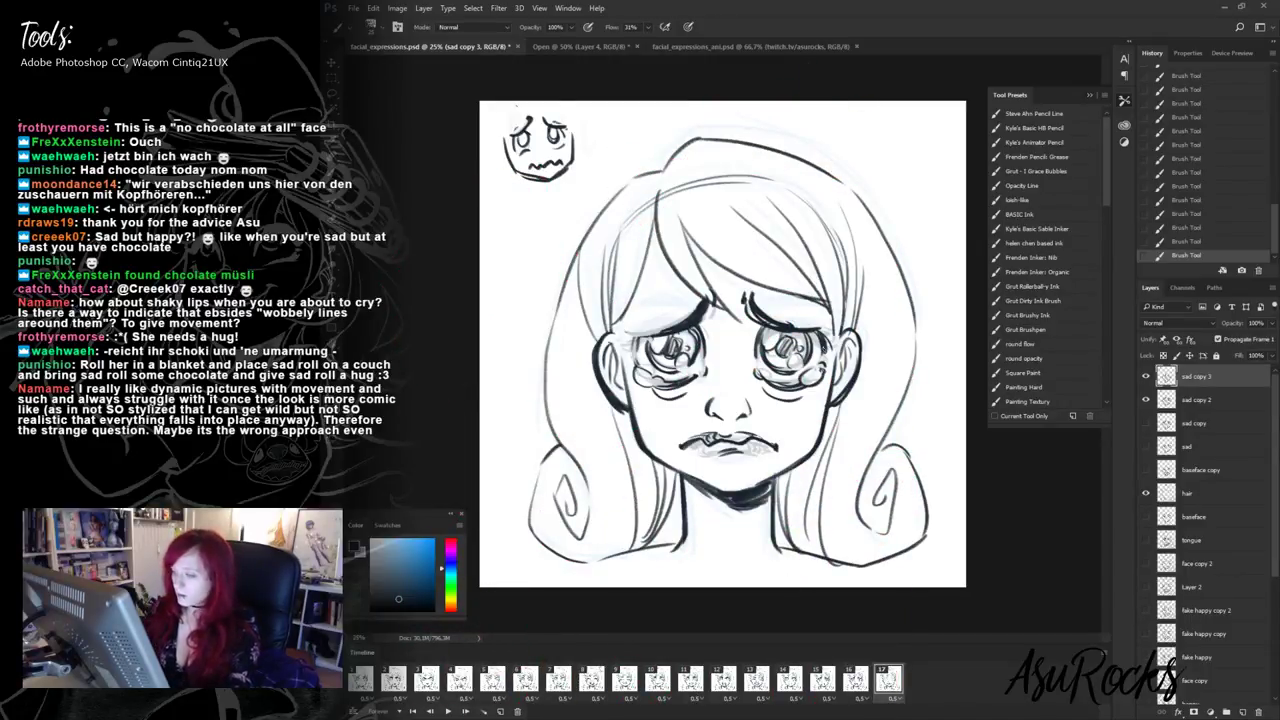
- Hide the sad copy 2 sketch layer and make sad copy 3 the active layer
left_click(1215, 402)
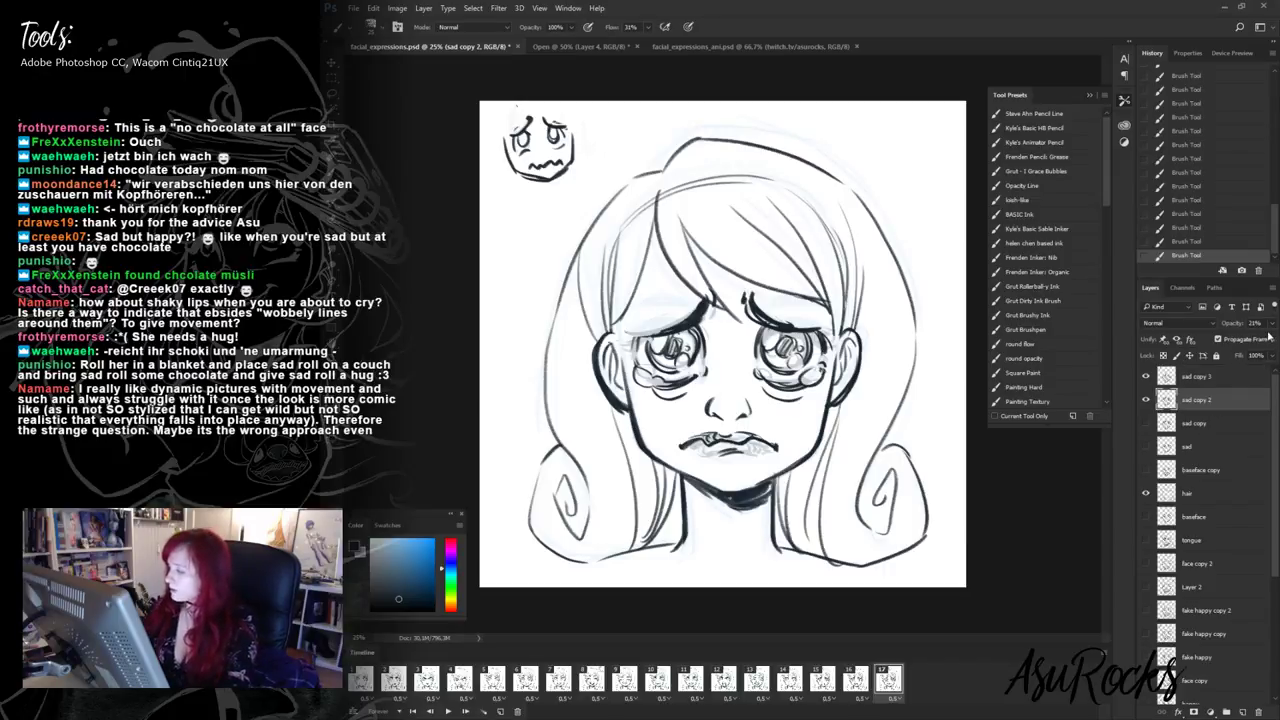
left_click(1147, 400)
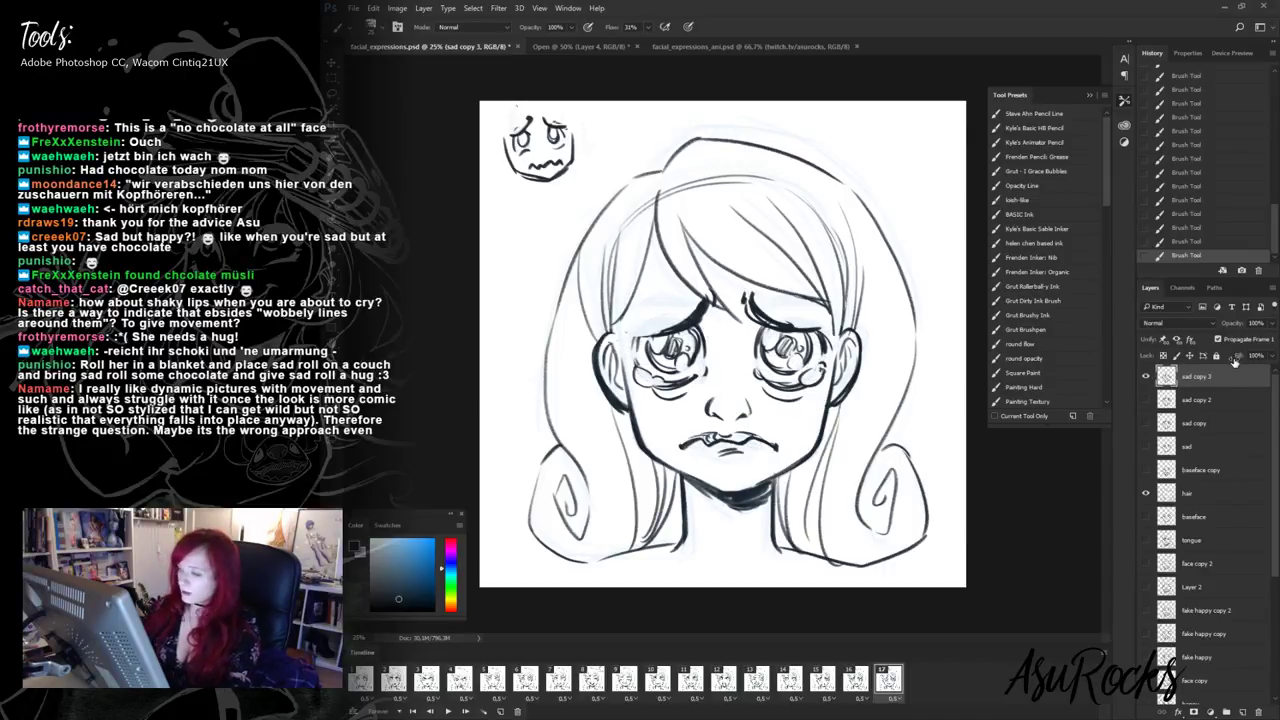
left_click(1218, 377)
left_click(1271, 324)
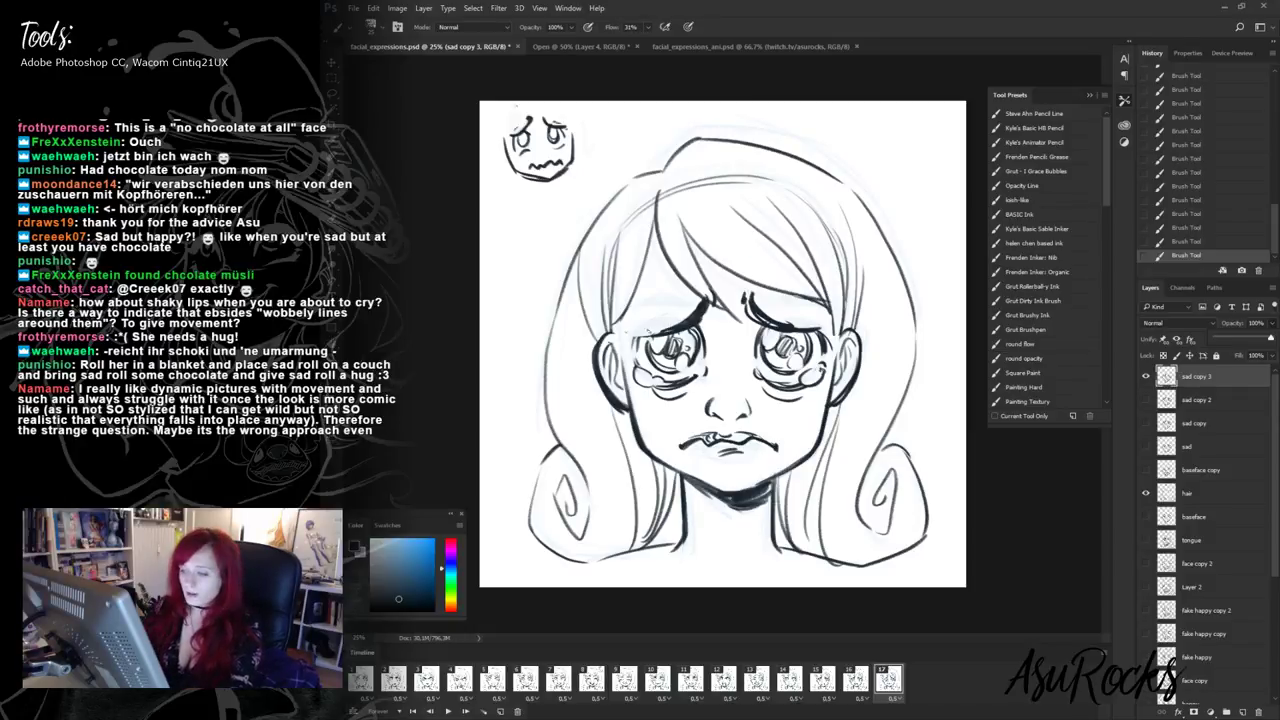
- Strengthen the left eye's upper lid and add short lashes at the outer corners of both eyes
left_click(654, 326)
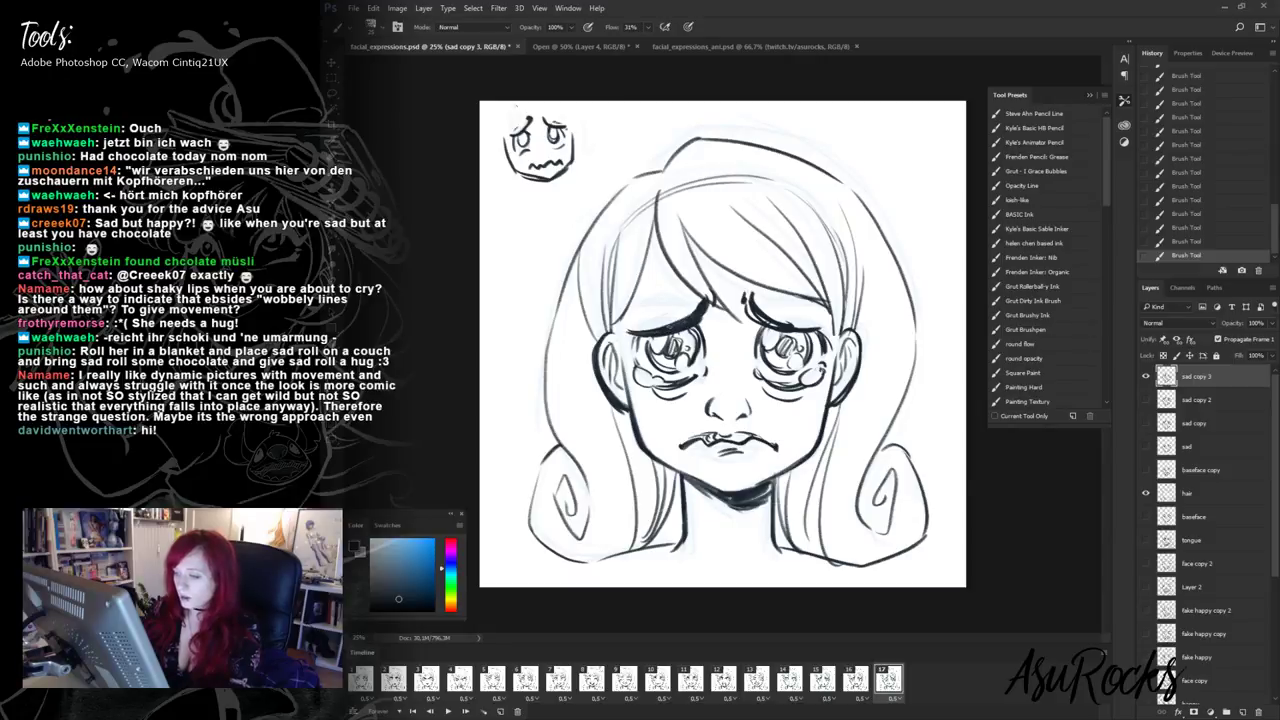
key("shift+alt+r")
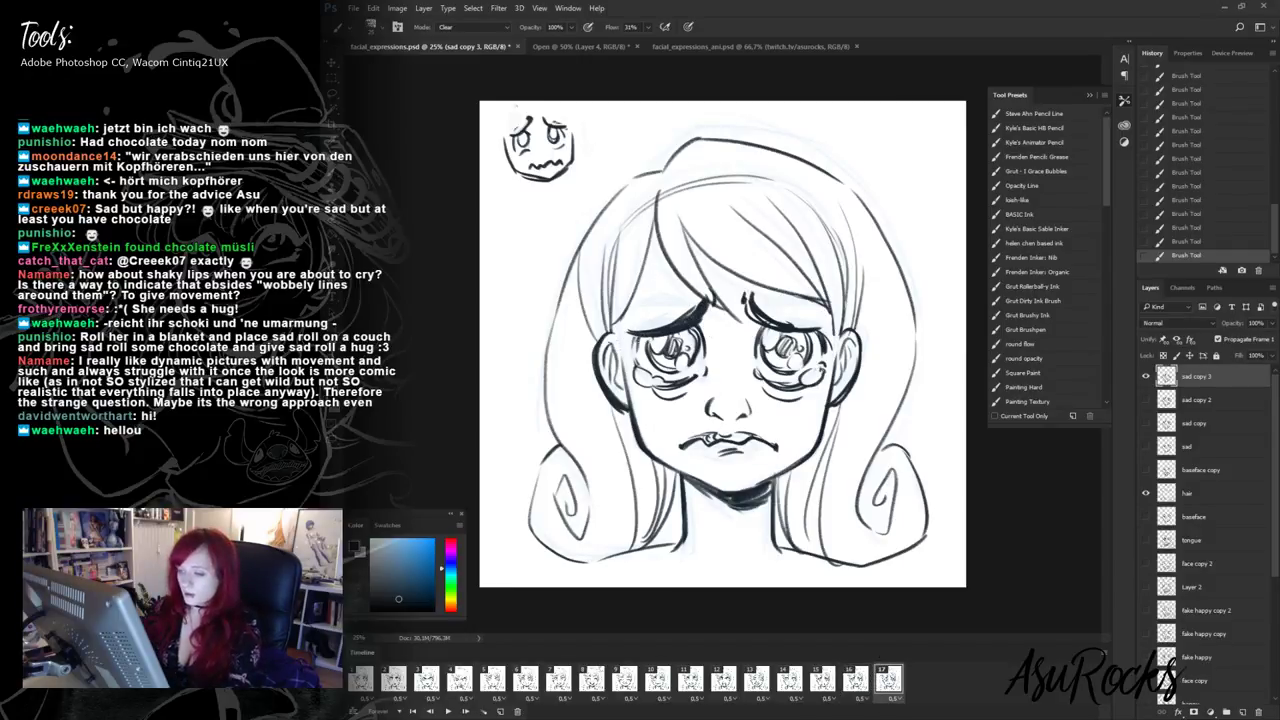
left_click(1178, 229)
key("alt+shift+n")
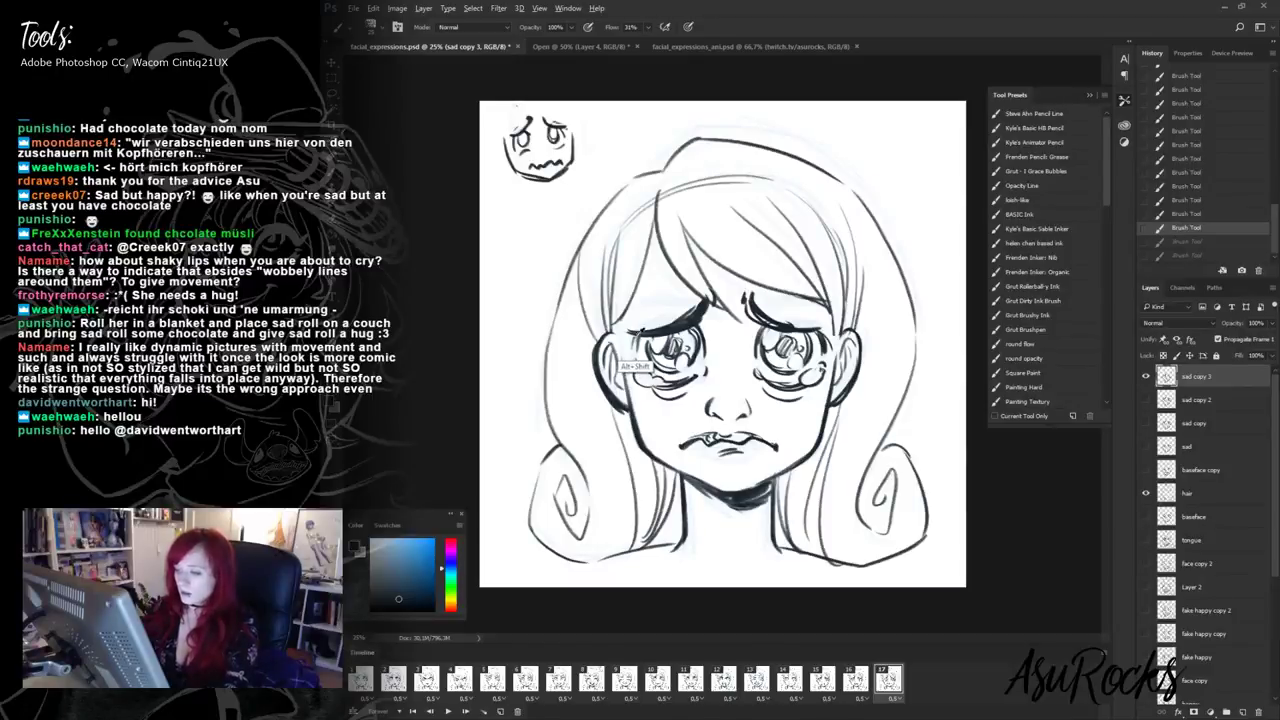
left_click_drag(642, 332, 634, 369)
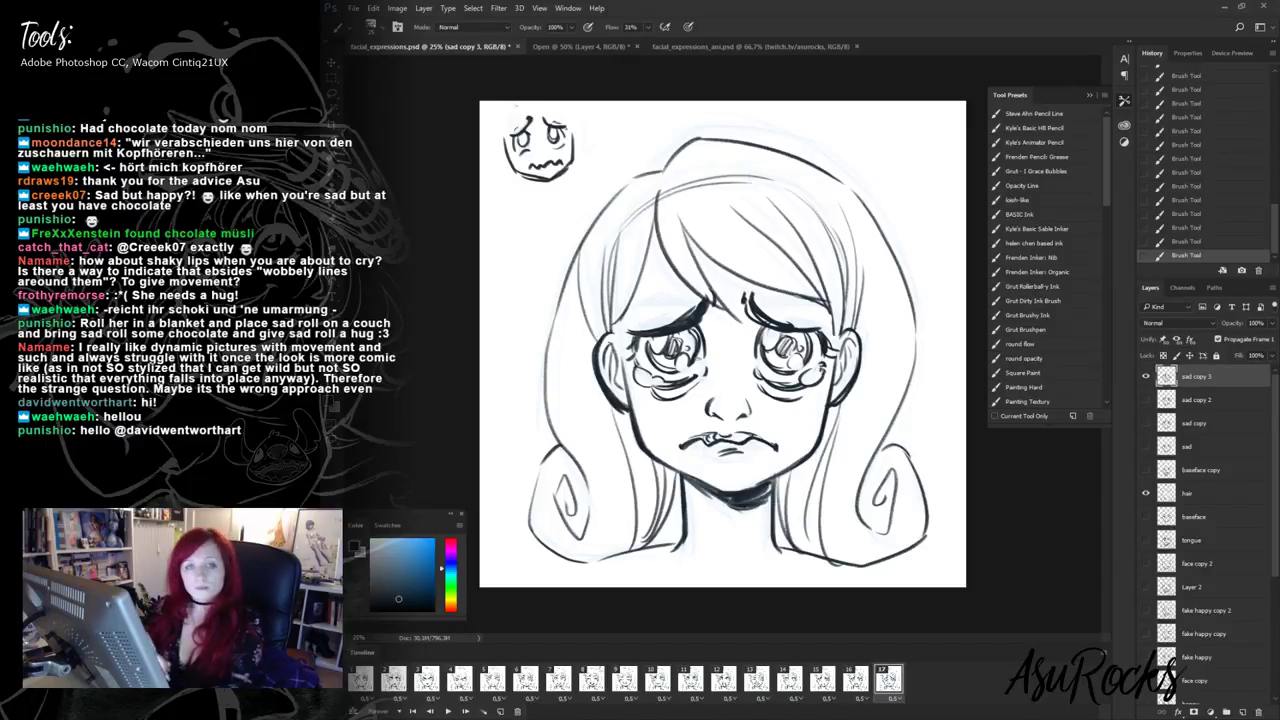
key("shift+alt+r")
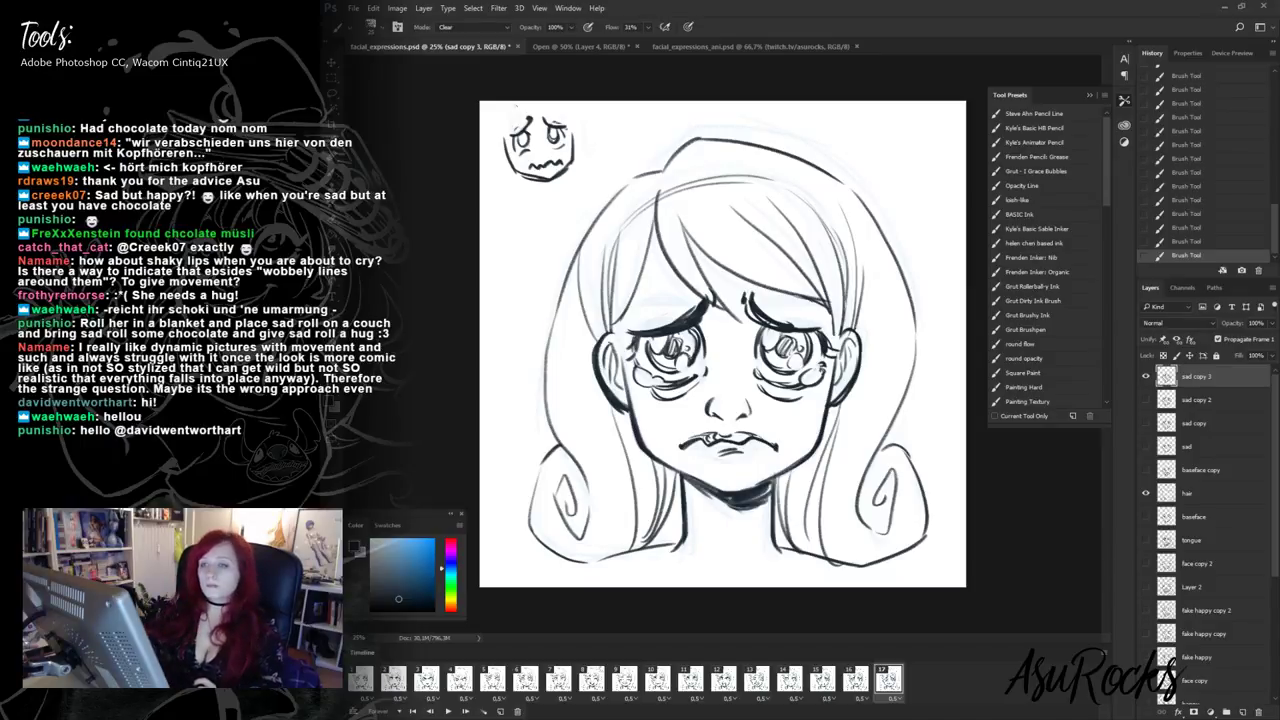
- Lasso both eyes and eyebrows, nudge them upward in two large increments, and deselect
key("l")
mouse_move(628, 324)
left_mouse_down()
mouse_move(652, 411)
mouse_move(687, 411)
mouse_move(735, 385)
mouse_move(763, 411)
mouse_move(827, 396)
mouse_move(844, 350)
mouse_move(797, 286)
mouse_move(726, 252)
mouse_move(655, 296)
left_mouse_up()
key("v")
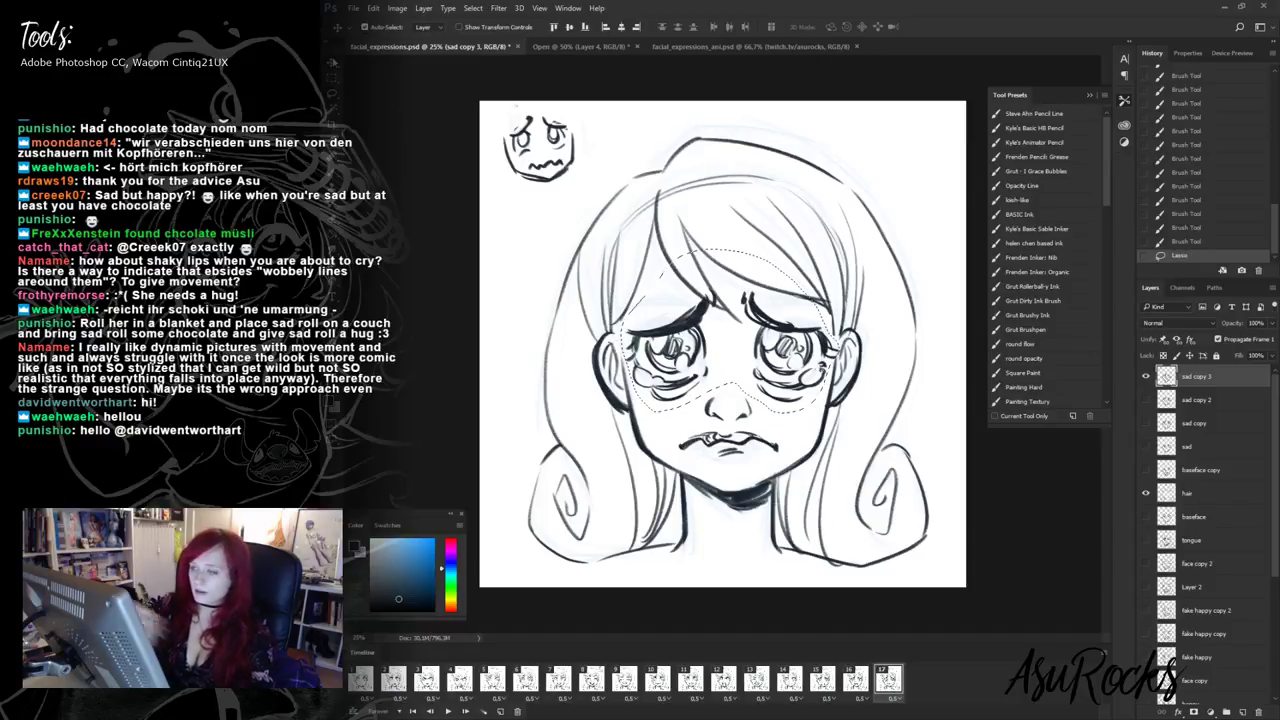
key("shift+Up")
key("shift+Up")
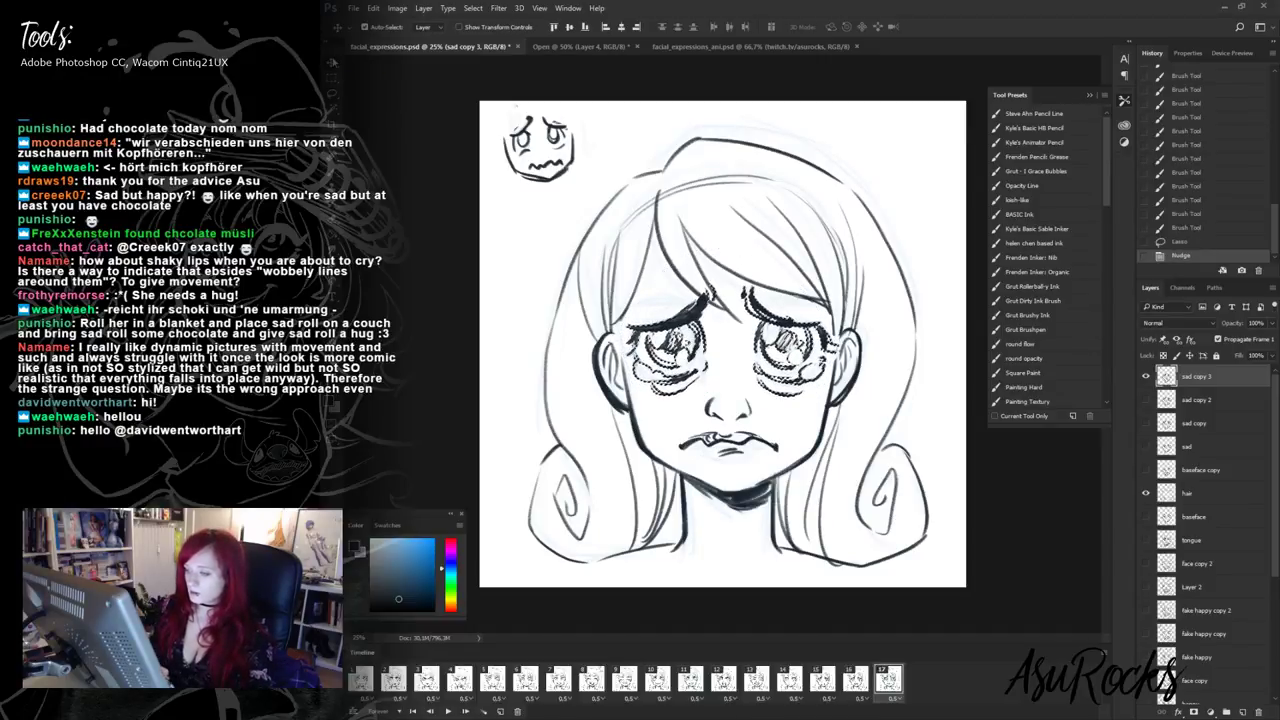
key("ctrl+d")
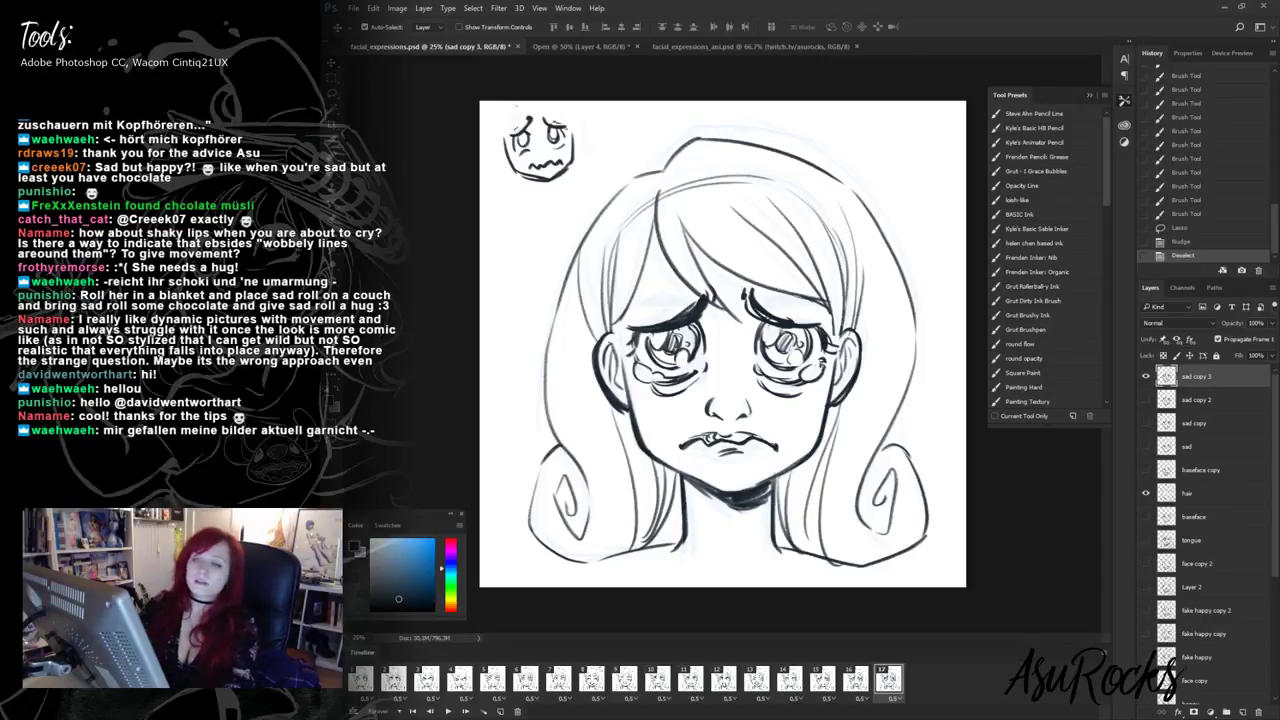
- Clean up the inner end of the right eyebrow and touch up the brow and the left eye's outer lashes
key("b")
left_click(782, 320)
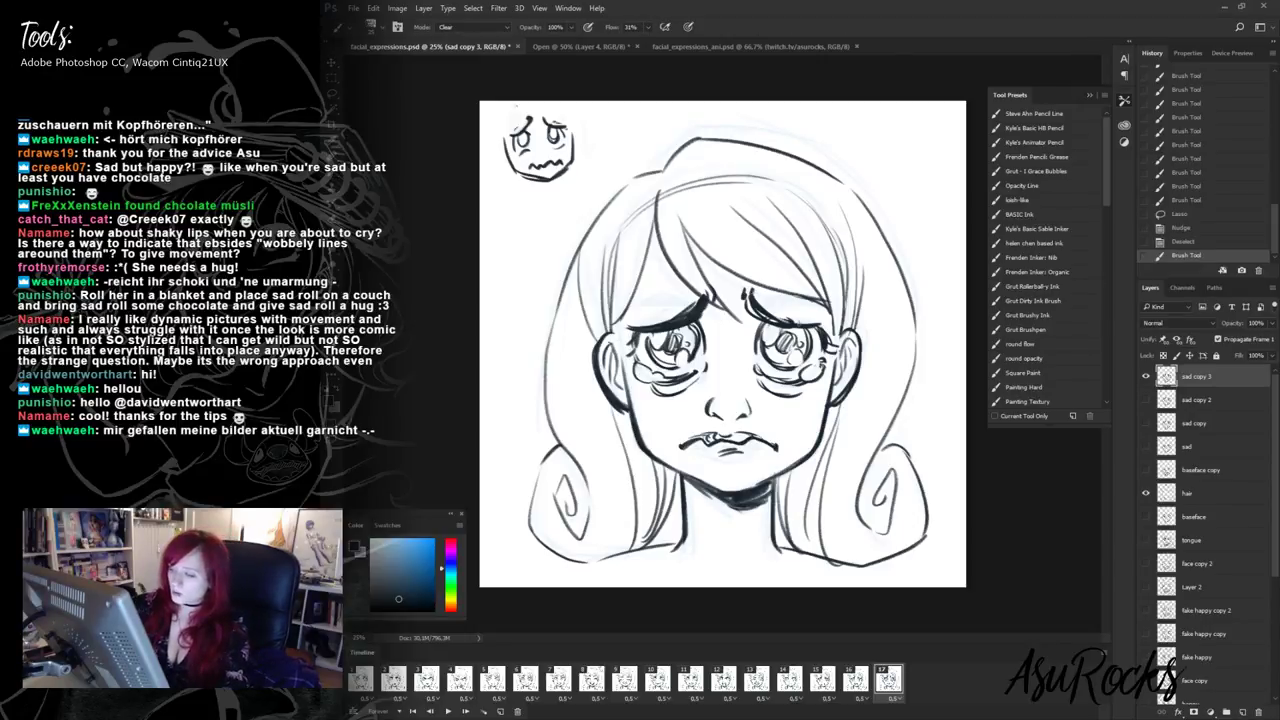
left_click(782, 320)
left_click(1200, 242)
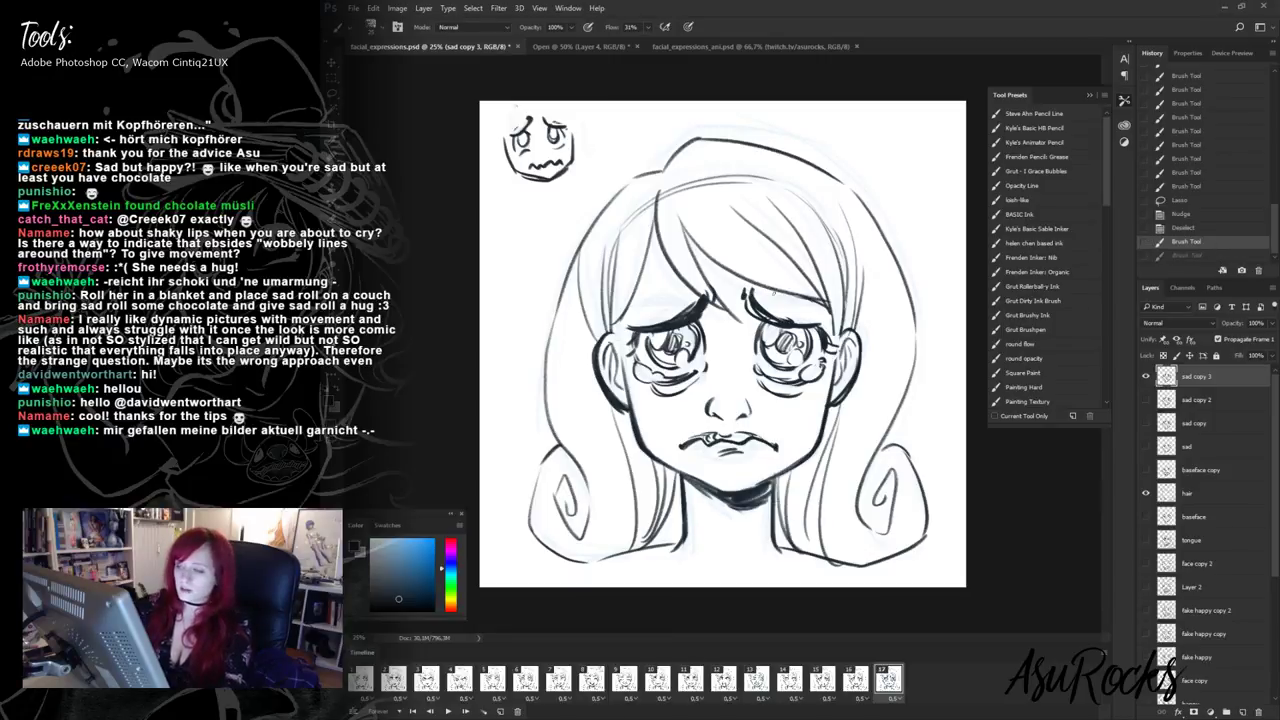
left_click_drag(756, 286, 759, 299)
key("shift+alt+n")
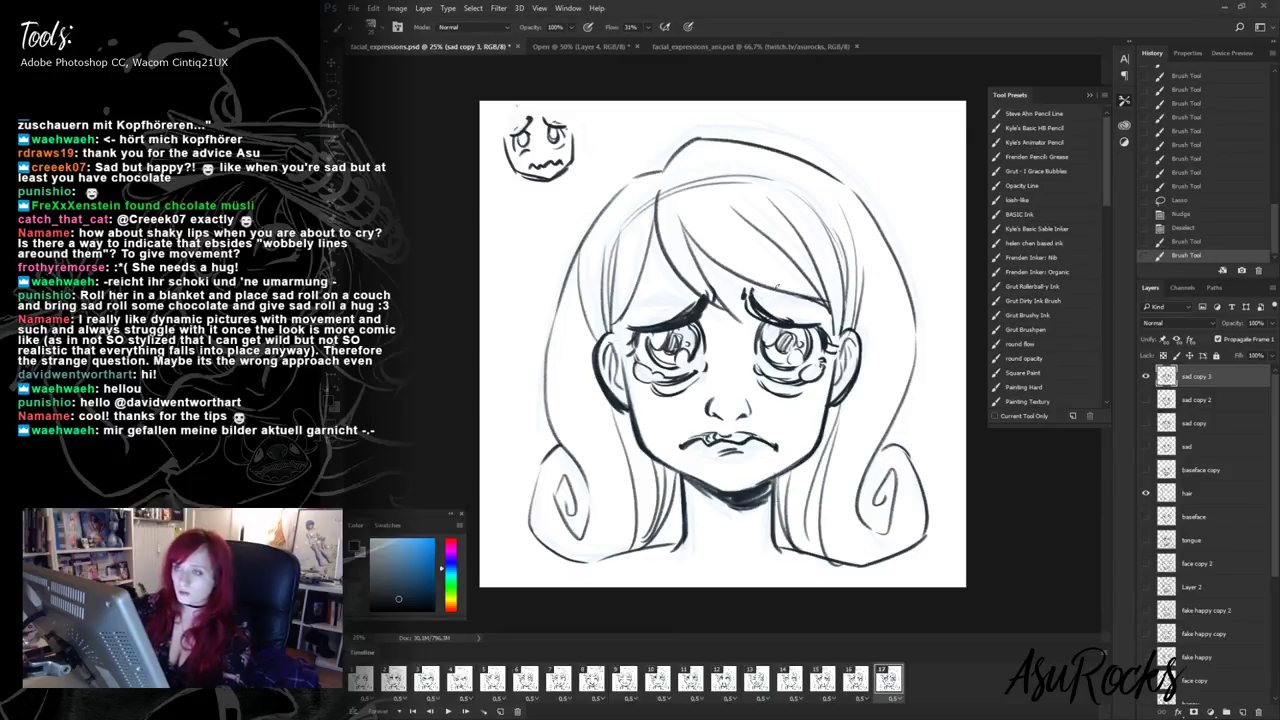
mouse_move(752, 284)
left_mouse_down()
mouse_move(790, 326)
mouse_move(829, 327)
left_mouse_up()
left_click_drag(628, 326, 619, 328)
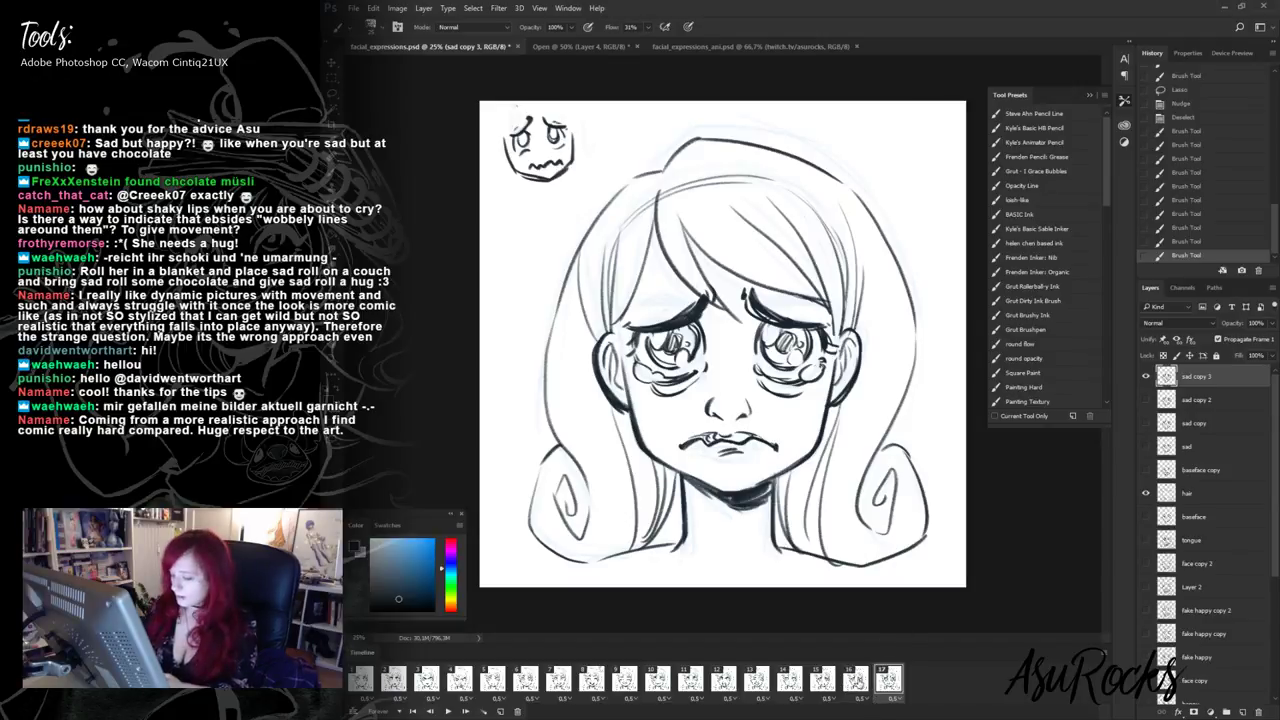
- Duplicate animation frame 17 after comparing it with frame 16, and duplicate the sad copy 3 layer
left_click(857, 682)
left_click(884, 682)
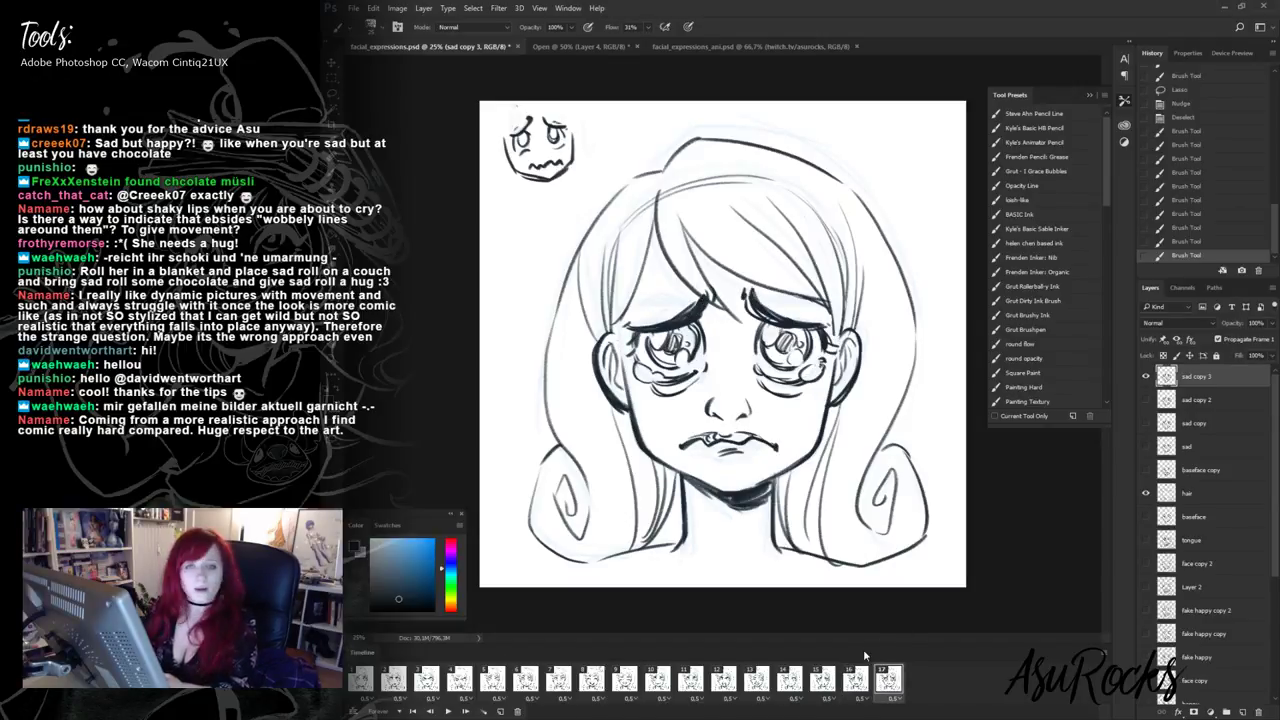
left_click(857, 682)
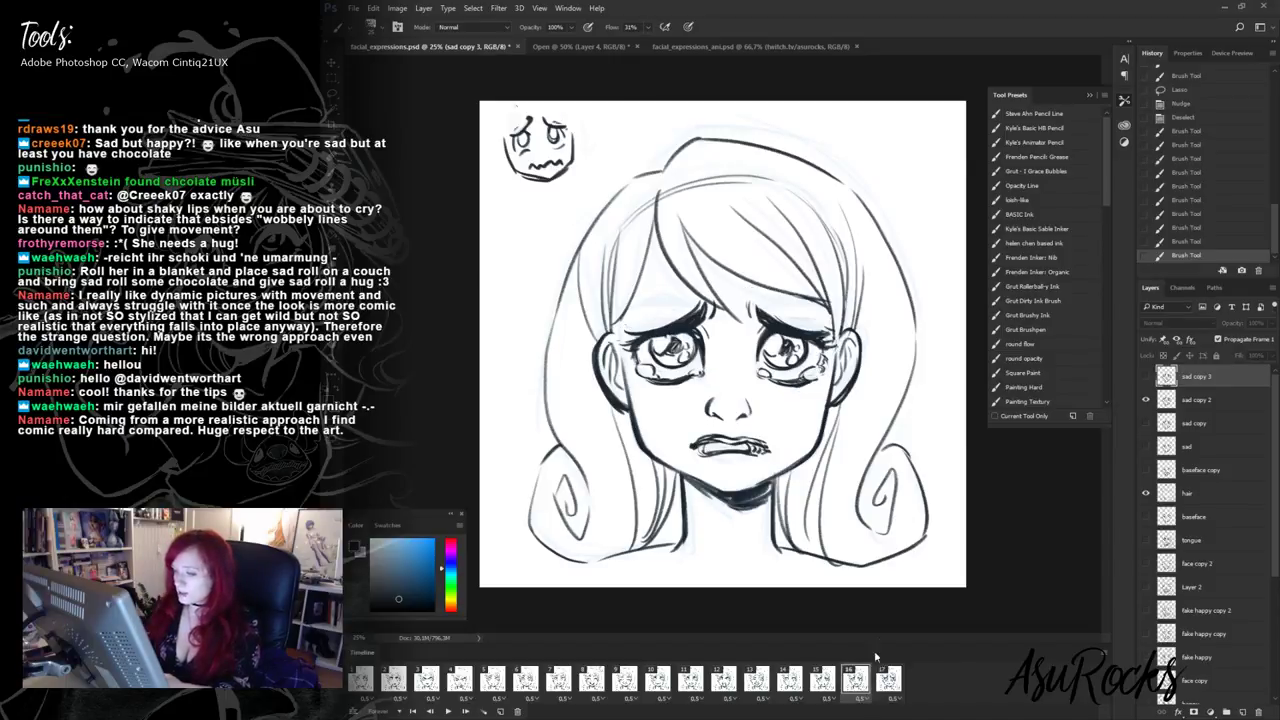
left_click(887, 681)
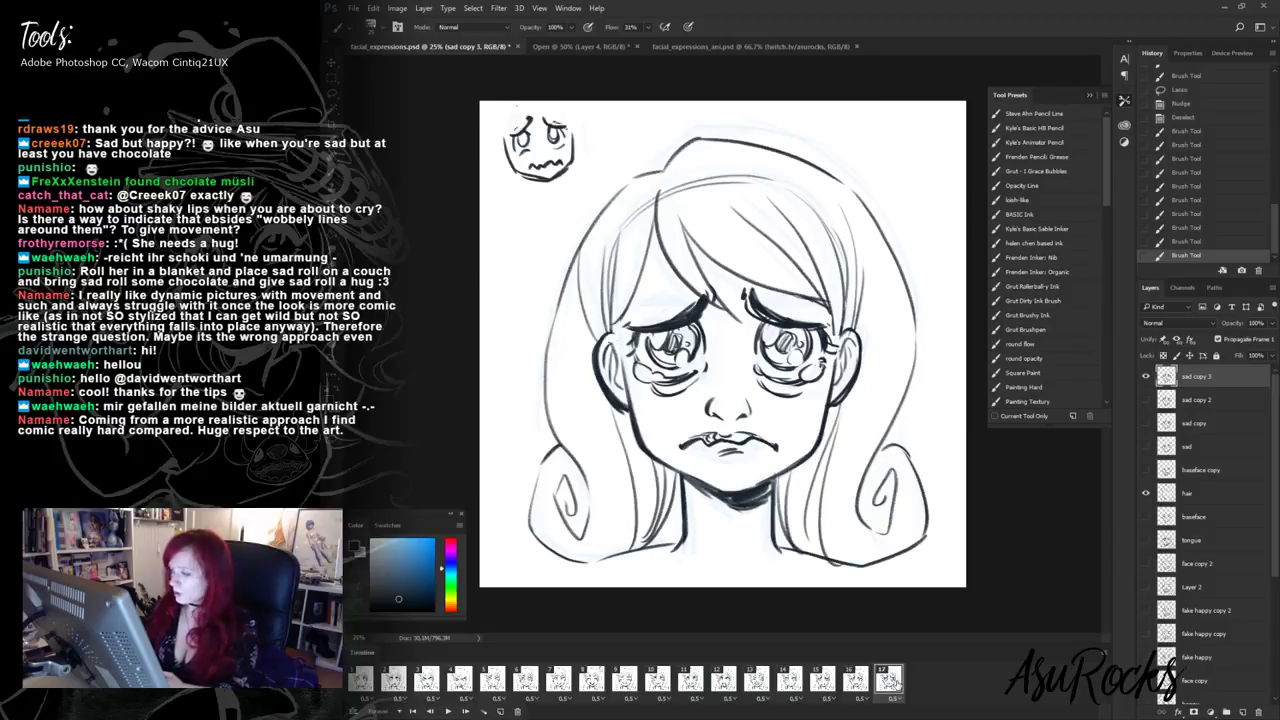
left_click(502, 710)
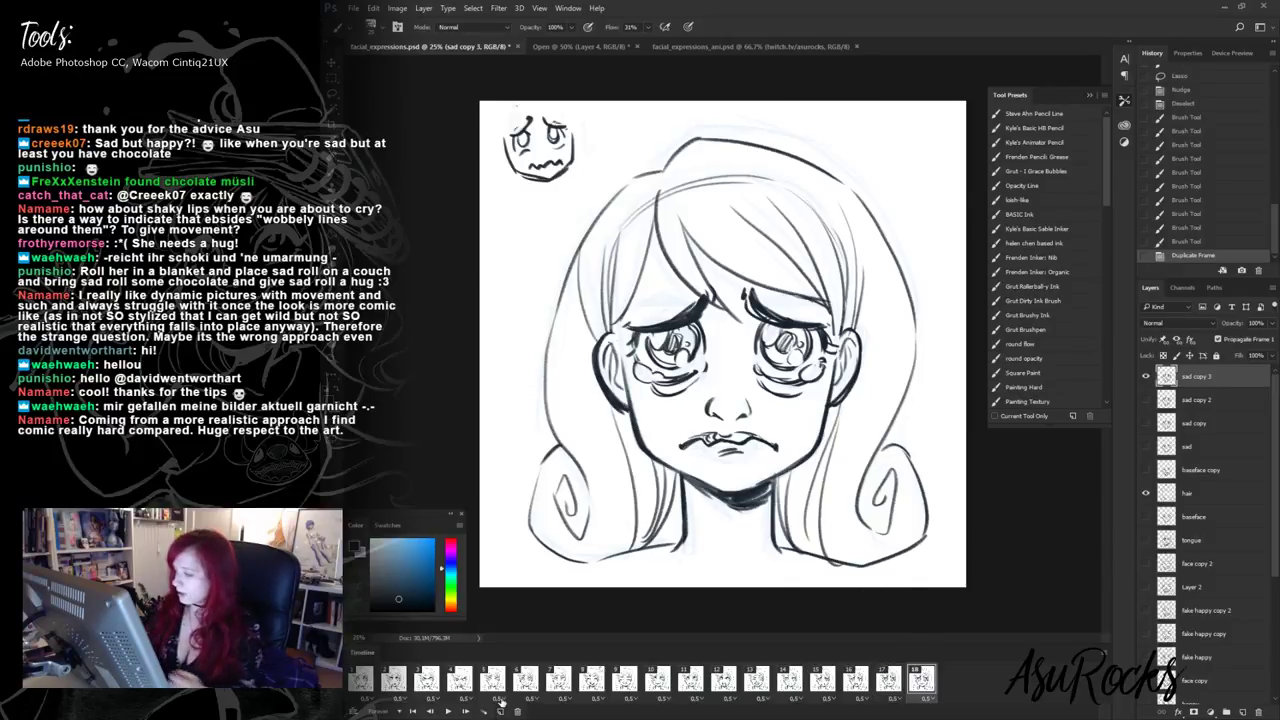
right_click(1213, 380)
left_click(1100, 229)
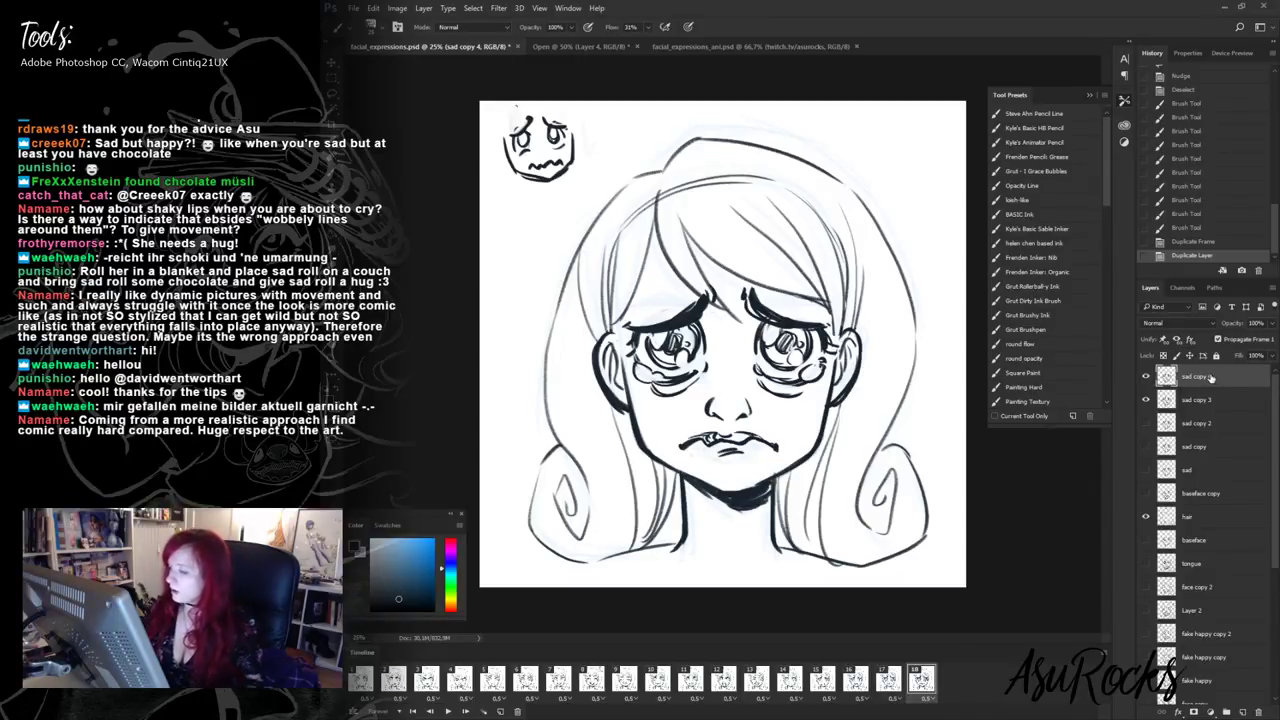
- Lower the opacity of the sad copy 3 layer to about 47% as a drawing guide
left_click(1195, 399)
left_click(1271, 323)
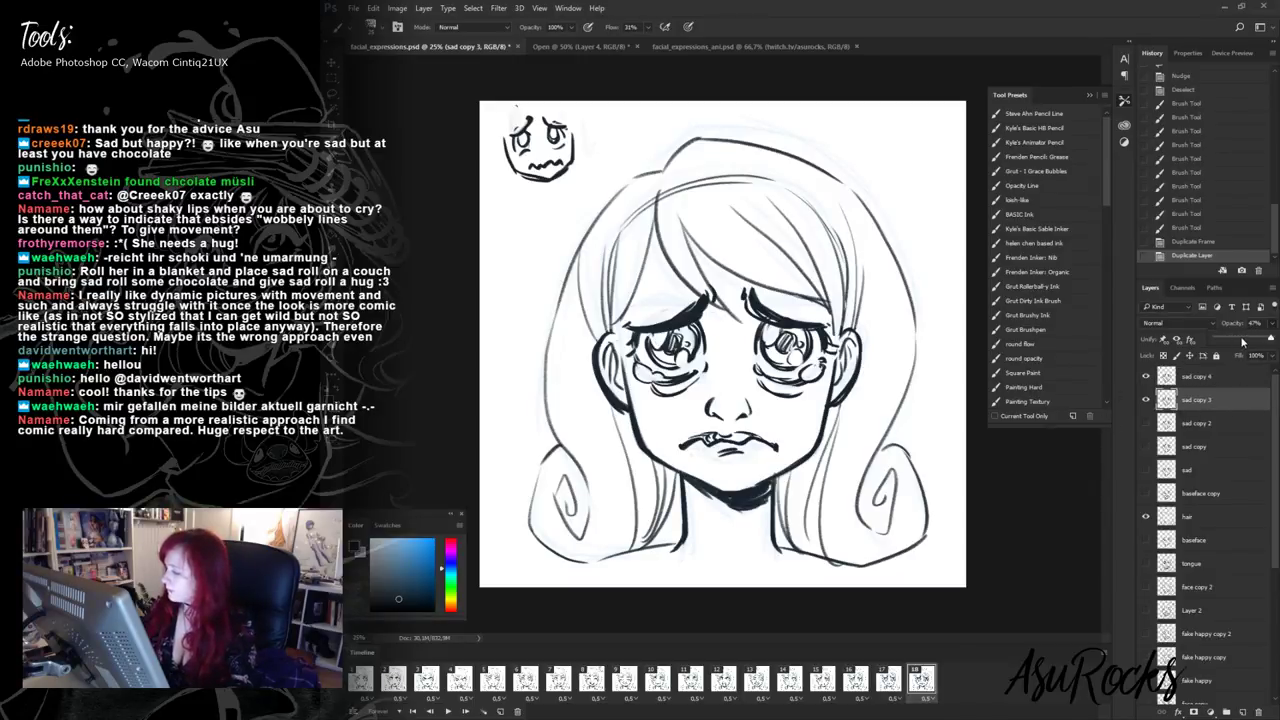
left_click(1241, 340)
- Lasso both eyes and eyebrows on the sad copy 4 layer, clear them, and deselect
left_click(1198, 378)
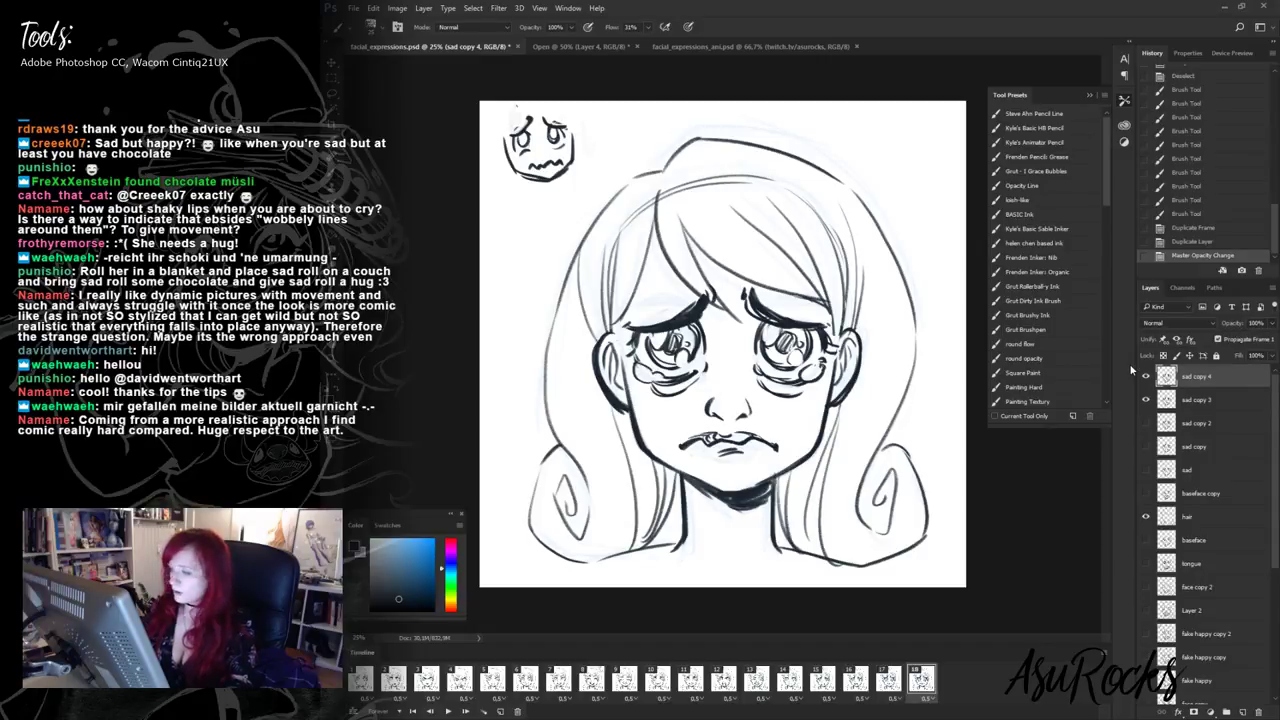
left_click(337, 97)
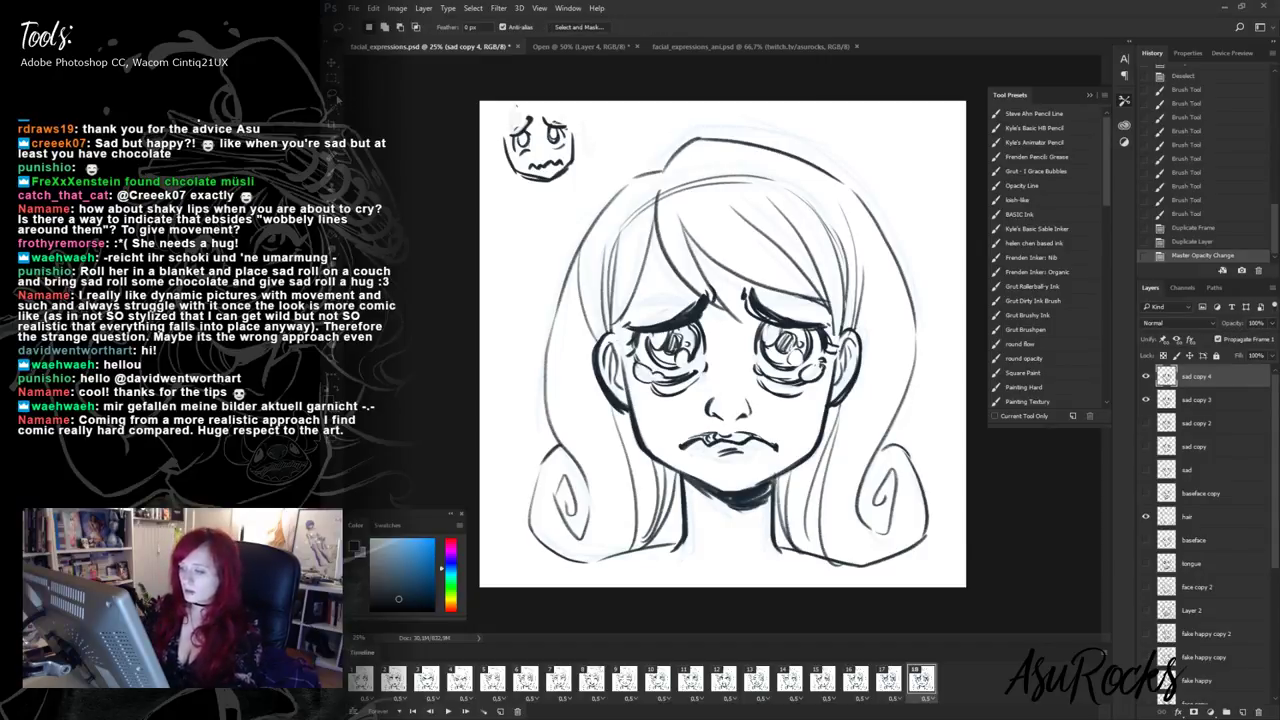
mouse_move(677, 287)
left_mouse_down()
mouse_move(626, 318)
mouse_move(658, 427)
mouse_move(717, 394)
mouse_move(776, 407)
mouse_move(823, 391)
mouse_move(843, 362)
mouse_move(785, 262)
left_mouse_up()
key("Delete")
key("ctrl+d")
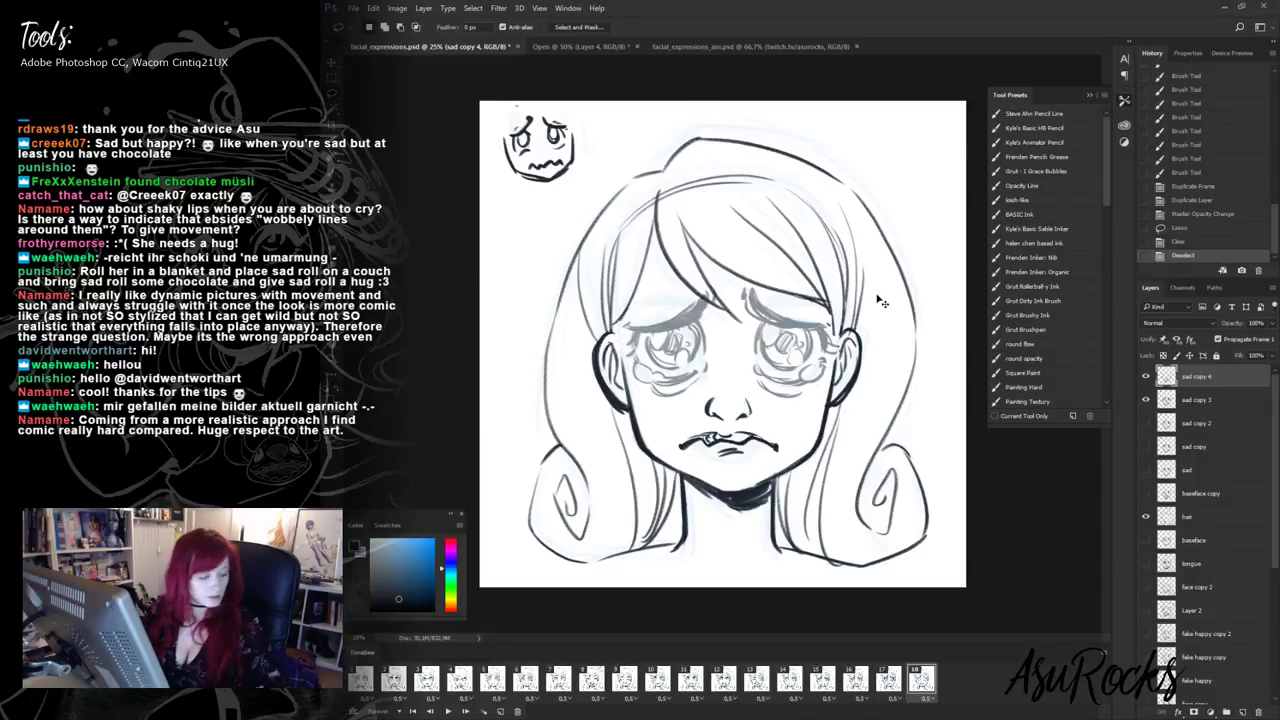
- Fade the sad copy 3 layer further as a faint guide and make sad copy 4 active for brushing
key("b")
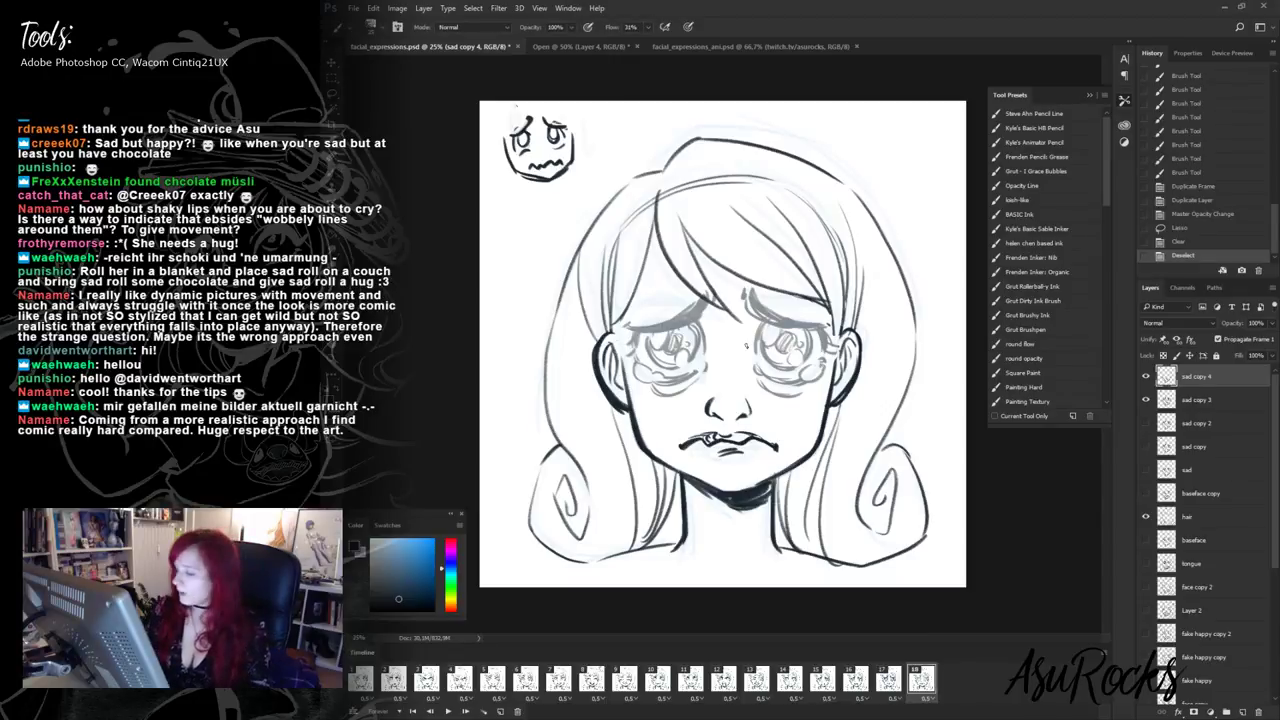
left_click(1196, 399)
left_click(1271, 323)
left_click_drag(1264, 338, 1237, 338)
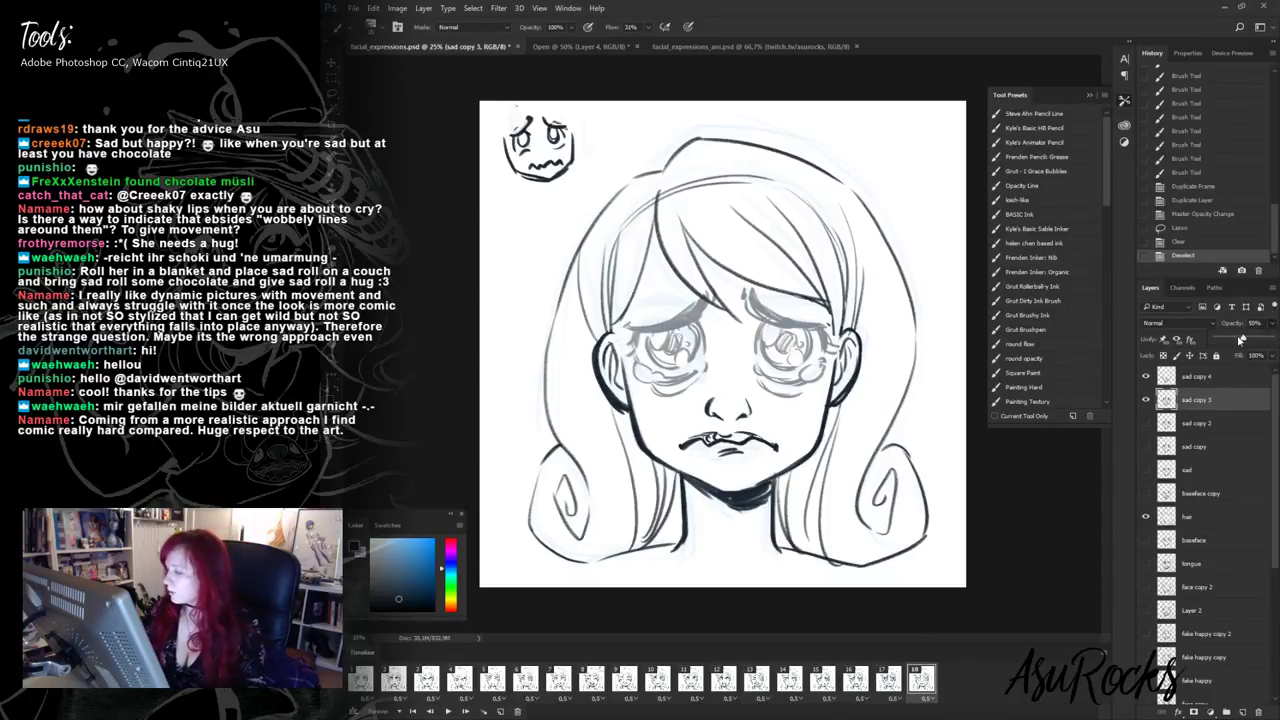
left_click(1205, 378)
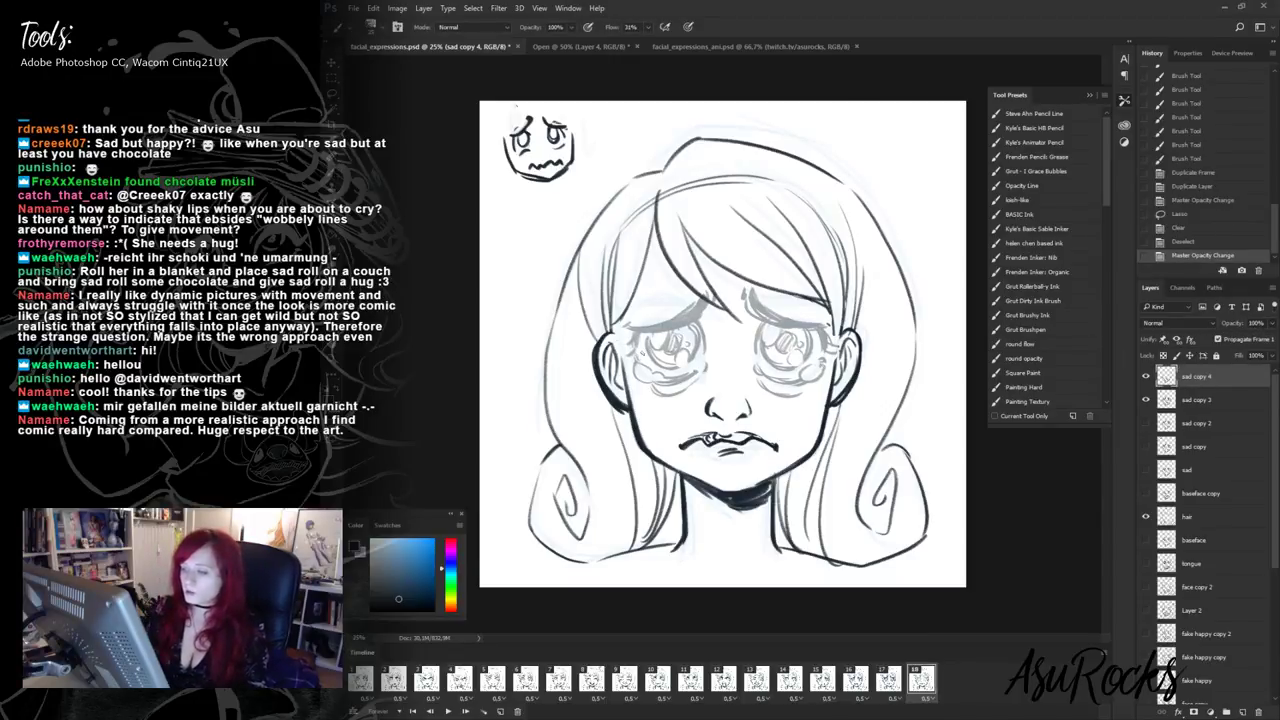
- Paint the left eye closed with a thick dark lid and redraw the slanted sad eyebrow above it
mouse_move(648, 350)
left_mouse_down()
mouse_move(703, 352)
mouse_move(668, 334)
left_mouse_up()
mouse_move(654, 338)
left_mouse_down()
mouse_move(680, 340)
mouse_move(664, 335)
left_mouse_up()
left_click_drag(640, 349, 672, 336)
mouse_move(662, 334)
left_mouse_down()
mouse_move(698, 349)
mouse_move(692, 322)
mouse_move(714, 306)
left_mouse_up()
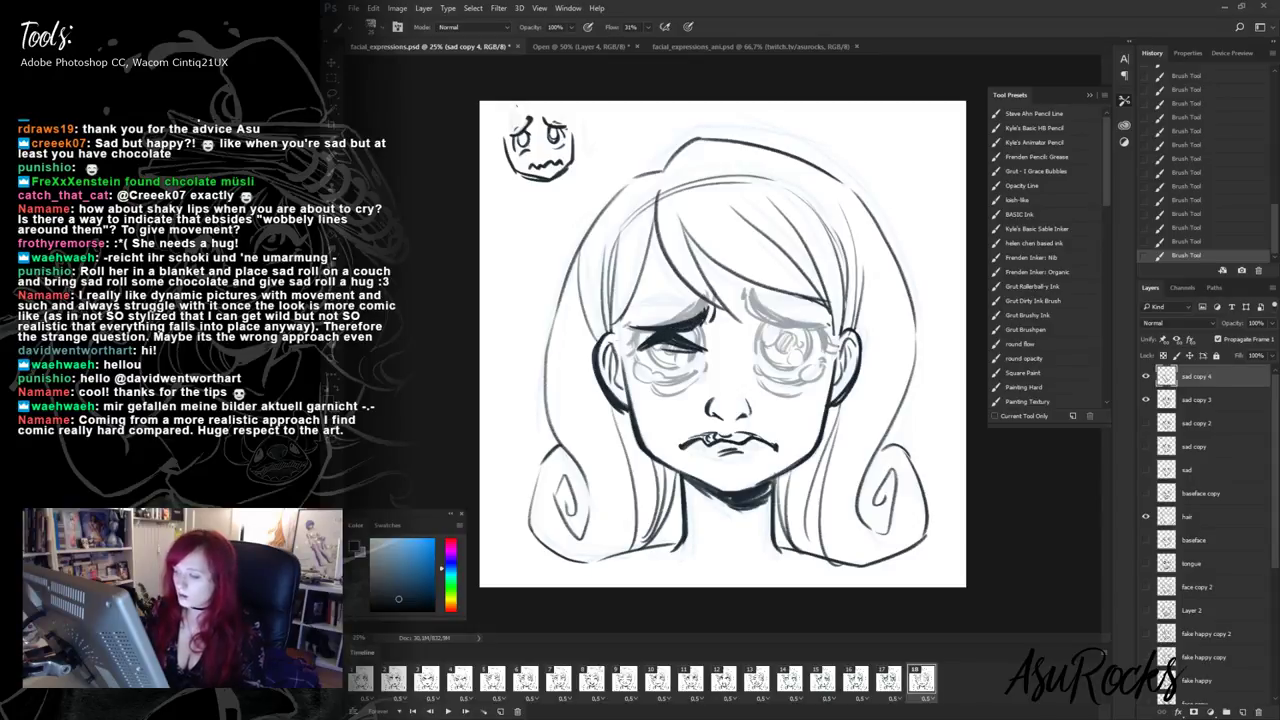
- Paint the right eye closed with its lashes and worried eyebrow, and touch up the left eye's outer lashes
mouse_move(762, 350)
left_mouse_down()
mouse_move(816, 340)
mouse_move(804, 335)
mouse_move(832, 343)
mouse_move(758, 352)
mouse_move(782, 336)
left_mouse_up()
left_click_drag(678, 338, 830, 338)
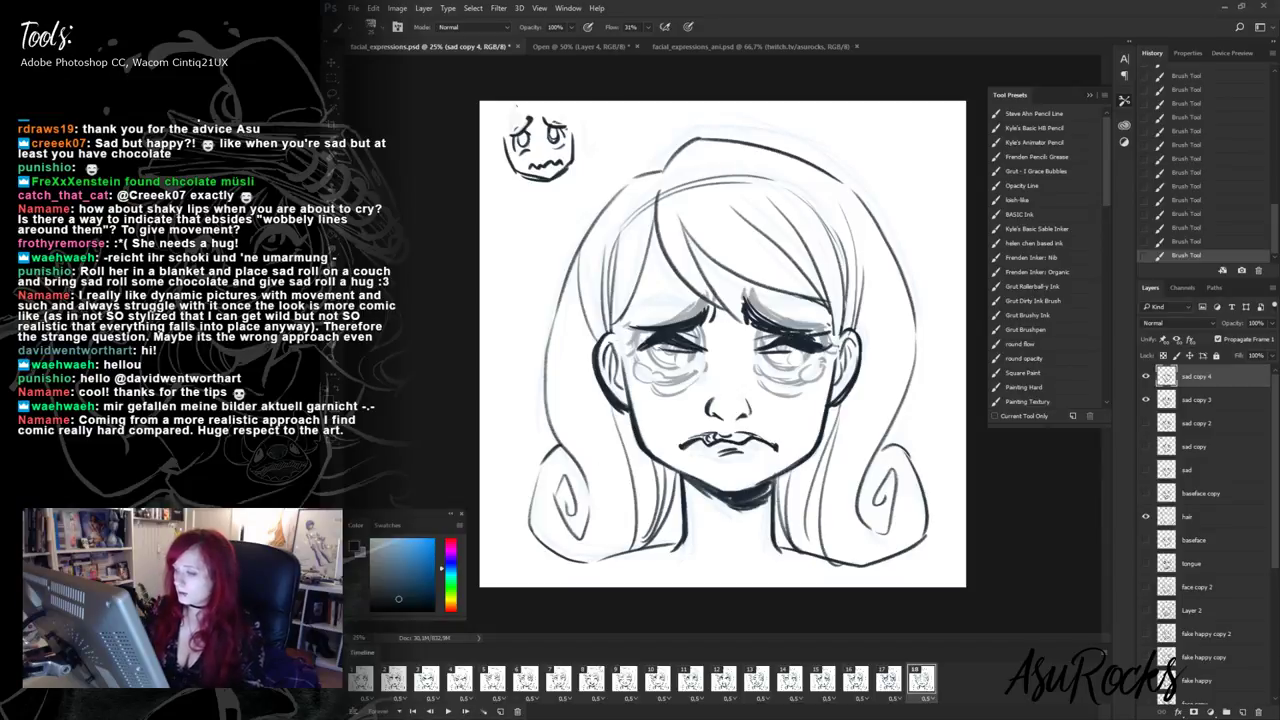
left_click_drag(650, 344, 630, 349)
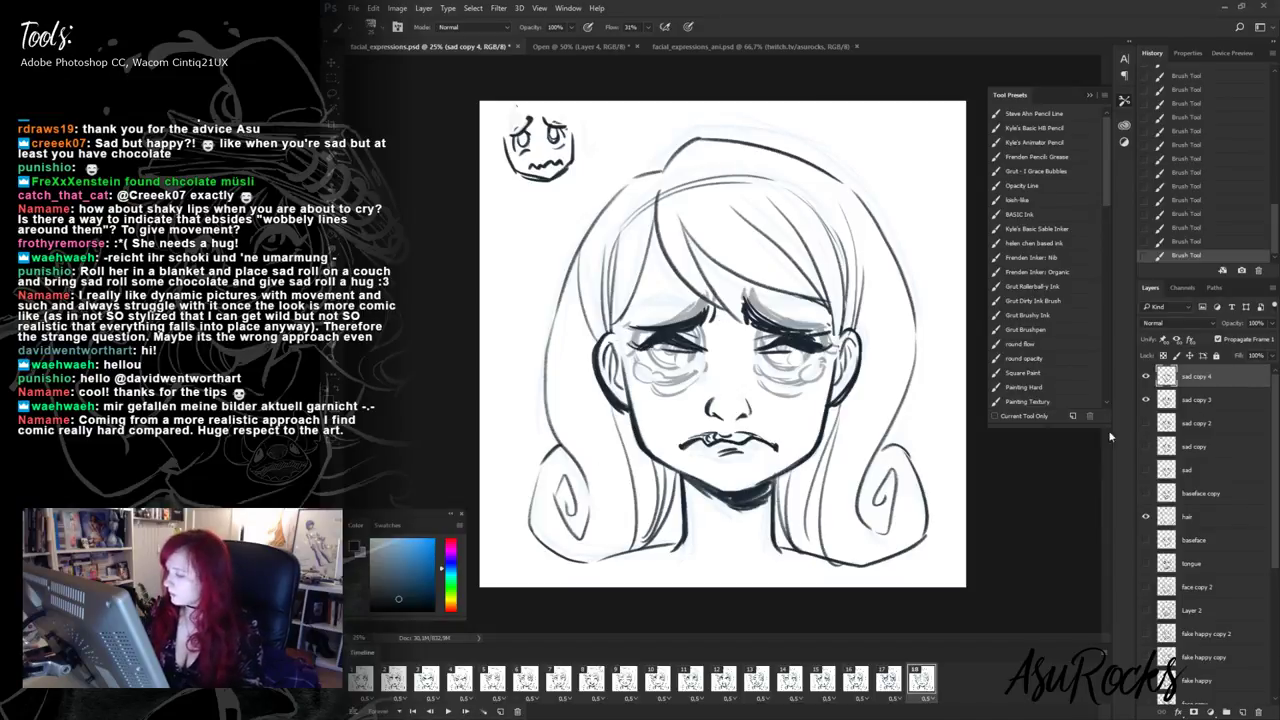
- Hide the sad copy 3 layer and lasso both closed eyes with their eyebrows, ready to move
left_click(1222, 403)
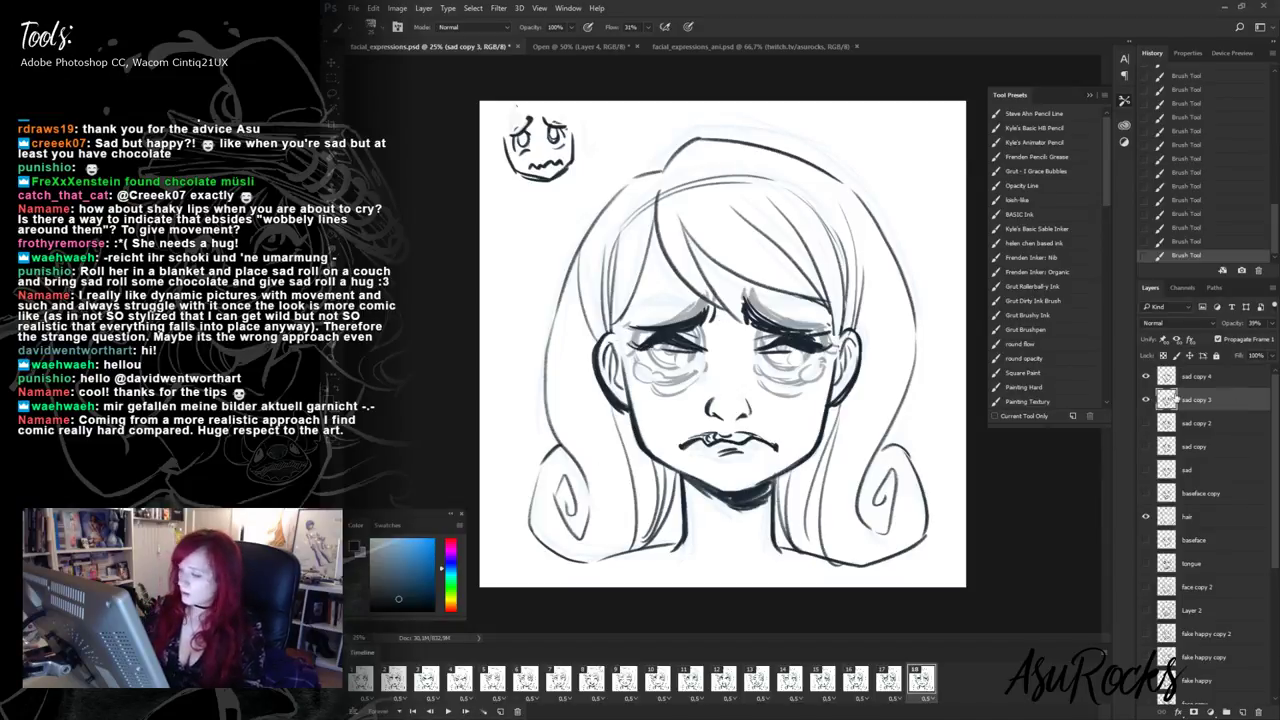
left_click(1146, 399)
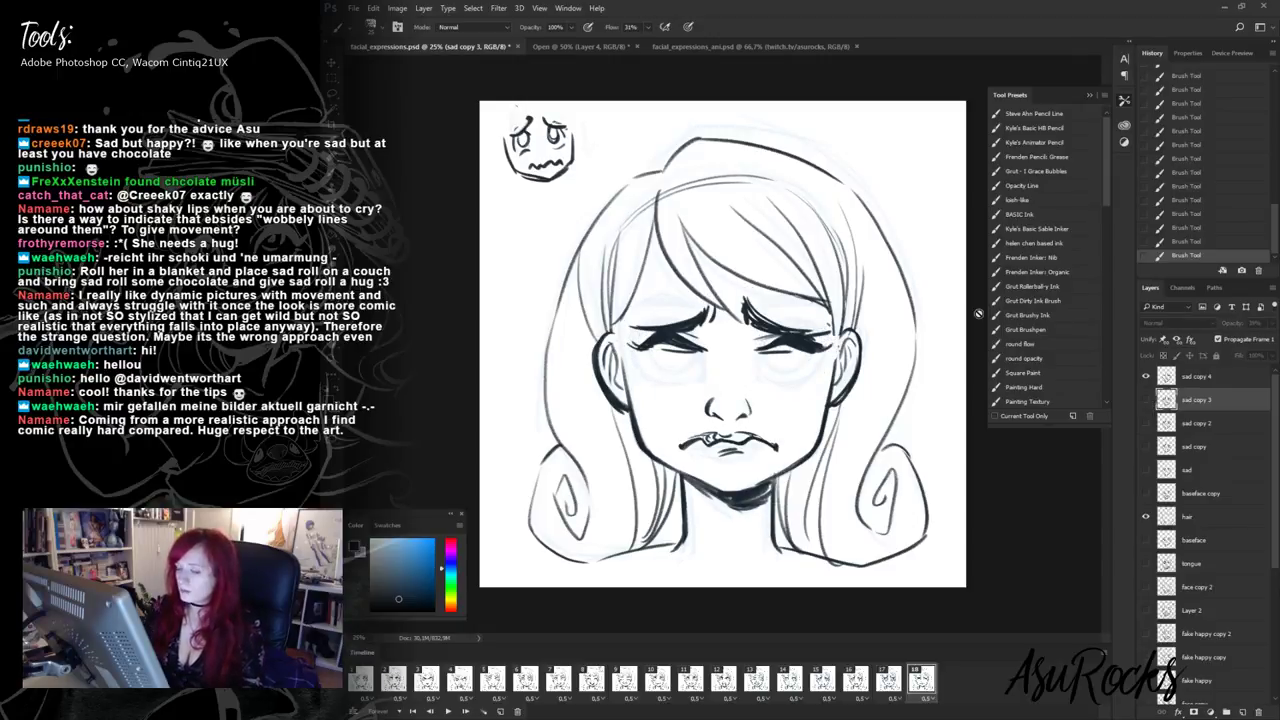
key("l")
mouse_move(628, 322)
left_mouse_down()
mouse_move(670, 380)
mouse_move(810, 379)
mouse_move(835, 353)
mouse_move(829, 301)
mouse_move(705, 262)
left_mouse_up()
key("v")
key("Down")
key("Down")
key("Down")
key("Down")
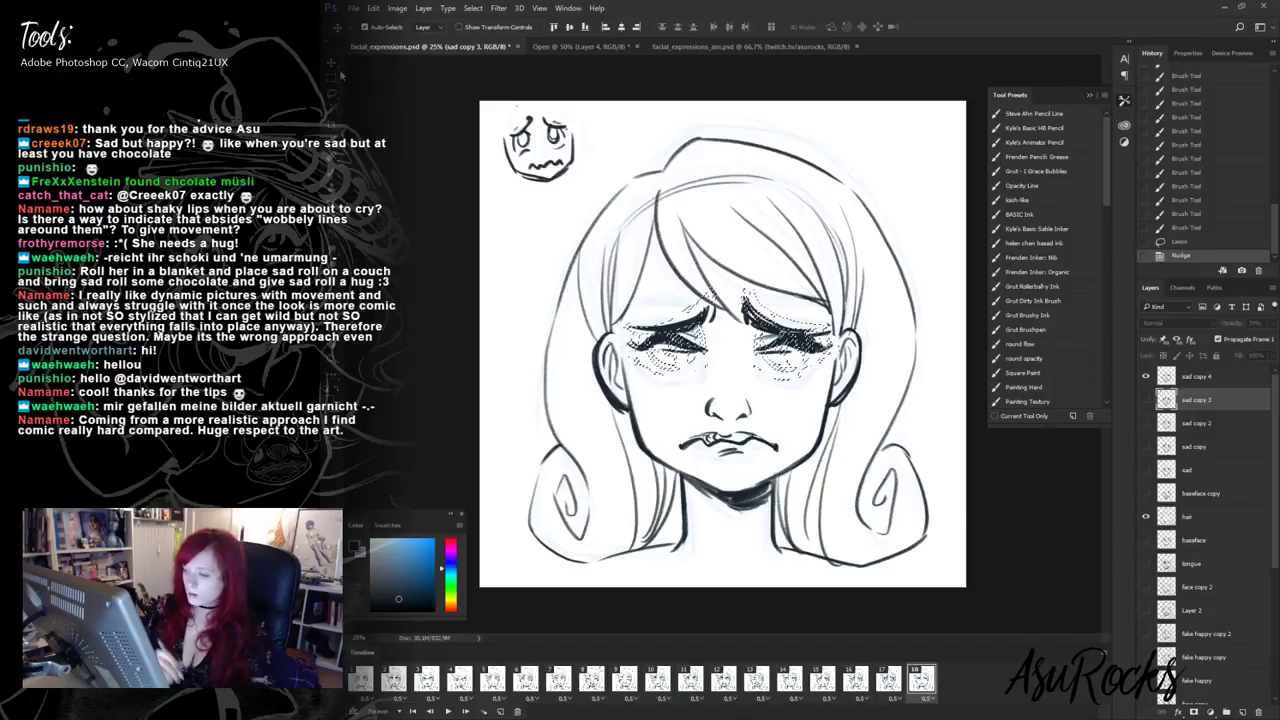
key("ctrl+z")
- Nudge the selected eyes and eyebrows on the sad copy 4 layer downward in two increments, and deselect
left_click(1210, 376)
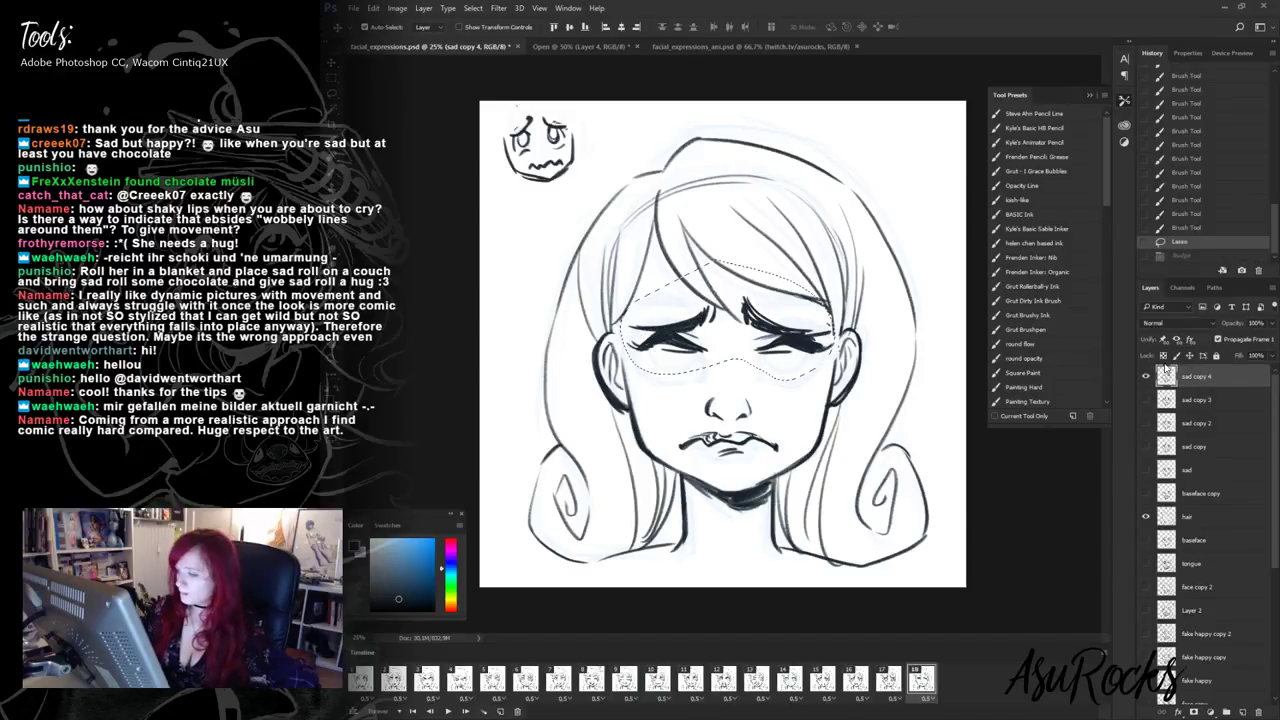
key("ctrl+z")
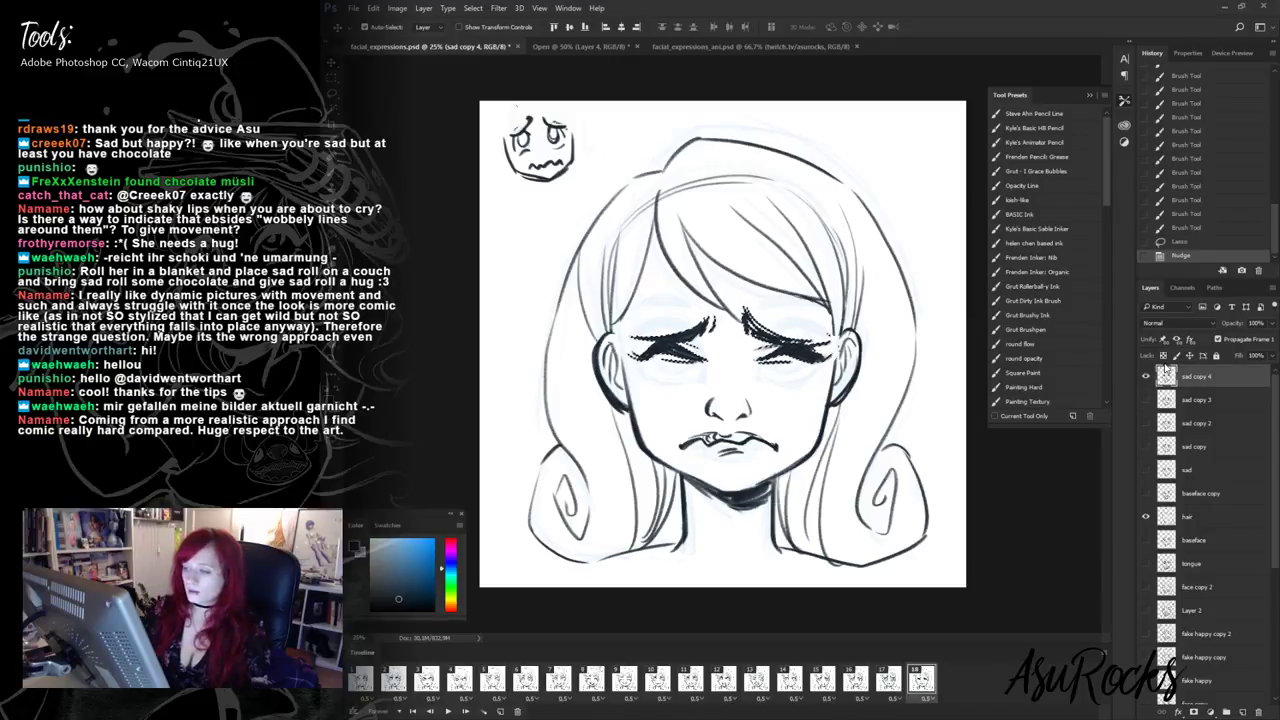
key("Down")
key("b")
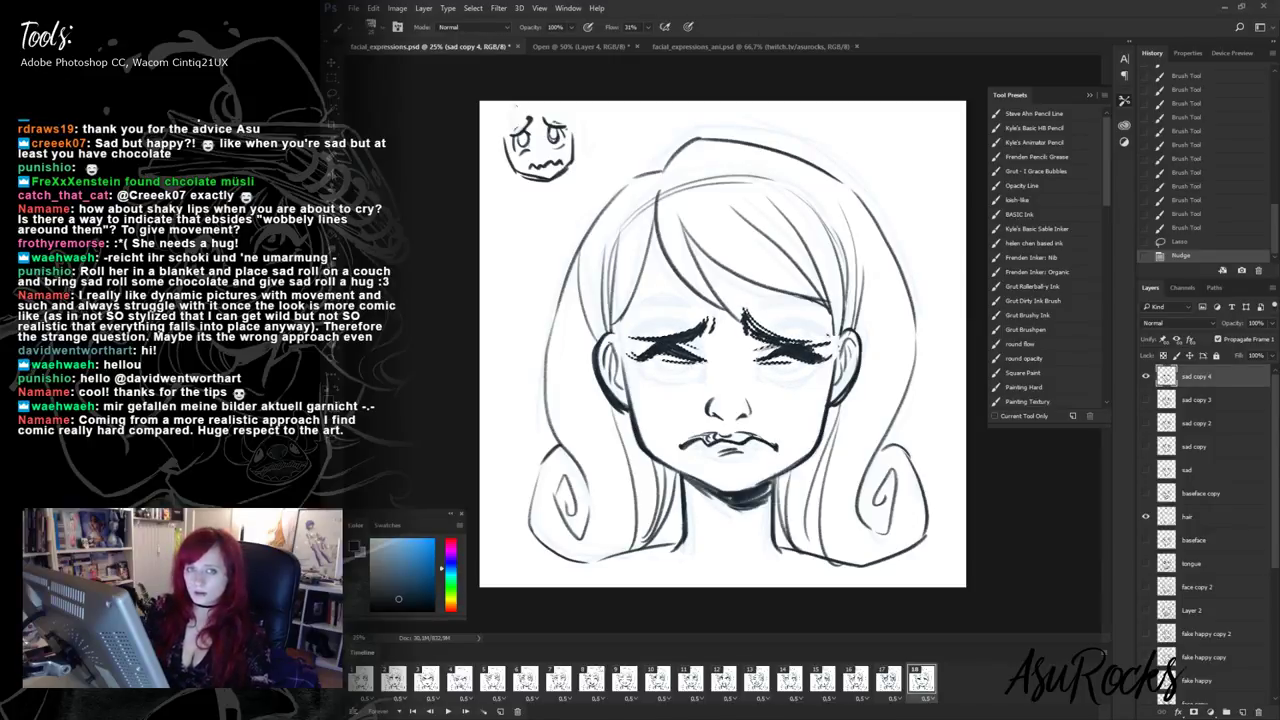
key("ctrl+d")
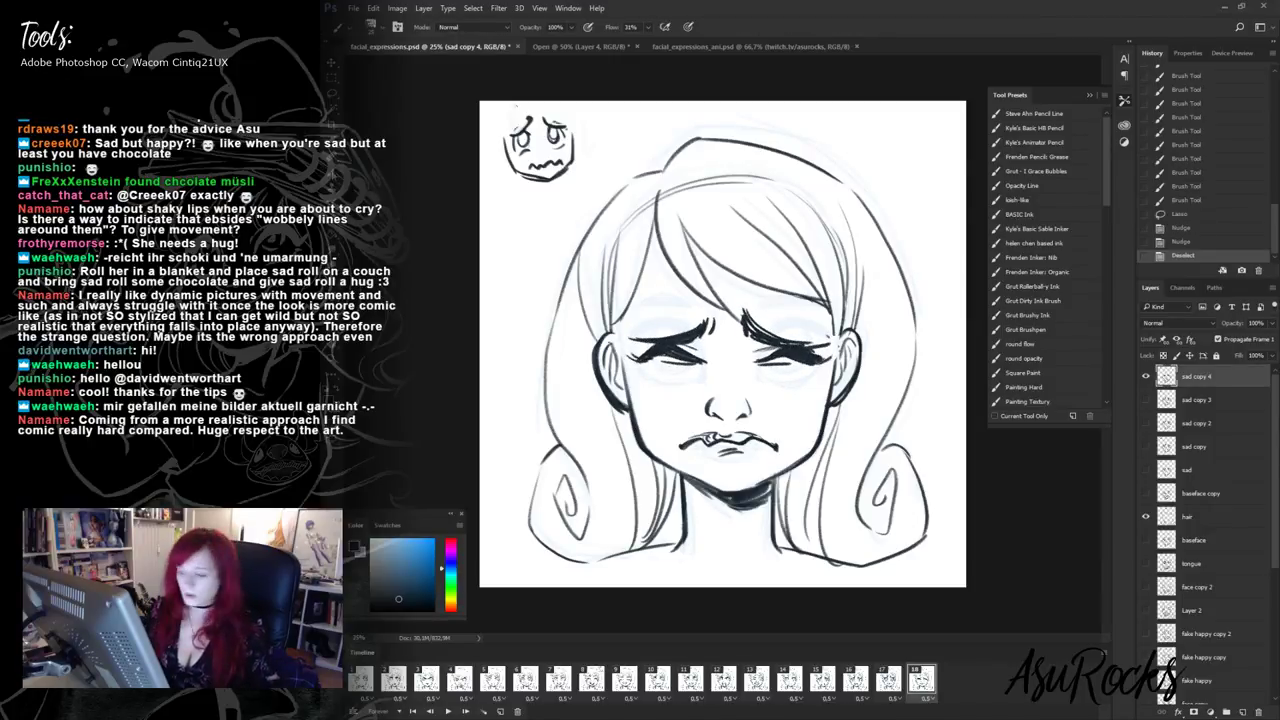
- Draw thin tear tracks running down the cheeks from the outer corners of both eyes, with a drop on the right cheek
mouse_move(662, 357)
left_mouse_down()
mouse_move(636, 390)
mouse_move(645, 448)
left_mouse_up()
left_click_drag(642, 392, 638, 440)
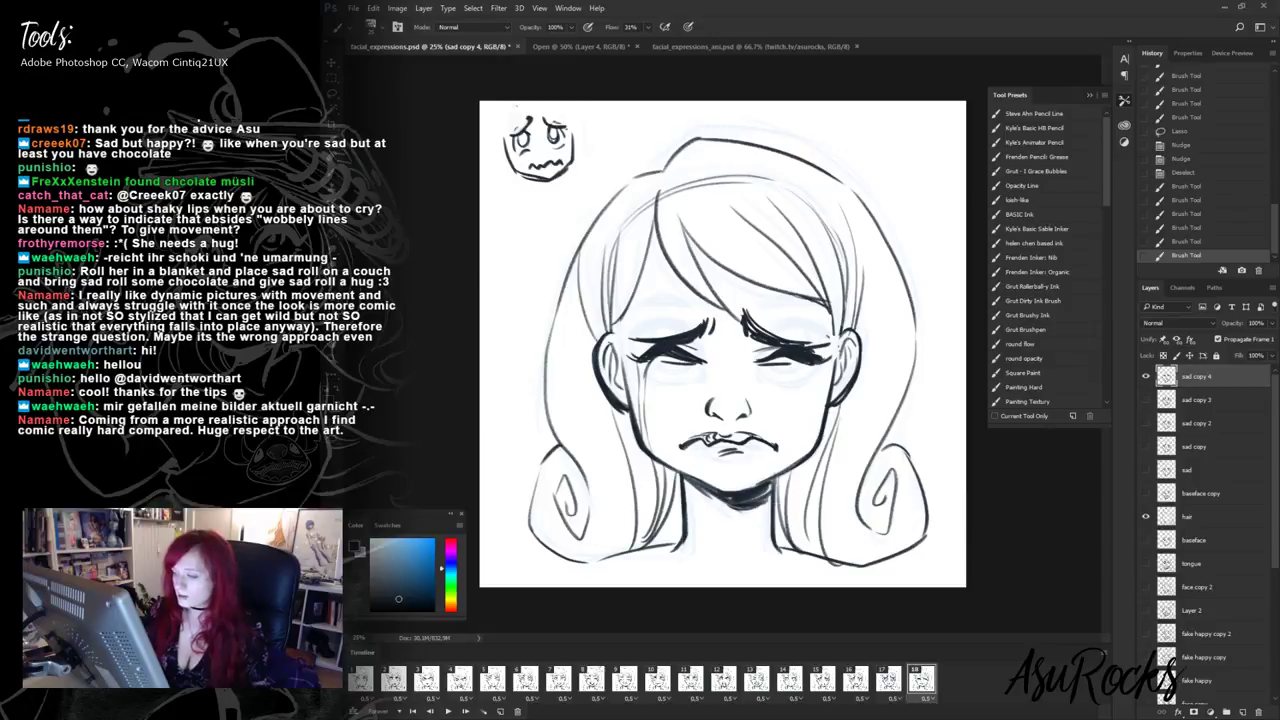
left_click_drag(805, 364, 810, 402)
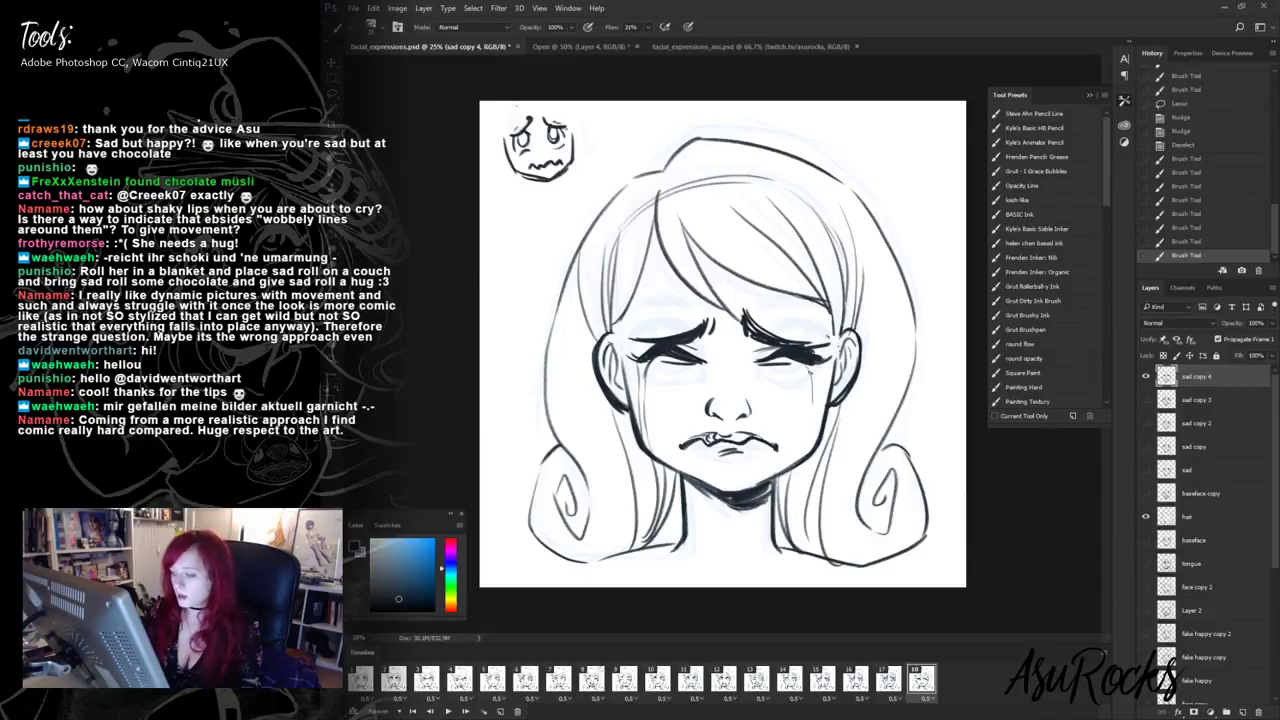
left_click_drag(808, 378, 816, 433)
key("shift+alt+r")
key("shift+alt+n")
- Draw tears falling beside the nose from the inner corners of both eyes, comparing and reworking the right one
mouse_move(641, 364)
left_mouse_down()
mouse_move(637, 388)
mouse_move(697, 400)
left_mouse_up()
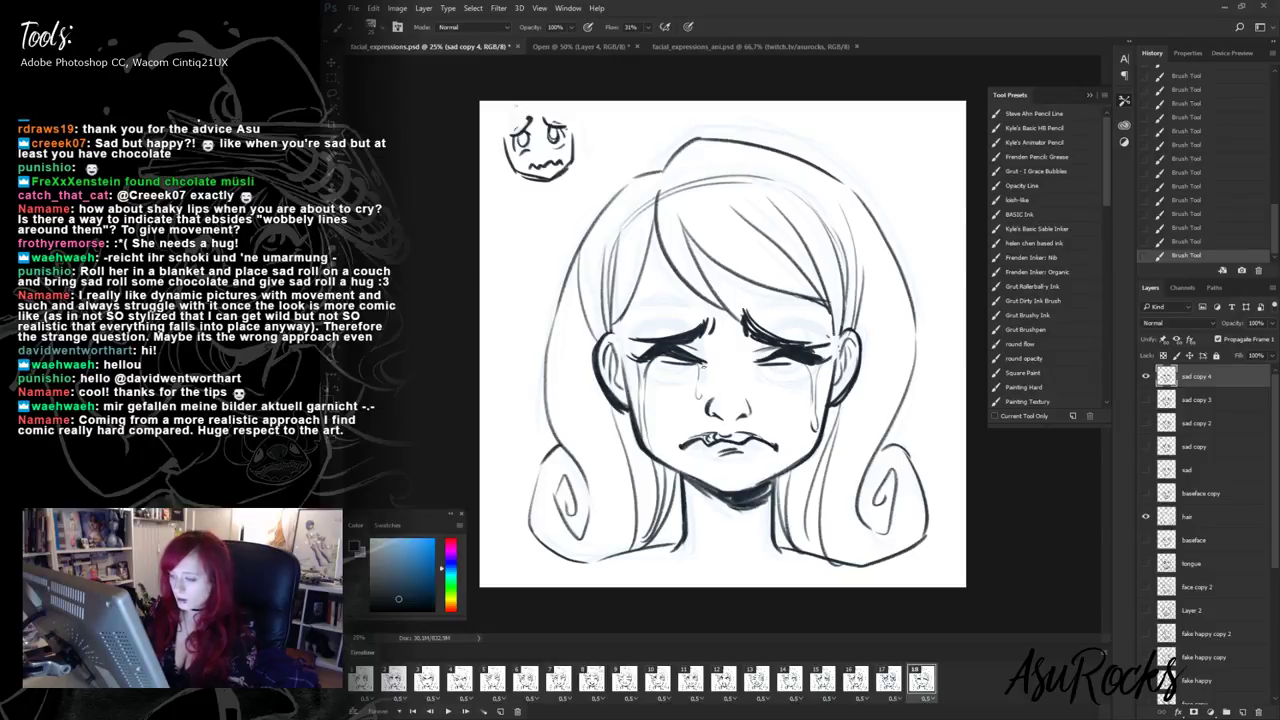
left_click_drag(760, 374, 764, 407)
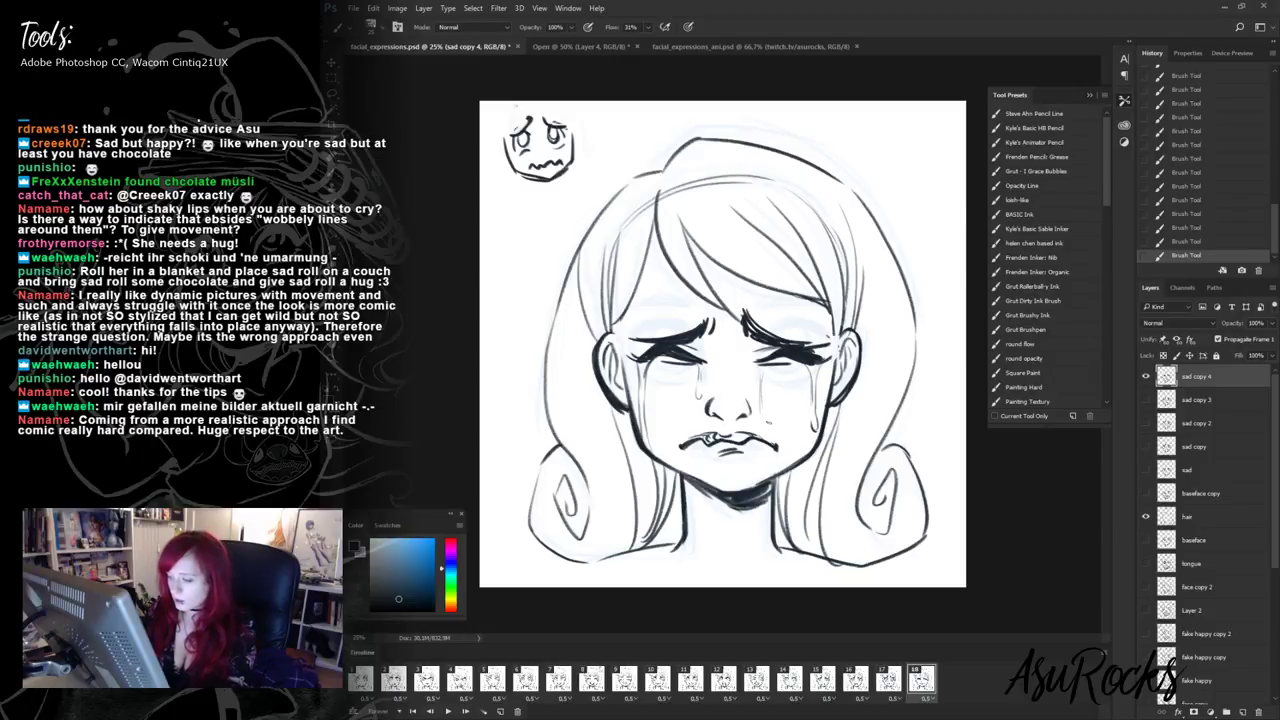
key("ctrl+z")
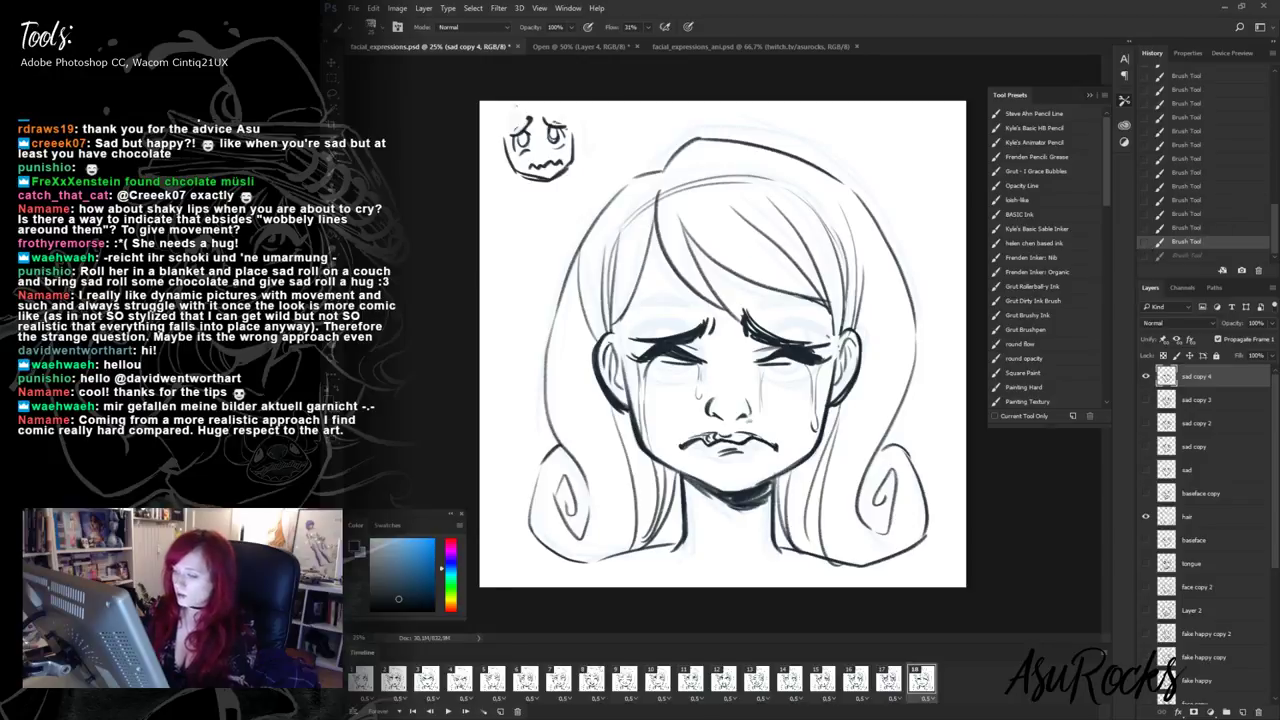
key("ctrl+z")
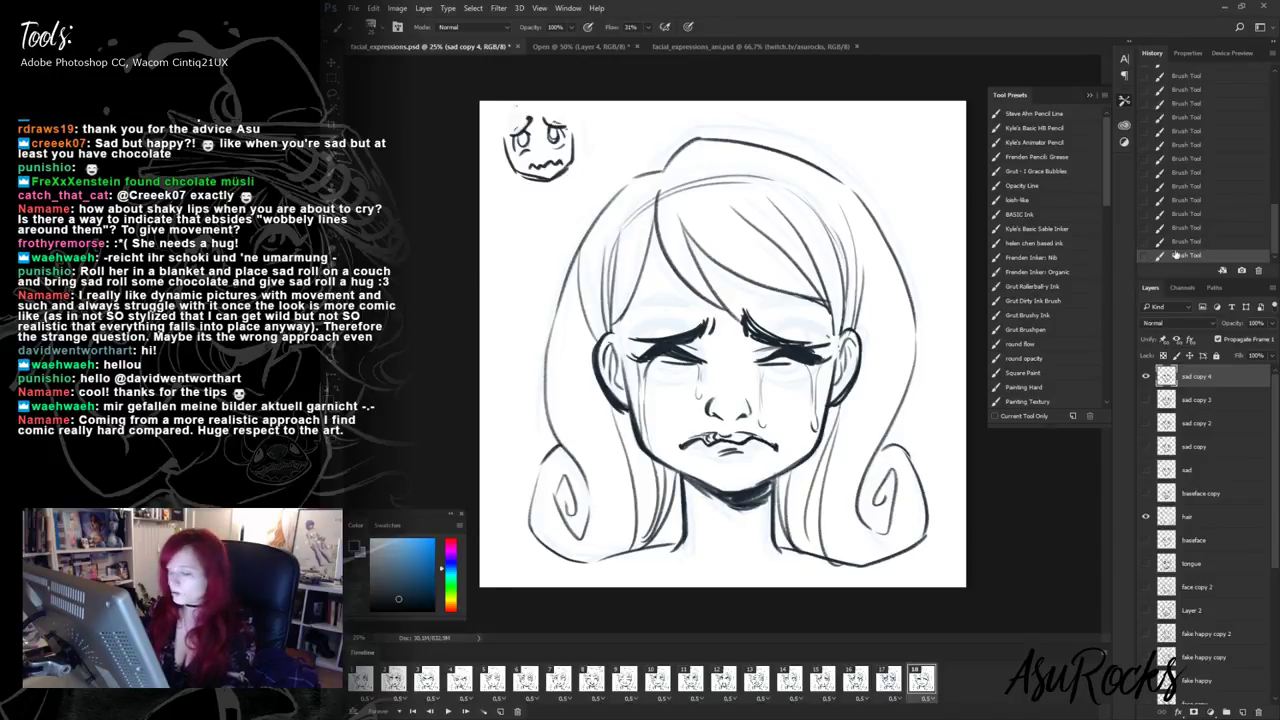
left_click(1186, 242)
key("ctrl+z")
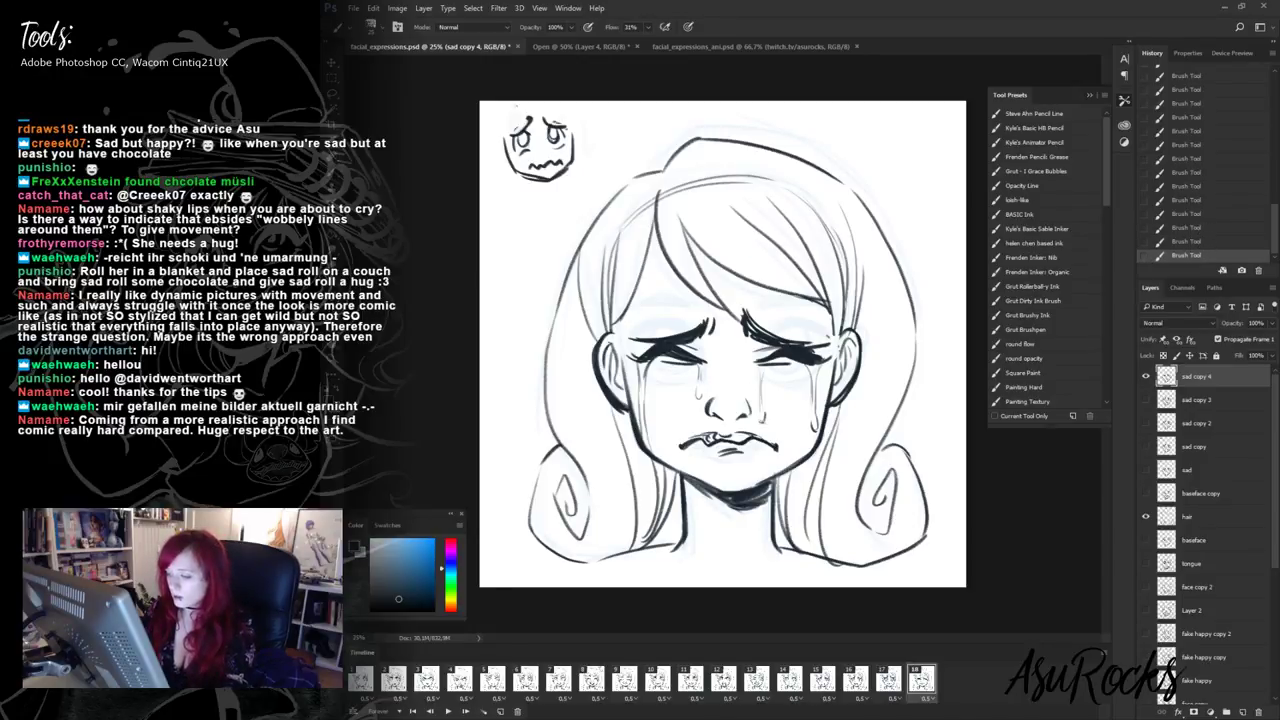
- Compare frame 18 with frame 17 and draw a small drip below the right nostril
key("alt+shift+r")
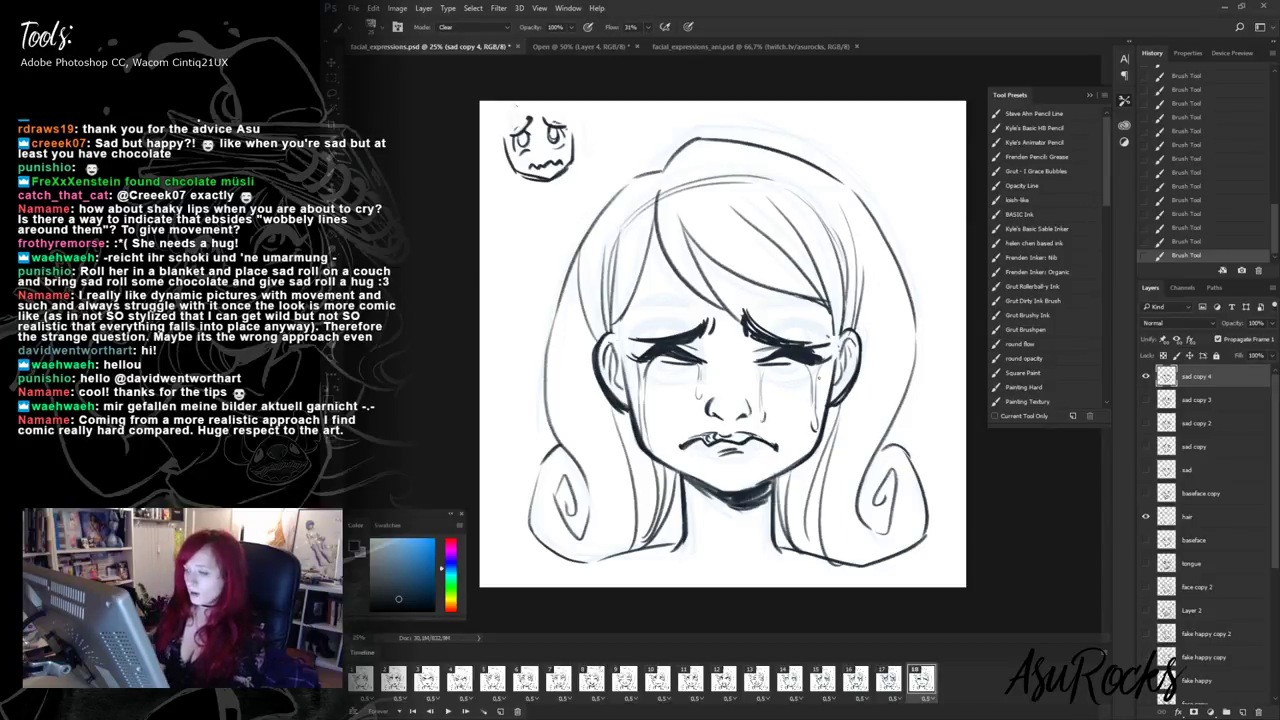
left_click(888, 681)
left_click(915, 681)
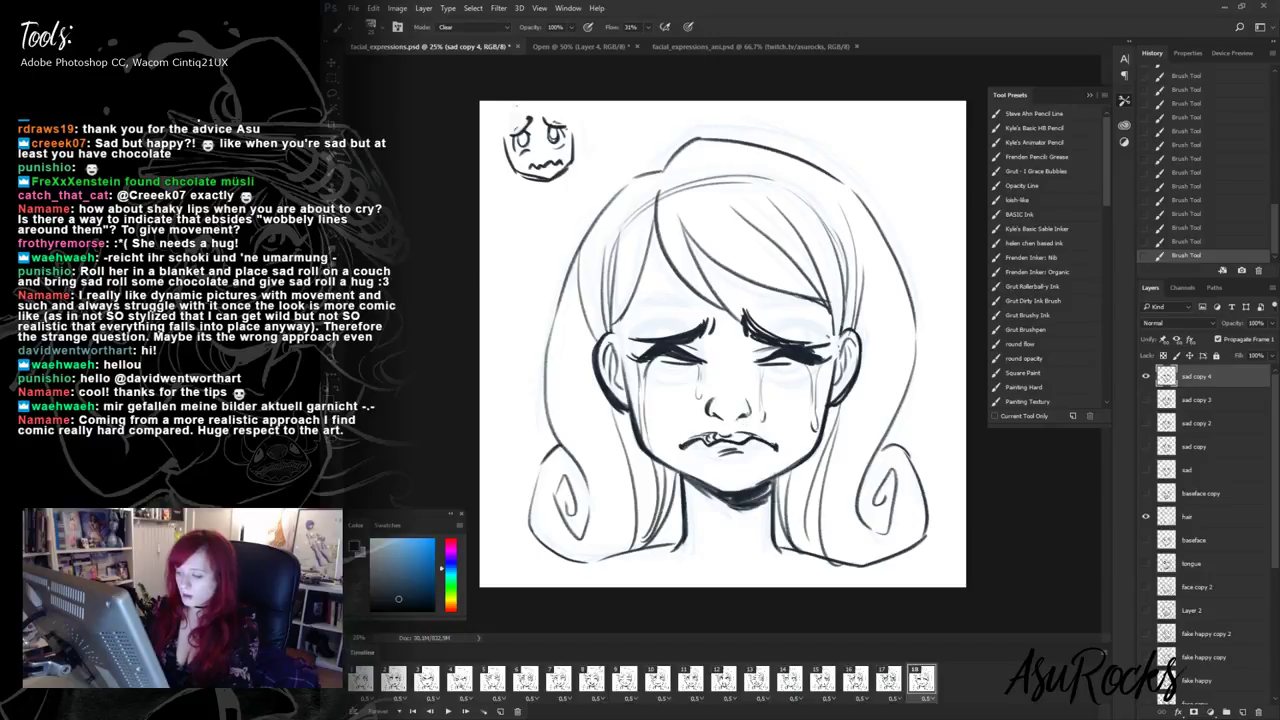
left_click(1191, 246)
key("ctrl+z")
key("alt+shift+n")
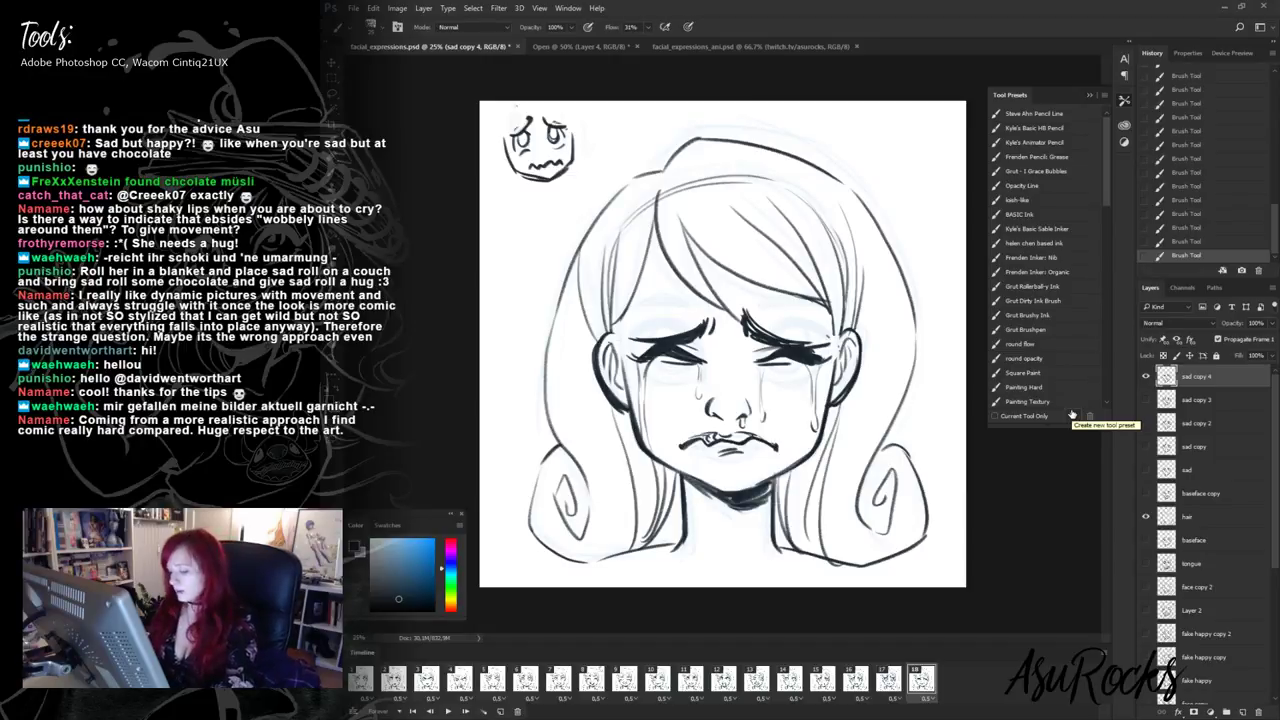
- Step back and forth through frames 15 to 18 to compare the progression of the sad expressions
left_click(852, 680)
left_click(885, 681)
left_click(913, 680)
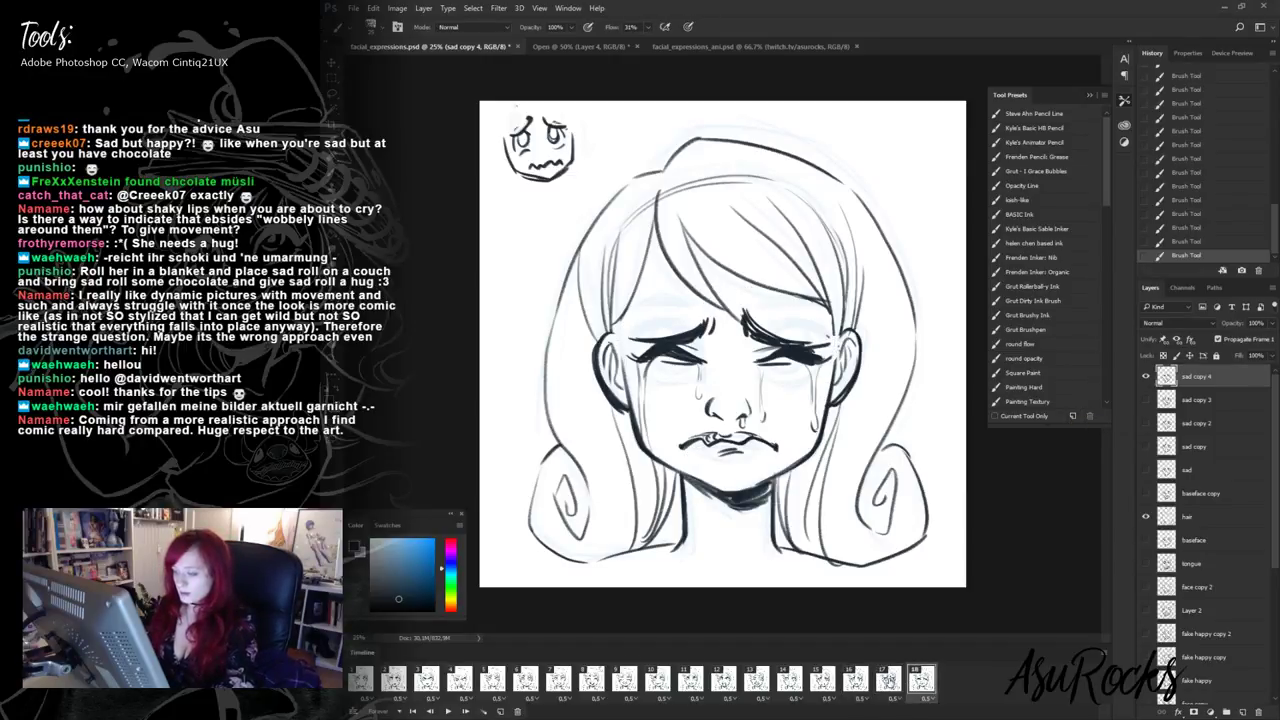
left_click(887, 681)
left_click(853, 681)
left_click(822, 680)
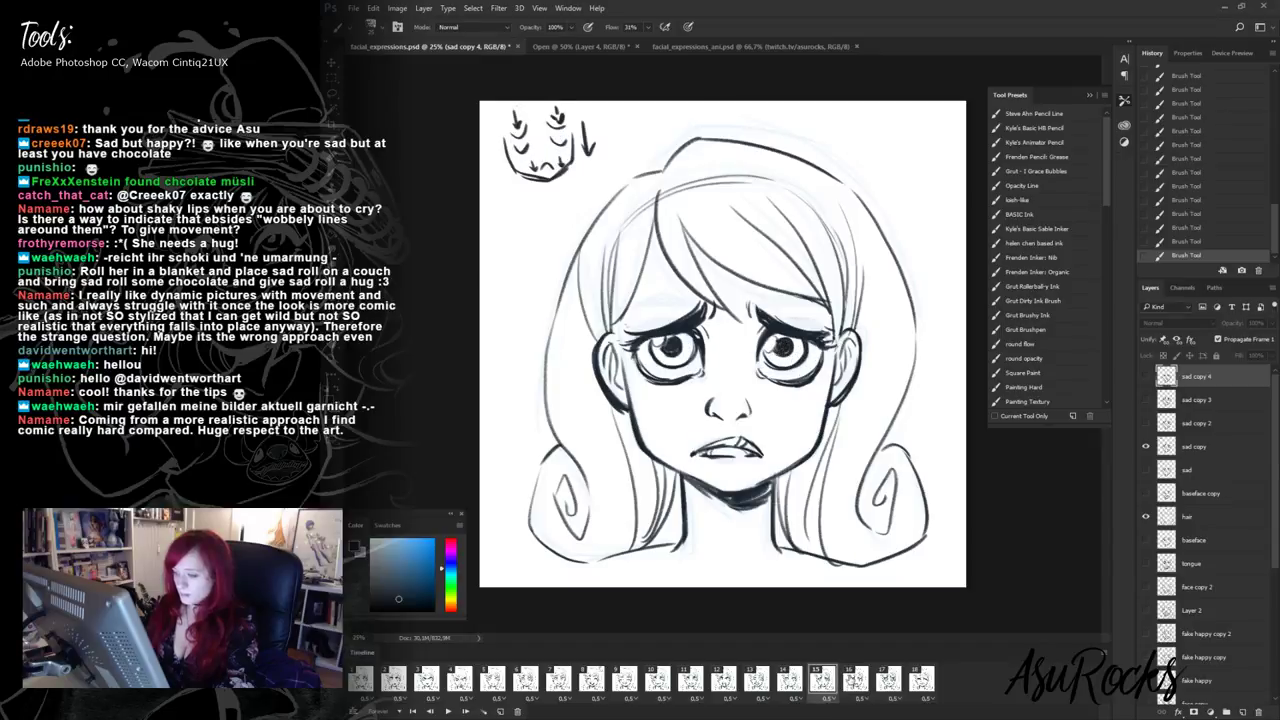
left_click(855, 680)
left_click(887, 680)
left_click(920, 680)
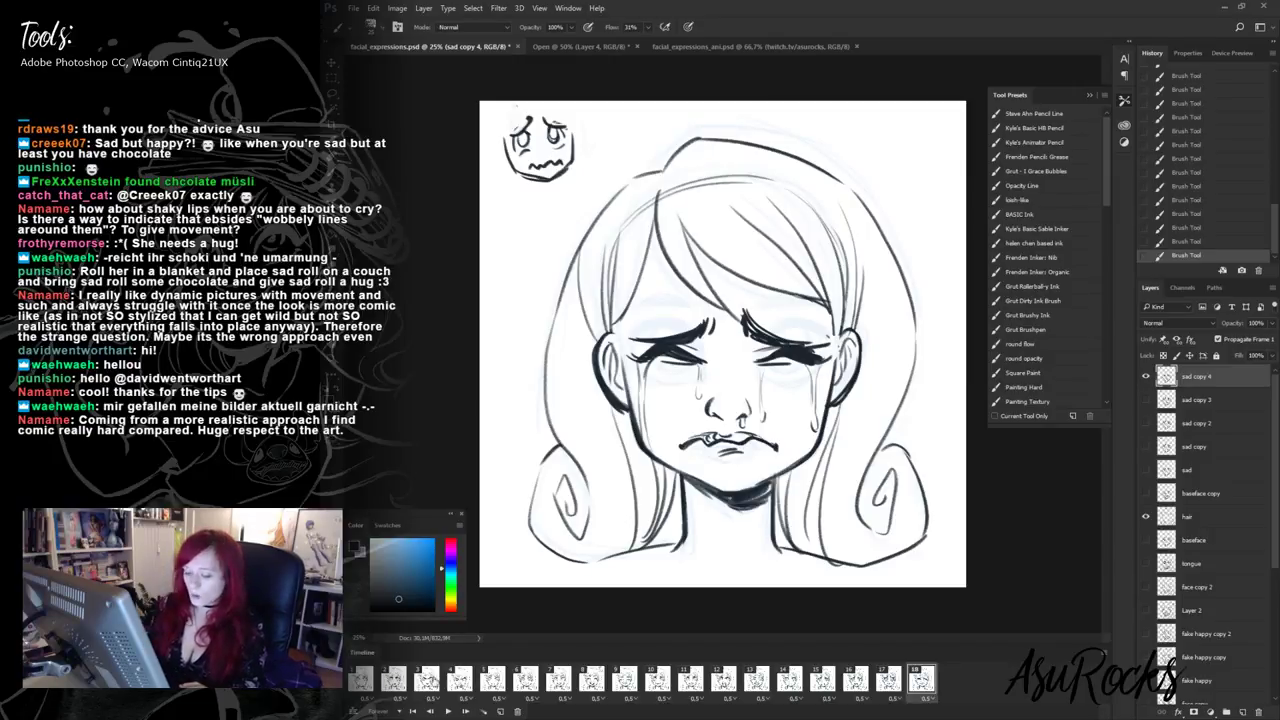
- Review the expressions on frames 3, 8, 9, 13, 16 and 18, and select frame 14
left_click(432, 676)
left_click(620, 680)
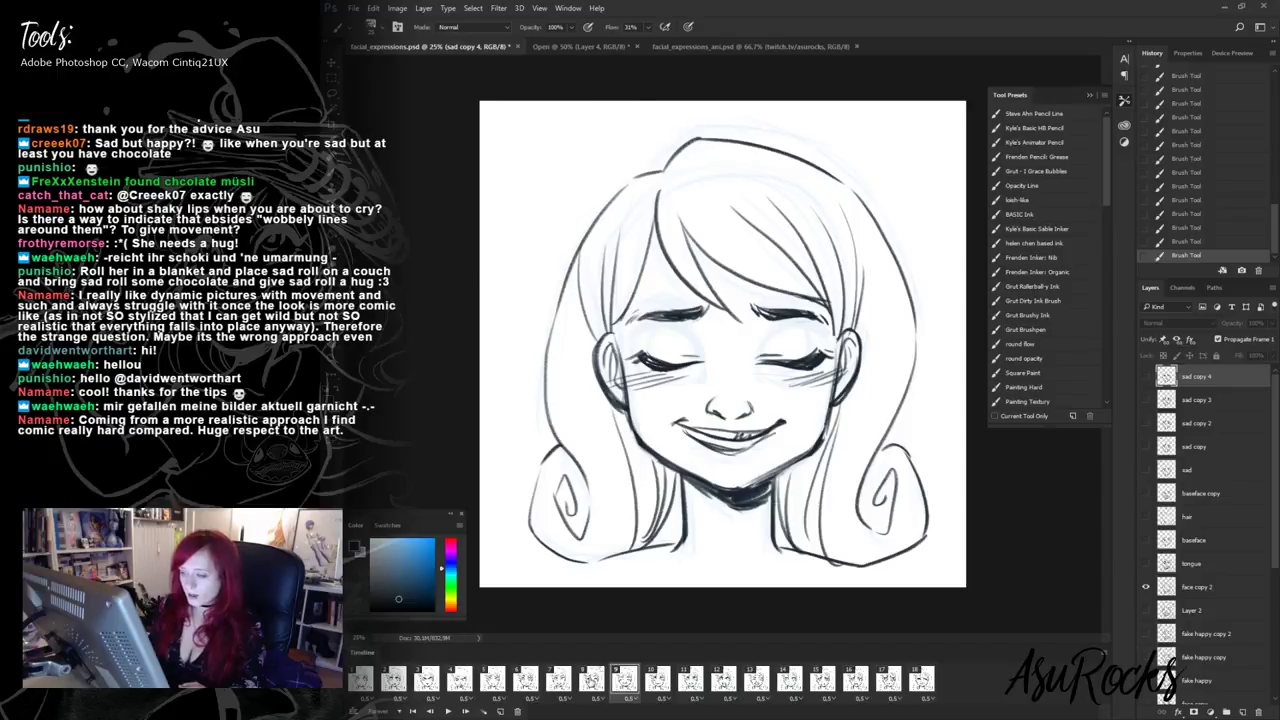
left_click(591, 680)
left_click(624, 680)
left_click(855, 680)
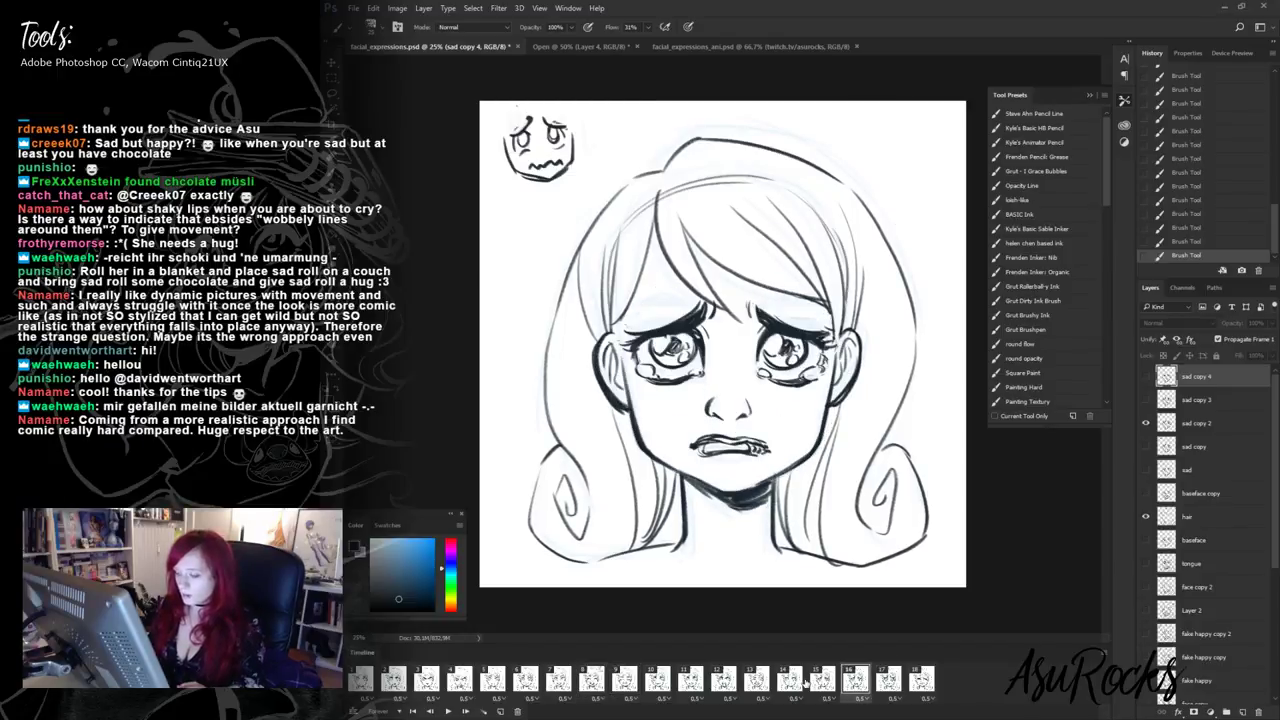
left_click(757, 680)
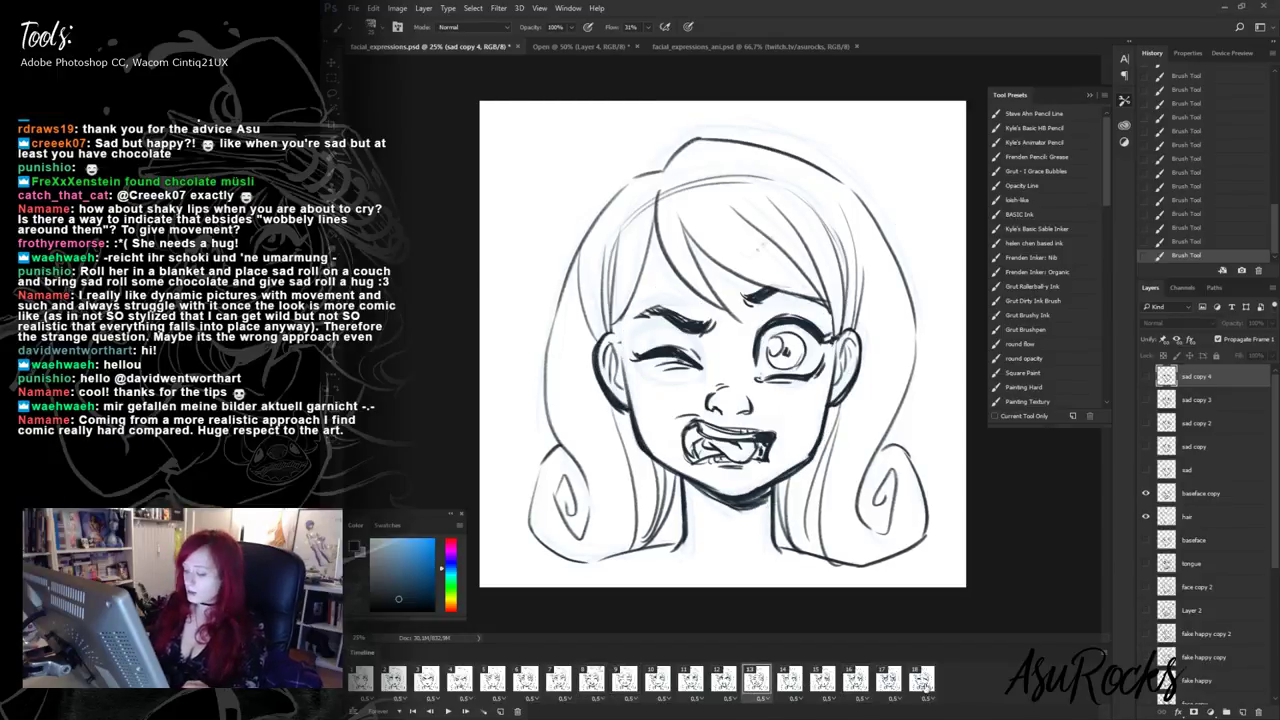
left_click(925, 694)
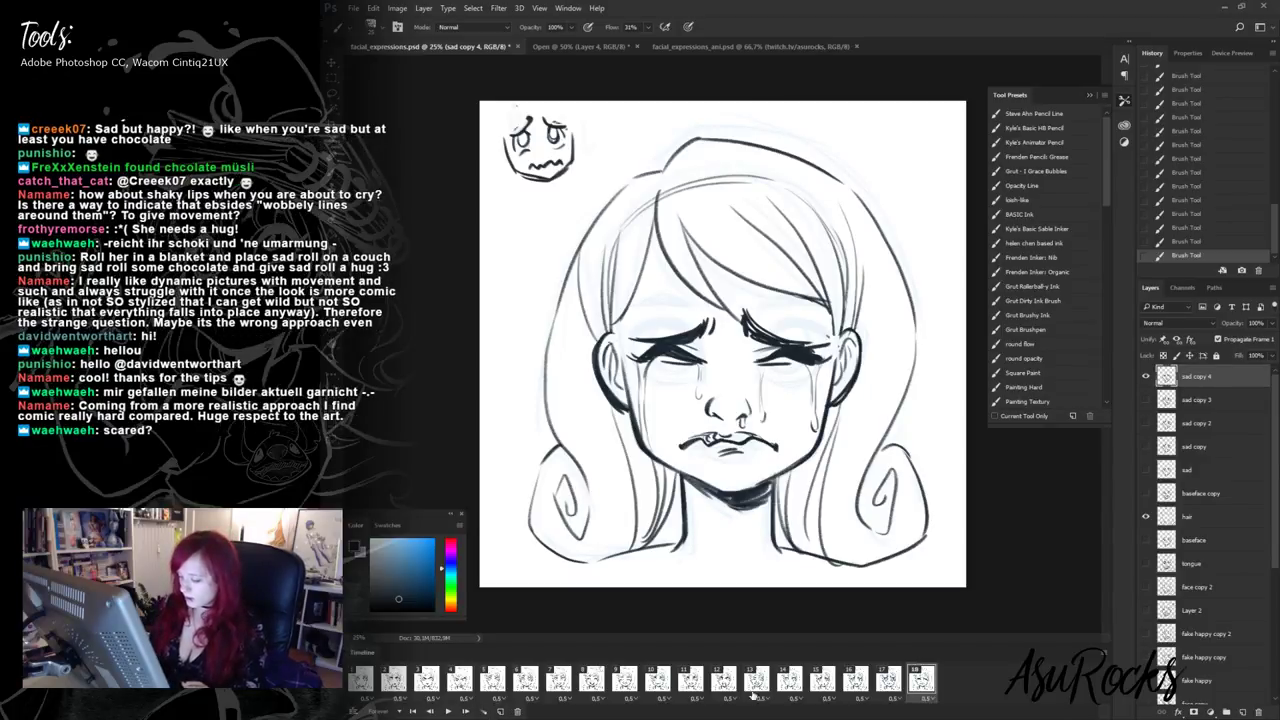
left_click(792, 684)
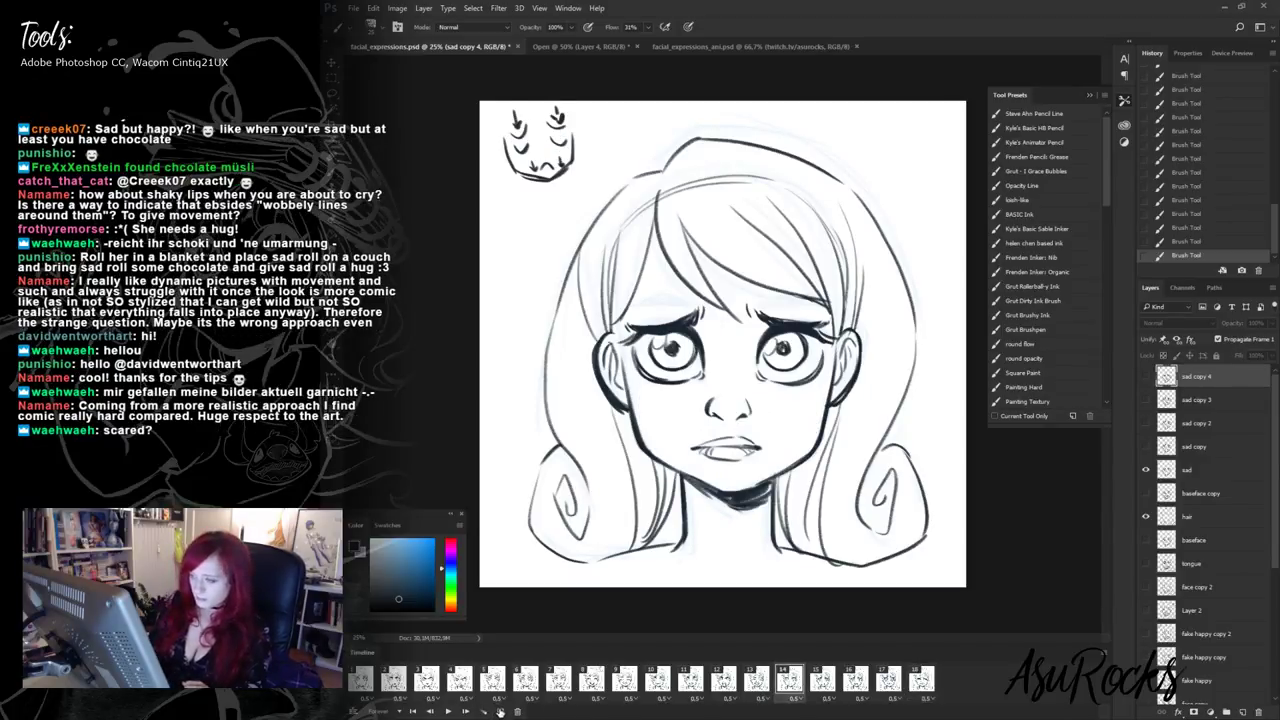
- Duplicate frame 18 and, in the new frame, hide the sad copy 4 layer and show the baseface layer
left_click(700, 685)
left_click(911, 684)
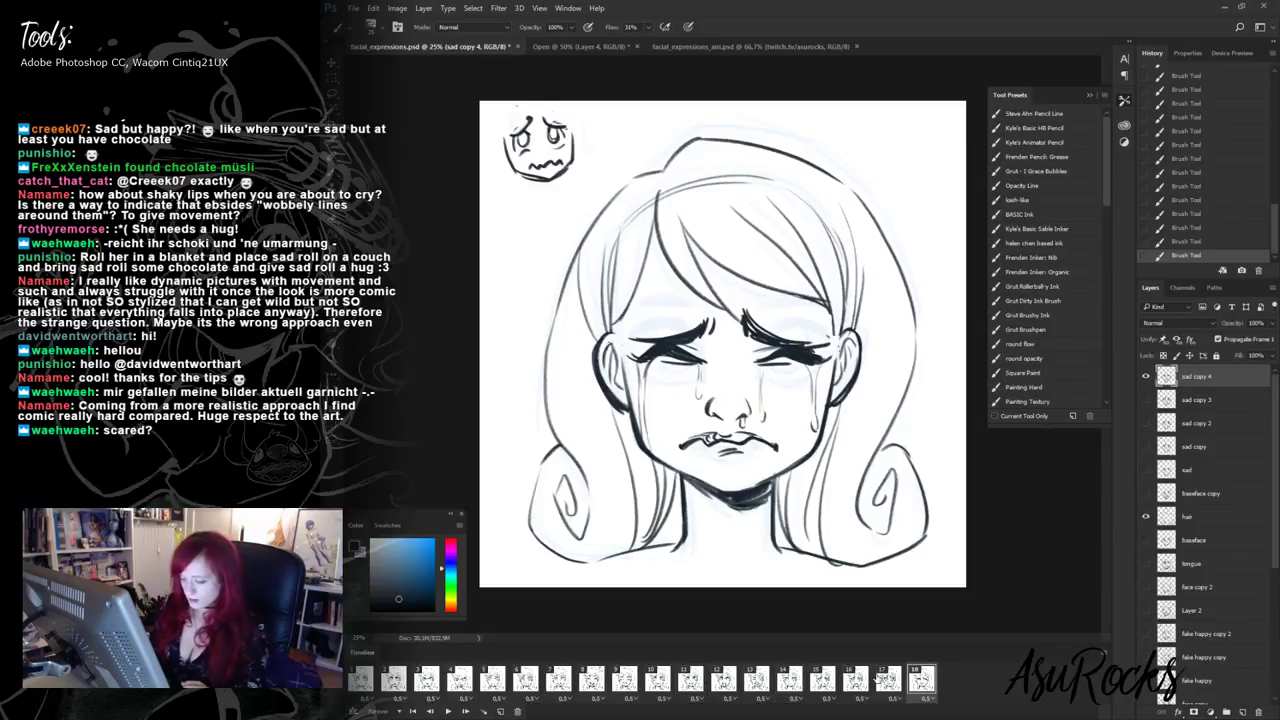
left_click(502, 711)
left_click(1146, 493)
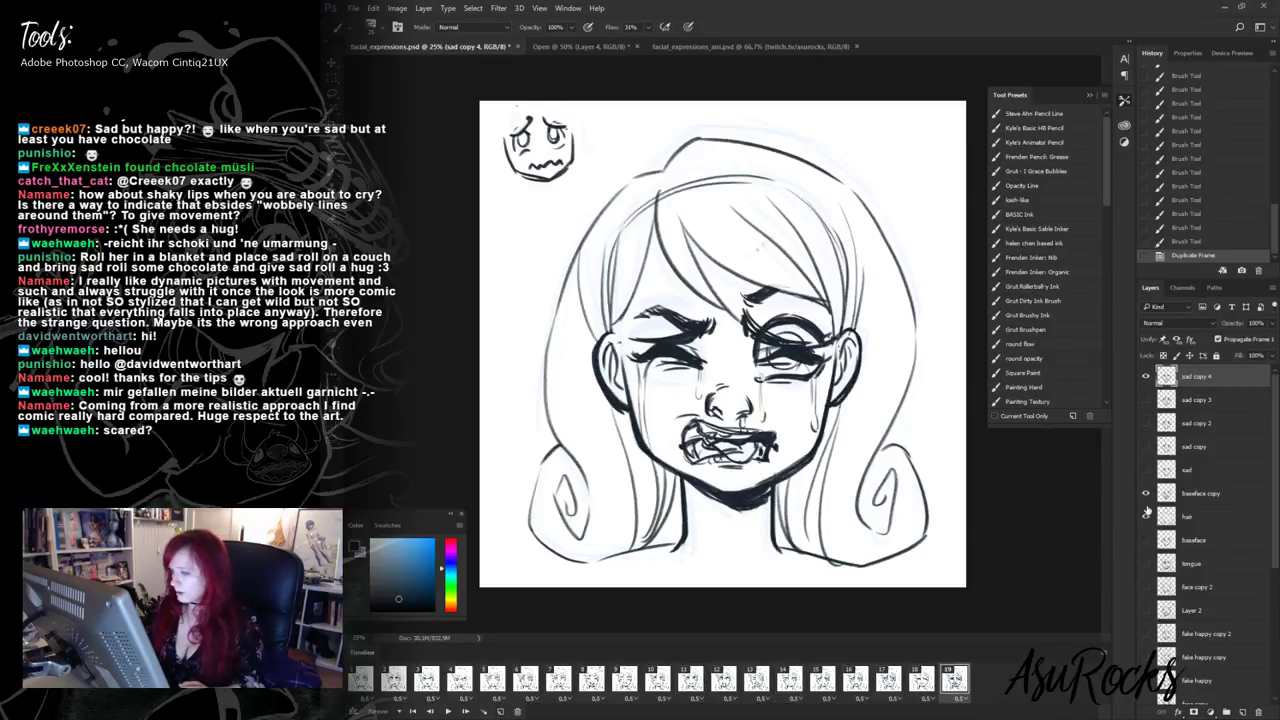
left_click(1146, 375)
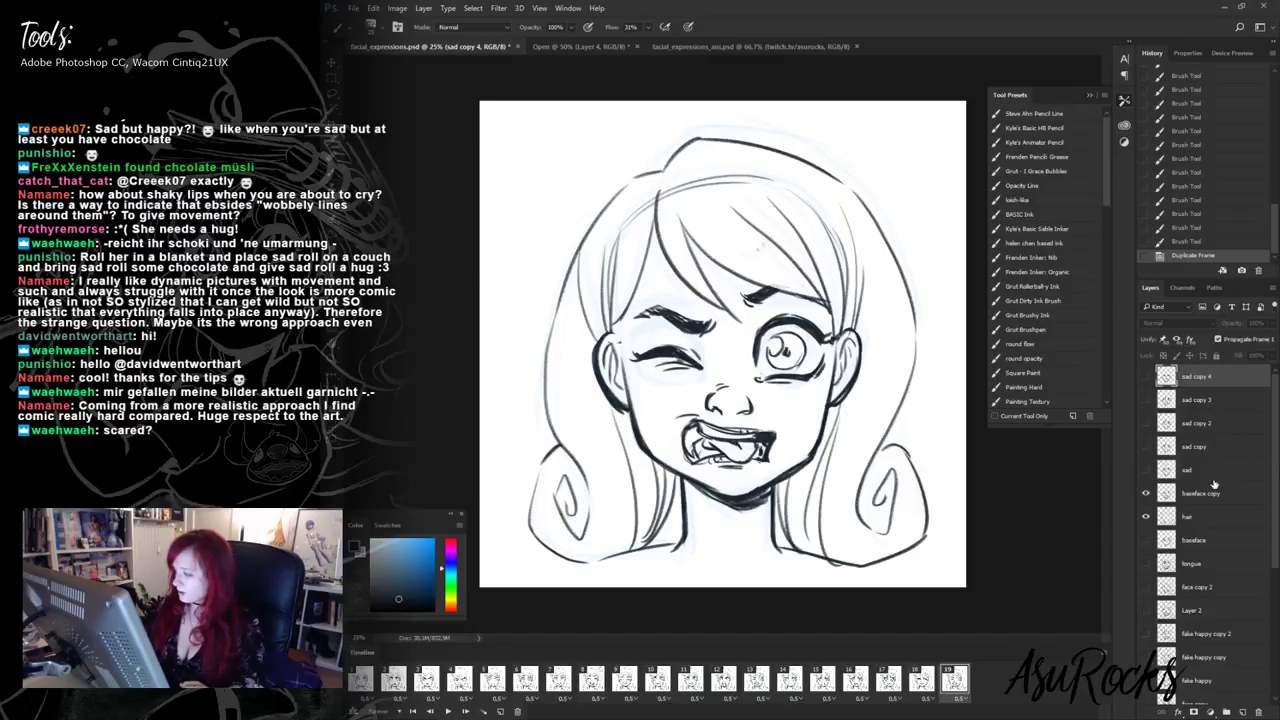
left_click(1146, 493)
left_click(1146, 540)
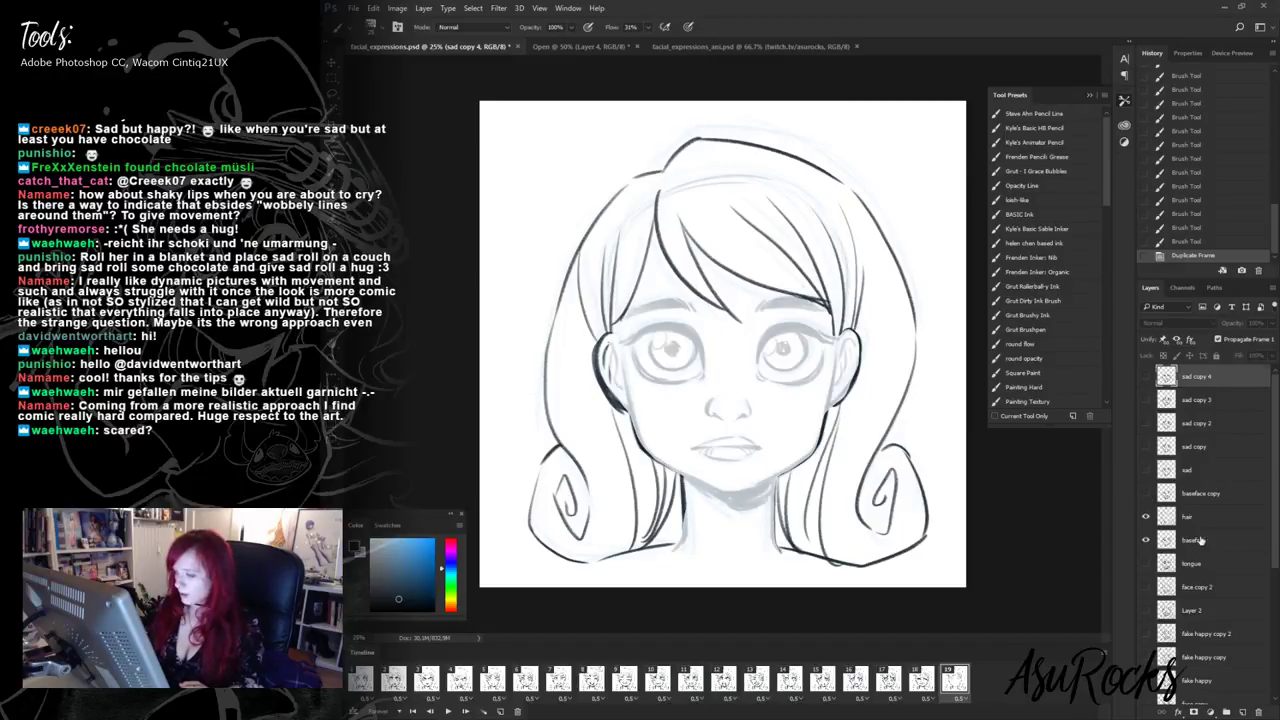
- Set the baseface layer's opacity to 41% and add a new layer above sad copy 4
left_click(1210, 539)
left_click(1273, 324)
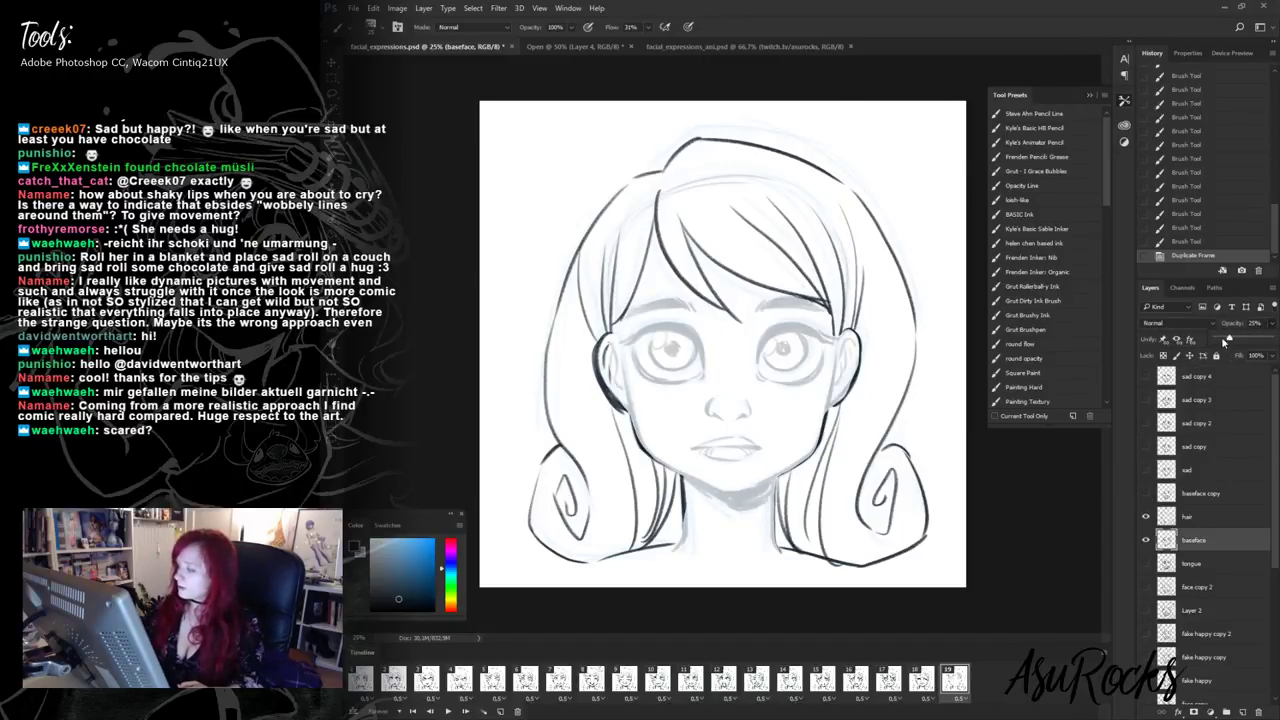
left_click_drag(1223, 343, 1236, 343)
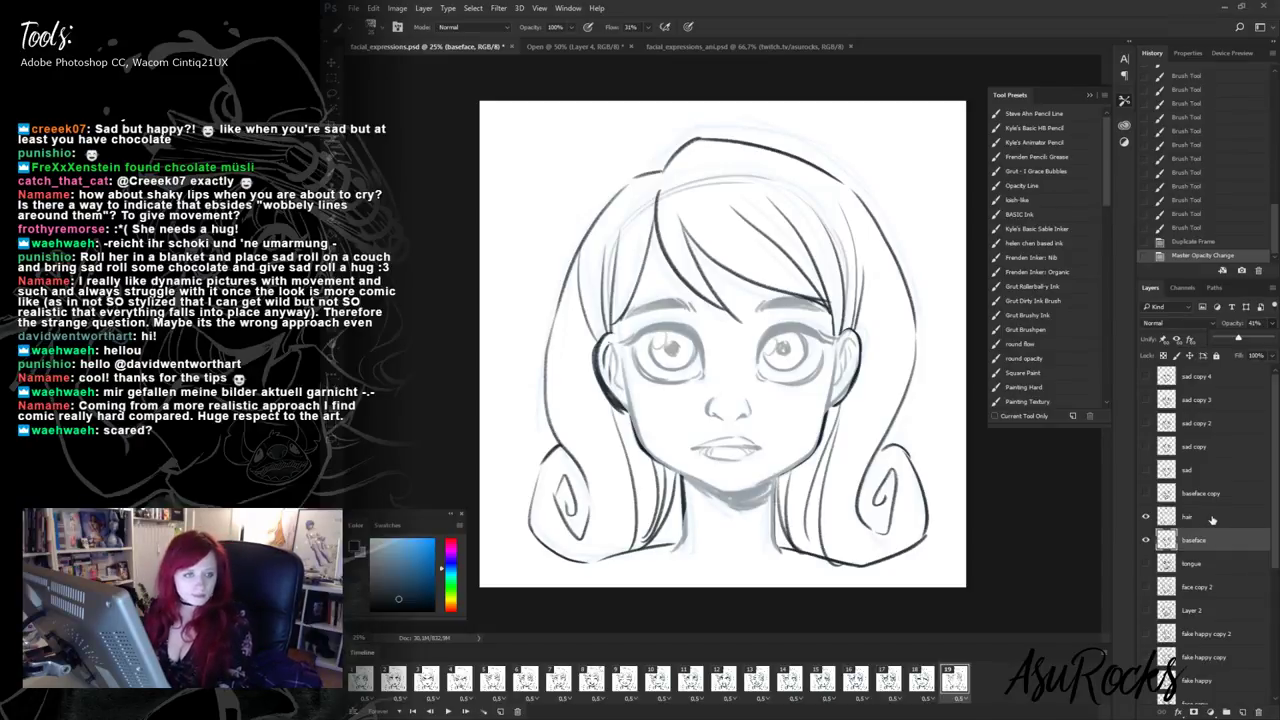
left_click(1215, 385)
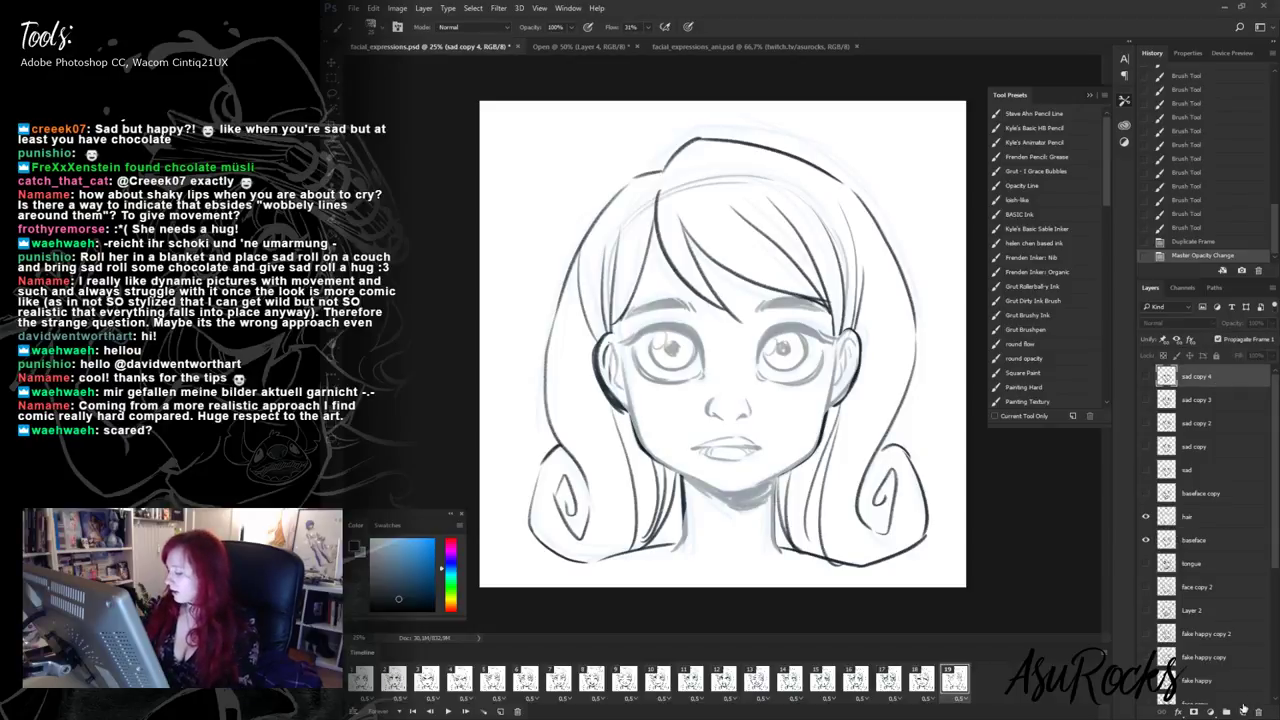
left_click(1243, 710)
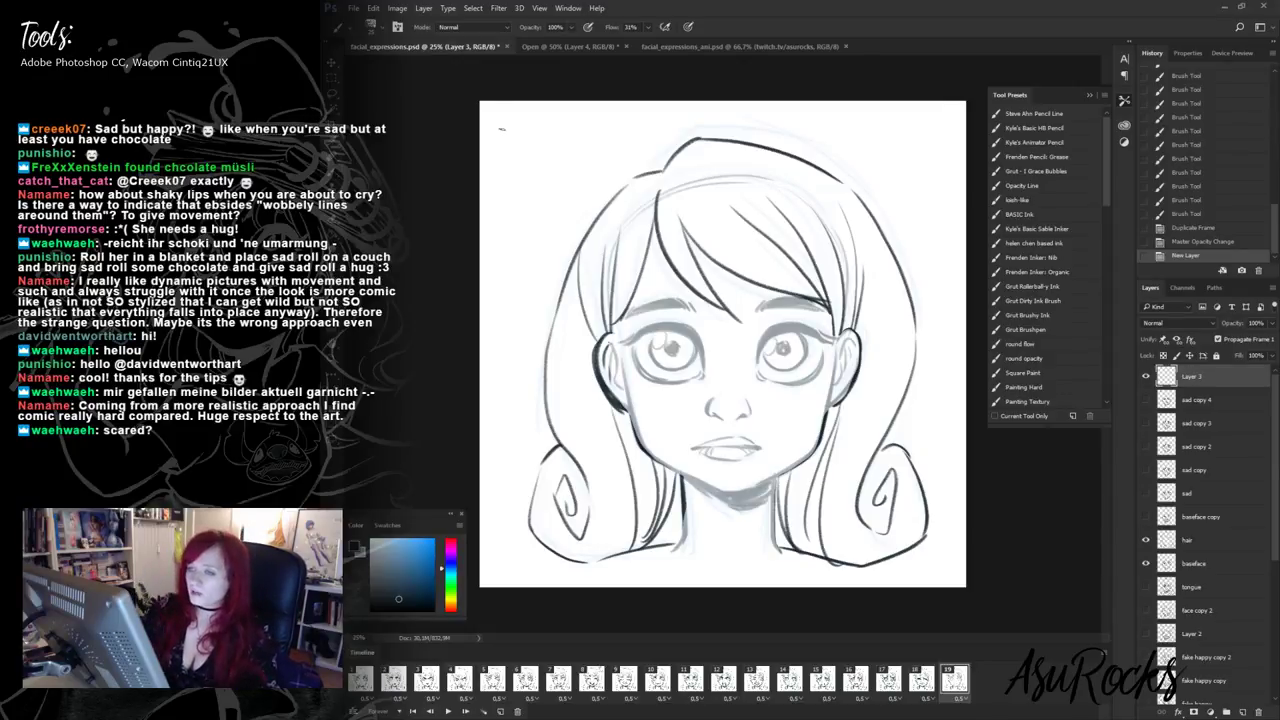
- Sketch a small scared-face diagram in the canvas's upper-left corner, with elongated eyes and arrows pointing up and down
mouse_move(499, 130)
left_mouse_down()
mouse_move(510, 178)
mouse_move(535, 194)
left_mouse_up()
mouse_move(556, 122)
left_mouse_down()
mouse_move(562, 188)
mouse_move(545, 205)
mouse_move(562, 184)
mouse_move(536, 202)
mouse_move(517, 129)
mouse_move(543, 126)
left_mouse_up()
mouse_move(503, 182)
left_mouse_down()
mouse_move(540, 240)
mouse_move(565, 206)
mouse_move(564, 153)
mouse_move(576, 240)
mouse_move(569, 180)
mouse_move(512, 111)
left_mouse_up()
left_click_drag(521, 158, 526, 166)
left_click_drag(540, 119, 538, 101)
left_click_drag(545, 149, 549, 165)
left_click_drag(553, 155, 558, 232)
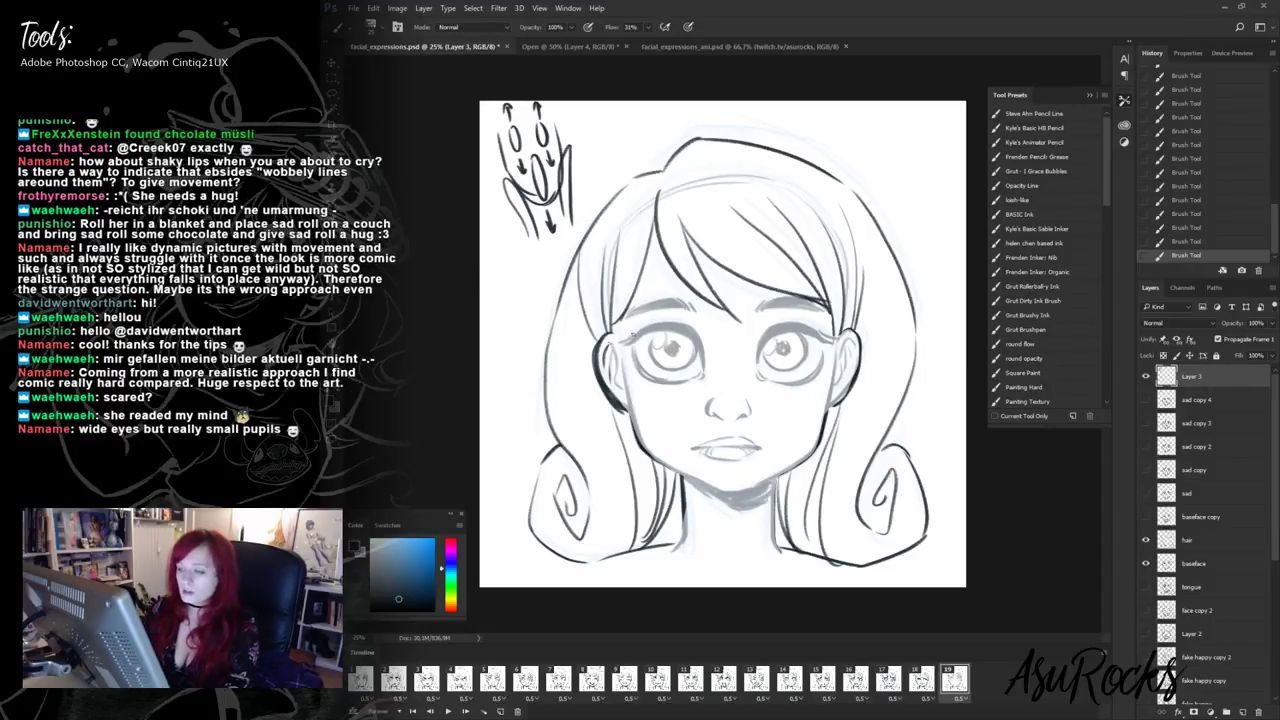
- Draw the left eye wide open with thick upper and lower lids and a round iris outline
mouse_move(635, 329)
left_mouse_down()
mouse_move(680, 312)
mouse_move(706, 356)
mouse_move(682, 312)
mouse_move(652, 322)
mouse_move(662, 310)
left_mouse_up()
mouse_move(636, 356)
left_mouse_down()
mouse_move(670, 388)
mouse_move(700, 374)
left_mouse_up()
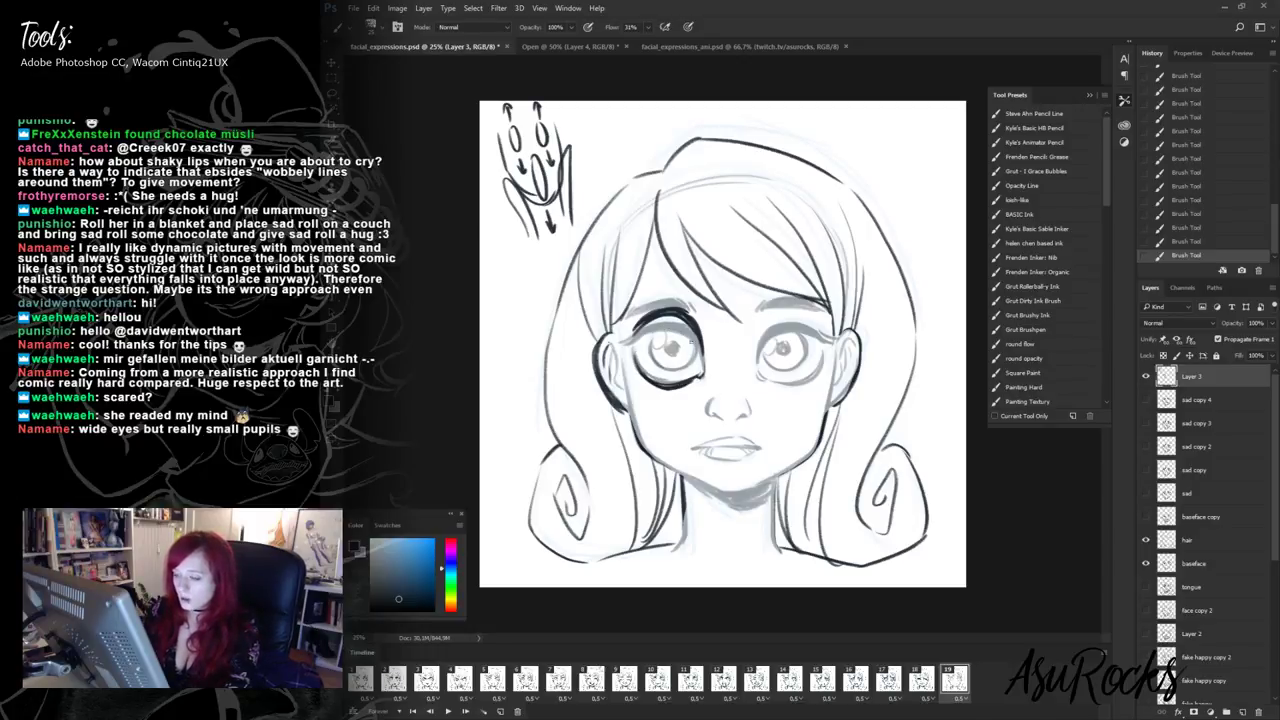
mouse_move(656, 332)
left_mouse_down()
mouse_move(676, 374)
mouse_move(694, 352)
mouse_move(648, 362)
mouse_move(676, 340)
mouse_move(696, 354)
mouse_move(686, 318)
left_mouse_up()
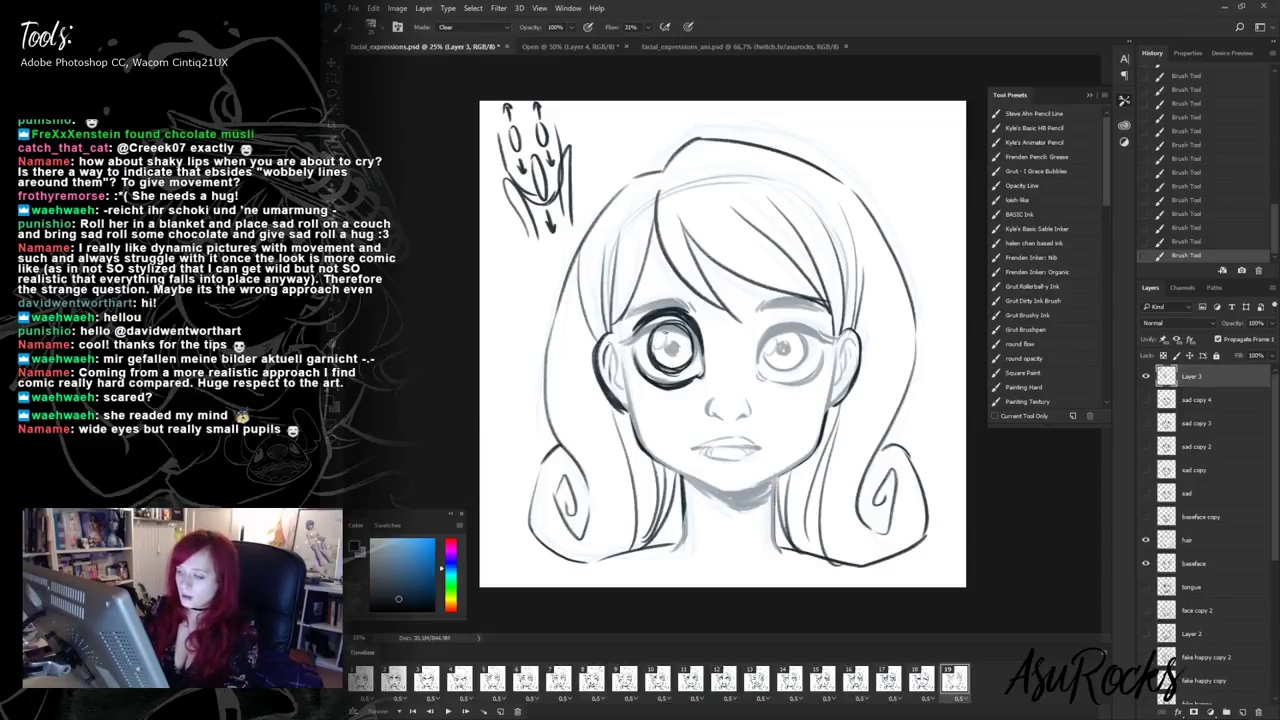
- Draw the right eye wide open with thick upper and lower lids and a round iris outline
mouse_move(766, 319)
left_mouse_down()
mouse_move(757, 356)
mouse_move(794, 310)
mouse_move(814, 308)
mouse_move(822, 334)
left_mouse_up()
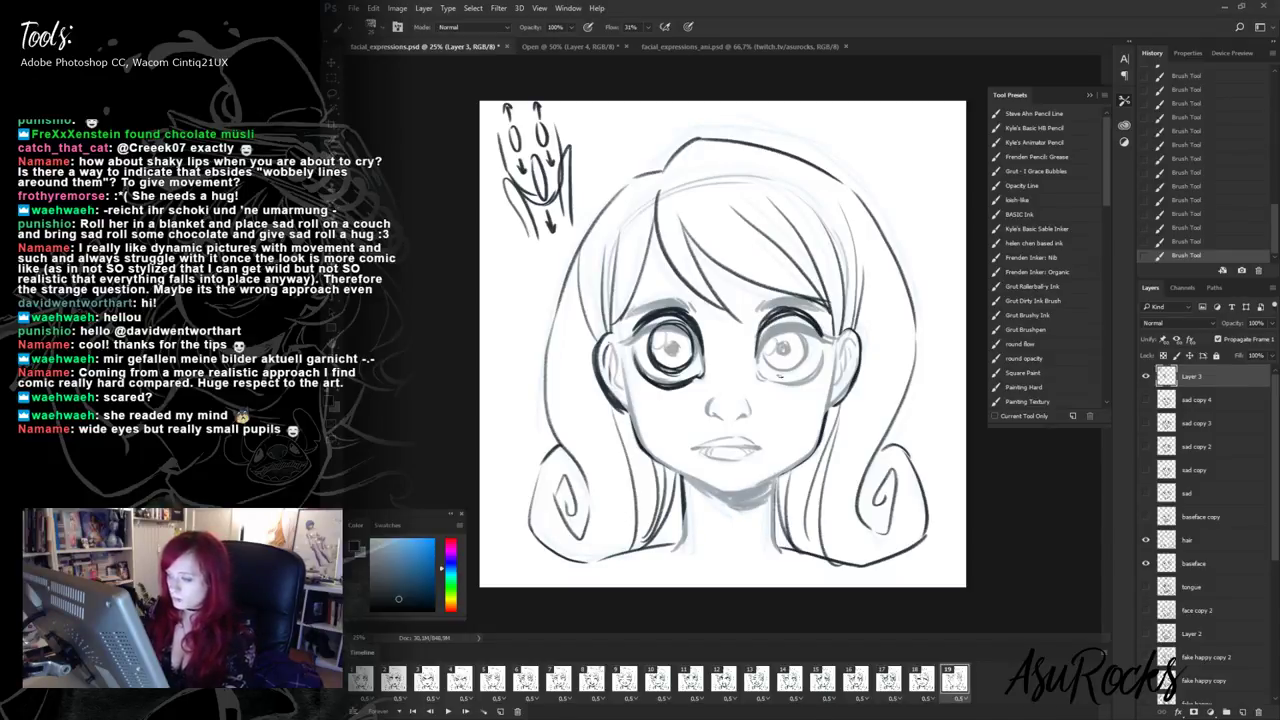
left_click_drag(760, 370, 784, 384)
left_click_drag(762, 376, 807, 382)
mouse_move(760, 376)
left_mouse_down()
mouse_move(802, 386)
mouse_move(813, 374)
left_mouse_up()
left_click_drag(782, 387, 824, 350)
left_click_drag(801, 386, 813, 377)
mouse_move(774, 328)
left_mouse_down()
mouse_move(768, 358)
mouse_move(796, 326)
mouse_move(772, 332)
mouse_move(807, 339)
mouse_move(772, 366)
left_mouse_up()
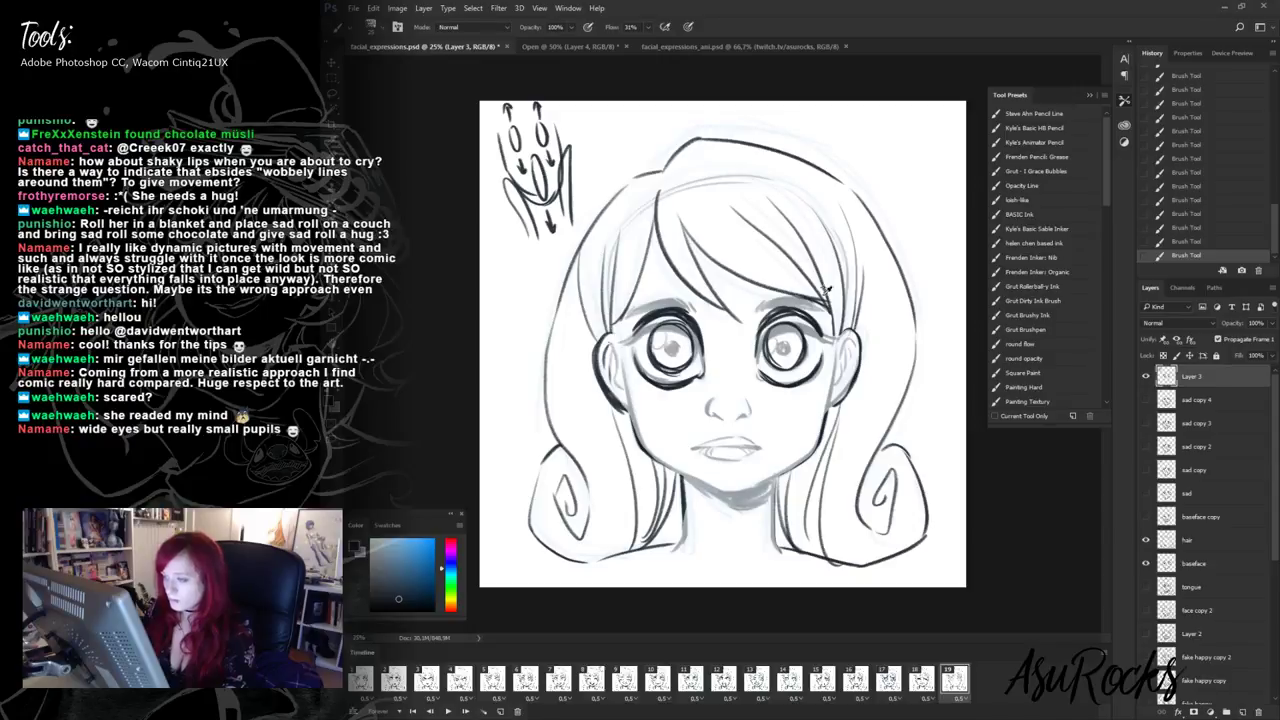
- Clean up the upper lid lines of both eyes with the clearing brush and redraw the right upper lid
key("shift+alt+r")
mouse_move(794, 312)
left_mouse_down()
mouse_move(762, 322)
mouse_move(756, 348)
left_mouse_up()
left_click_drag(768, 314, 797, 309)
mouse_move(636, 328)
left_mouse_down()
mouse_move(680, 309)
mouse_move(702, 328)
mouse_move(674, 316)
mouse_move(692, 308)
left_mouse_up()
key("shift+alt+n")
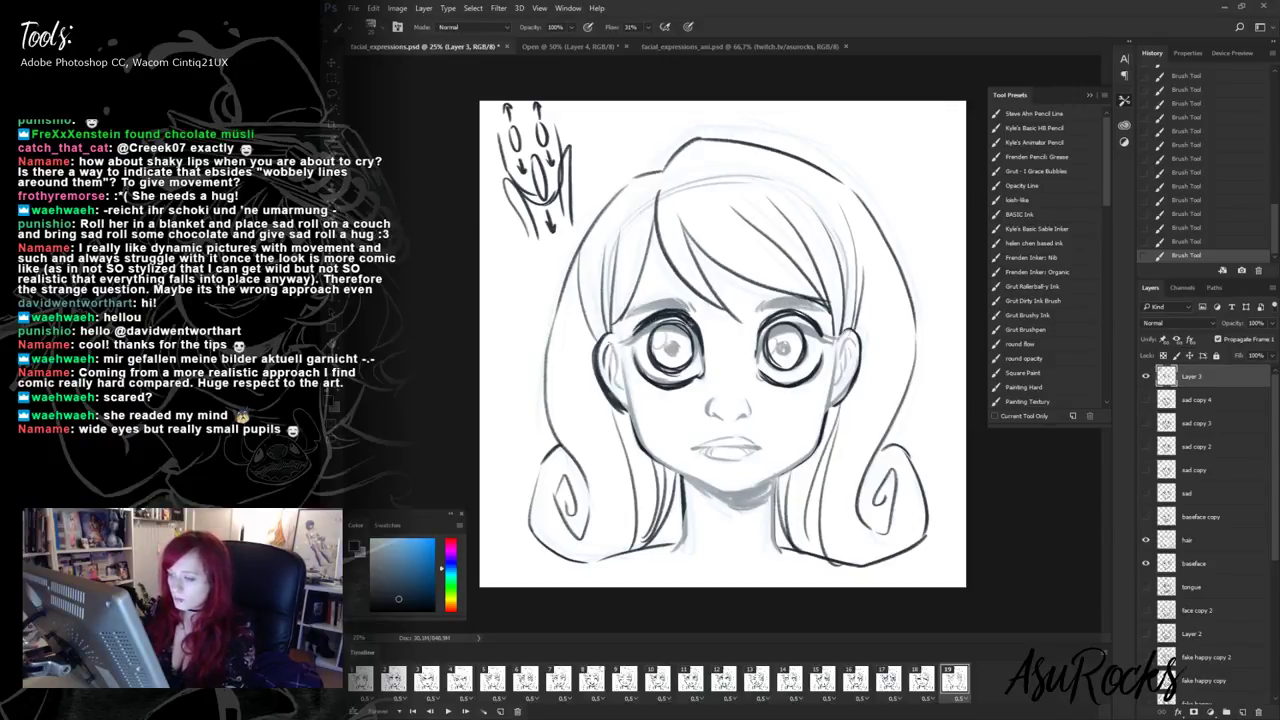
mouse_move(782, 315)
left_mouse_down()
mouse_move(758, 340)
mouse_move(804, 310)
mouse_move(818, 323)
left_mouse_up()
left_click_drag(778, 318, 804, 318)
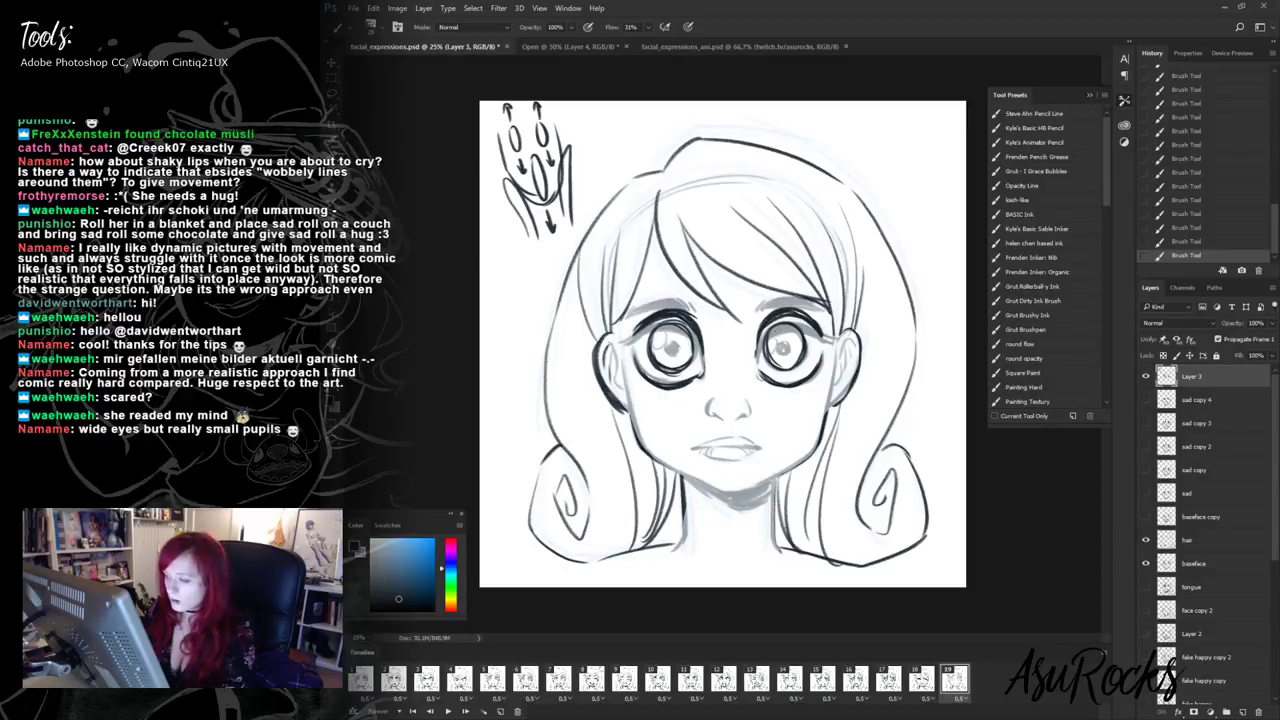
- Add a highlight in the left iris and a small pupil in the right one, erasing stray iris lines in both eyes
key("shift+alt+r")
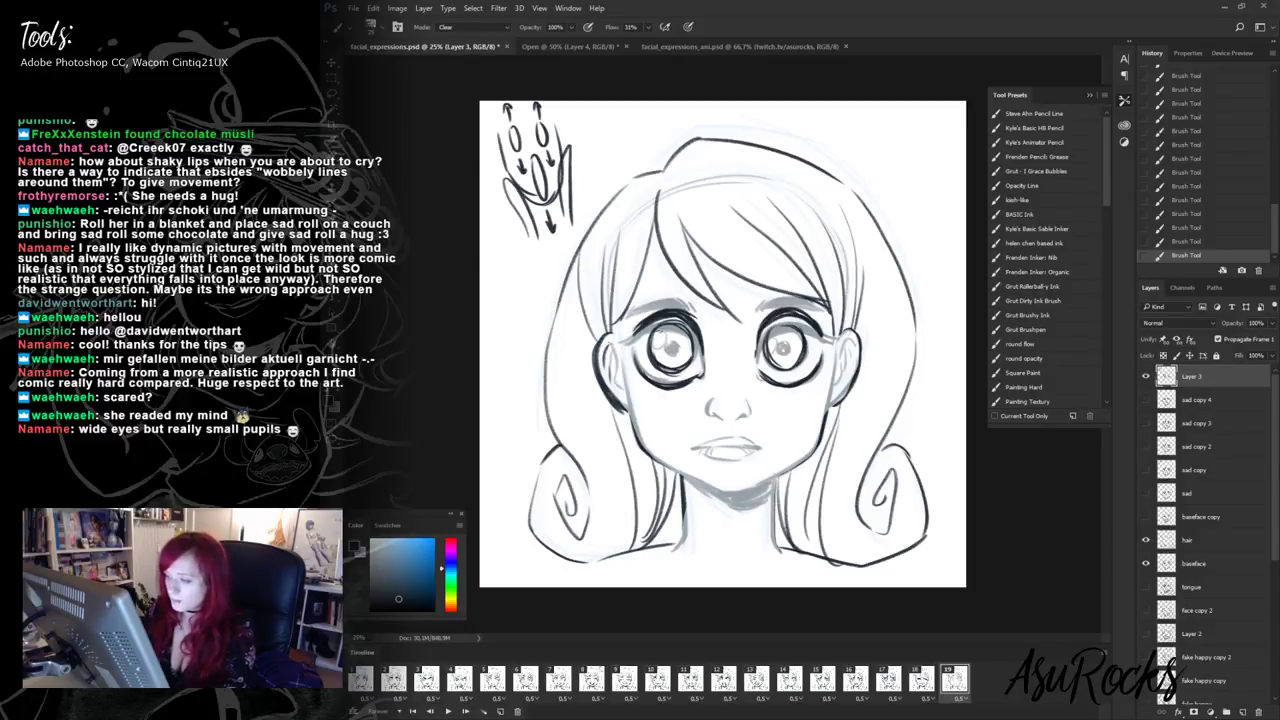
mouse_move(648, 338)
left_mouse_down()
mouse_move(684, 322)
mouse_move(660, 350)
mouse_move(670, 326)
mouse_move(674, 350)
left_mouse_up()
key("shift+alt+n")
mouse_move(772, 346)
left_mouse_down()
mouse_move(782, 328)
mouse_move(788, 340)
left_mouse_up()
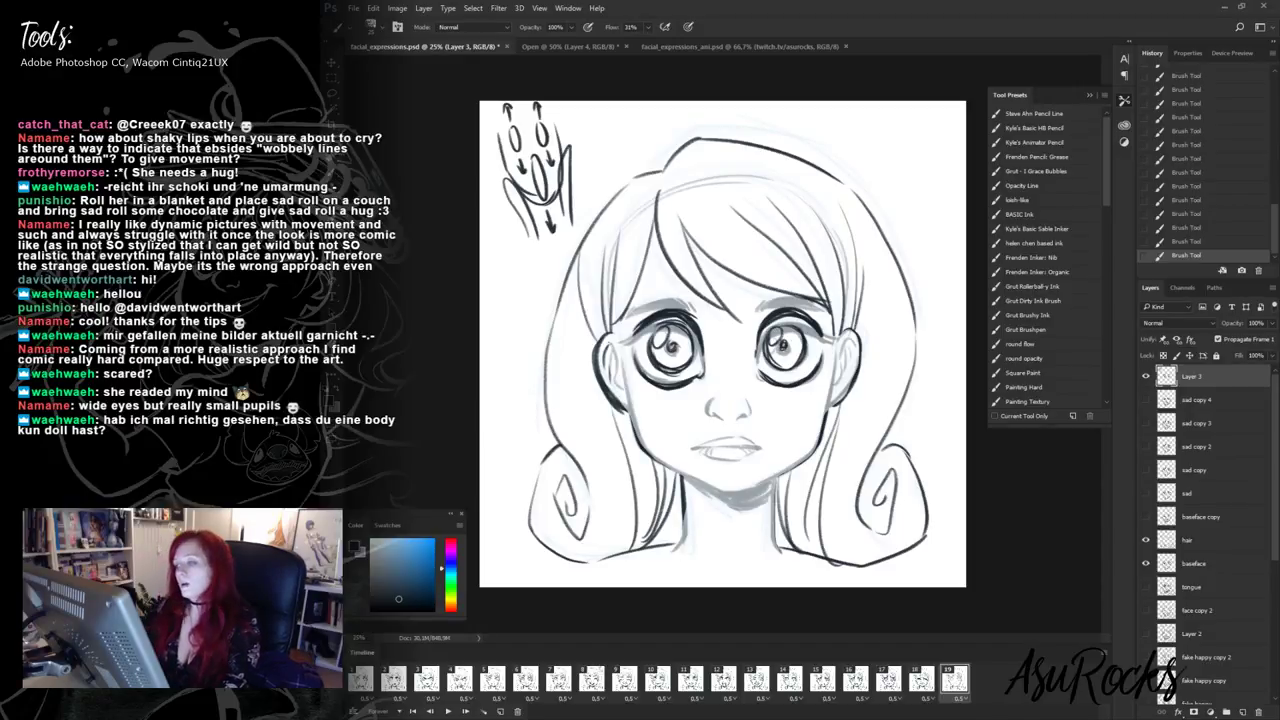
key("shift+alt+r")
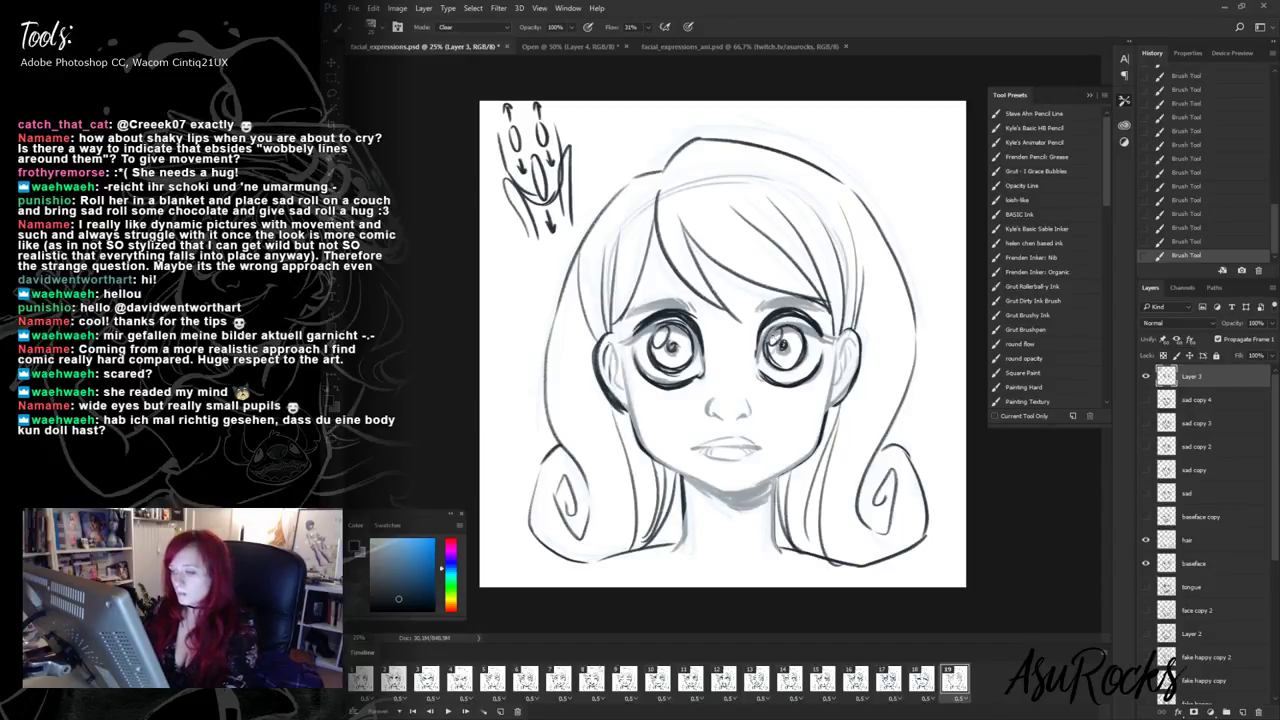
left_click_drag(772, 330, 762, 340)
mouse_move(660, 332)
left_mouse_down()
mouse_move(652, 343)
mouse_move(668, 320)
mouse_move(686, 325)
left_mouse_up()
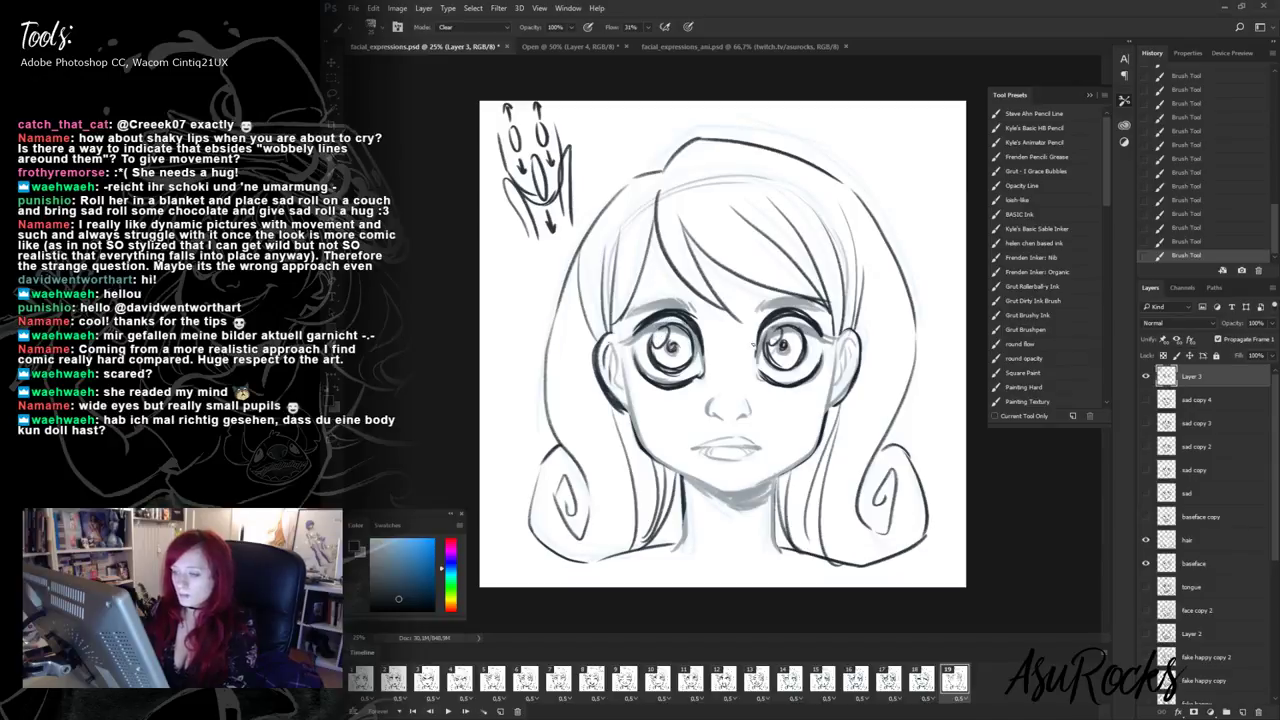
key("shift+alt+n")
- Strengthen the right eye's inner corner and draw lashes at the outer corners of both eyes
left_click_drag(758, 382, 762, 362)
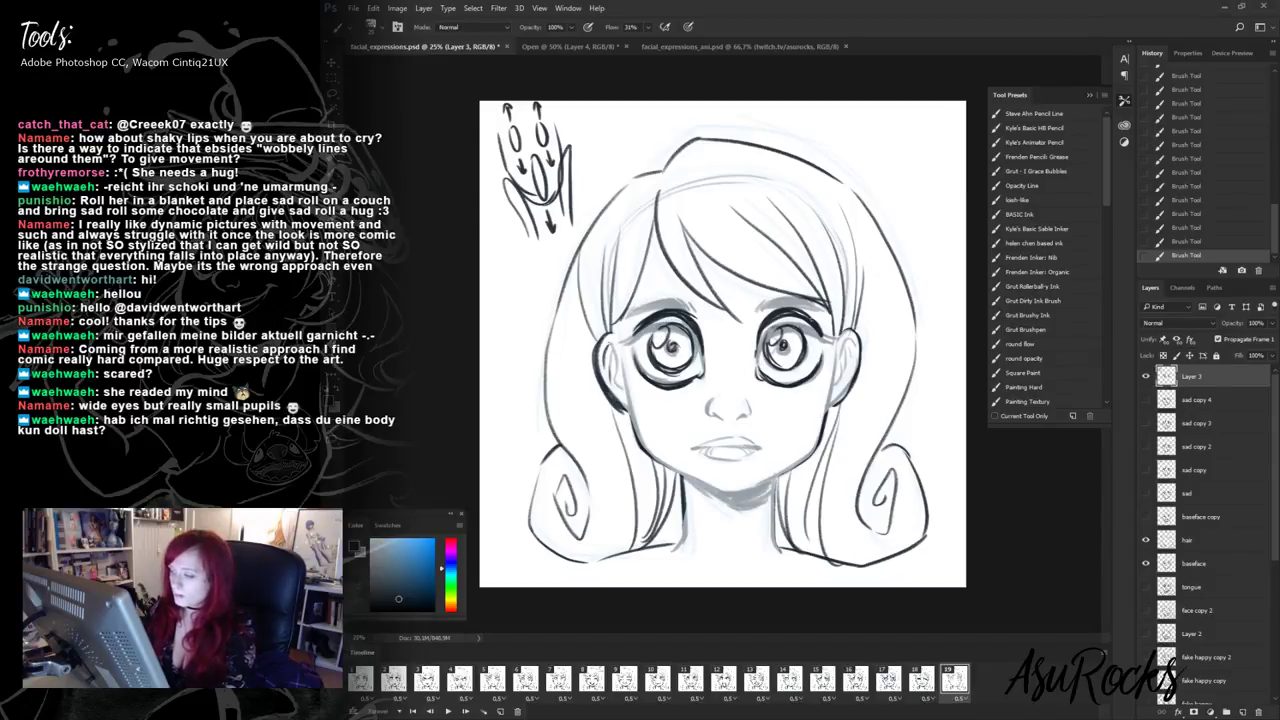
left_click_drag(790, 316, 835, 340)
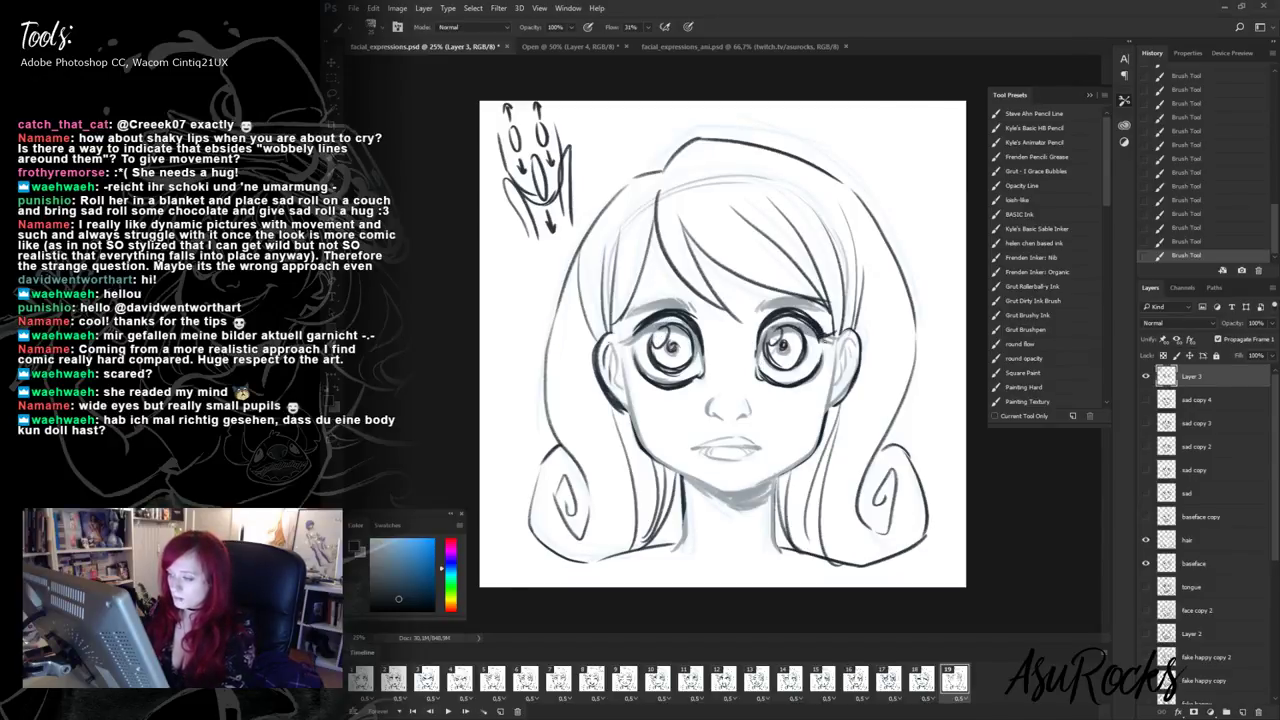
left_click_drag(619, 339, 635, 333)
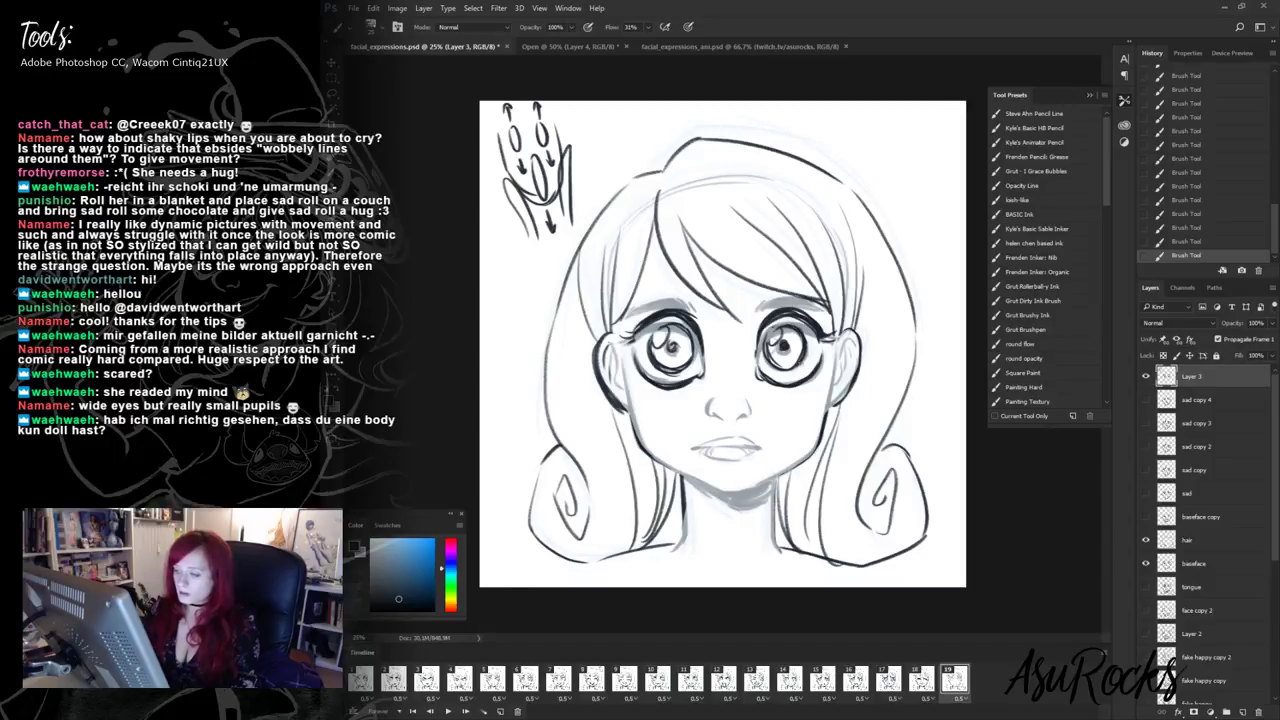
- Shade the lower part of the right iris and darken the left eye's small pupil
left_click_drag(802, 358, 786, 372)
left_click_drag(798, 364, 772, 370)
left_click_drag(670, 345, 680, 352)
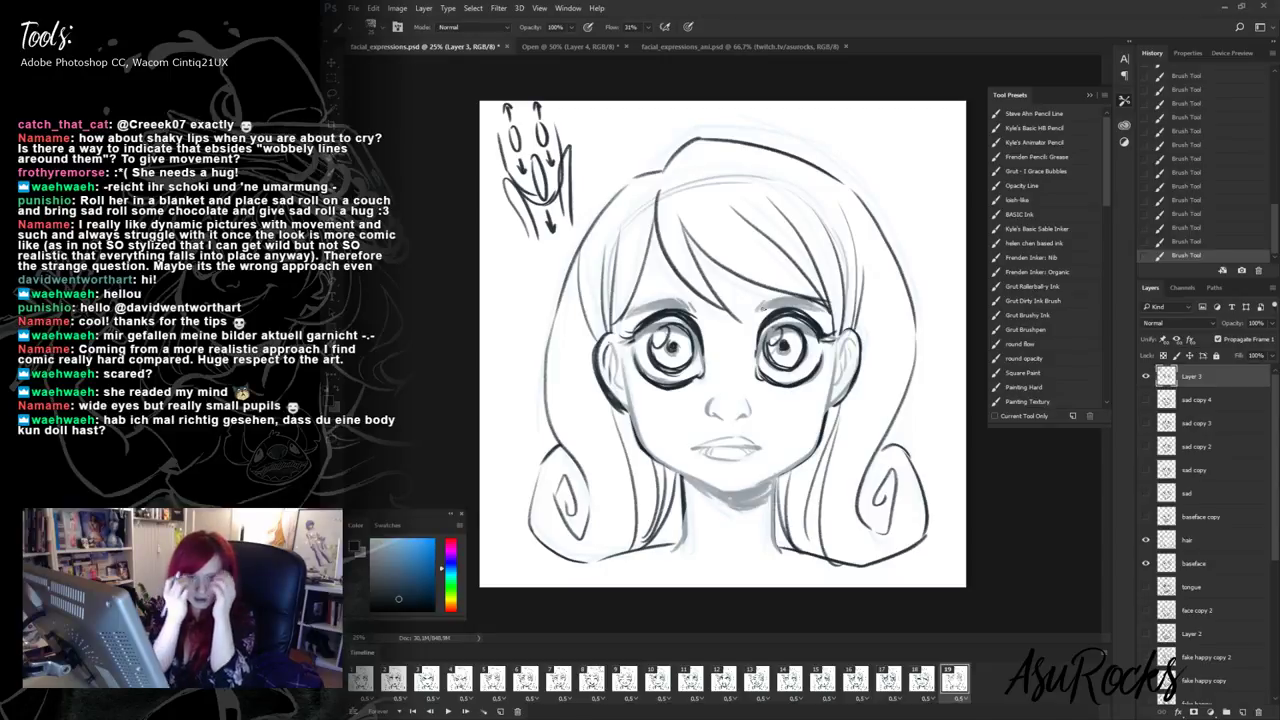
key("alt+shift+r")
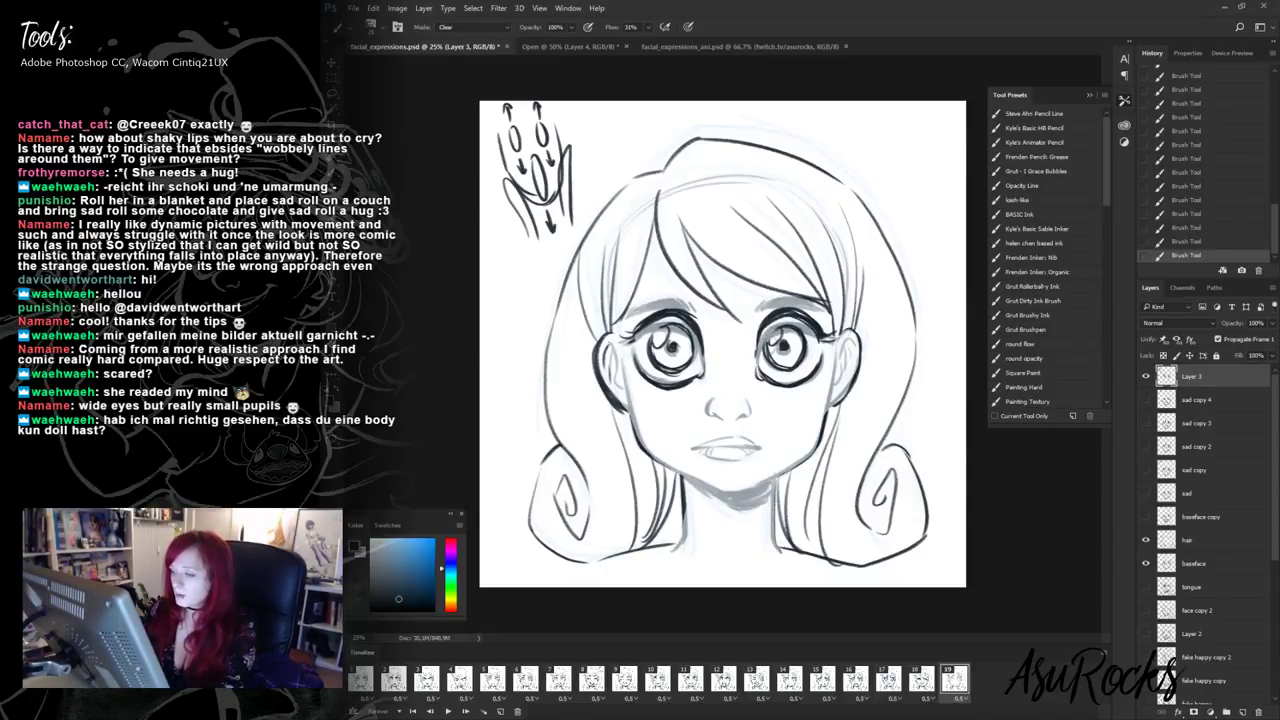
key("alt+shift+n")
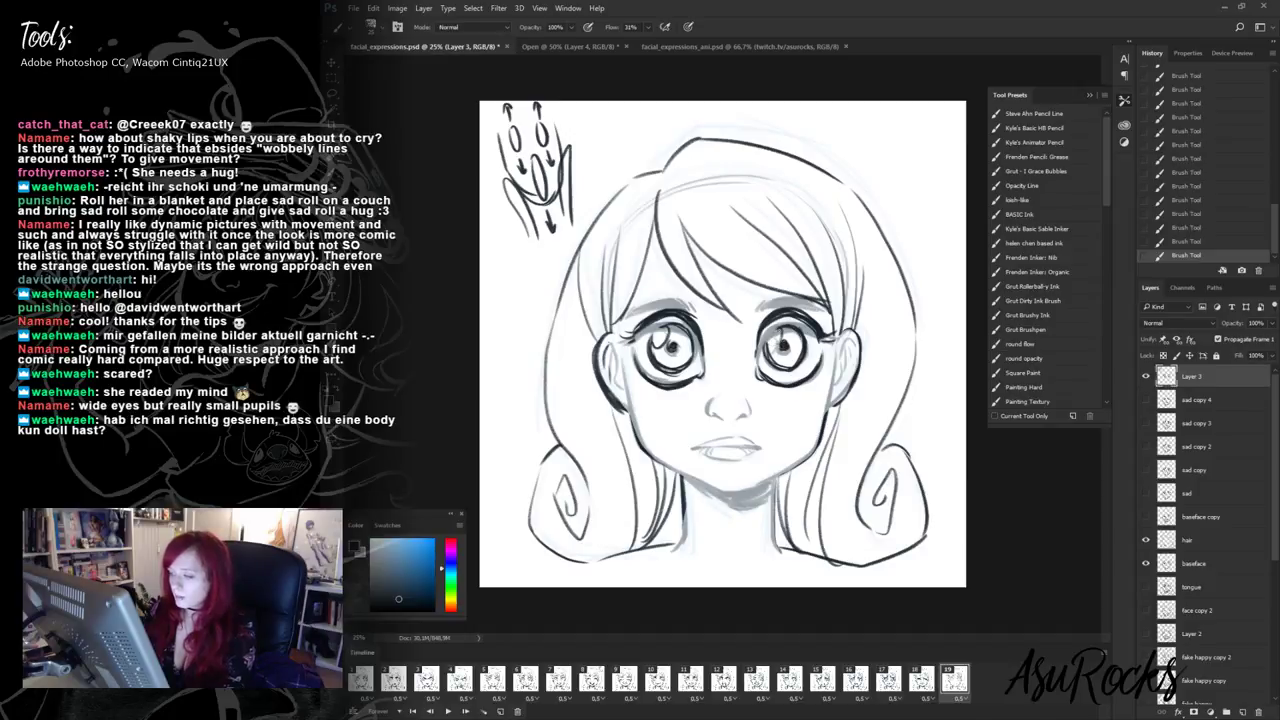
key("alt+shift+r")
key("alt+shift+n")
- Draw a highlight in the upper part of the right iris, clean it up, and reinforce the eye's inner edge
mouse_move(770, 335)
left_mouse_down()
mouse_move(782, 350)
mouse_move(786, 322)
left_mouse_up()
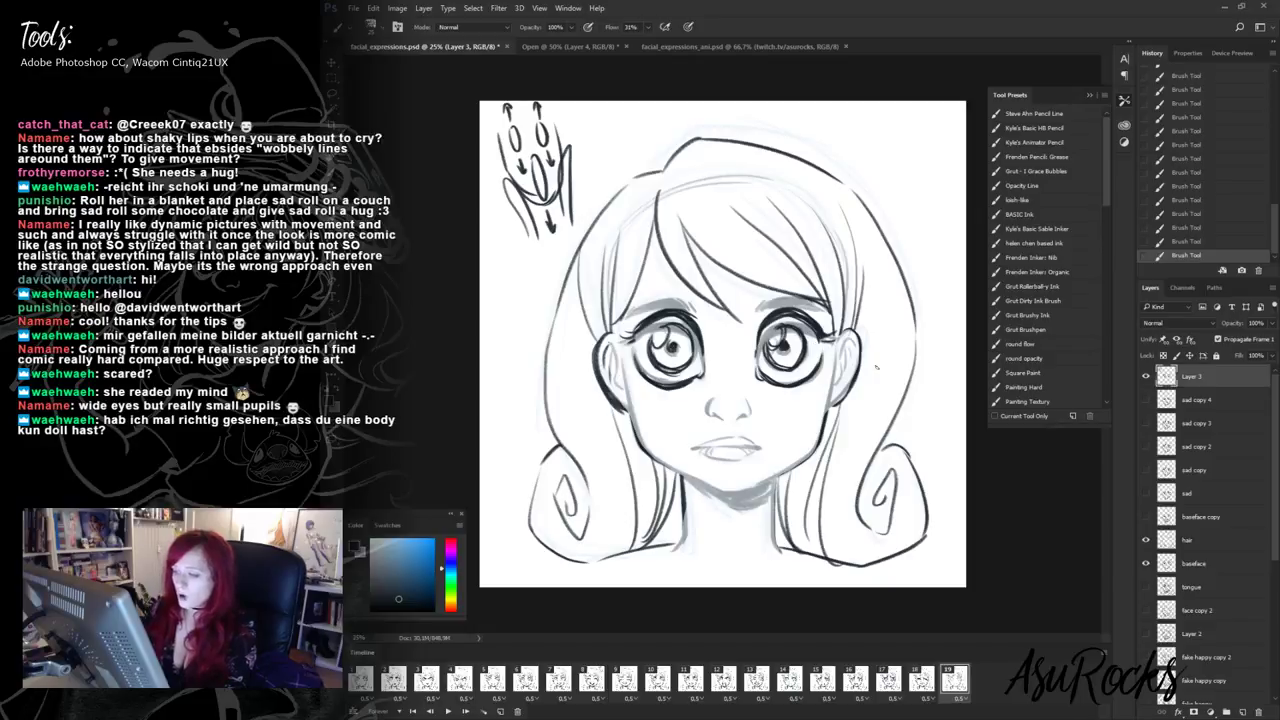
key("alt+shift+r")
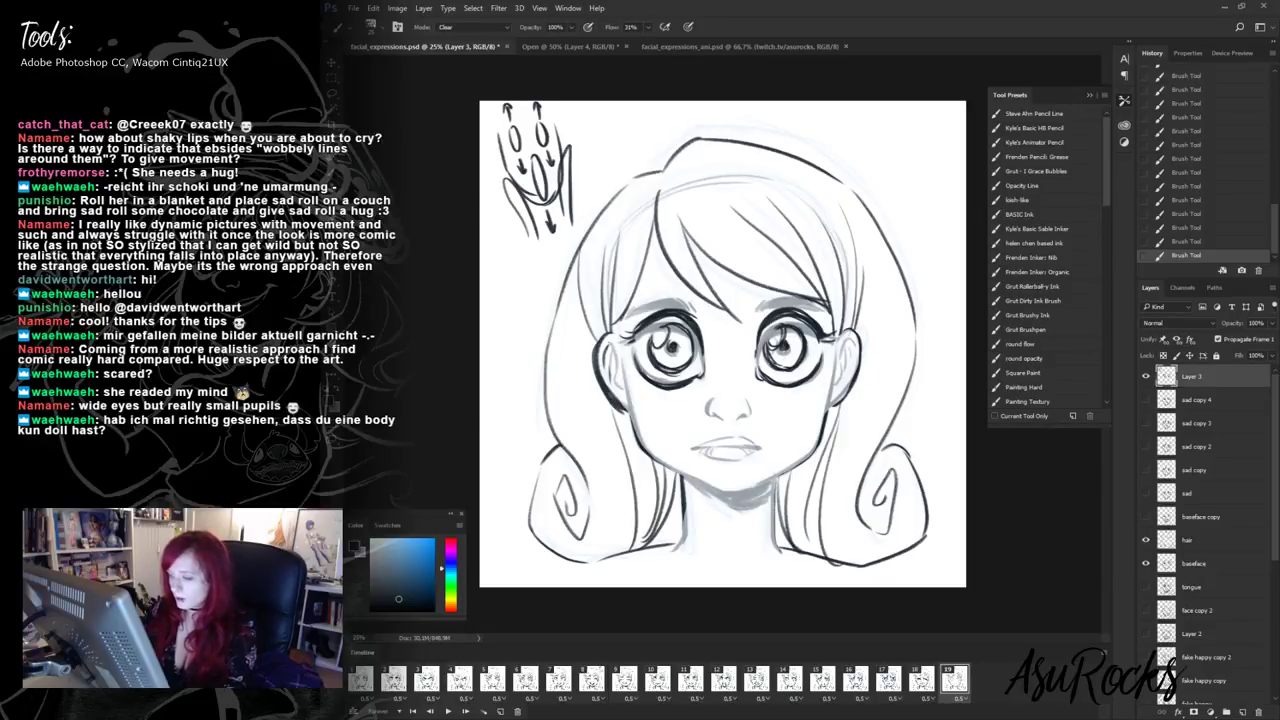
left_click_drag(782, 340, 790, 340)
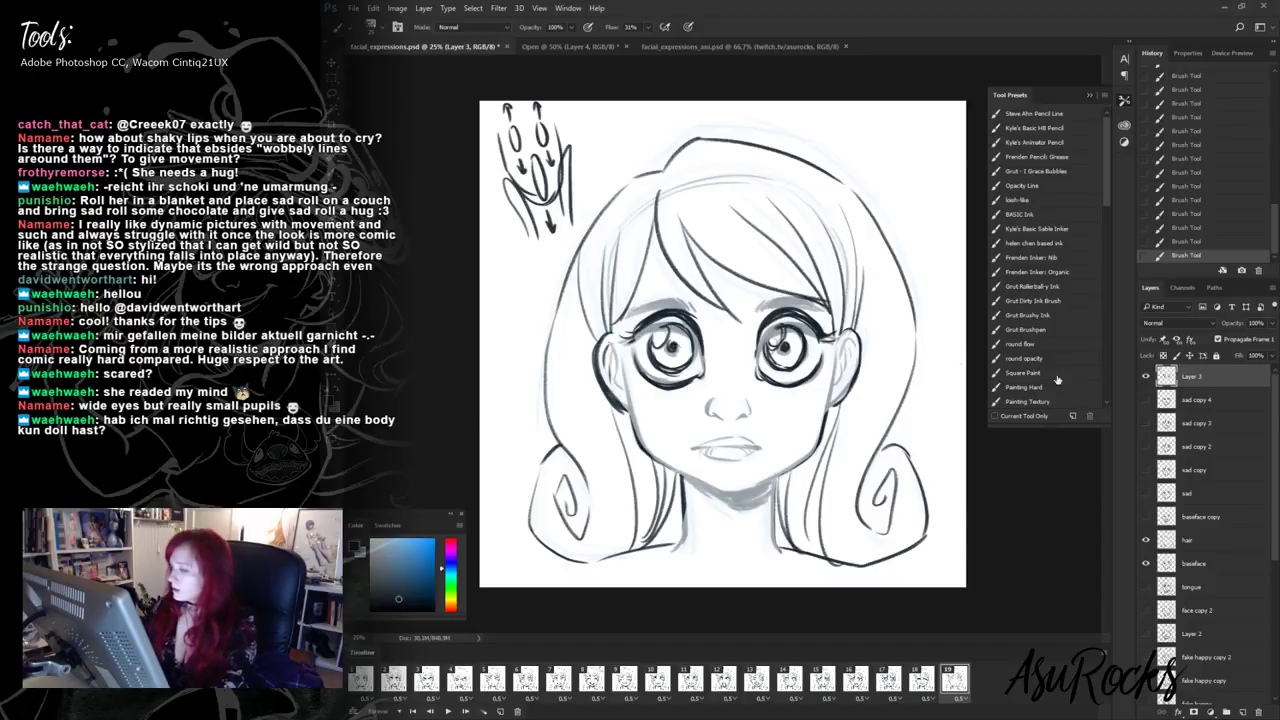
key("alt+shift+r")
key("alt+shift+n")
left_click_drag(756, 334, 760, 360)
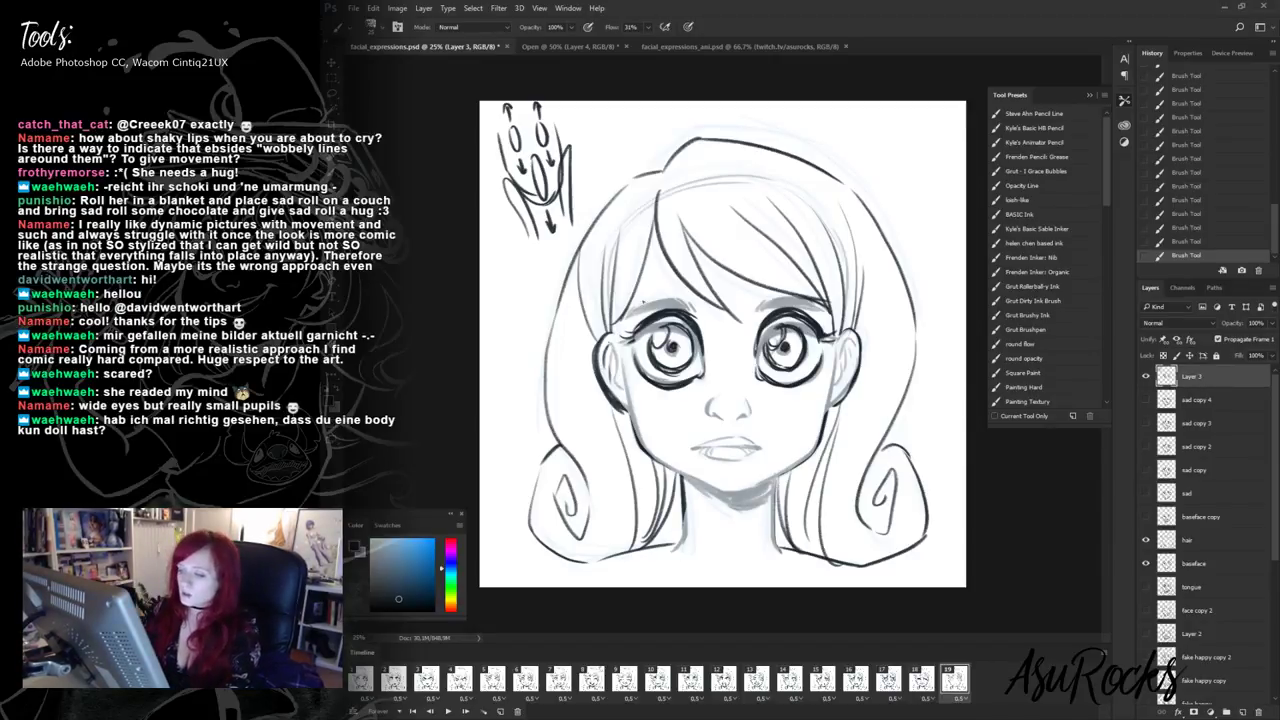
- Draw raised, worried eyebrows above both eyes and trim the right one with the clearing brush
mouse_move(640, 306)
left_mouse_down()
mouse_move(672, 283)
mouse_move(690, 290)
mouse_move(682, 280)
mouse_move(702, 302)
mouse_move(816, 282)
mouse_move(764, 292)
left_mouse_up()
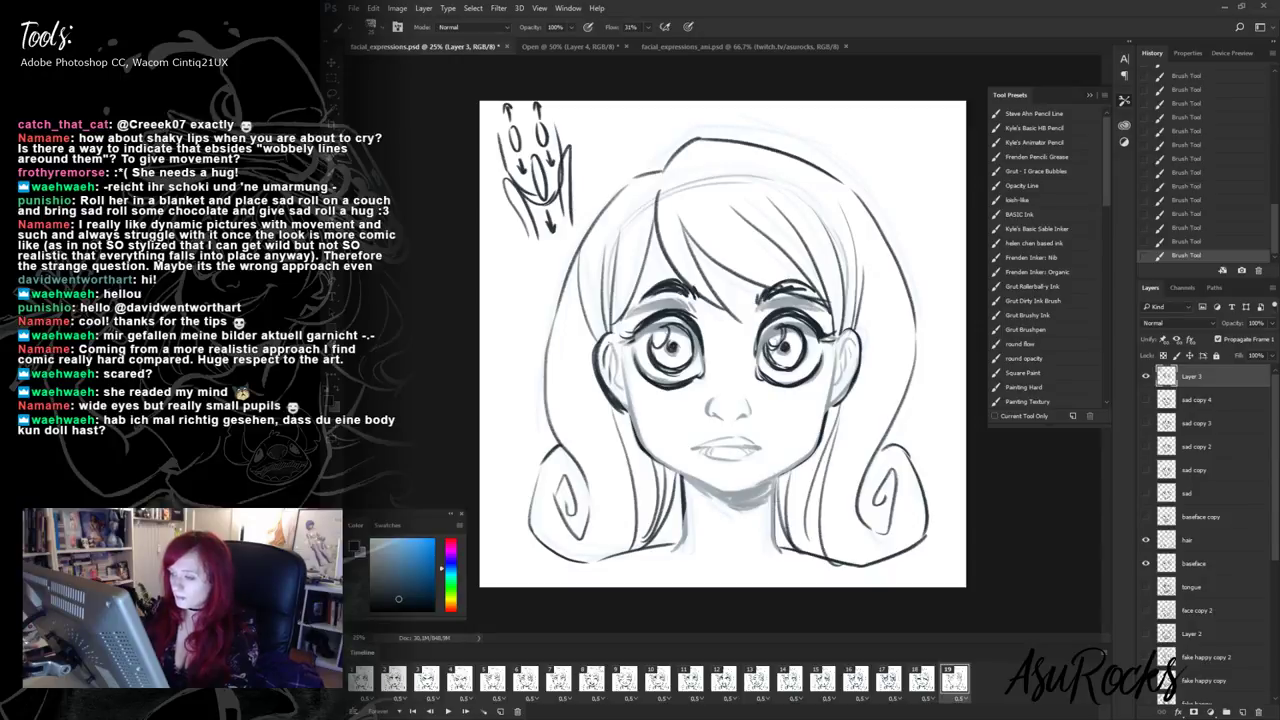
left_click_drag(678, 294, 691, 302)
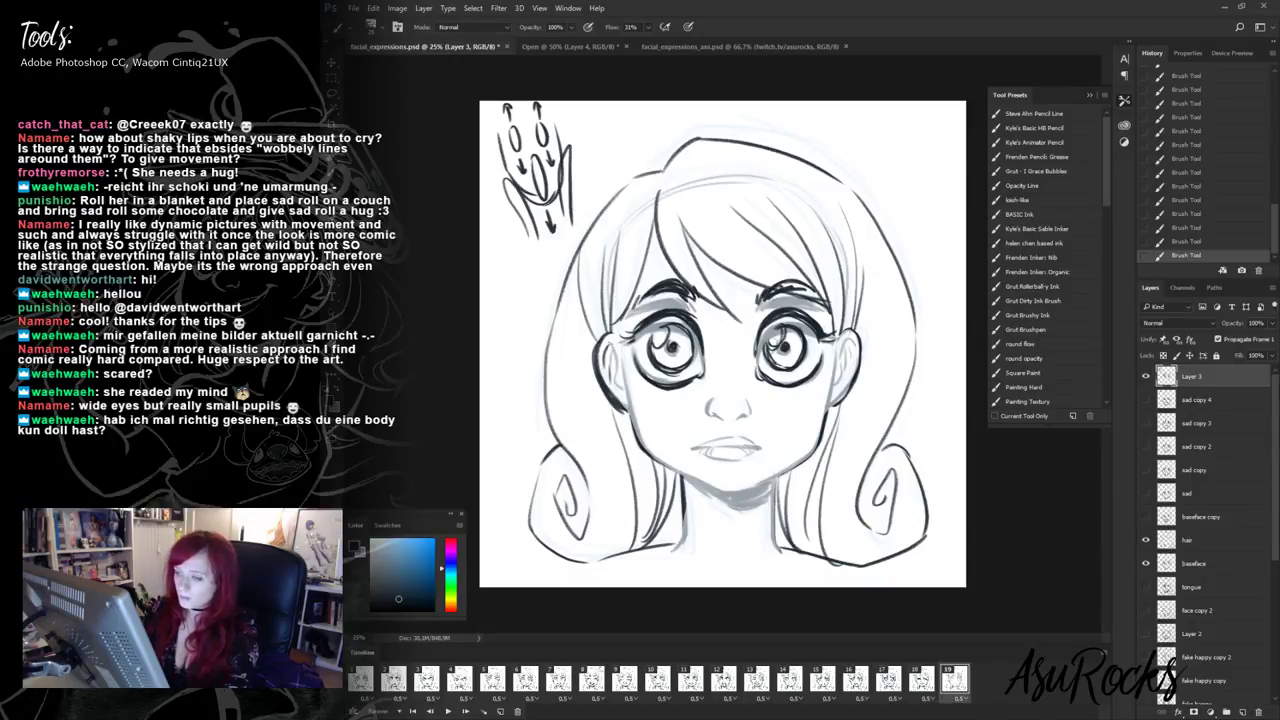
key("shift+alt+r")
left_click_drag(770, 292, 810, 287)
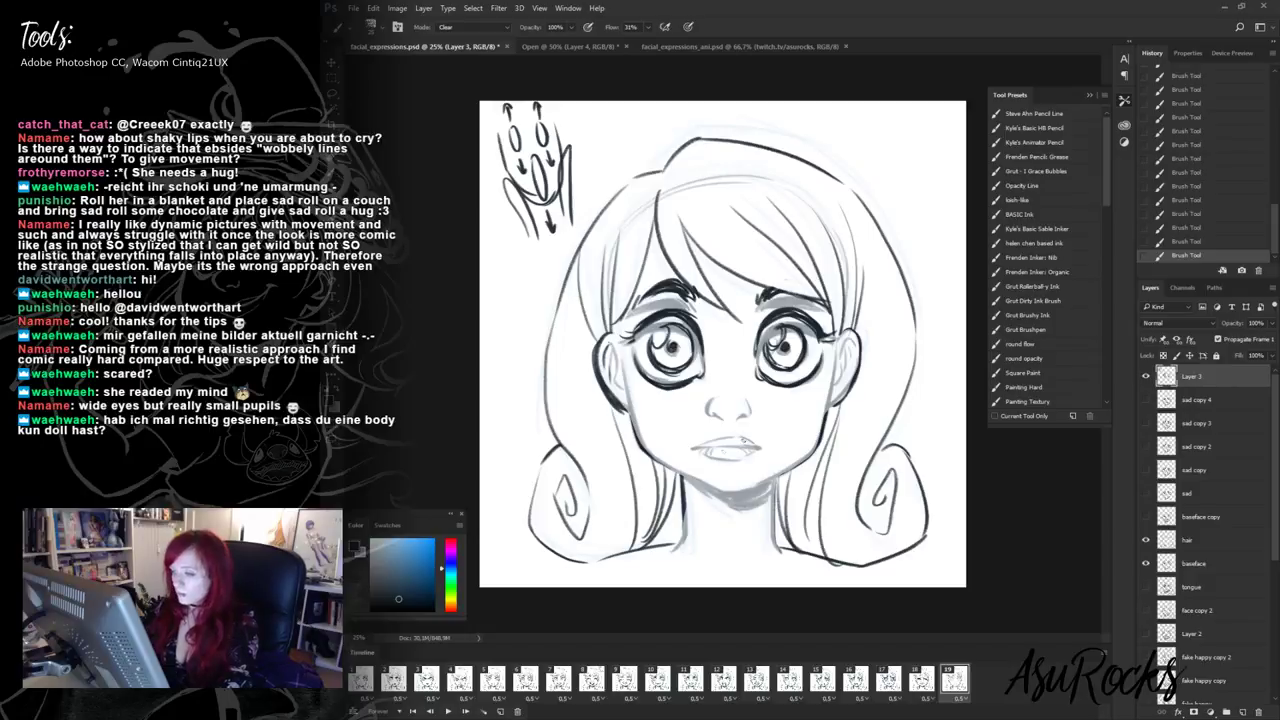
- Draw a slightly open, frightened mouth with dark lip outlines over the base face's lips and clean up its lines
key("shift+alt+n")
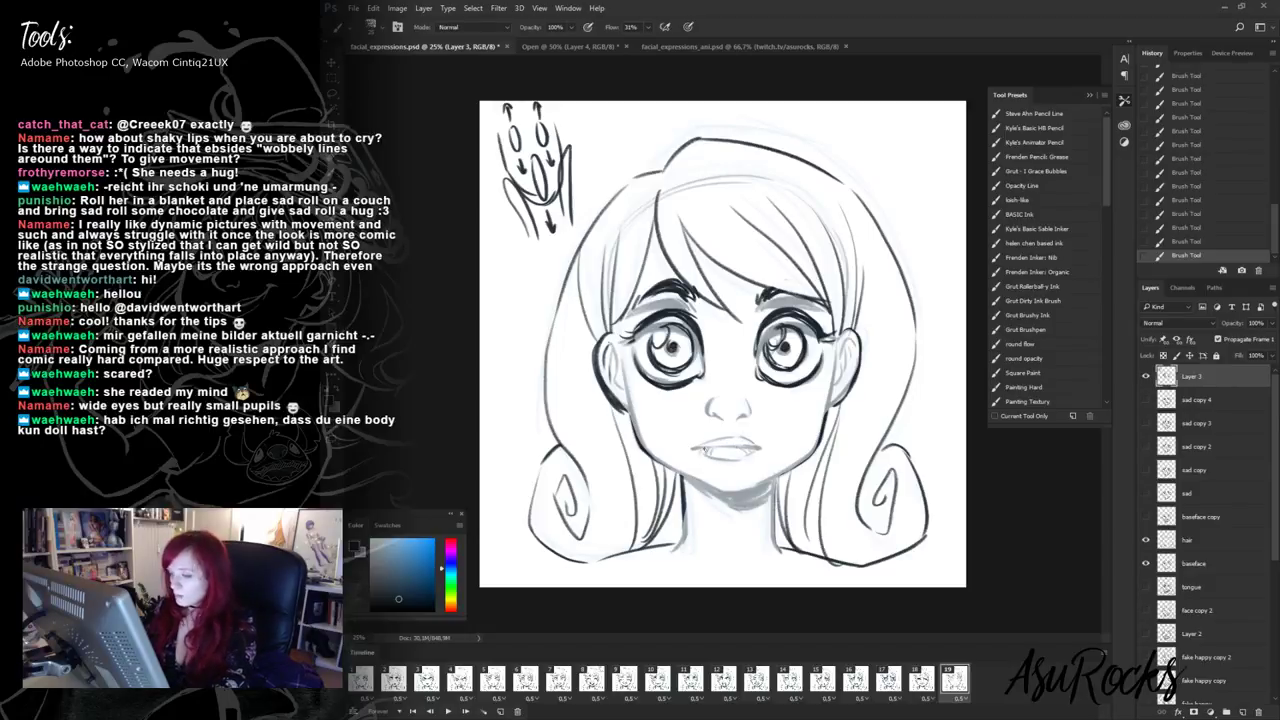
mouse_move(702, 452)
left_mouse_down()
mouse_move(764, 449)
mouse_move(714, 448)
mouse_move(746, 433)
mouse_move(766, 454)
mouse_move(722, 437)
mouse_move(692, 458)
mouse_move(769, 463)
mouse_move(732, 470)
mouse_move(750, 468)
mouse_move(730, 450)
mouse_move(746, 448)
mouse_move(716, 452)
mouse_move(755, 462)
mouse_move(692, 456)
mouse_move(770, 456)
left_mouse_up()
key("shift+alt+r")
key("shift+alt+n")
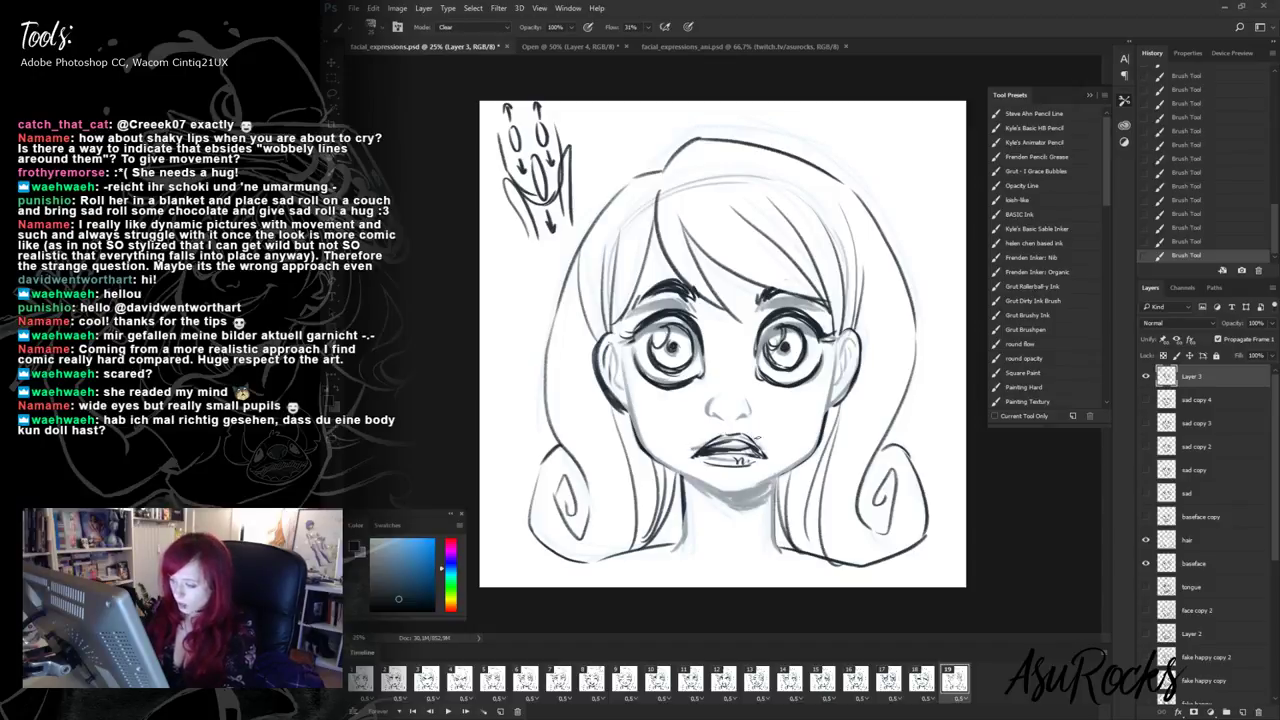
- On the baseface layer, lasso around both eyes with their brows and the mouth, and invert the selection
left_click(1188, 564)
key("l")
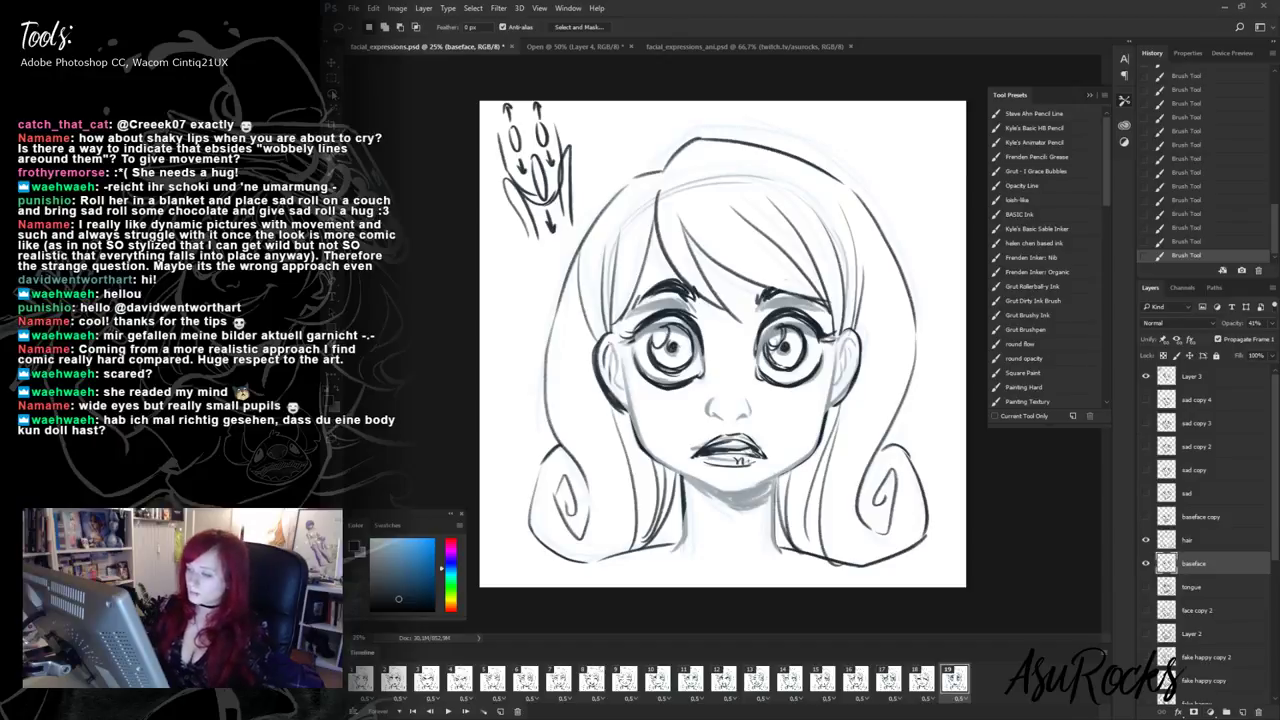
mouse_move(634, 293)
left_mouse_down()
mouse_move(622, 349)
mouse_move(647, 411)
mouse_move(690, 404)
mouse_move(734, 341)
mouse_move(700, 268)
left_mouse_up()
key("shift")
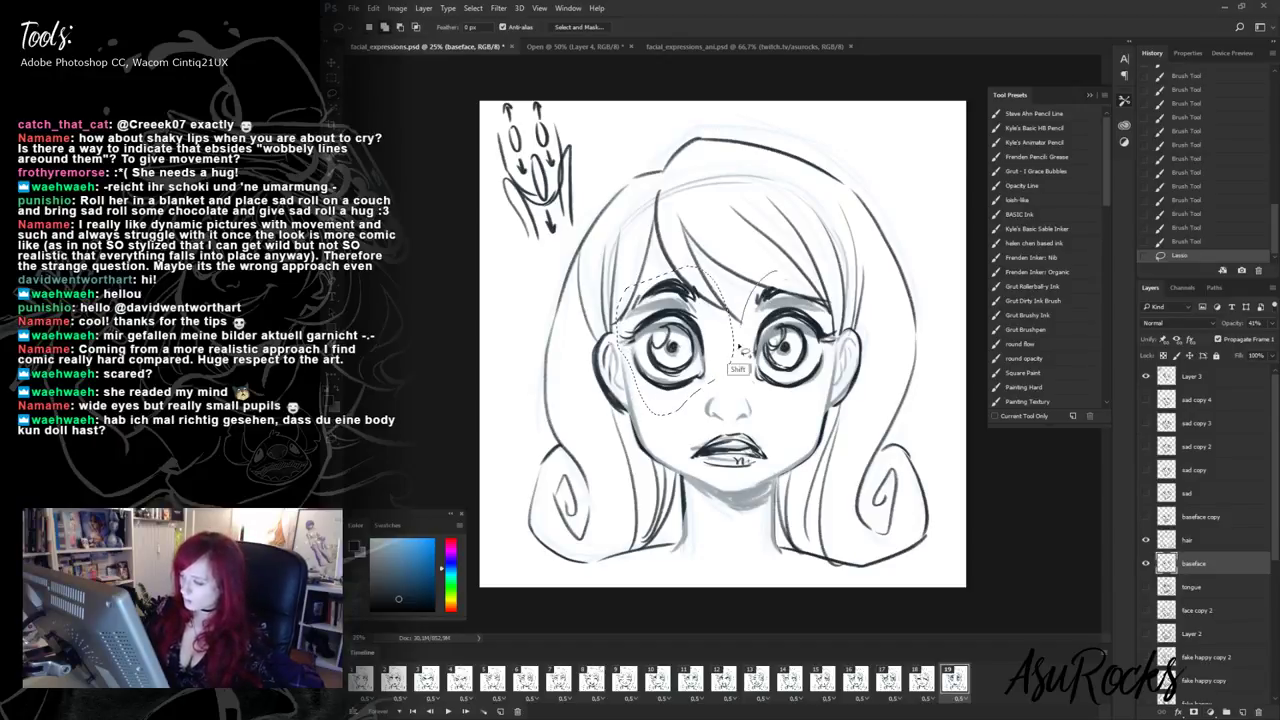
mouse_move(740, 345)
left_mouse_down()
mouse_move(815, 405)
mouse_move(845, 345)
mouse_move(795, 285)
mouse_move(781, 394)
left_mouse_up()
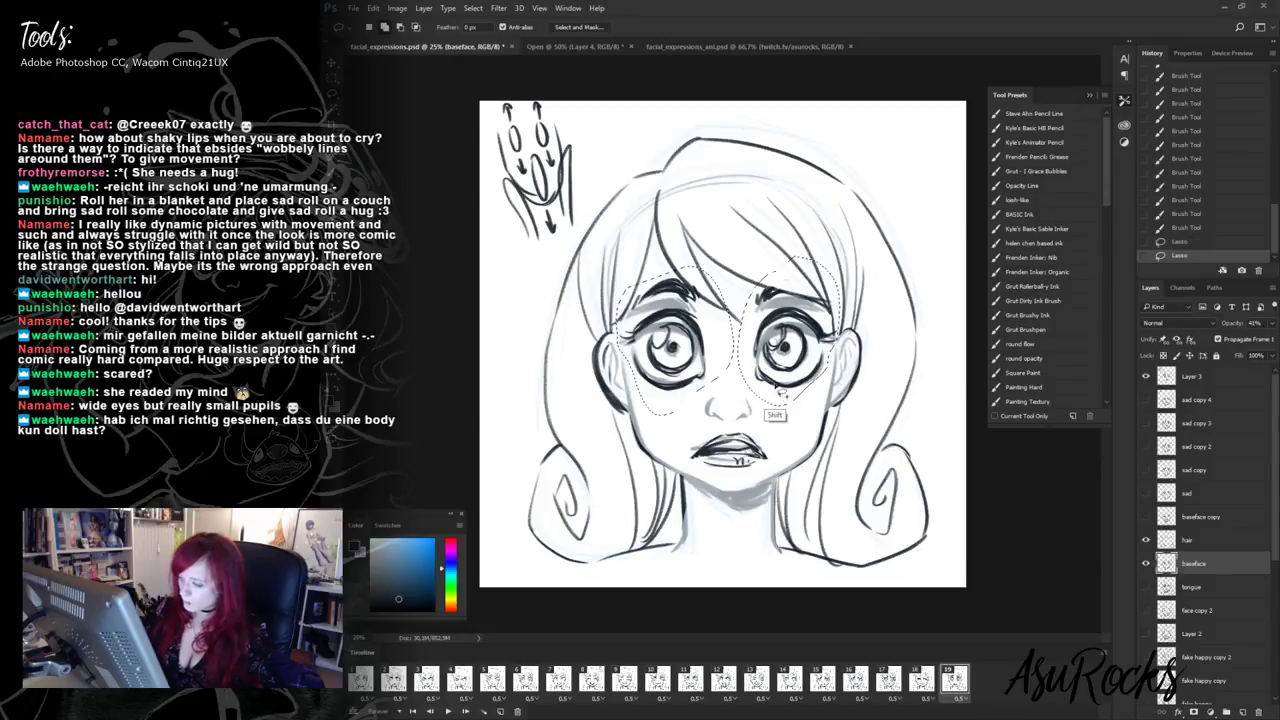
mouse_move(760, 440)
left_mouse_down()
mouse_move(683, 461)
mouse_move(745, 482)
mouse_move(780, 425)
mouse_move(757, 460)
left_mouse_up()
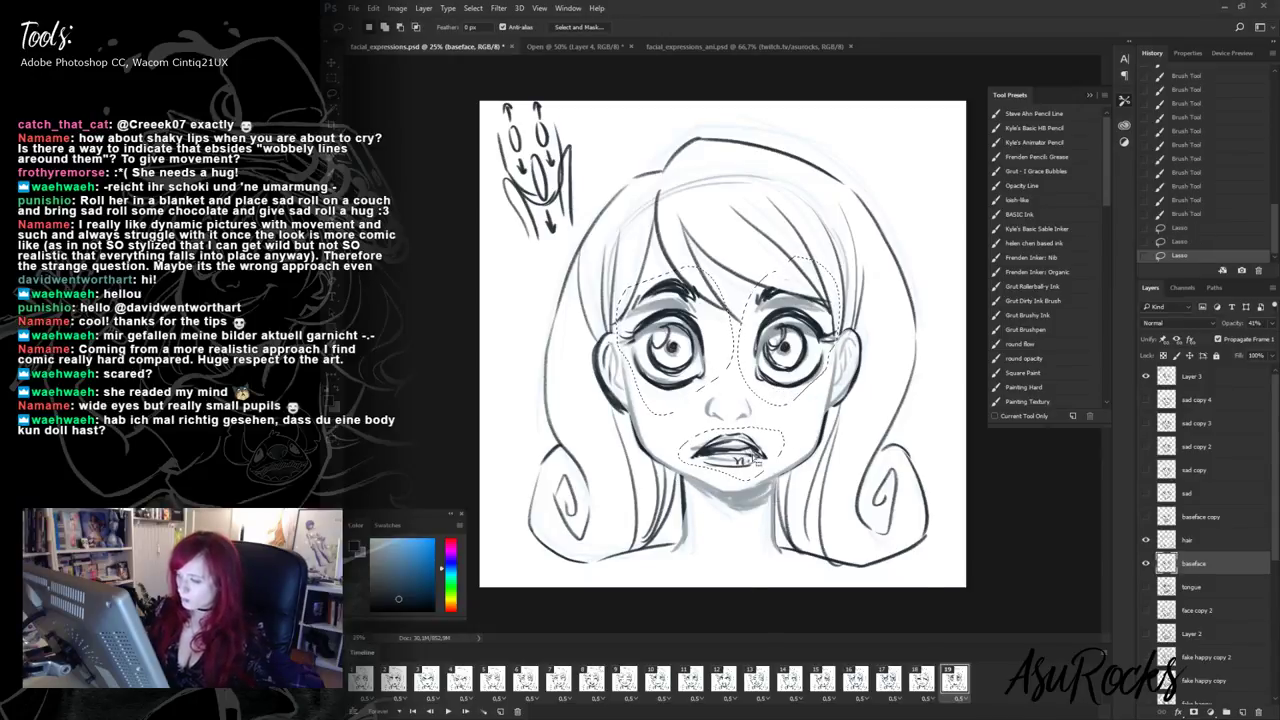
right_click(757, 460)
left_click(810, 474)
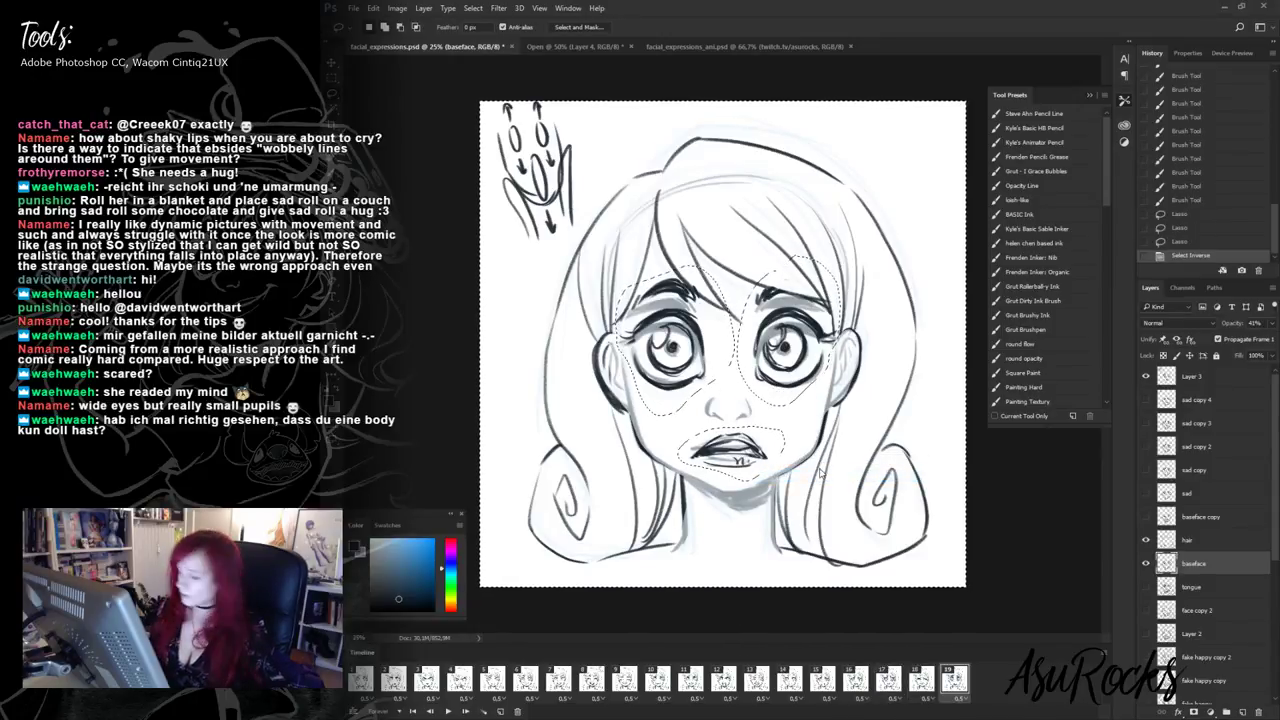
- Copy the selected base face parts in place onto a new layer, hide baseface, and merge Layer 3 down into the new layer
key("ctrl+c")
key("ctrl+shift+v")
left_click(1146, 586)
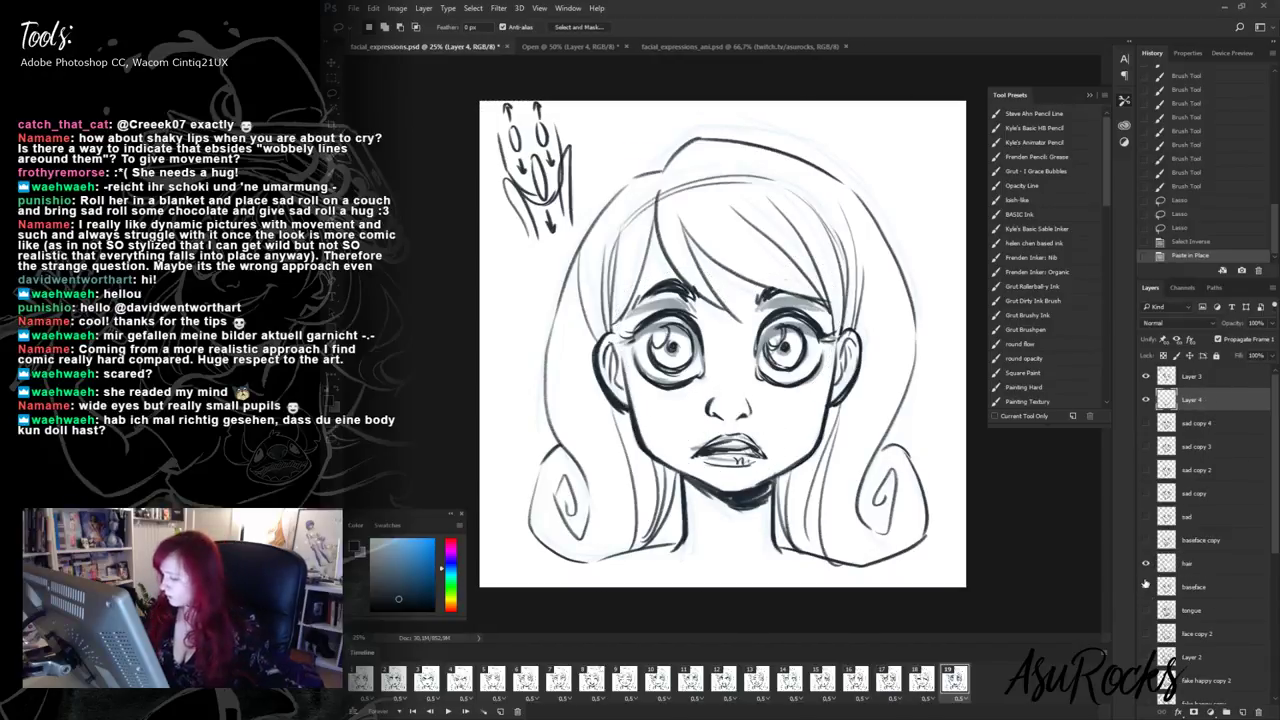
left_click(1195, 377)
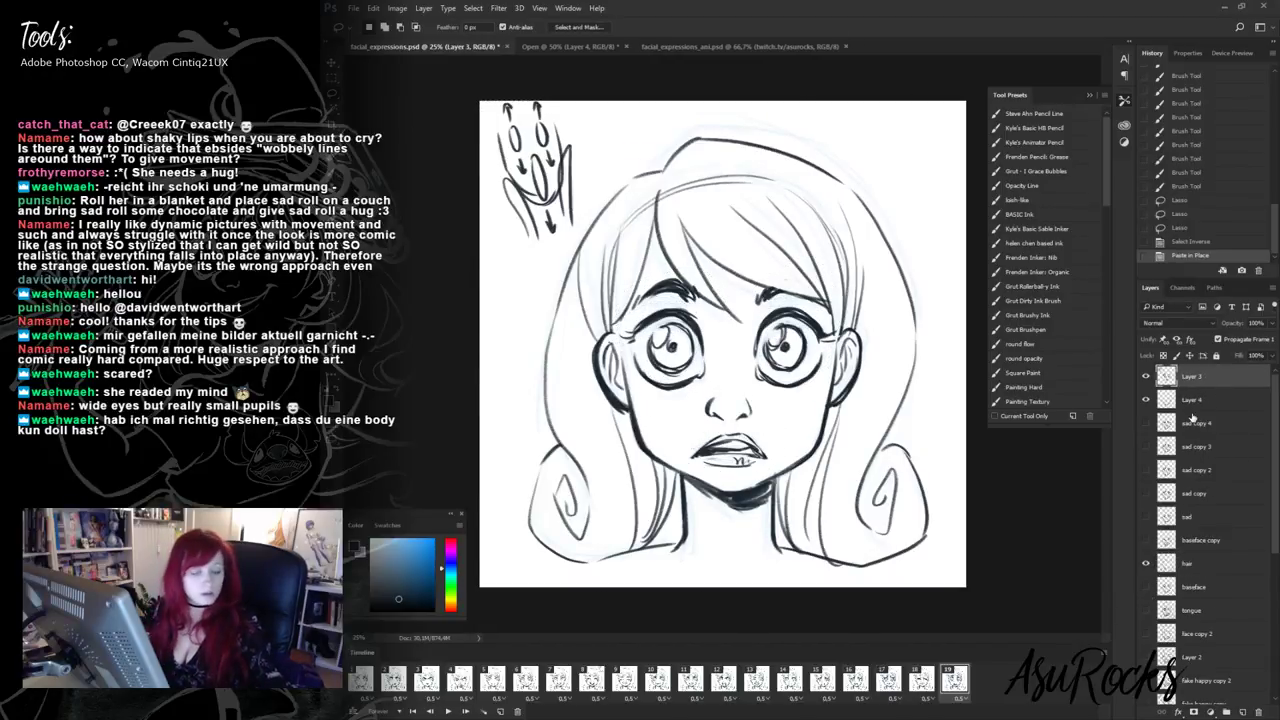
key("ctrl+e")
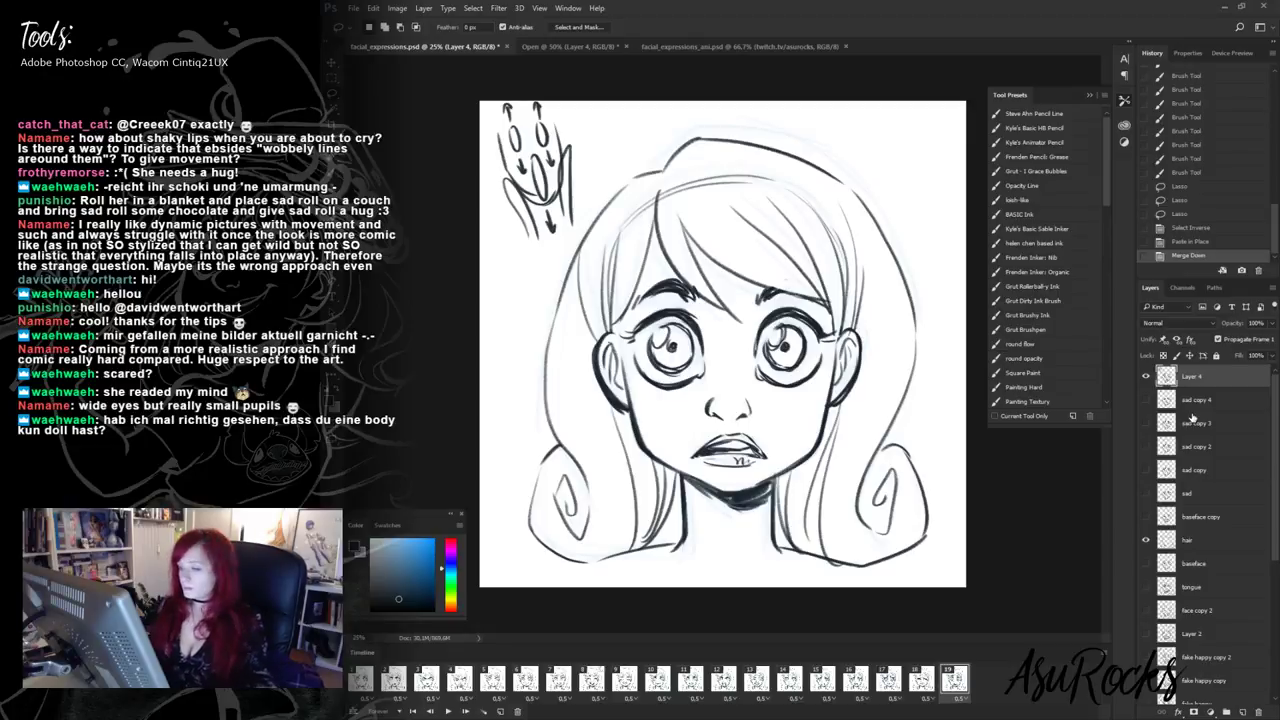
- Clean up the right eye's lower outer edge and reinforce the left eye's lower outer edge with the brush
key("e")
left_click_drag(816, 366, 807, 386)
left_click(808, 375)
key("shift+alt+n")
mouse_move(650, 384)
left_mouse_down()
mouse_move(676, 388)
mouse_move(654, 386)
mouse_move(642, 356)
left_mouse_up()
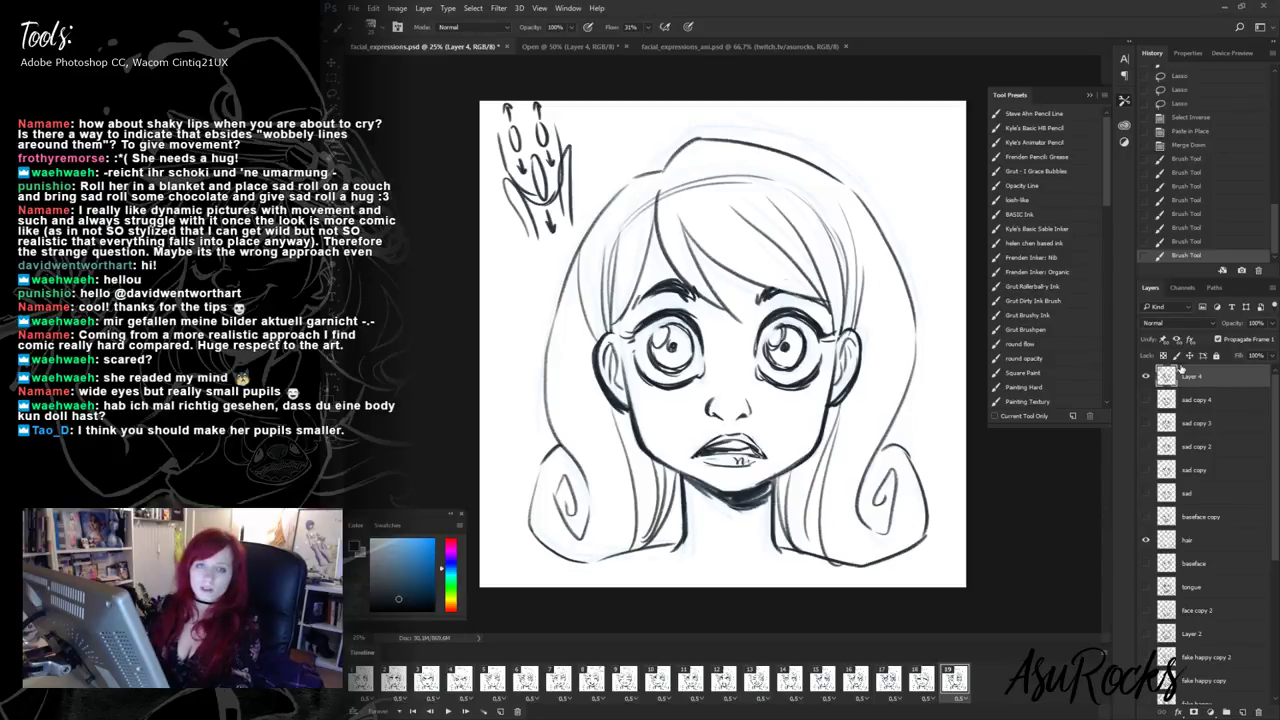
- Draw short tired creases beneath both eyes and tidy the one under the left eye
left_click_drag(701, 353, 707, 365)
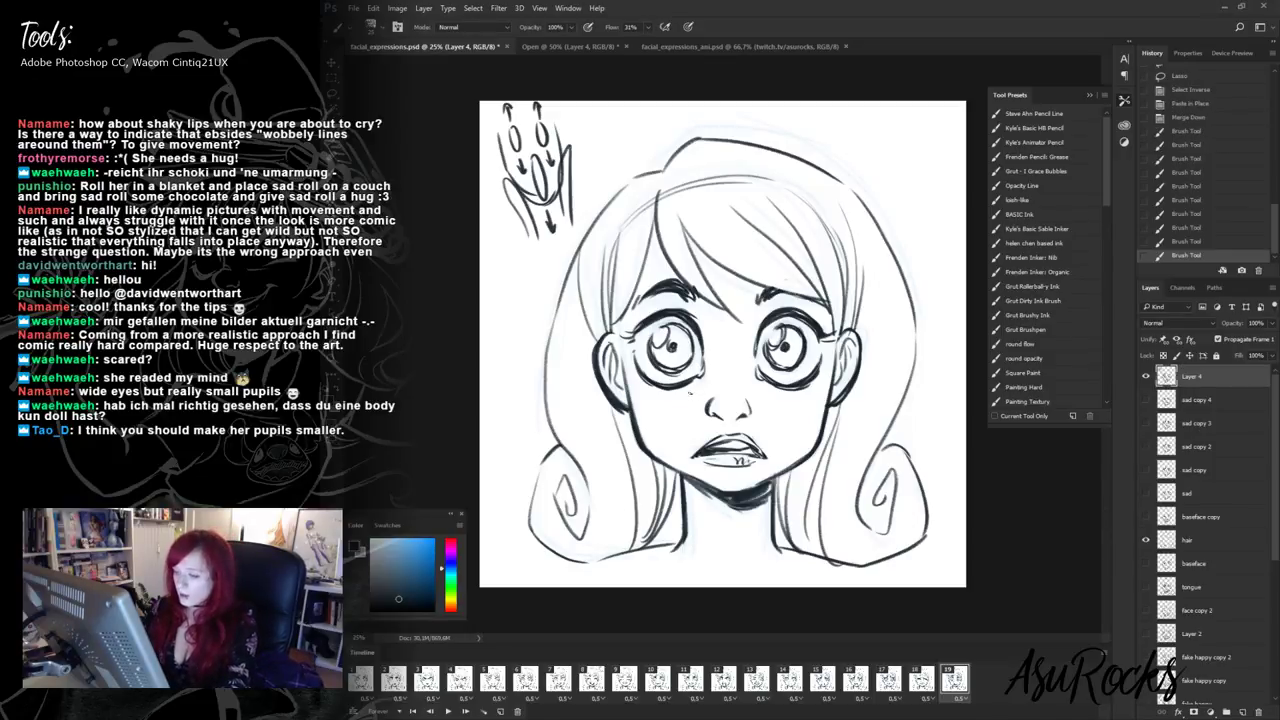
mouse_move(672, 384)
left_mouse_down()
mouse_move(700, 399)
mouse_move(788, 398)
left_mouse_up()
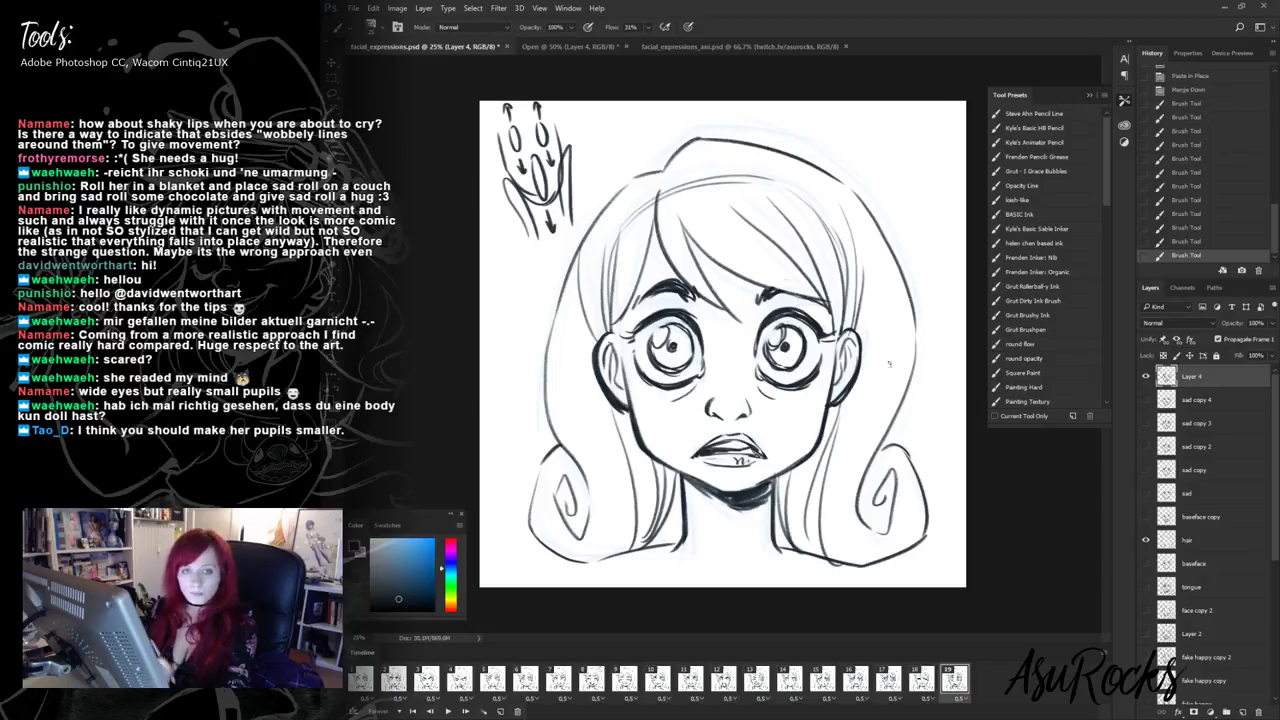
key("alt+shift+r")
left_click_drag(664, 403, 678, 406)
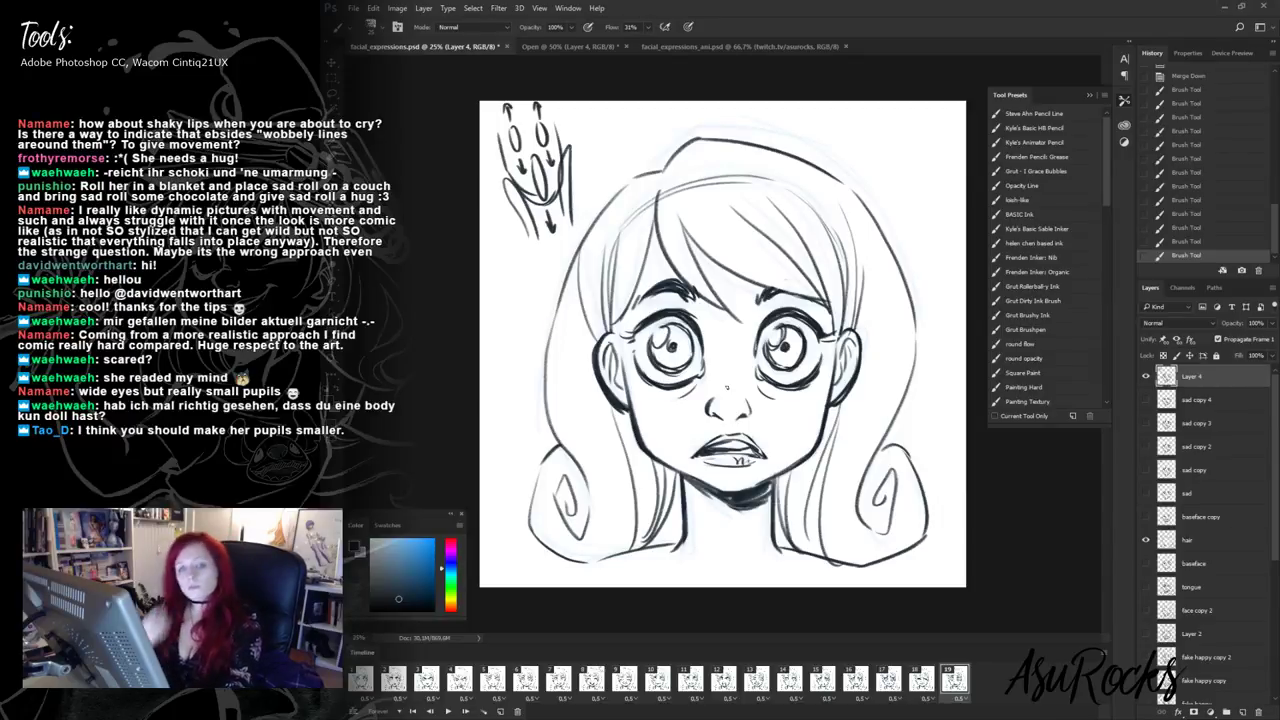
- Duplicate frame 19, duplicate Layer 4 for the new frame, and hide the original Layer 4
left_click(500, 711)
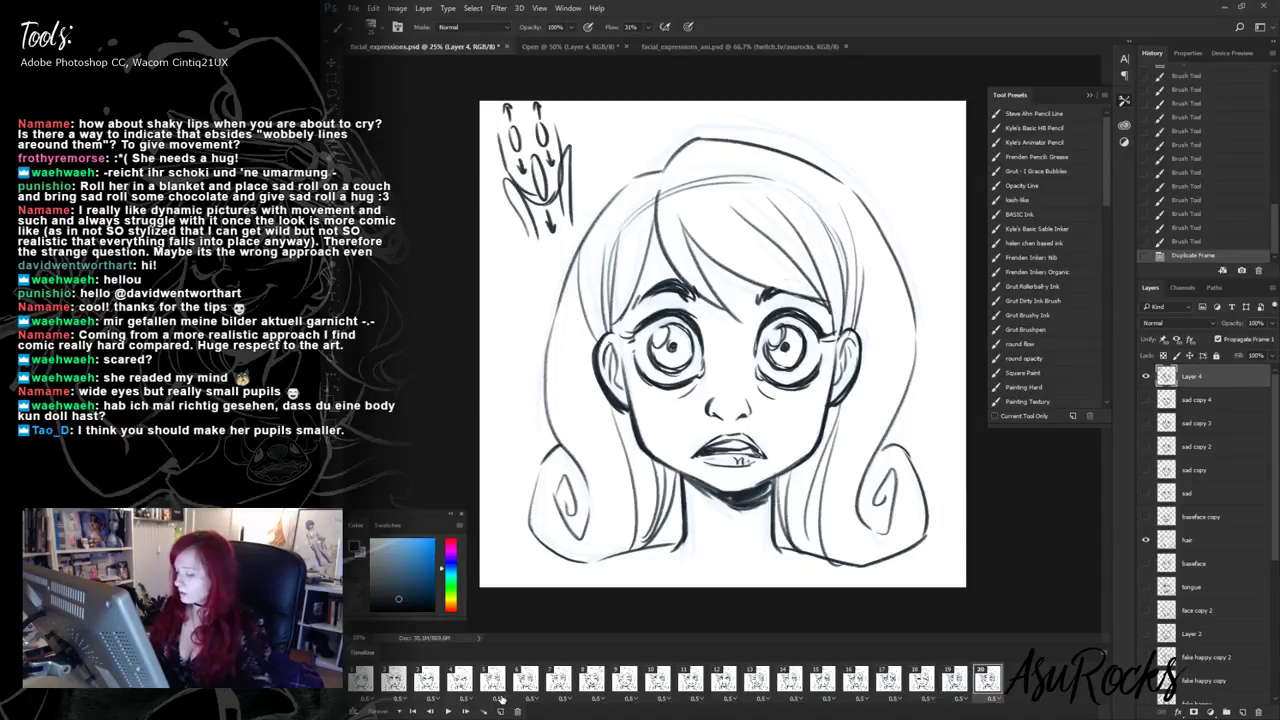
right_click(1208, 376)
left_click(1080, 220)
key("Return")
left_click(1146, 399)
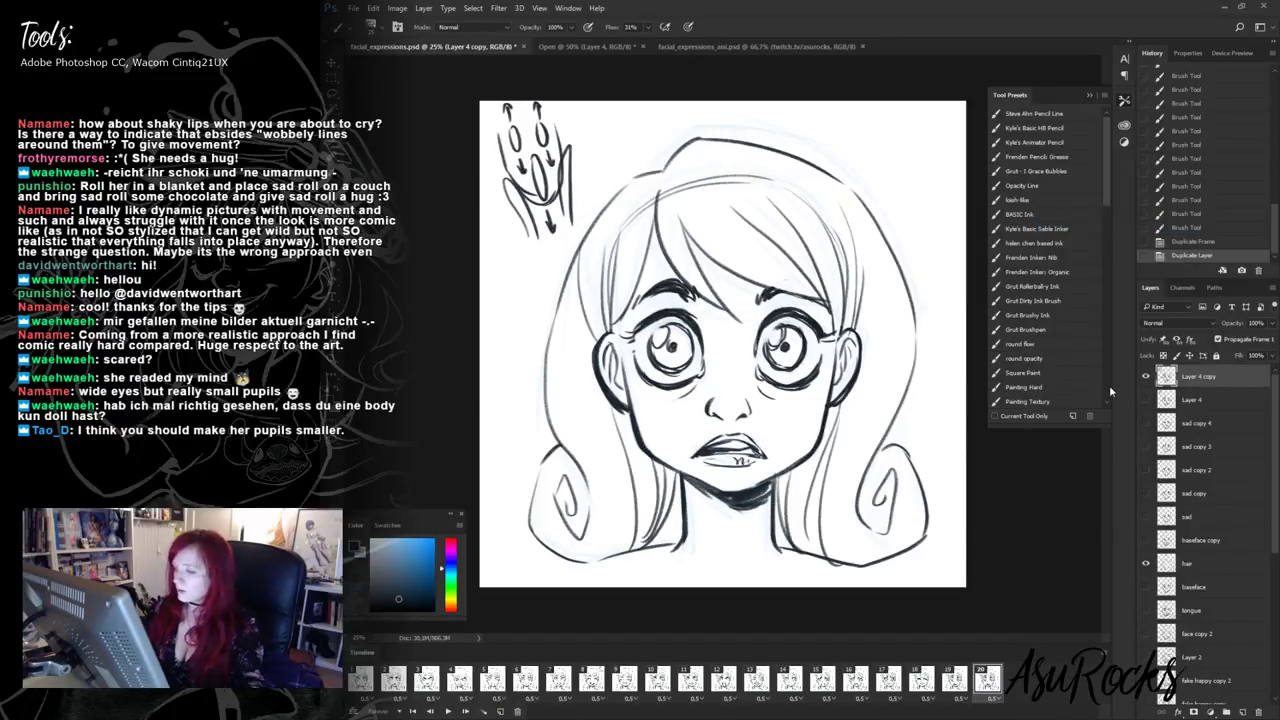
- Erase the worried eyebrows on the copied face and draw angry ones slanting down toward the nose
key("shift+alt+r")
mouse_move(670, 272)
left_mouse_down()
mouse_move(642, 298)
mouse_move(784, 292)
left_mouse_up()
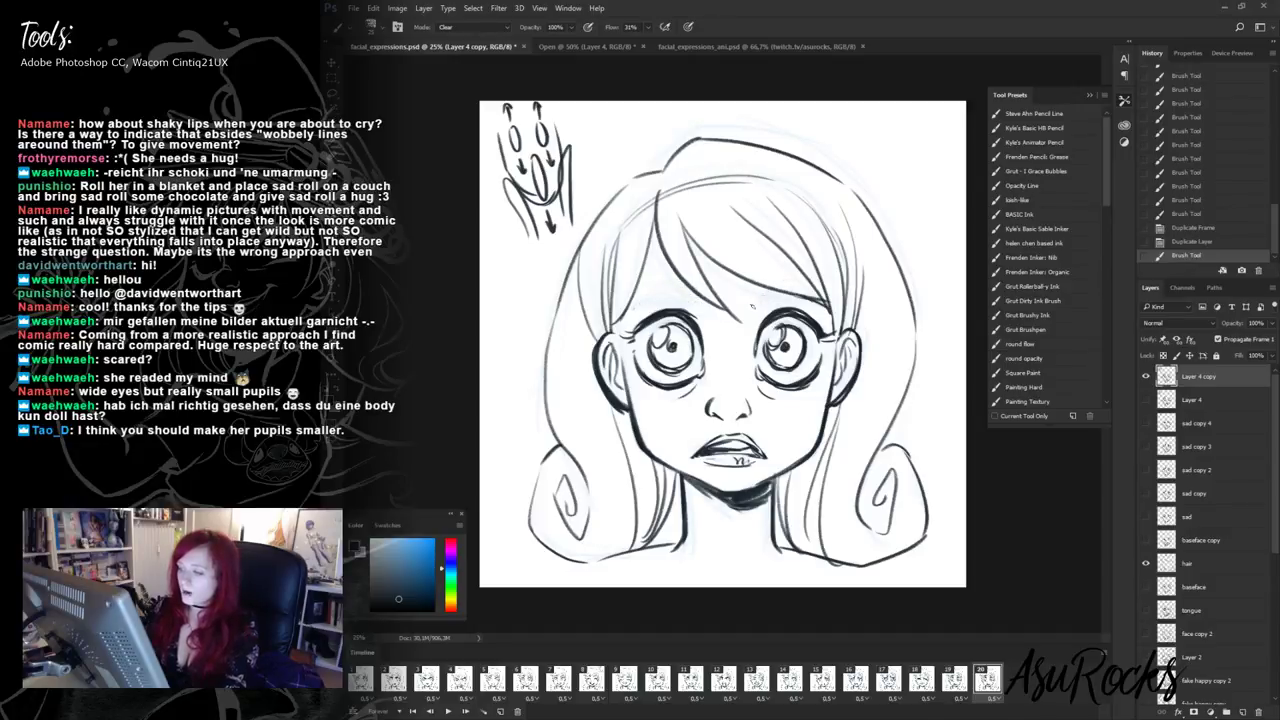
key("shift+alt+n")
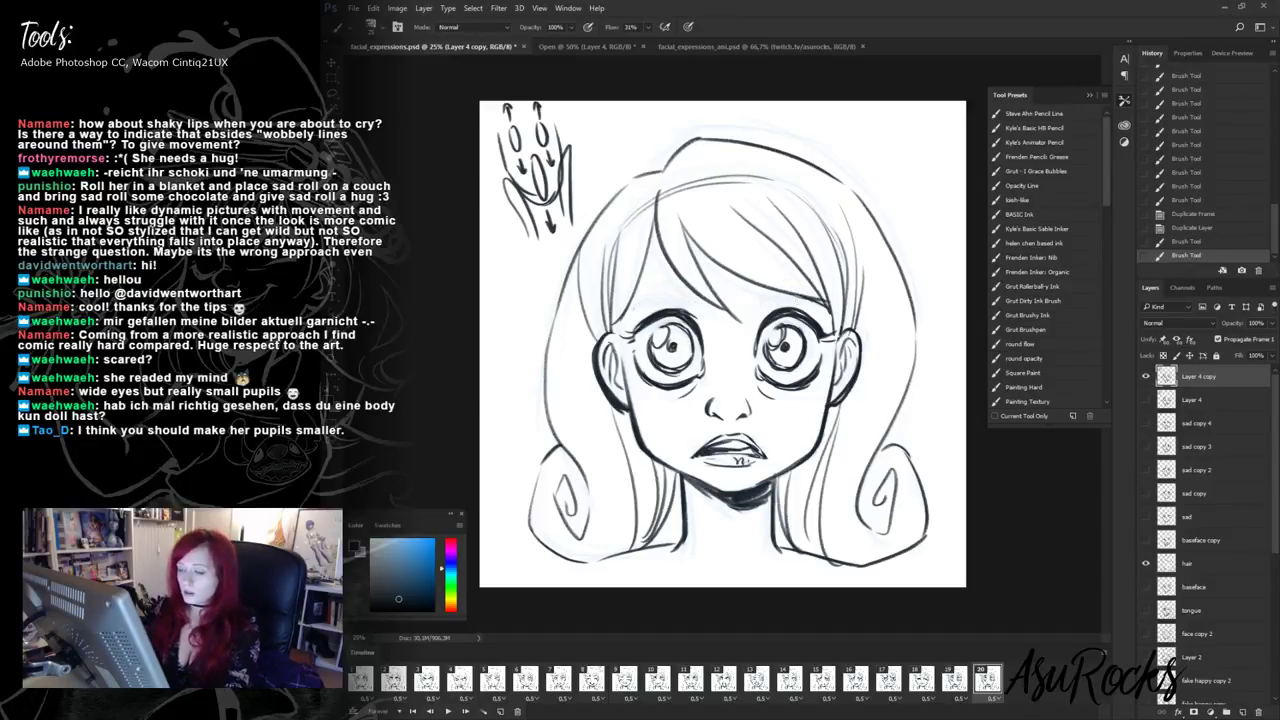
mouse_move(634, 310)
left_mouse_down()
mouse_move(664, 284)
mouse_move(694, 286)
mouse_move(696, 312)
left_mouse_up()
mouse_move(660, 294)
left_mouse_down()
mouse_move(700, 310)
mouse_move(688, 306)
mouse_move(794, 298)
left_mouse_up()
left_click_drag(788, 300, 800, 292)
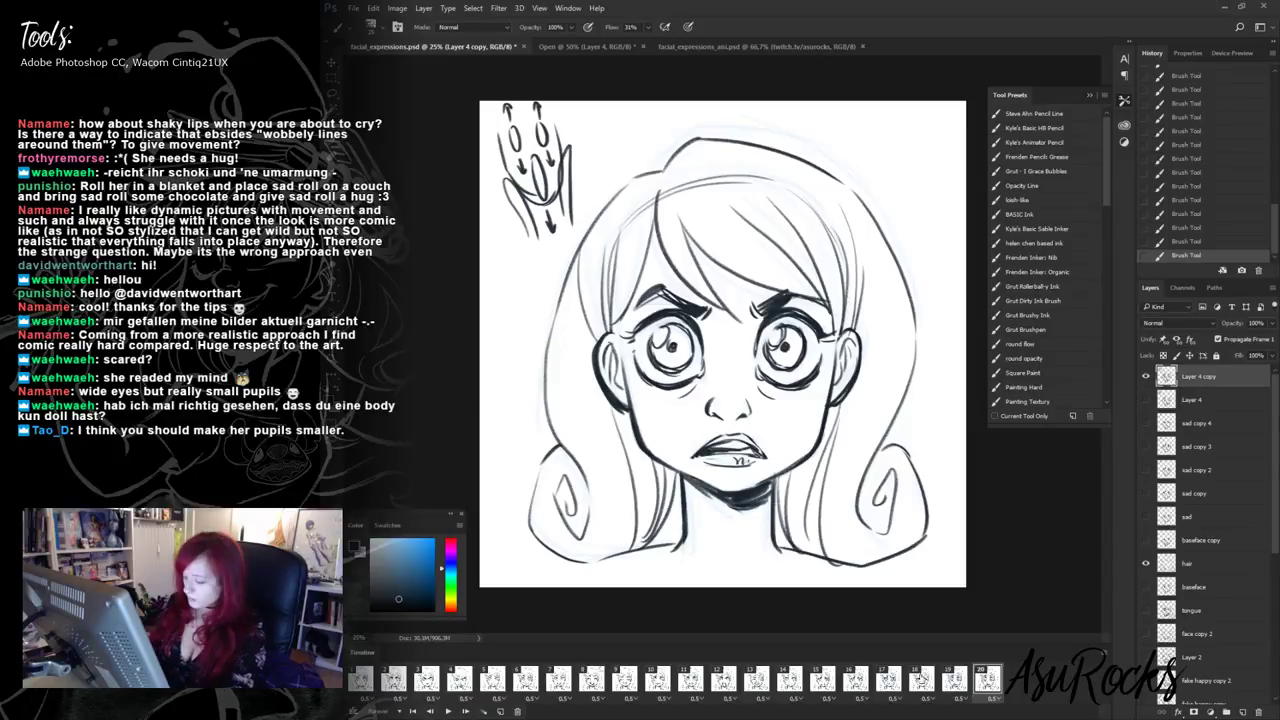
- Switch between frames 19 and 20 to compare the worried and angry eyebrows
left_click(955, 680)
left_click(988, 680)
left_click(955, 680)
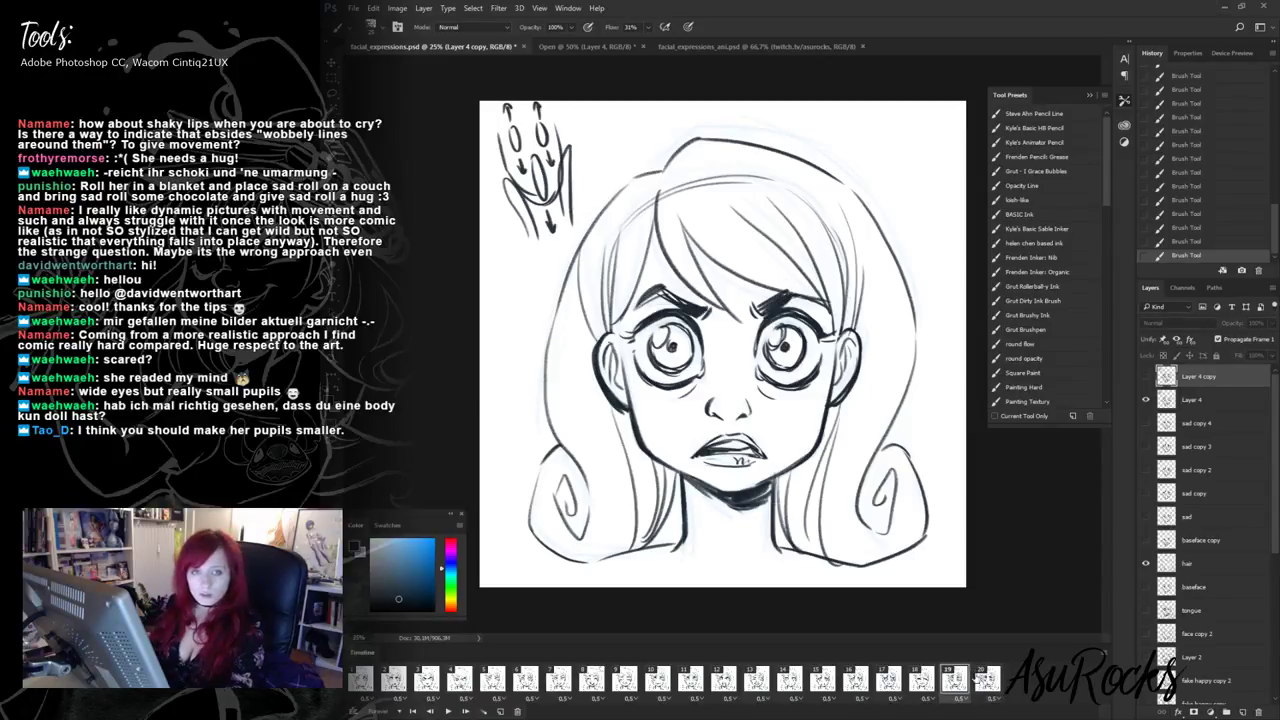
left_click(988, 680)
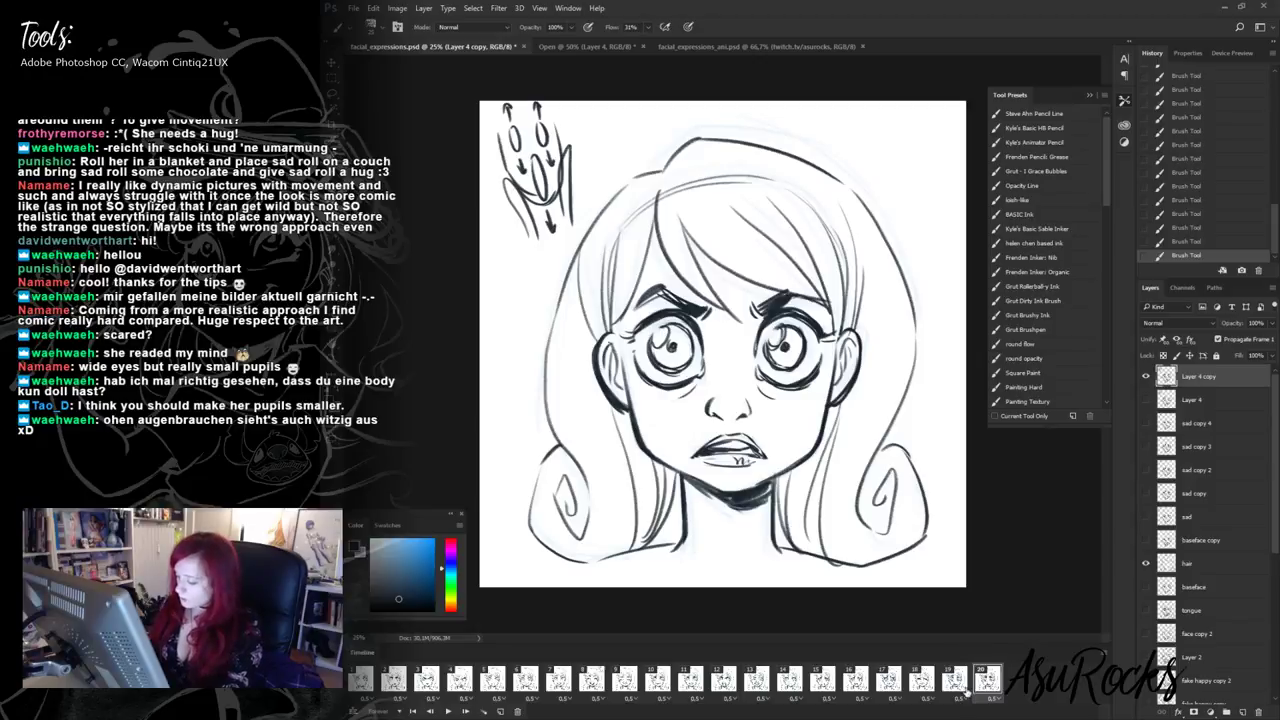
- Duplicate frame 19 again and duplicate Layer 4 for another version of the scared face
left_click(956, 682)
left_click(502, 711)
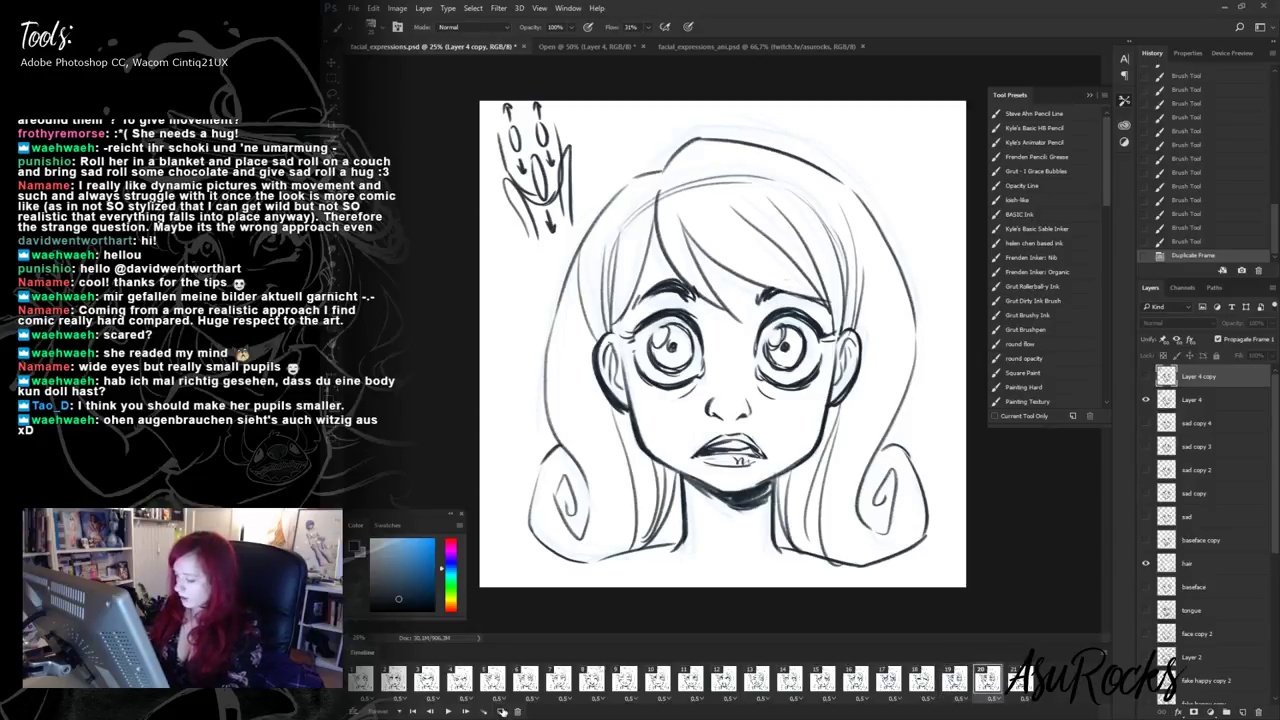
left_click(1200, 399)
right_click(1224, 400)
left_click(1114, 228)
key("Return")
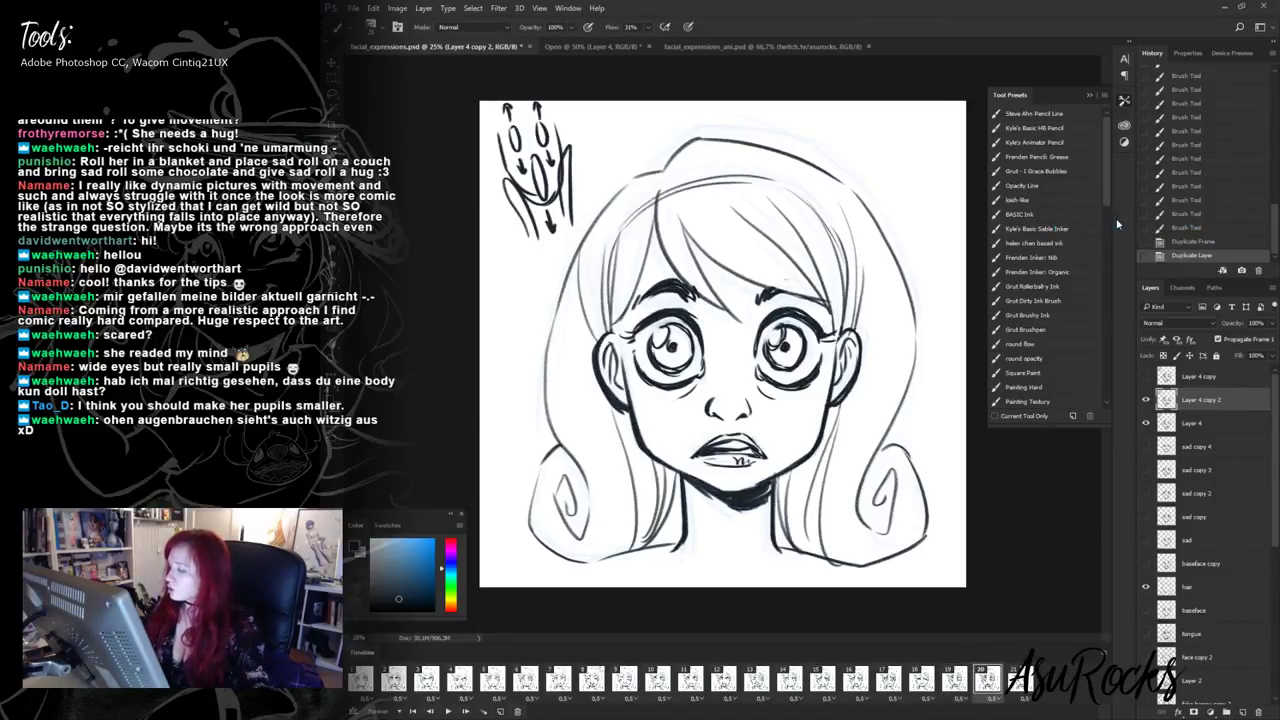
- Clear the irises and pupils from both eyes on Layer 4 copy 2
key("shift+alt+r")
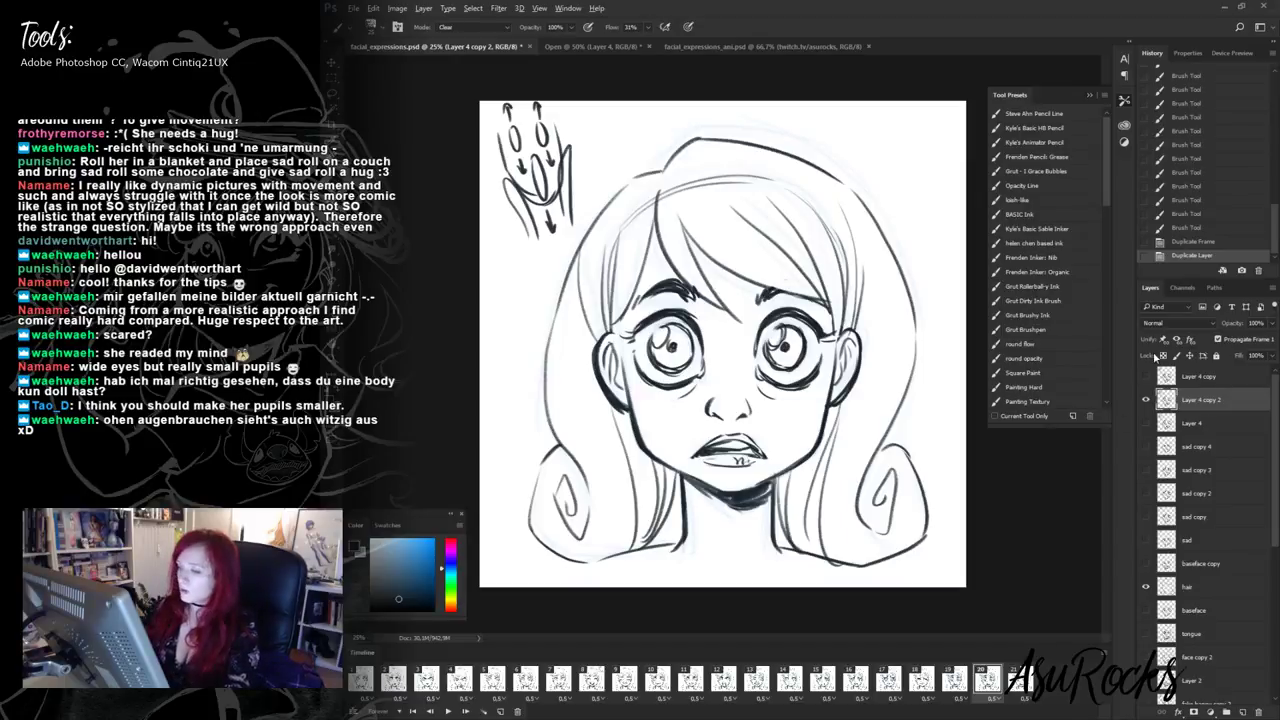
mouse_move(668, 326)
left_mouse_down()
mouse_move(650, 362)
mouse_move(678, 324)
mouse_move(690, 356)
mouse_move(680, 326)
mouse_move(676, 376)
left_mouse_up()
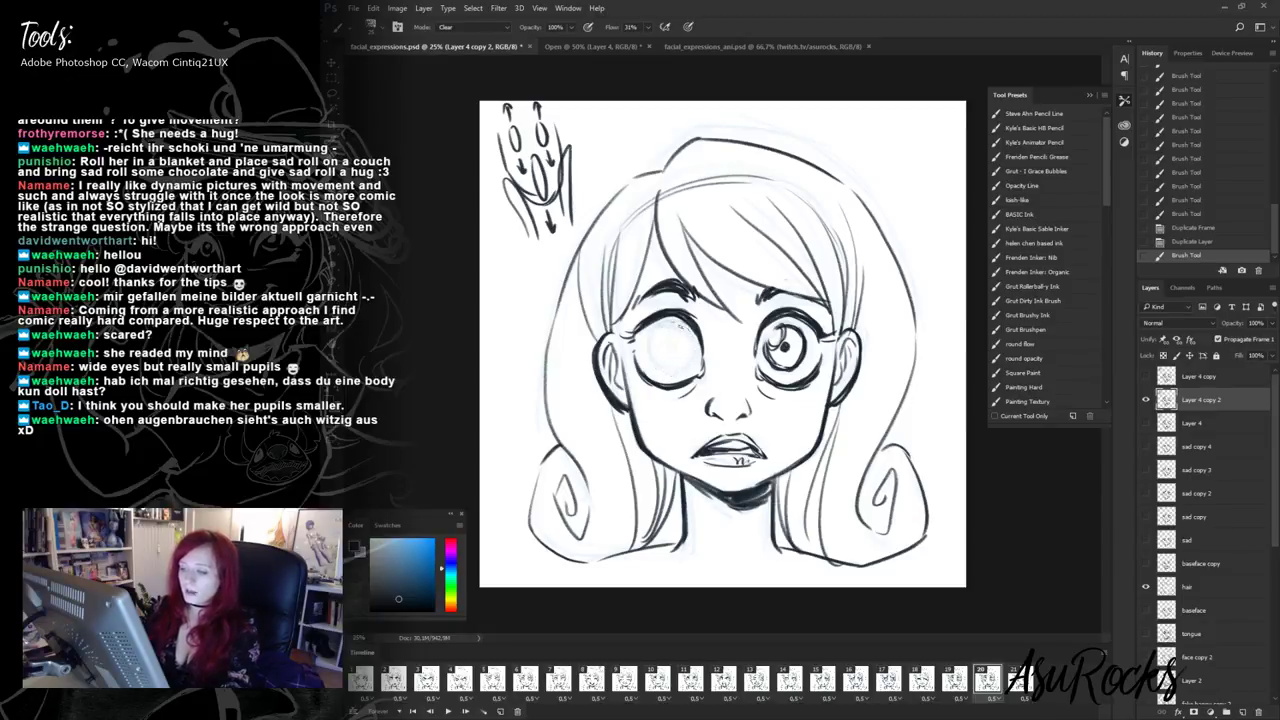
mouse_move(786, 330)
left_mouse_down()
mouse_move(774, 364)
mouse_move(800, 350)
mouse_move(790, 326)
mouse_move(804, 340)
mouse_move(790, 340)
left_mouse_up()
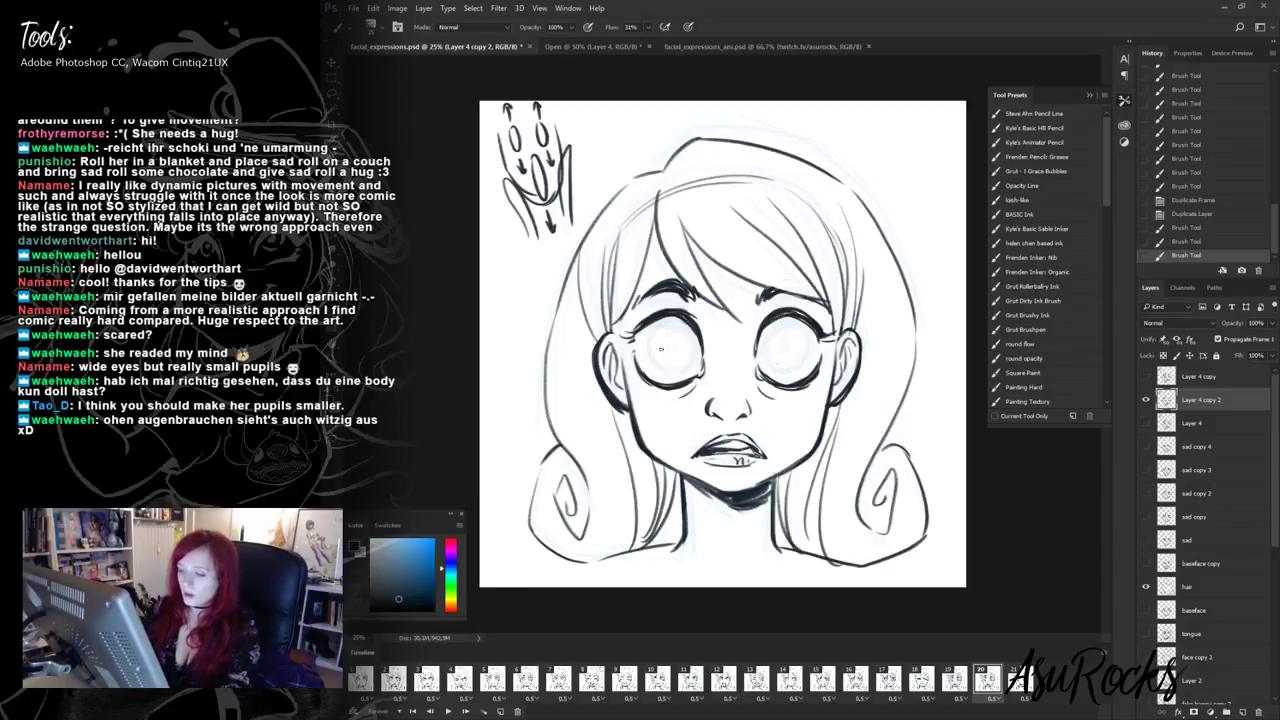
- Draw smaller irises with small dark pupils and highlights in both eyes, and refine the iris outlines
key("shift+alt+n")
mouse_move(668, 334)
left_mouse_down()
mouse_move(666, 362)
mouse_move(683, 364)
mouse_move(672, 366)
mouse_move(690, 346)
left_mouse_up()
mouse_move(778, 338)
left_mouse_down()
mouse_move(772, 366)
mouse_move(796, 332)
mouse_move(792, 362)
left_mouse_up()
left_click_drag(770, 330, 788, 356)
key("alt+shift+r")
key("shift+alt+n")
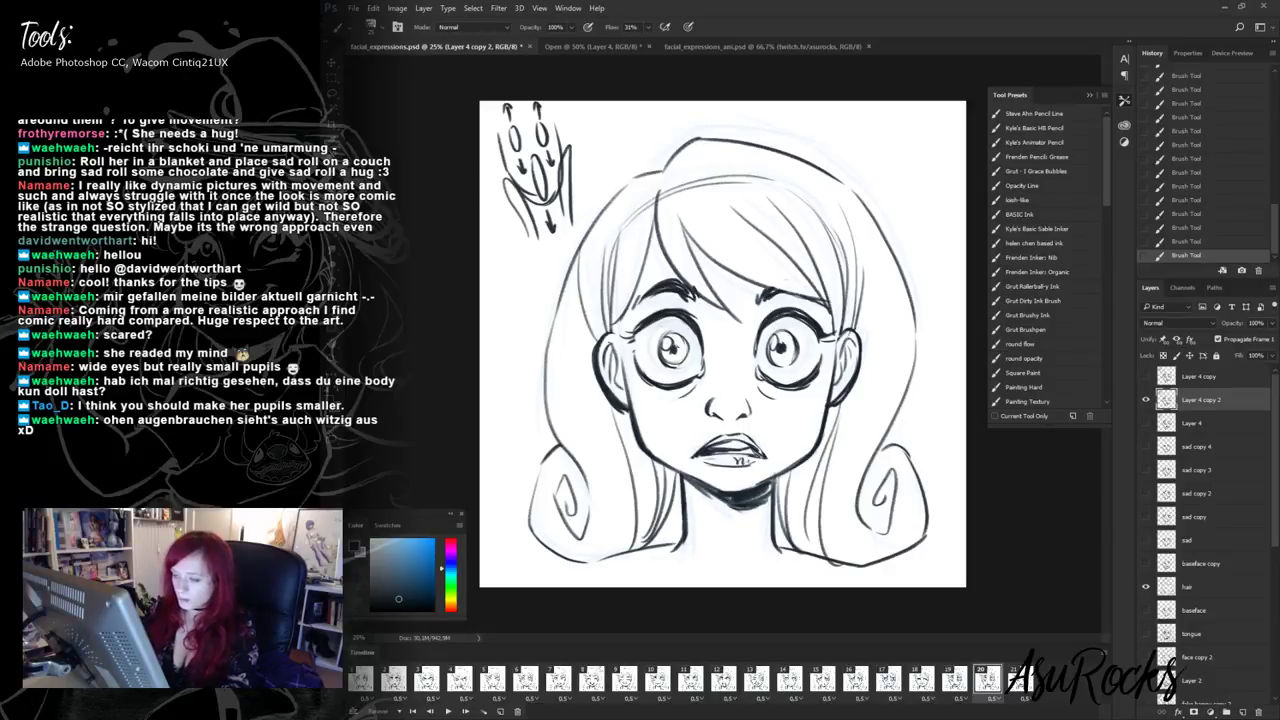
left_click_drag(670, 366, 684, 360)
left_click_drag(684, 348, 692, 360)
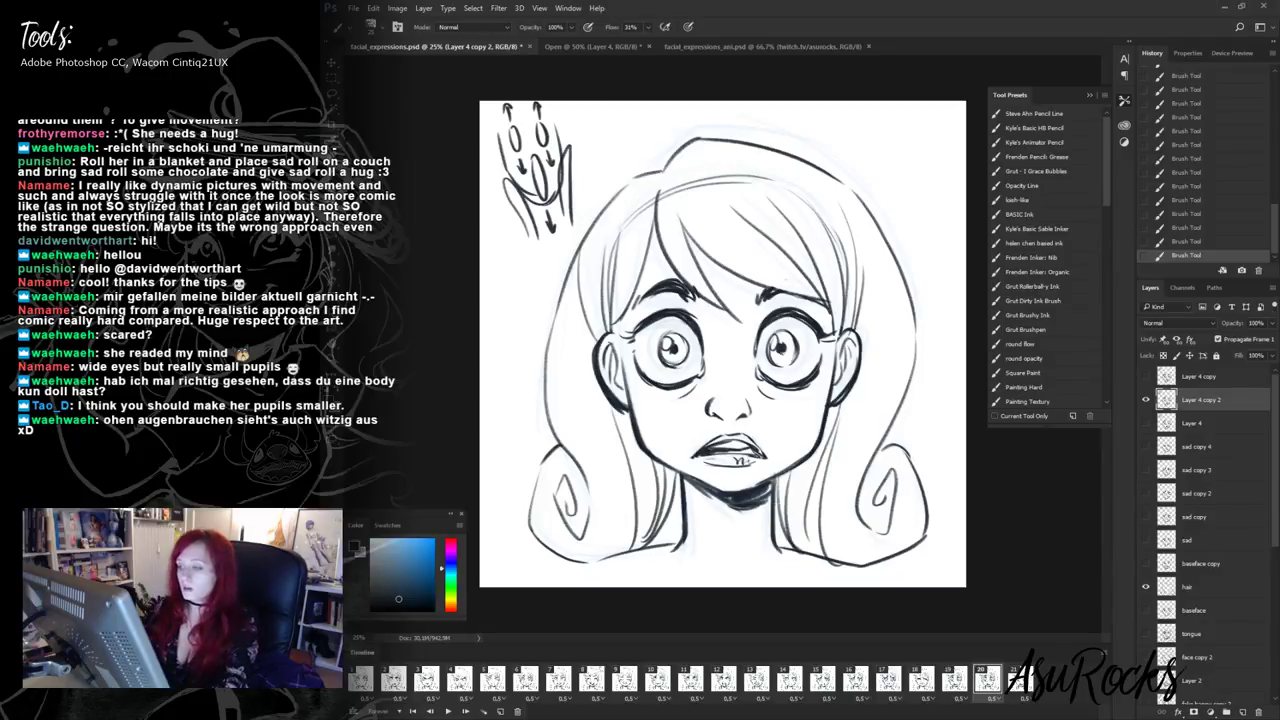
left_click_drag(770, 364, 794, 328)
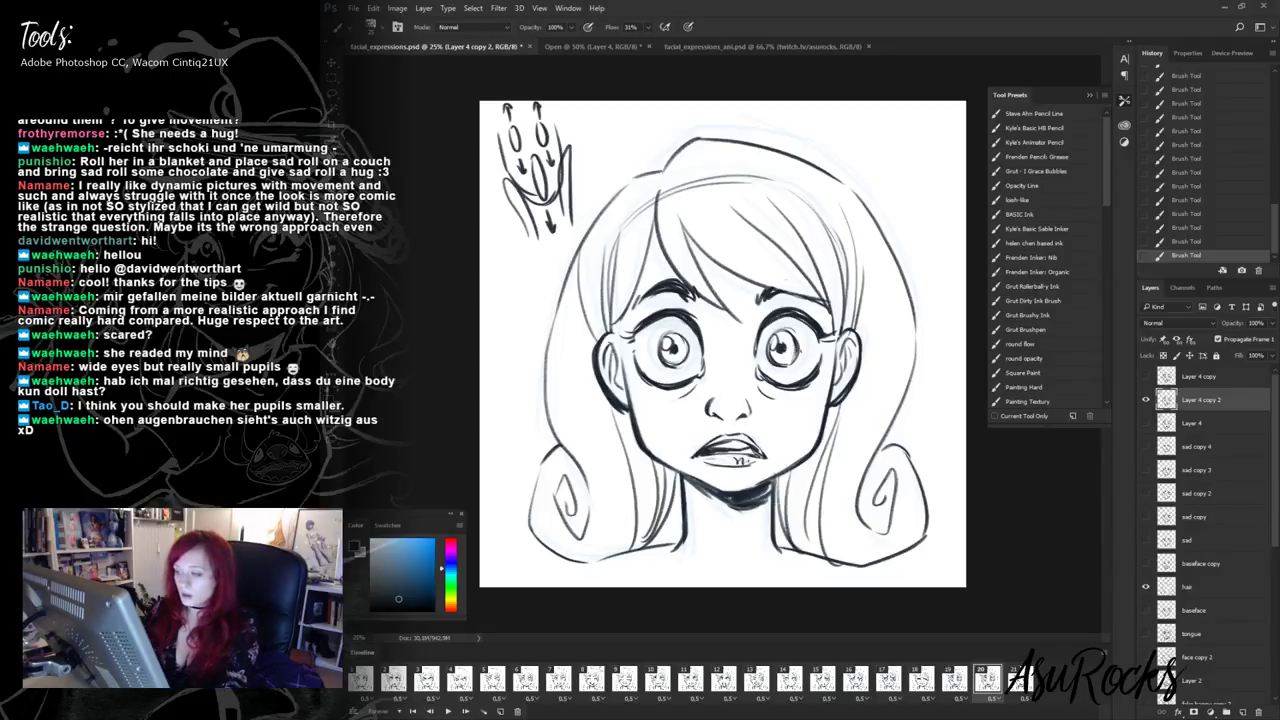
- Move the small-iris frame behind the angry-eyebrow frame and touch up the left eye's outer edge
left_click_drag(988, 681, 1022, 683)
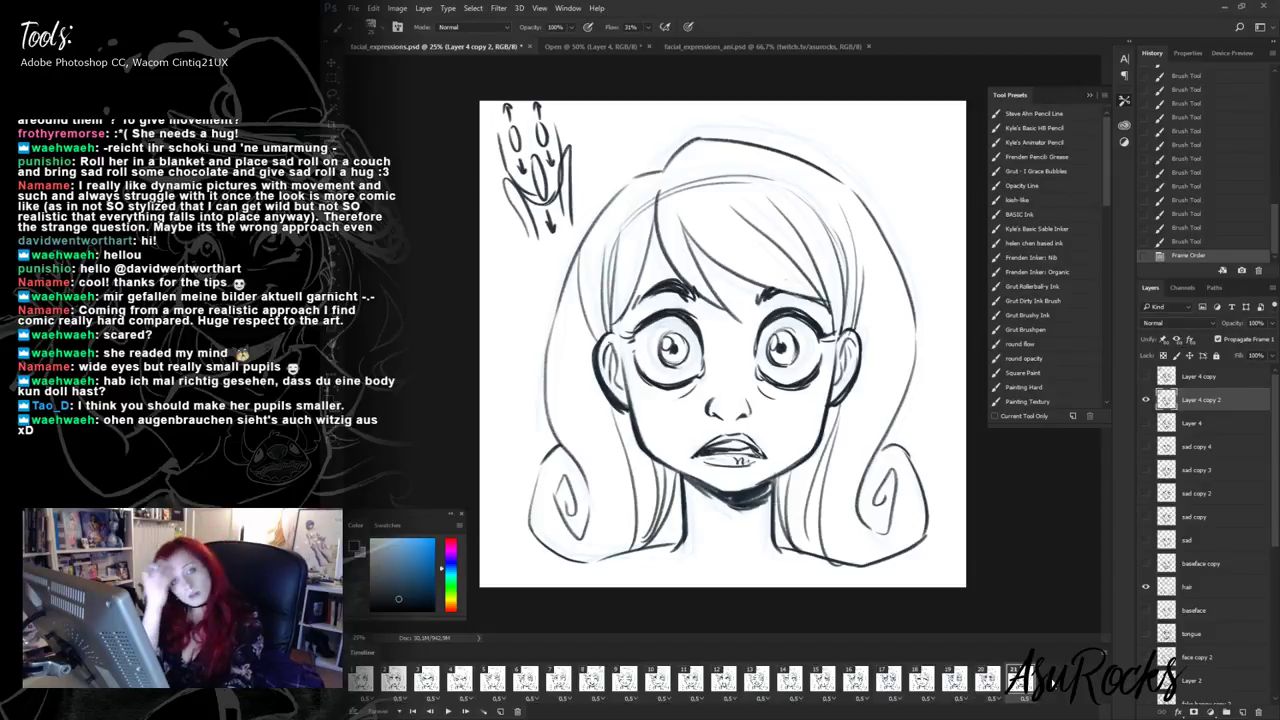
left_click(654, 334)
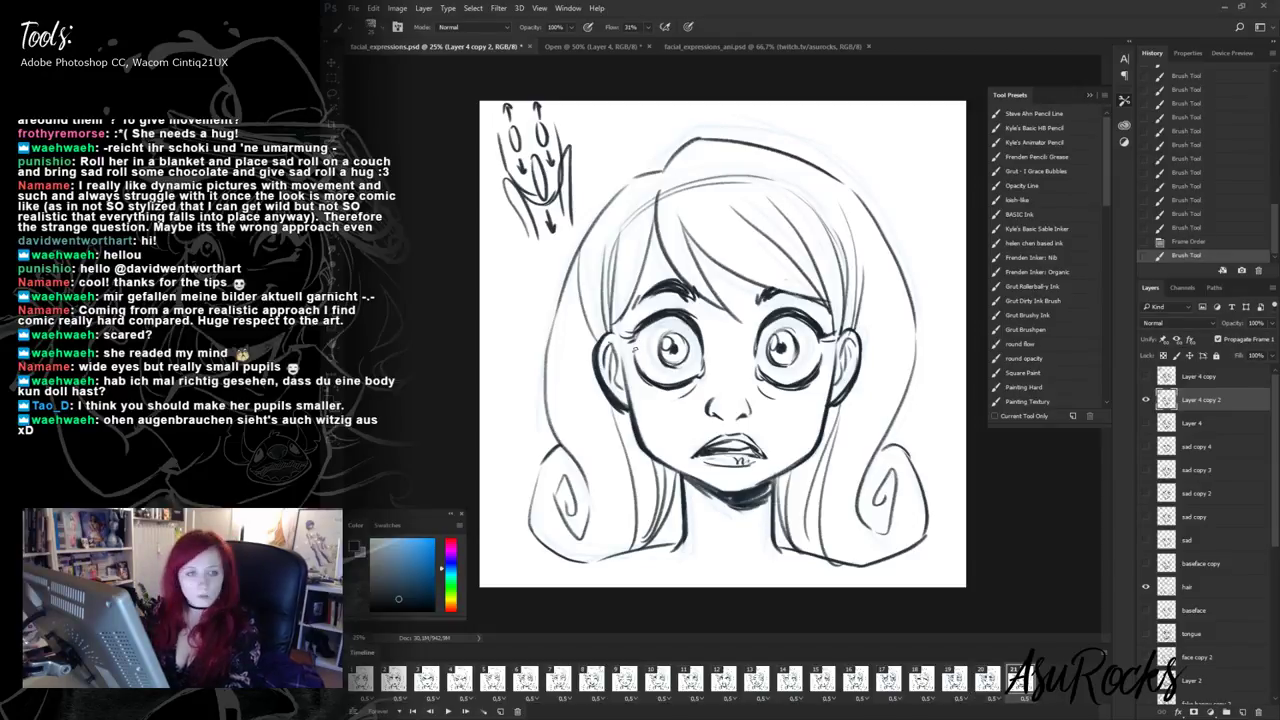
left_click(652, 334)
left_click_drag(638, 334, 647, 330)
- Clear parts of both pupils and redraw them as tinier dark dots within the irises
key("shift+alt+r")
left_click_drag(784, 340, 786, 347)
left_click_drag(678, 346, 679, 343)
key("shift+alt+n")
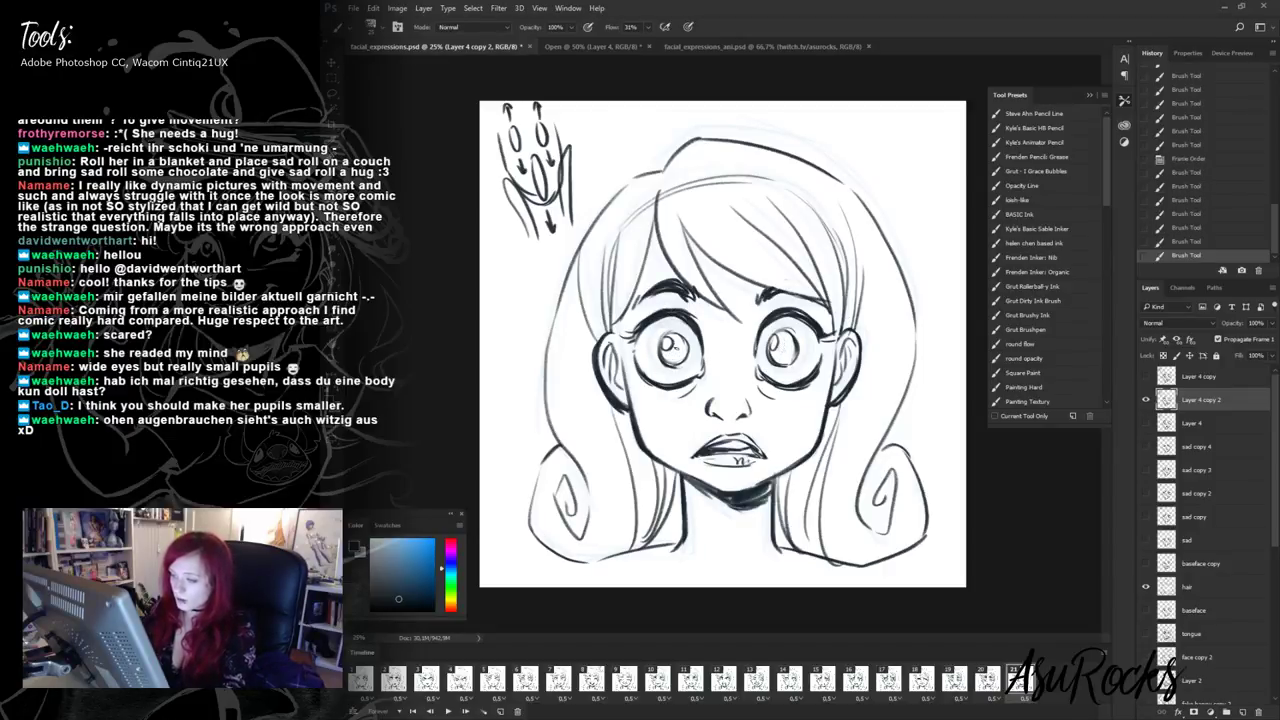
left_click_drag(776, 346, 777, 348)
left_click_drag(784, 353, 790, 345)
left_click(783, 347)
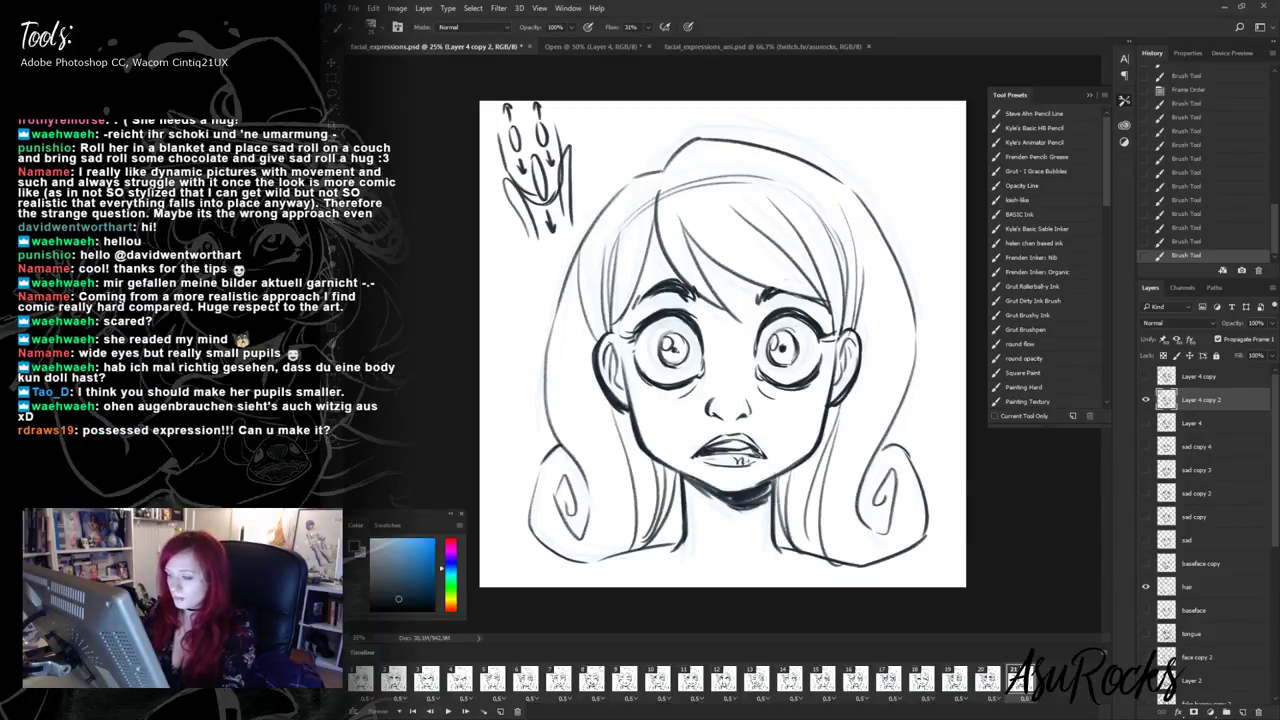
left_click_drag(671, 346, 673, 343)
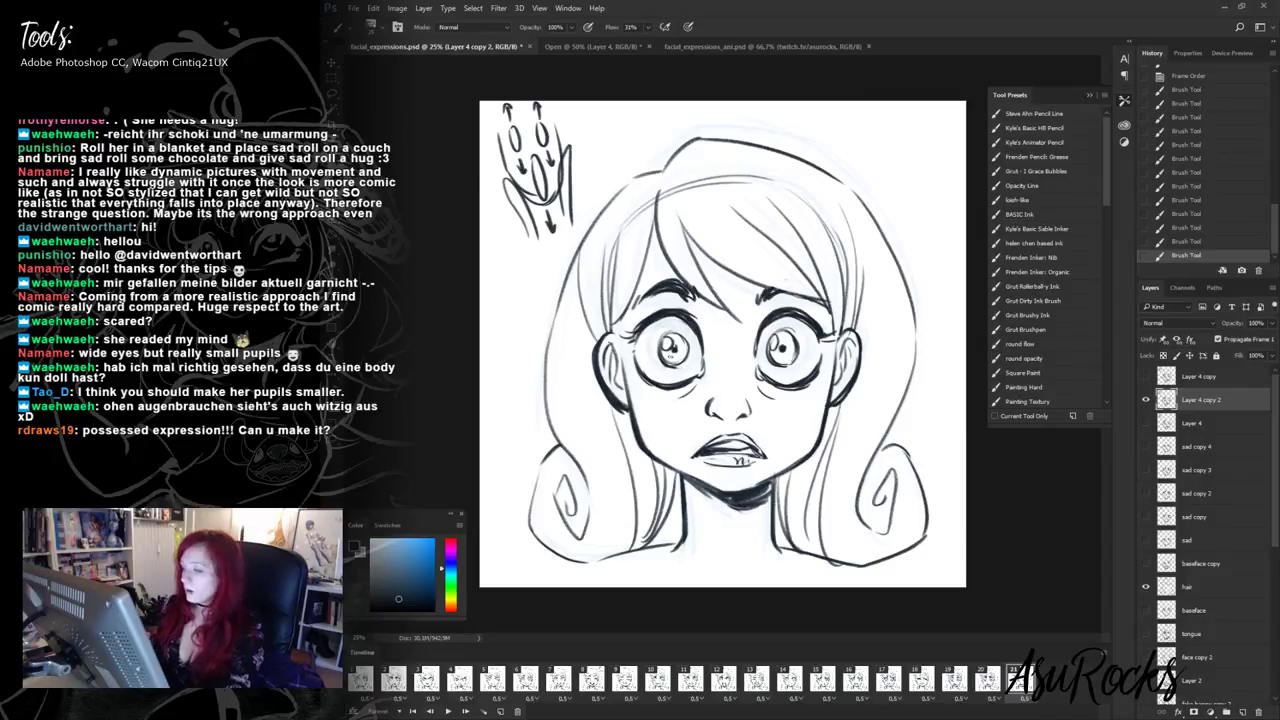
- Erase the mouth from the face on Layer 4 copy 2
key("shift+alt+r")
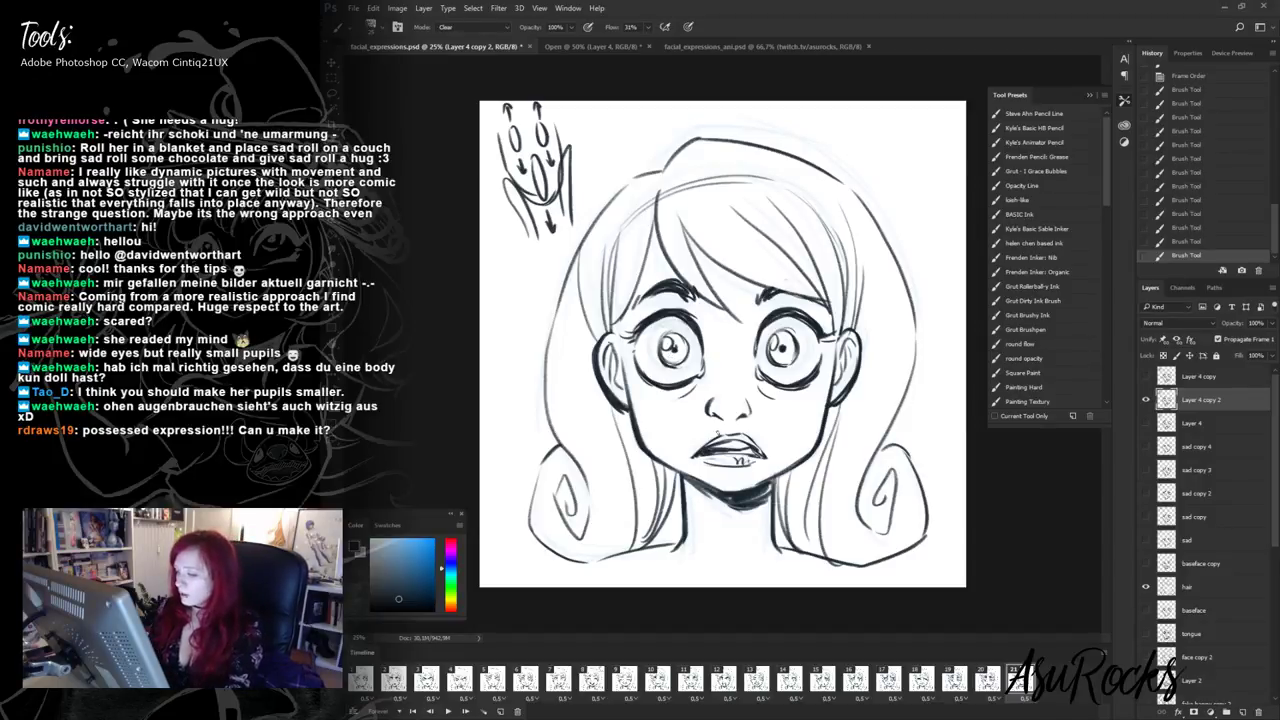
left_click_drag(700, 450, 728, 440)
mouse_move(757, 452)
left_mouse_down()
mouse_move(724, 471)
mouse_move(726, 452)
left_mouse_up()
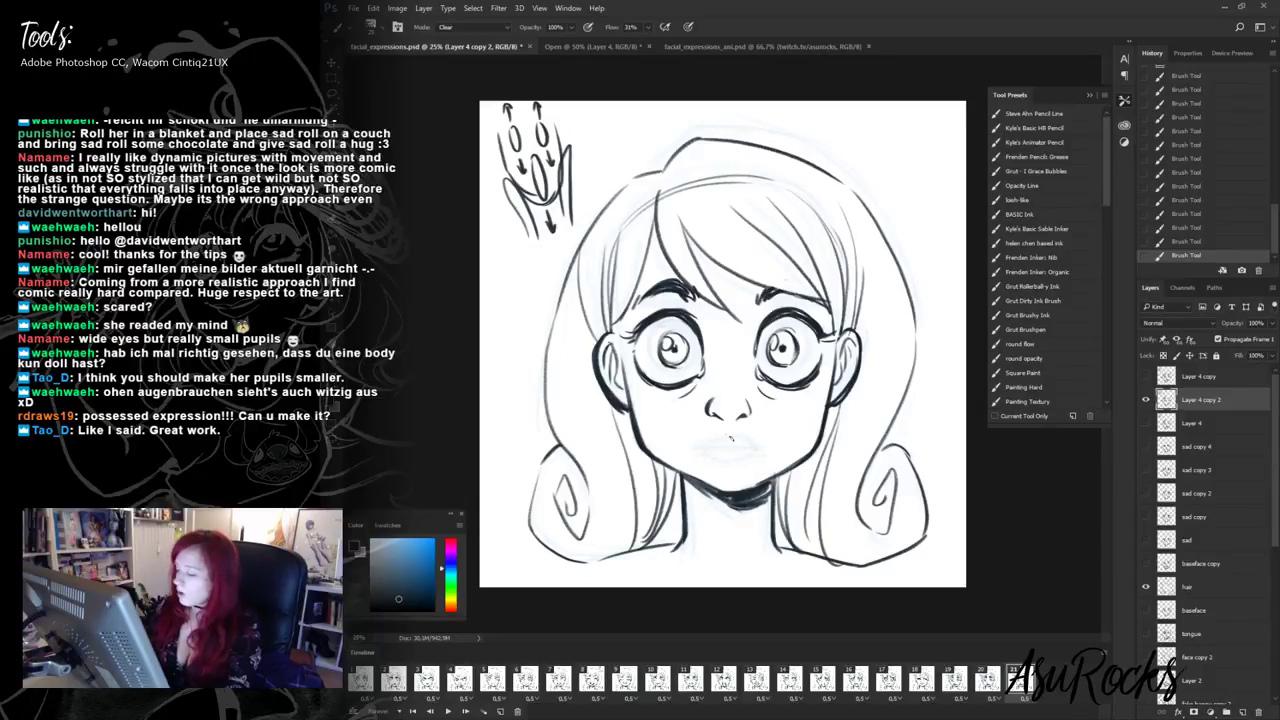
- Show Layer 4 as a faint guide at 24% opacity and make Layer 4 copy 2 the active layer
left_click(1146, 423)
left_click(1192, 423)
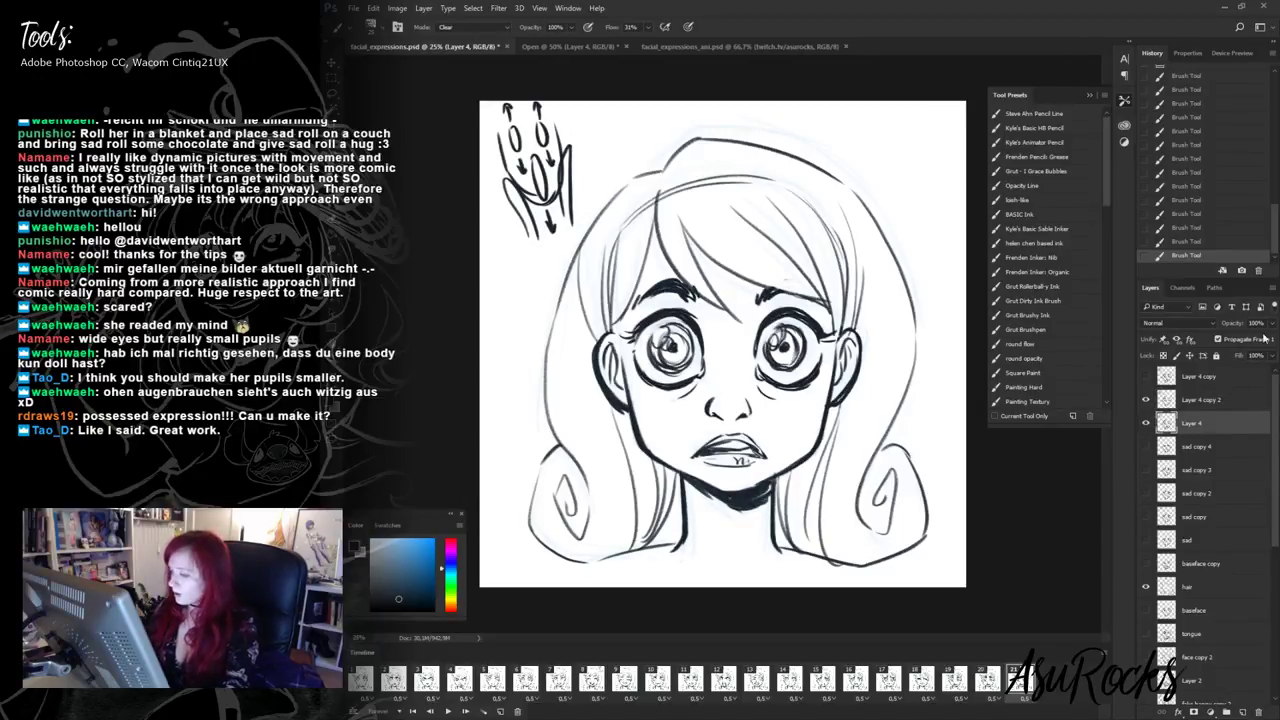
left_click_drag(1242, 340, 1232, 341)
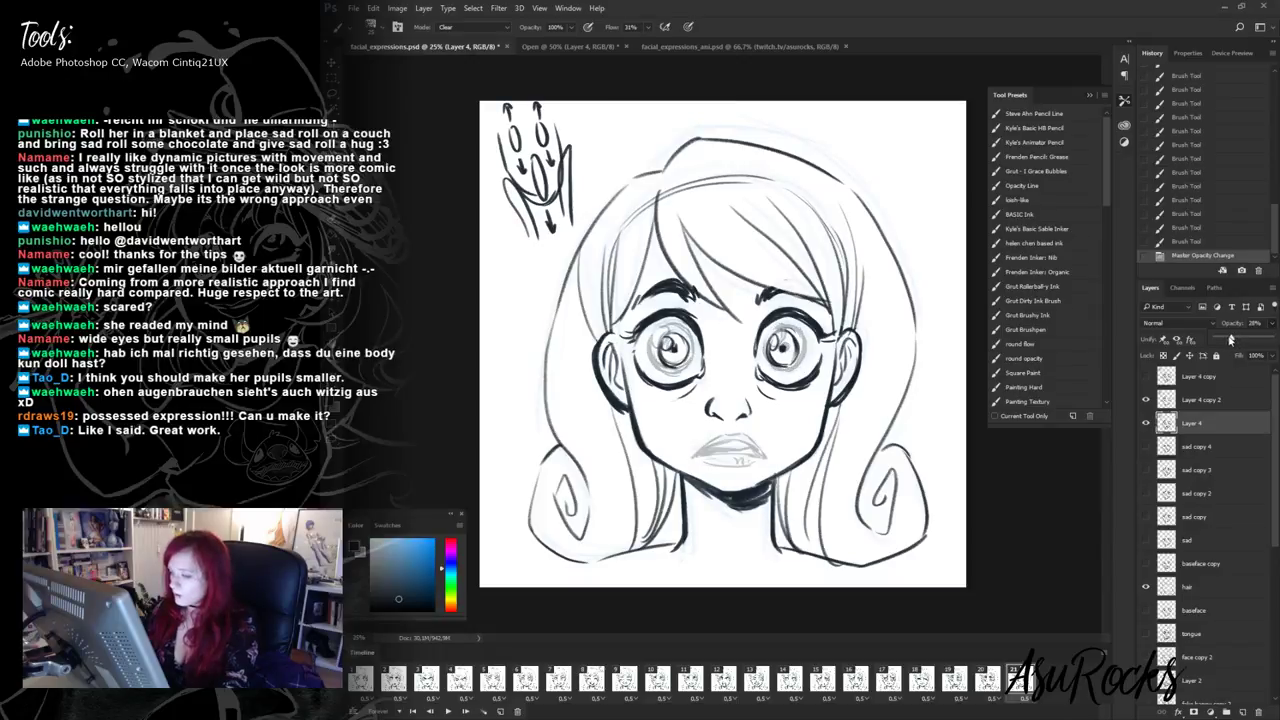
left_click(1202, 400)
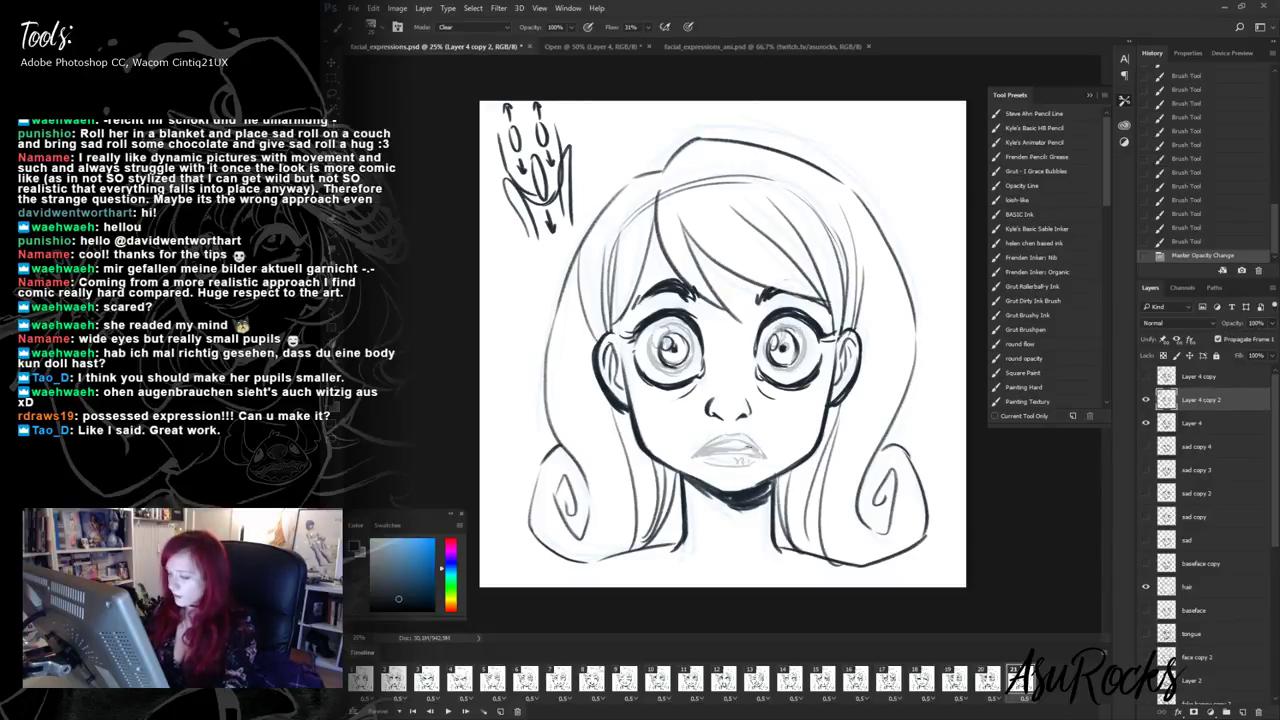
- Draw a wide-open, downturned mouth with visible teeth on Layer 4 copy 2, using the faded mouth as a guide
key("shift+alt+n")
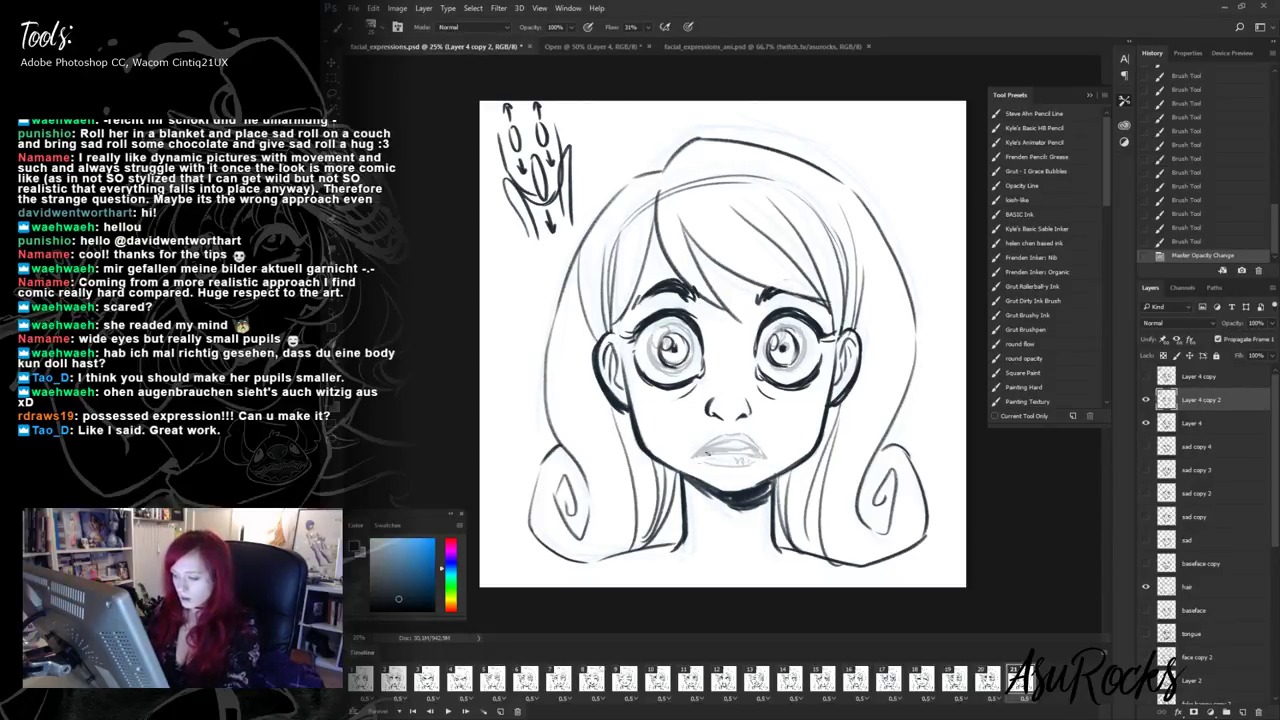
mouse_move(699, 464)
left_mouse_down()
mouse_move(719, 440)
mouse_move(759, 450)
mouse_move(735, 463)
left_mouse_up()
mouse_move(728, 462)
left_mouse_down()
mouse_move(766, 458)
mouse_move(732, 462)
left_mouse_up()
mouse_move(712, 462)
left_mouse_down()
mouse_move(736, 463)
mouse_move(722, 455)
mouse_move(745, 428)
mouse_move(765, 462)
mouse_move(708, 466)
left_mouse_up()
mouse_move(700, 470)
left_mouse_down()
mouse_move(766, 465)
mouse_move(780, 494)
left_mouse_up()
key("alt+shift")
key("alt+shift")
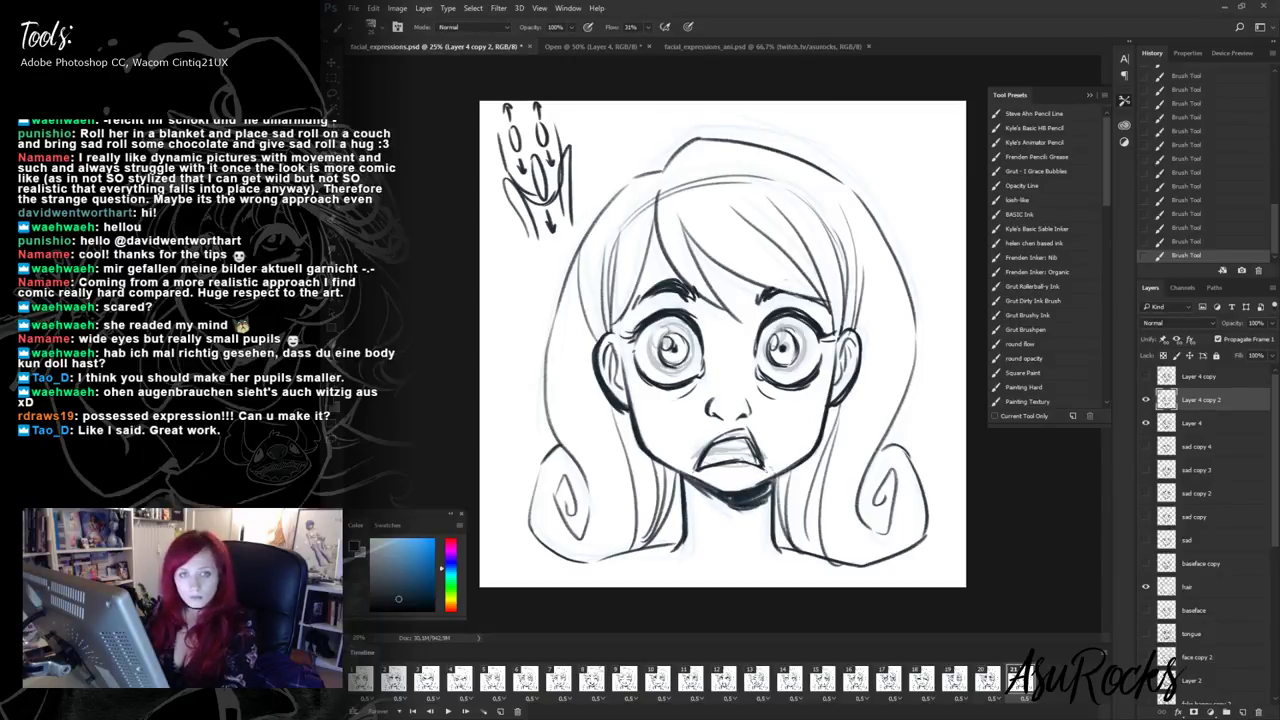
mouse_move(710, 449)
left_mouse_down()
mouse_move(752, 446)
mouse_move(728, 470)
mouse_move(752, 462)
left_mouse_up()
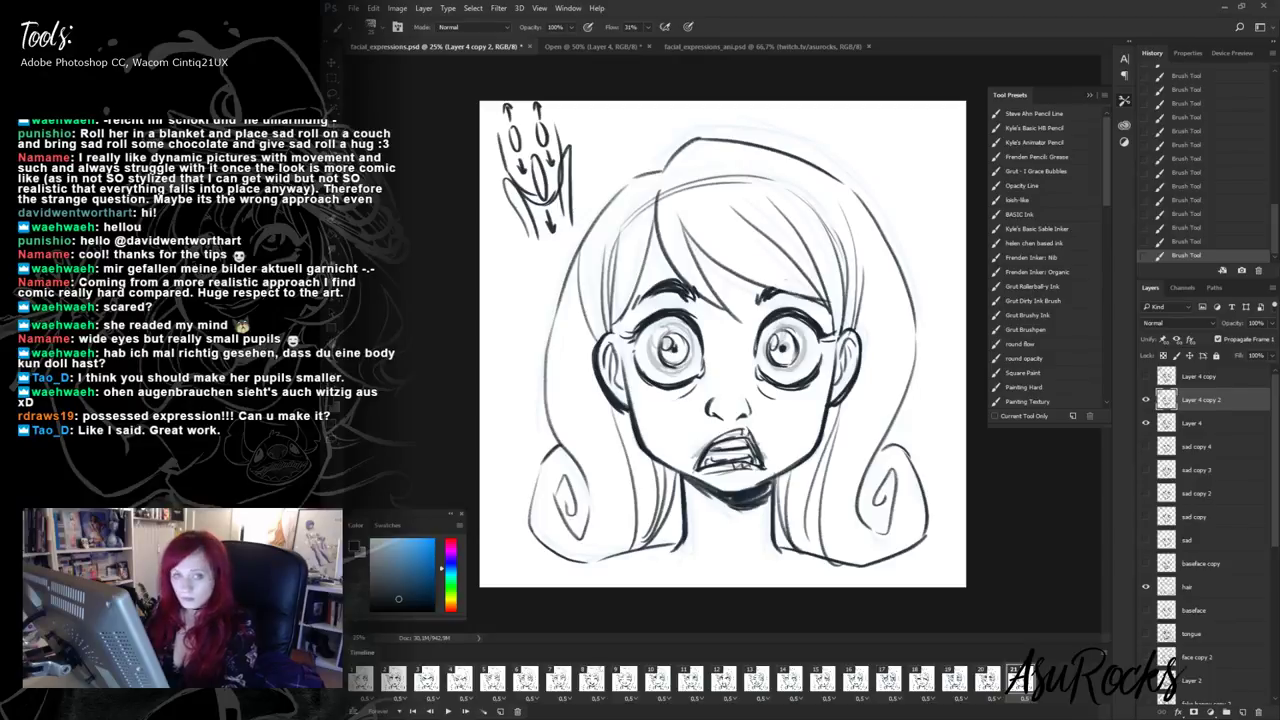
- Erase the old chin and lower jaw lines below the open mouth on Layer 4 copy 2
key("shift+alt+r")
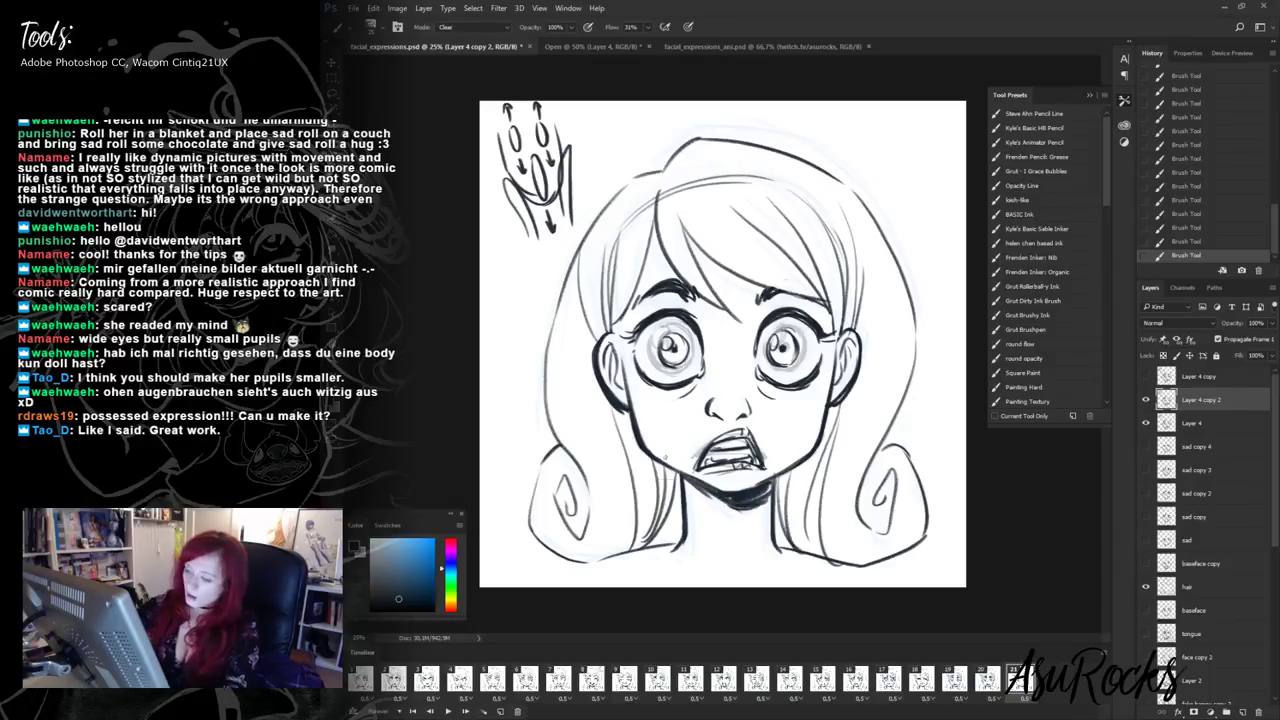
mouse_move(680, 488)
left_mouse_down()
mouse_move(744, 500)
mouse_move(802, 458)
mouse_move(736, 500)
left_mouse_up()
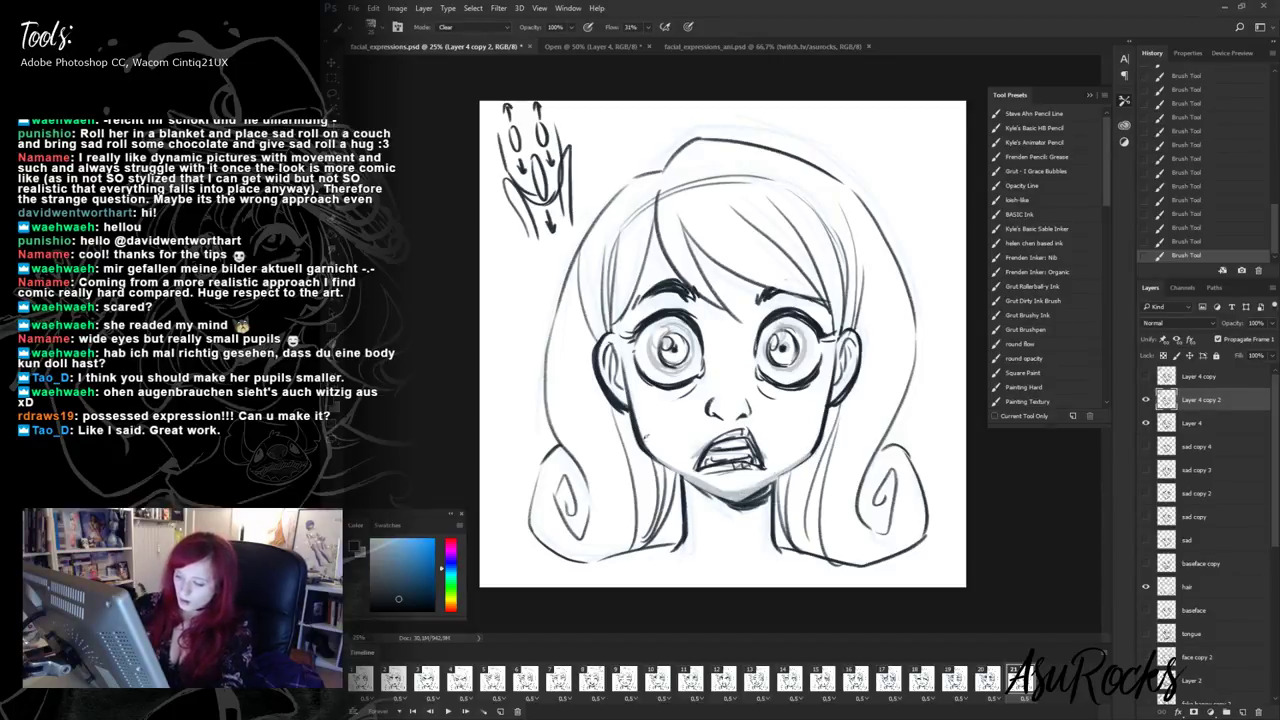
left_click_drag(646, 437, 662, 459)
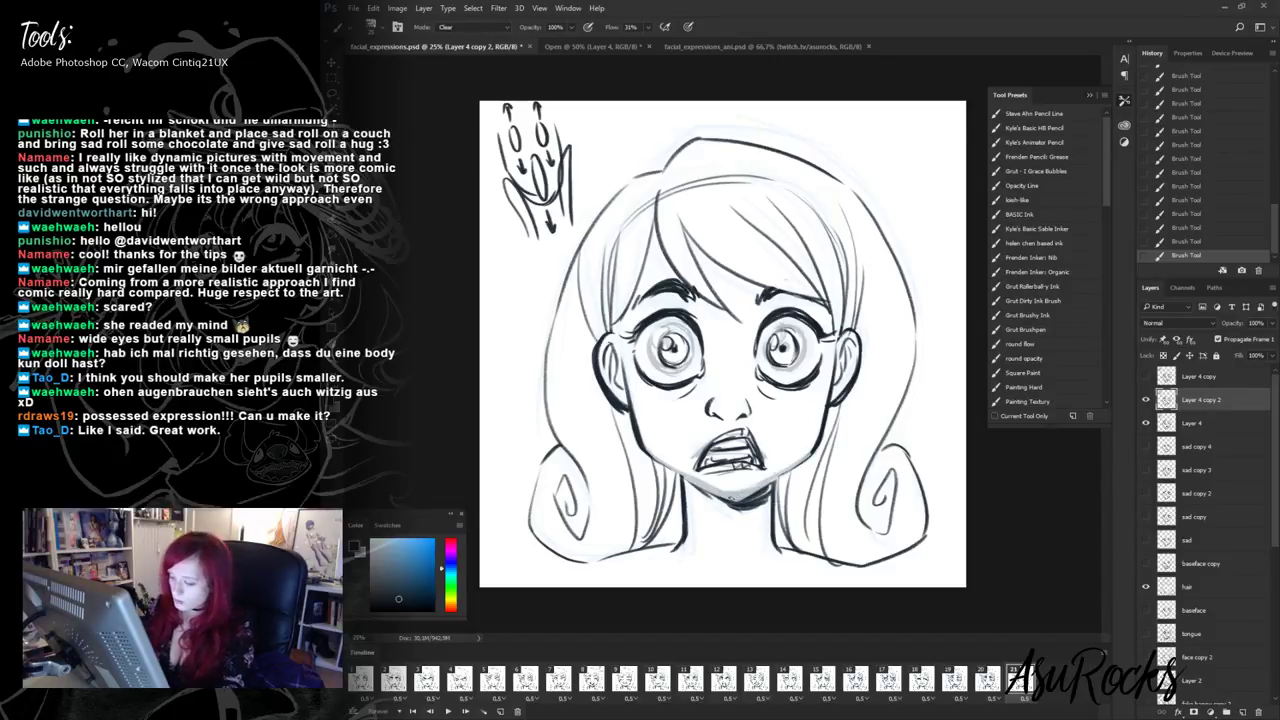
left_click_drag(730, 498, 774, 484)
- Redraw the jaw and chin contour around the open mouth and clean up the edges of the new line
key("shift+alt+n")
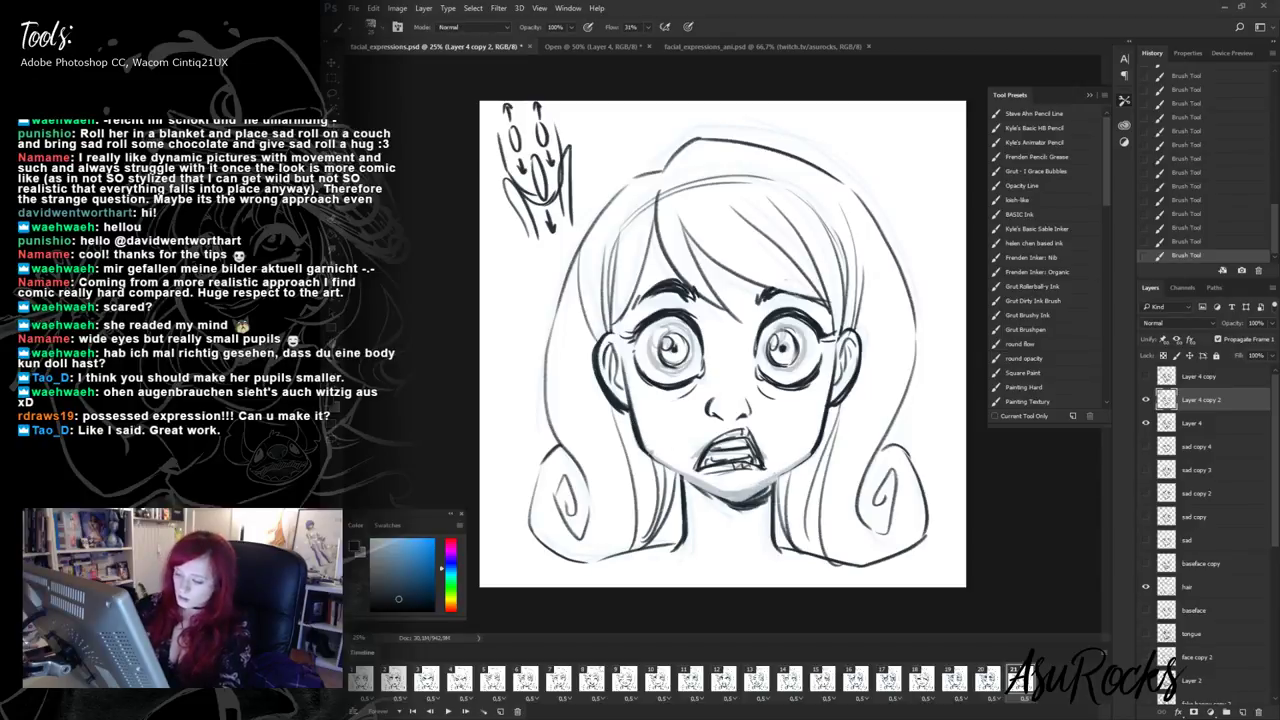
mouse_move(631, 402)
left_mouse_down()
mouse_move(671, 473)
mouse_move(730, 500)
mouse_move(774, 484)
mouse_move(732, 496)
mouse_move(772, 483)
mouse_move(746, 494)
left_mouse_up()
key("shift+alt+r")
key("shift+alt+n")
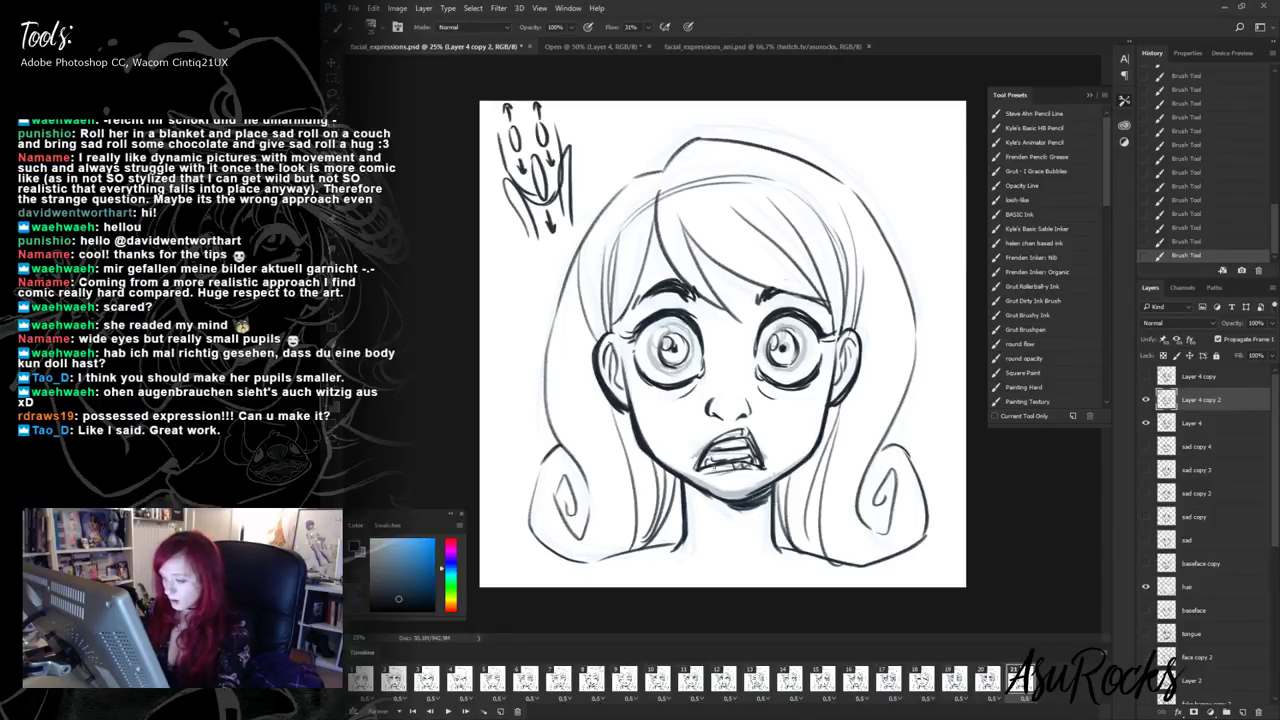
left_click_drag(636, 440, 658, 466)
key("shift+alt+r")
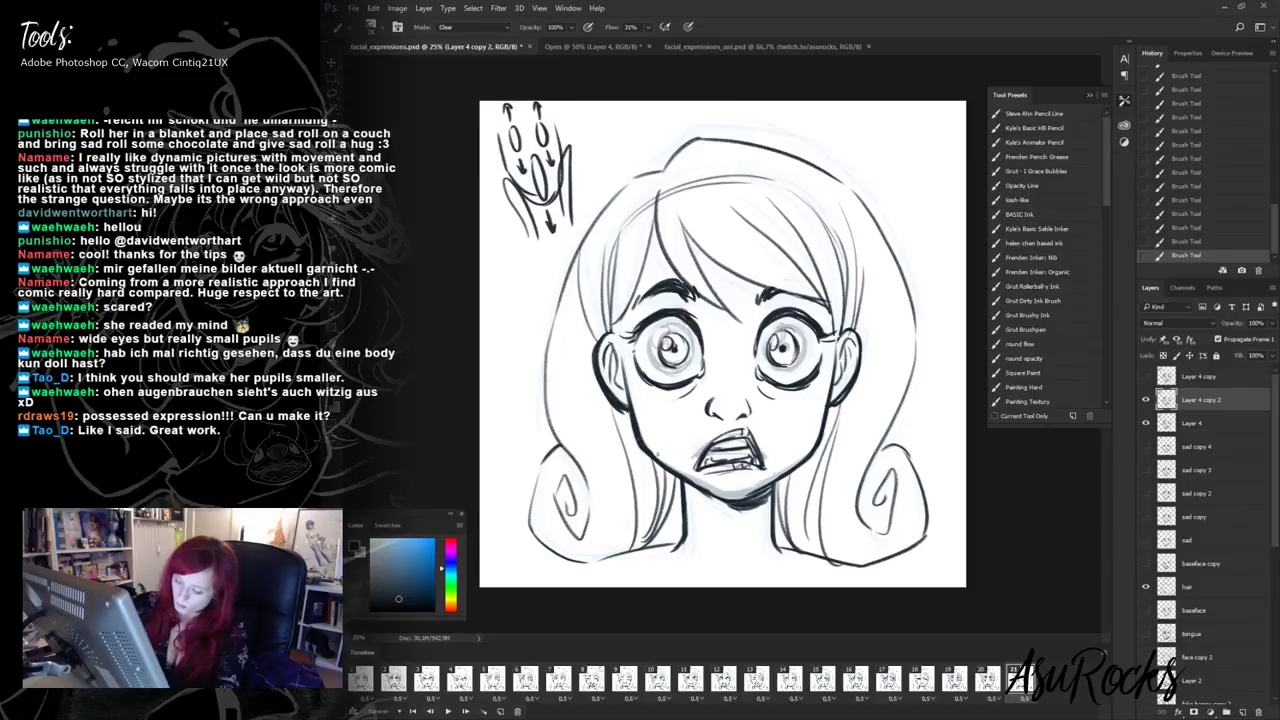
mouse_move(631, 422)
left_mouse_down()
mouse_move(639, 450)
mouse_move(718, 495)
left_mouse_up()
left_click_drag(664, 462, 694, 482)
left_click_drag(642, 440, 722, 496)
key("shift+alt+n")
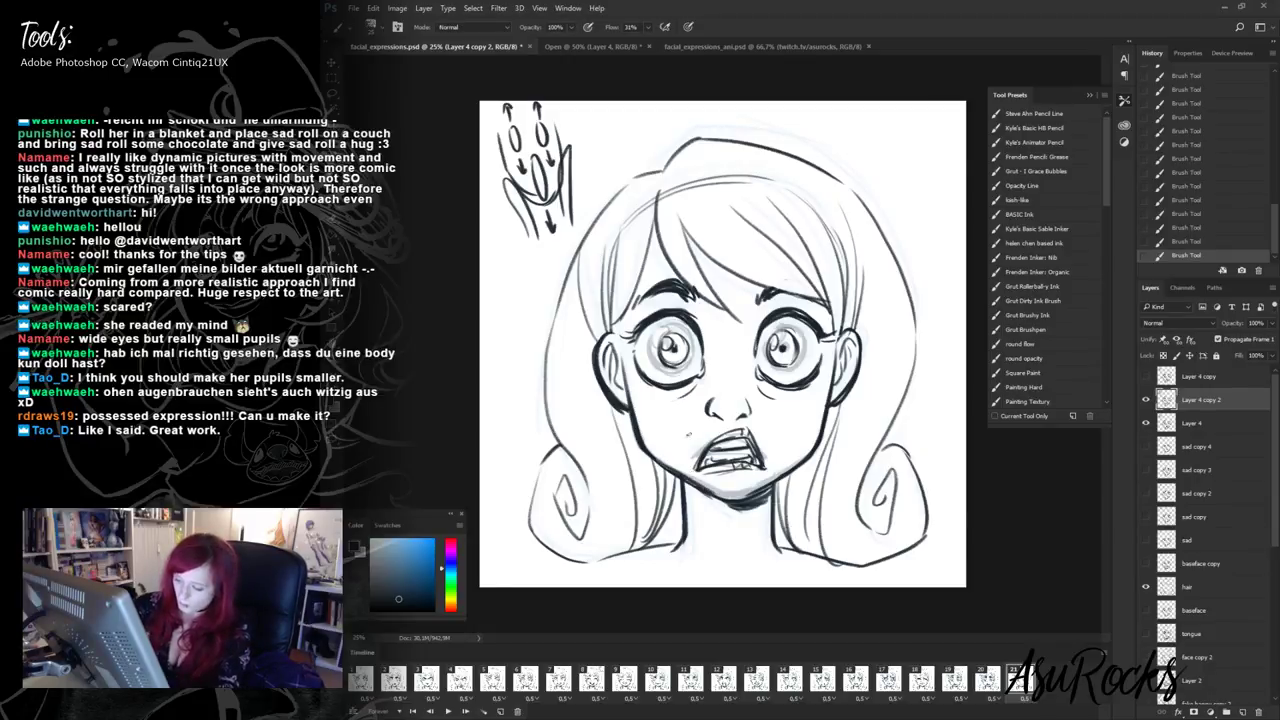
- Hide the Layer 4 guide and make Layer 4 copy 2 the active layer again
left_click(1195, 423)
left_click(1146, 423)
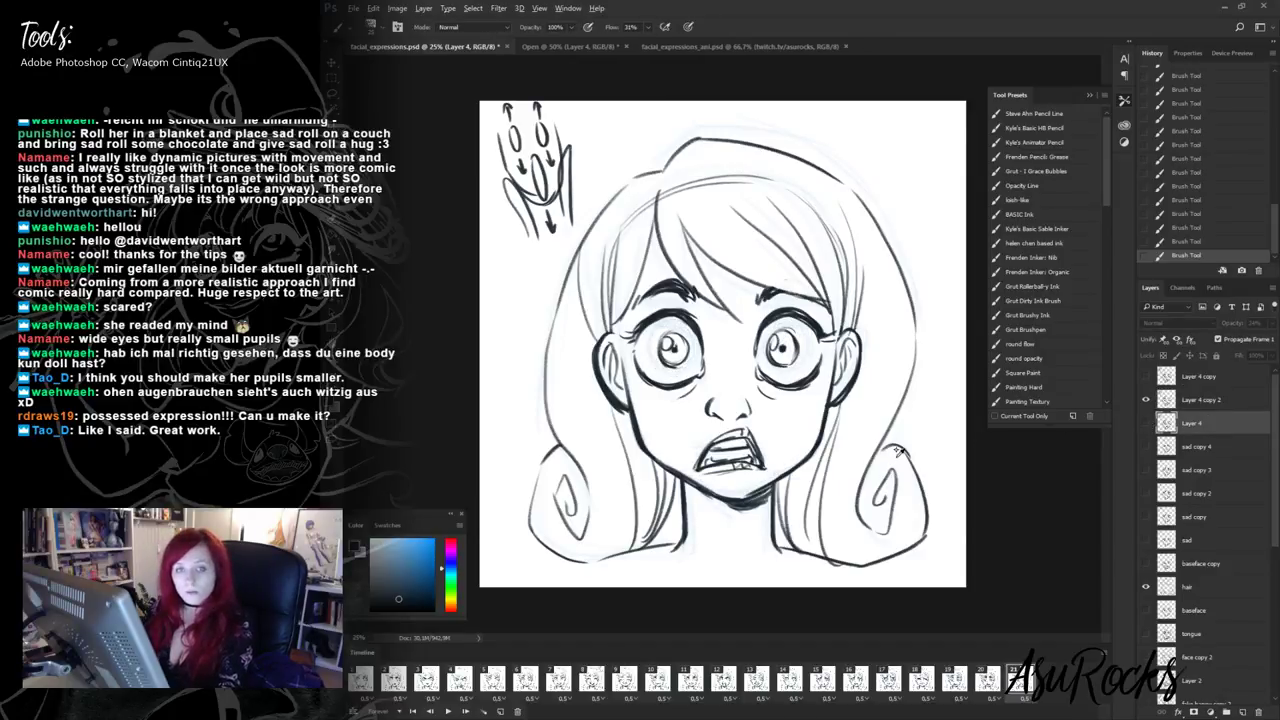
left_click(1210, 400)
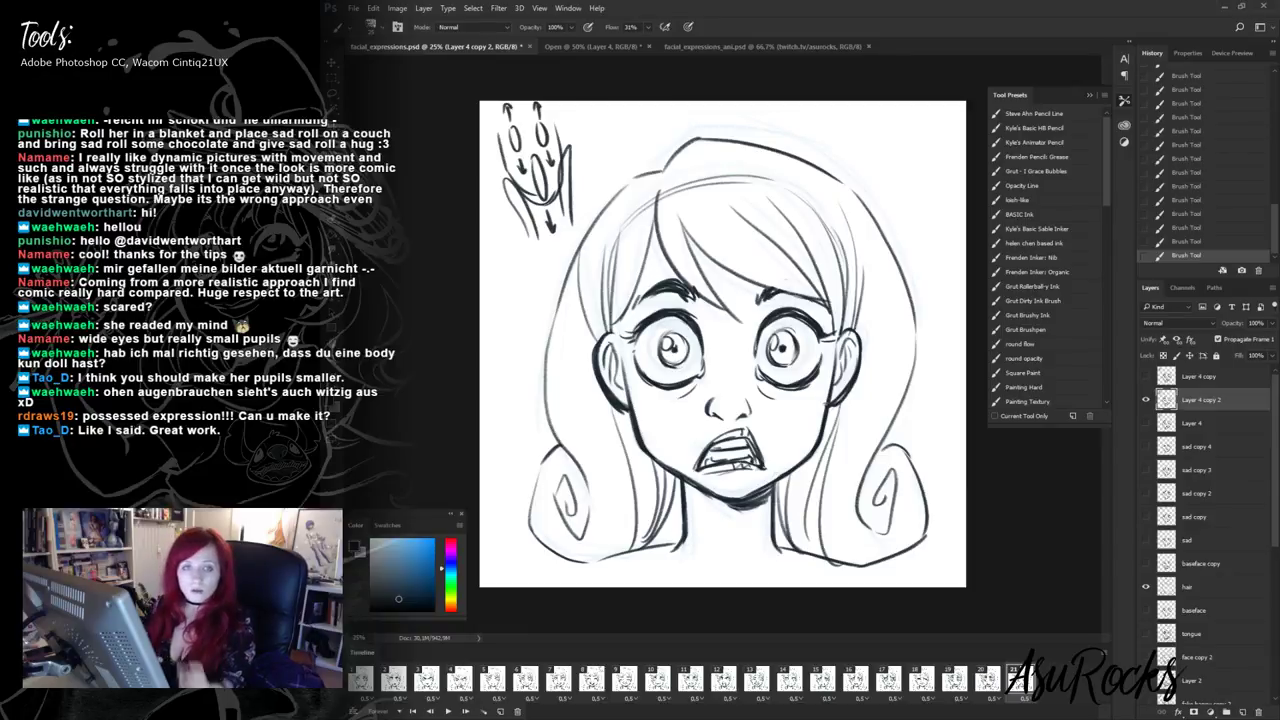
- Darken the shadow under the chin in frame 21 and compare the face with frames 19 and 20
left_click(960, 680)
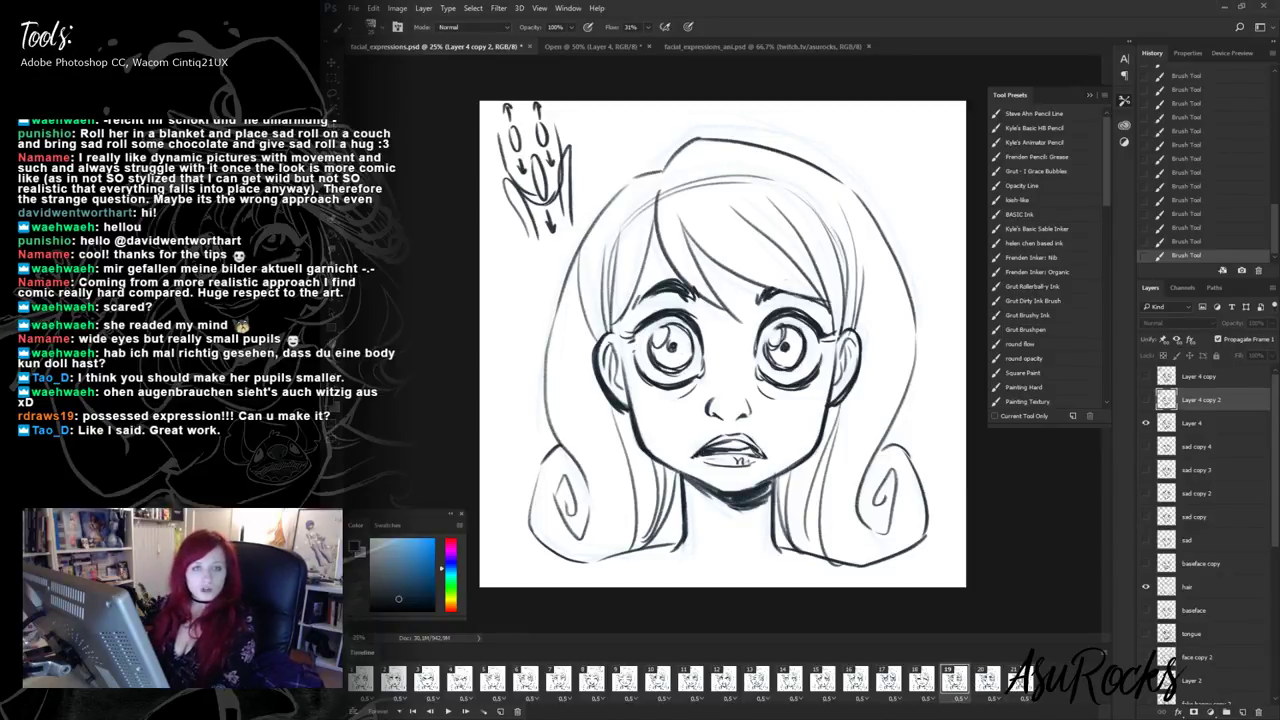
left_click(1015, 680)
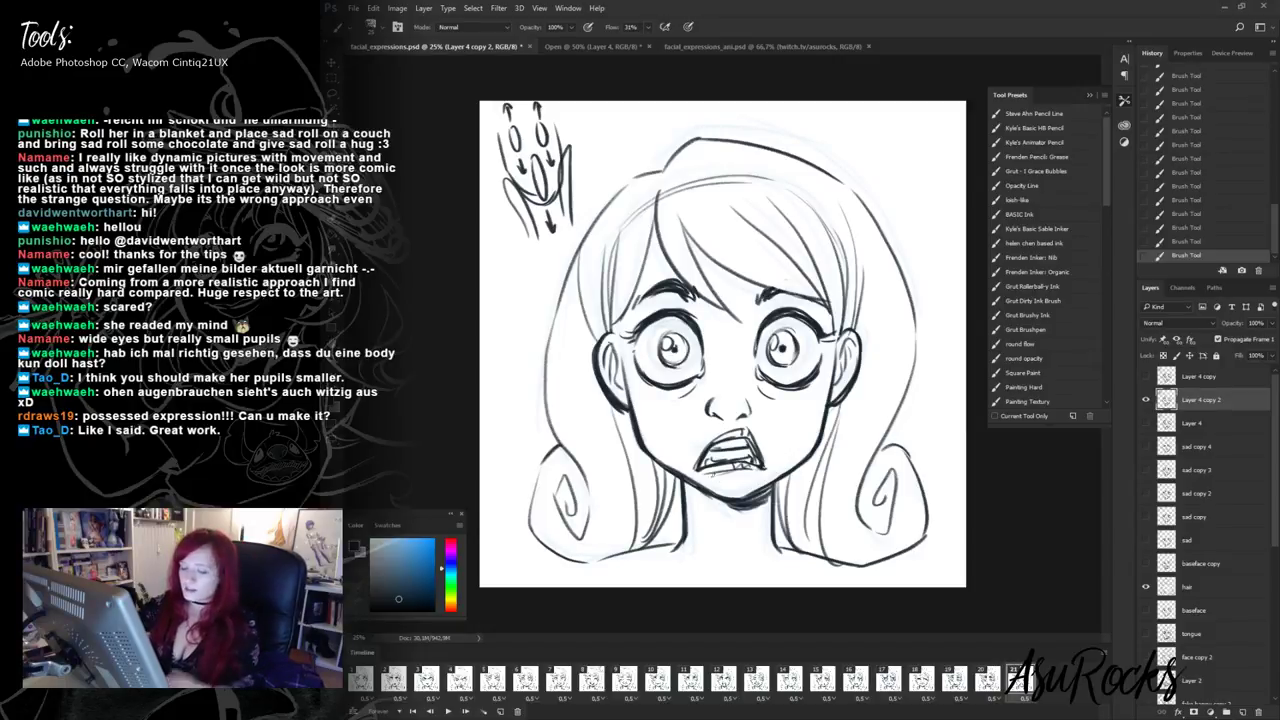
mouse_move(686, 484)
left_mouse_down()
mouse_move(736, 508)
mouse_move(772, 504)
mouse_move(770, 490)
mouse_move(754, 494)
left_mouse_up()
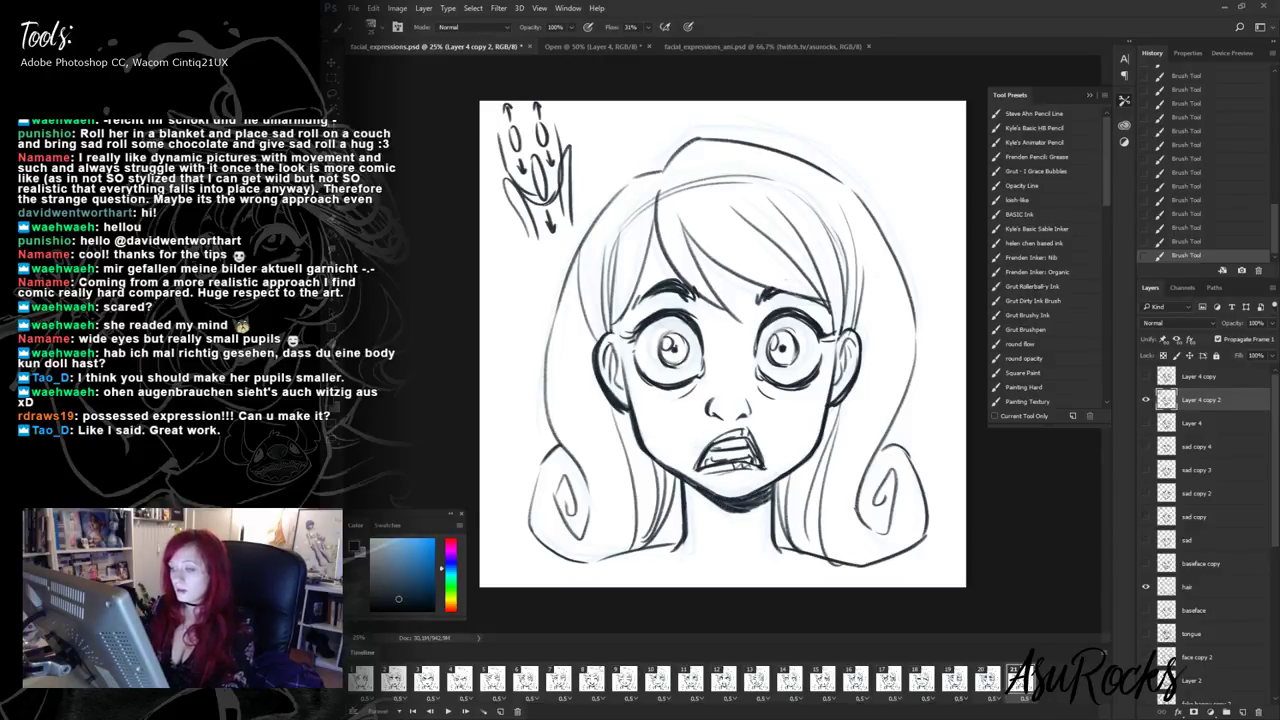
left_click(950, 682)
left_click(984, 682)
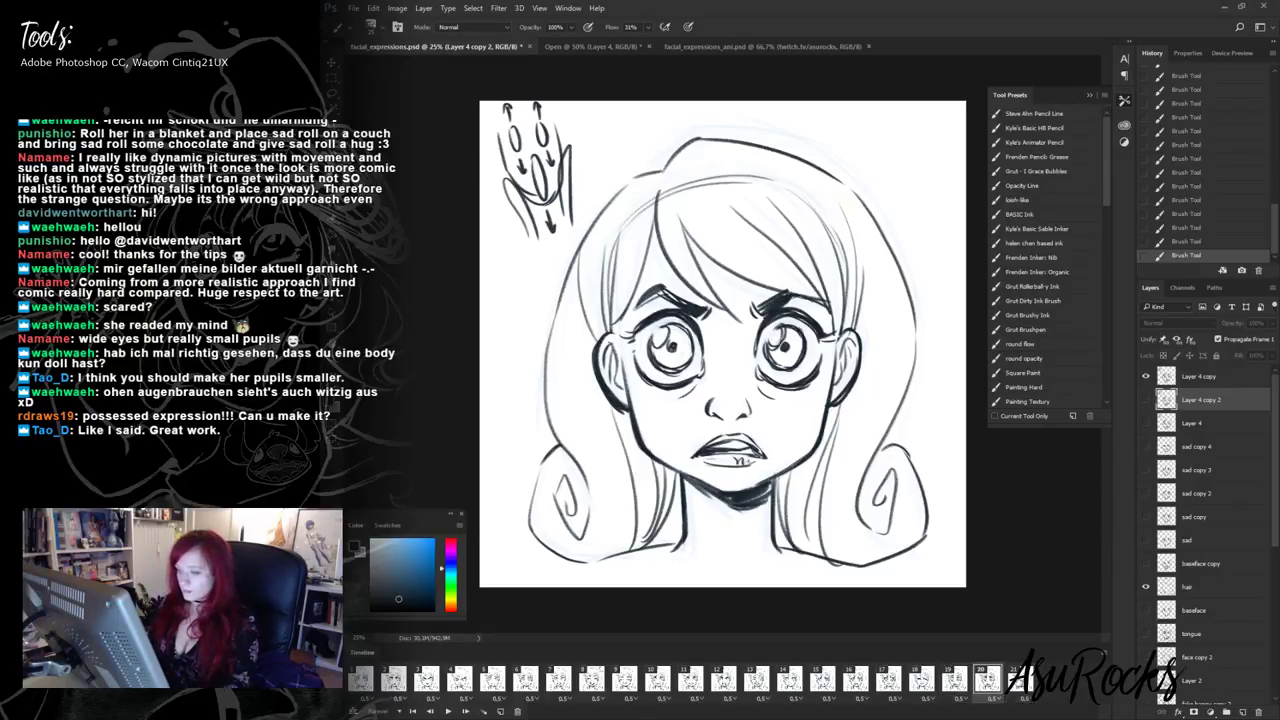
left_click(1017, 682)
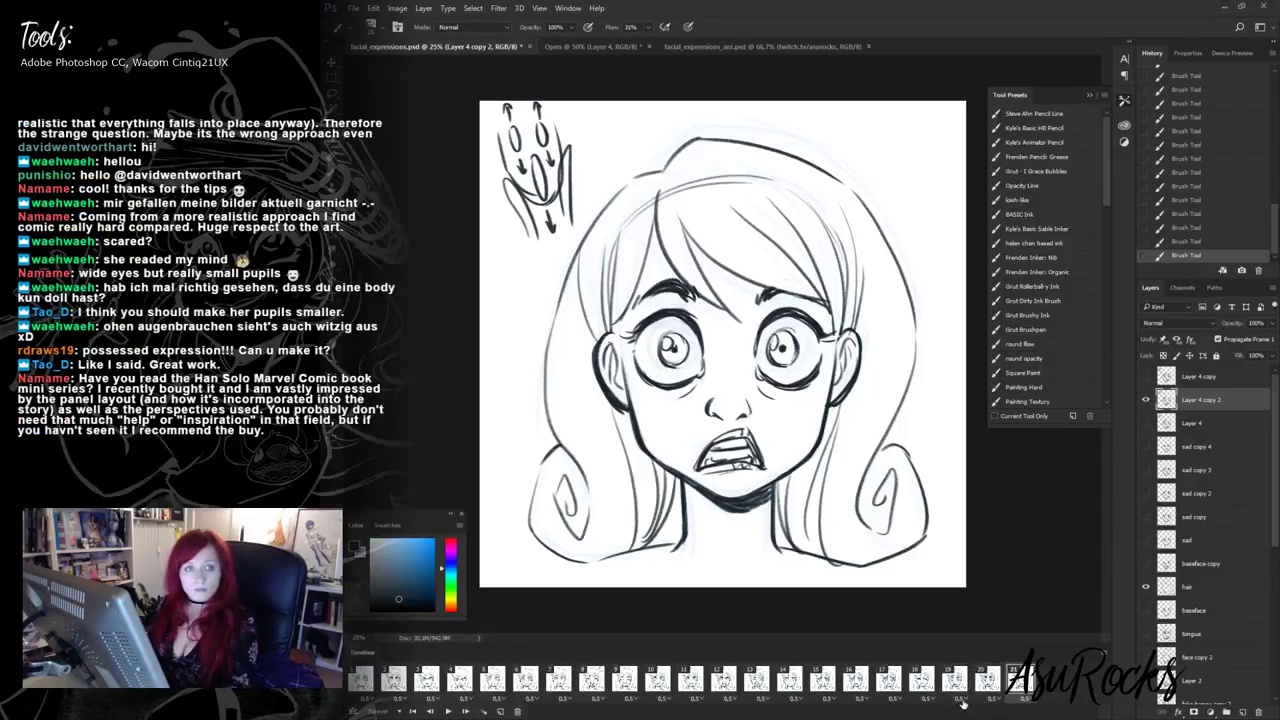
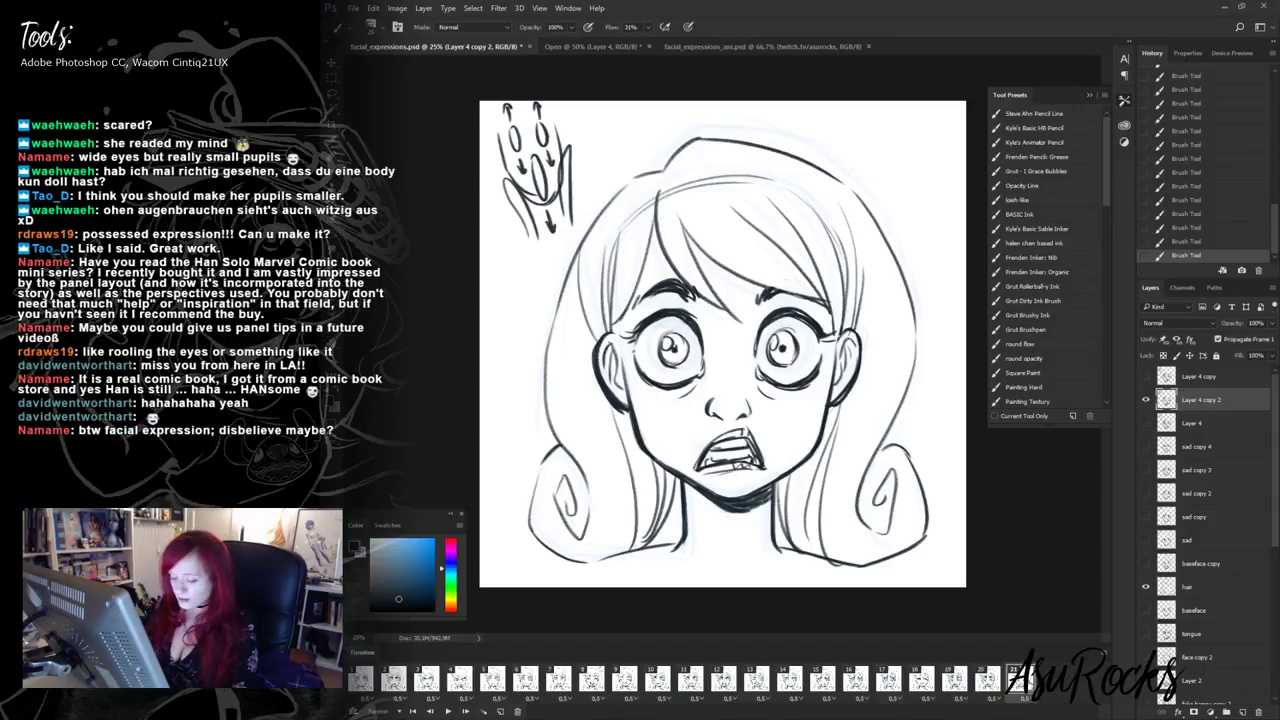
- Duplicate frame 21 and replace Layer 4 copy 2 with the baseface layer in the new frame
left_click(502, 710)
left_click(1146, 399)
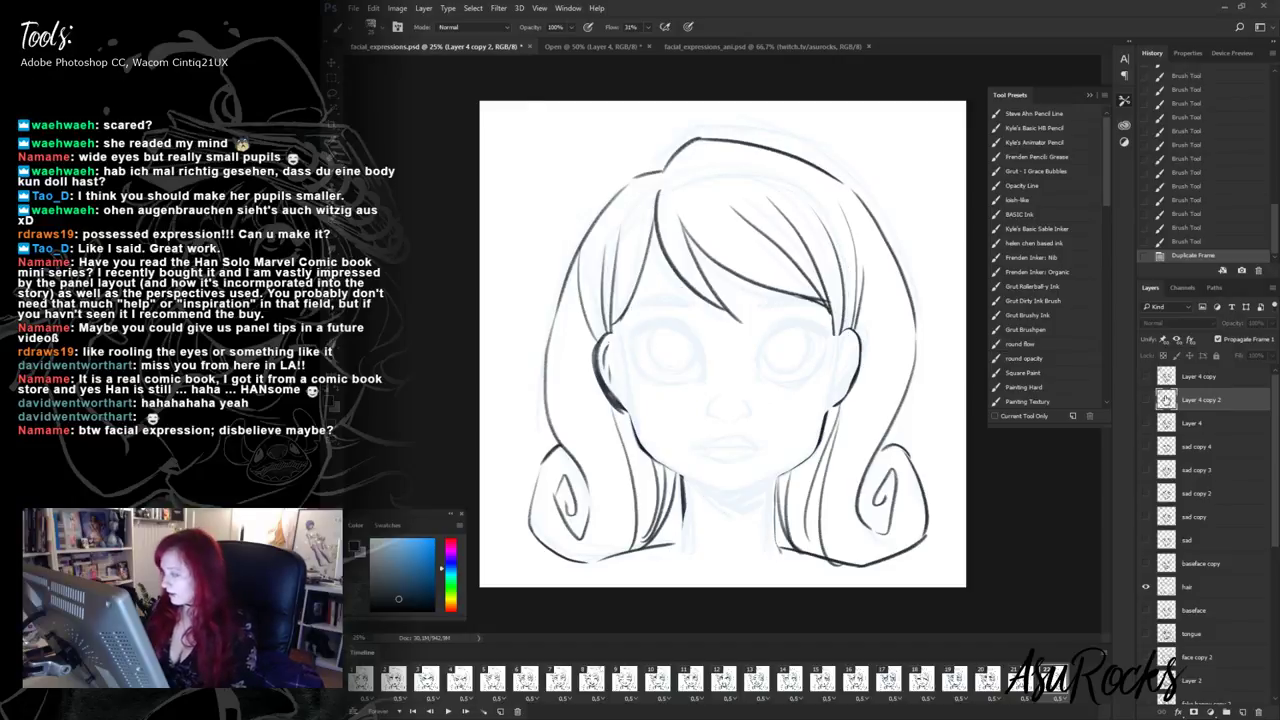
left_click(1146, 609)
left_click(1215, 608)
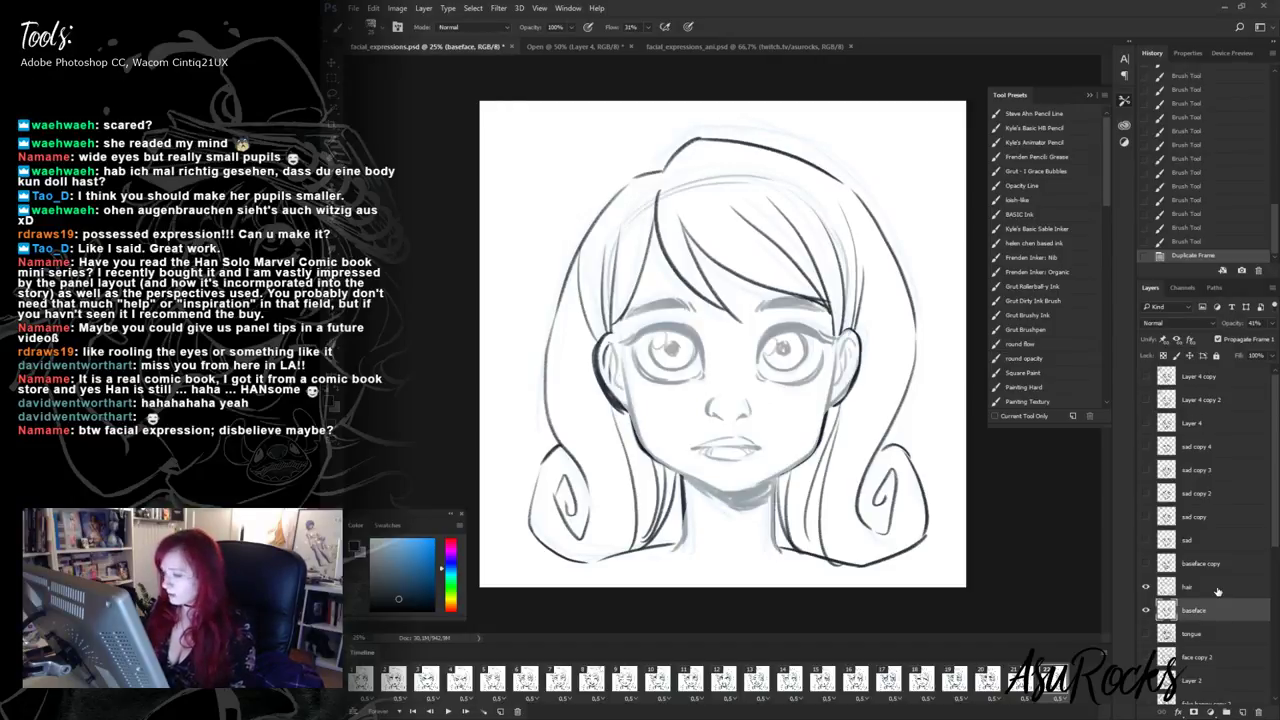
- Lower the baseface layer's opacity to 32% and add a new layer above Layer 4 copy
left_click(1272, 323)
left_click(1235, 339)
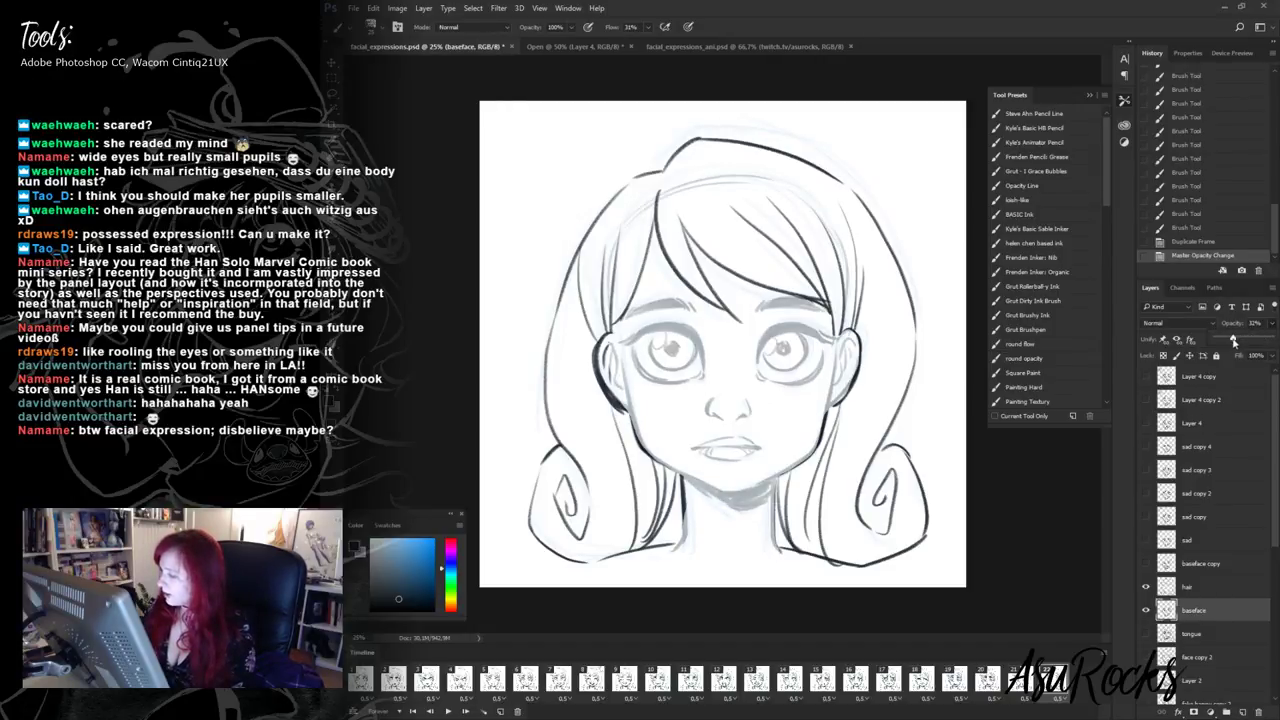
left_click(1214, 378)
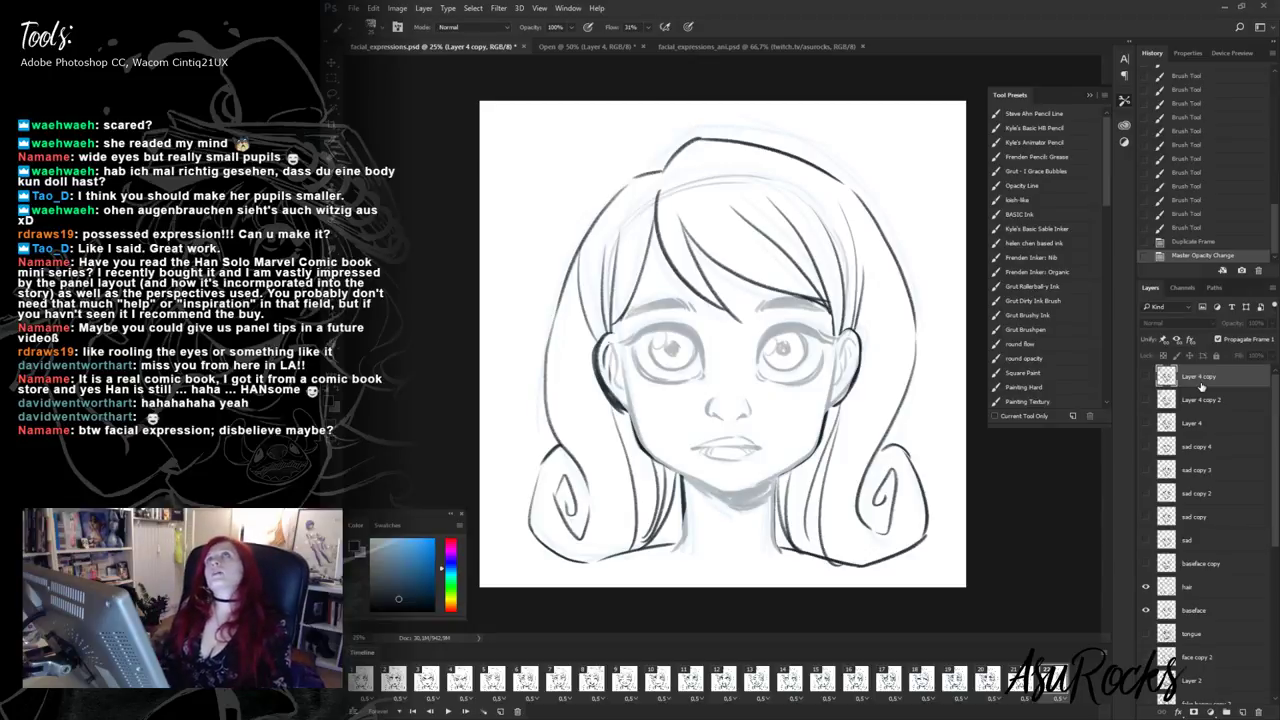
left_click(1246, 712)
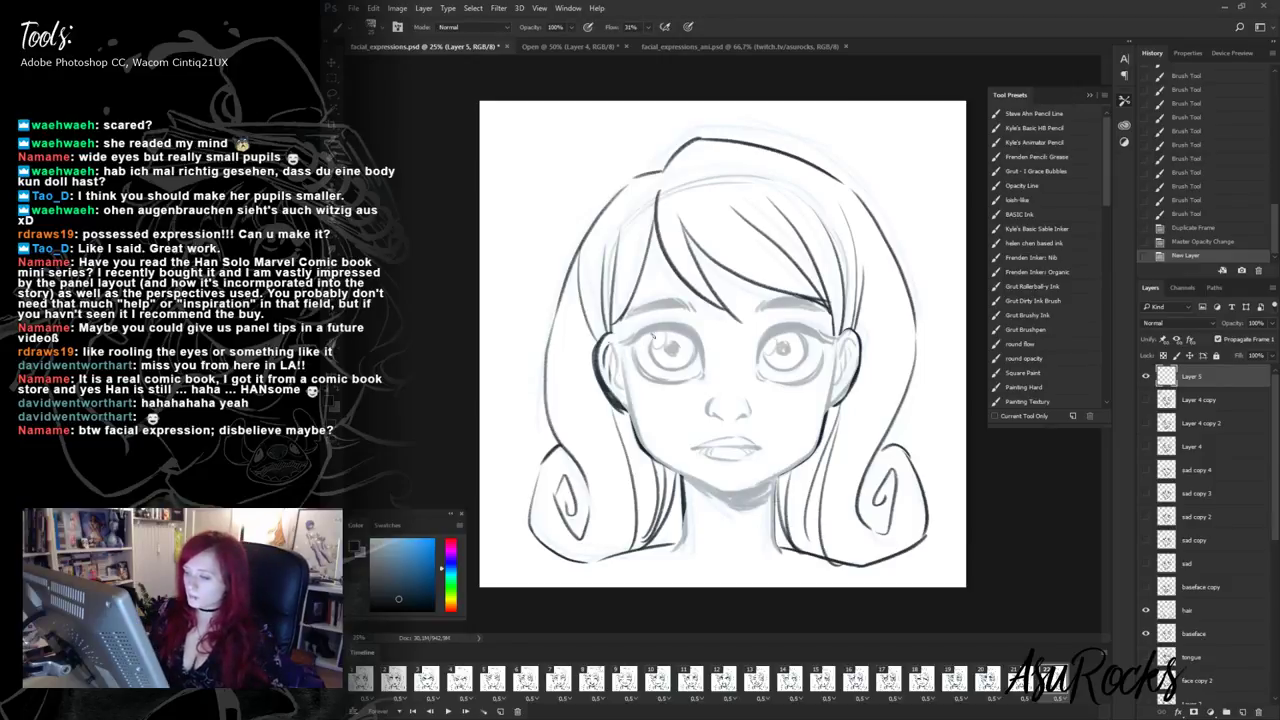
mouse_move(636, 340)
left_mouse_down()
mouse_move(677, 334)
mouse_move(636, 347)
mouse_move(667, 330)
mouse_move(708, 336)
mouse_move(688, 380)
mouse_move(637, 351)
mouse_move(698, 377)
left_mouse_up()
key("shift+alt+r")
key("shift+alt+n")
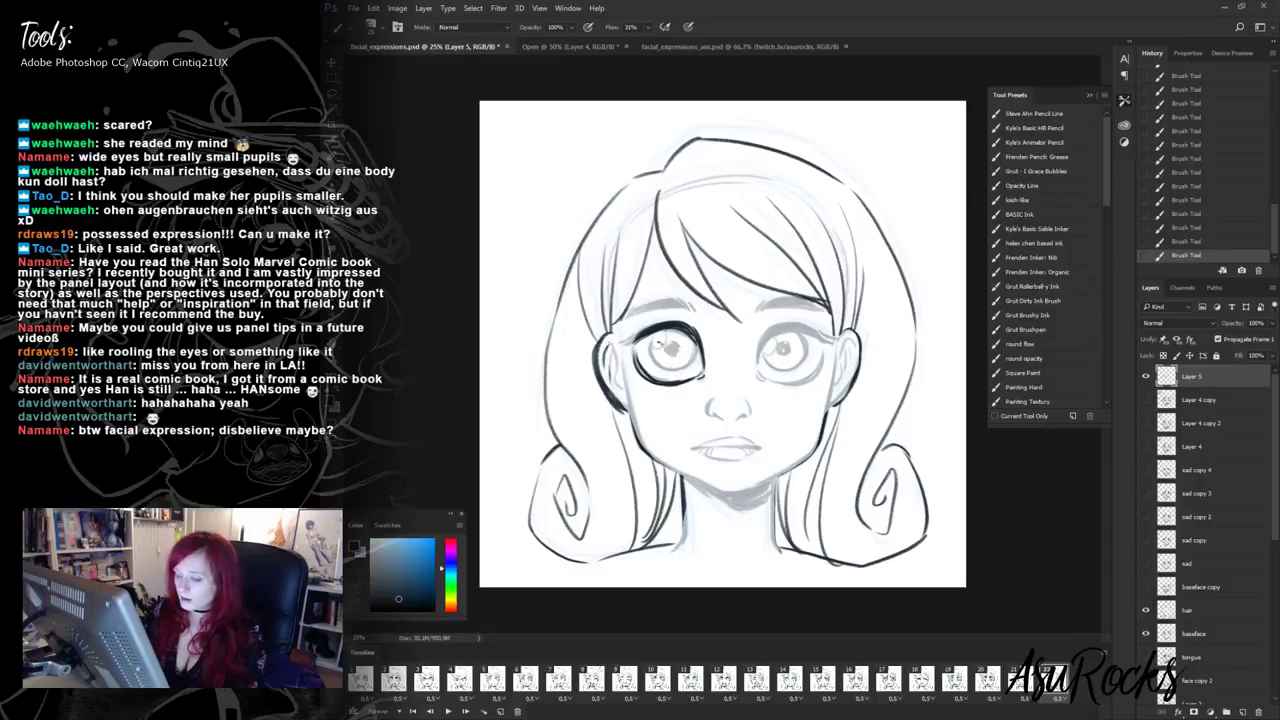
left_click(1206, 243)
key("l")
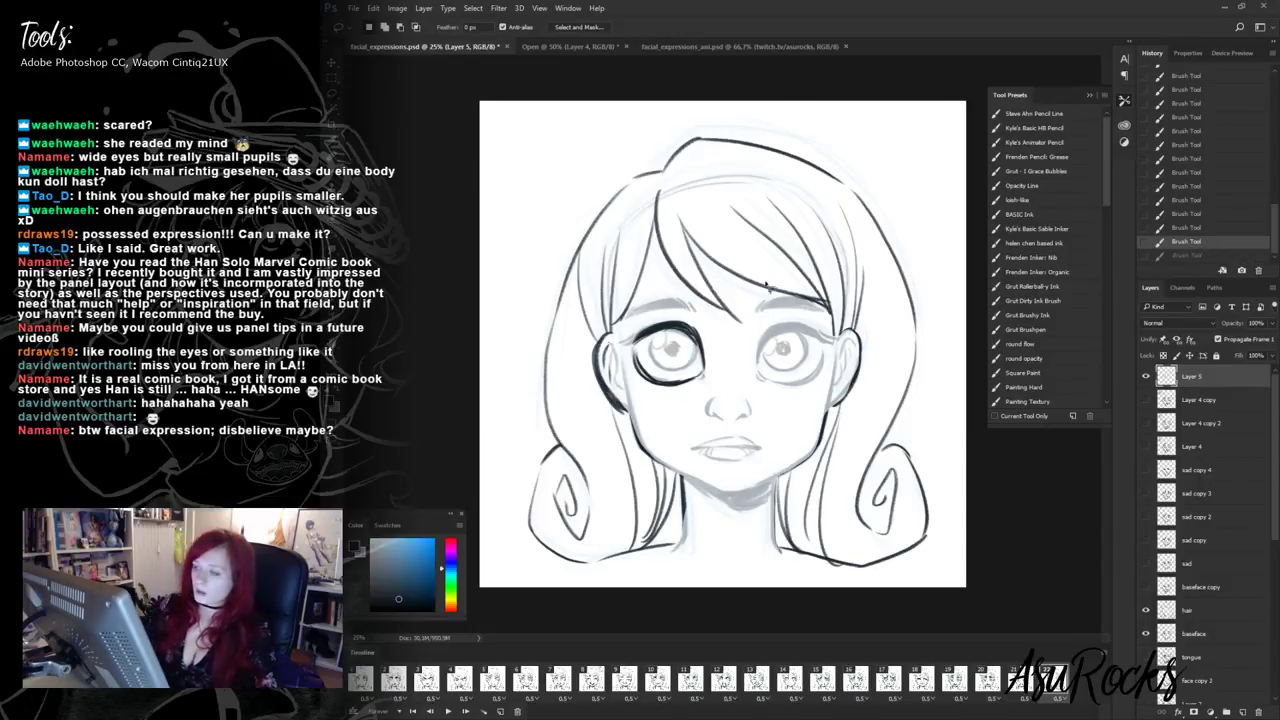
mouse_move(672, 288)
left_mouse_down()
mouse_move(685, 398)
mouse_move(720, 330)
left_mouse_up()
key("Delete")
key("ctrl+d")
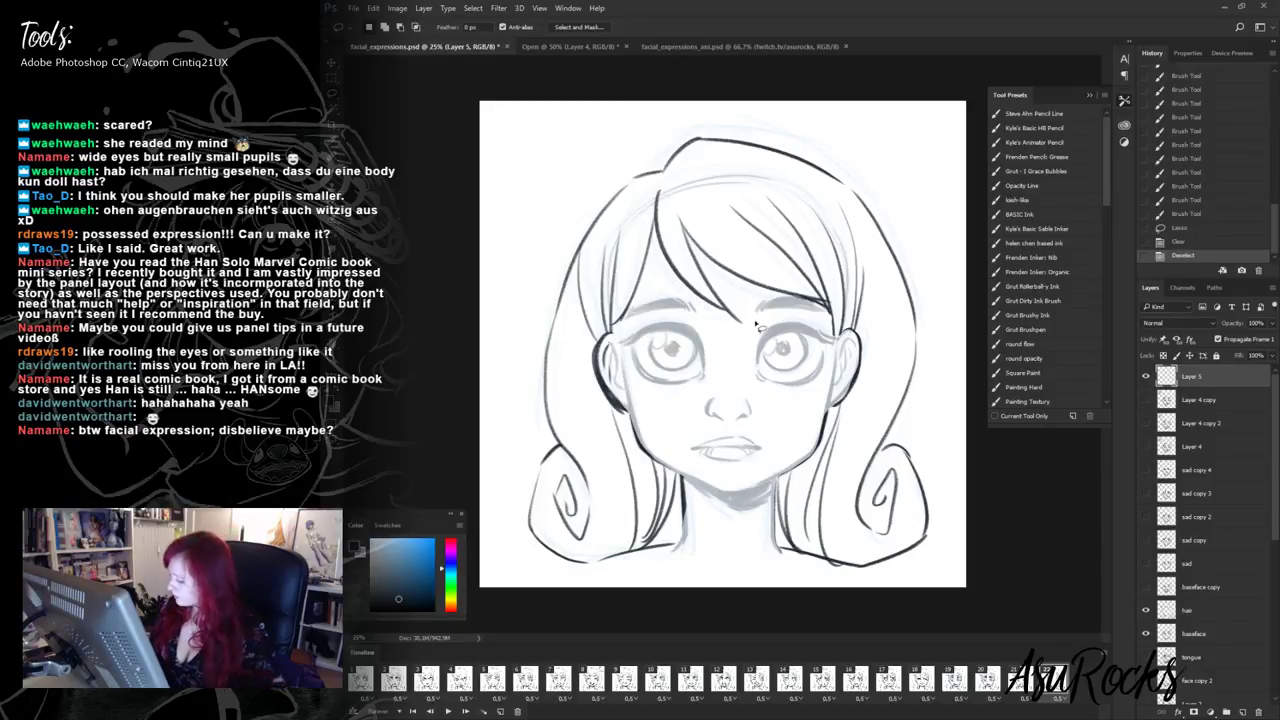
- Duplicate the baseface layer, move the copy to the top of the layer stack and delete the empty Layer 5
left_click(1215, 634)
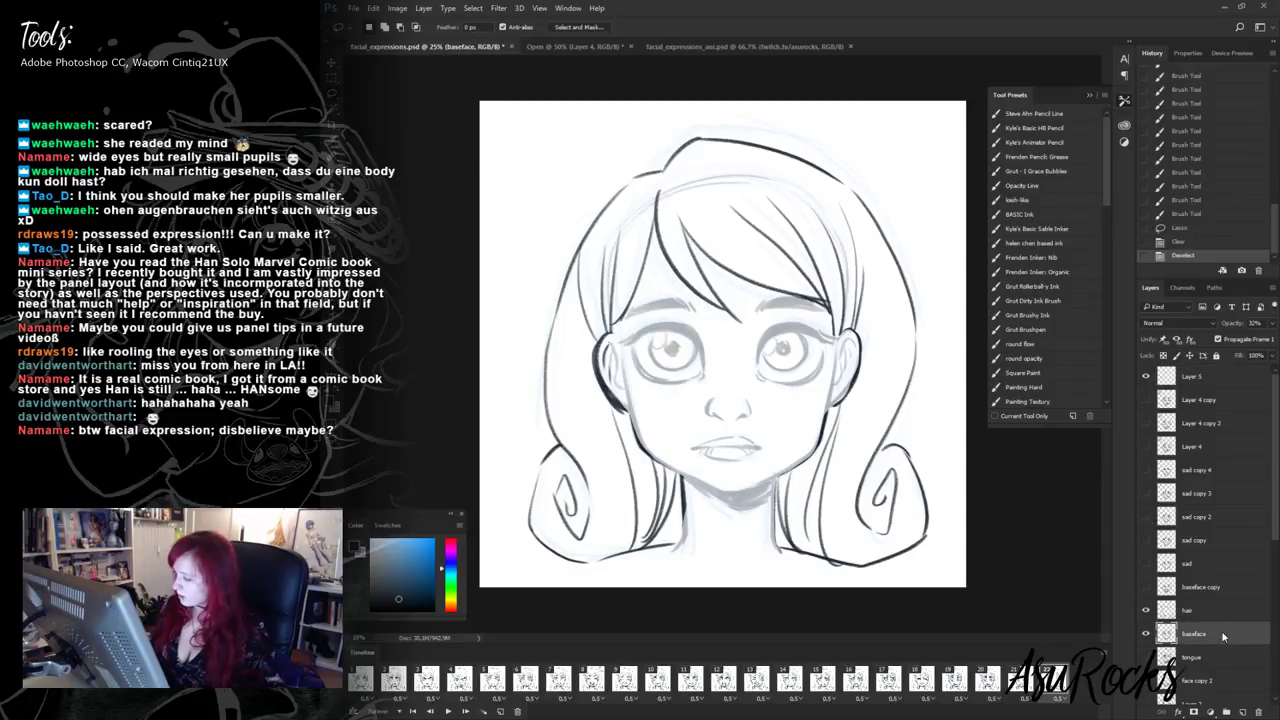
right_click(1222, 637)
left_click(1171, 141)
key("Return")
left_click_drag(1222, 636, 1200, 370)
left_click(1203, 404)
key("Delete")
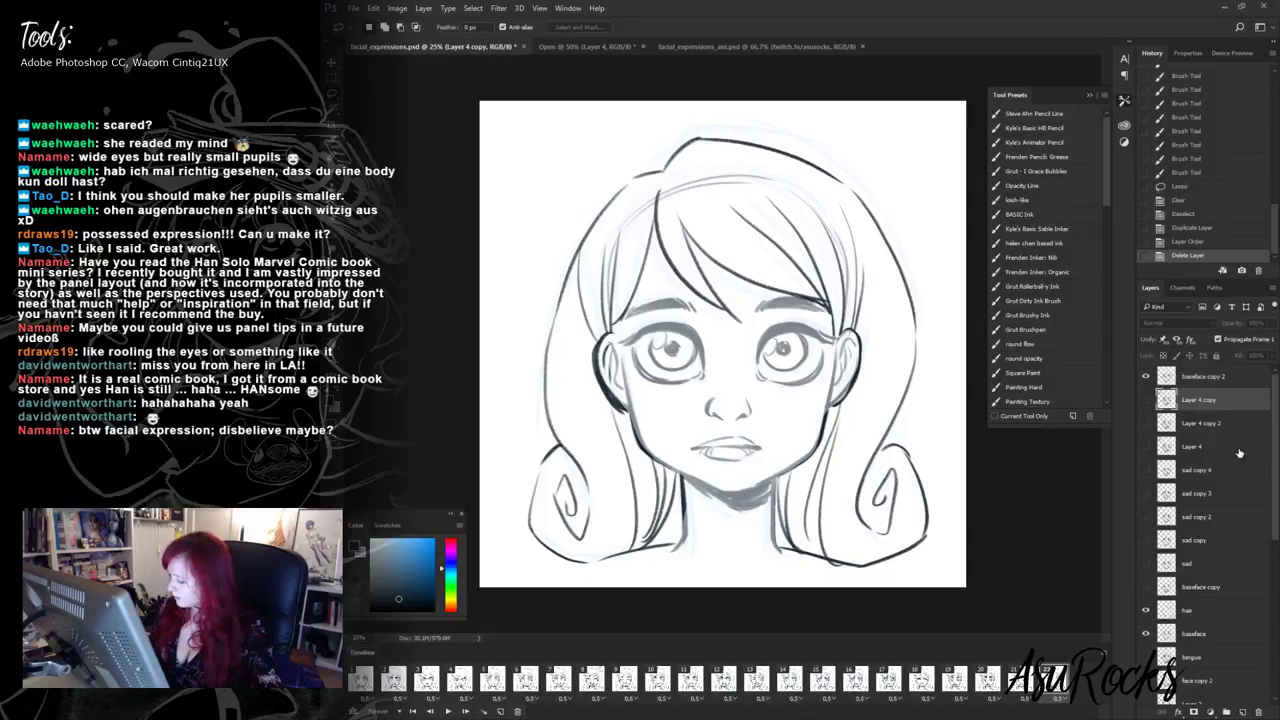
- Hide the original baseface layer and set baseface copy 2 to 100% opacity
left_click(1146, 634)
left_click(1223, 376)
left_click(1271, 324)
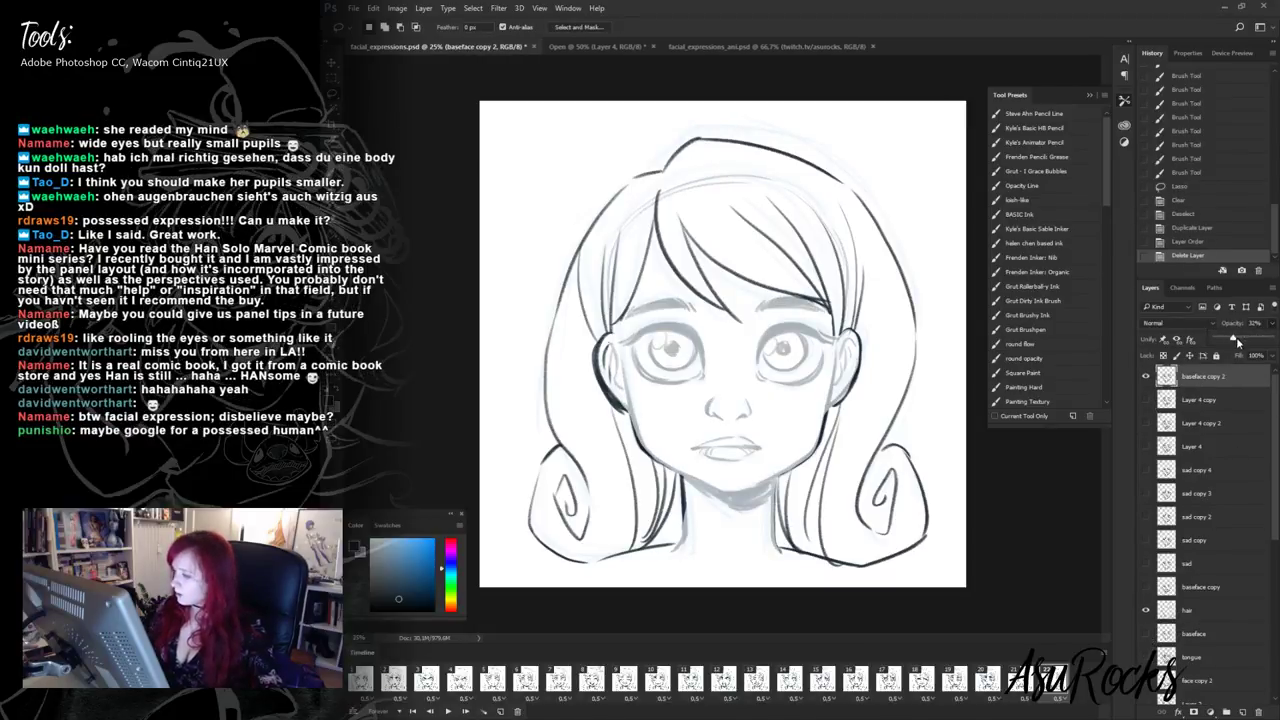
left_click_drag(1238, 342, 1268, 342)
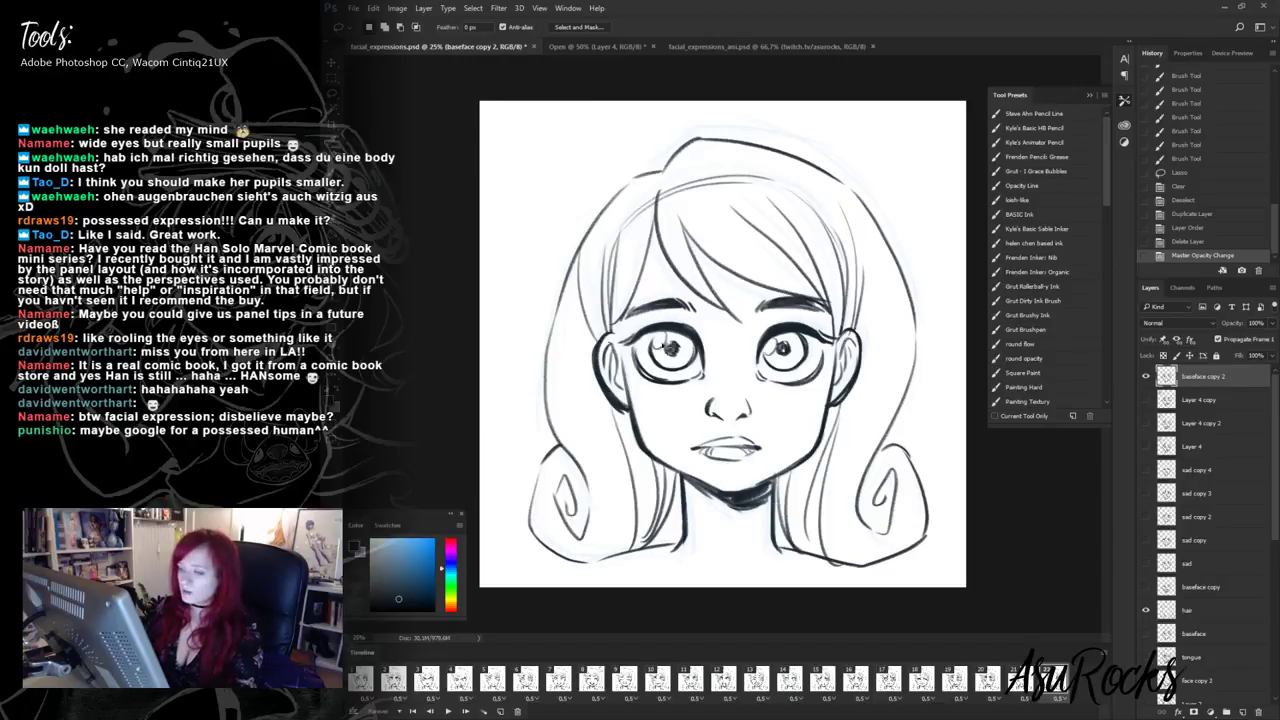
- Erase the irises and pupils from both eyes of the baseface copy 2 face
left_click_drag(664, 345, 652, 342)
key("b")
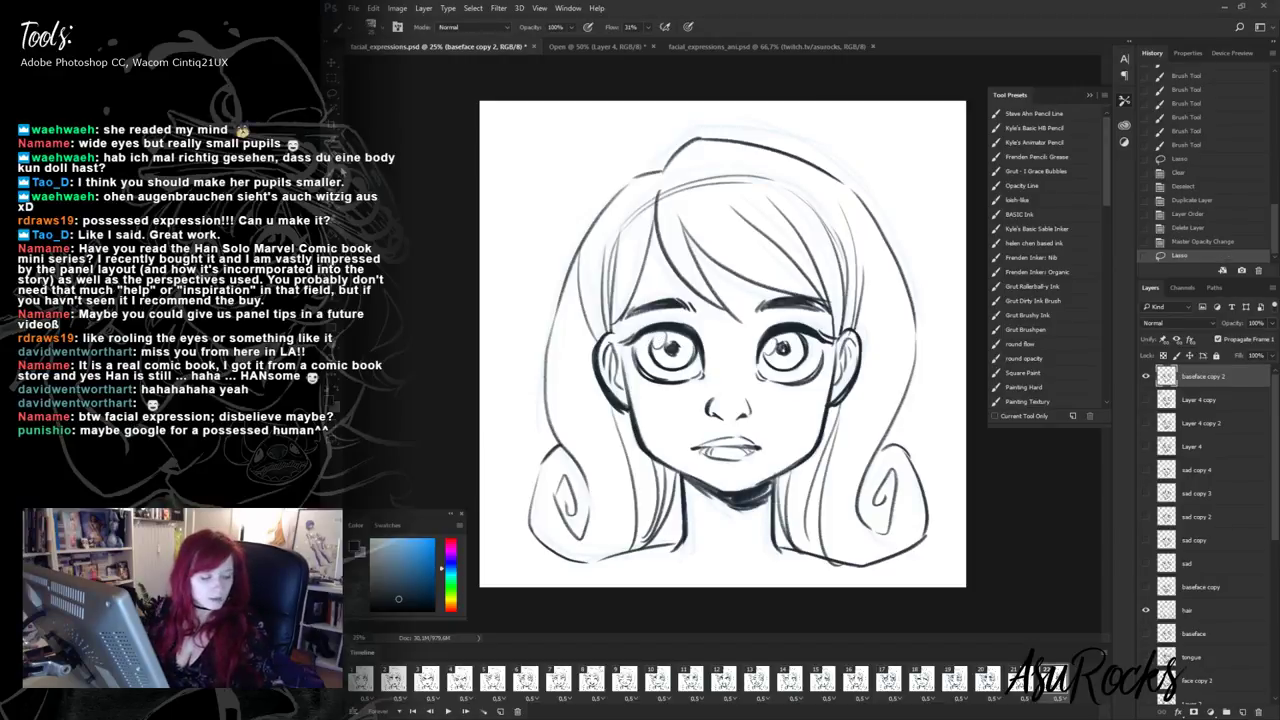
key("ctrl+d")
key("shift+alt+r")
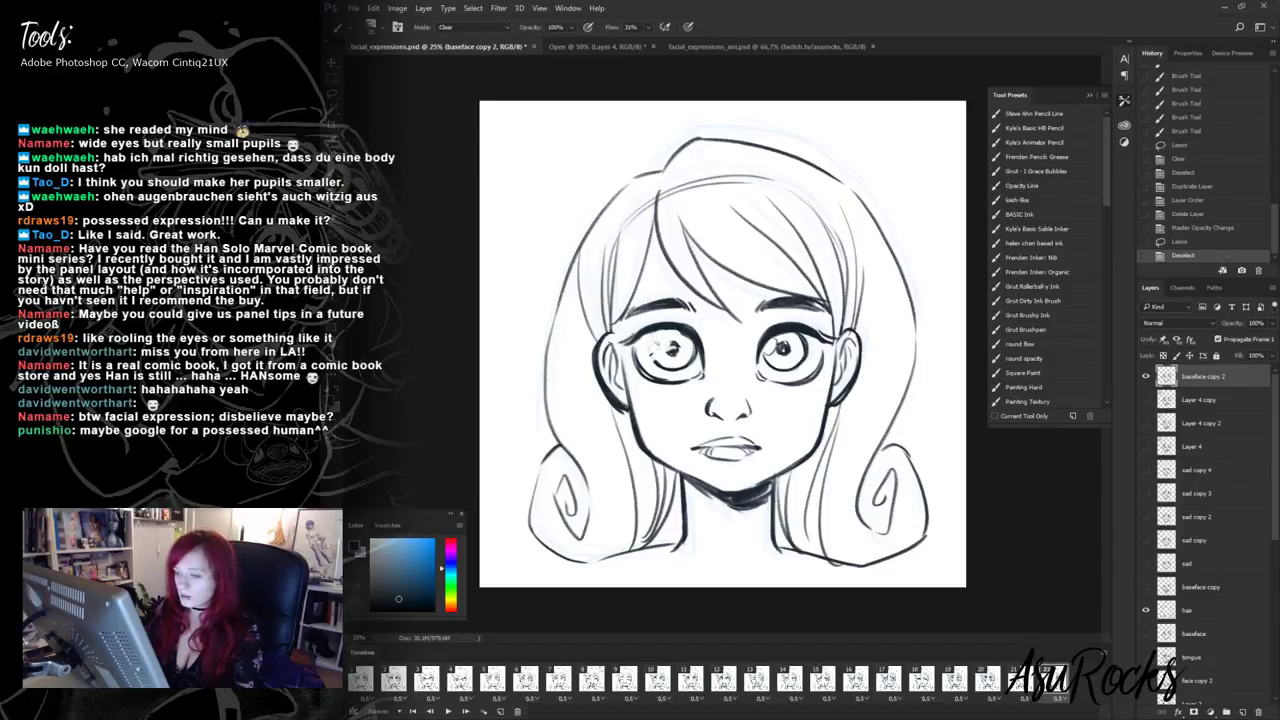
mouse_move(672, 340)
left_mouse_down()
mouse_move(656, 365)
mouse_move(685, 367)
mouse_move(693, 346)
left_mouse_up()
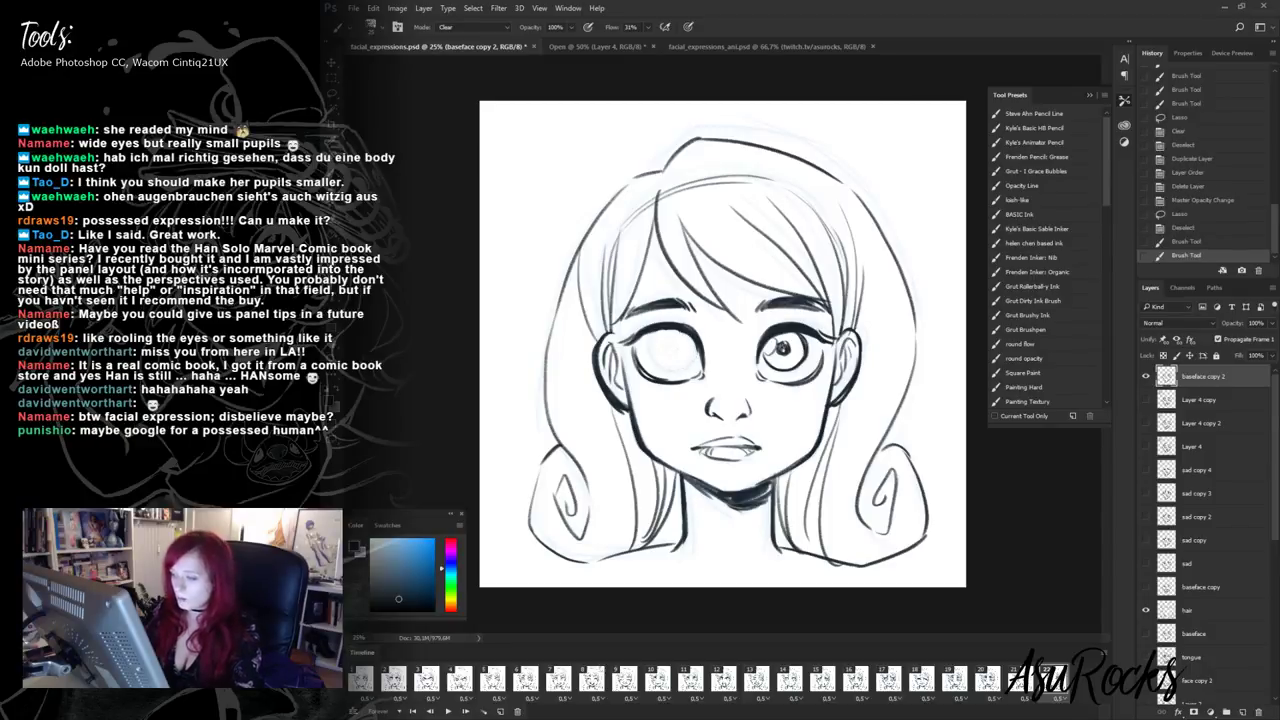
mouse_move(778, 346)
left_mouse_down()
mouse_move(766, 360)
mouse_move(783, 346)
mouse_move(805, 356)
left_mouse_up()
mouse_move(782, 370)
left_mouse_down()
mouse_move(798, 368)
mouse_move(808, 340)
mouse_move(776, 334)
mouse_move(774, 361)
left_mouse_up()
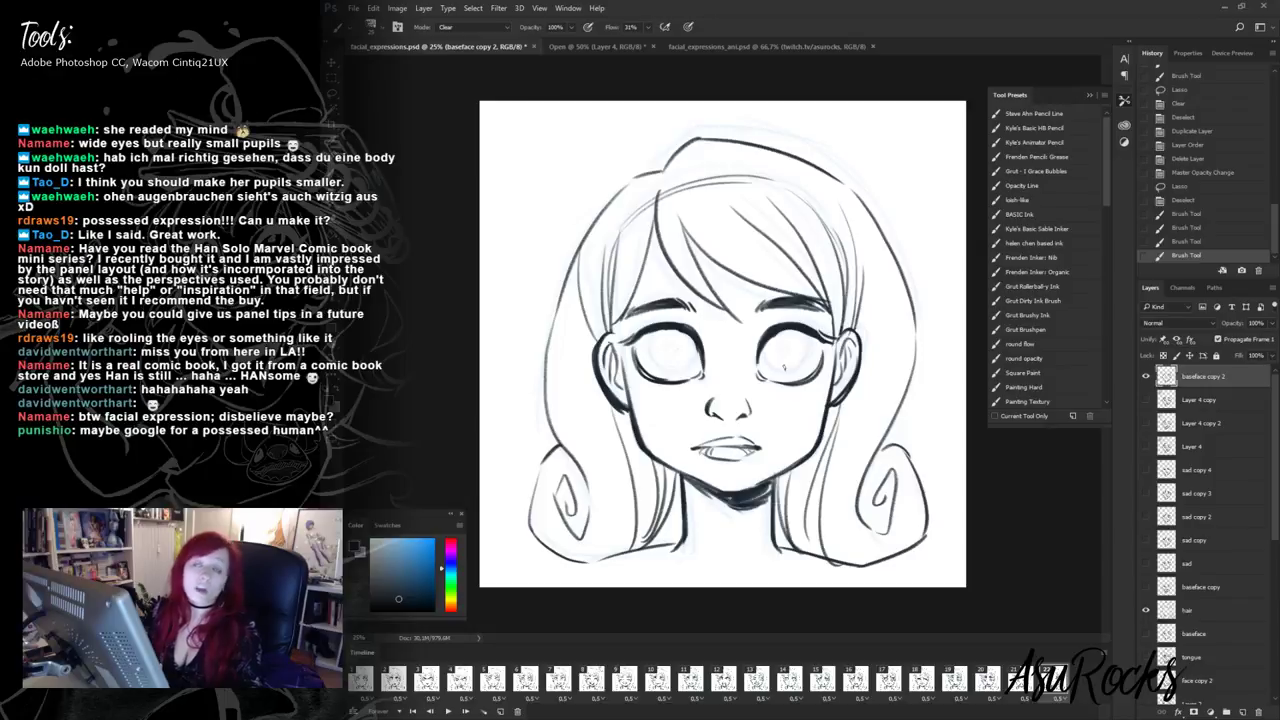
- Thicken the upper lash lines of both eyes with dark brush strokes
key("shift+alt+n")
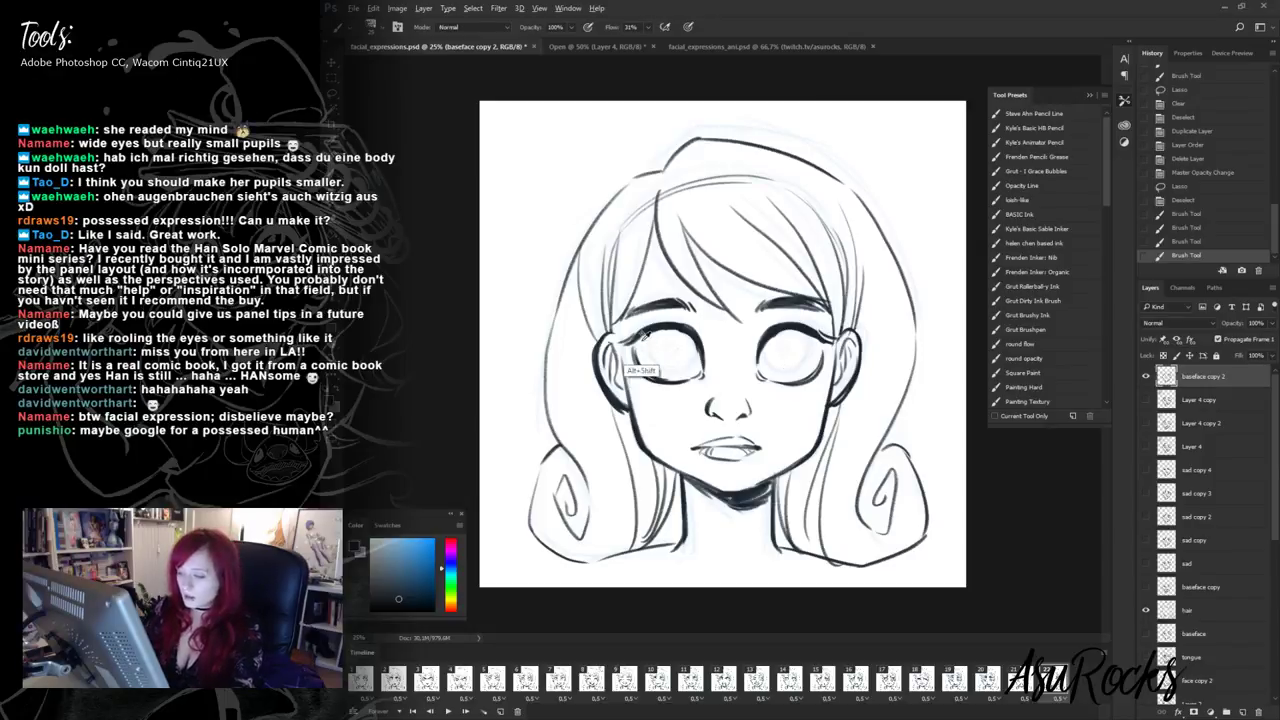
mouse_move(634, 344)
left_mouse_down()
mouse_move(679, 335)
mouse_move(668, 326)
left_mouse_up()
left_click_drag(652, 325, 690, 326)
mouse_move(788, 326)
left_mouse_down()
mouse_move(762, 334)
mouse_move(800, 325)
mouse_move(822, 340)
left_mouse_up()
left_click_drag(790, 326, 820, 337)
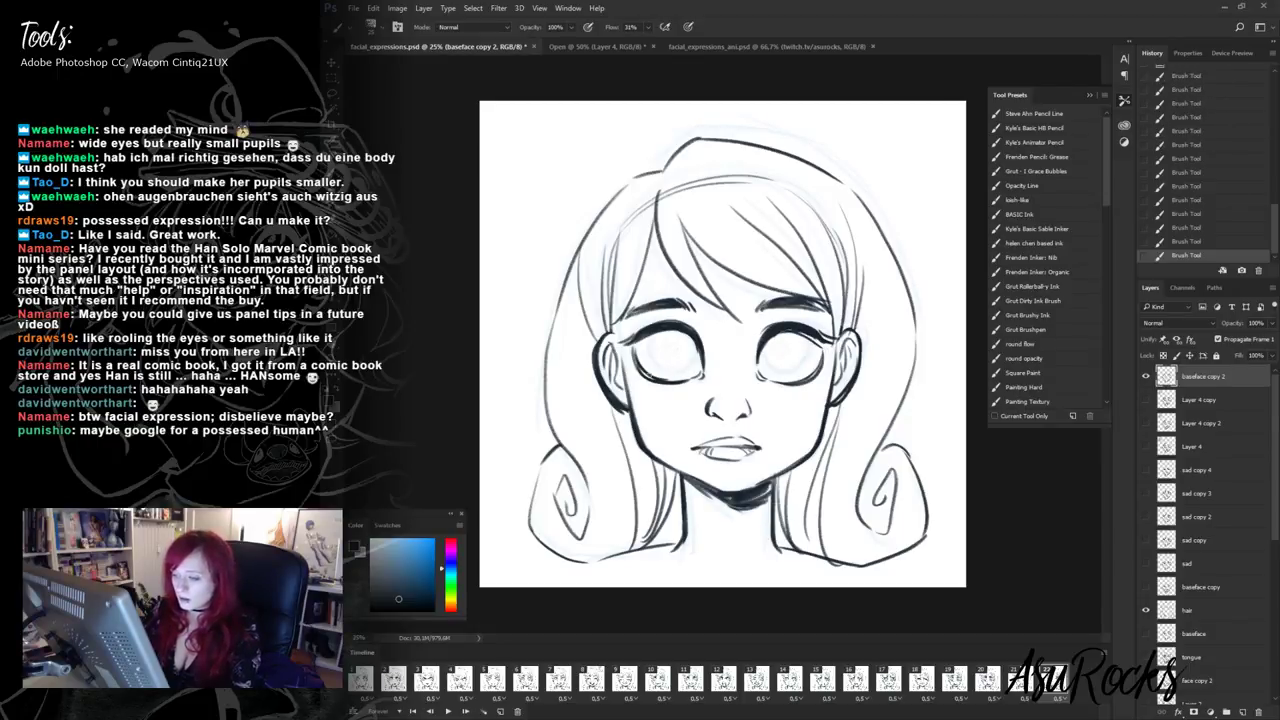
- Draw thin veins across both empty eyeballs and small iris arcs rolled up beneath the upper lids
mouse_move(657, 364)
left_mouse_down()
mouse_move(645, 373)
mouse_move(692, 376)
mouse_move(702, 353)
mouse_move(795, 380)
mouse_move(818, 350)
left_mouse_up()
mouse_move(818, 358)
left_mouse_down()
mouse_move(824, 370)
mouse_move(798, 386)
mouse_move(826, 366)
mouse_move(830, 376)
left_mouse_up()
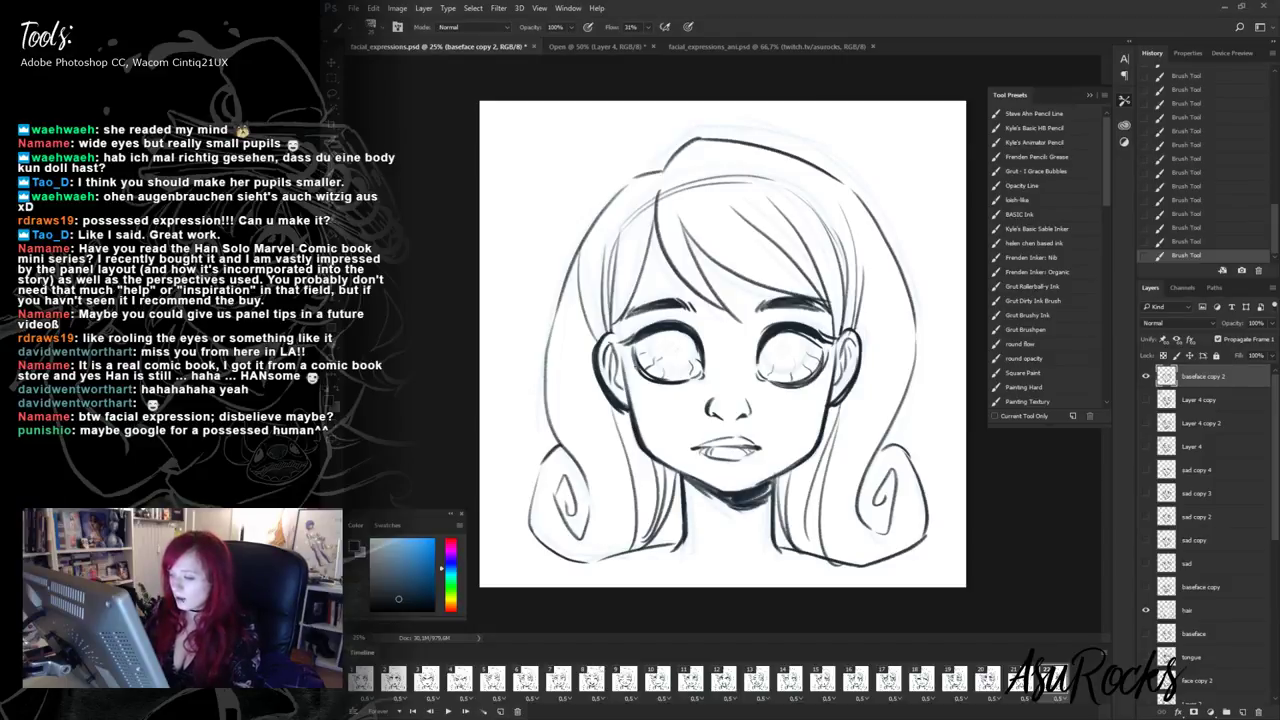
mouse_move(630, 346)
left_mouse_down()
mouse_move(636, 368)
mouse_move(676, 382)
left_mouse_up()
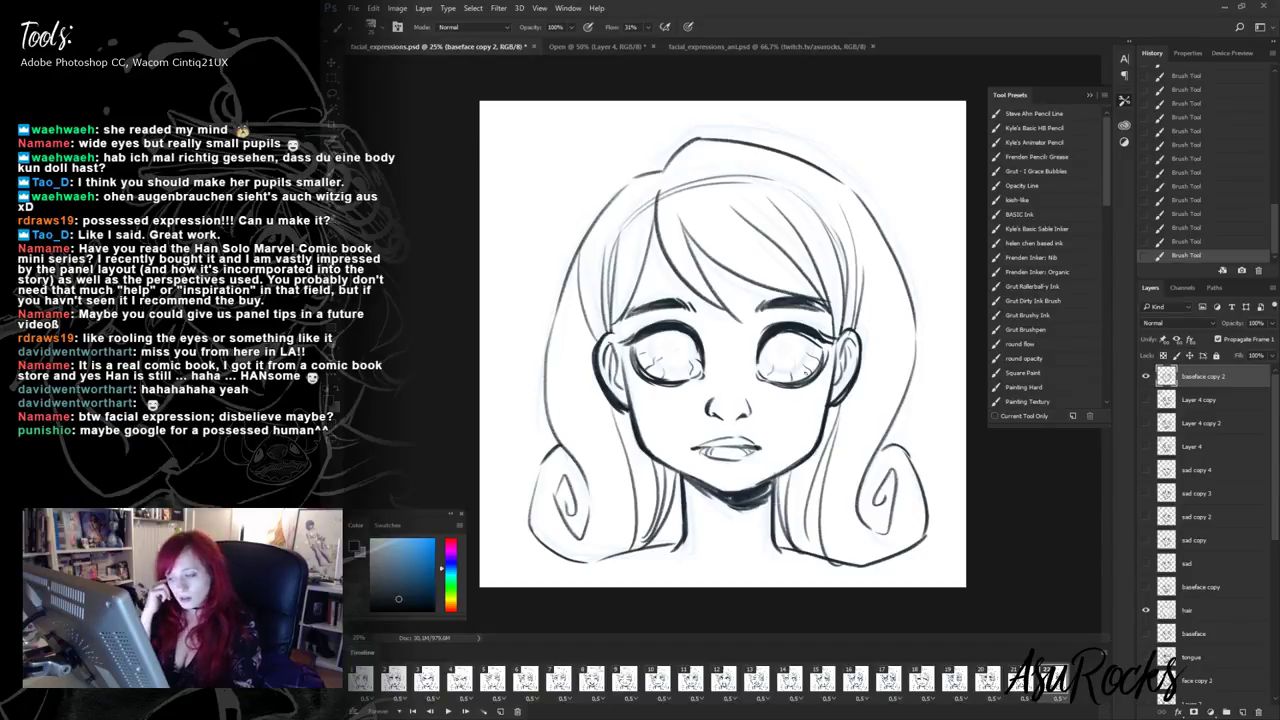
mouse_move(782, 382)
left_mouse_down()
mouse_move(764, 375)
mouse_move(796, 341)
left_mouse_up()
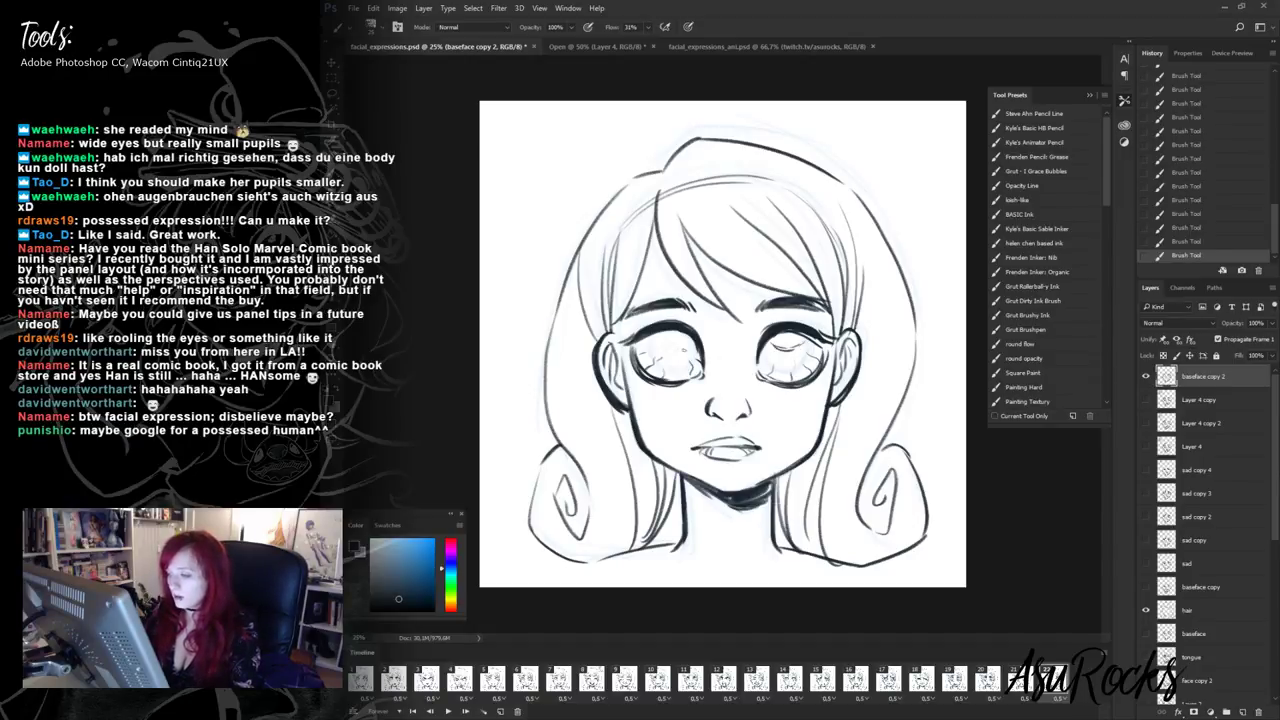
mouse_move(658, 346)
left_mouse_down()
mouse_move(675, 336)
mouse_move(672, 346)
left_mouse_up()
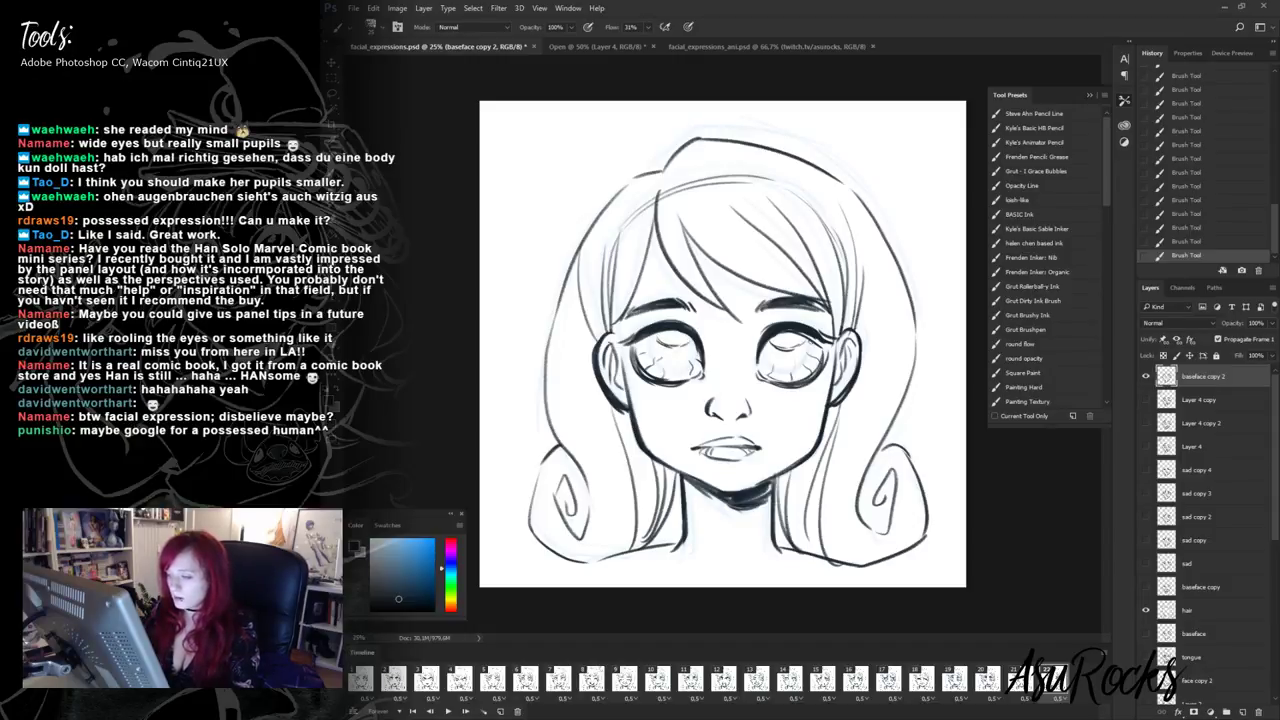
left_click_drag(798, 347, 812, 343)
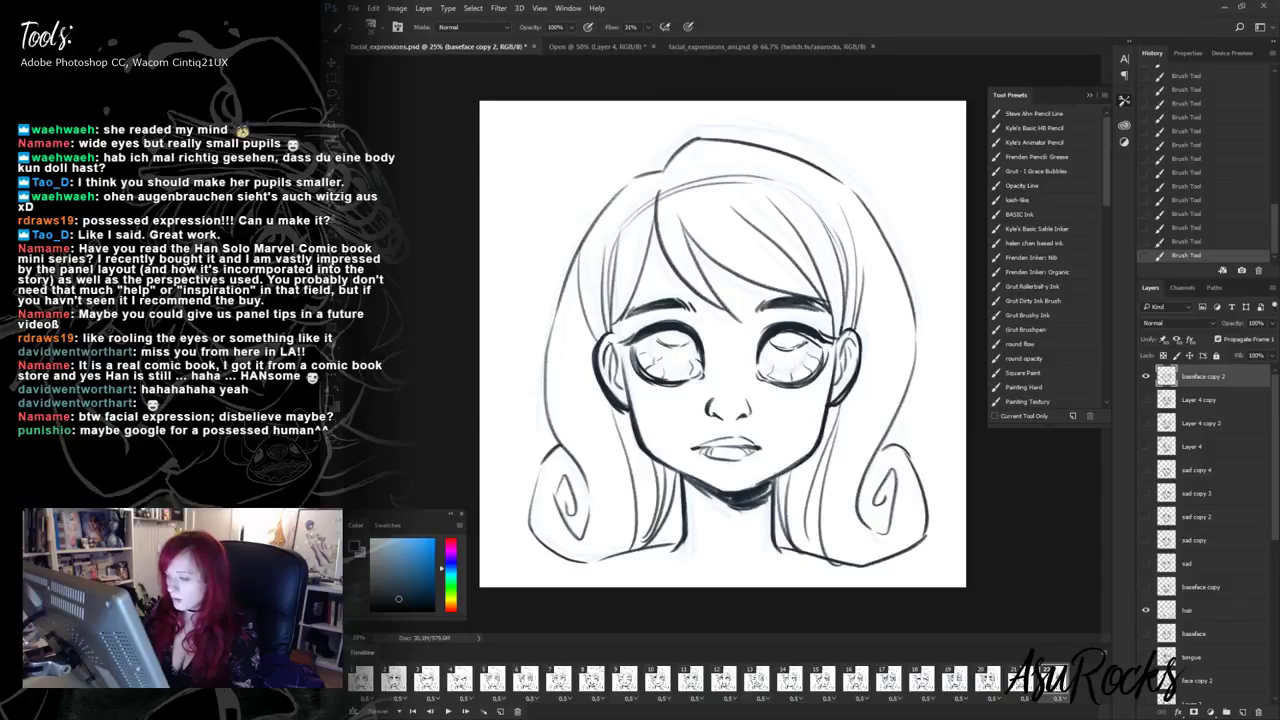
left_click_drag(655, 340, 674, 346)
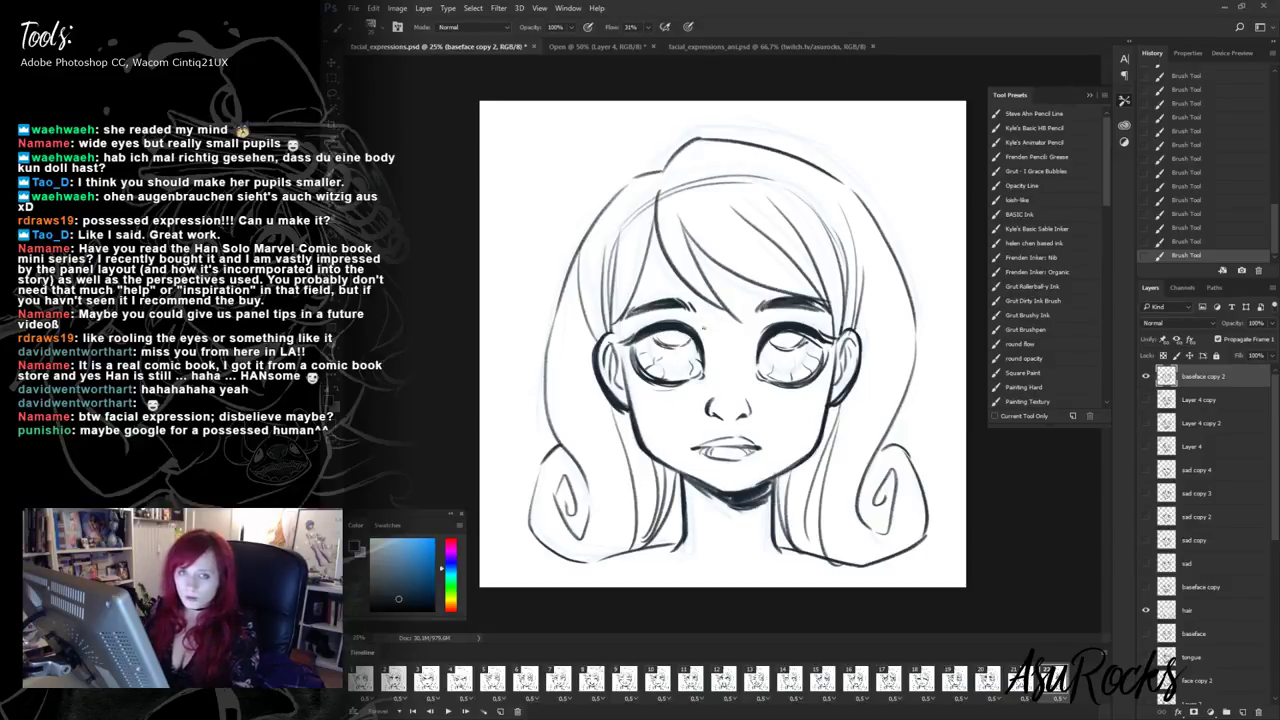
- Shade dark bags under both eyes with curved brush strokes along the lower lids
left_click_drag(698, 378, 640, 398)
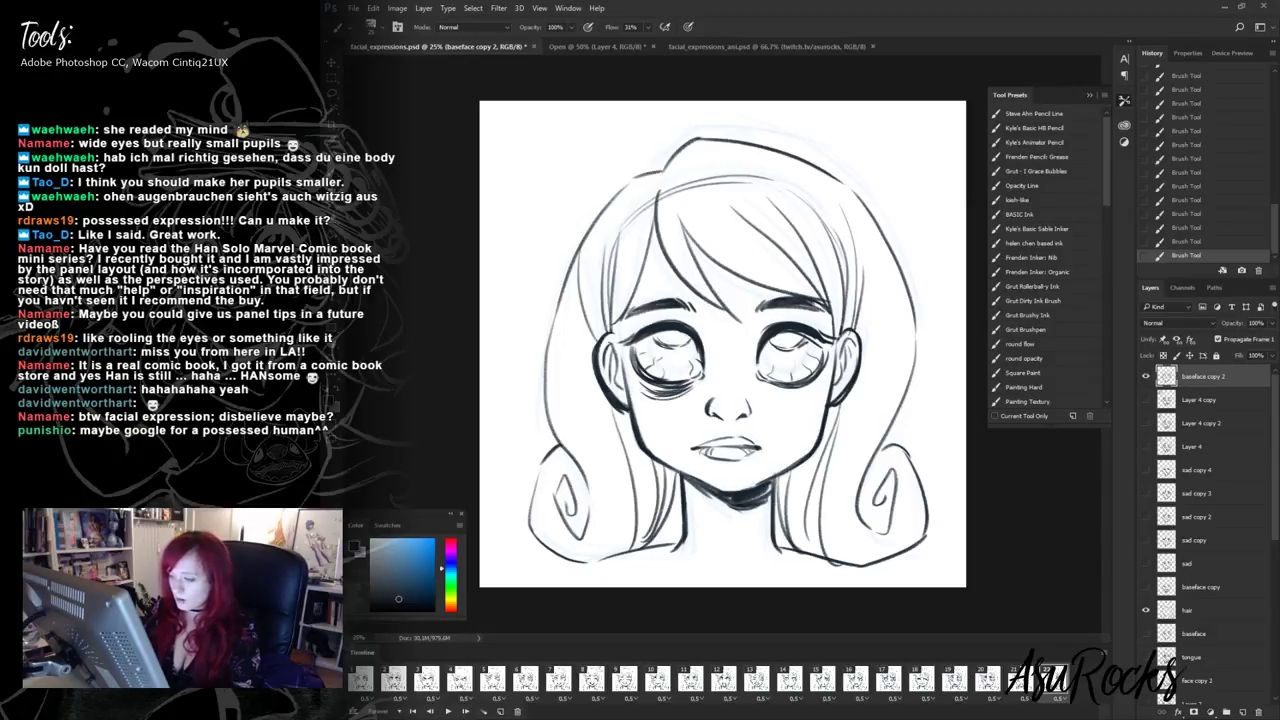
left_click_drag(790, 386, 758, 398)
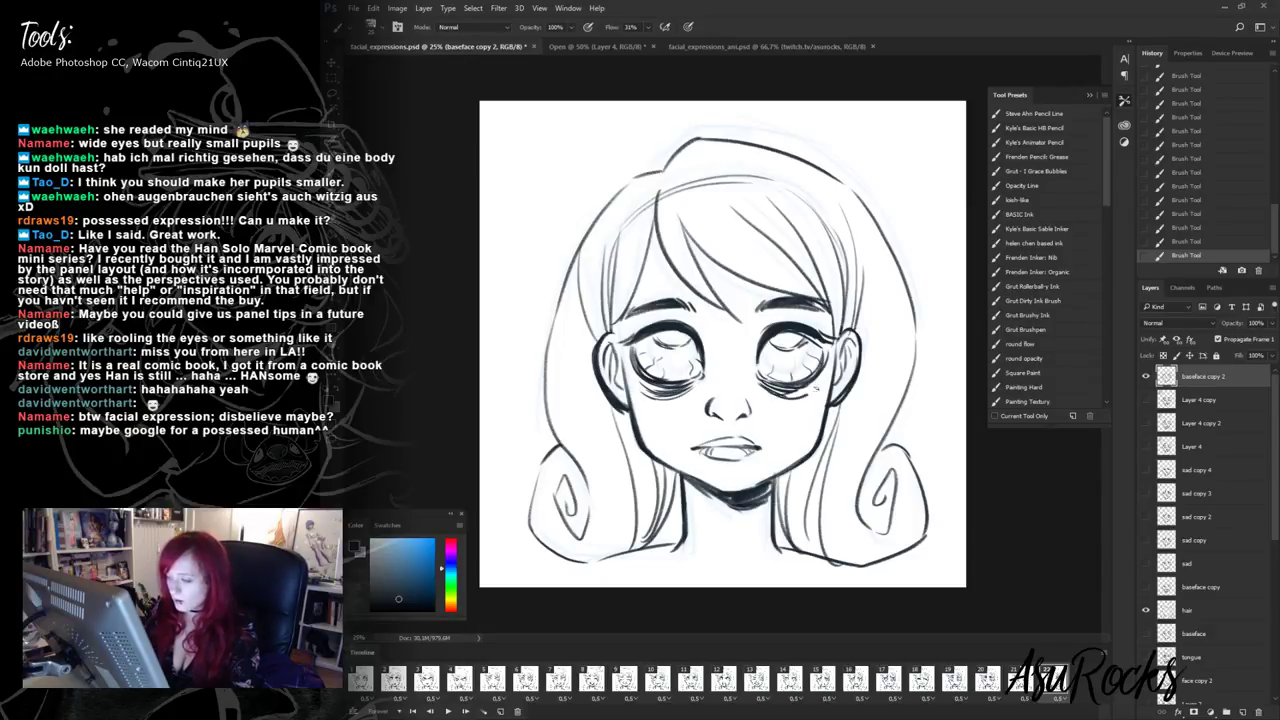
left_click_drag(824, 372, 784, 390)
mouse_move(706, 380)
left_mouse_down()
mouse_move(668, 392)
mouse_move(682, 388)
left_mouse_up()
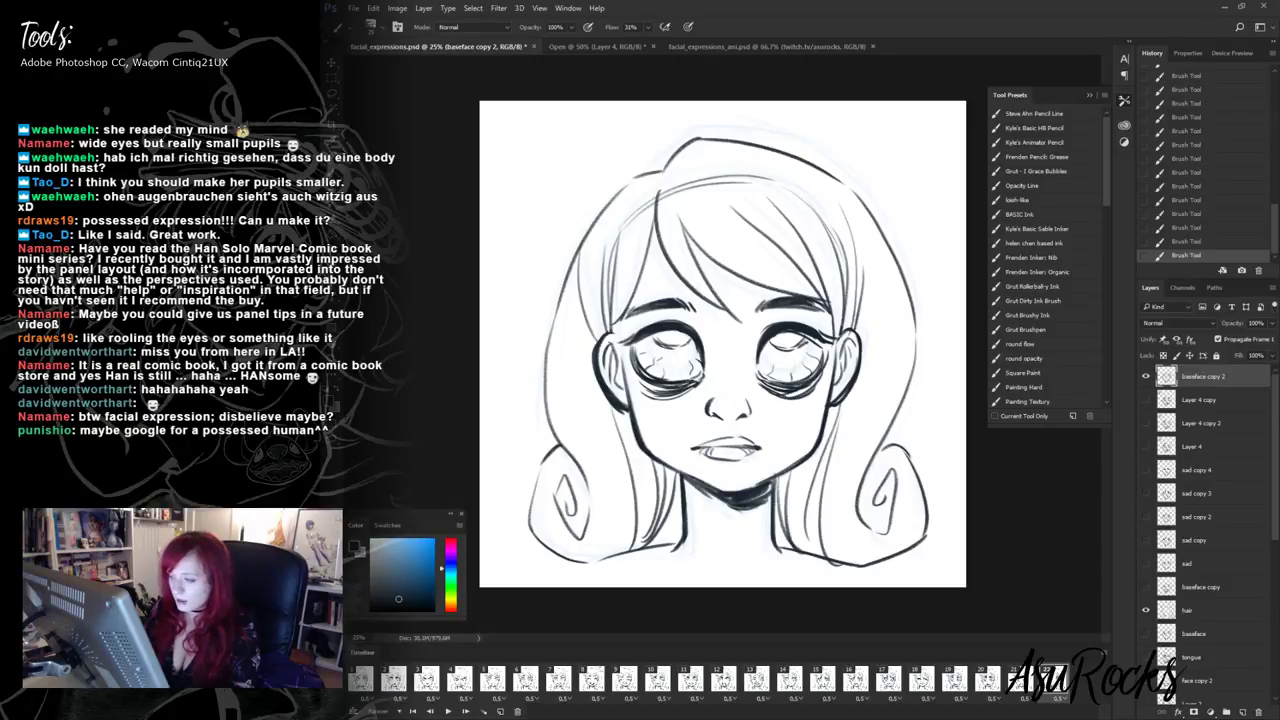
left_click_drag(794, 386, 770, 390)
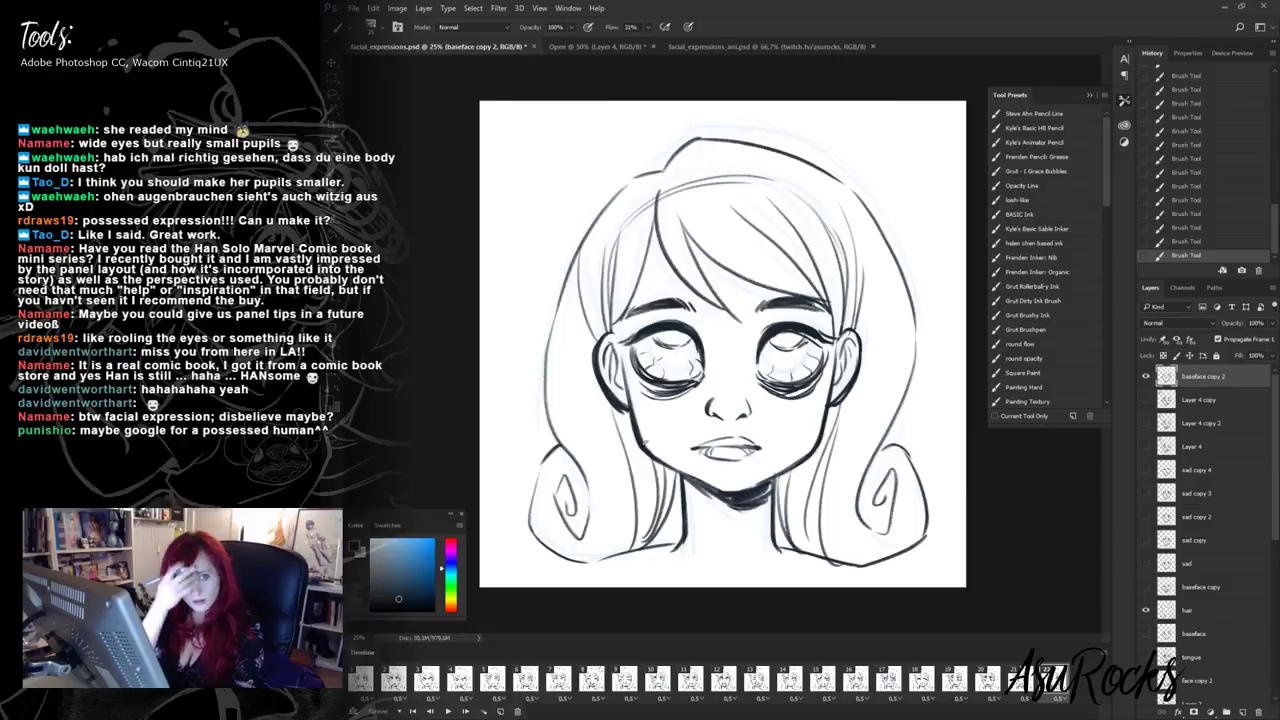
- Erase both eyebrows and redraw them lower, with raised inner ends and worried creases
key("shift+alt+r")
mouse_move(642, 306)
left_mouse_down()
mouse_move(630, 313)
mouse_move(818, 300)
mouse_move(822, 311)
left_mouse_up()
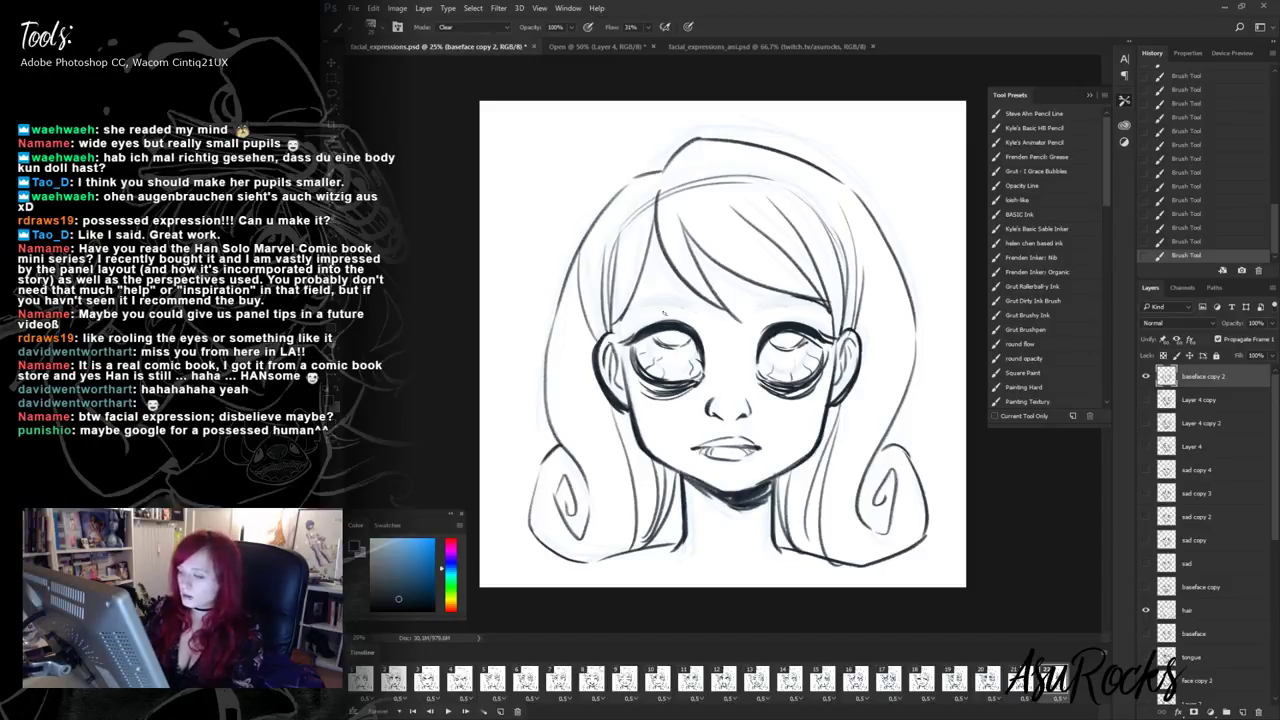
key("shift+alt+n")
mouse_move(636, 314)
left_mouse_down()
mouse_move(696, 314)
mouse_move(658, 308)
mouse_move(704, 302)
mouse_move(816, 324)
mouse_move(836, 306)
left_mouse_up()
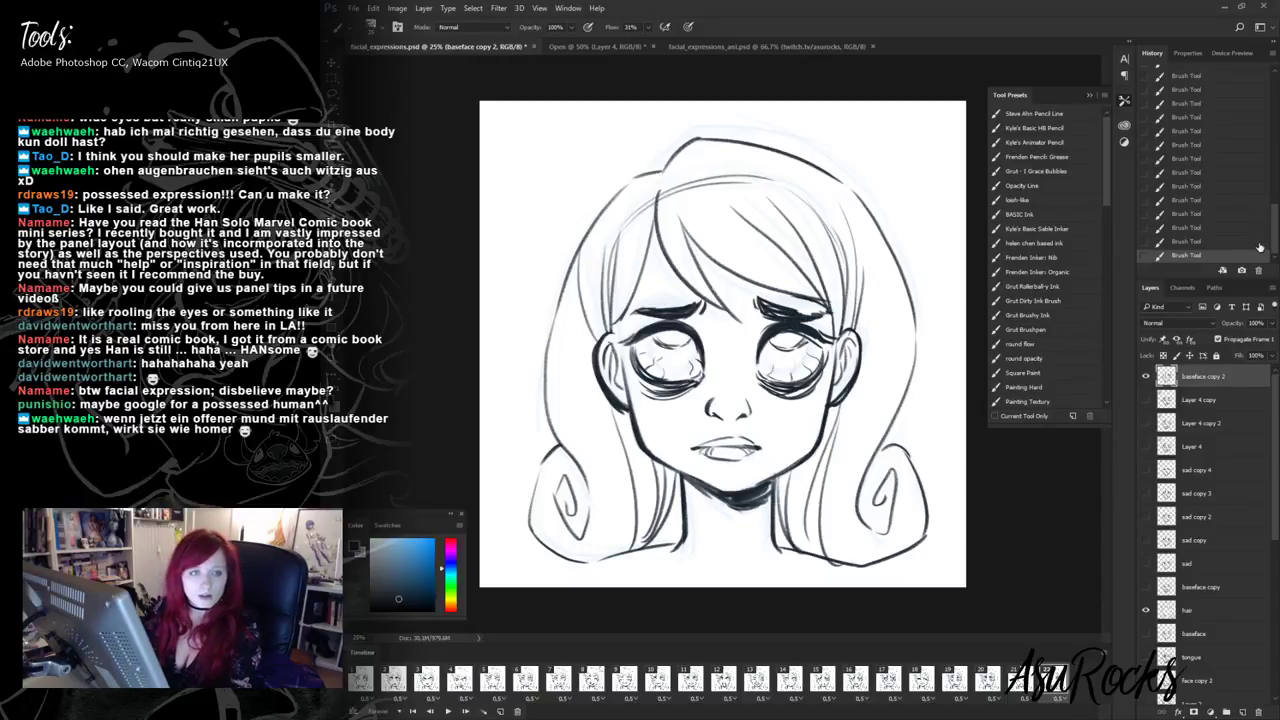
- Undo the last four brush strokes and thin the right-hand eyebrow by erasing part of it
key("ctrl+alt+z")
key("ctrl+alt+z")
key("ctrl+alt+z")
key("ctrl+alt+z")
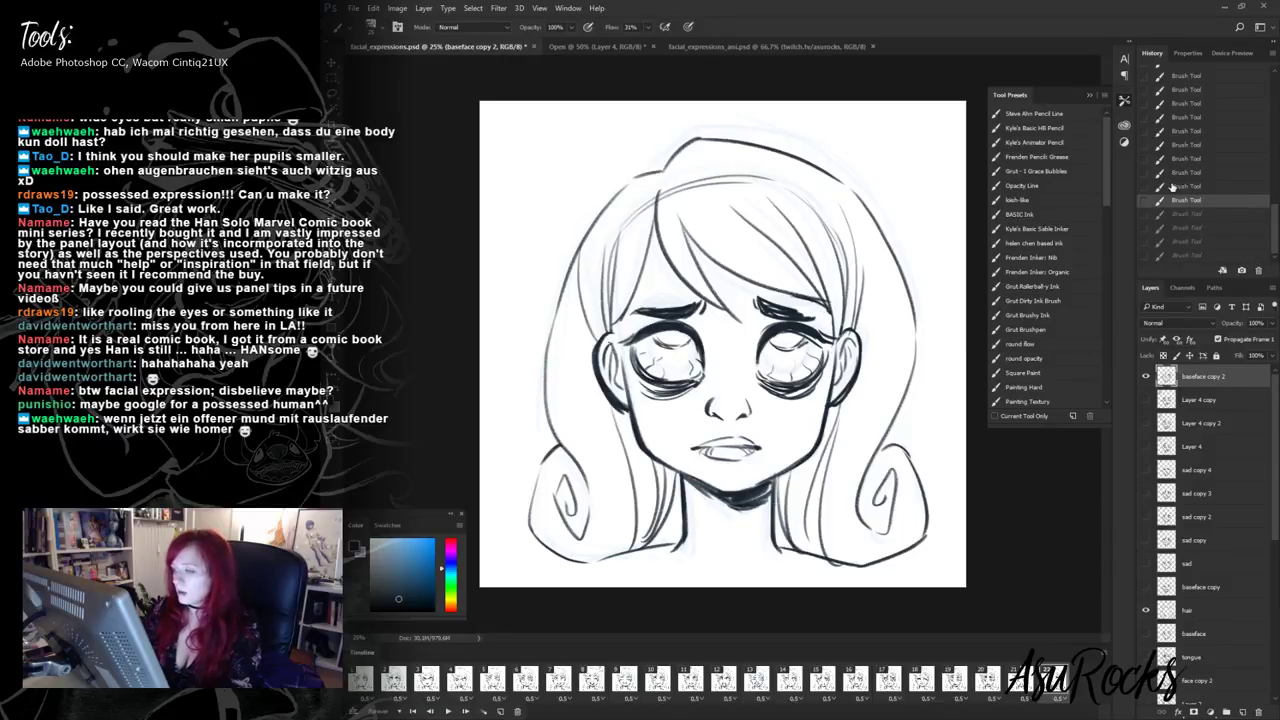
key("shift+alt+r")
mouse_move(798, 312)
left_mouse_down()
mouse_move(762, 300)
mouse_move(766, 318)
mouse_move(790, 316)
mouse_move(780, 322)
mouse_move(824, 312)
left_mouse_up()
key("shift+alt+n")
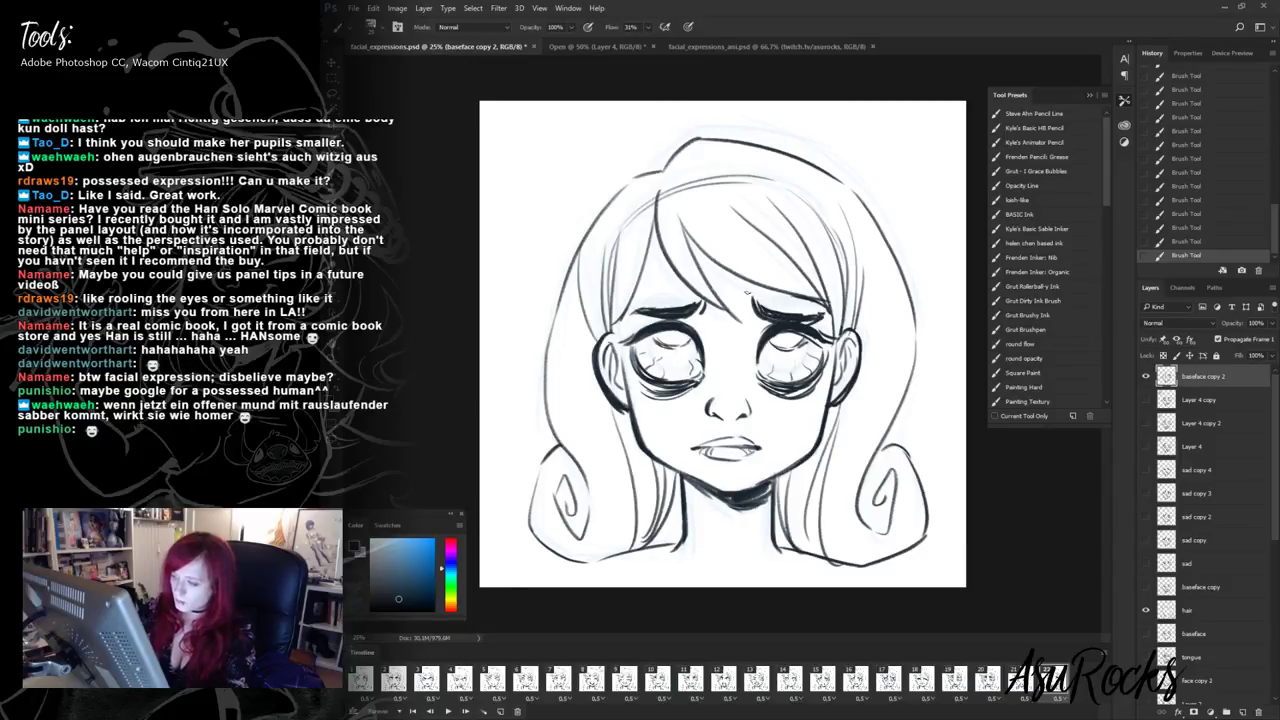
- Add frown creases between the brows, darken the brow strokes and trim the outer end of the left-hand eyebrow
mouse_move(746, 292)
left_mouse_down()
mouse_move(746, 320)
mouse_move(693, 318)
mouse_move(700, 298)
mouse_move(678, 318)
mouse_move(694, 322)
mouse_move(709, 300)
mouse_move(820, 314)
left_mouse_up()
key("shift+alt+n")
key("shift+alt+n")
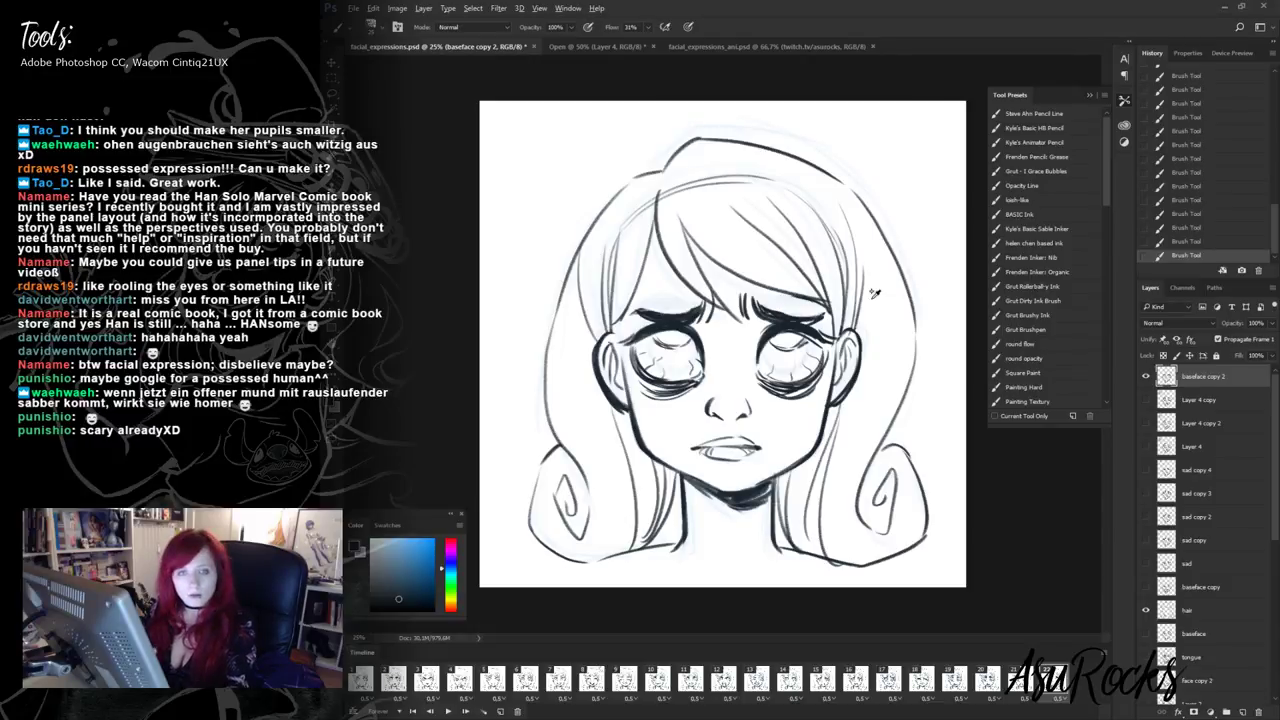
key("shift+alt+r")
mouse_move(632, 308)
left_mouse_down()
mouse_move(680, 310)
mouse_move(626, 318)
left_mouse_up()
key("shift+alt+n")
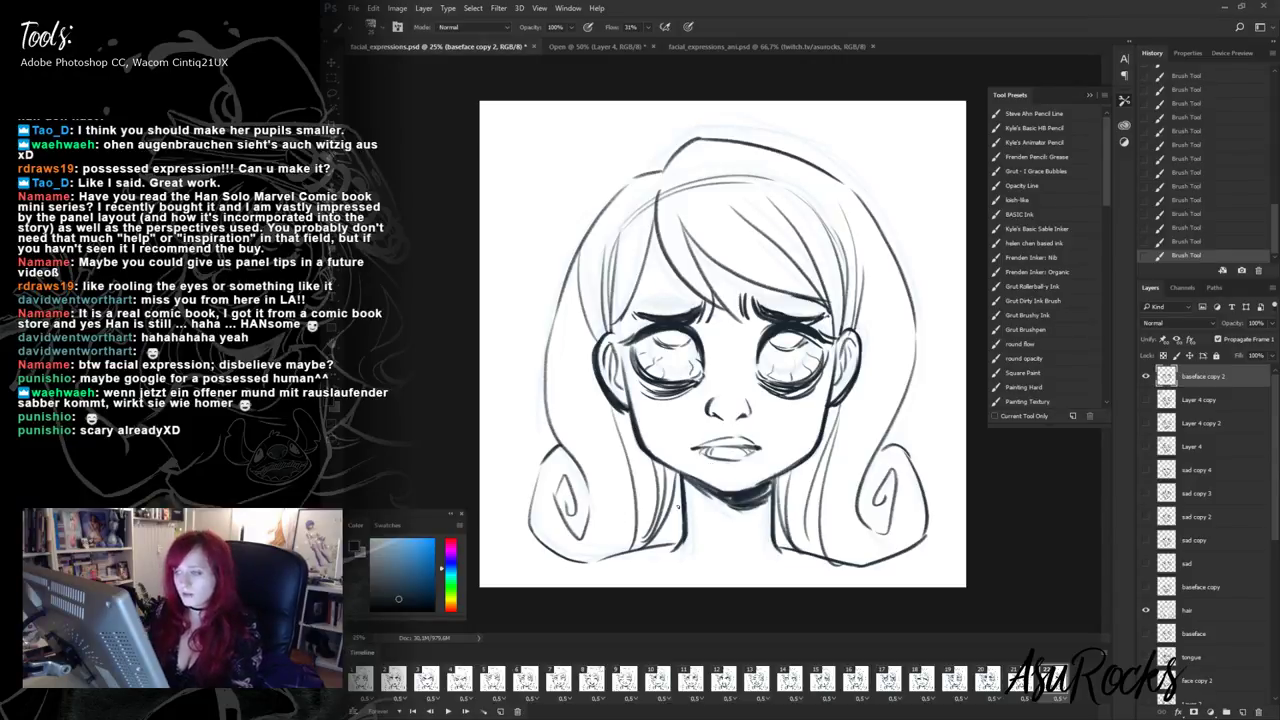
- Lasso the eyes and eyebrows together, nudge them slightly upward and deselect
key("l")
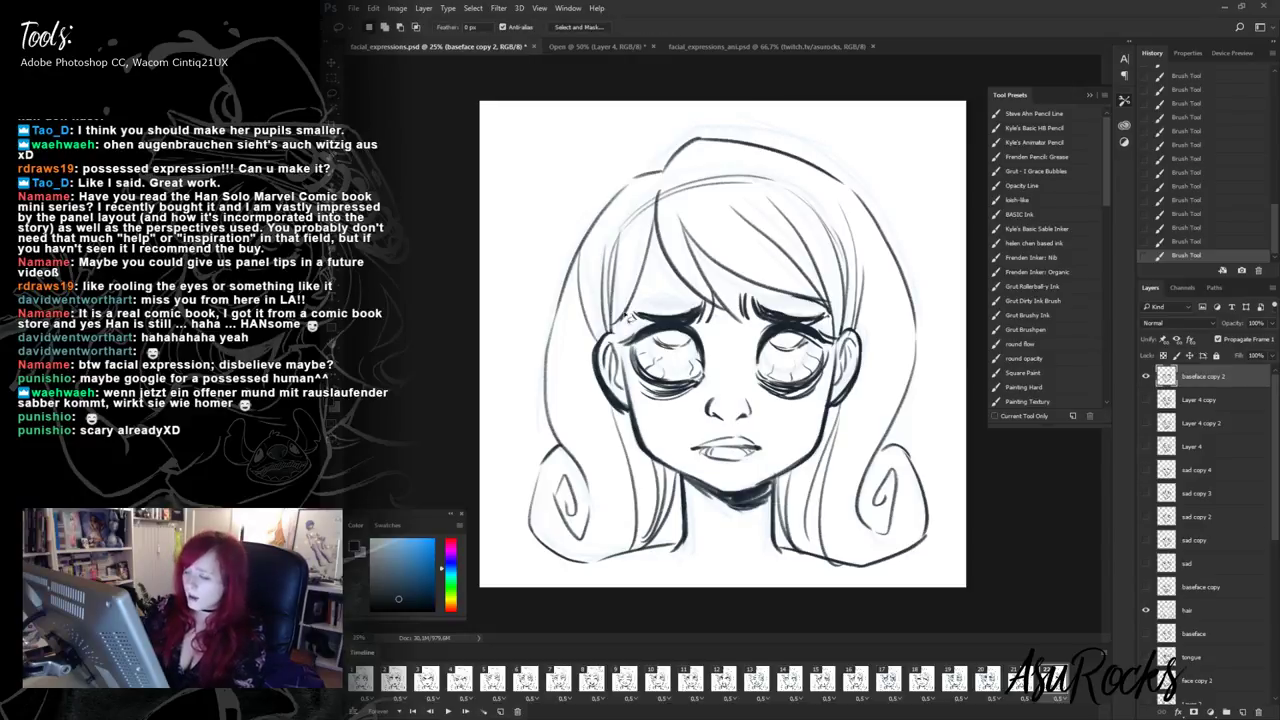
mouse_move(627, 316)
left_mouse_down()
mouse_move(641, 406)
mouse_move(688, 426)
mouse_move(716, 398)
left_mouse_up()
mouse_move(637, 307)
left_mouse_down()
mouse_move(623, 352)
mouse_move(639, 404)
mouse_move(724, 392)
mouse_move(792, 422)
mouse_move(820, 402)
mouse_move(837, 362)
mouse_move(845, 302)
mouse_move(812, 270)
left_mouse_up()
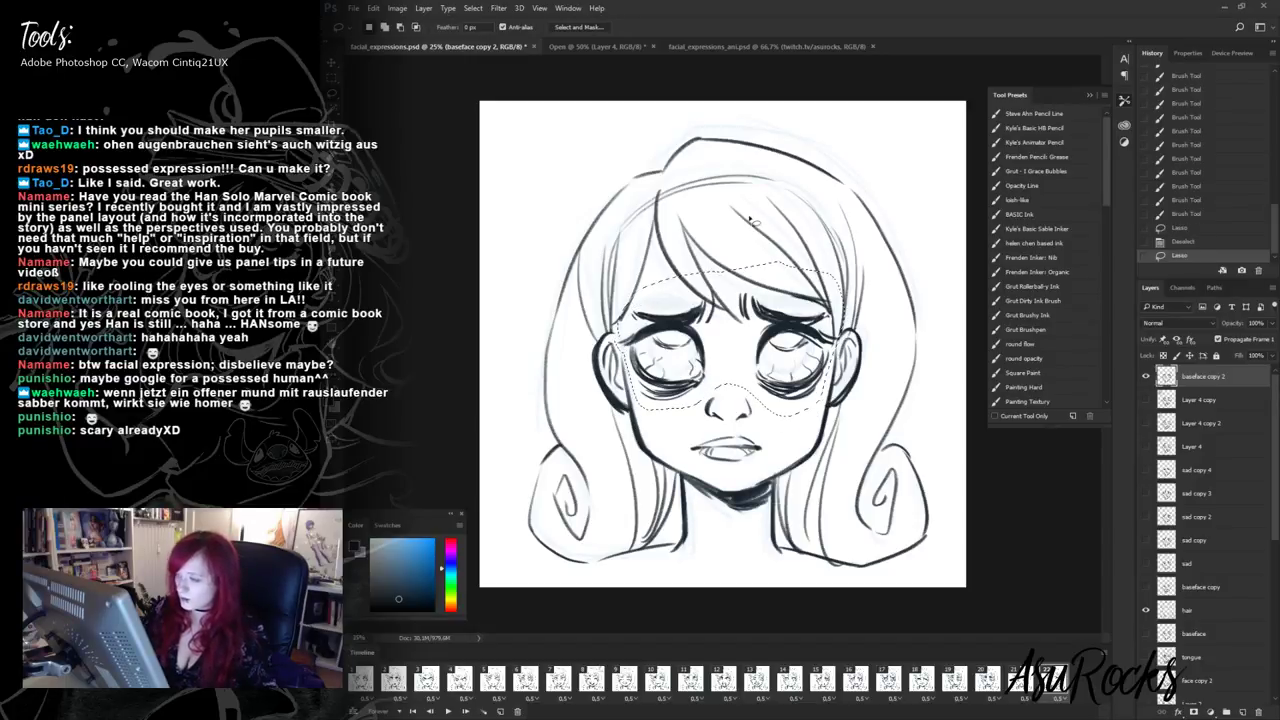
left_click(333, 63)
key("Up")
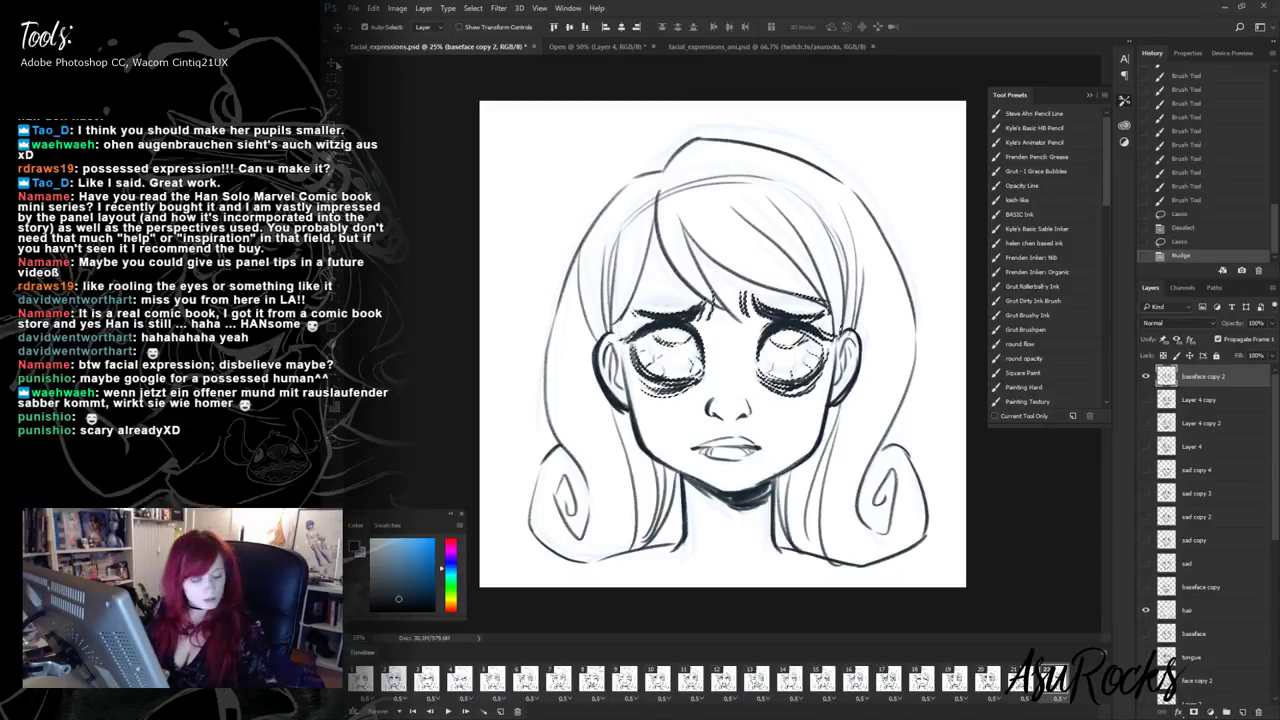
key("ctrl+d")
- Brush additional thin crease lines below the bags of both eyes
left_click(334, 176)
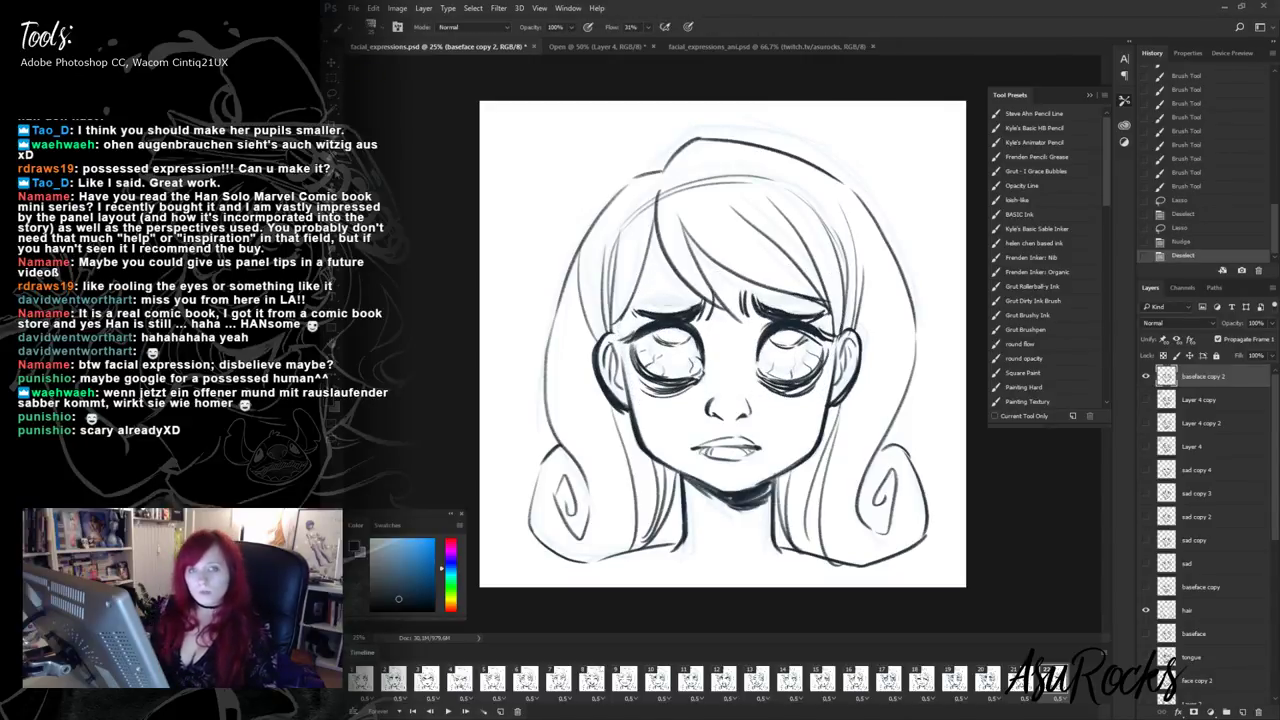
left_click_drag(702, 386, 660, 407)
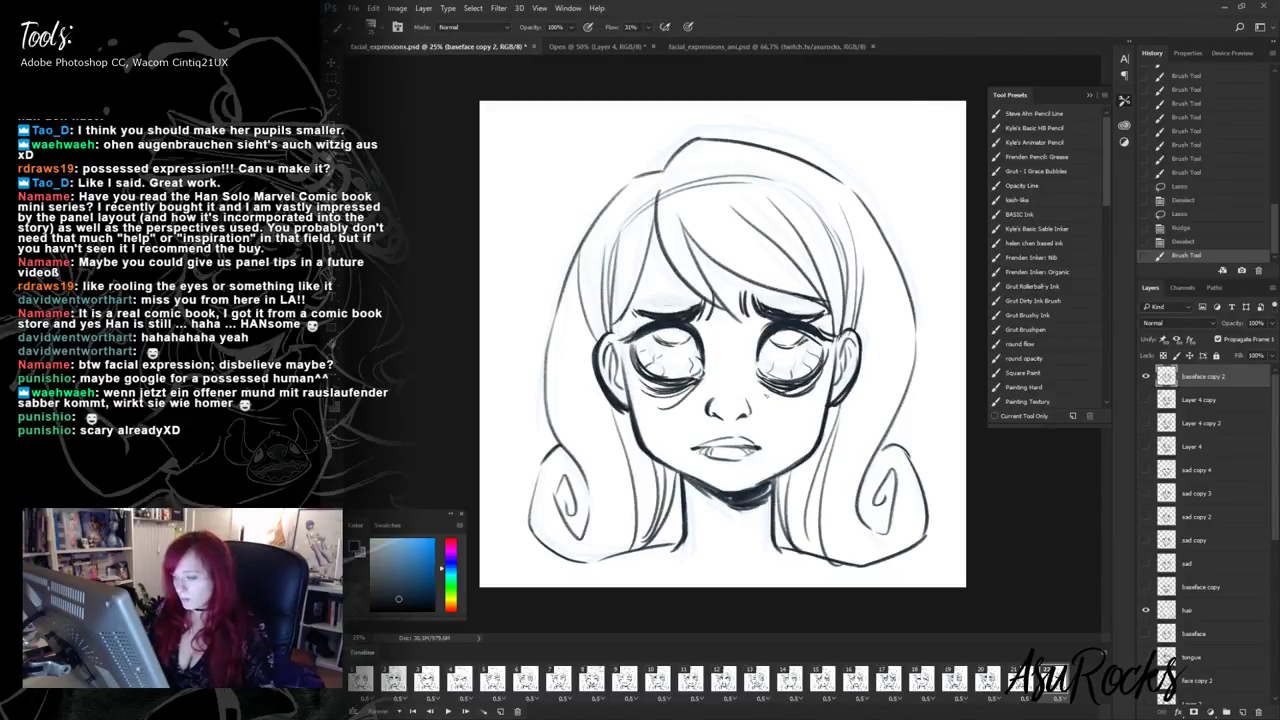
mouse_move(762, 390)
left_mouse_down()
mouse_move(788, 408)
mouse_move(798, 392)
mouse_move(755, 380)
left_mouse_up()
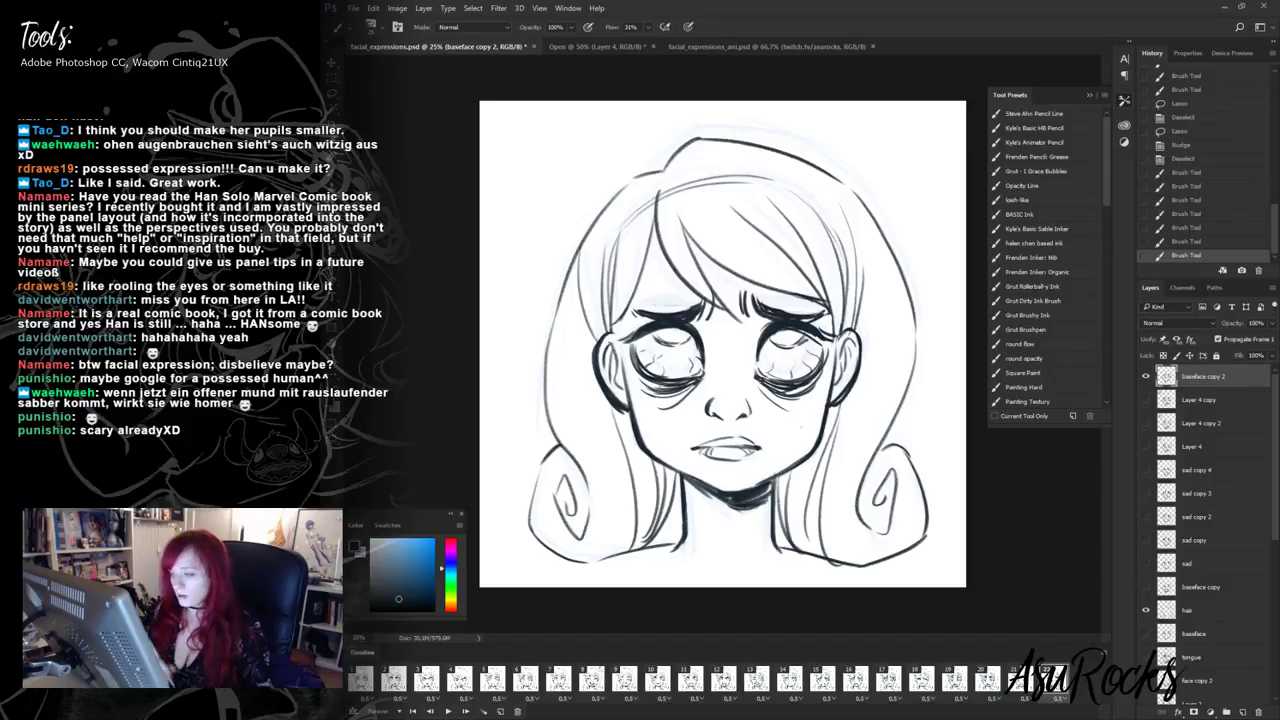
- Erase the old mouth lines and redraw the mouth as slack, drooping parted lips with teeth showing
key("alt+shift+r")
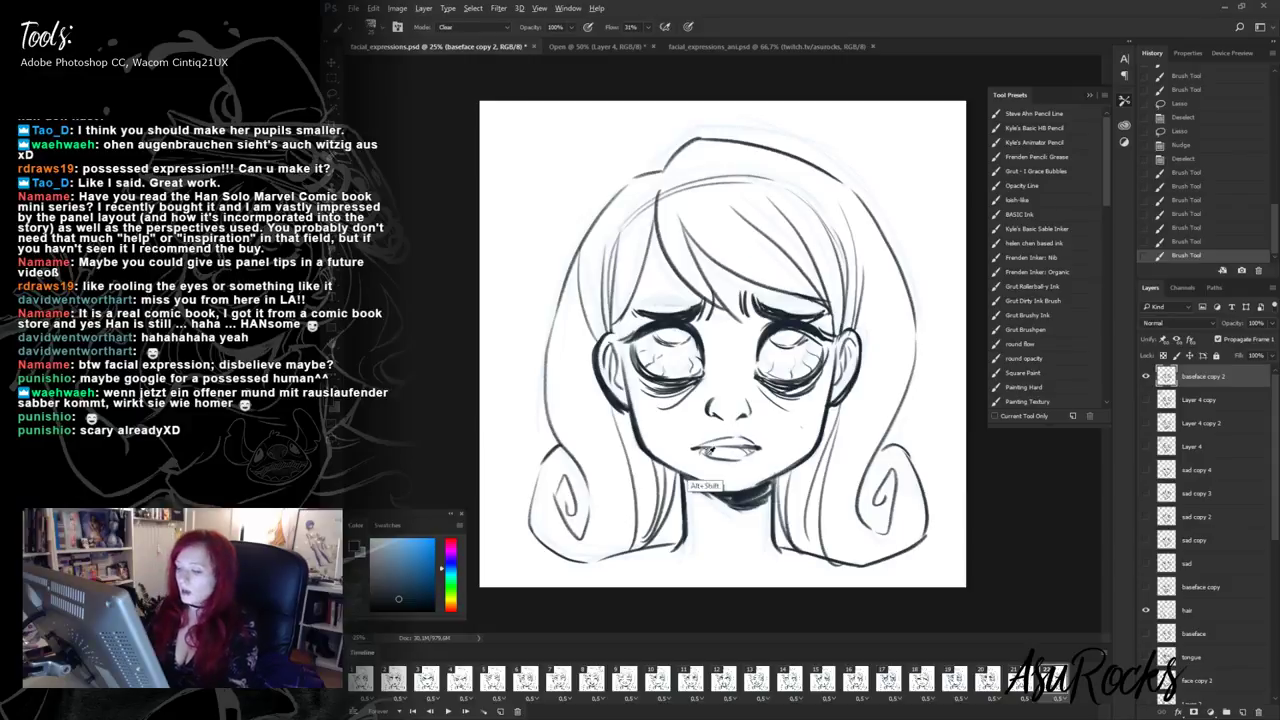
mouse_move(716, 442)
left_mouse_down()
mouse_move(761, 451)
mouse_move(710, 442)
mouse_move(732, 434)
mouse_move(760, 452)
left_mouse_up()
key("alt+shift+n")
mouse_move(746, 432)
left_mouse_down()
mouse_move(712, 462)
mouse_move(760, 456)
mouse_move(714, 449)
mouse_move(756, 452)
mouse_move(739, 434)
left_mouse_up()
key("ctrl+z")
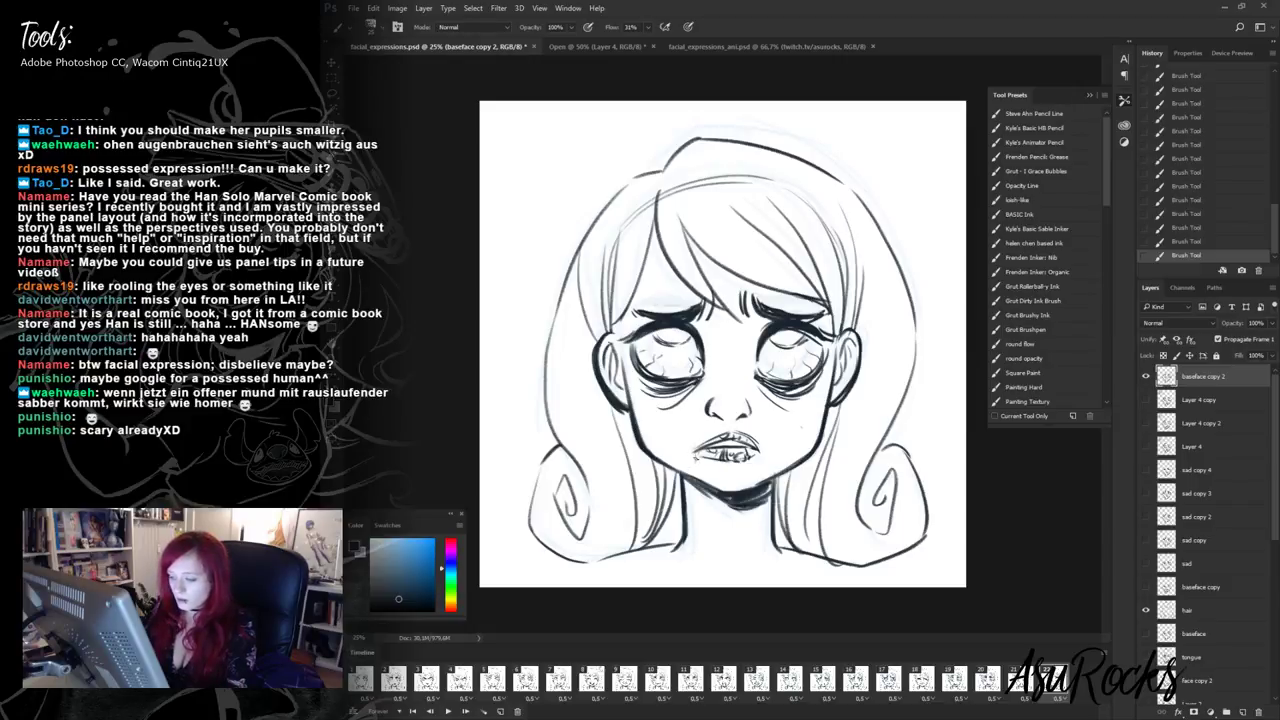
- Refine the corners of the mouth and add a trickle of drool at the left-hand corner
left_click_drag(754, 450, 760, 456)
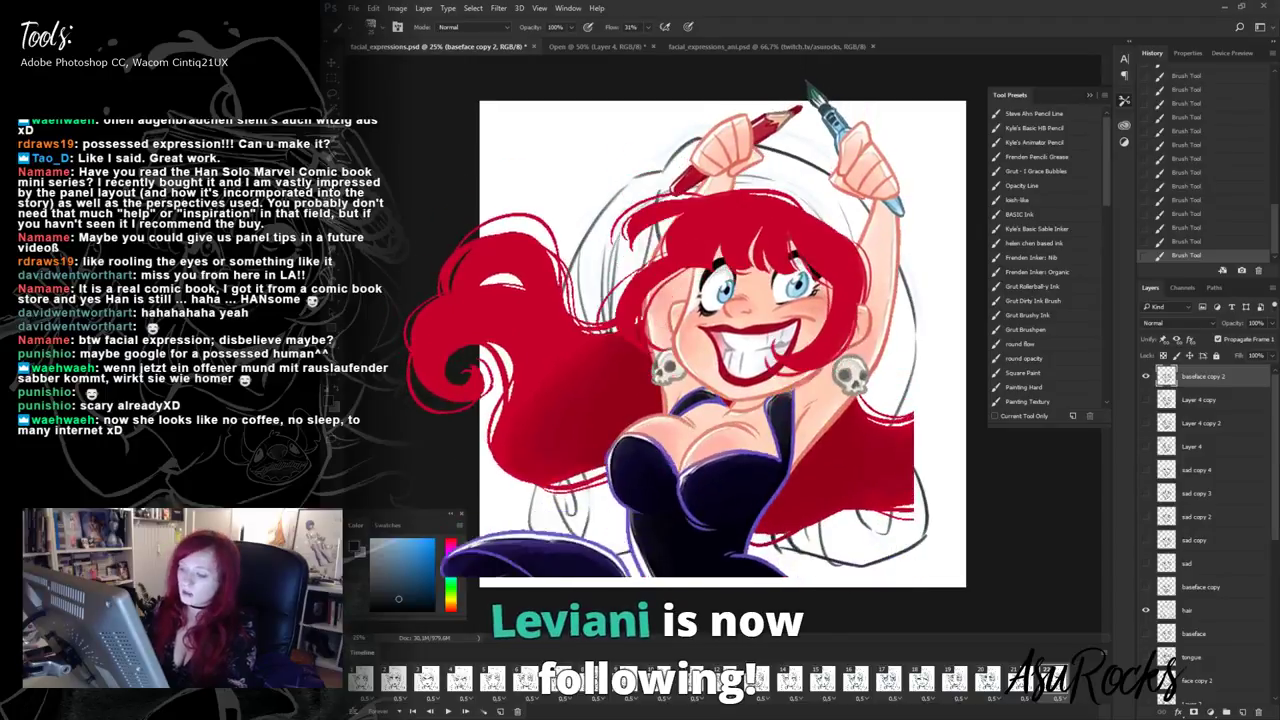
key("shift+alt+r")
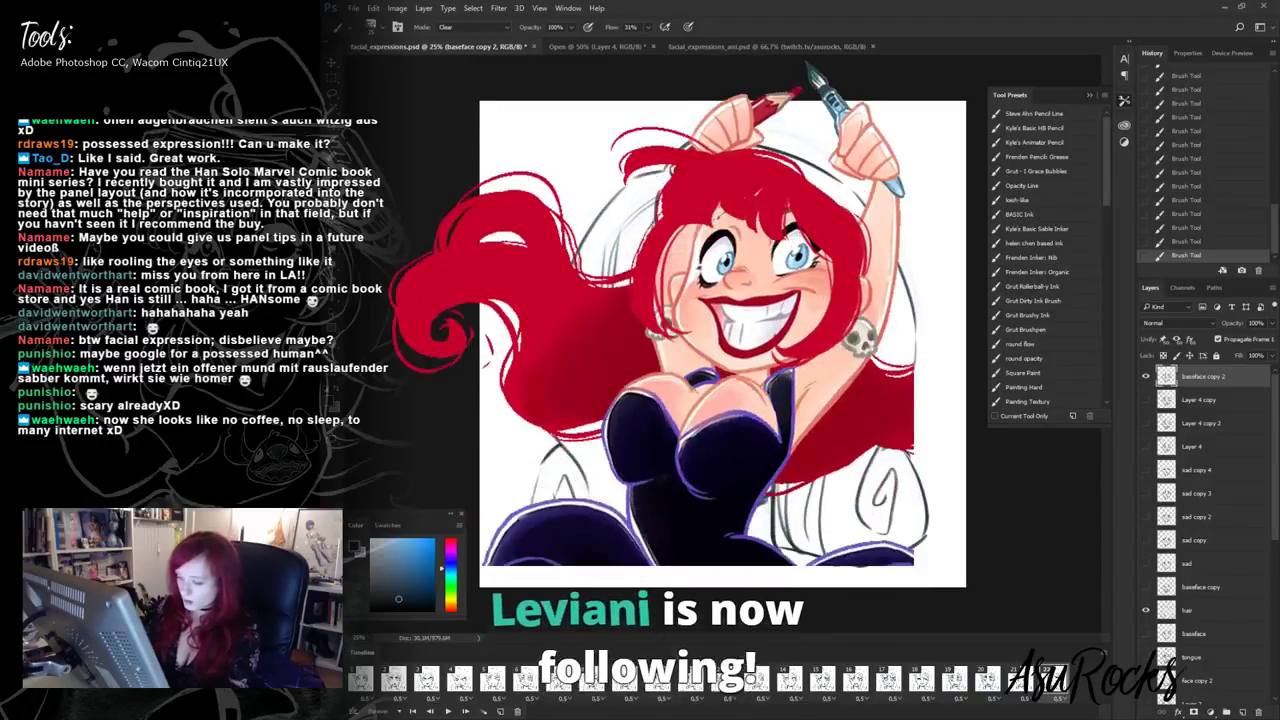
mouse_move(697, 453)
left_mouse_down()
mouse_move(699, 469)
mouse_move(711, 448)
mouse_move(745, 444)
mouse_move(732, 445)
left_mouse_up()
key("shift+alt+n")
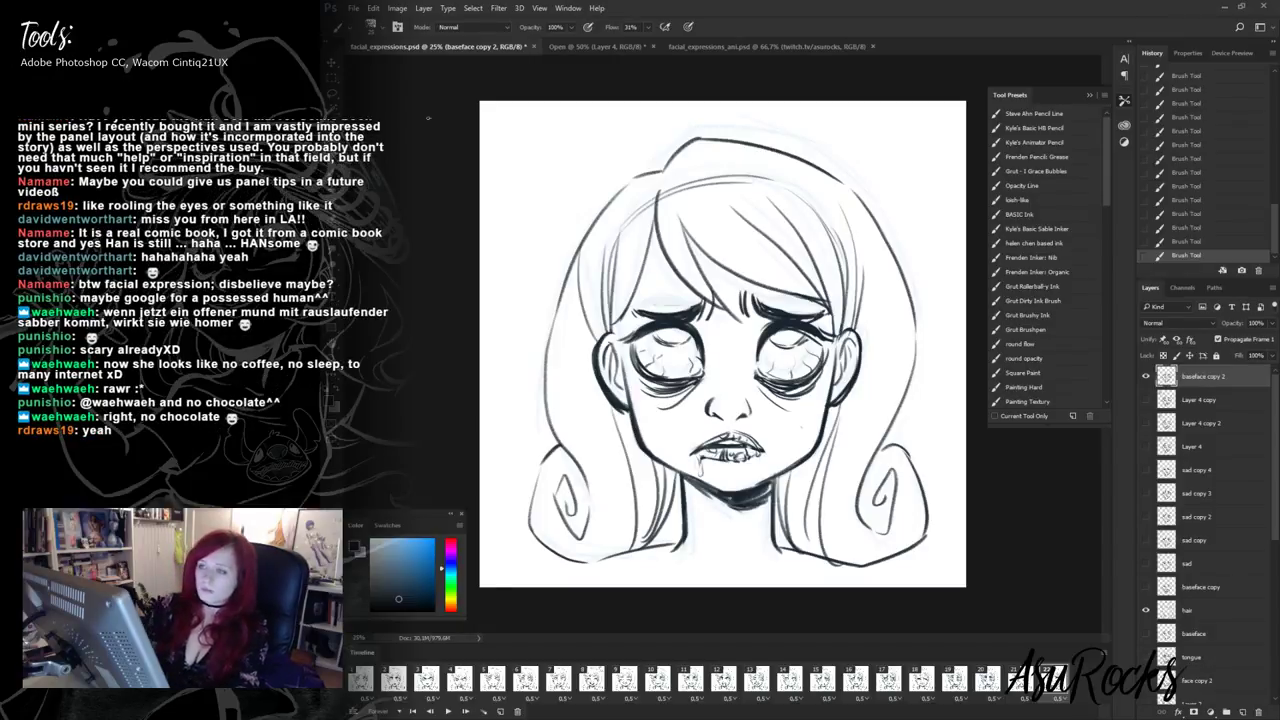
- Handwrite "Coffeeee~" with a curved speech tail beside the upper left of the head
mouse_move(568, 234)
left_mouse_down()
mouse_move(540, 226)
mouse_move(548, 170)
mouse_move(497, 180)
mouse_move(506, 192)
left_mouse_up()
left_click_drag(522, 164, 516, 164)
left_click_drag(540, 134, 534, 178)
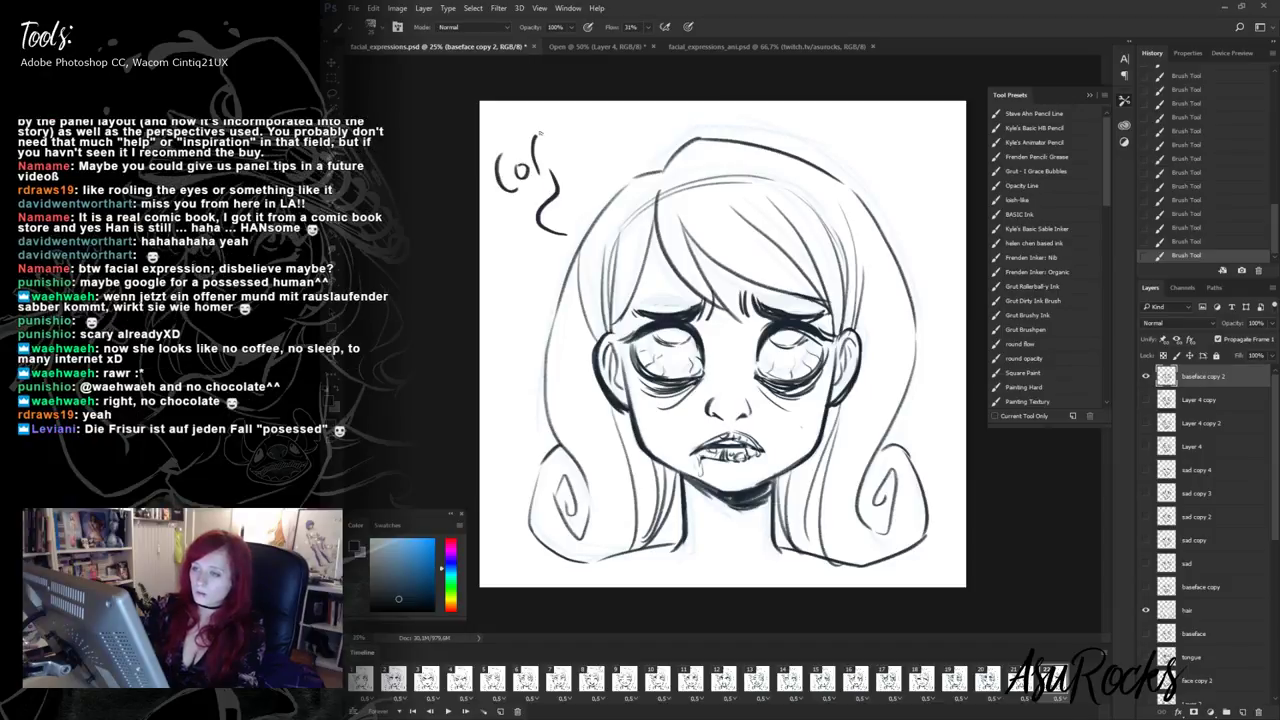
left_click_drag(553, 132, 548, 162)
left_click_drag(528, 158, 673, 117)
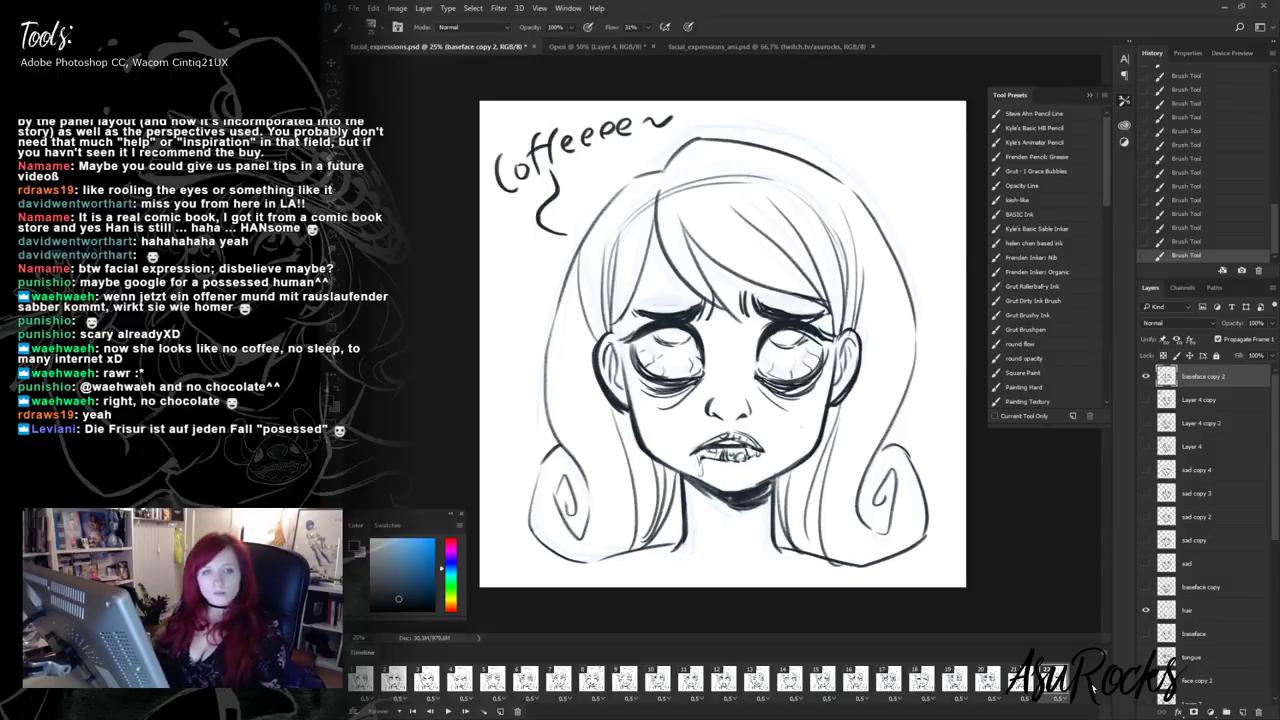
- Duplicate the current animation frame and show the baseface layer in it instead of baseface copy 2
left_click(501, 710)
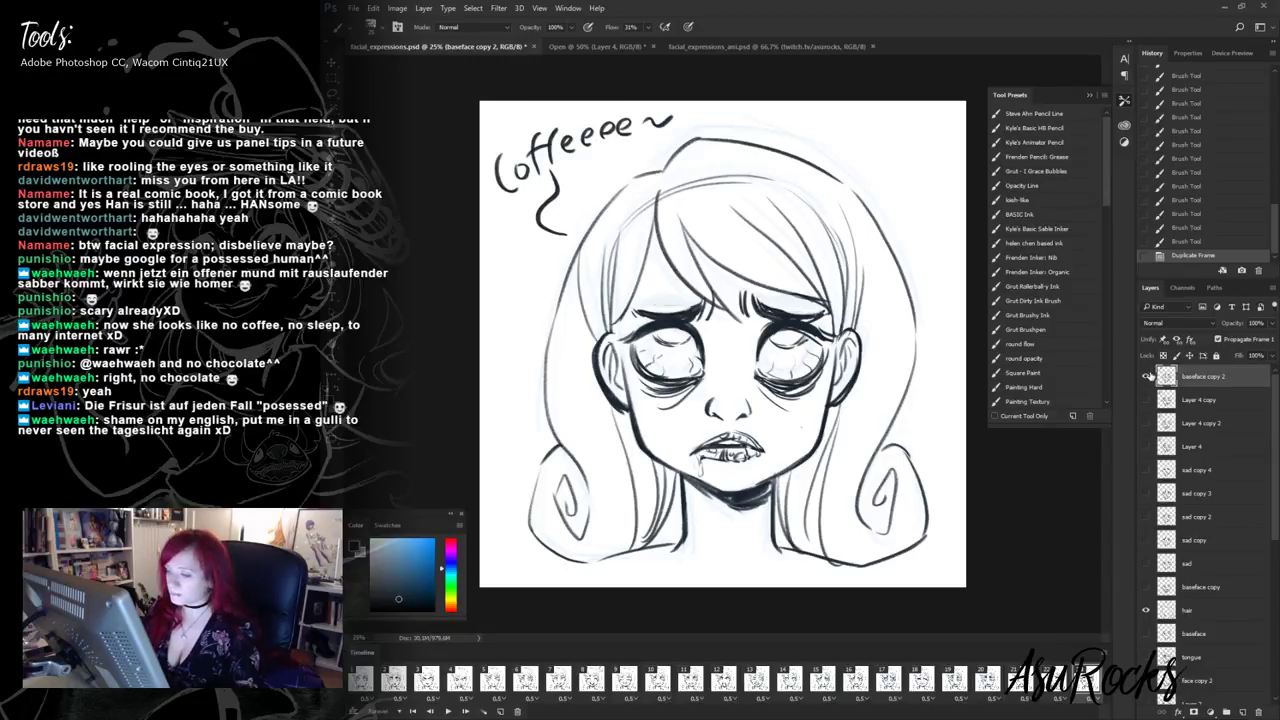
left_click(1146, 376)
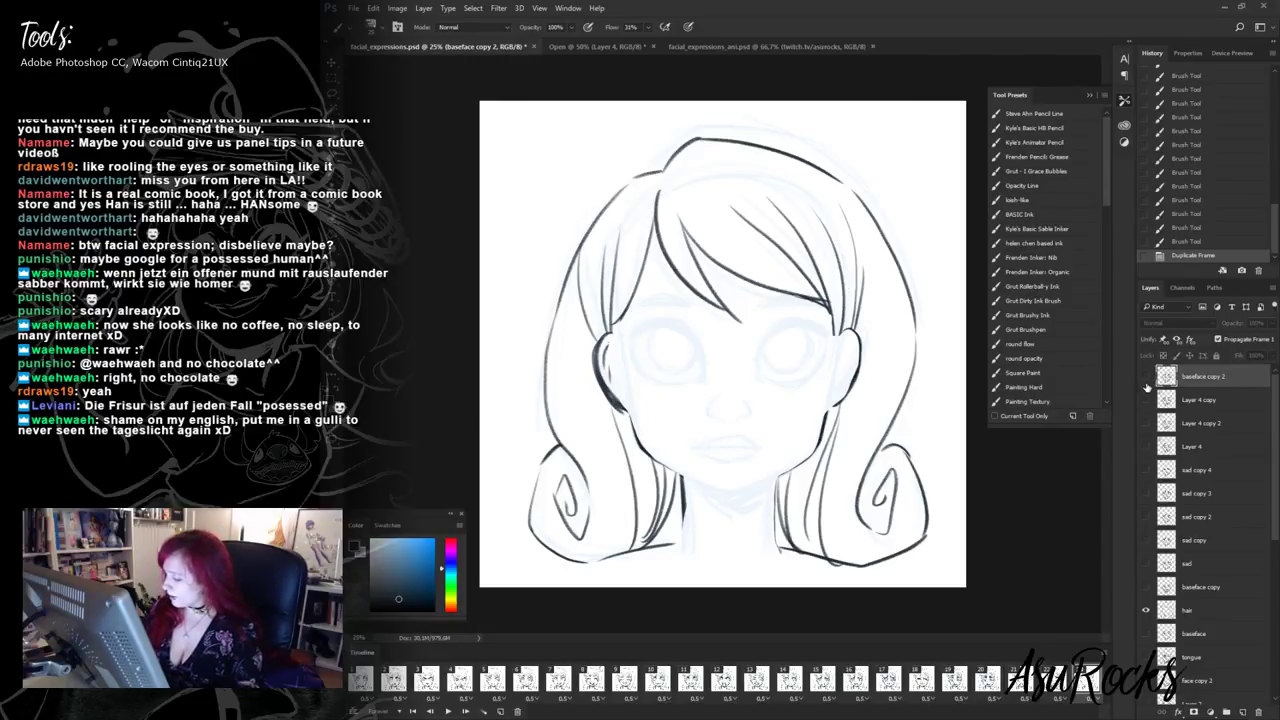
left_click(1146, 633)
left_click(1203, 634)
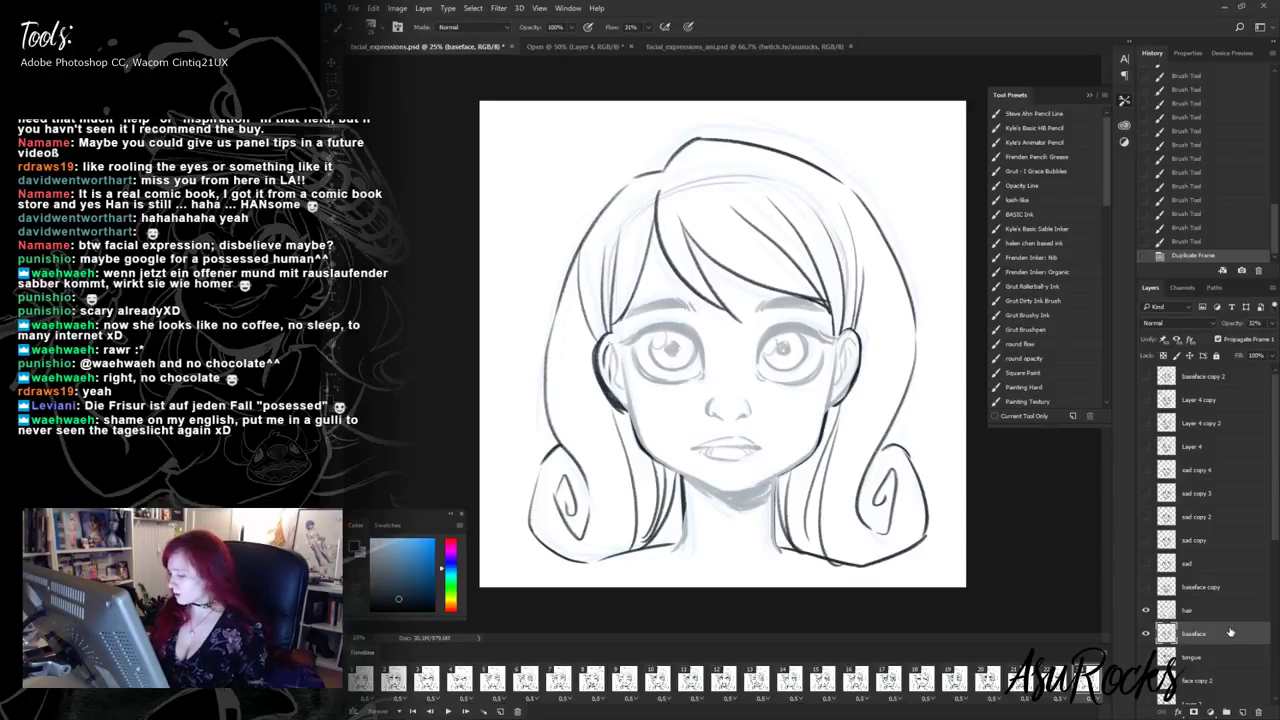
- Duplicate the baseface layer, placing the copy at the top of the layer stack at 100% opacity
right_click(1225, 633)
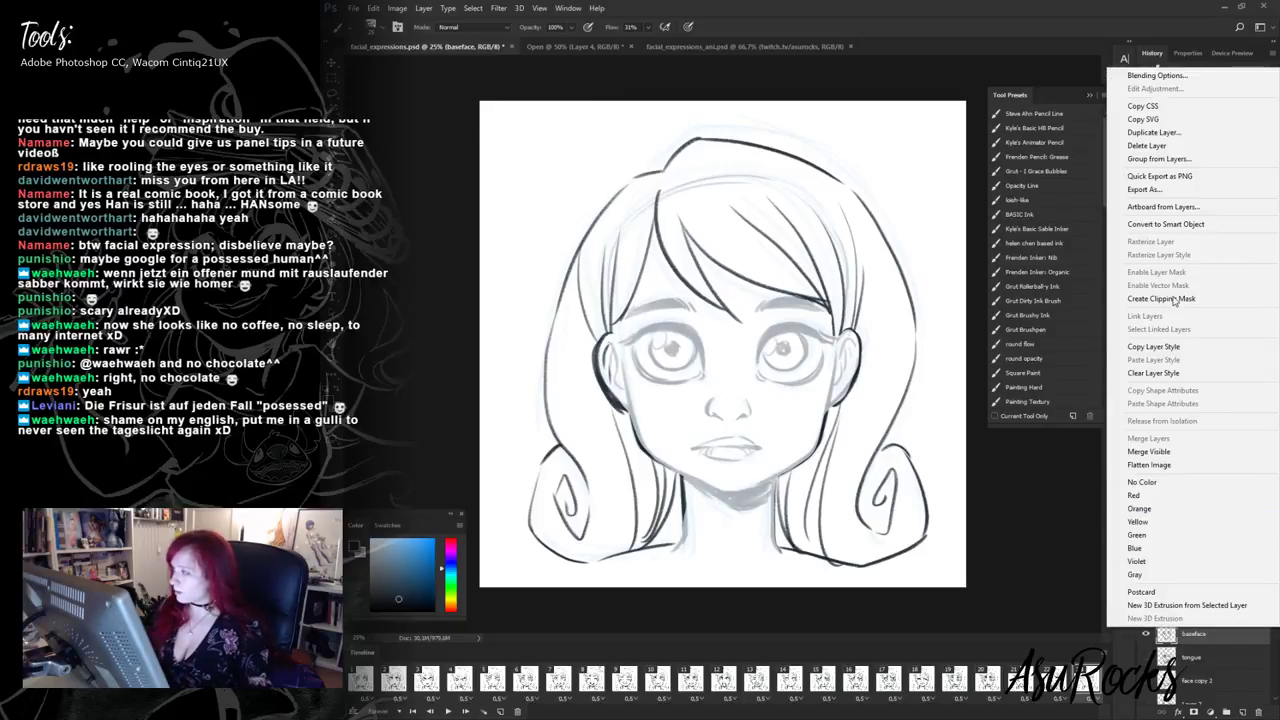
left_click(1180, 141)
key("Return")
left_click_drag(1203, 633, 1189, 374)
left_click(1270, 324)
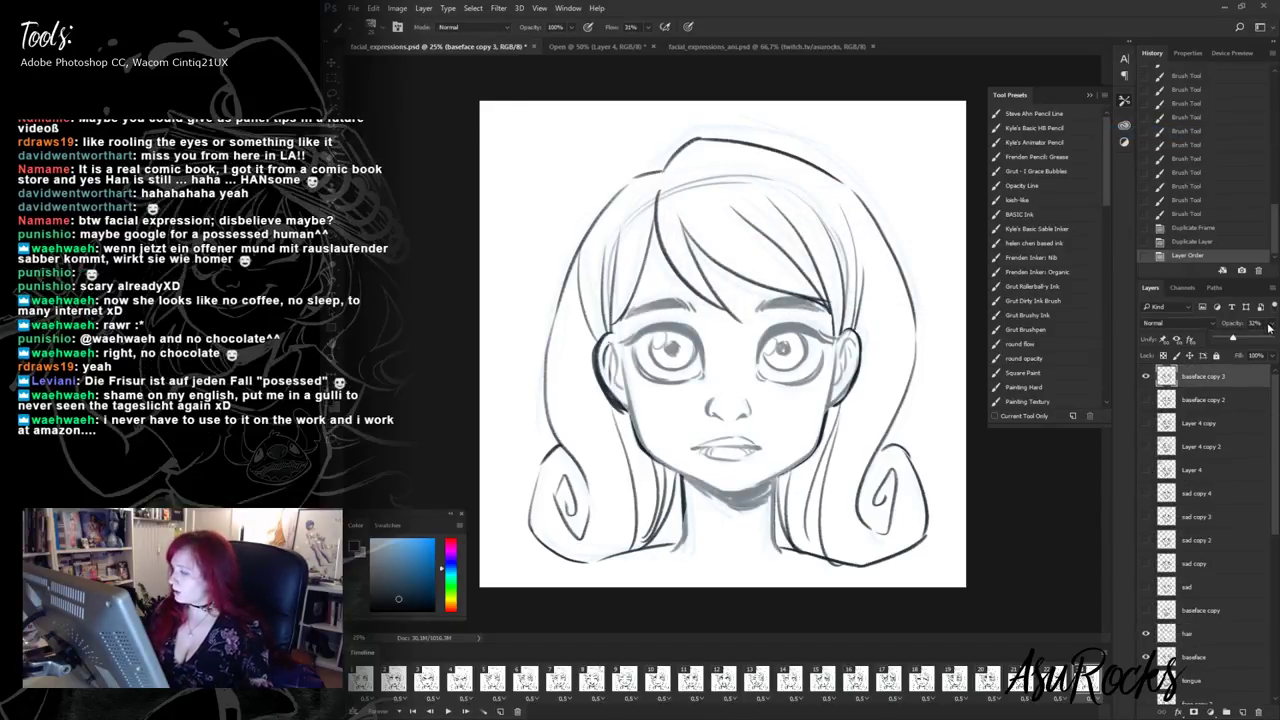
left_click_drag(1259, 339, 1271, 338)
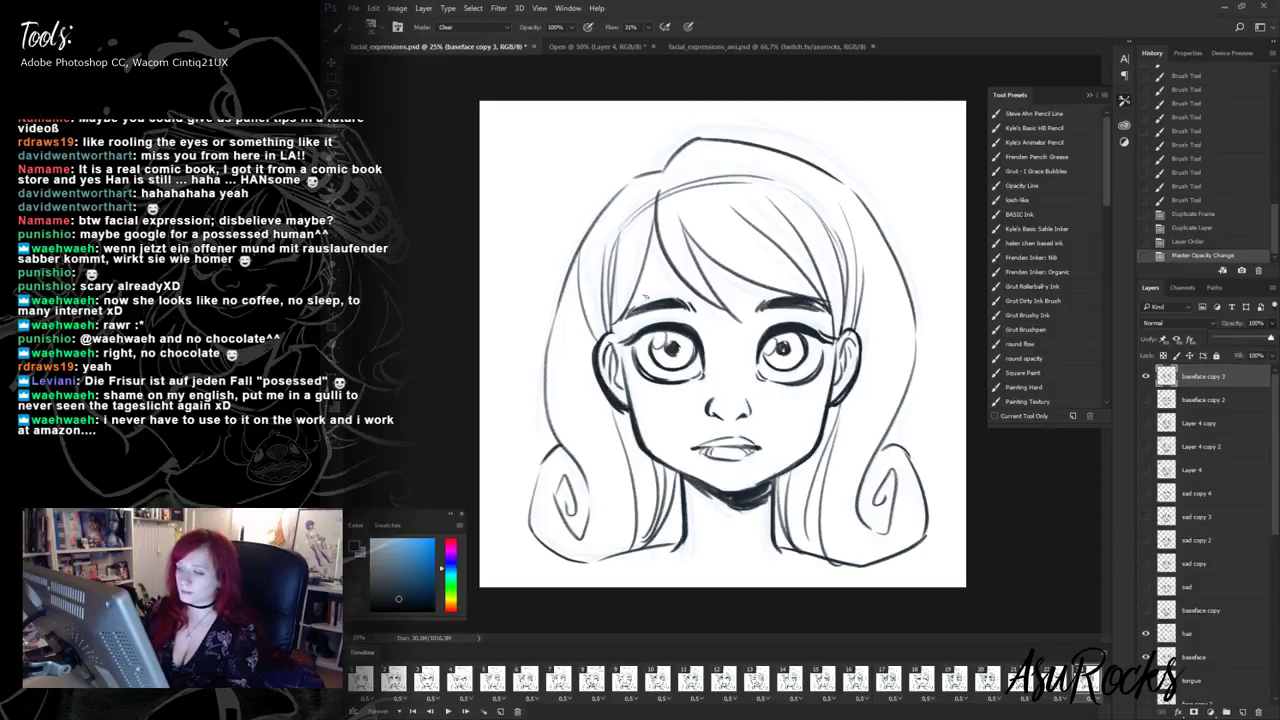
- Erase both eyebrows and redraw the left-hand one low and slanted down toward the nose
key("alt+shift+r")
mouse_move(631, 314)
left_mouse_down()
mouse_move(682, 312)
mouse_move(642, 302)
mouse_move(690, 298)
mouse_move(800, 312)
left_mouse_up()
key("alt+shift+n")
left_click_drag(624, 323, 668, 320)
mouse_move(654, 318)
left_mouse_down()
mouse_move(698, 328)
mouse_move(672, 310)
mouse_move(708, 328)
mouse_move(656, 314)
mouse_move(672, 334)
mouse_move(712, 332)
mouse_move(718, 346)
left_mouse_up()
key("alt+shift+r")
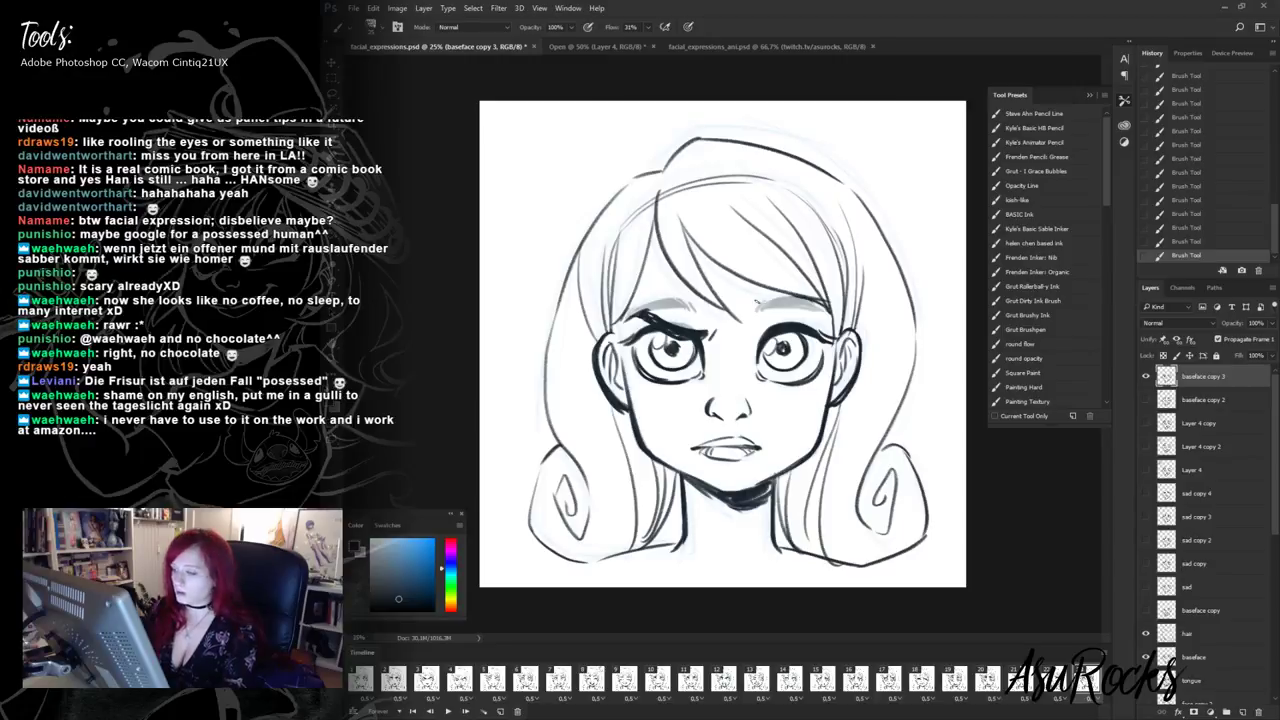
- Brush the start of a raised right-hand eyebrow and erase its stray upper stroke
mouse_move(758, 298)
left_mouse_down()
mouse_move(793, 283)
mouse_move(761, 291)
mouse_move(786, 272)
mouse_move(801, 283)
mouse_move(770, 289)
left_mouse_up()
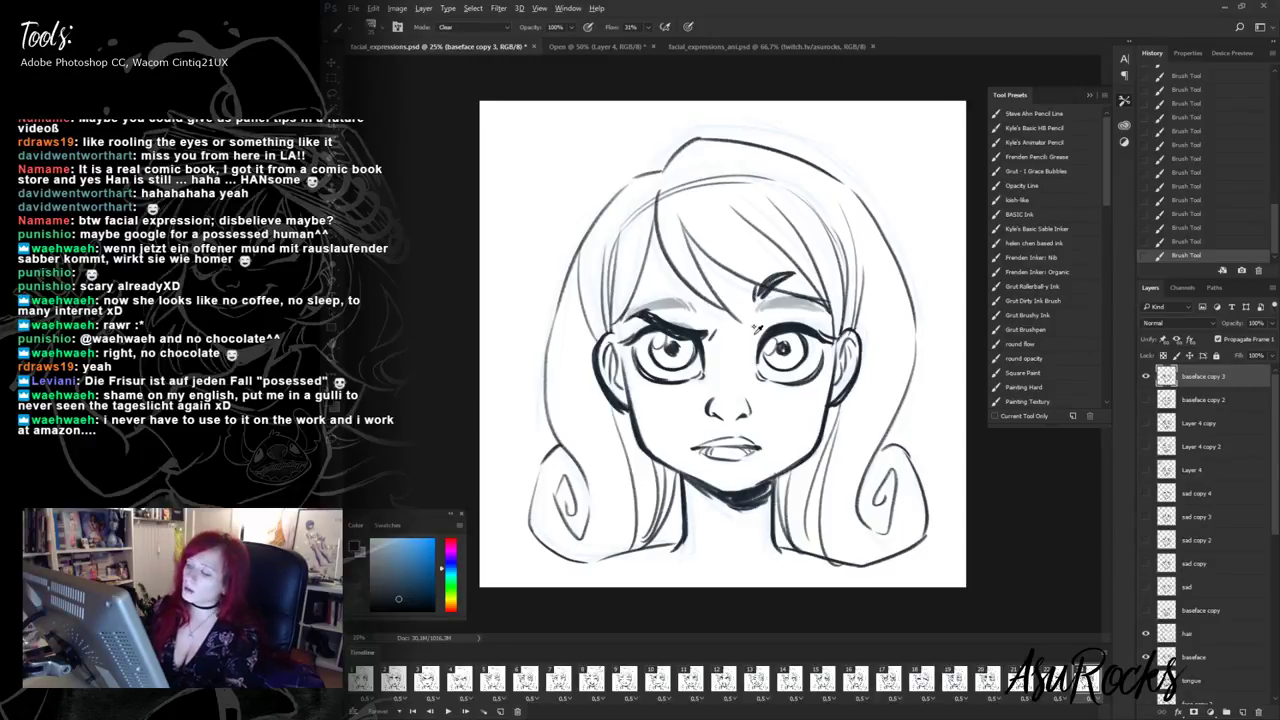
key("shift+alt+r")
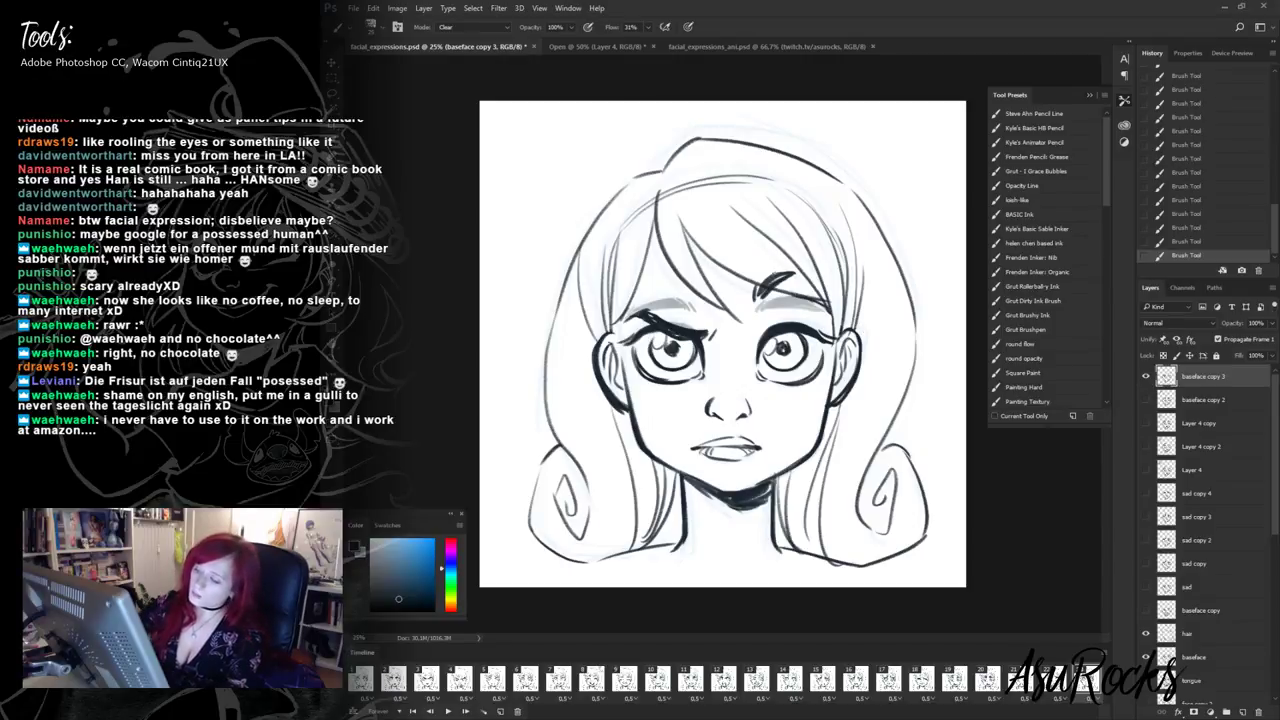
left_click_drag(766, 286, 786, 278)
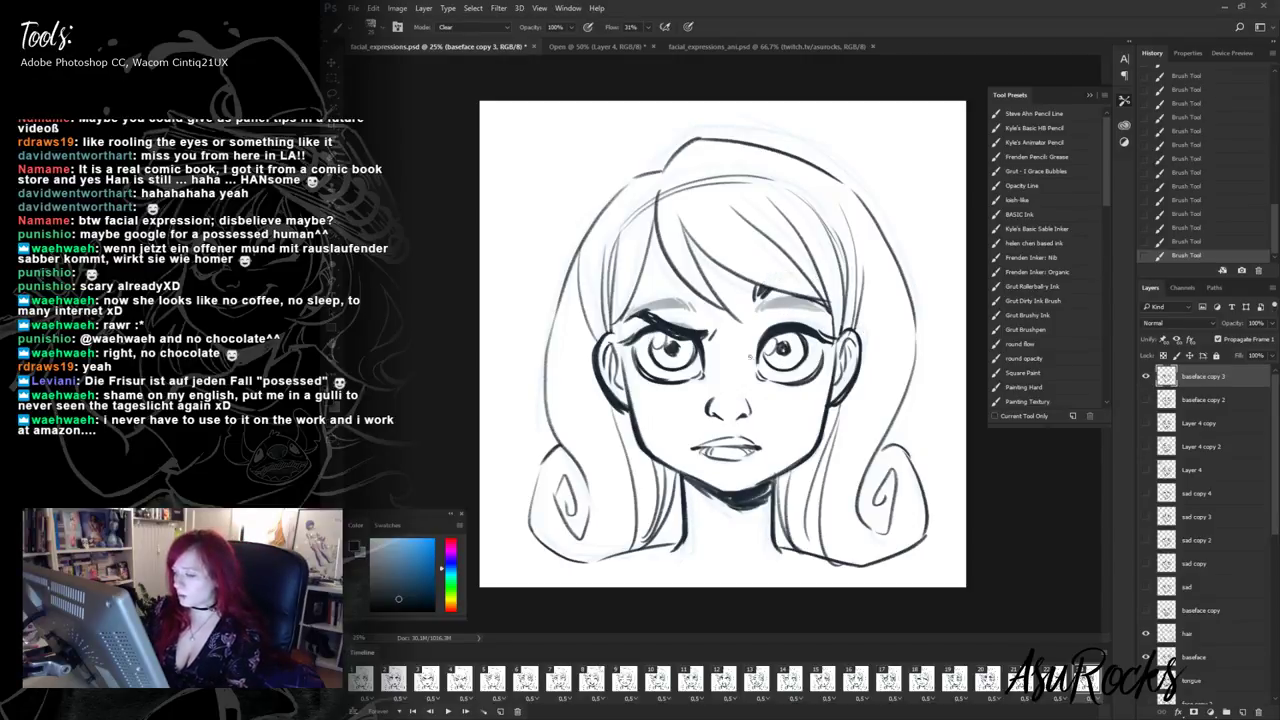
- Erase the right-hand eye from the copied face layer and lower the opacity of the baseface guide layer
mouse_move(750, 356)
left_mouse_down()
mouse_move(808, 332)
mouse_move(786, 356)
left_mouse_up()
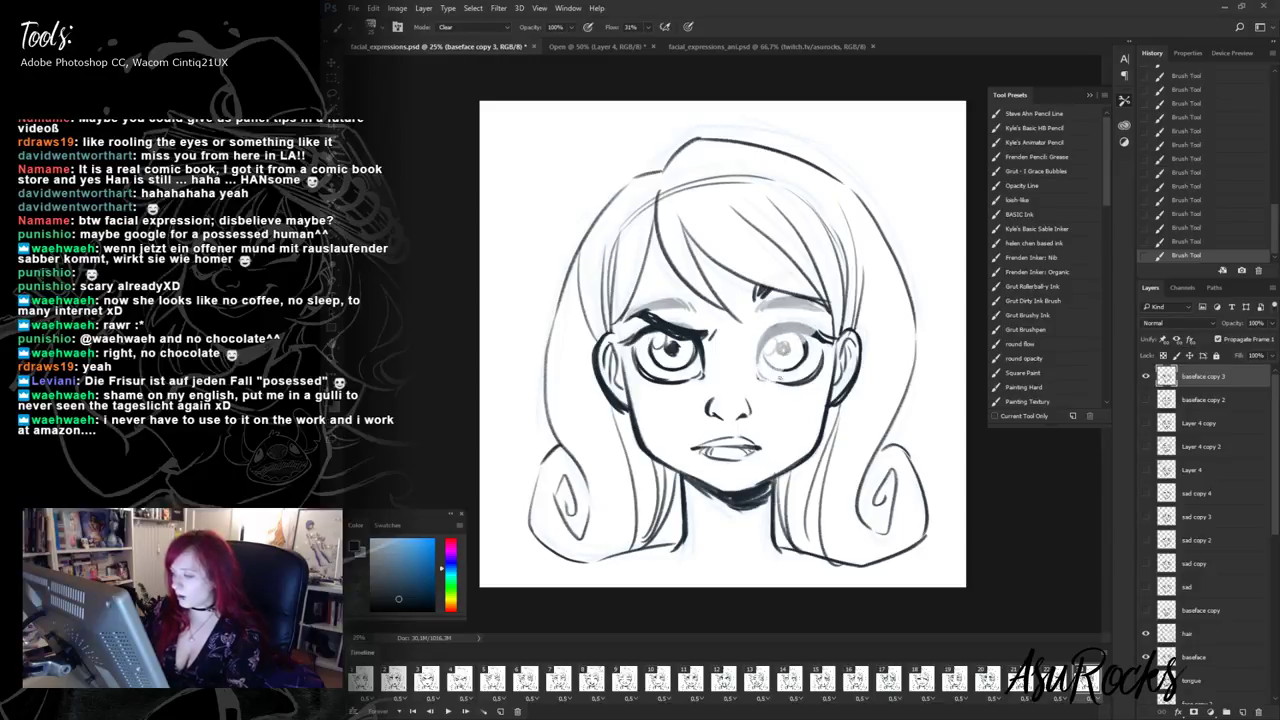
left_click(1195, 657)
left_click(1273, 323)
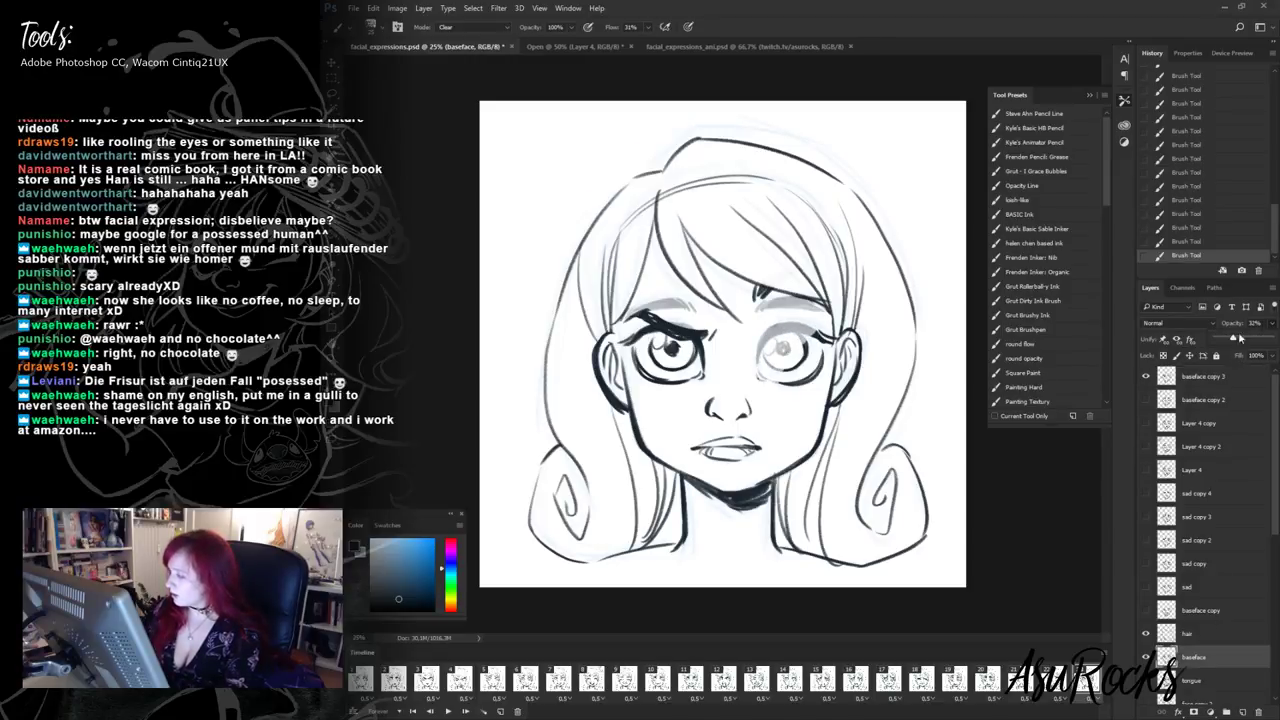
left_click_drag(1240, 338, 1227, 342)
left_click(1214, 380)
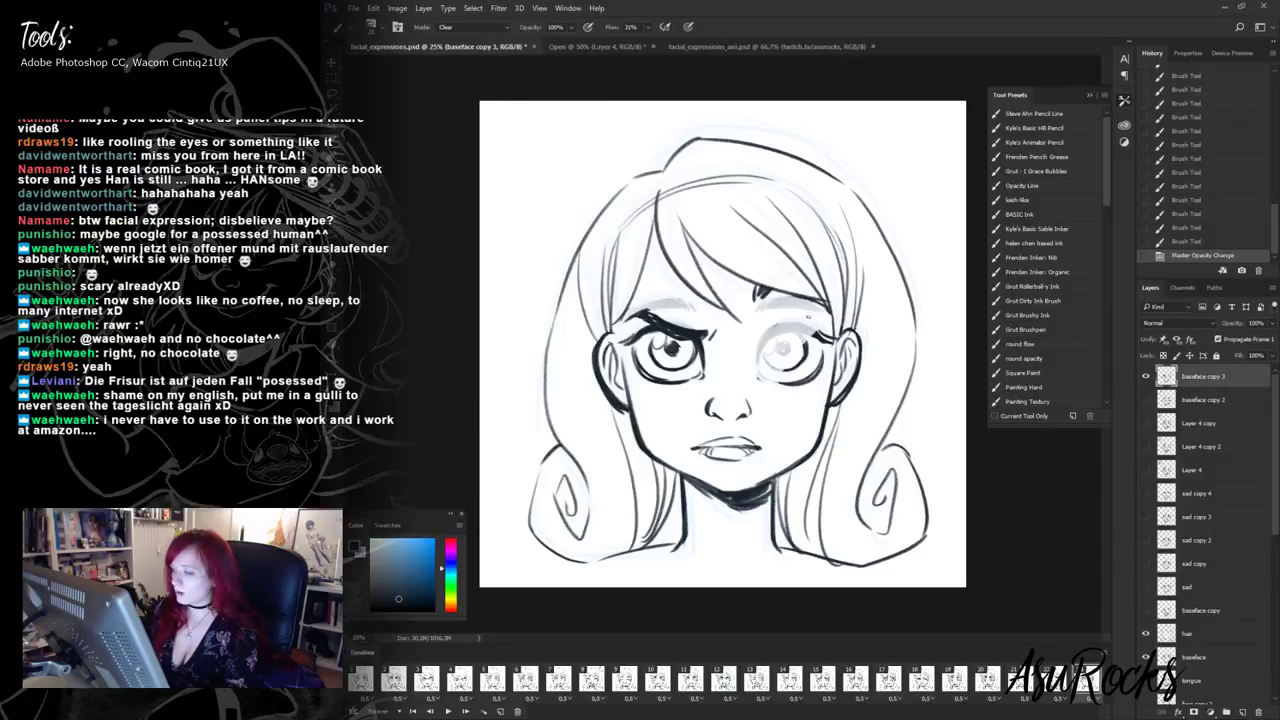
mouse_move(805, 350)
left_mouse_down()
mouse_move(817, 333)
mouse_move(830, 340)
mouse_move(802, 397)
mouse_move(786, 382)
mouse_move(804, 346)
mouse_move(781, 375)
left_mouse_up()
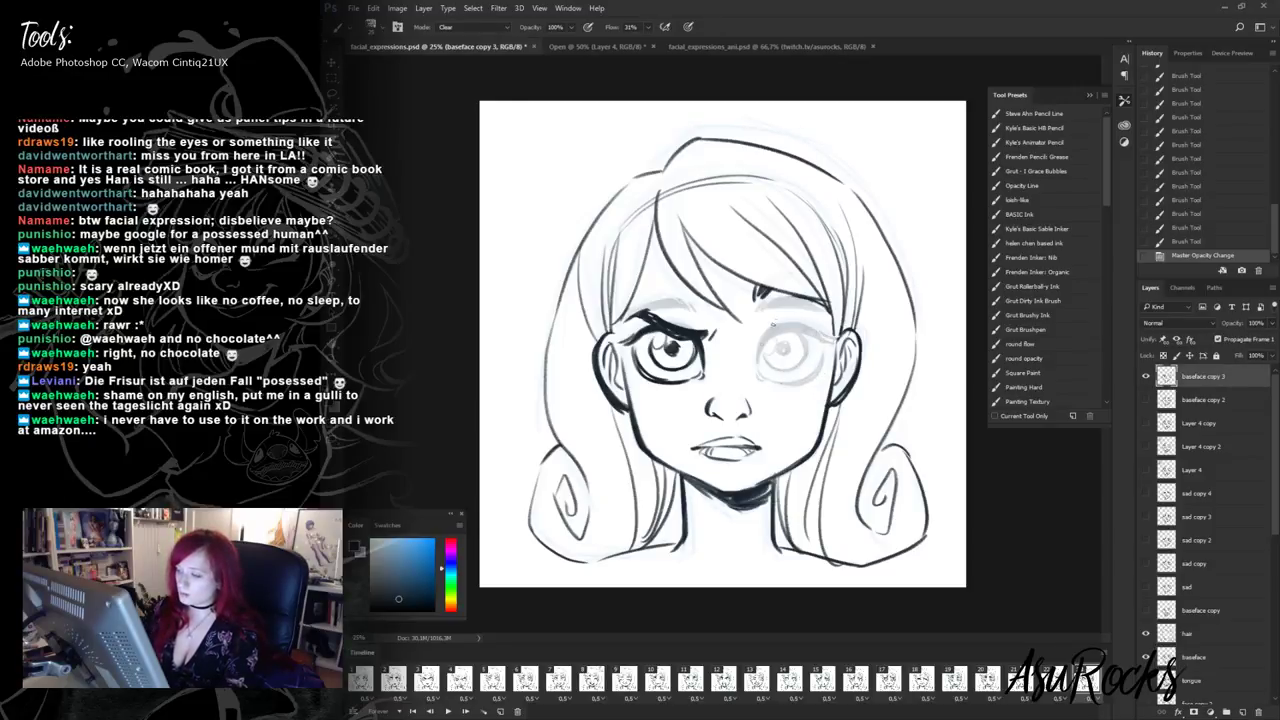
mouse_move(822, 333)
left_mouse_down()
mouse_move(789, 318)
mouse_move(759, 342)
mouse_move(799, 318)
mouse_move(823, 337)
mouse_move(762, 332)
mouse_move(812, 325)
mouse_move(798, 319)
mouse_move(758, 350)
mouse_move(824, 337)
mouse_move(757, 368)
mouse_move(792, 380)
mouse_move(826, 356)
mouse_move(818, 374)
mouse_move(820, 358)
mouse_move(768, 370)
mouse_move(808, 330)
mouse_move(812, 358)
mouse_move(790, 370)
mouse_move(768, 352)
mouse_move(780, 350)
left_mouse_up()
- Redraw the right-hand eye wide open with a dark upper lid, iris and pupil
key("shift+alt+n")
mouse_move(784, 336)
left_mouse_down()
mouse_move(790, 353)
mouse_move(769, 344)
mouse_move(838, 338)
mouse_move(758, 346)
mouse_move(776, 316)
left_mouse_up()
key("shift+alt+r")
key("grave")
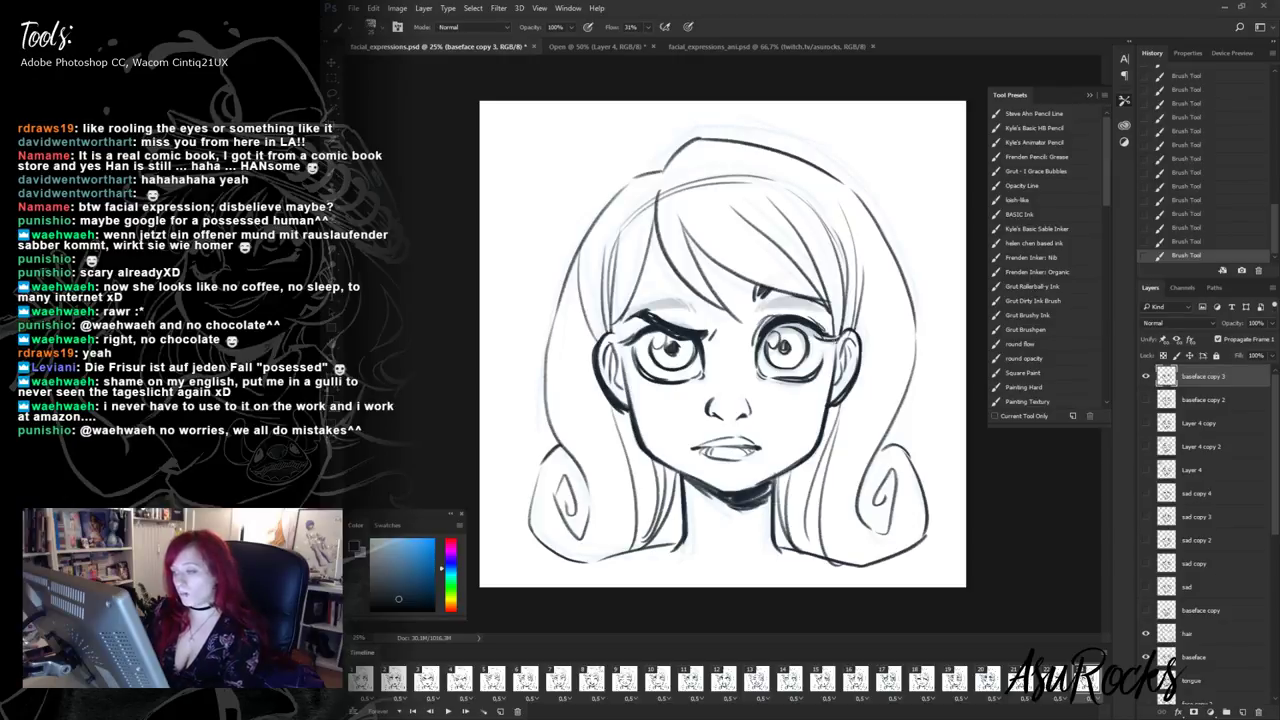
- Brush short crease lines beneath both eyes and soften them with the eraser
left_click_drag(760, 389, 782, 383)
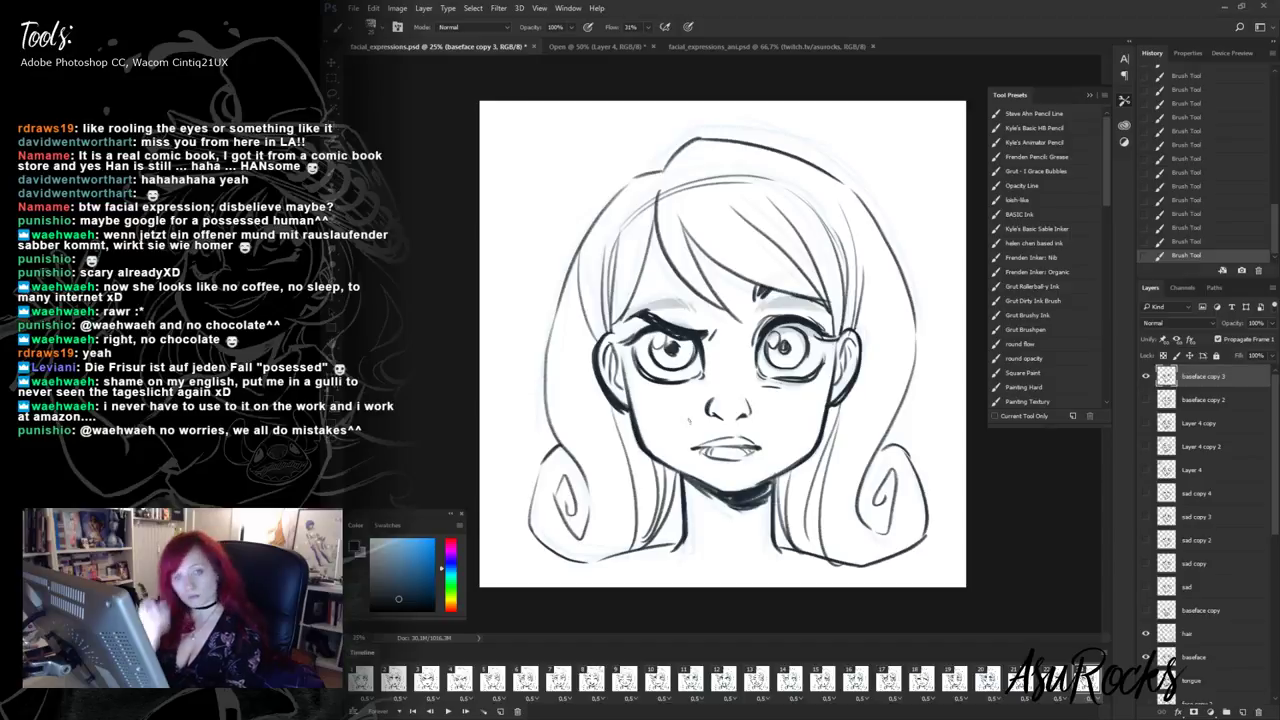
key("shift+alt+r")
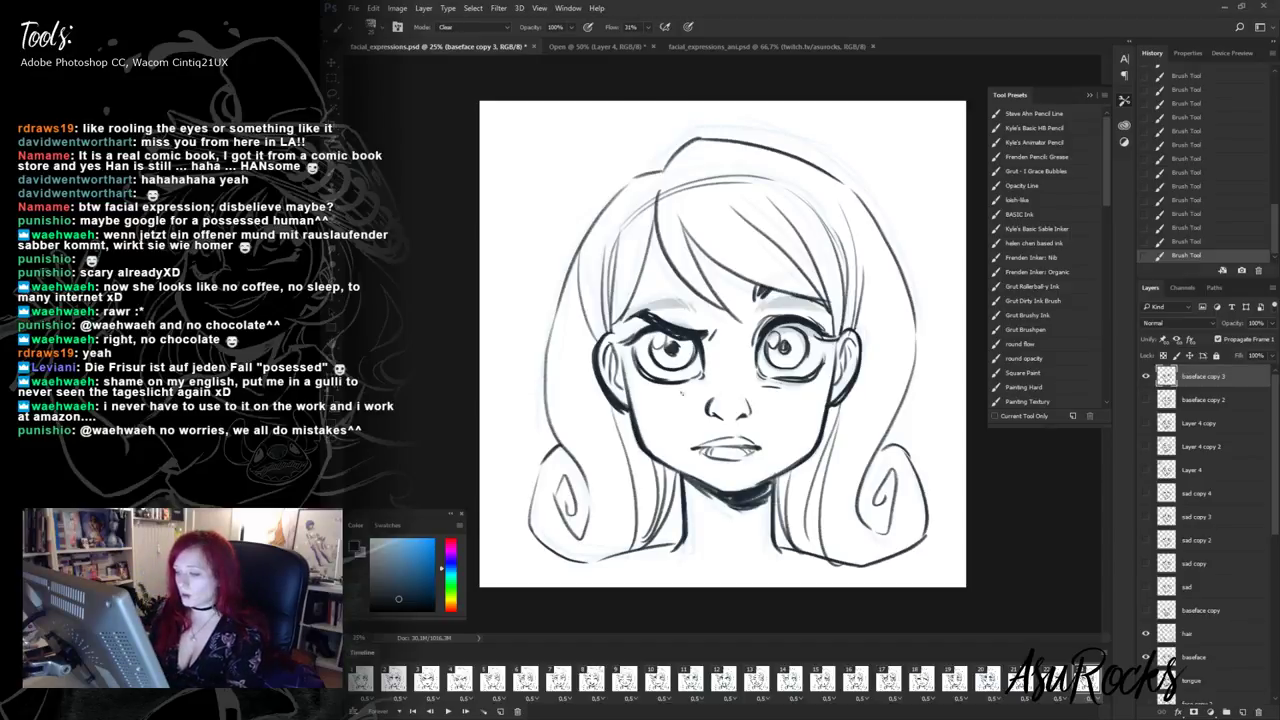
key("shift+alt+n")
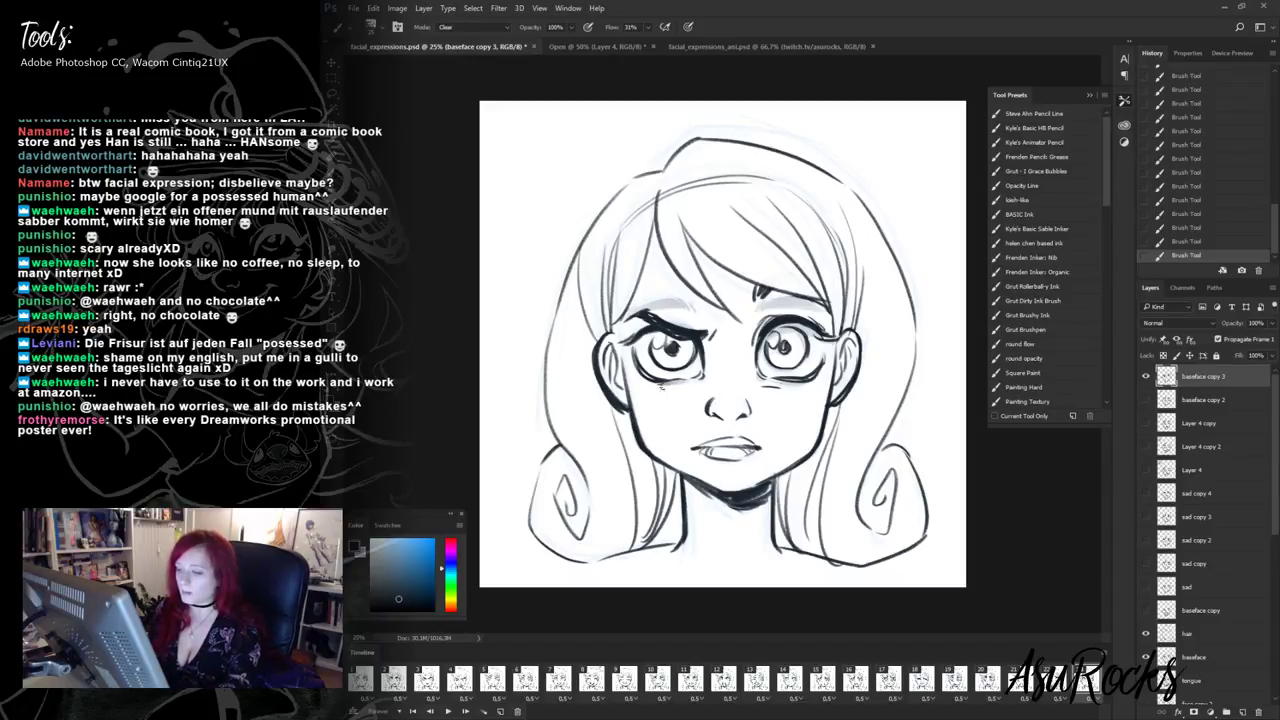
left_click_drag(668, 388, 686, 378)
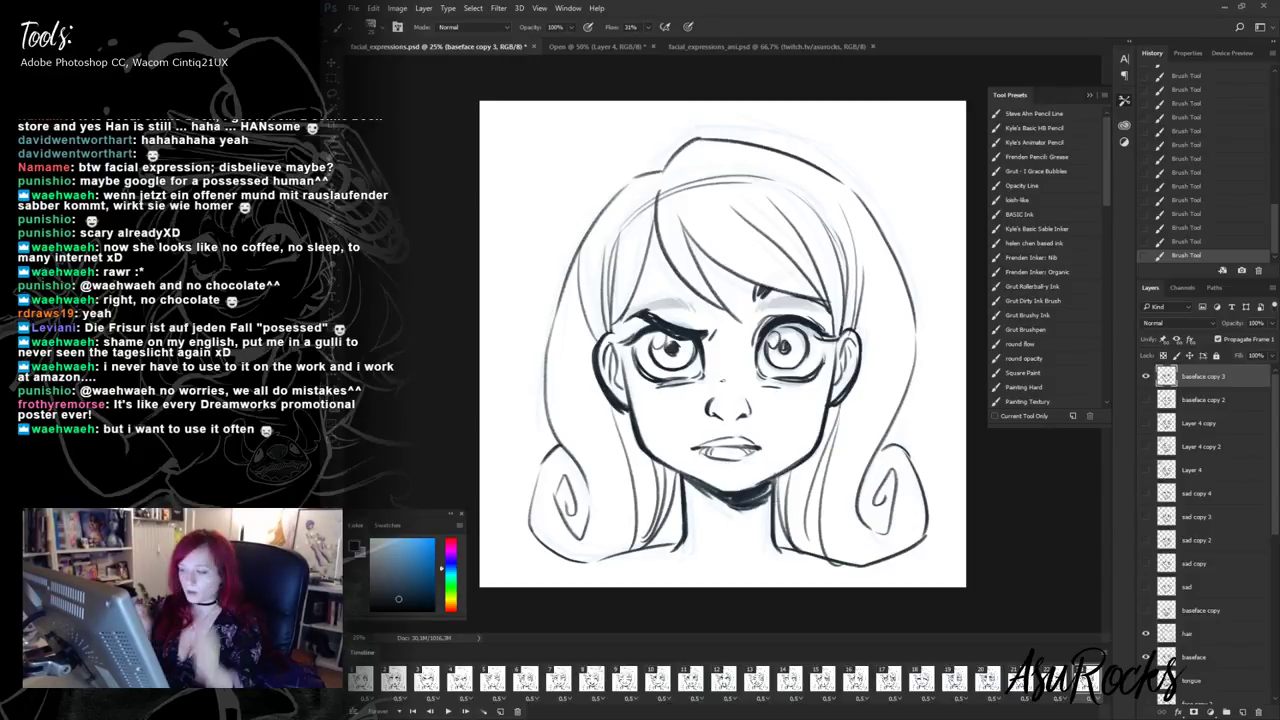
key("shift+alt+r")
left_click_drag(672, 387, 650, 388)
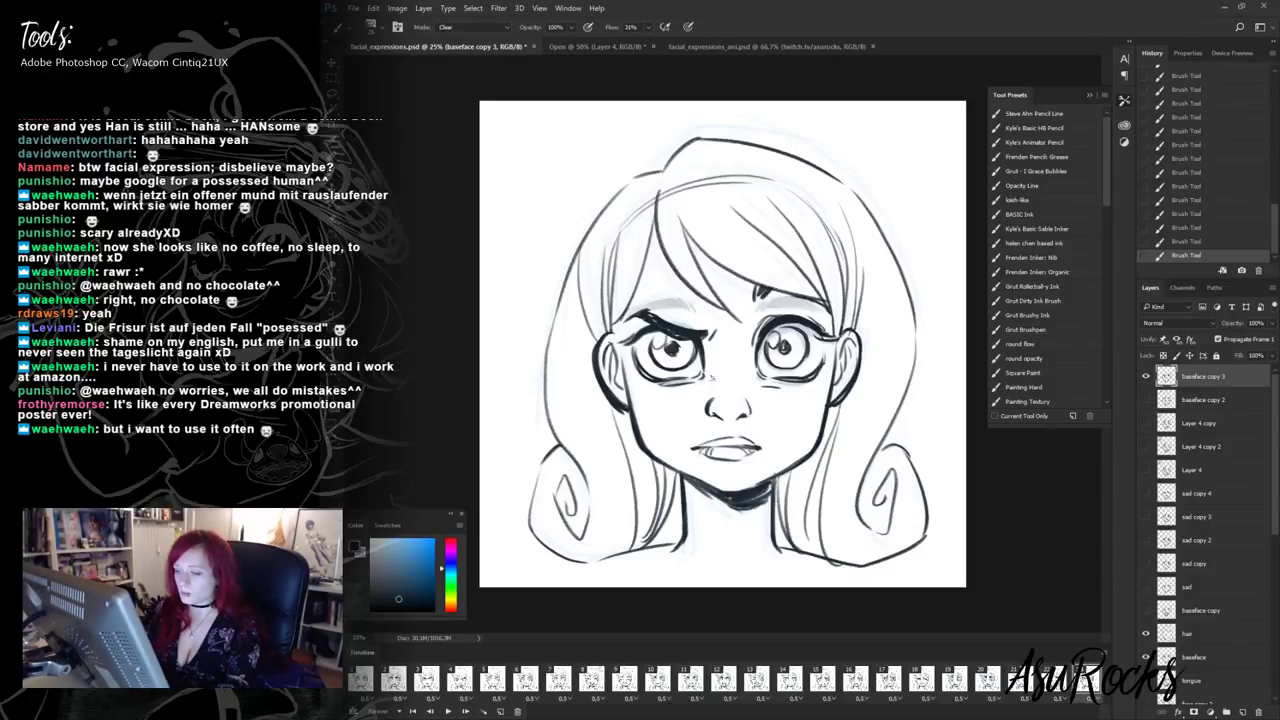
left_click_drag(758, 388, 807, 380)
- Refine the upper lid line of the right-hand eye, alternating between erasing and brushing
key("shift+alt+n")
key("shift+alt+r")
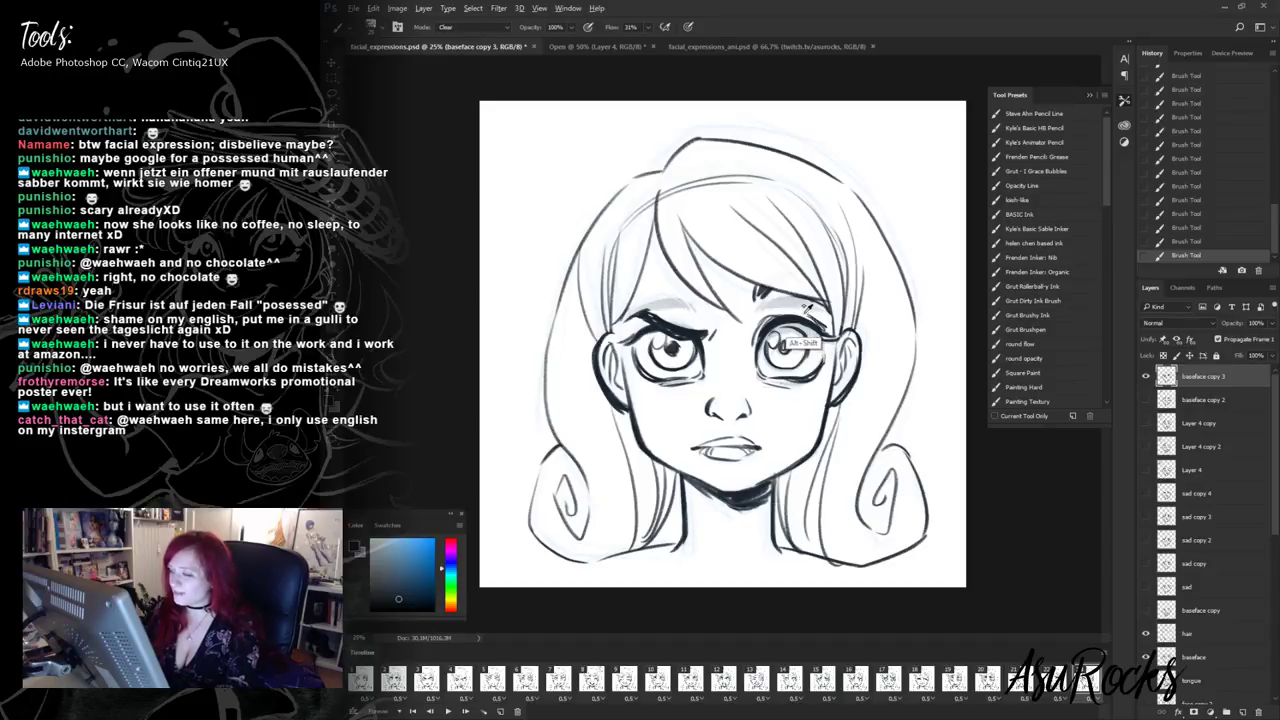
key("shift+alt+n")
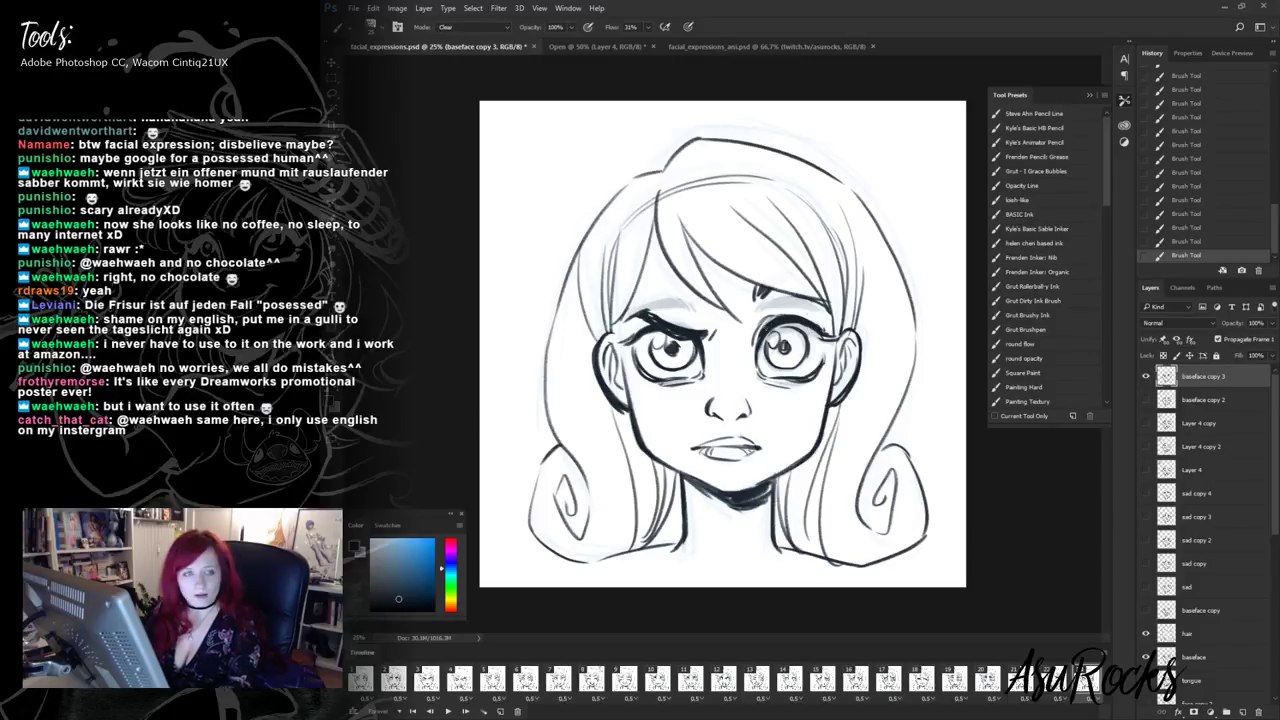
left_click_drag(782, 316, 756, 326)
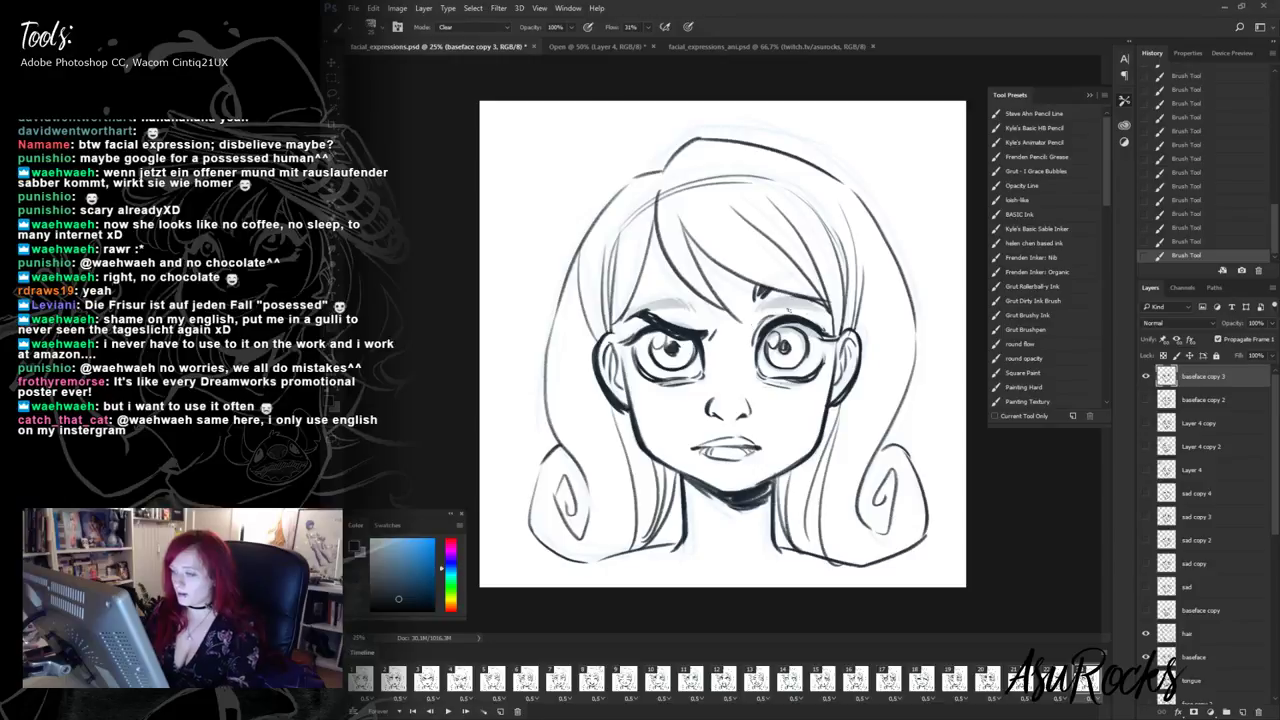
key("shift+alt+n")
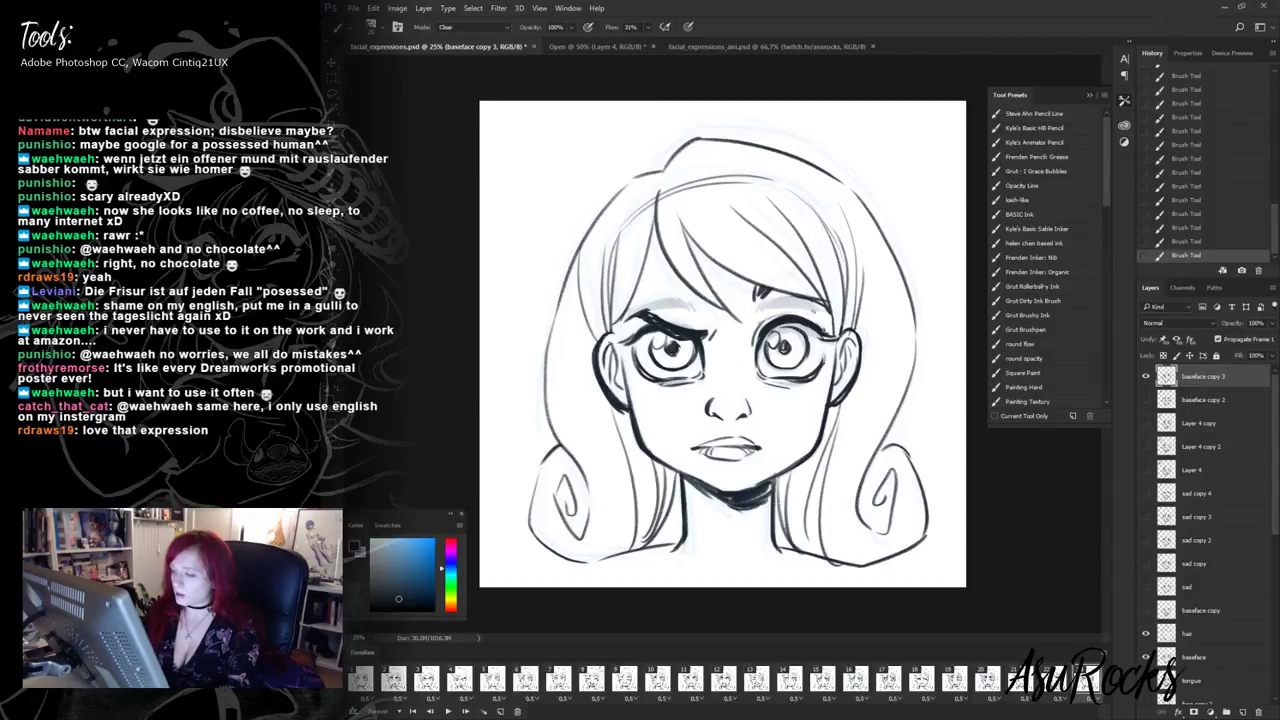
left_click_drag(788, 316, 831, 339)
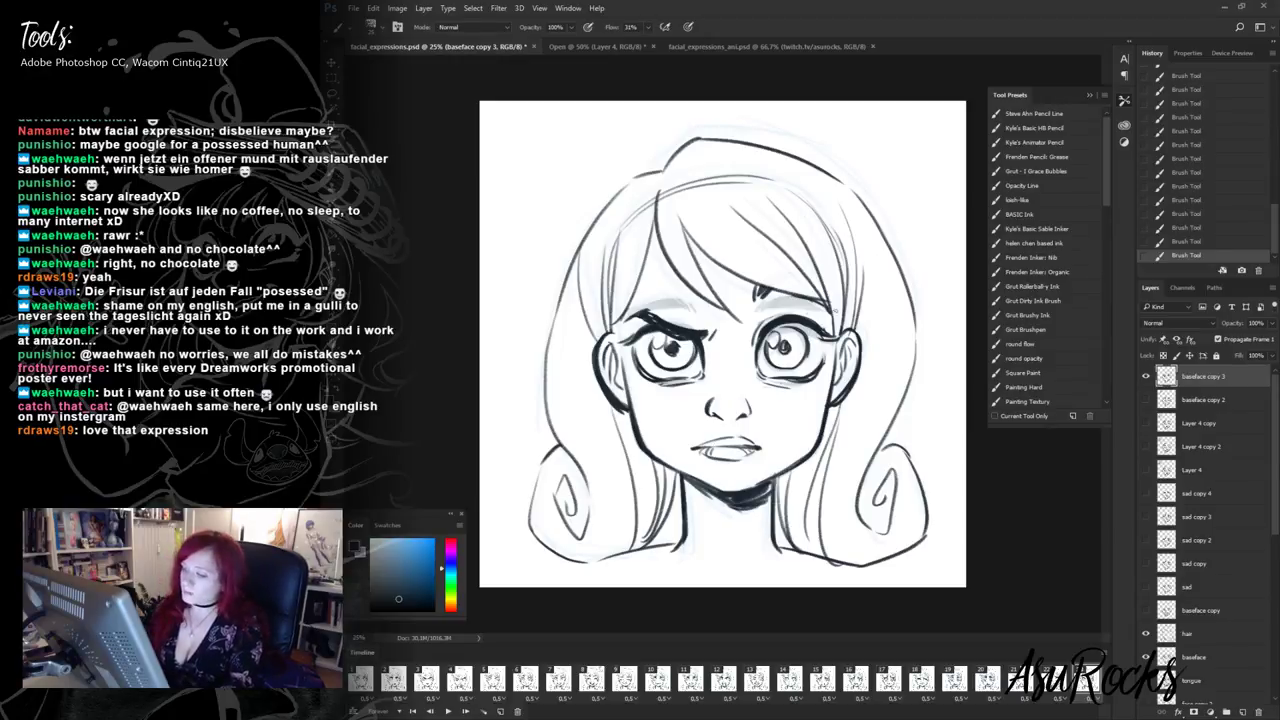
- Brush small furrow lines beside the inner end of the raised right-hand eyebrow
key("grave")
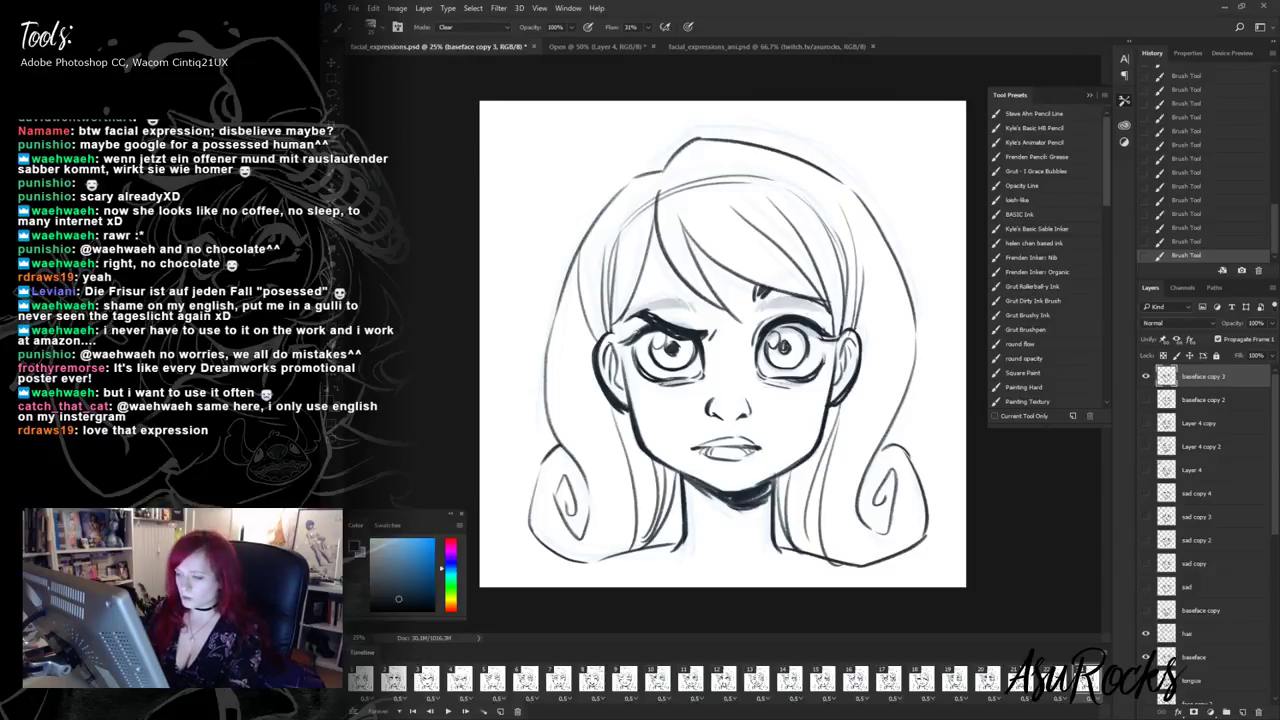
key("grave")
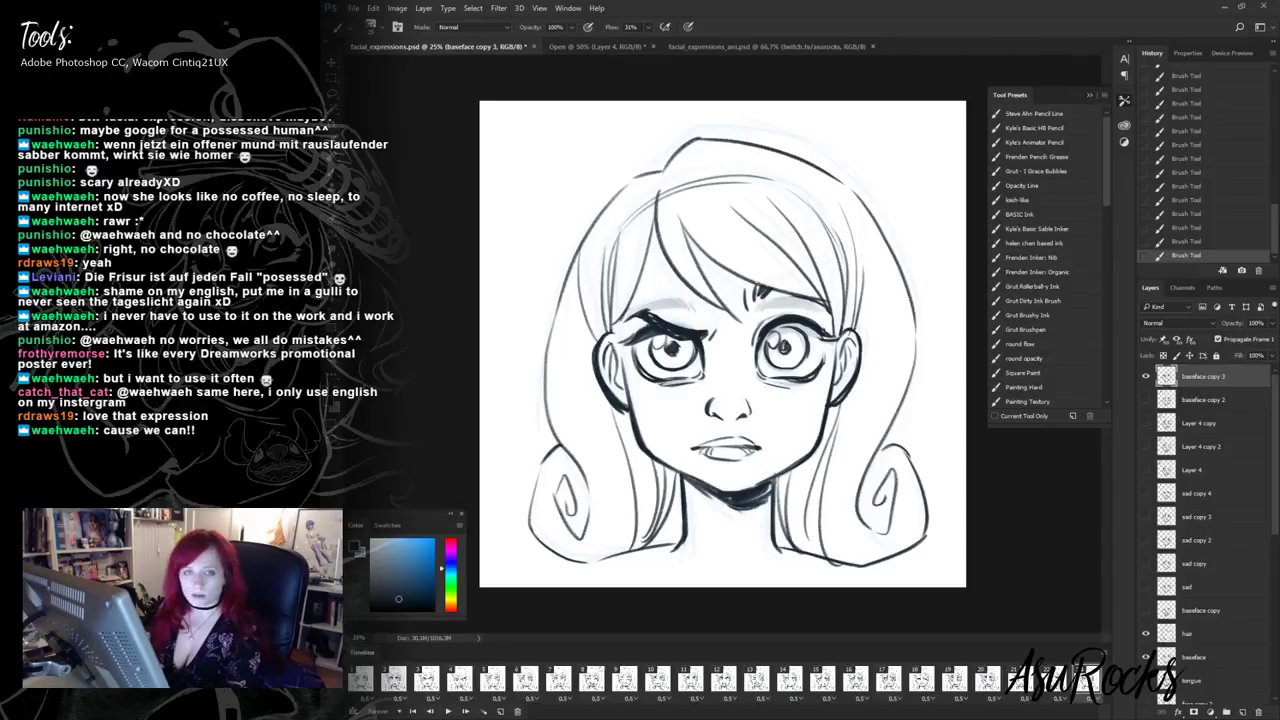
left_click_drag(746, 284, 745, 298)
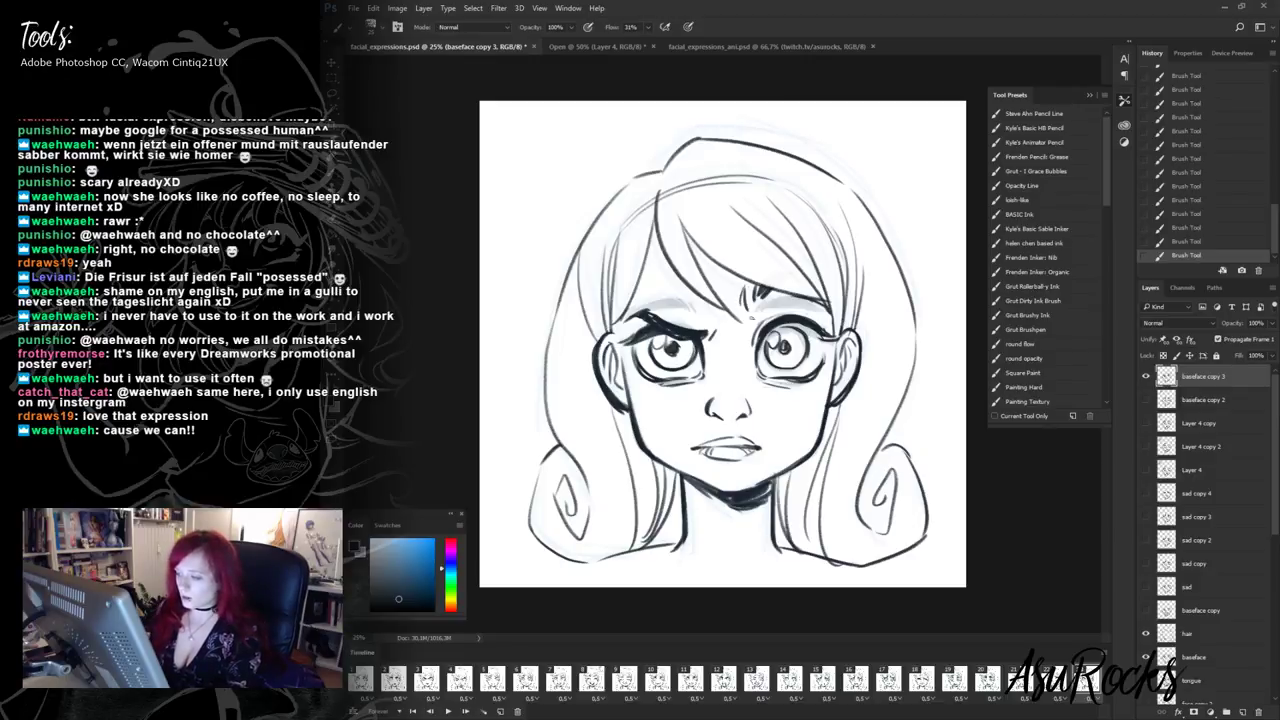
- Erase the base mouth lines from the copied face layer
key("shift+alt+r")
mouse_move(695, 442)
left_mouse_down()
mouse_move(756, 433)
mouse_move(752, 455)
mouse_move(769, 448)
mouse_move(721, 464)
left_mouse_up()
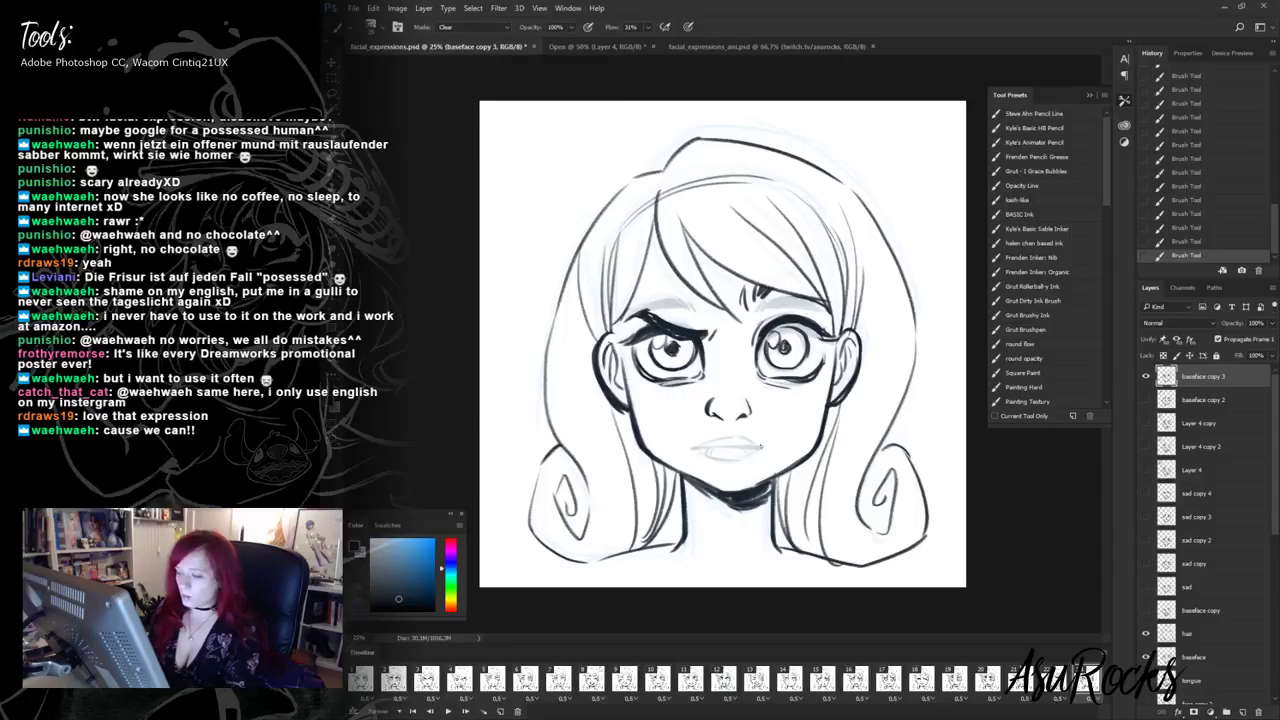
key("shift+alt+n")
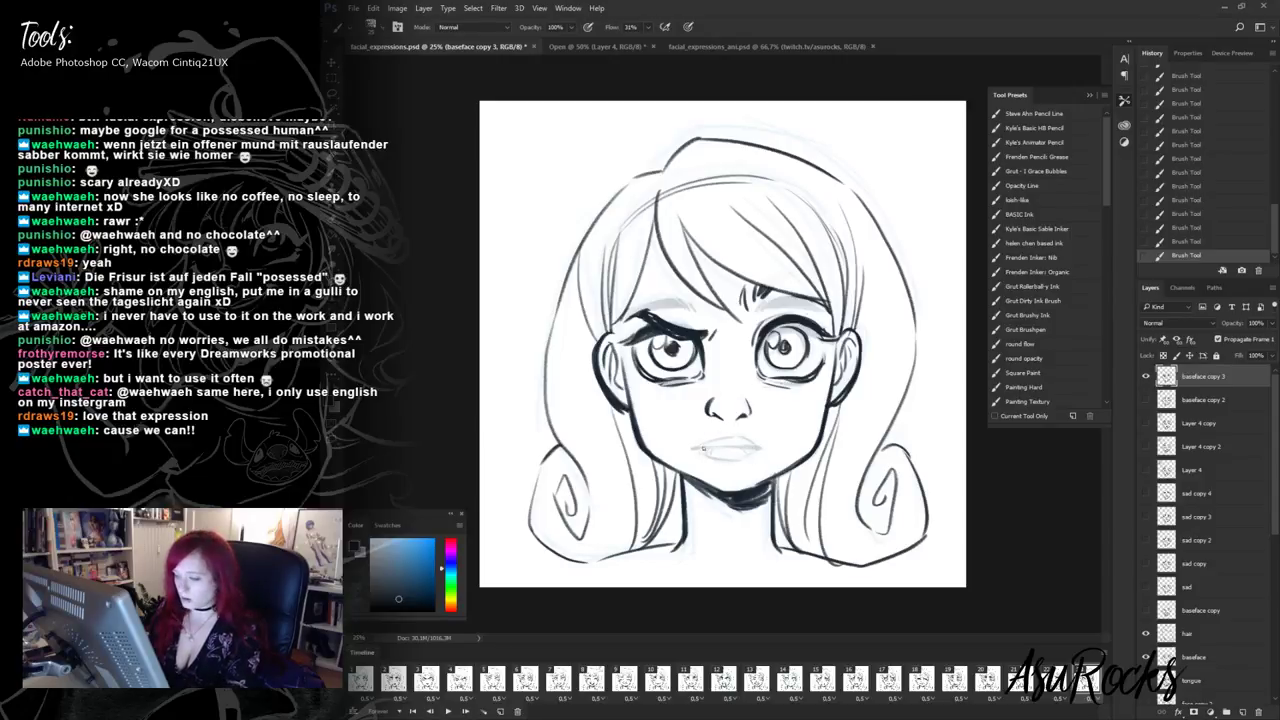
- Try a crooked mouth slanting up toward the right-hand side, with its corner turned down
mouse_move(690, 441)
left_mouse_down()
mouse_move(765, 440)
mouse_move(712, 455)
mouse_move(760, 455)
left_mouse_up()
mouse_move(760, 456)
left_mouse_down()
mouse_move(770, 449)
mouse_move(735, 434)
mouse_move(700, 449)
mouse_move(777, 451)
mouse_move(708, 451)
left_mouse_up()
key("shift+alt+r")
key("shift+alt+n")
key("shift+alt+r")
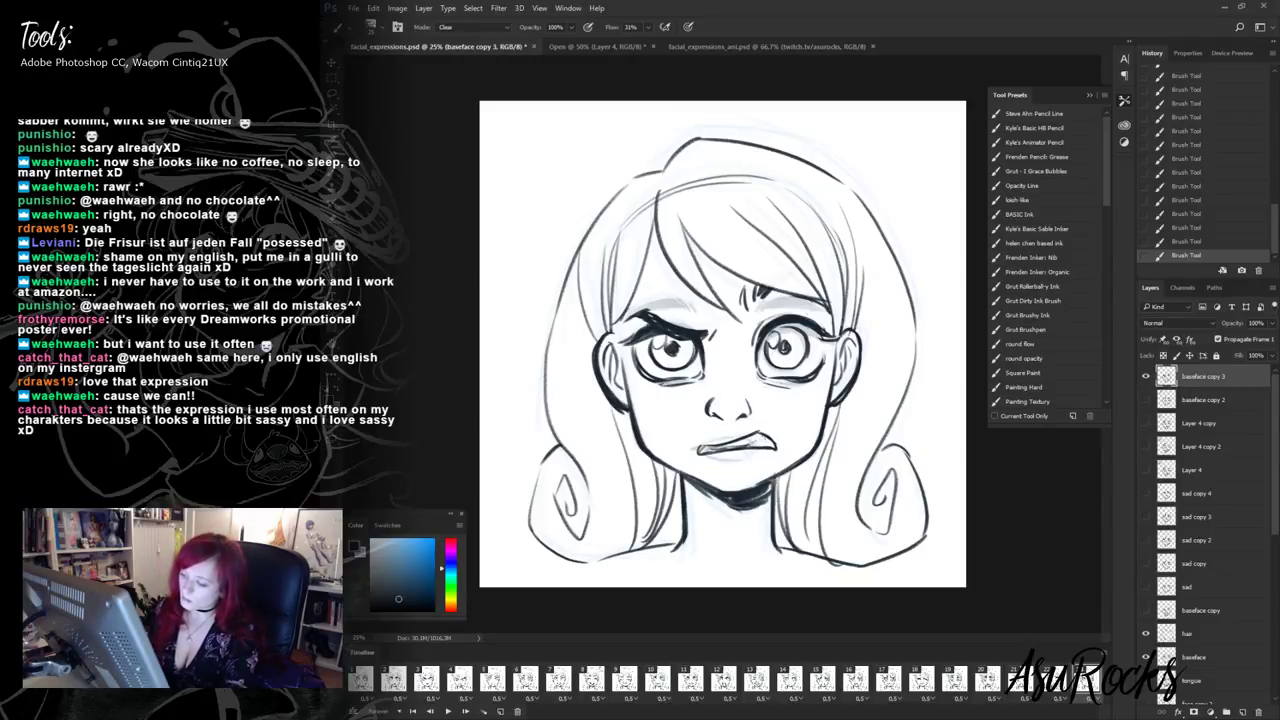
mouse_move(716, 447)
left_mouse_down()
mouse_move(704, 450)
mouse_move(736, 435)
mouse_move(709, 440)
mouse_move(783, 451)
left_mouse_up()
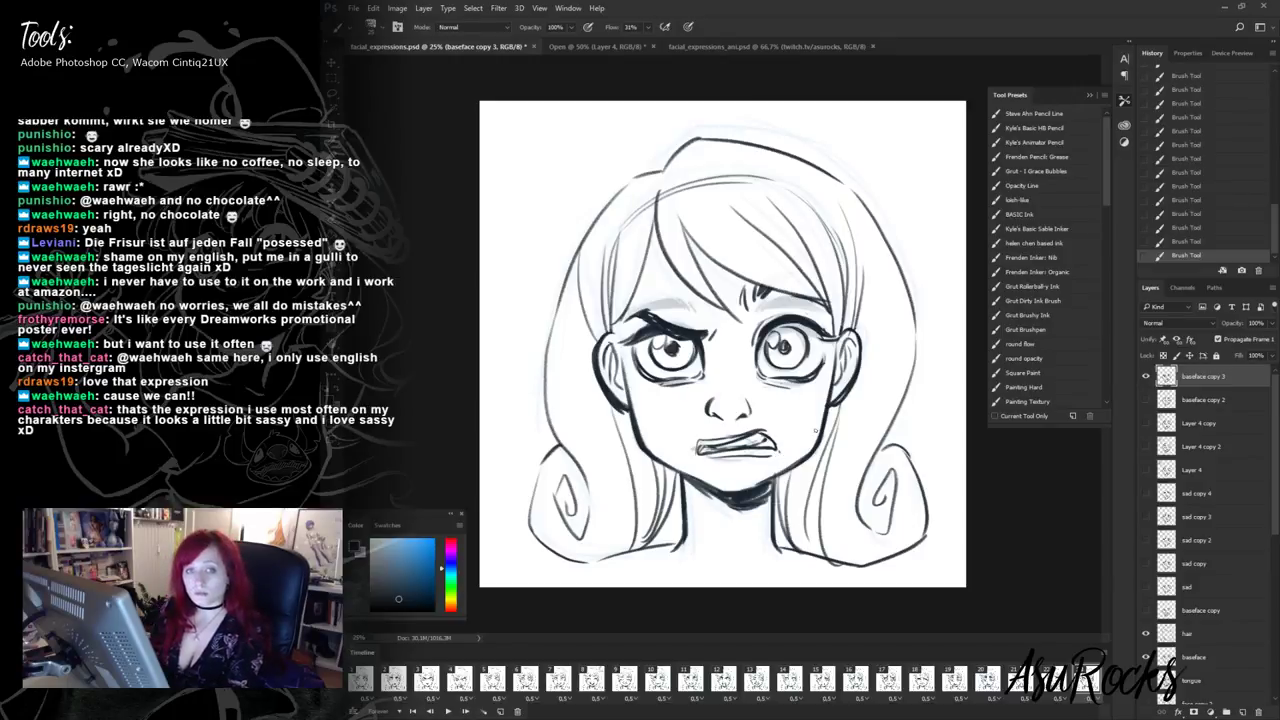
- Erase the crooked mouth and redraw it as slightly parted, sneering lips with drooping corners
key("shift+alt+r")
mouse_move(690, 444)
left_mouse_down()
mouse_move(732, 438)
mouse_move(745, 452)
mouse_move(709, 457)
mouse_move(730, 442)
mouse_move(770, 446)
mouse_move(704, 454)
mouse_move(769, 448)
mouse_move(724, 445)
mouse_move(754, 456)
mouse_move(730, 437)
mouse_move(772, 448)
mouse_move(722, 437)
mouse_move(744, 447)
mouse_move(718, 449)
mouse_move(712, 440)
mouse_move(770, 446)
left_mouse_up()
key("shift+alt+n")
key("shift+alt+r")
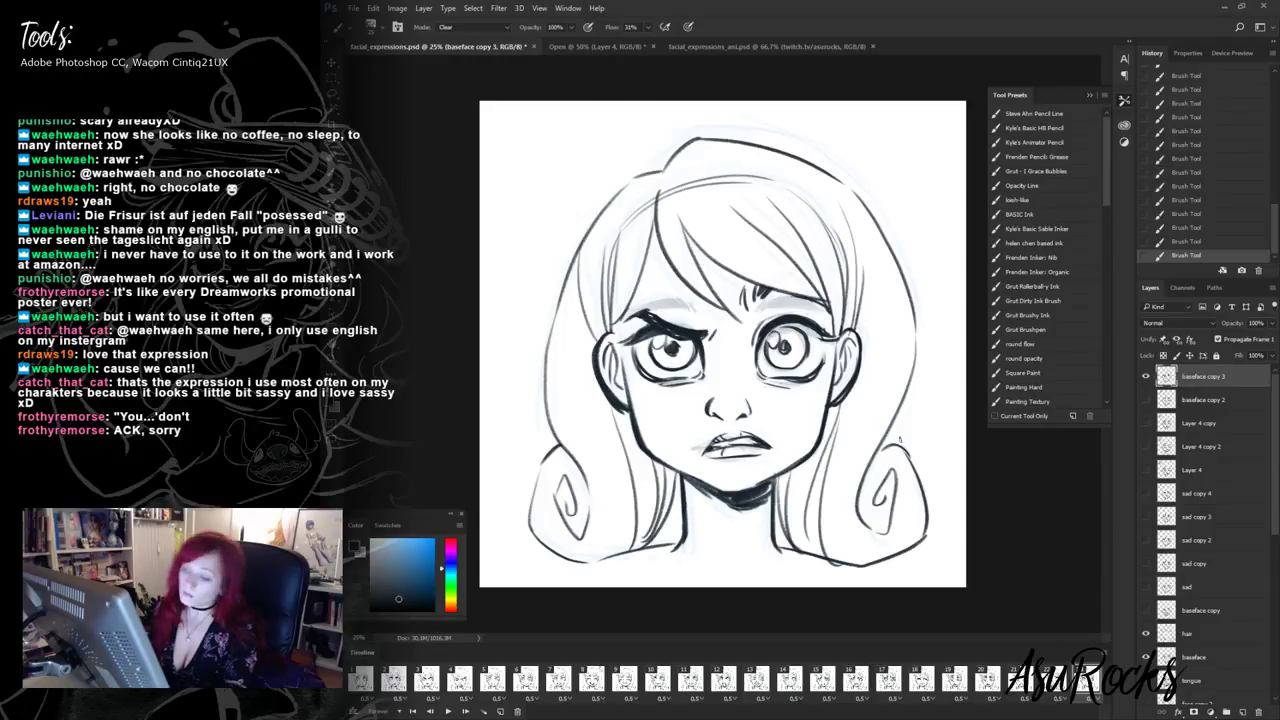
- Refine the lip lines and the left-hand corner of the mouth, adding small teeth strokes
key("shift+alt+n")
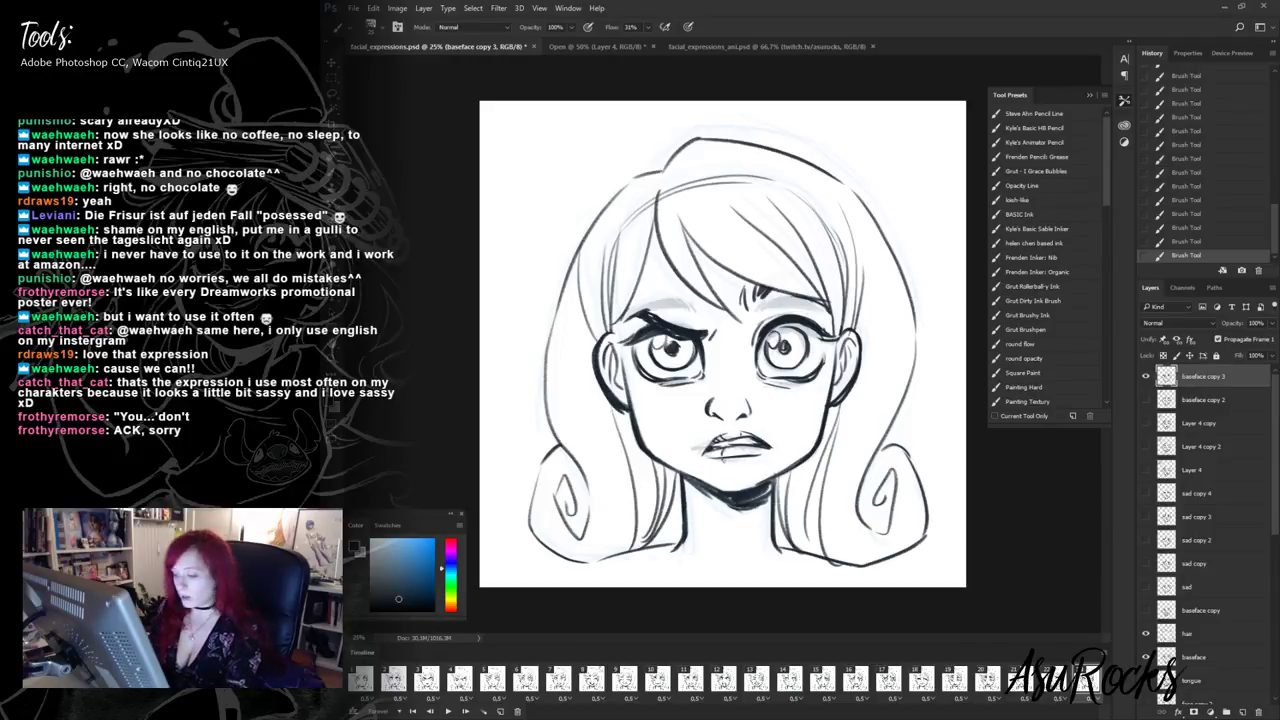
key("shift+alt+r")
key("shift+alt+n")
mouse_move(733, 442)
left_mouse_down()
mouse_move(730, 455)
mouse_move(701, 456)
left_mouse_up()
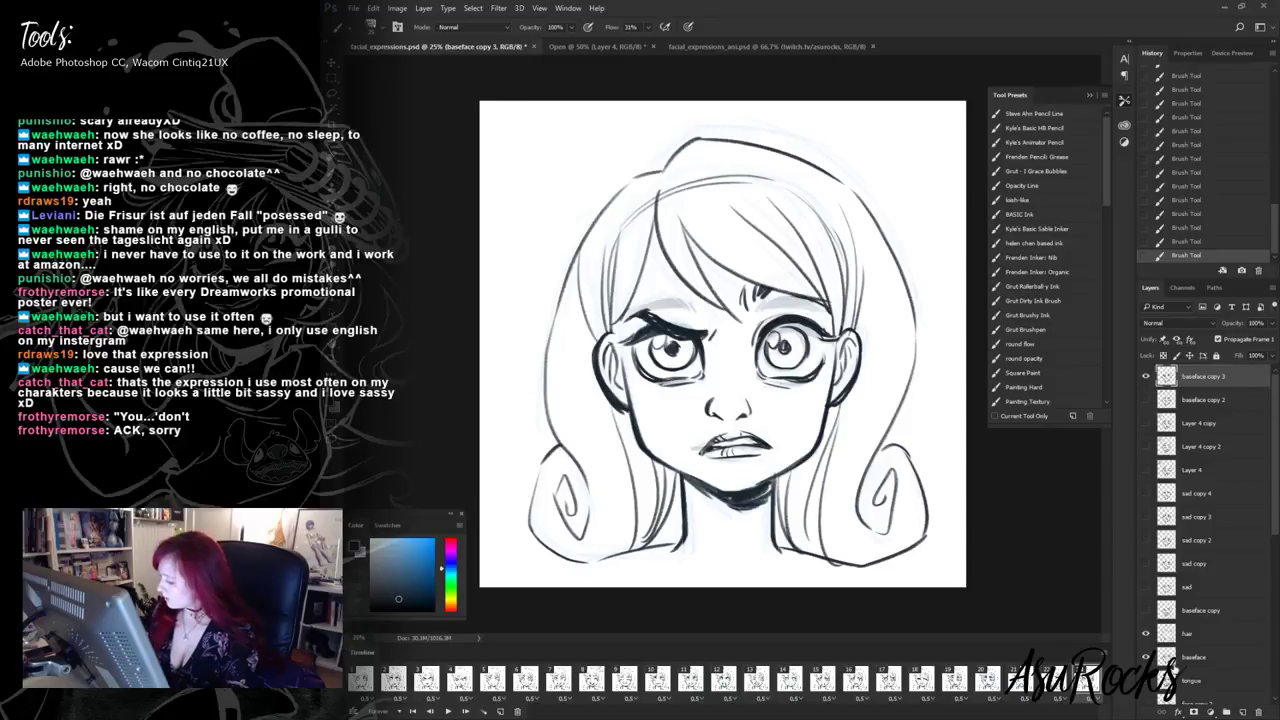
- Darken the opening between the sneering lips on the baseface copy 3 layer with brush strokes
left_click(1204, 656)
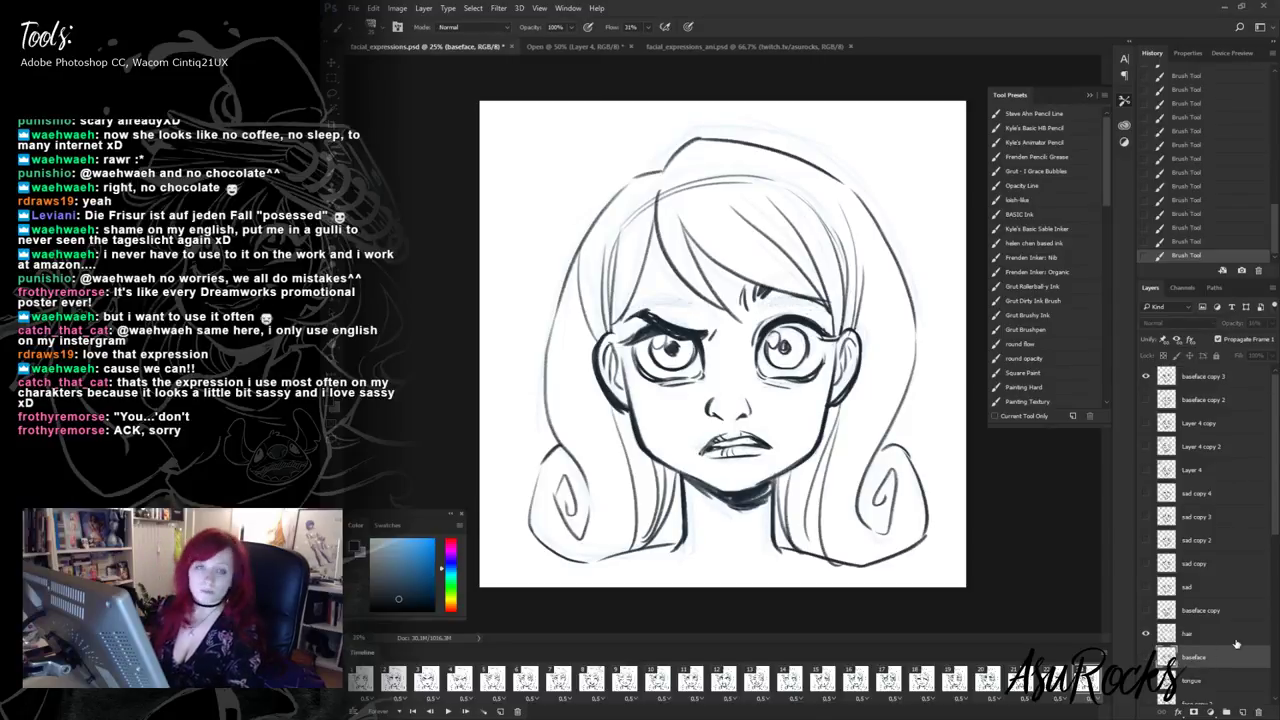
left_click(716, 448)
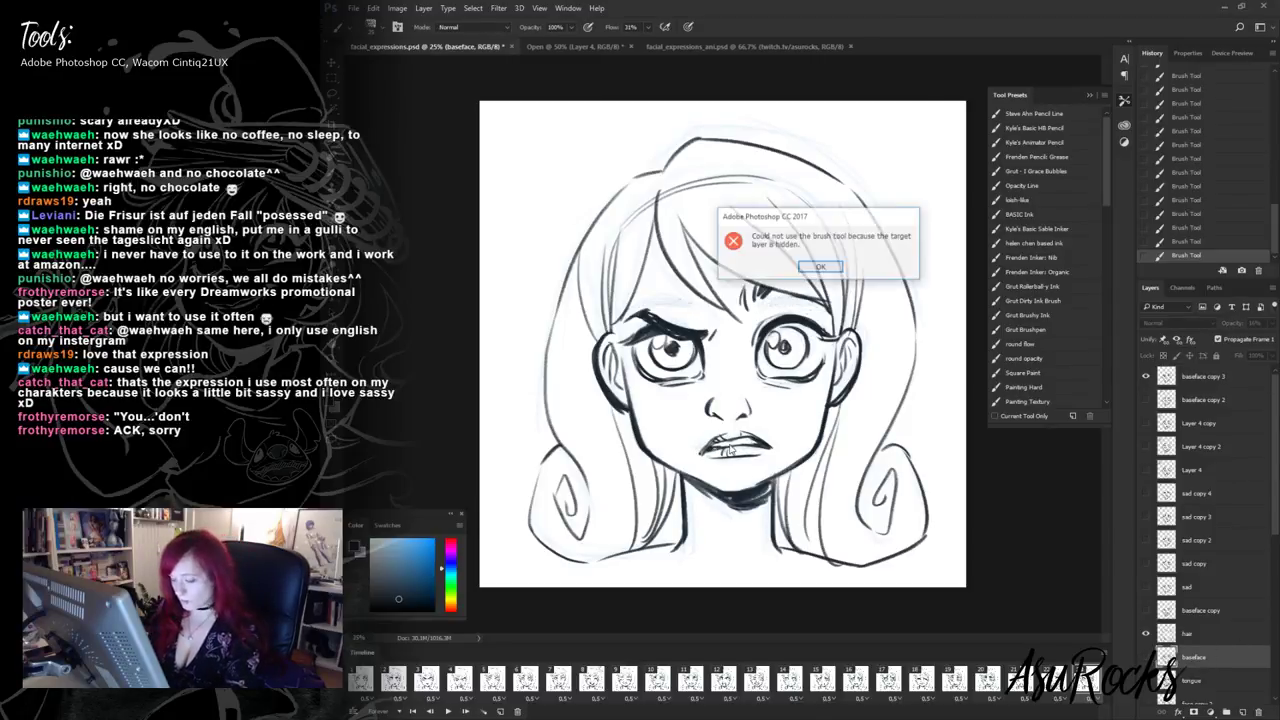
left_click(820, 267)
left_click(1210, 378)
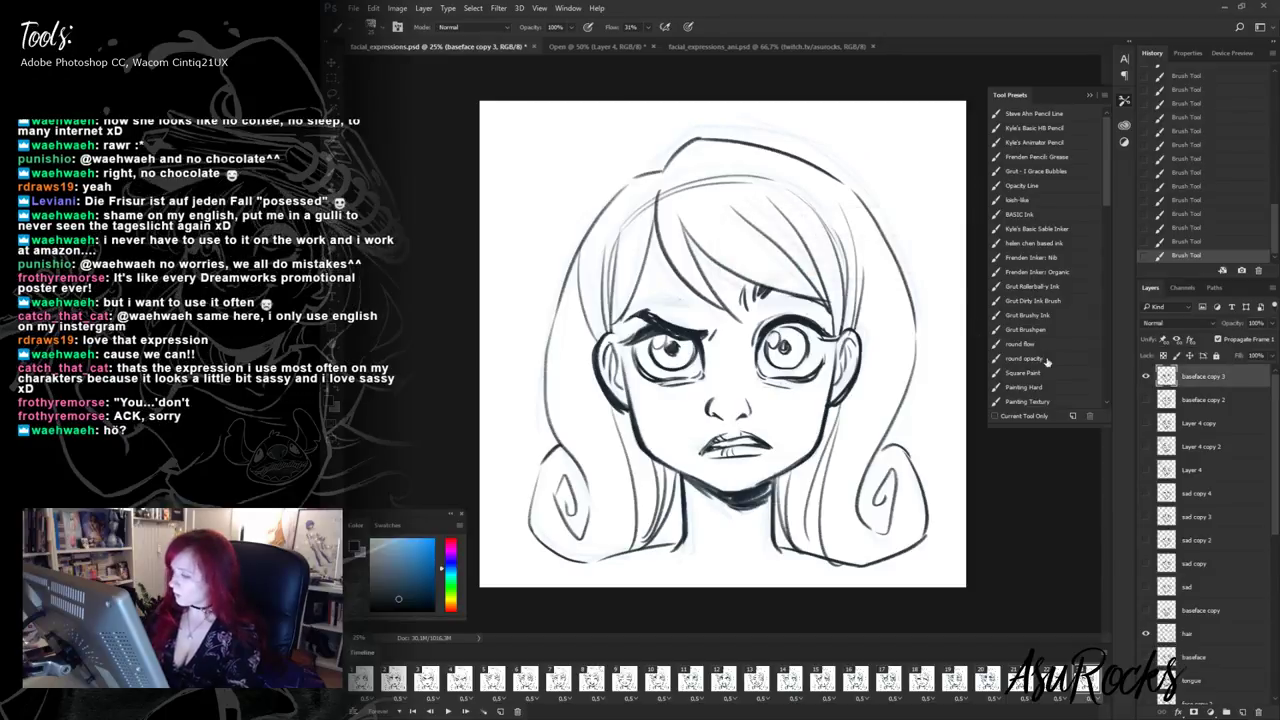
left_click_drag(714, 447, 755, 443)
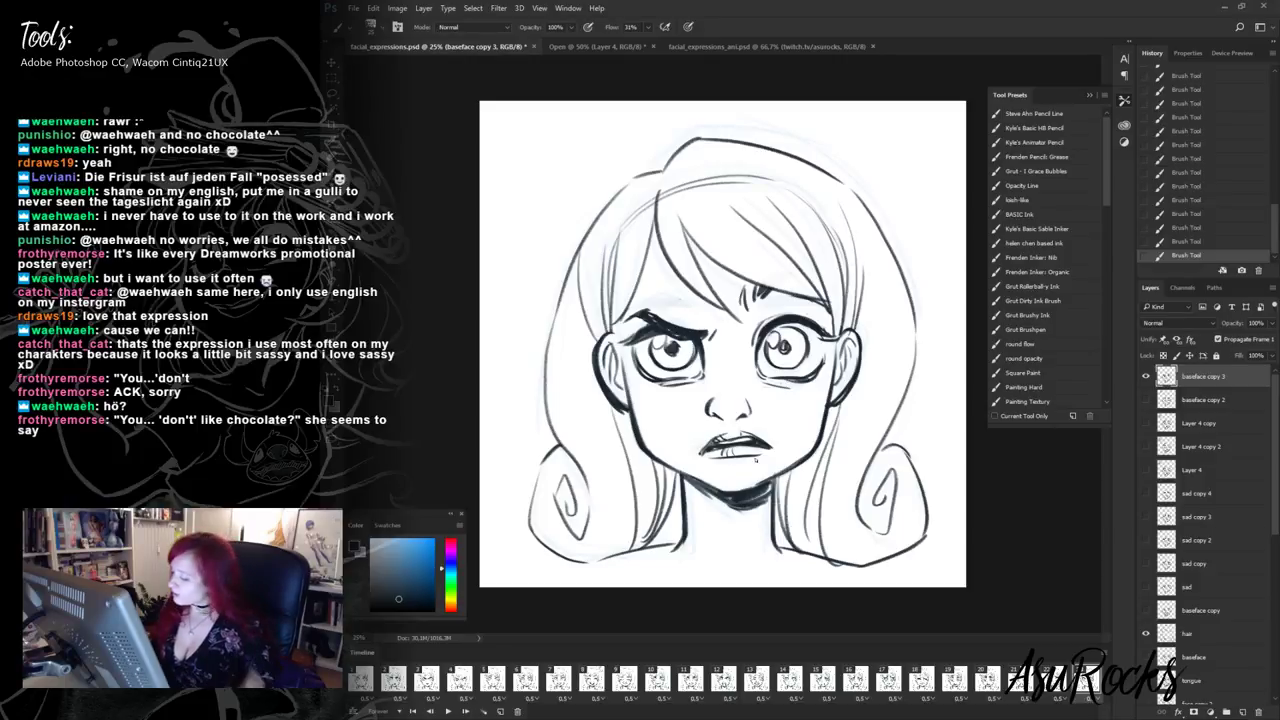
- Duplicate the sneering animation frame and its baseface copy 3 layer, showing only the new layer copy
left_click(501, 710)
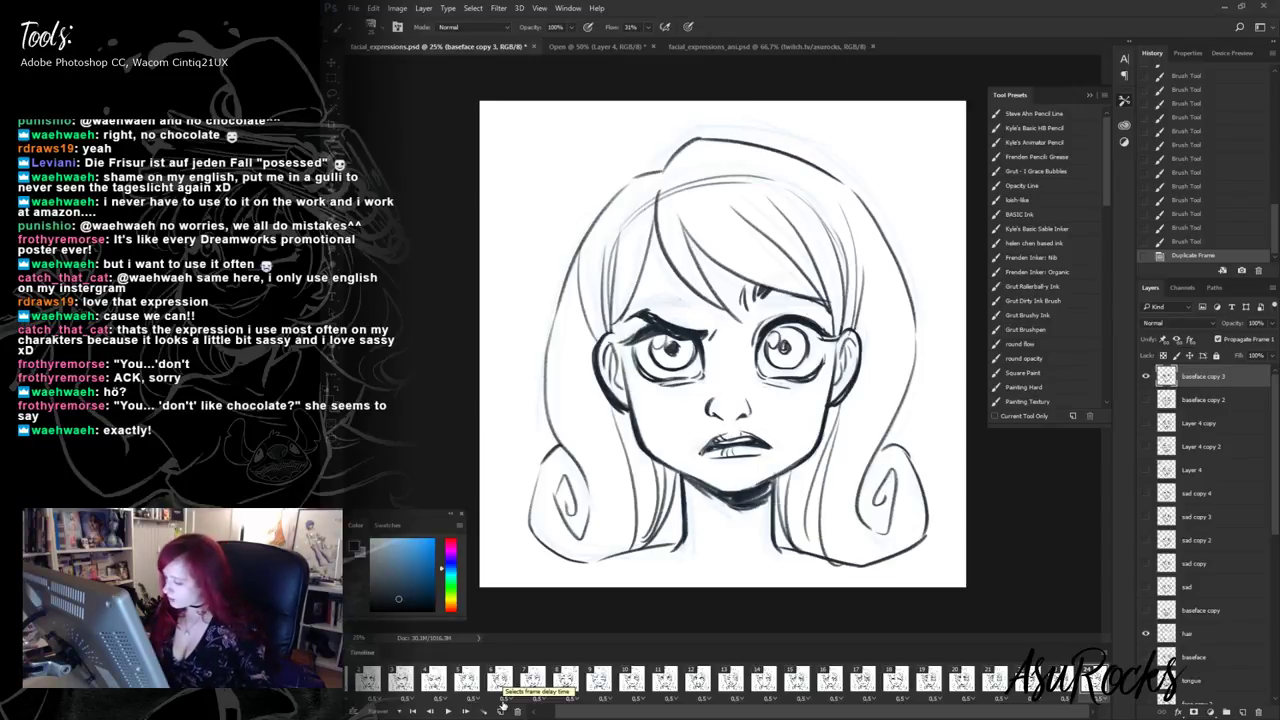
right_click(1198, 376)
left_click(1070, 225)
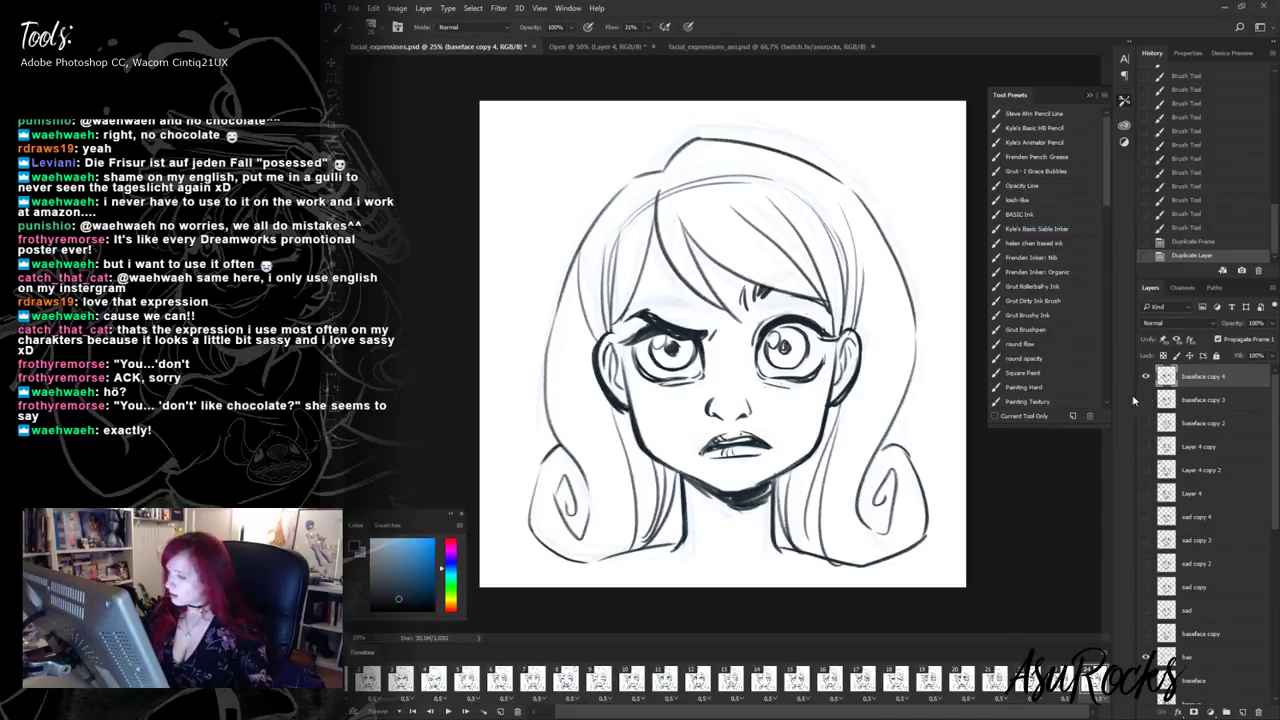
- Erase the sneering mouth from the new layer copy and draw a wide, lopsided smile line in its place
key("shift+alt+r")
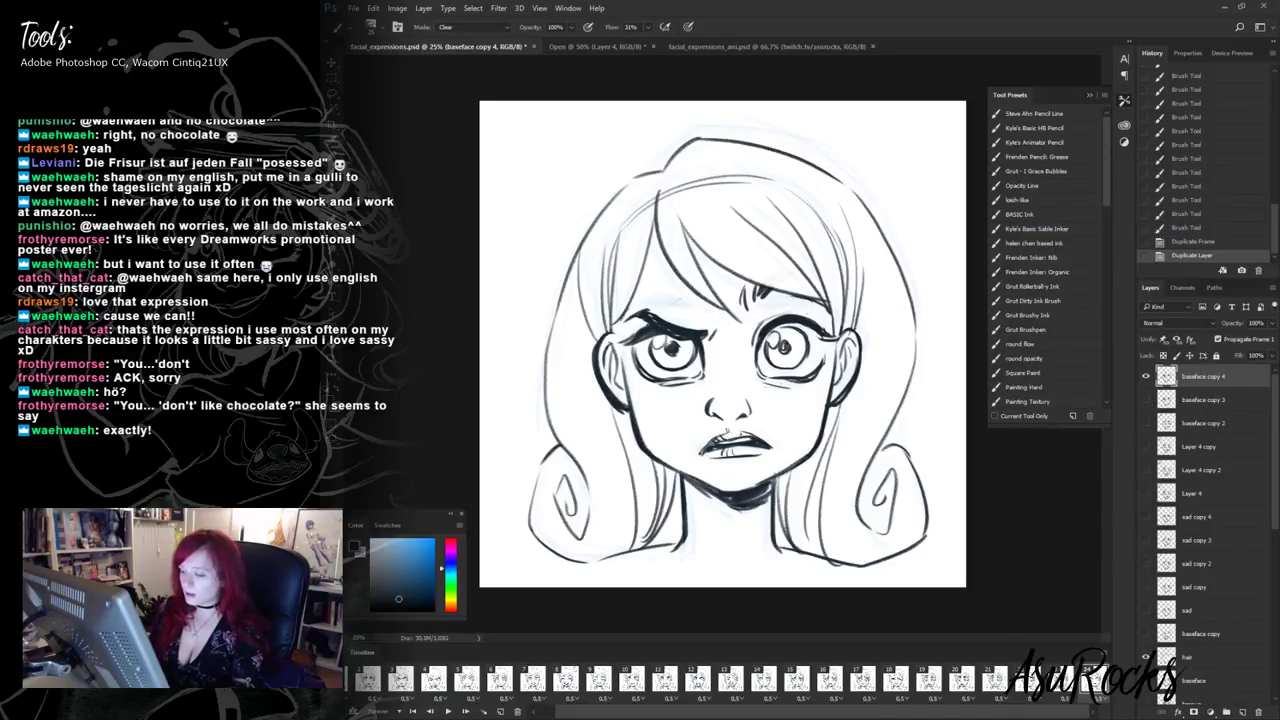
mouse_move(722, 436)
left_mouse_down()
mouse_move(708, 446)
mouse_move(765, 452)
mouse_move(735, 458)
left_mouse_up()
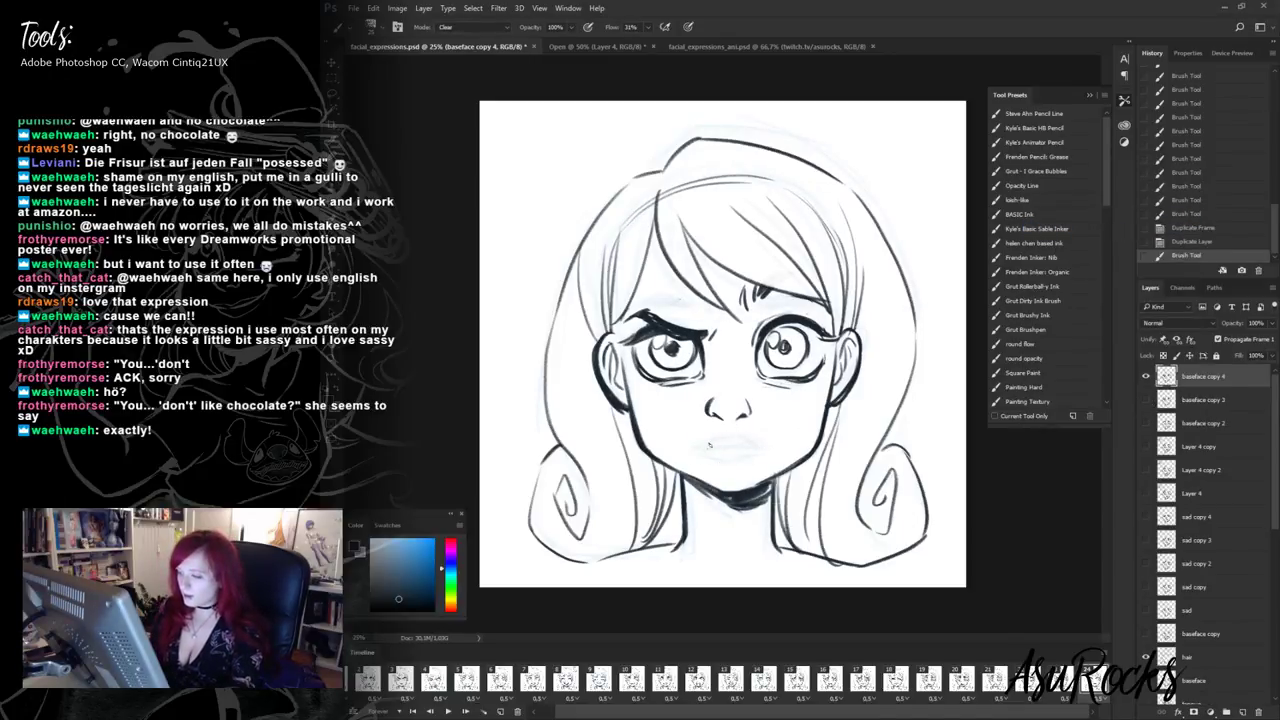
key("shift+alt+n")
left_click_drag(671, 427, 781, 432)
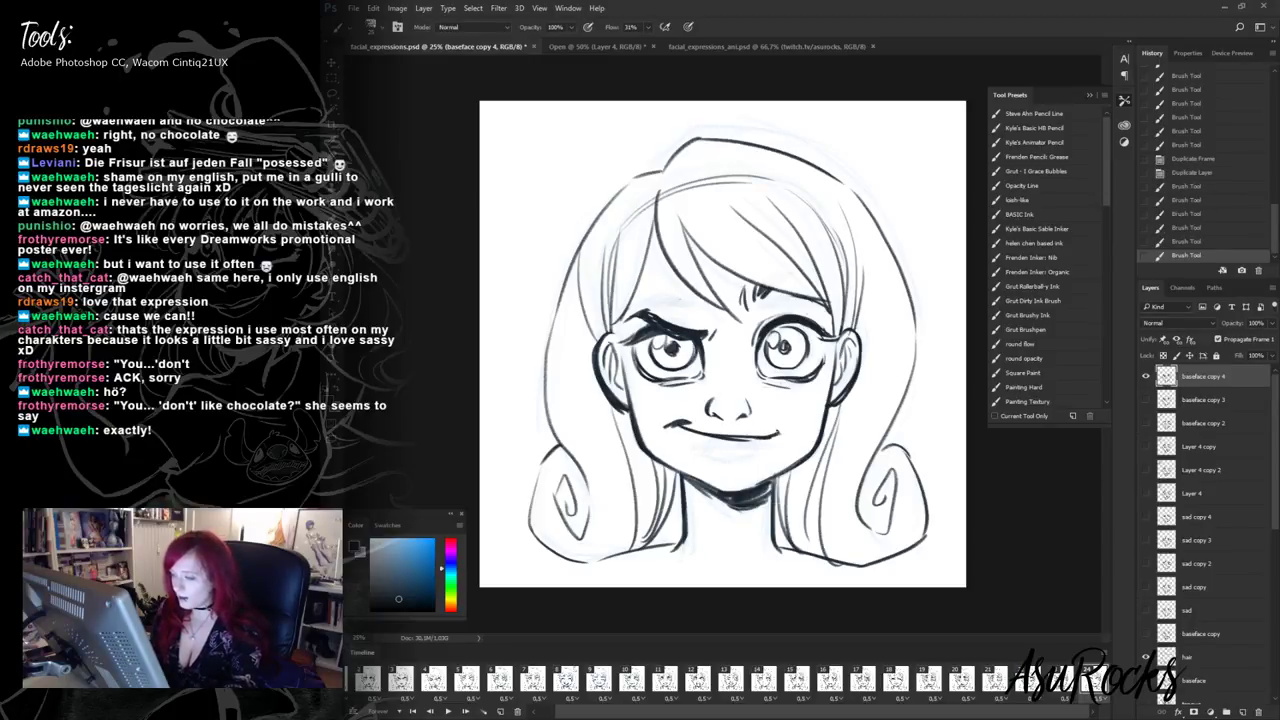
- Try a deep lower-lip curve beneath the smile line and step back in the history to remove it
left_click_drag(679, 428, 766, 464)
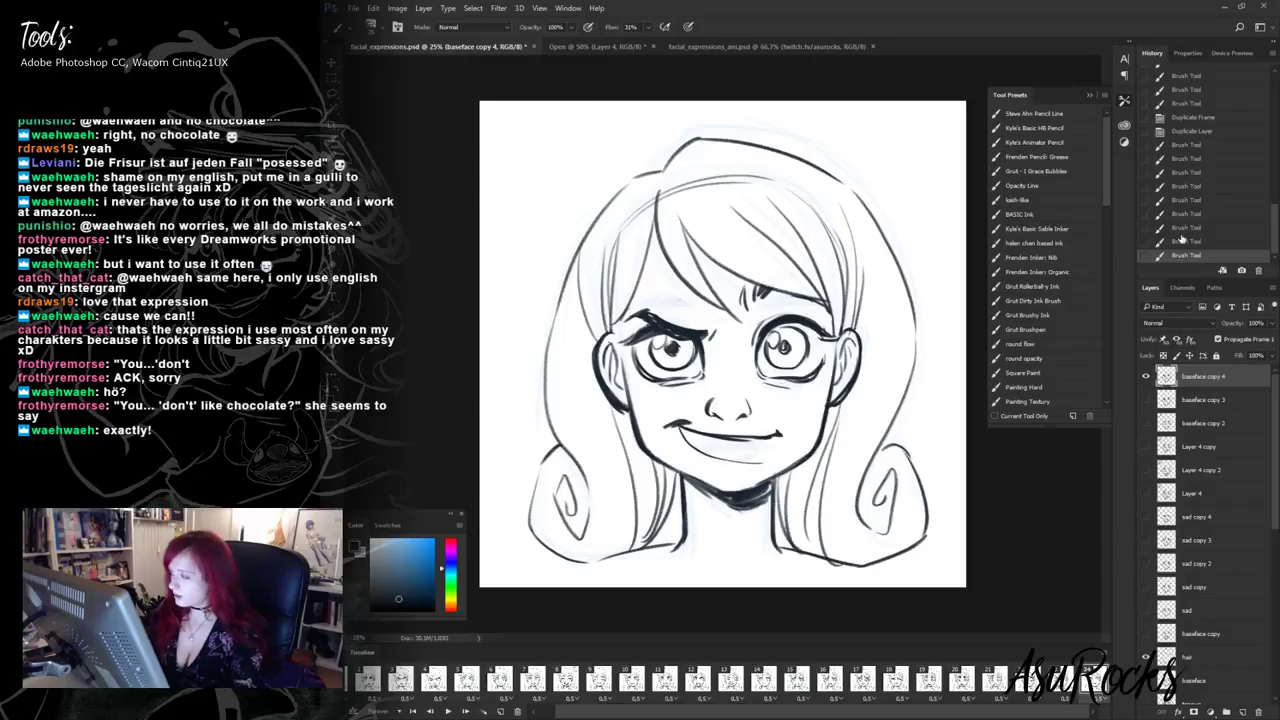
left_click(1186, 243)
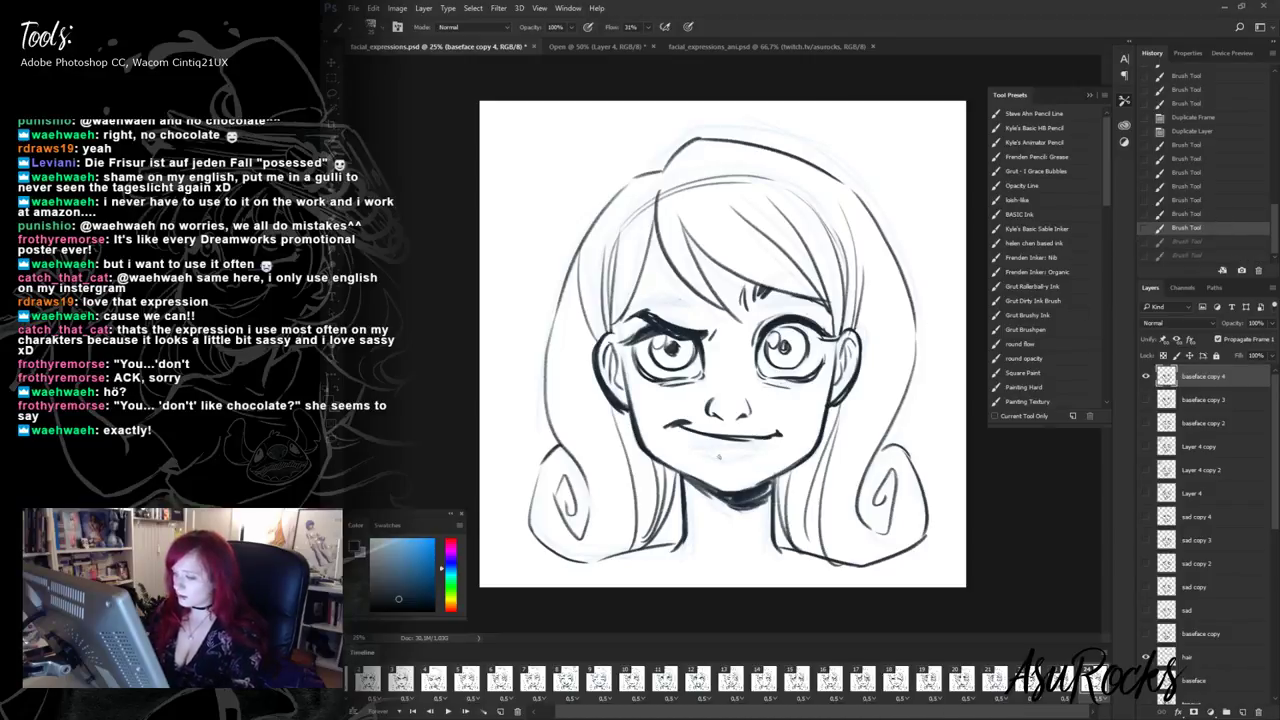
left_click(1187, 255)
- Add a short lower-lip stroke beneath the smile and flatten the lower lid of the left-hand eye
left_click_drag(708, 446, 728, 450)
left_click_drag(712, 448, 740, 450)
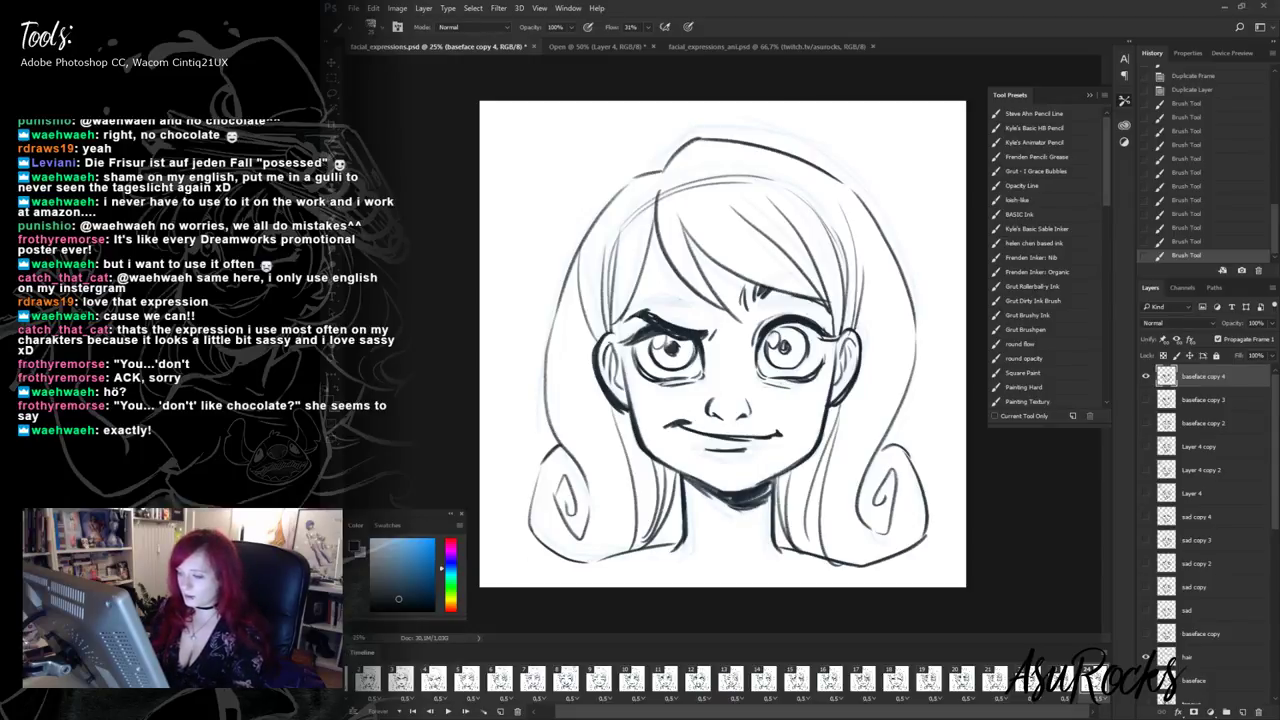
left_click_drag(644, 381, 690, 382)
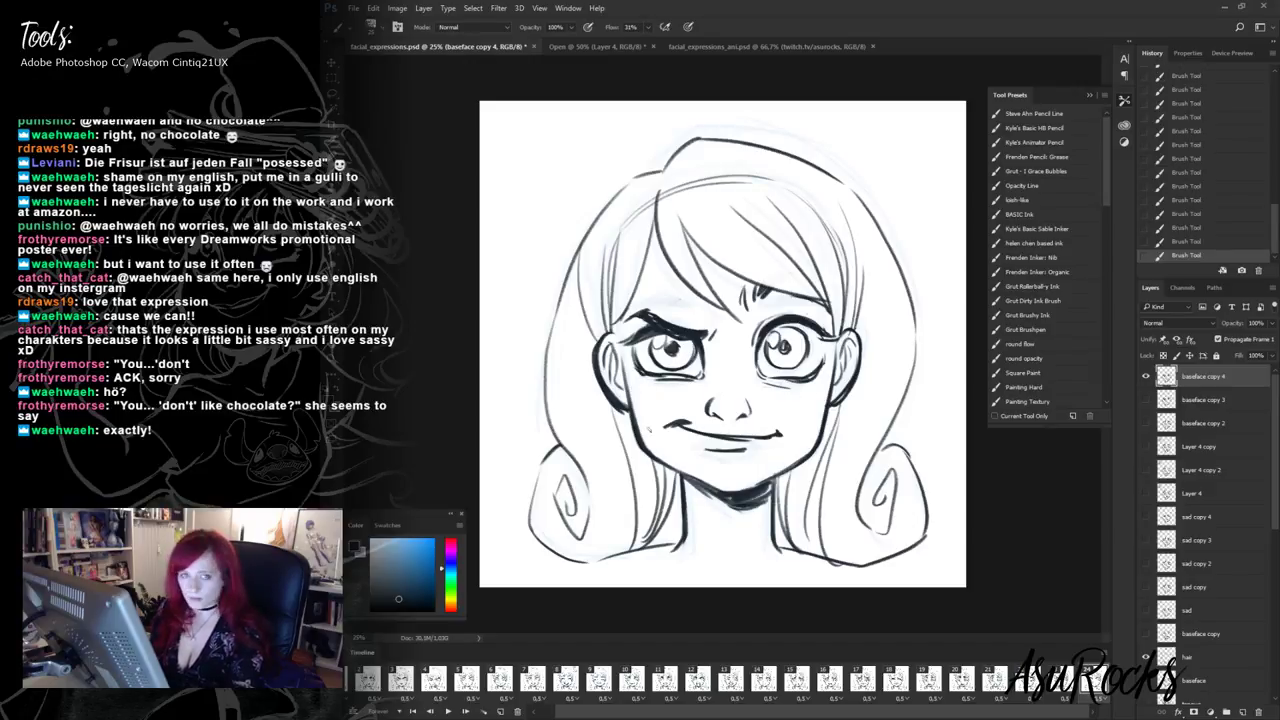
- Open the left-hand side of the smile into a smirk with small teeth and a flat lower edge
mouse_move(686, 428)
left_mouse_down()
mouse_move(766, 436)
mouse_move(694, 441)
left_mouse_up()
key("shift+alt+r")
key("shift+alt+n")
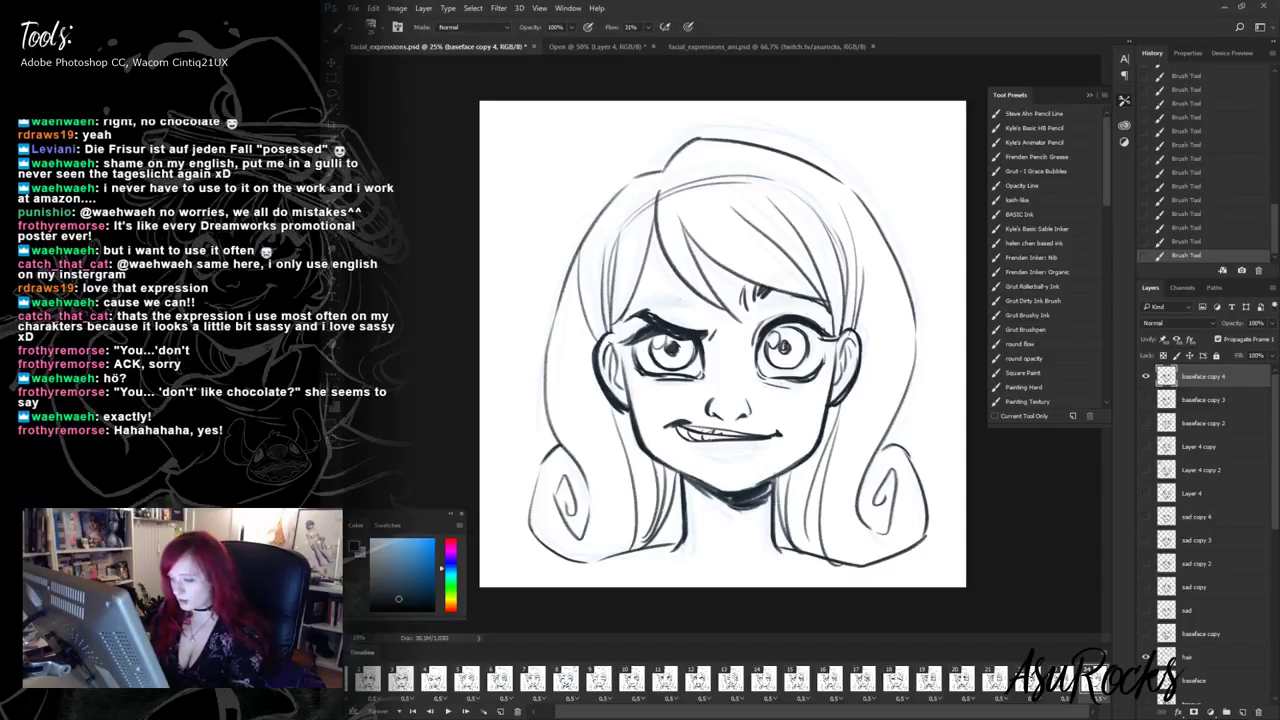
key("ctrl+alt+z")
left_click_drag(708, 452, 783, 435)
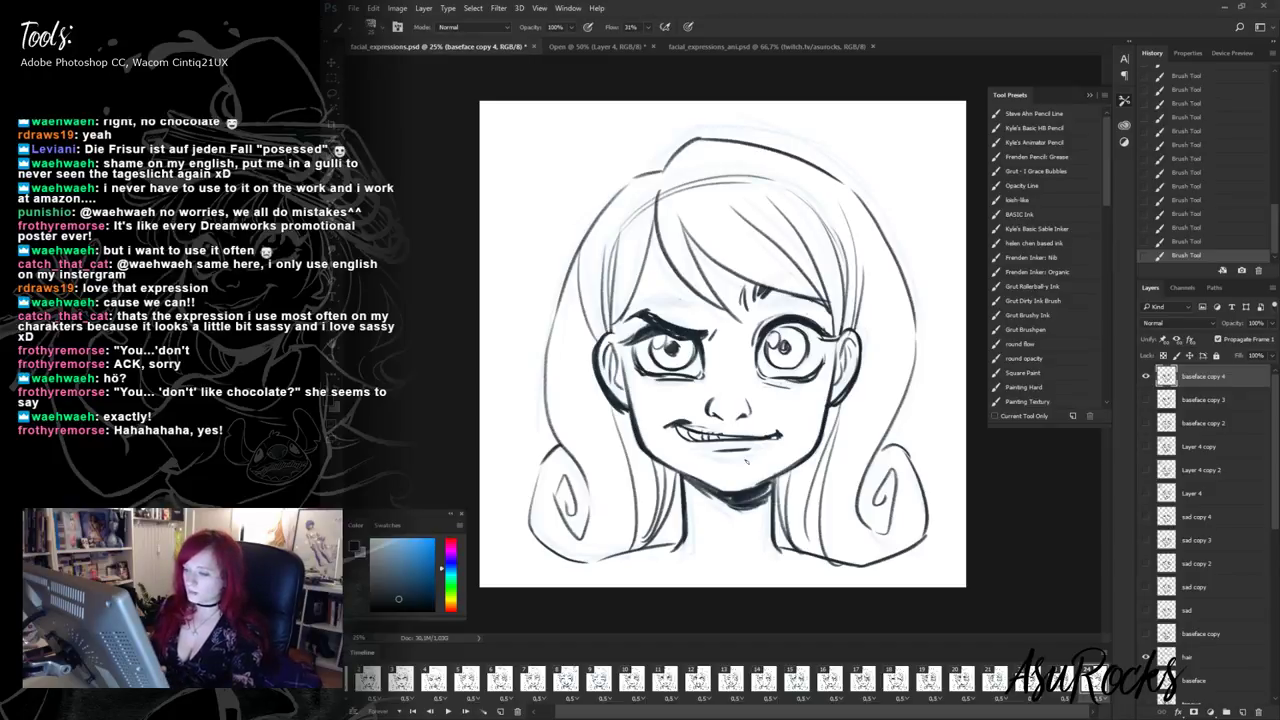
- Erase the worried inner end of the right-hand eyebrow and redraw it as a thick, downward-angled brow
key("alt+shift+r")
mouse_move(742, 306)
left_mouse_down()
mouse_move(762, 290)
mouse_move(748, 313)
mouse_move(796, 294)
mouse_move(747, 318)
mouse_move(742, 307)
mouse_move(782, 302)
left_mouse_up()
key("alt+shift+n")
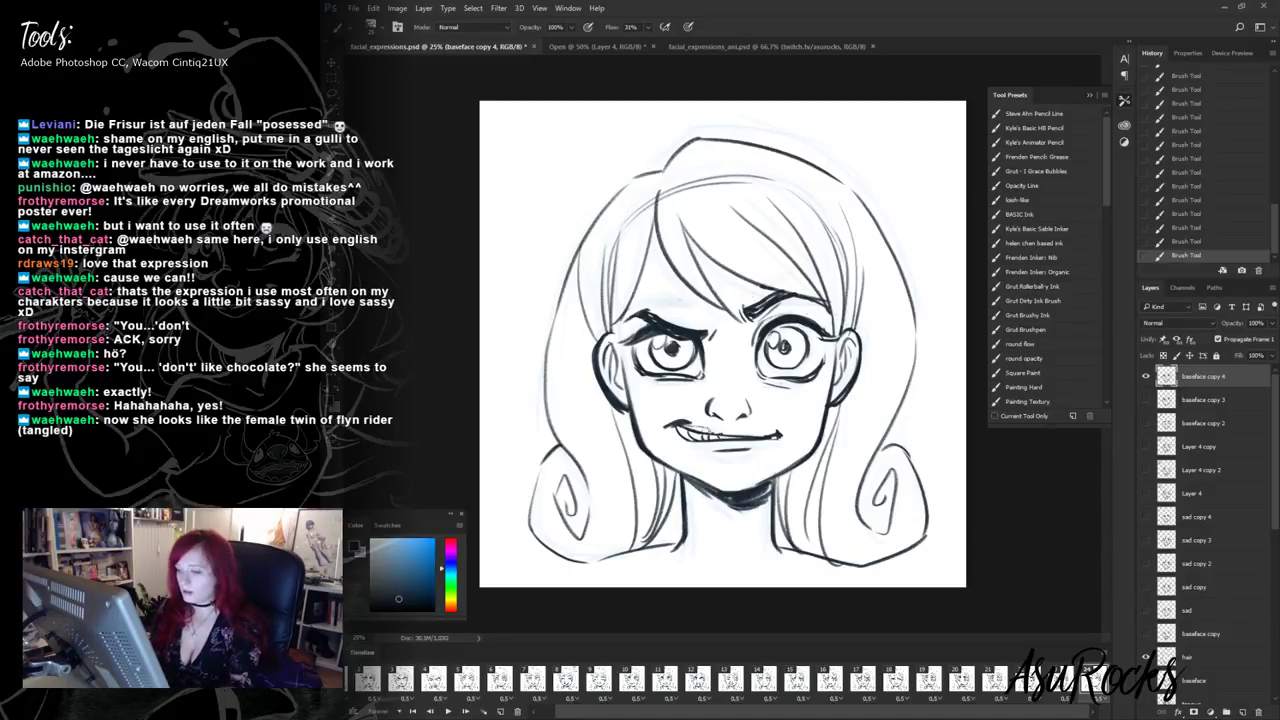
- Erase the stray stroke above the teeth, reinforce the upper lip line and add a lower-lip shadow stroke
key("shift+alt+r")
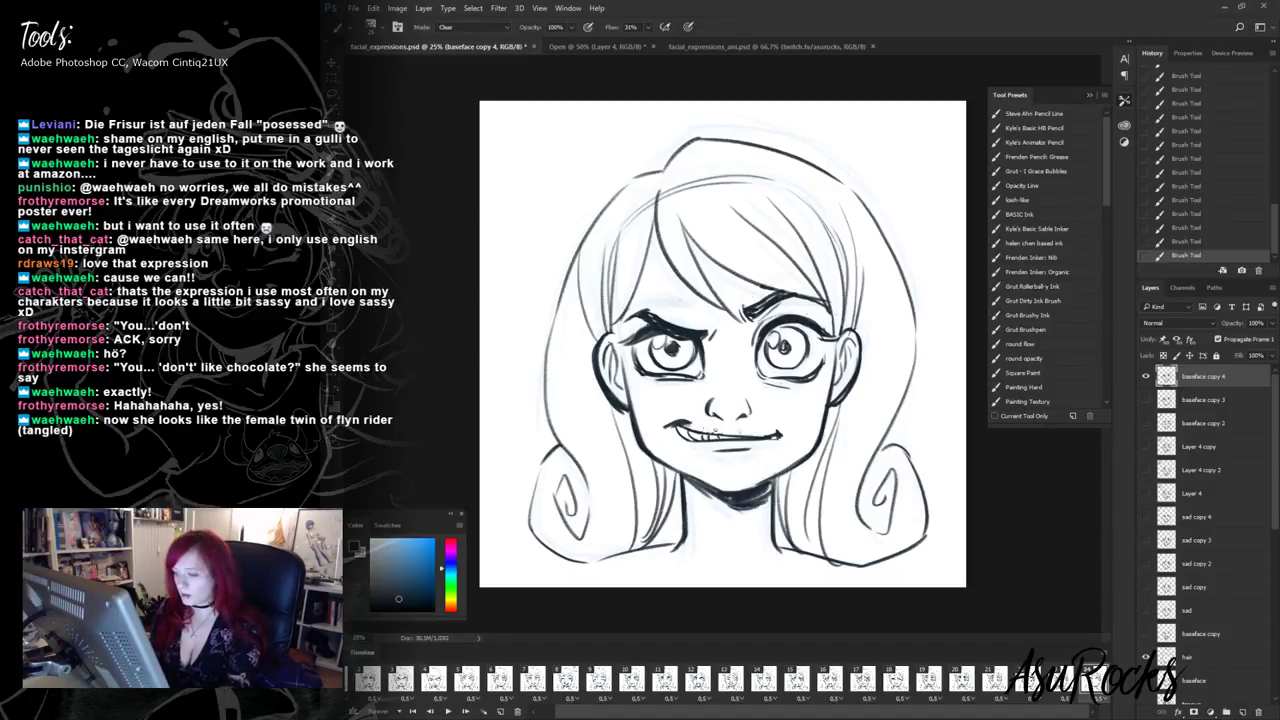
left_click_drag(706, 432, 726, 432)
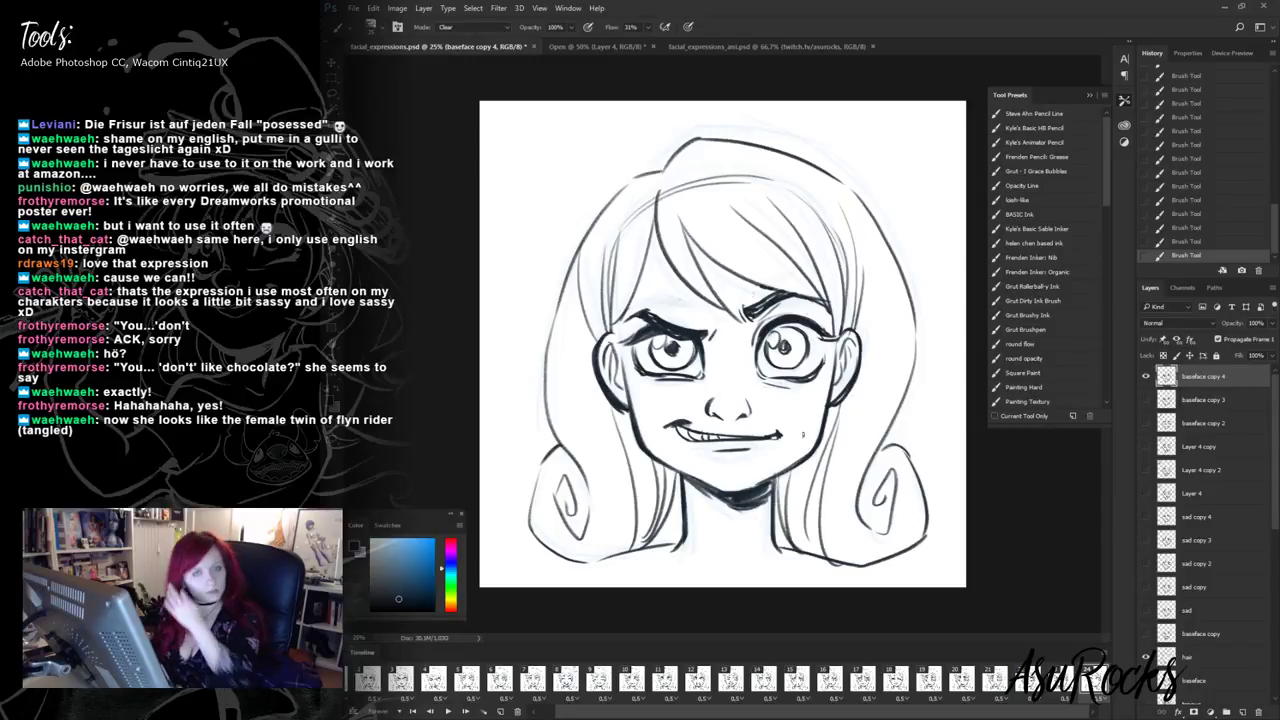
key("shift+alt+n")
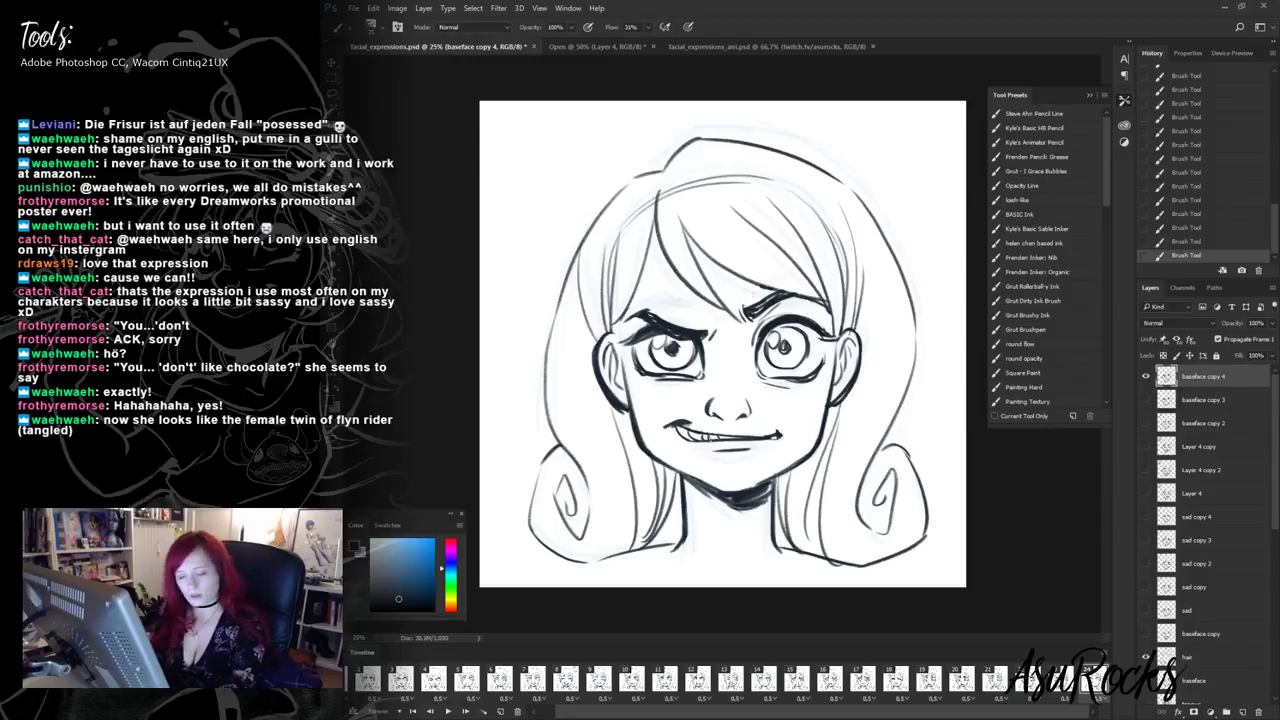
left_click_drag(684, 428, 769, 434)
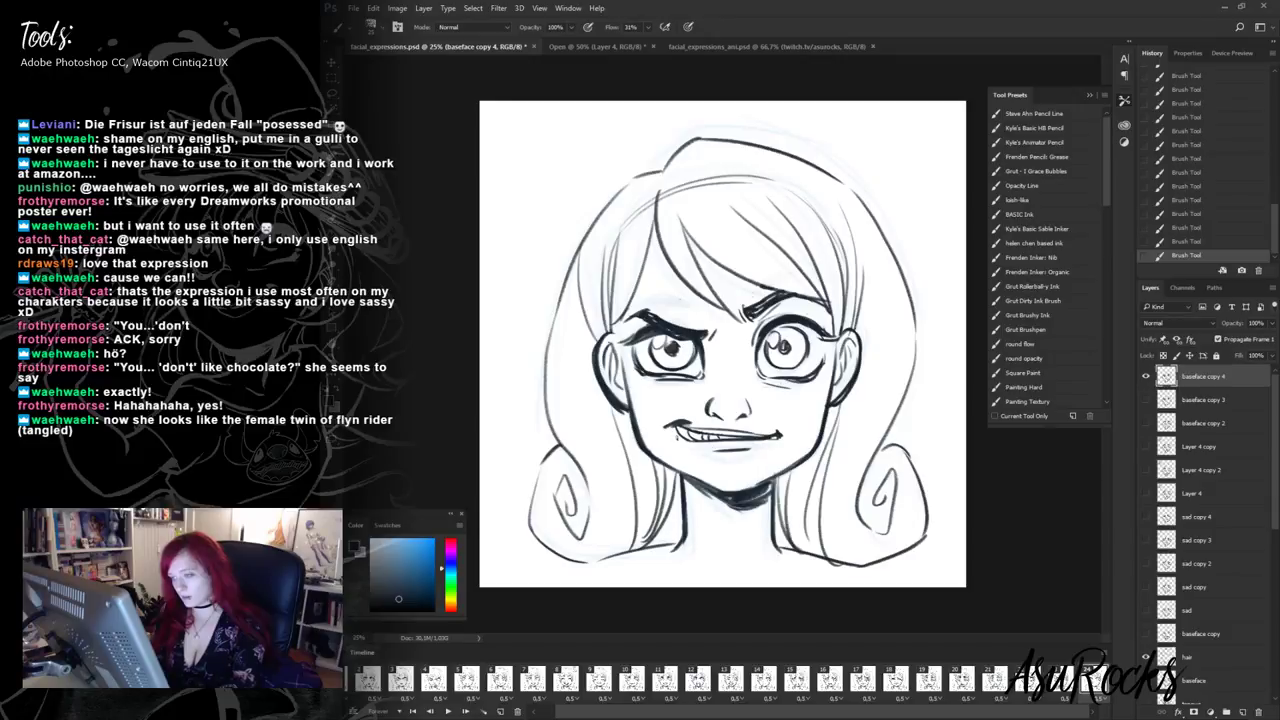
left_click_drag(680, 440, 750, 452)
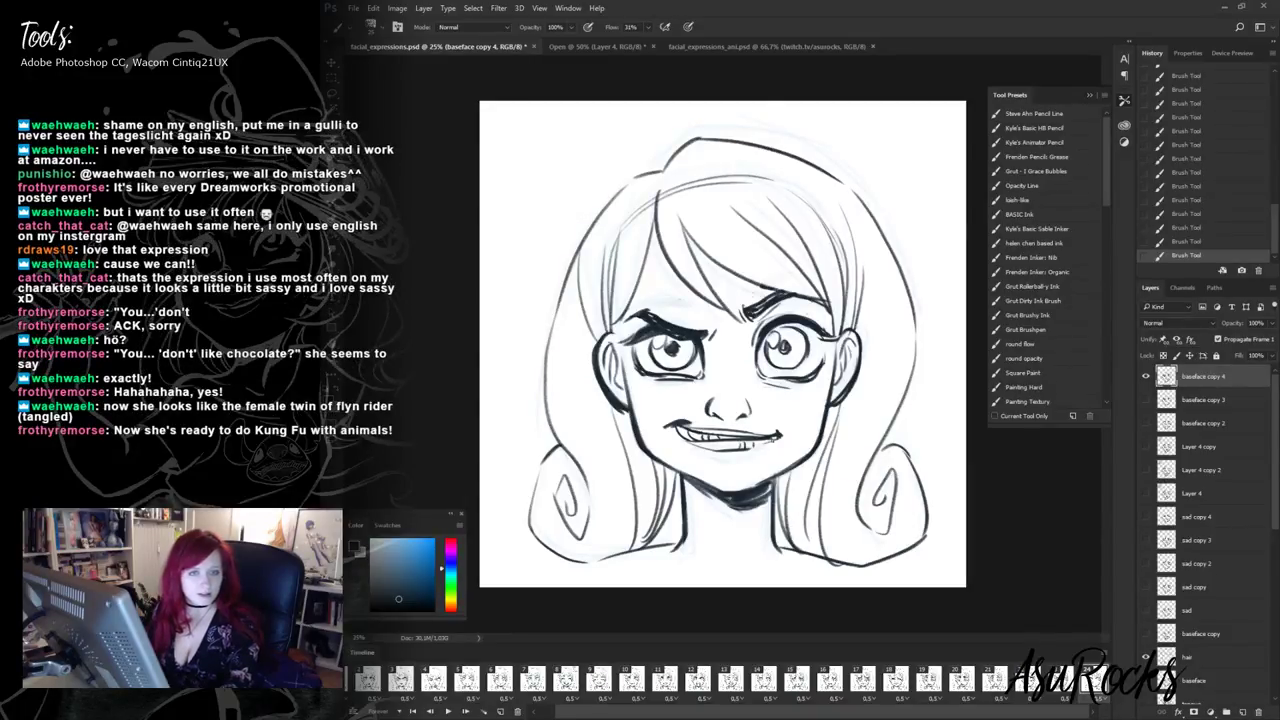
- Clean up the lower edge of the smirk and refine the mouth's right-hand corner
key("alt+shift+r")
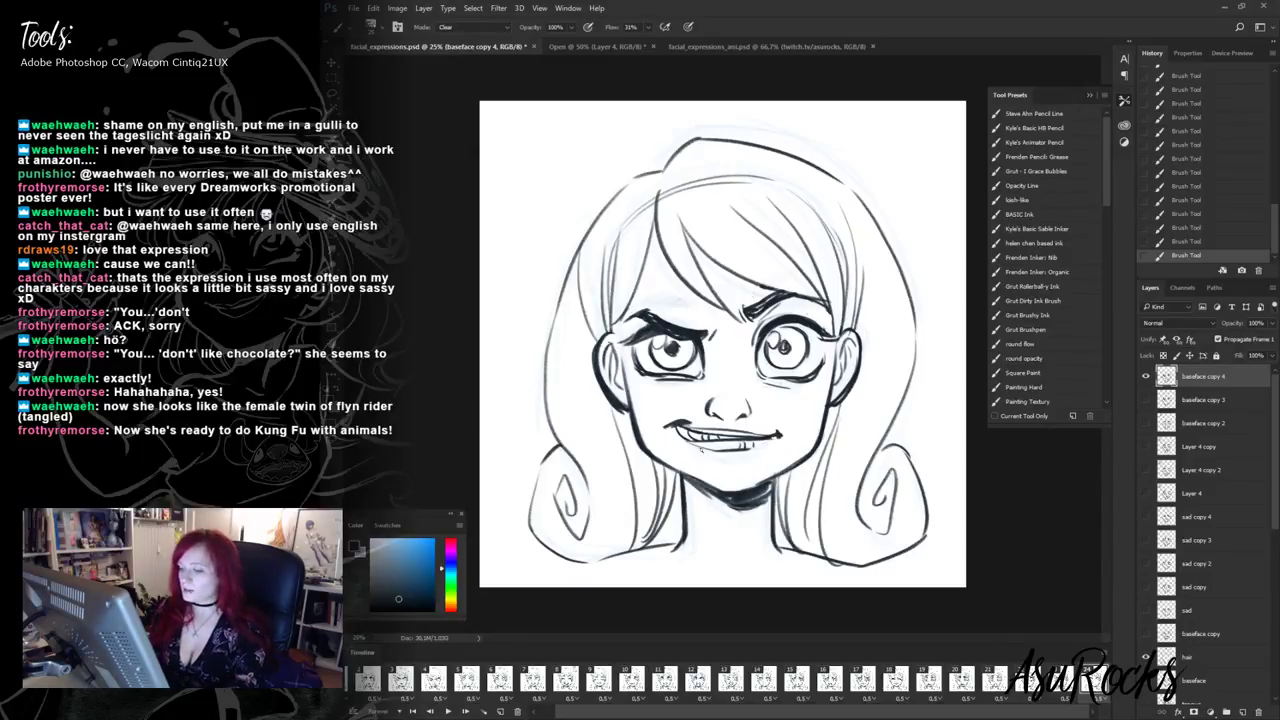
left_click_drag(701, 450, 688, 446)
key("alt+shift+n")
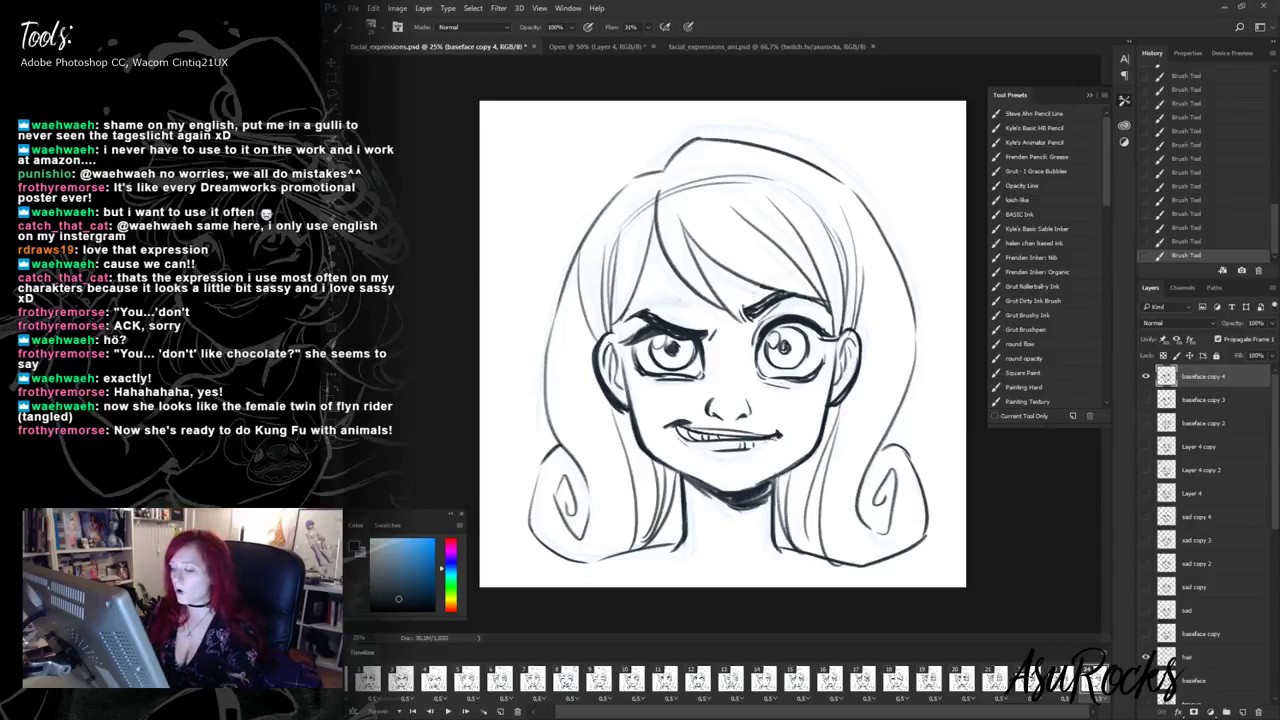
key("alt+shift+r")
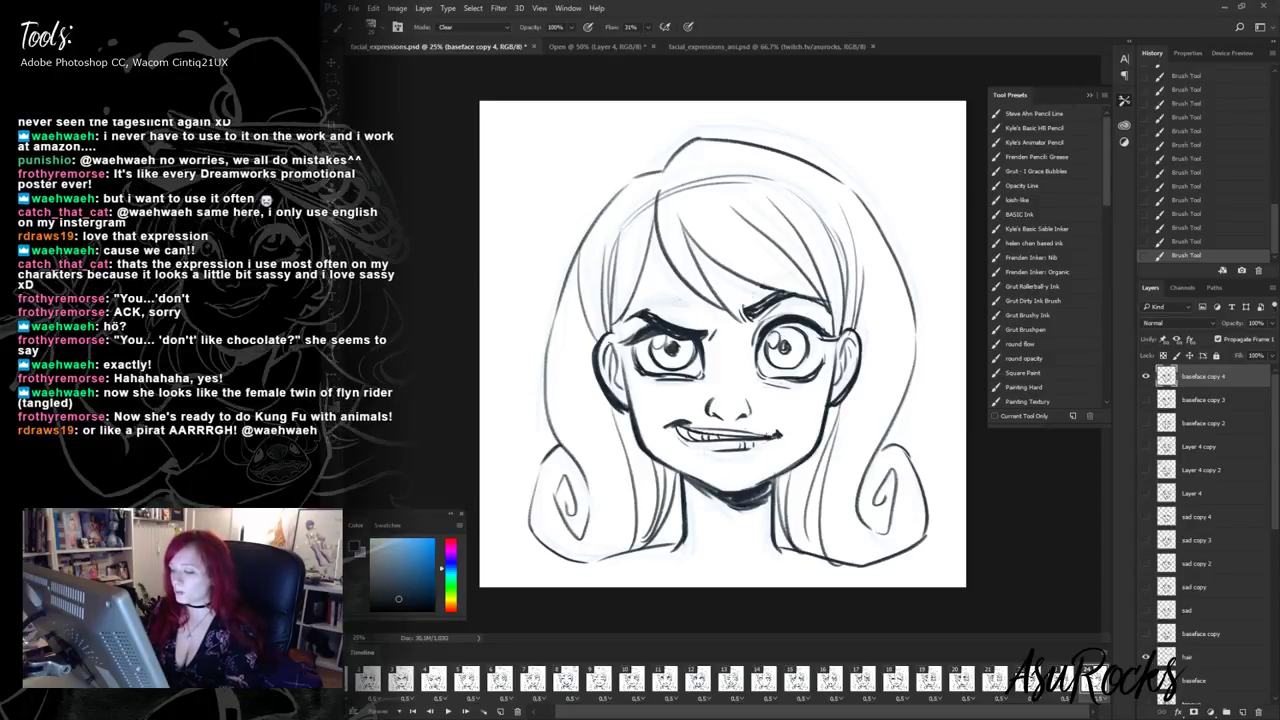
key("alt+shift+n")
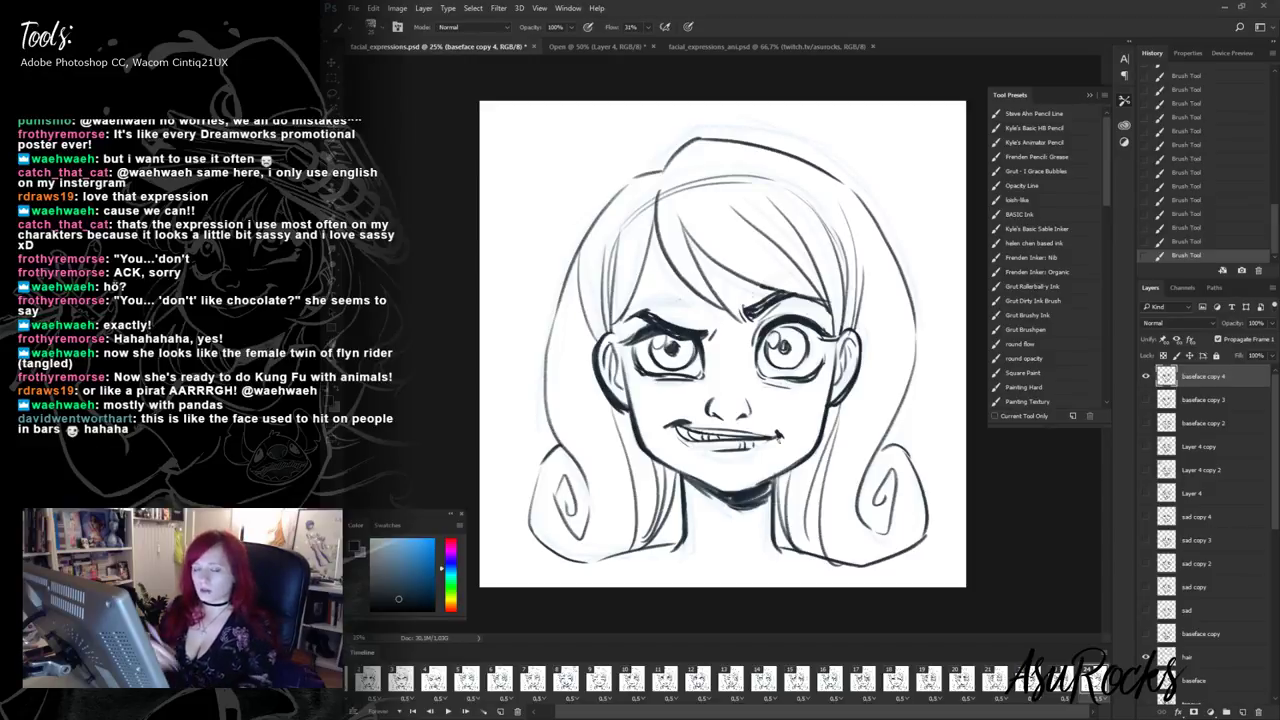
- Erase the left-hand nostril and redraw it slightly higher to match the smirk
key("alt+shift+r")
mouse_move(710, 398)
left_mouse_down()
mouse_move(708, 414)
mouse_move(728, 417)
left_mouse_up()
key("alt+shift+n")
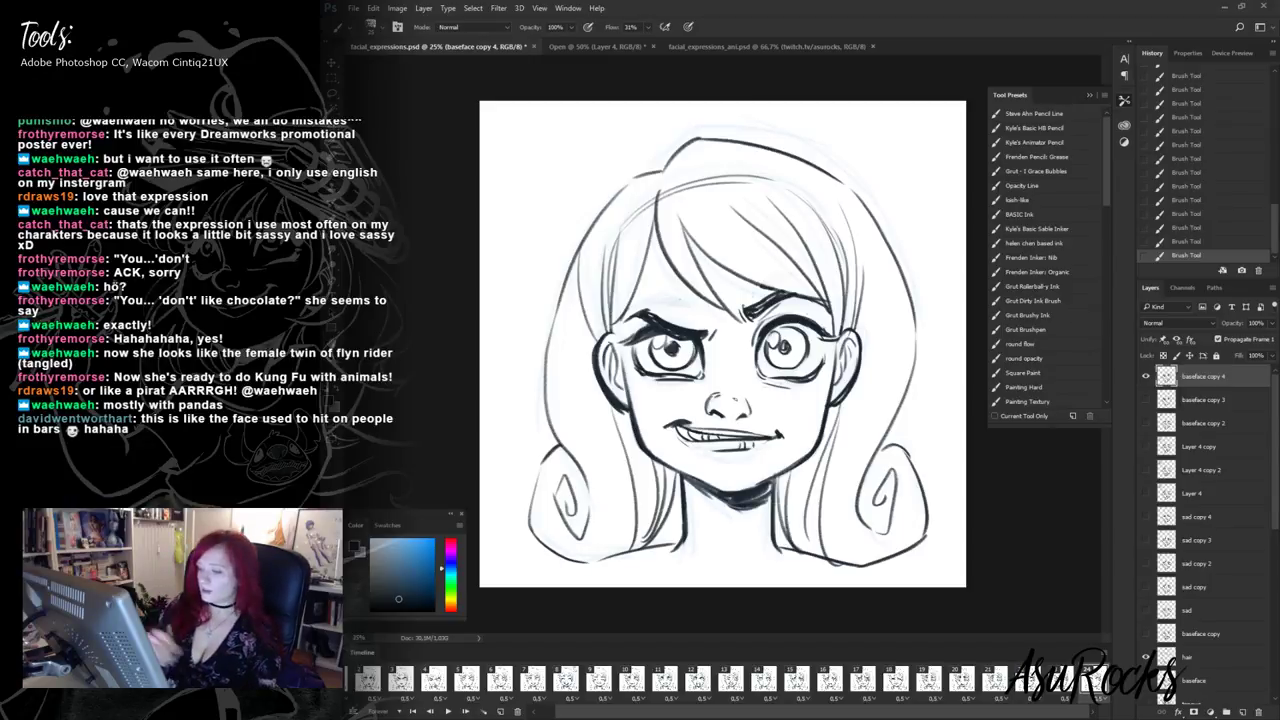
- Lasso the smirking mouth, nudge it slightly downward and clear the selection
key("l")
mouse_move(690, 416)
left_mouse_down()
mouse_move(660, 442)
mouse_move(808, 442)
mouse_move(736, 428)
left_mouse_up()
key("v")
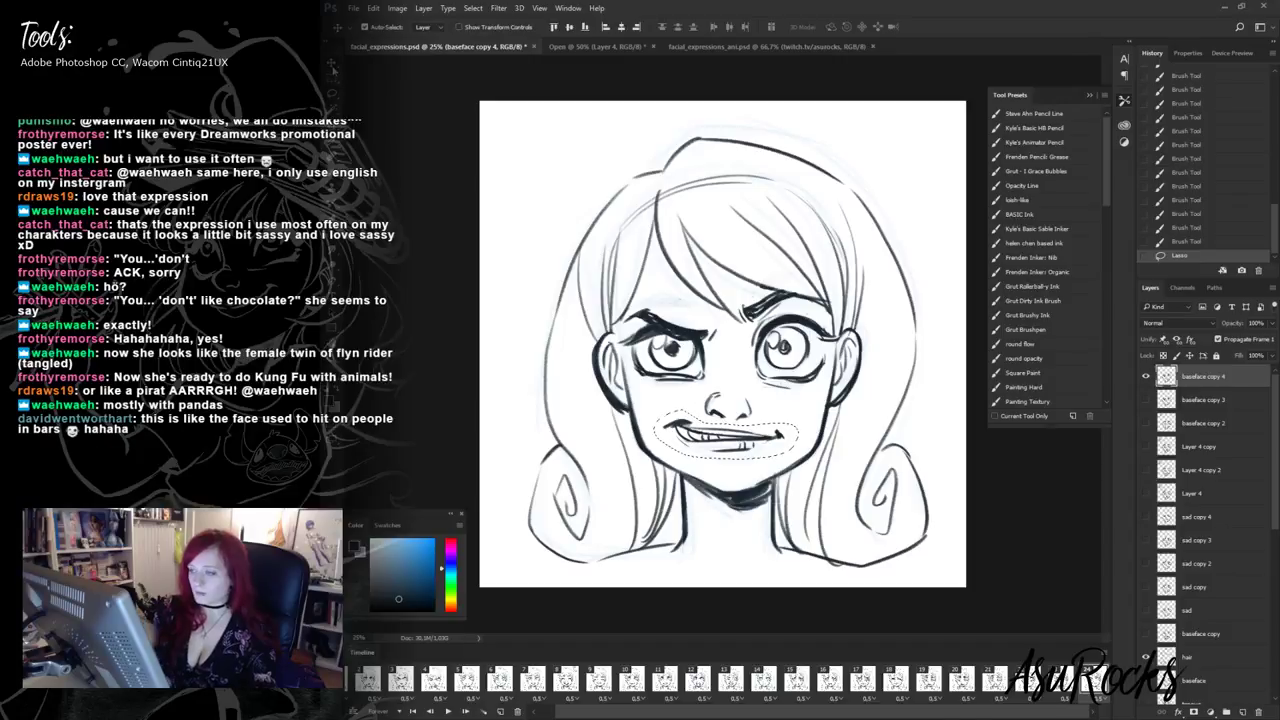
key("Down")
key("ctrl+d")
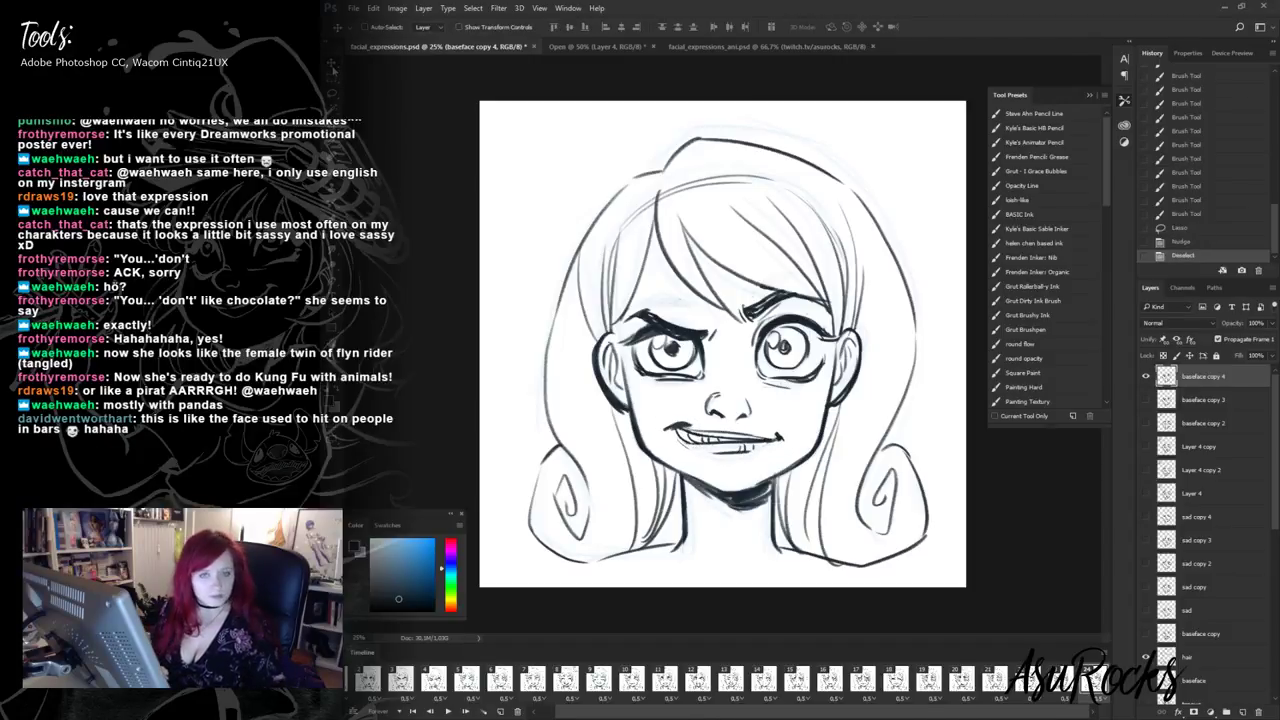
- Return to the sneering frame's baseface copy 3 layer and redraw the left-hand eye's pupil smaller
left_click(1056, 682)
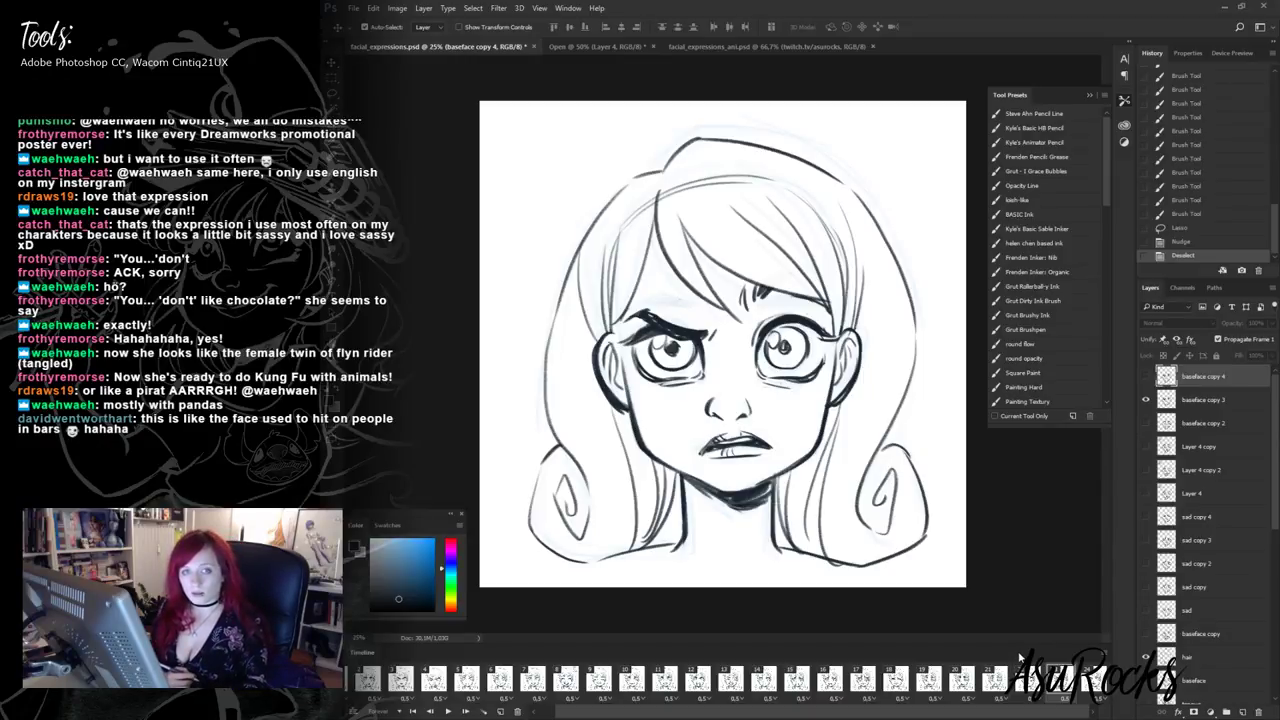
left_click(1210, 398)
key("b")
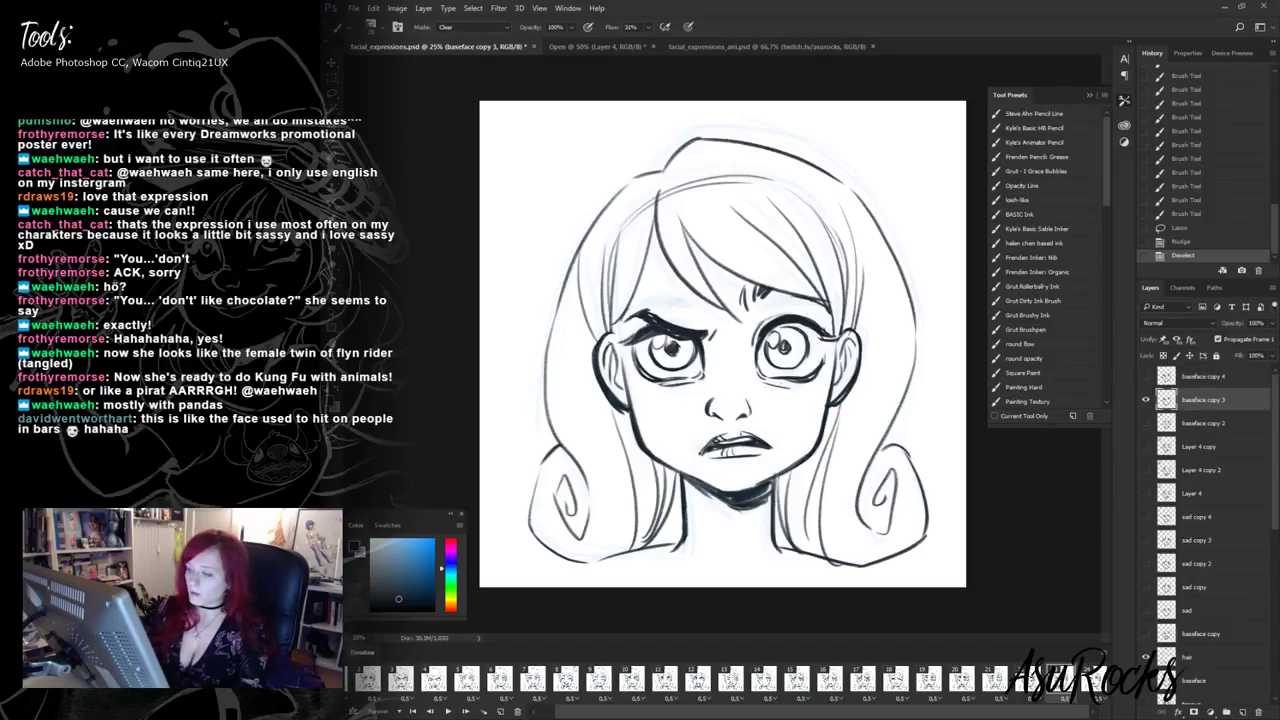
left_click_drag(666, 342, 680, 354)
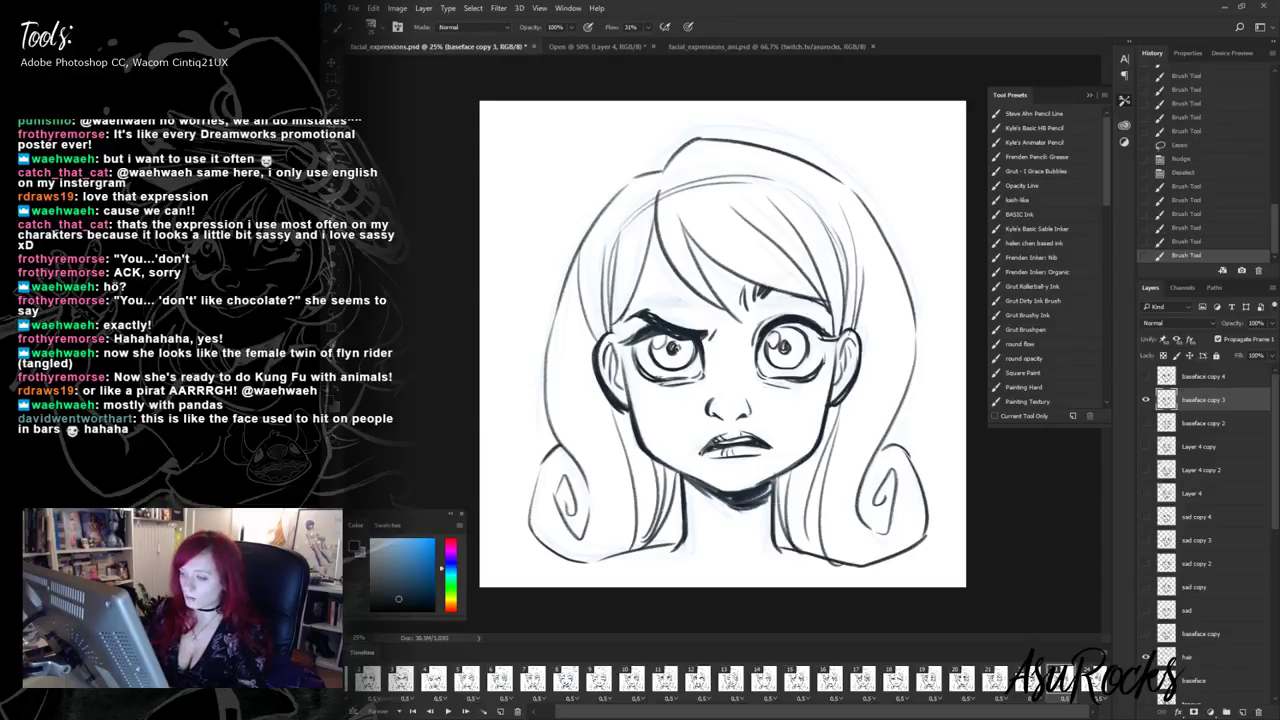
key("shift+3")
key("shift+1")
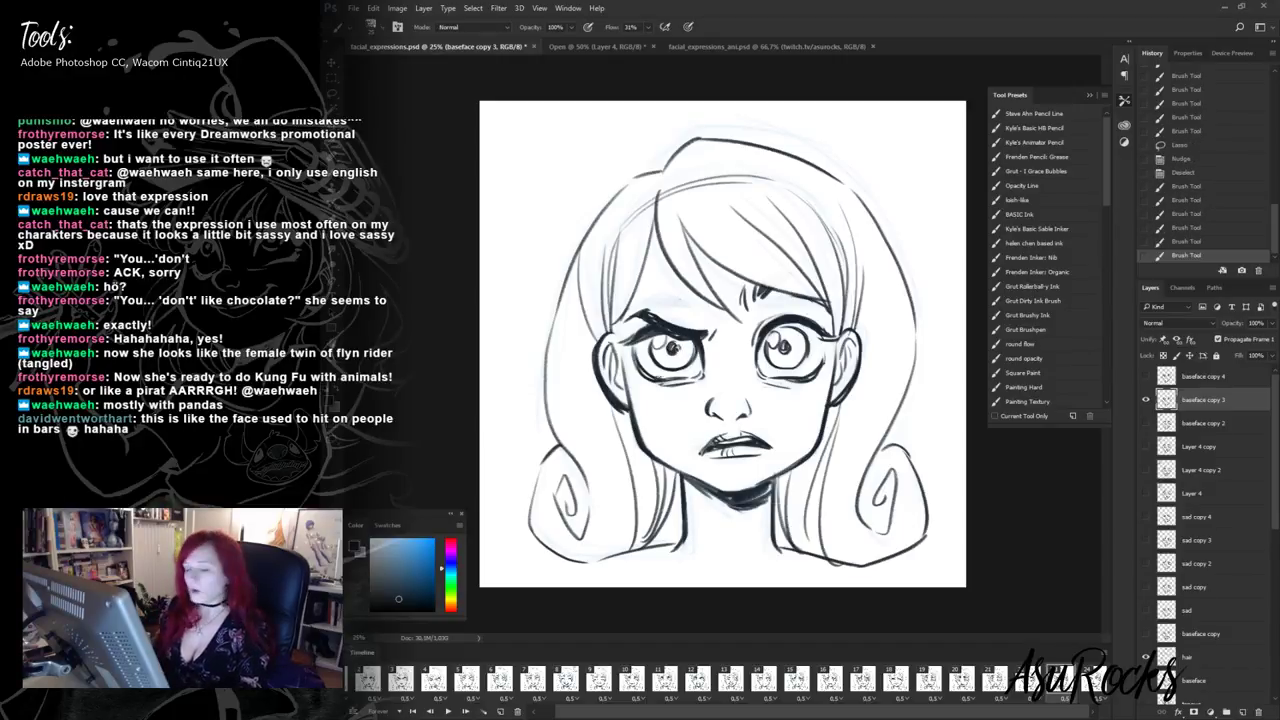
- Duplicate the revised sneering frame and its face layer again, hiding the original baseface copy 3
left_click(501, 710)
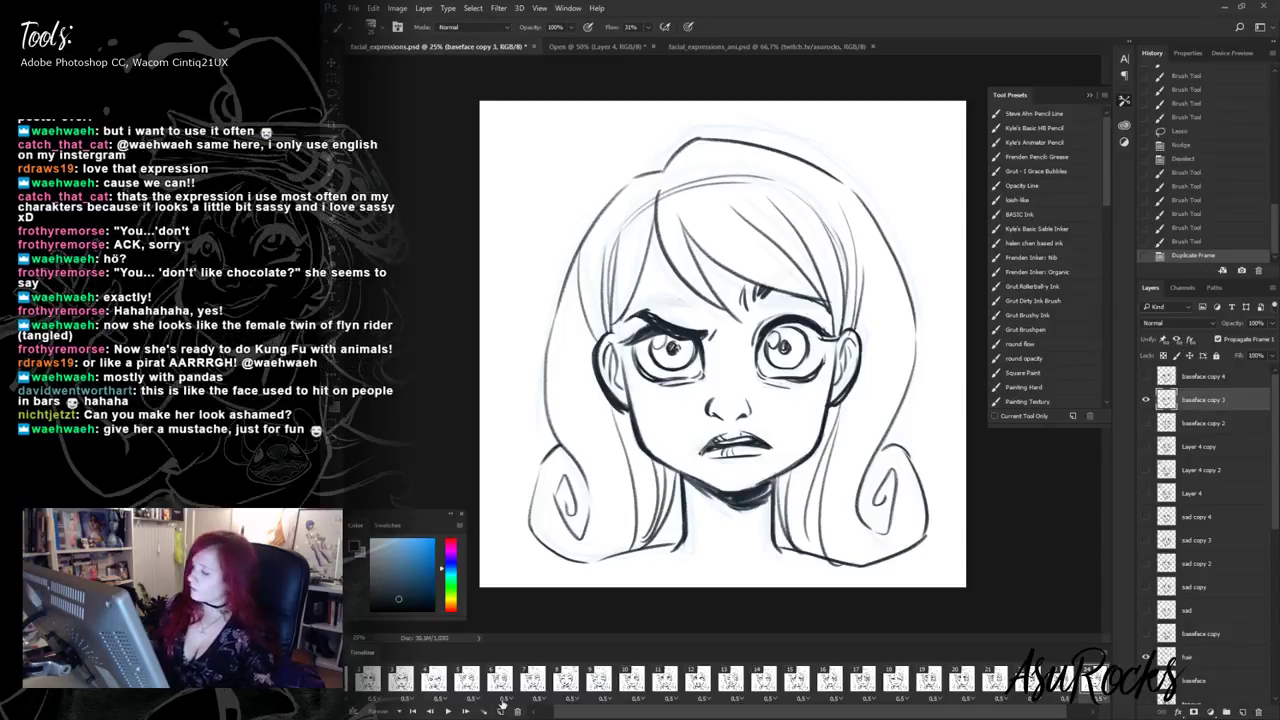
right_click(1210, 404)
left_click(1112, 223)
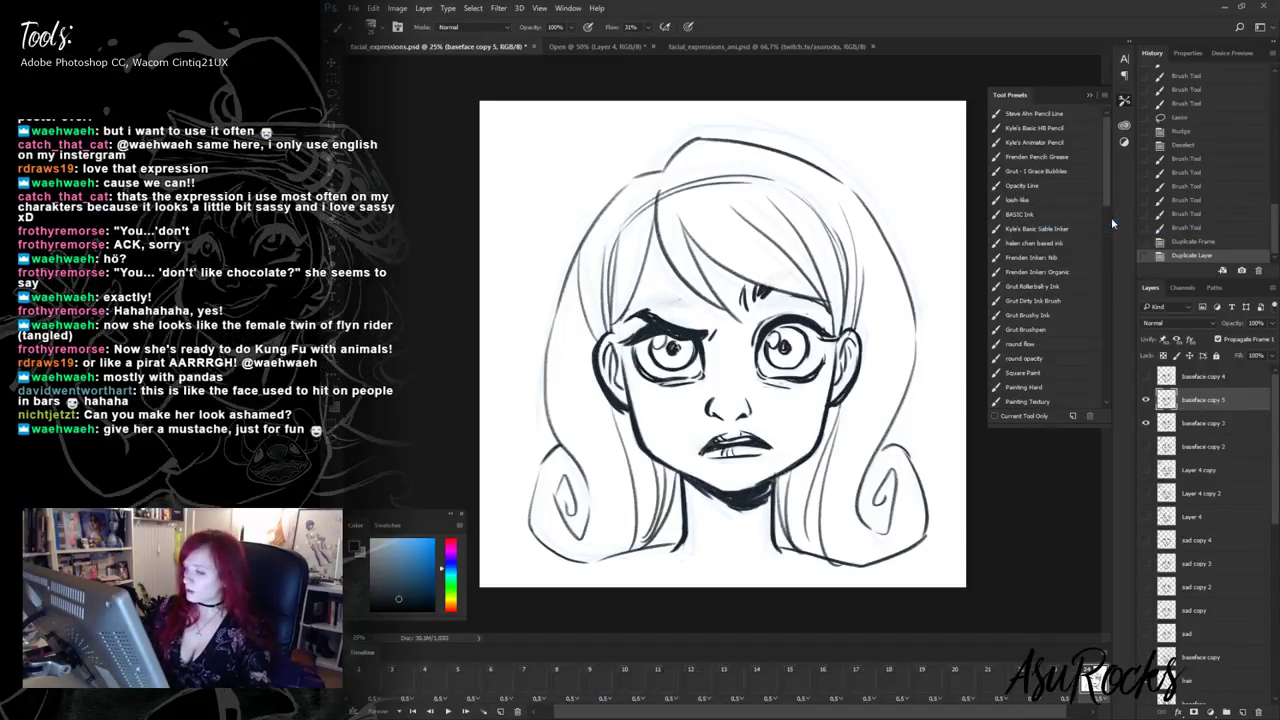
left_click(1146, 423)
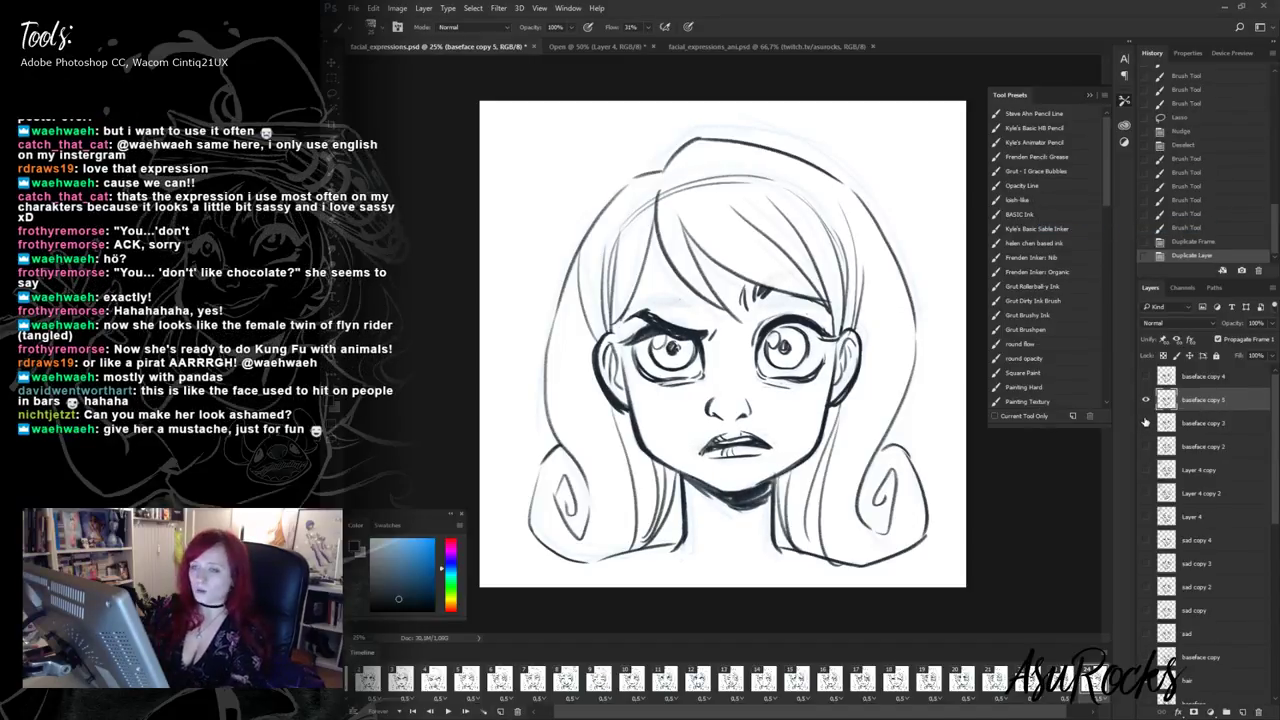
- Erase the iris and pupil of the left-hand eye on the baseface copy 5 layer
key("shift+alt+r")
mouse_move(662, 340)
left_mouse_down()
mouse_move(658, 366)
mouse_move(666, 340)
mouse_move(674, 370)
mouse_move(694, 360)
left_mouse_up()
mouse_move(688, 366)
left_mouse_down()
mouse_move(694, 350)
mouse_move(688, 364)
left_mouse_up()
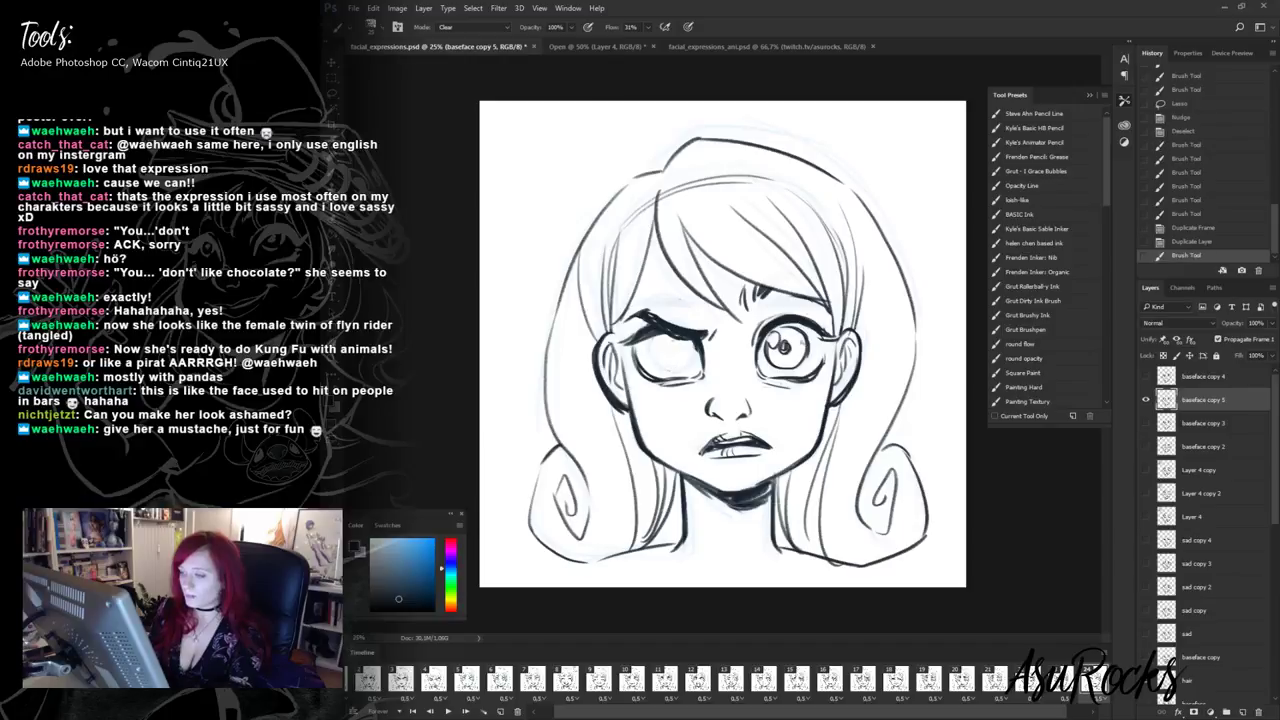
- Erase the right-hand eye's iris and redraw it higher and further outward so the eye looks up to the side
mouse_move(766, 334)
left_mouse_down()
mouse_move(782, 354)
mouse_move(796, 328)
mouse_move(808, 336)
mouse_move(768, 332)
mouse_move(814, 344)
mouse_move(772, 328)
mouse_move(812, 318)
mouse_move(770, 328)
left_mouse_up()
mouse_move(776, 324)
left_mouse_down()
mouse_move(762, 344)
mouse_move(804, 312)
left_mouse_up()
key("shift+alt+n")
mouse_move(774, 318)
left_mouse_down()
mouse_move(795, 356)
mouse_move(780, 360)
mouse_move(785, 333)
mouse_move(798, 338)
mouse_move(791, 315)
mouse_move(822, 308)
left_mouse_up()
mouse_move(810, 312)
left_mouse_down()
mouse_move(830, 338)
mouse_move(790, 326)
mouse_move(802, 335)
mouse_move(808, 324)
left_mouse_up()
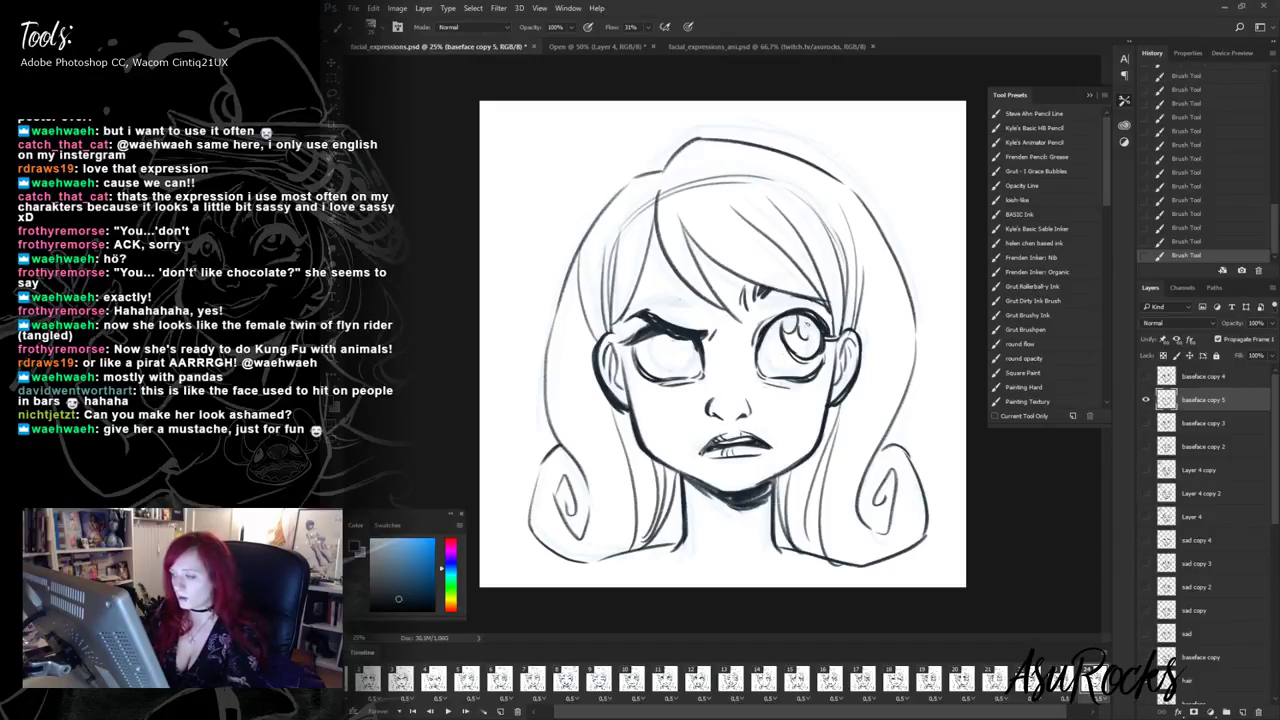
- Redraw the left-hand iris and pupil with the same sideways upward gaze, then finish the right-hand pupil and upper eyelid line
left_click_drag(666, 336, 700, 360)
mouse_move(697, 349)
left_mouse_down()
mouse_move(707, 355)
mouse_move(692, 346)
left_mouse_up()
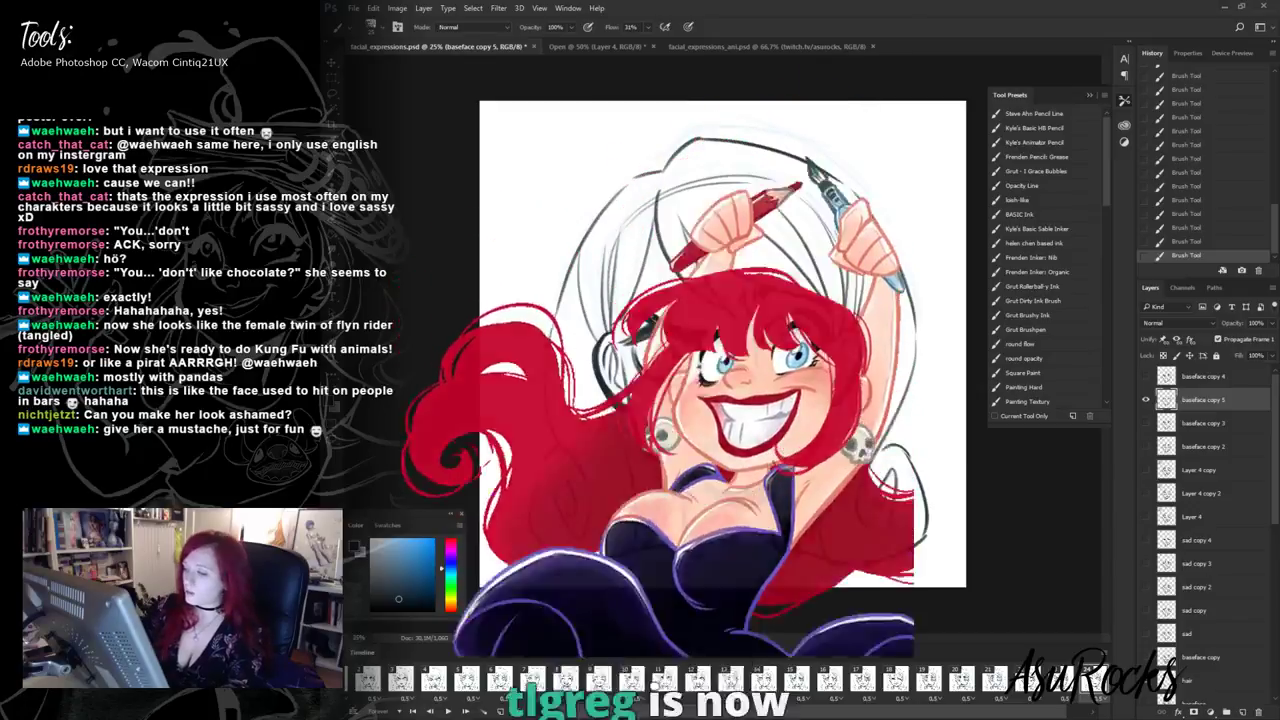
left_click_drag(797, 356, 815, 350)
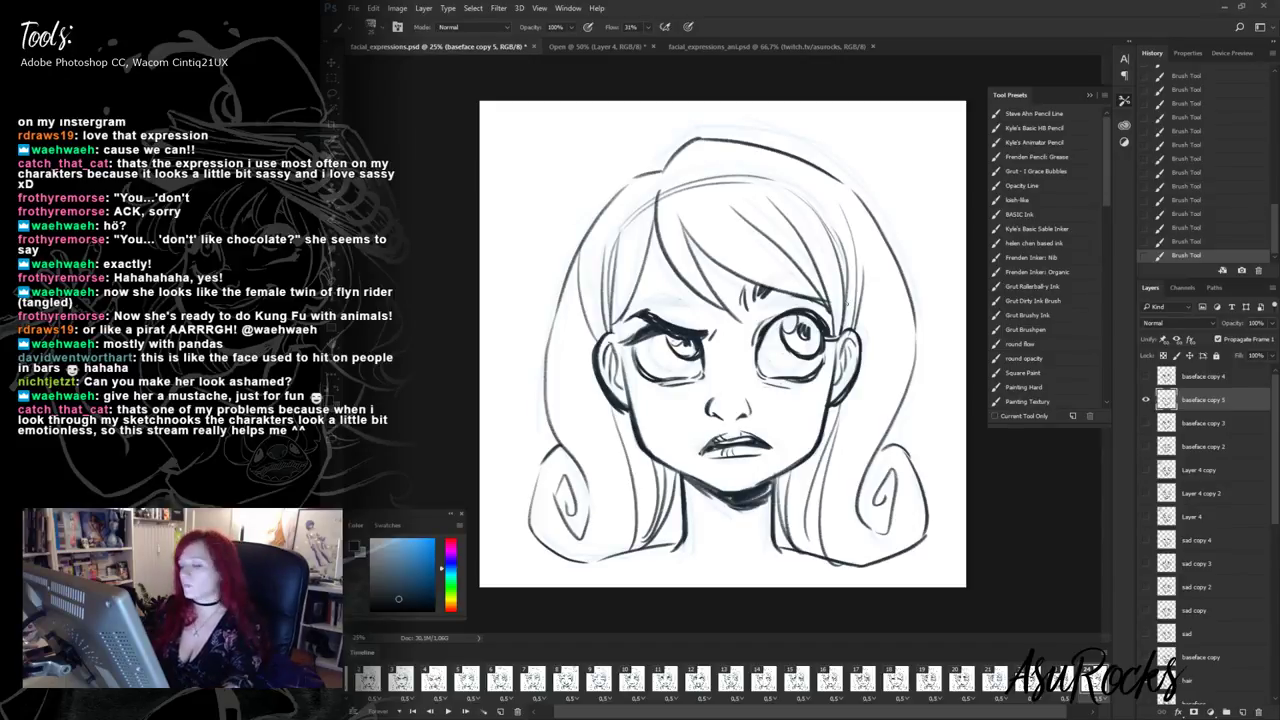
key("shift+3")
key("shift+1")
left_click_drag(762, 325, 817, 311)
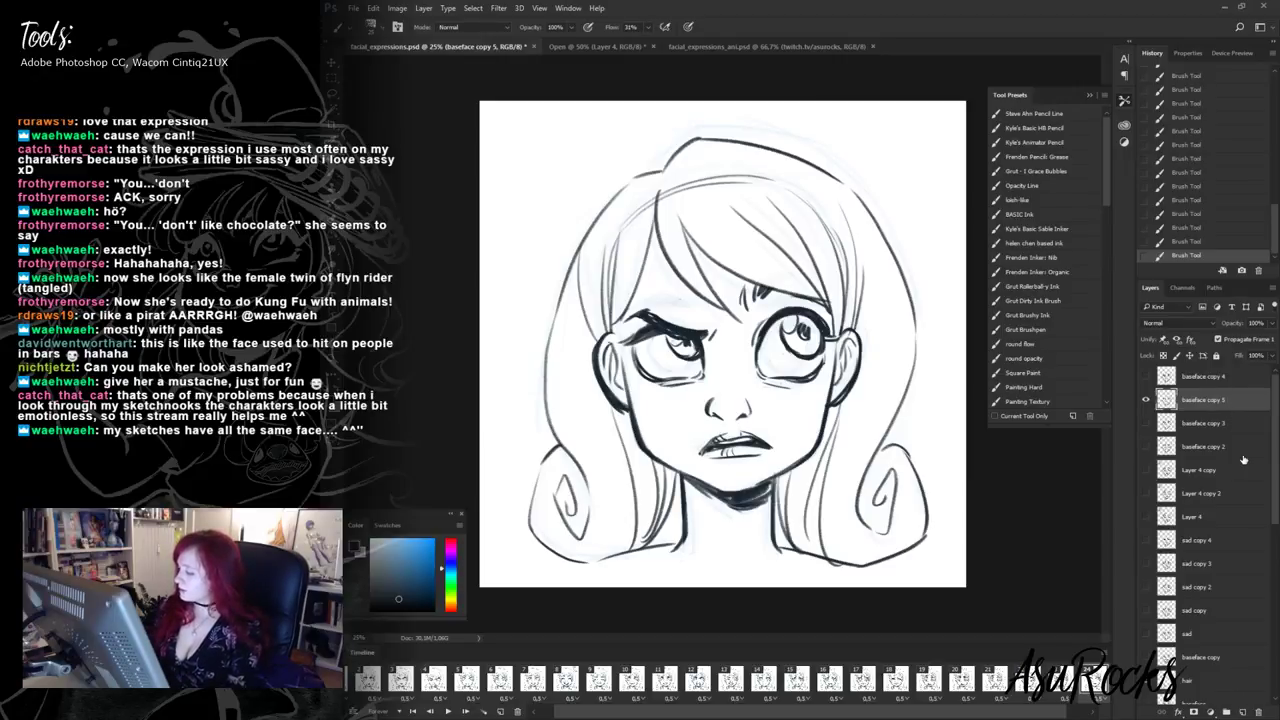
- Add a new layer above baseface copy 5 and draw a curled moustache over the sneering mouth
left_click(1243, 711)
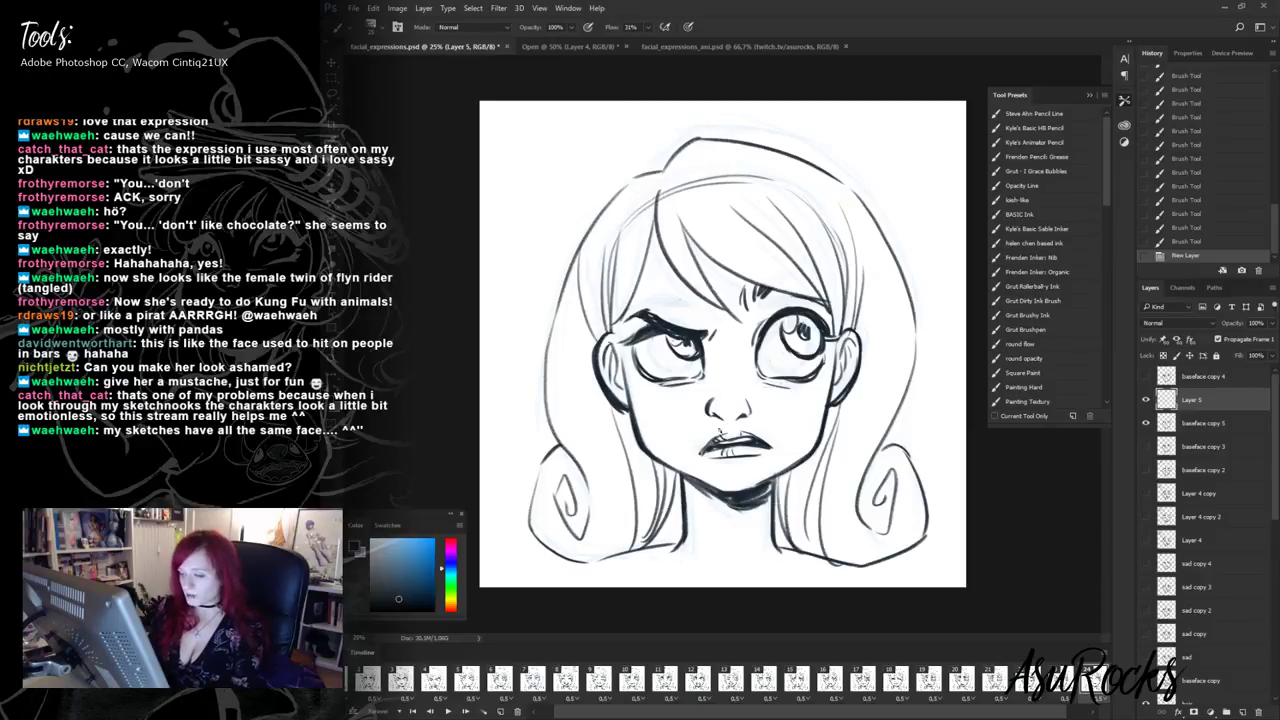
mouse_move(727, 428)
left_mouse_down()
mouse_move(680, 447)
mouse_move(692, 456)
mouse_move(704, 428)
mouse_move(801, 434)
mouse_move(772, 430)
left_mouse_up()
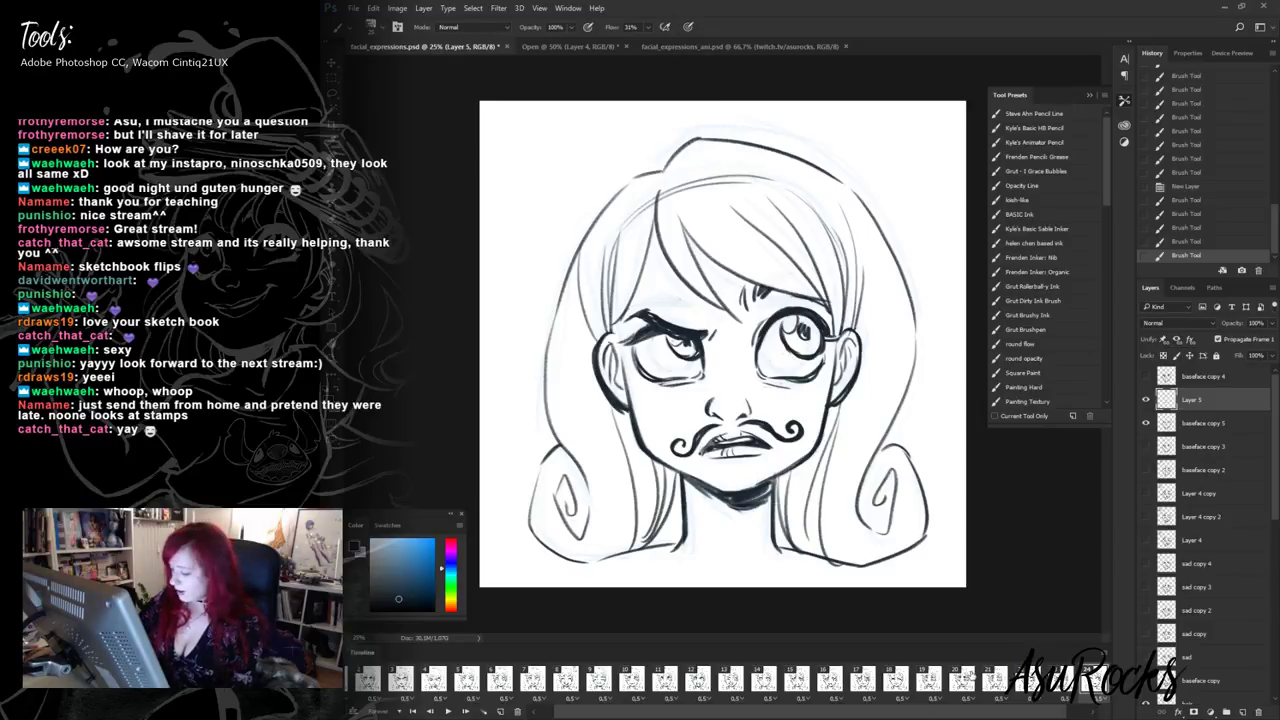
- Return to the first animation frame and play the sequence of expressions
left_click_drag(589, 714, 556, 712)
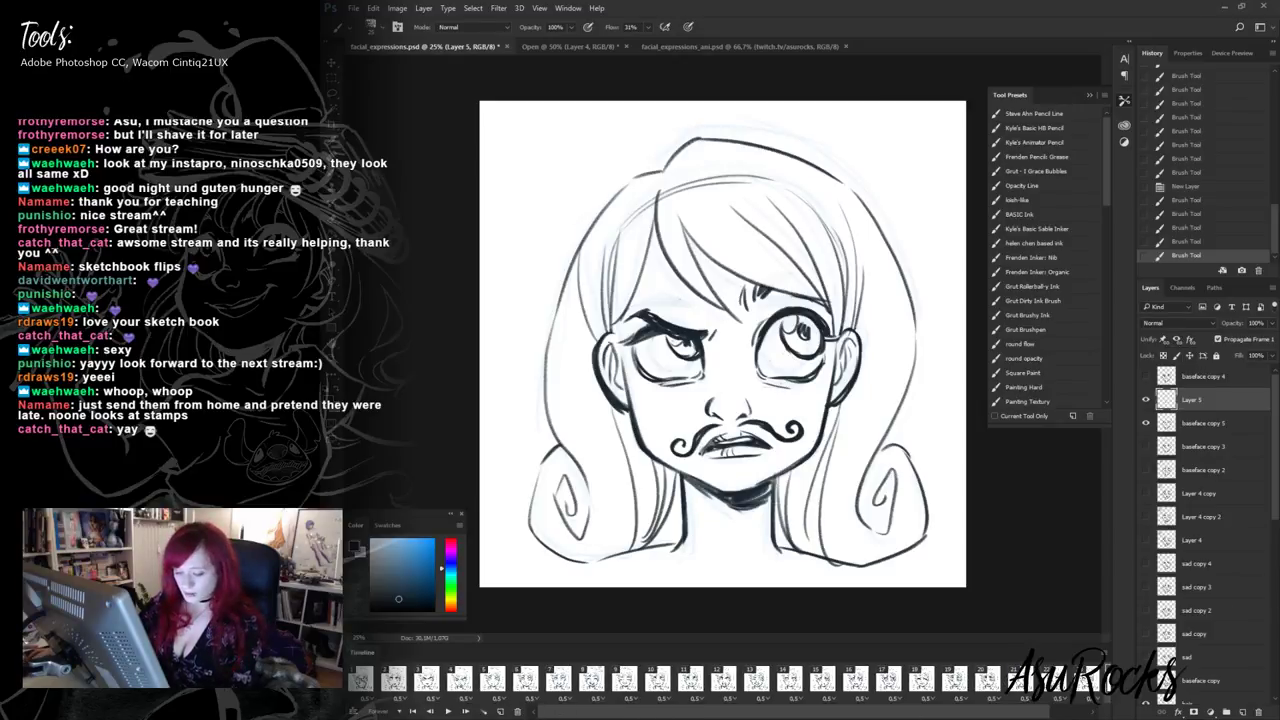
left_click(361, 681)
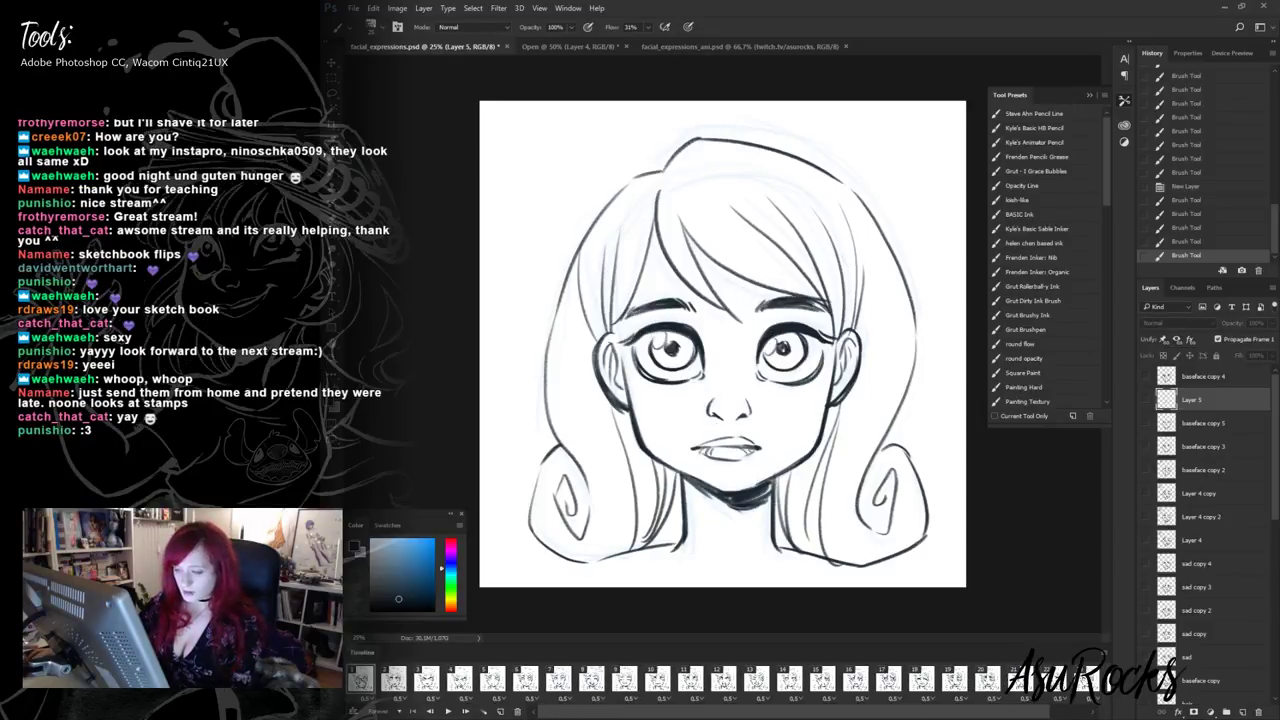
left_click(450, 712)
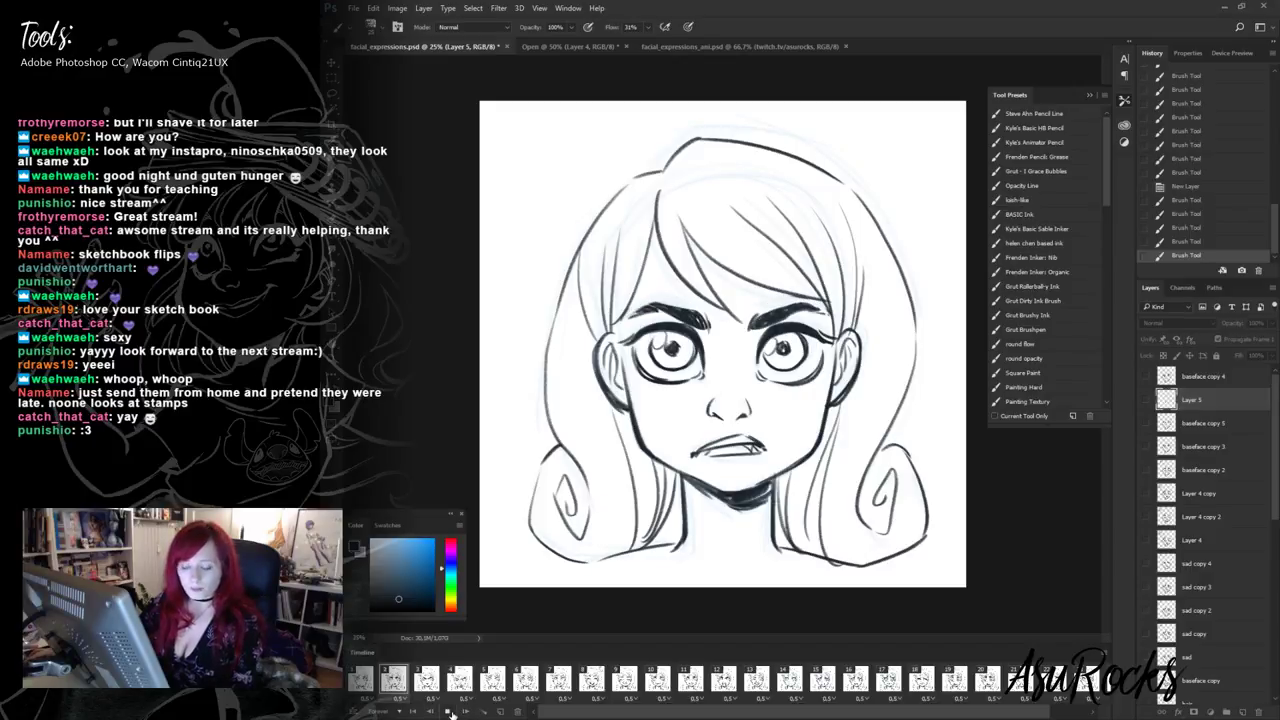